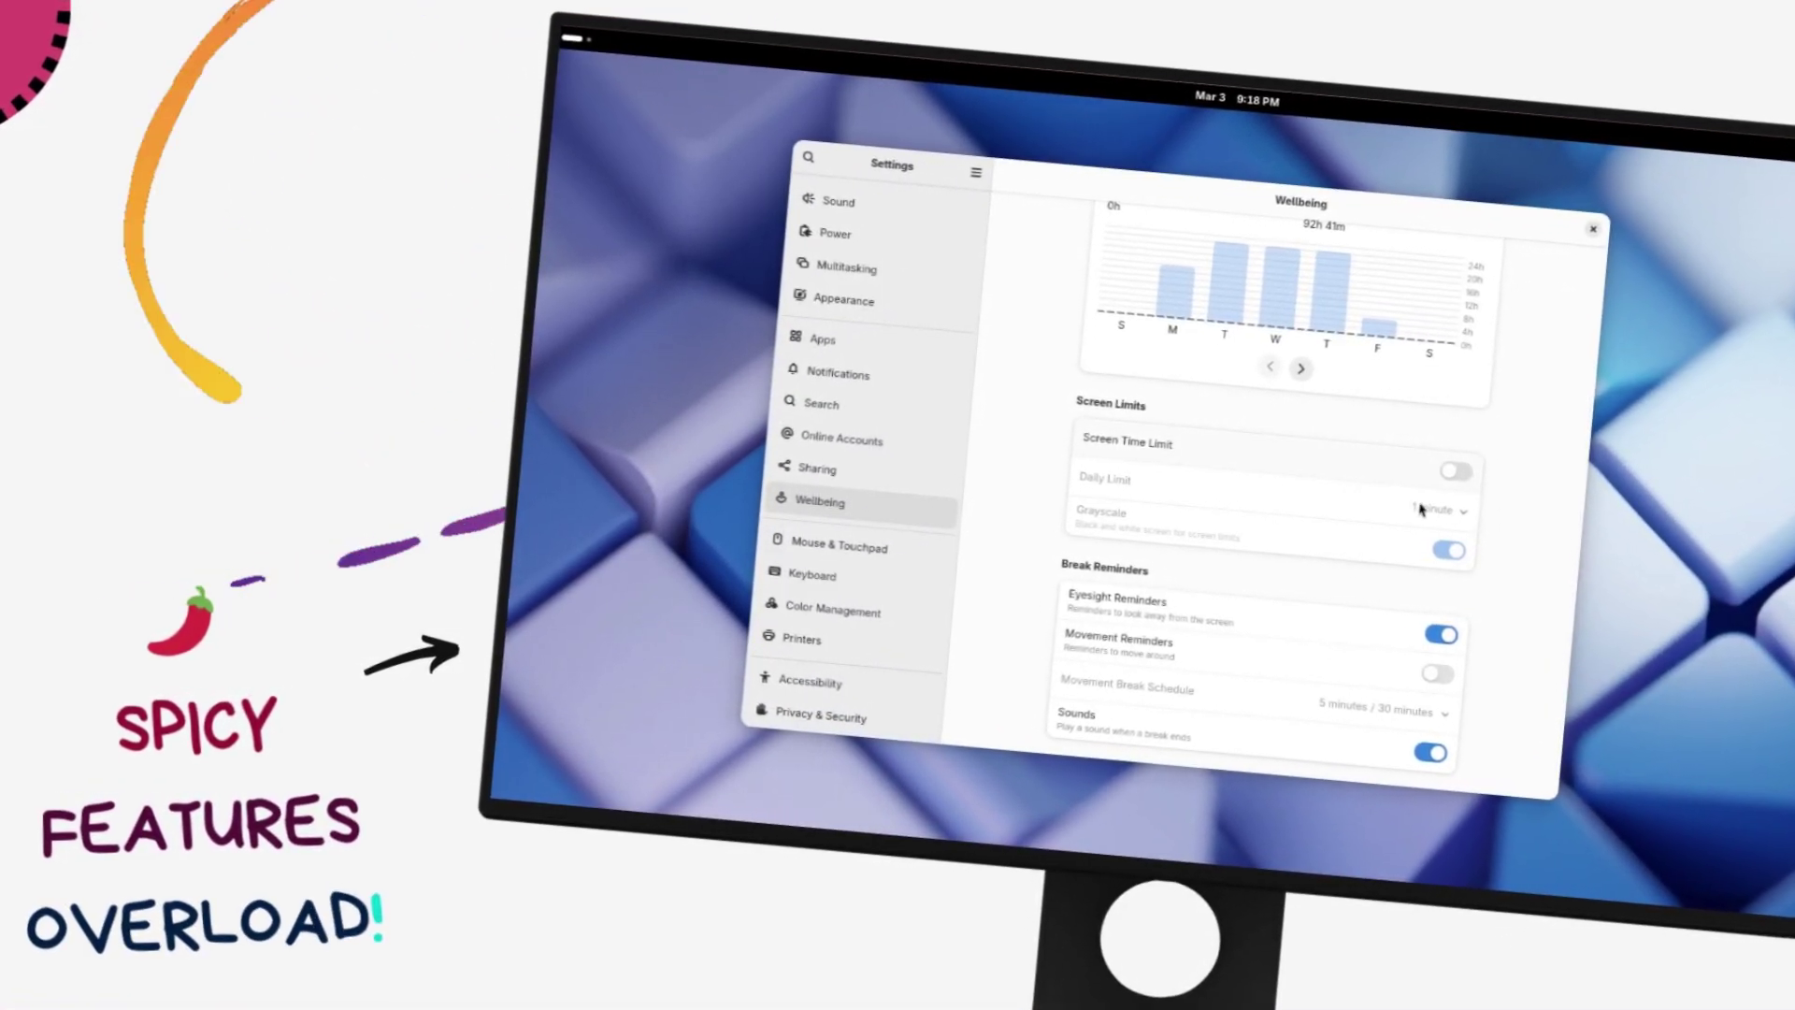
Step: Turn on the Wellbeing daily limit, then switch Grayscale off to restore colour
{"action": "left_click", "coordinate": [1457, 477]}
{"action": "left_click", "coordinate": [1435, 550]}
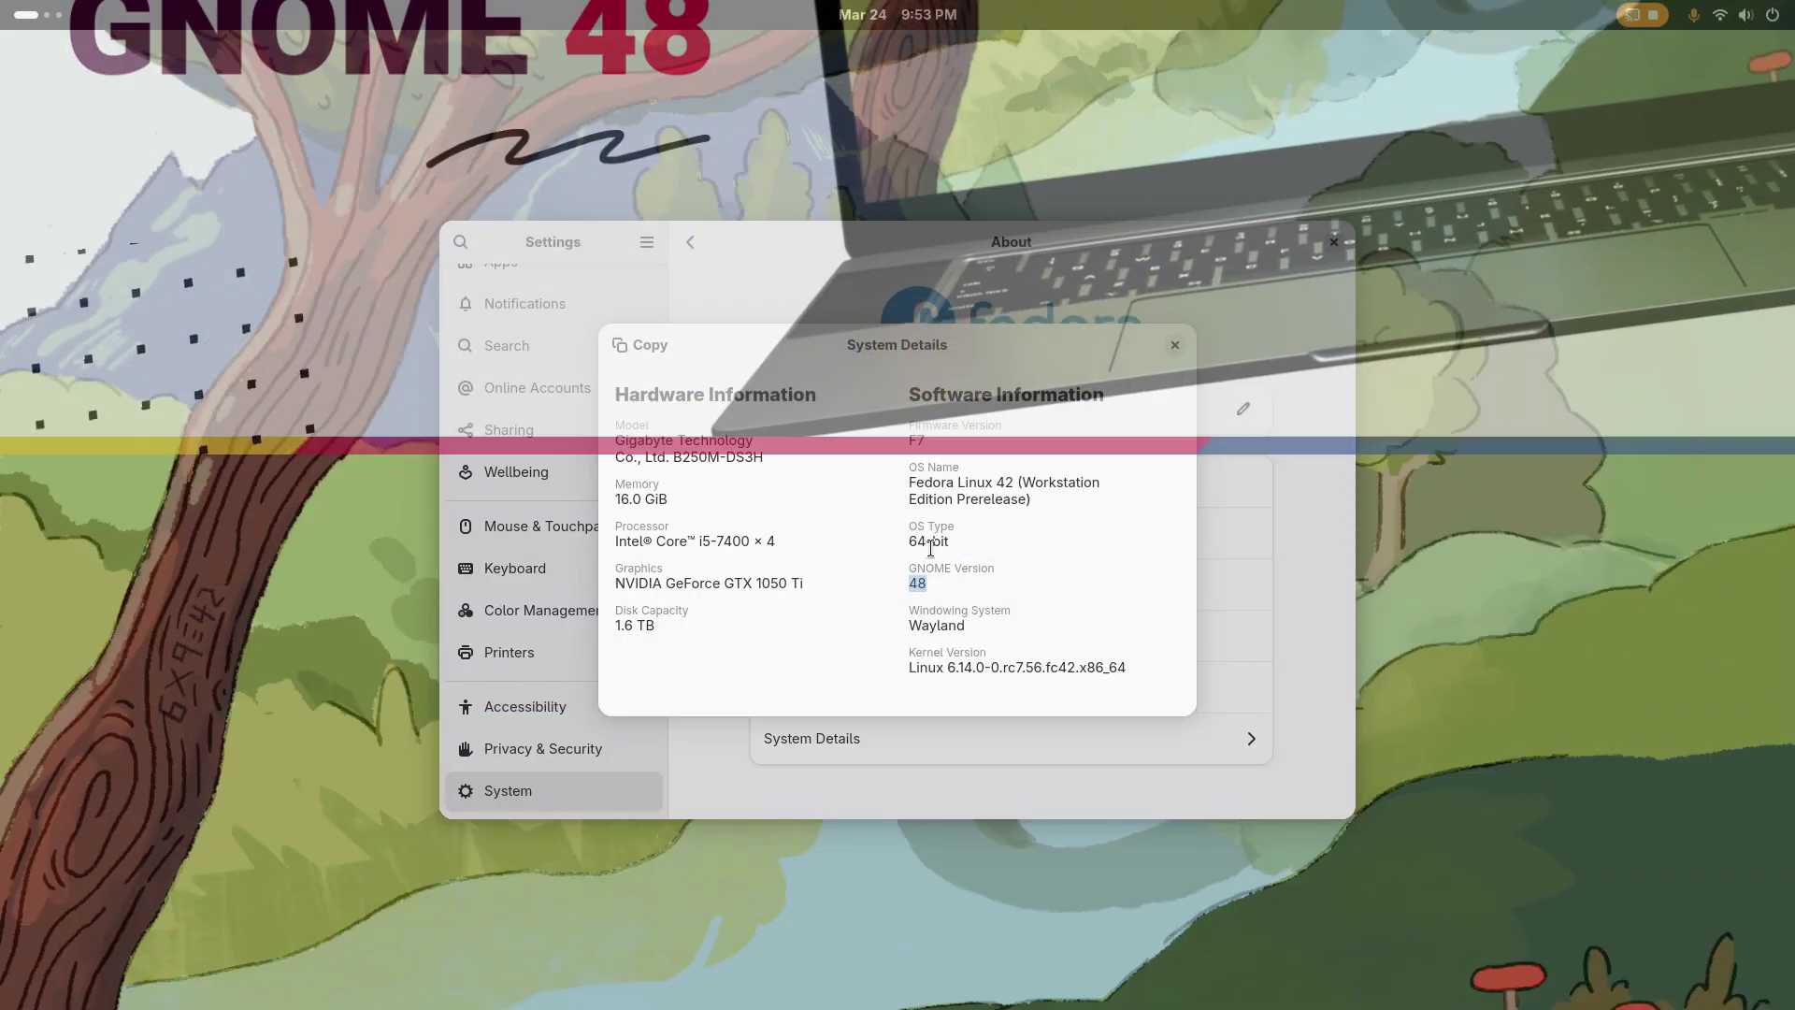
Step: Highlight GNOME Version 48 in System Details, then close the dialog and Settings
{"action": "triple_click", "coordinate": [929, 546]}
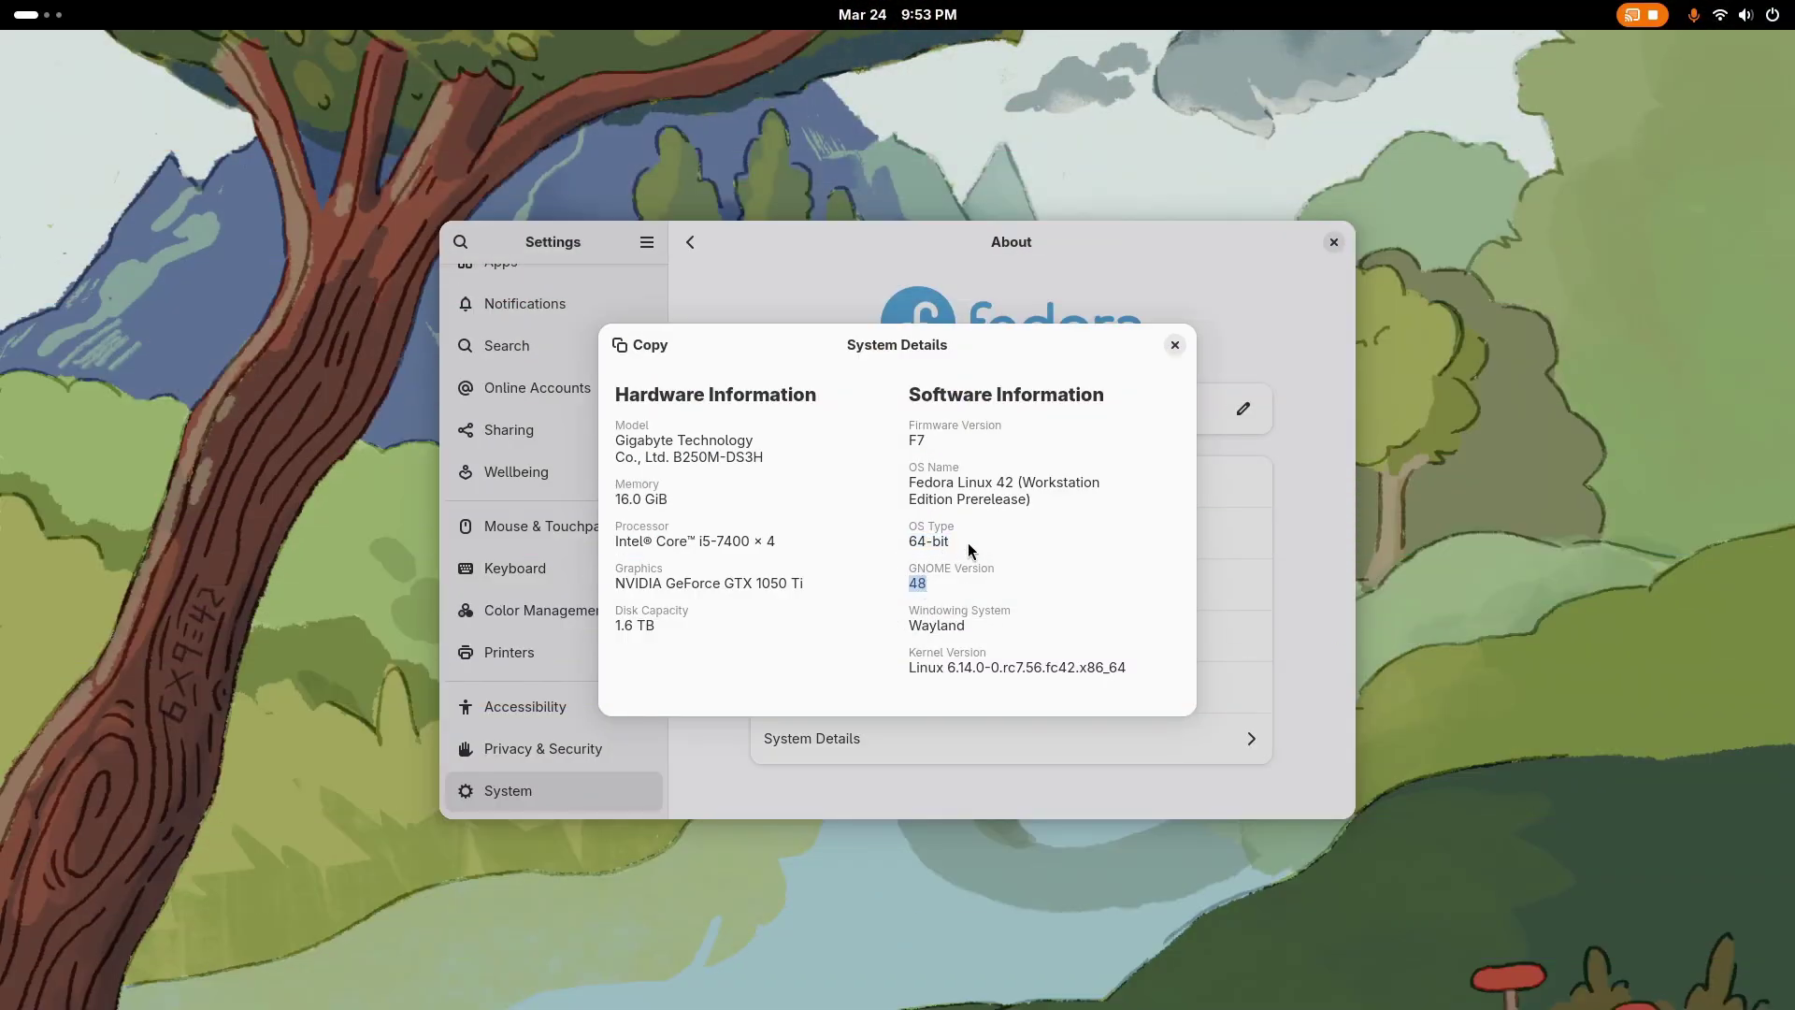
{"action": "left_click", "coordinate": [1173, 345]}
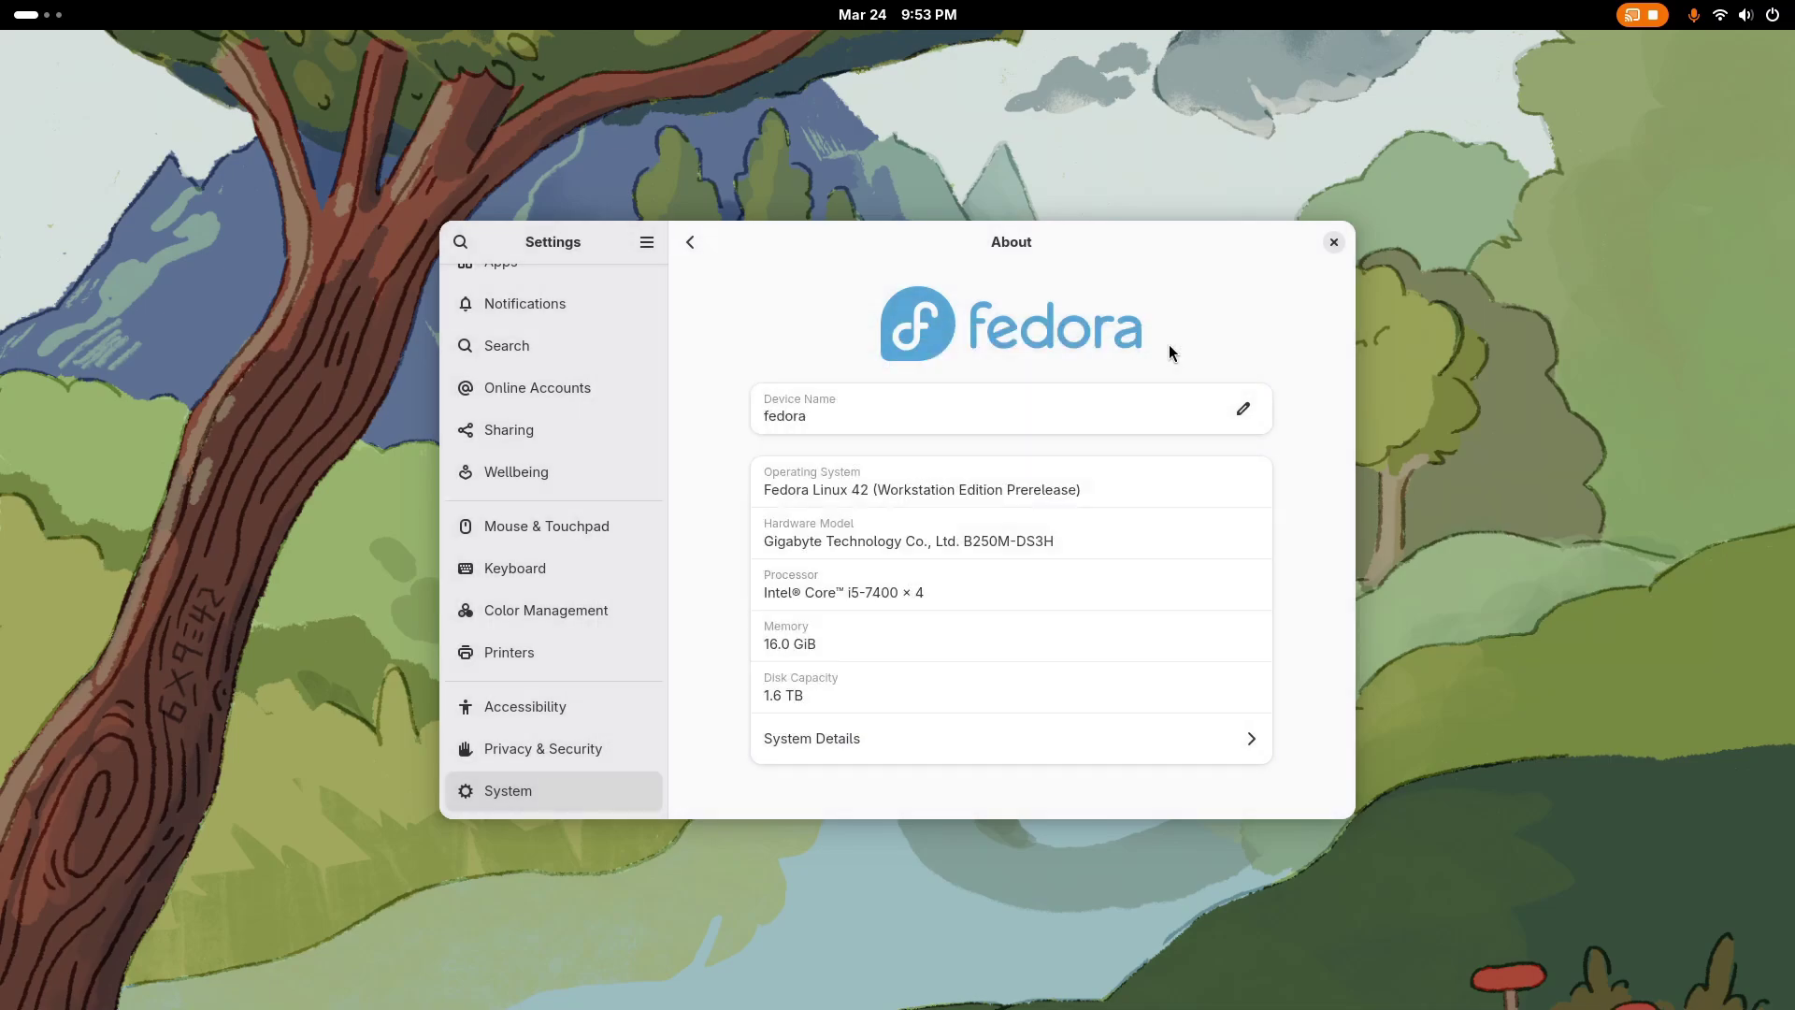
{"action": "left_click", "coordinate": [1334, 242]}
{"action": "key", "text": "super"}
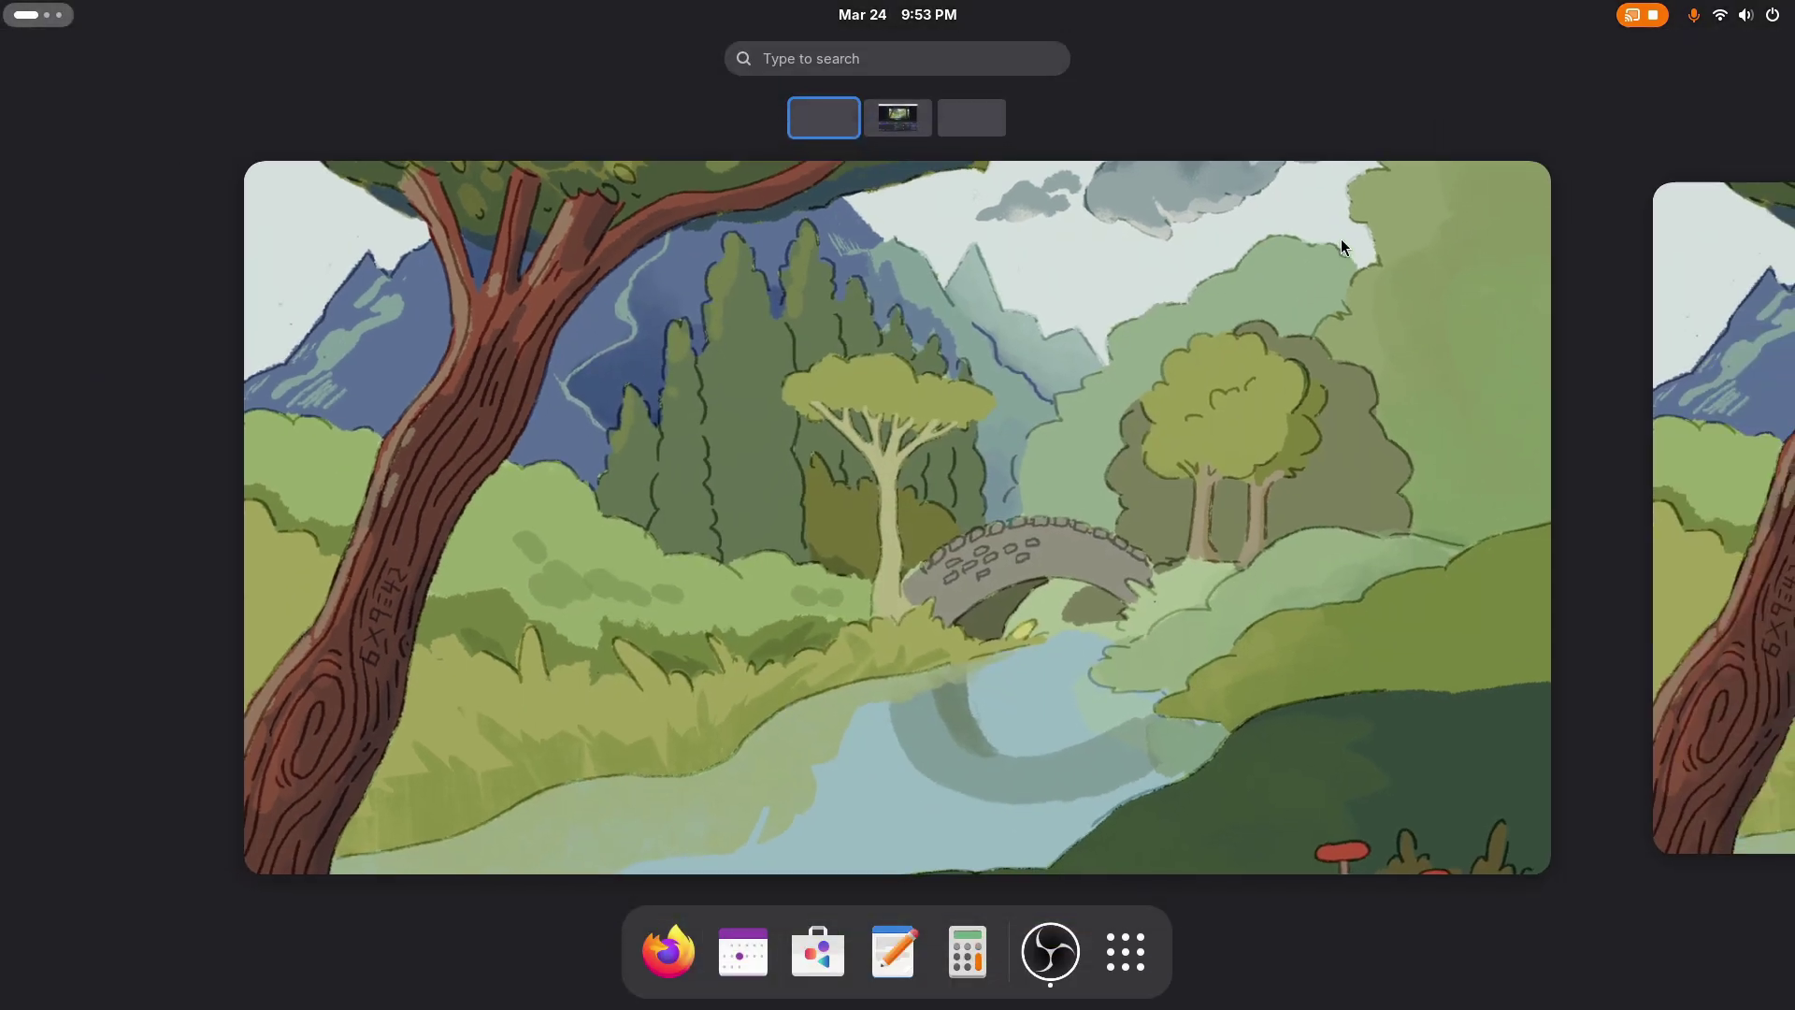
{"action": "key", "text": "super+s"}
{"action": "left_click", "coordinate": [1665, 269]}
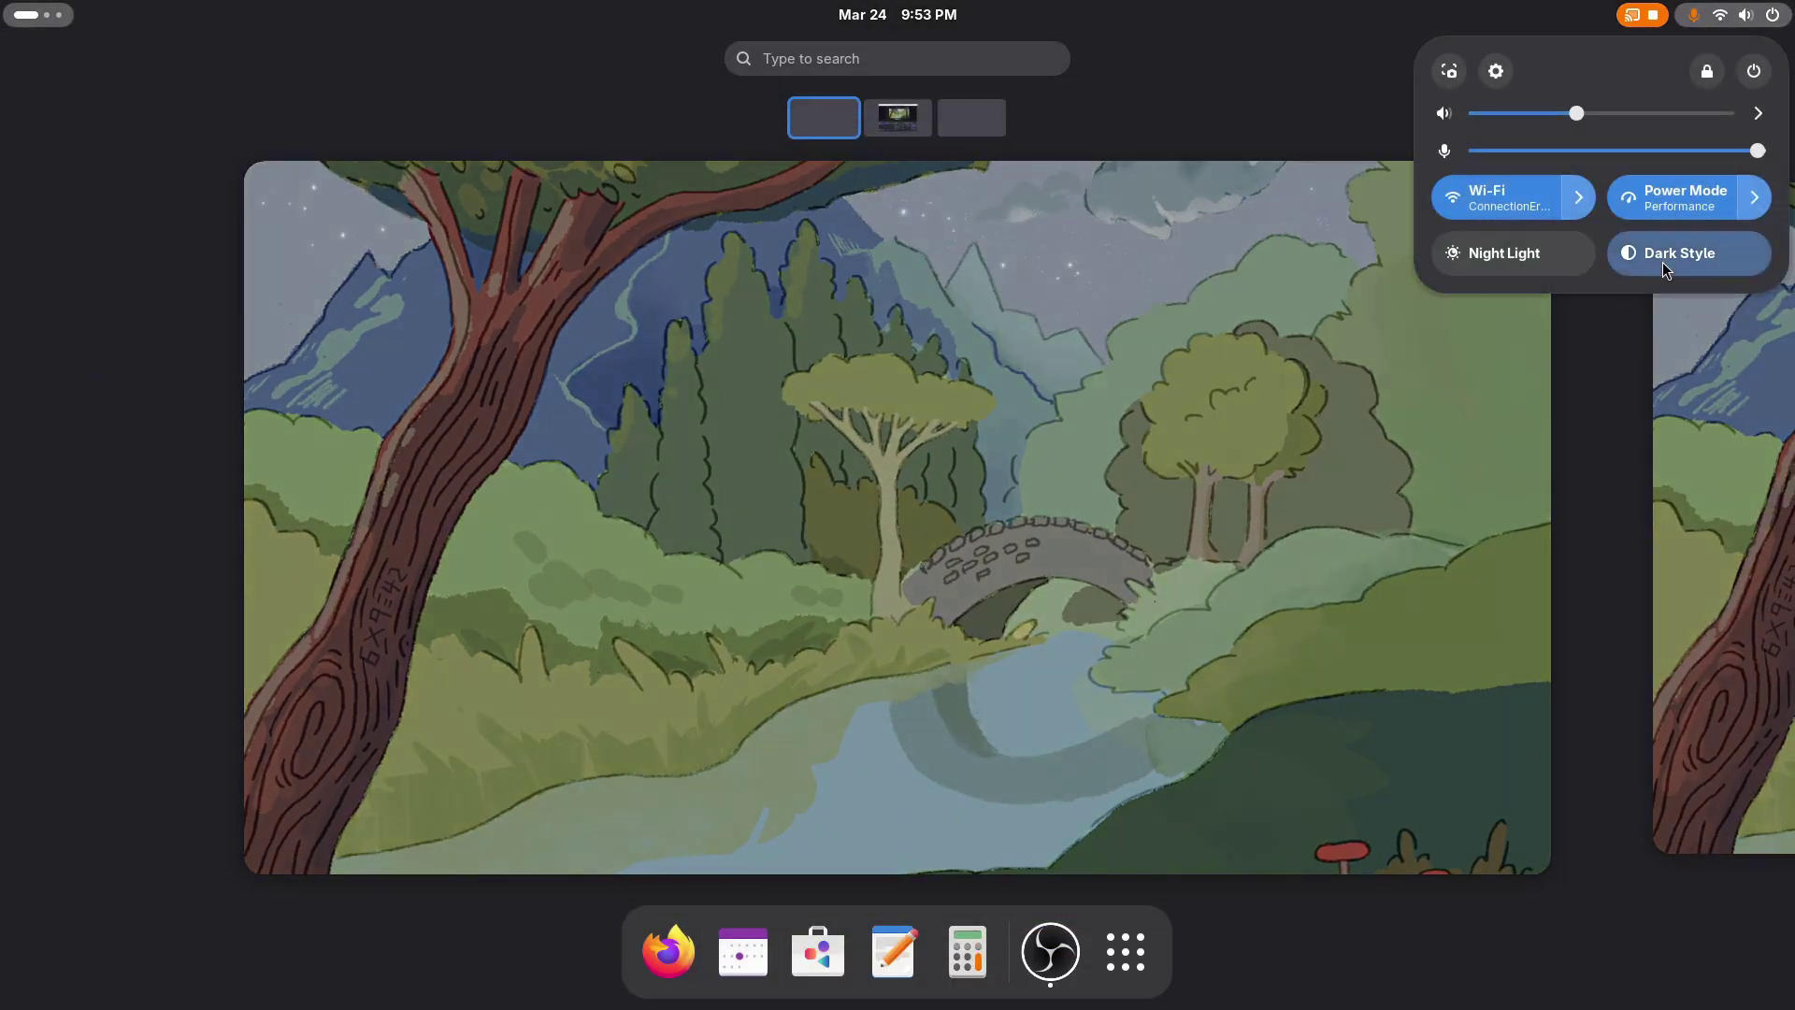
{"action": "left_click", "coordinate": [1287, 545]}
{"action": "left_click", "coordinate": [1276, 563]}
{"action": "key", "text": "super+s"}
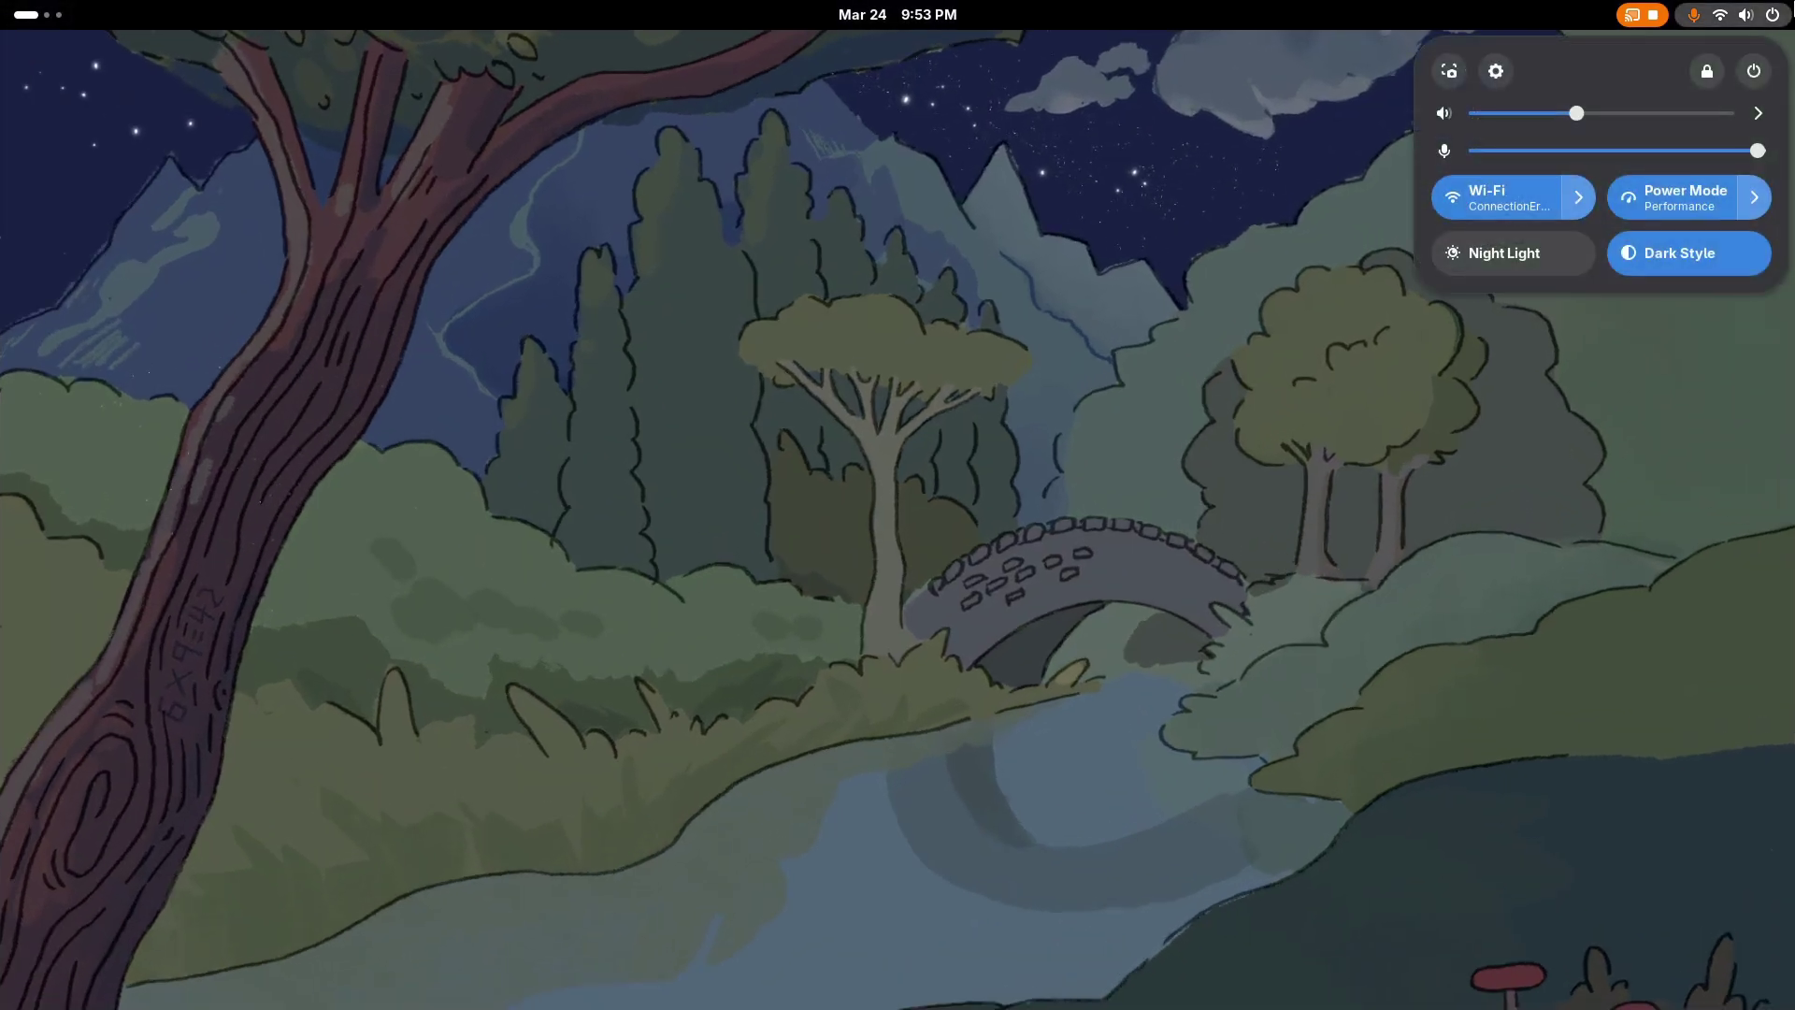
{"action": "left_click", "coordinate": [1680, 267]}
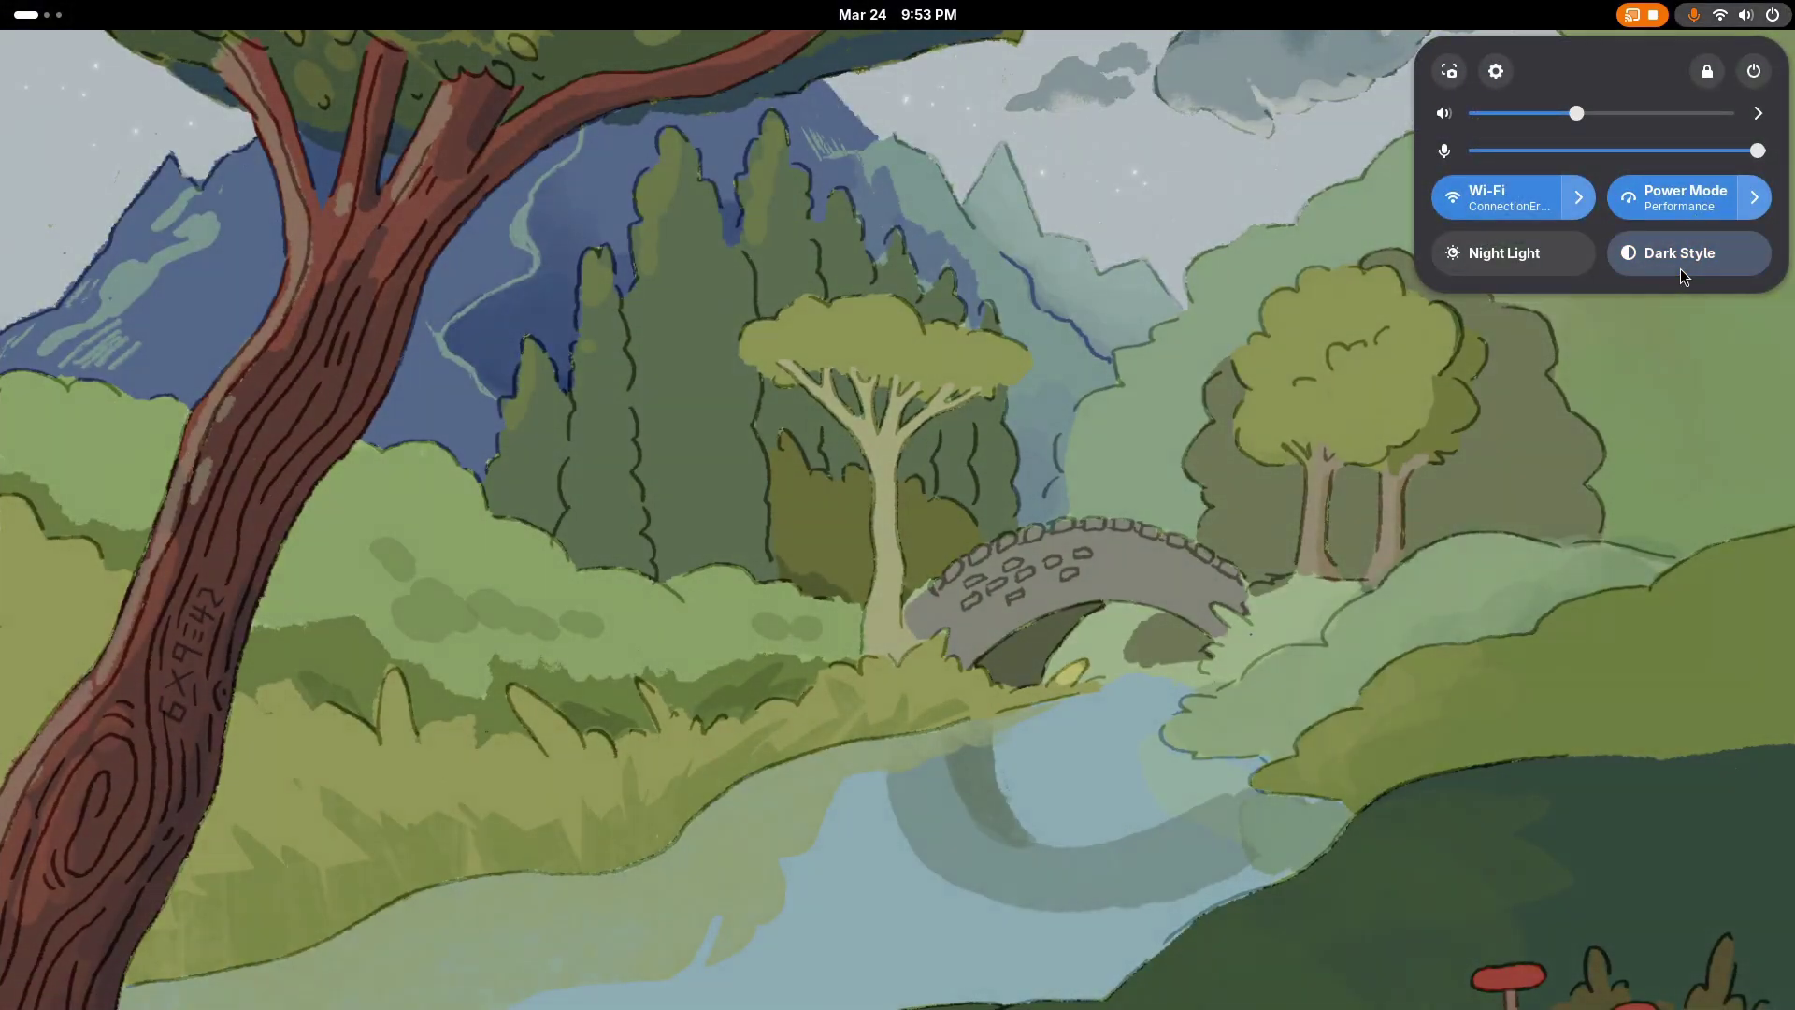
{"action": "left_click", "coordinate": [1680, 267]}
{"action": "left_click", "coordinate": [1642, 248]}
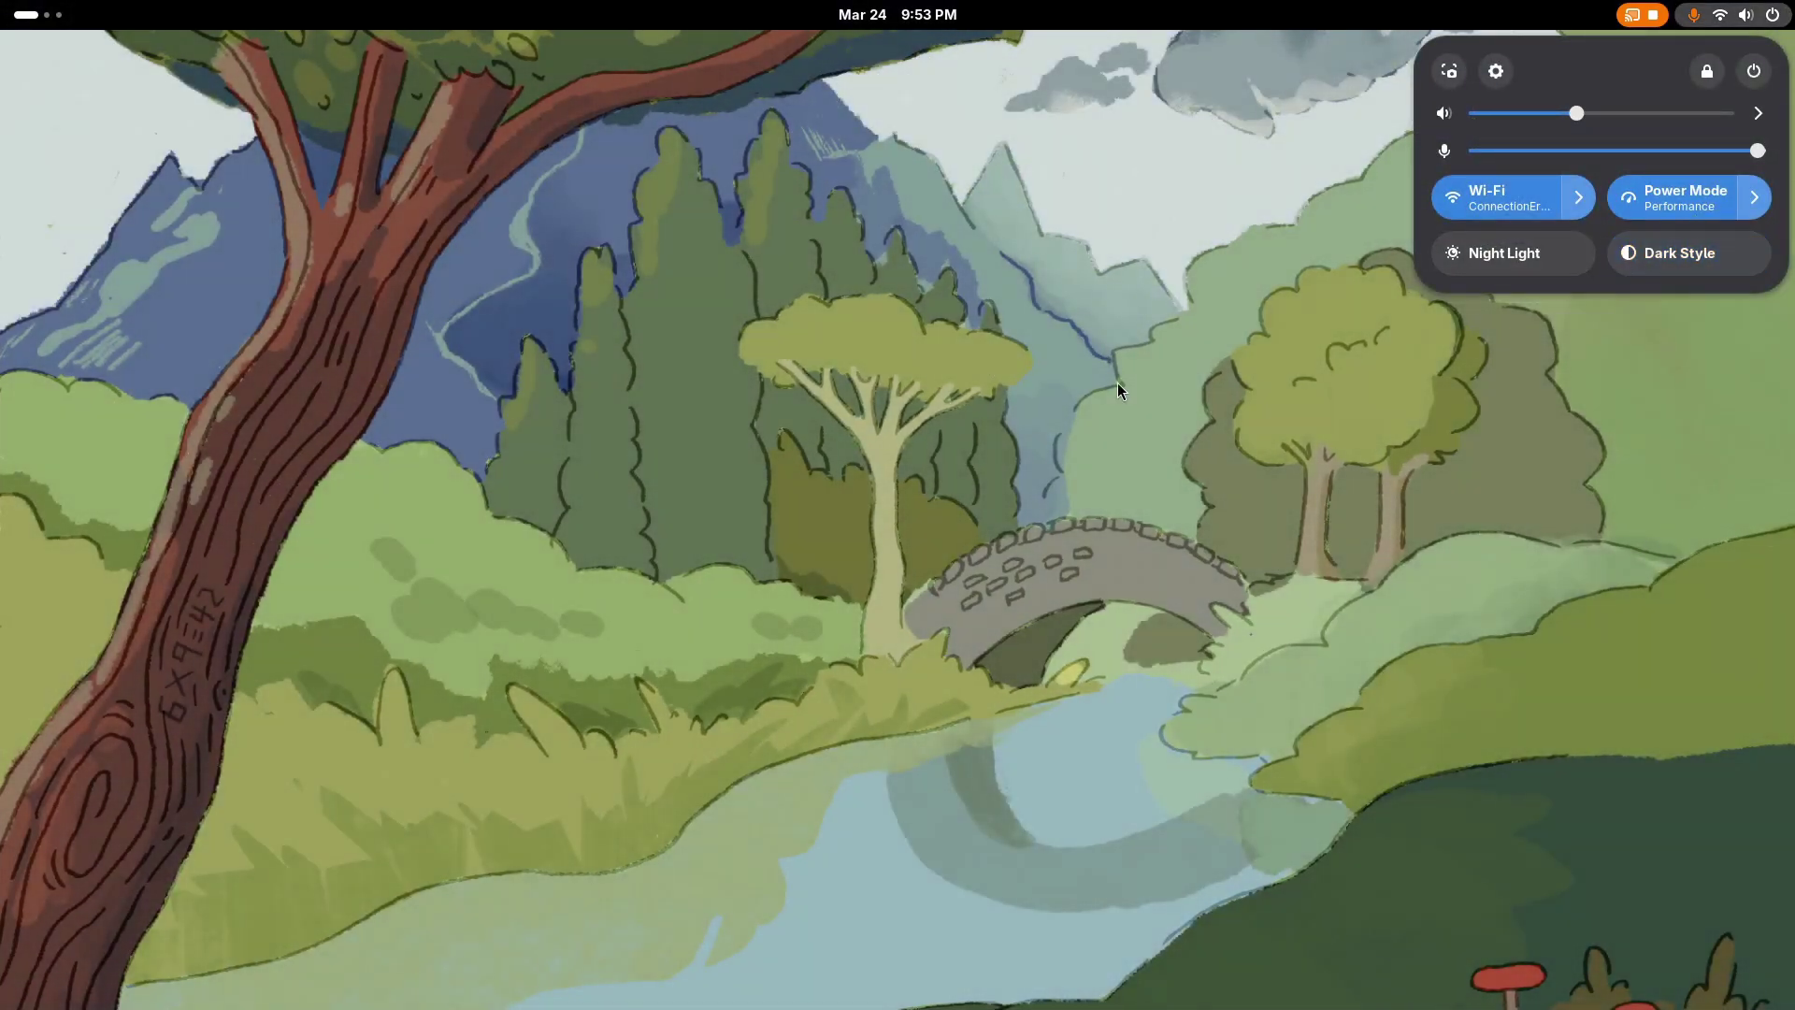
{"action": "left_click", "coordinate": [1118, 383]}
{"action": "left_click", "coordinate": [884, 14]}
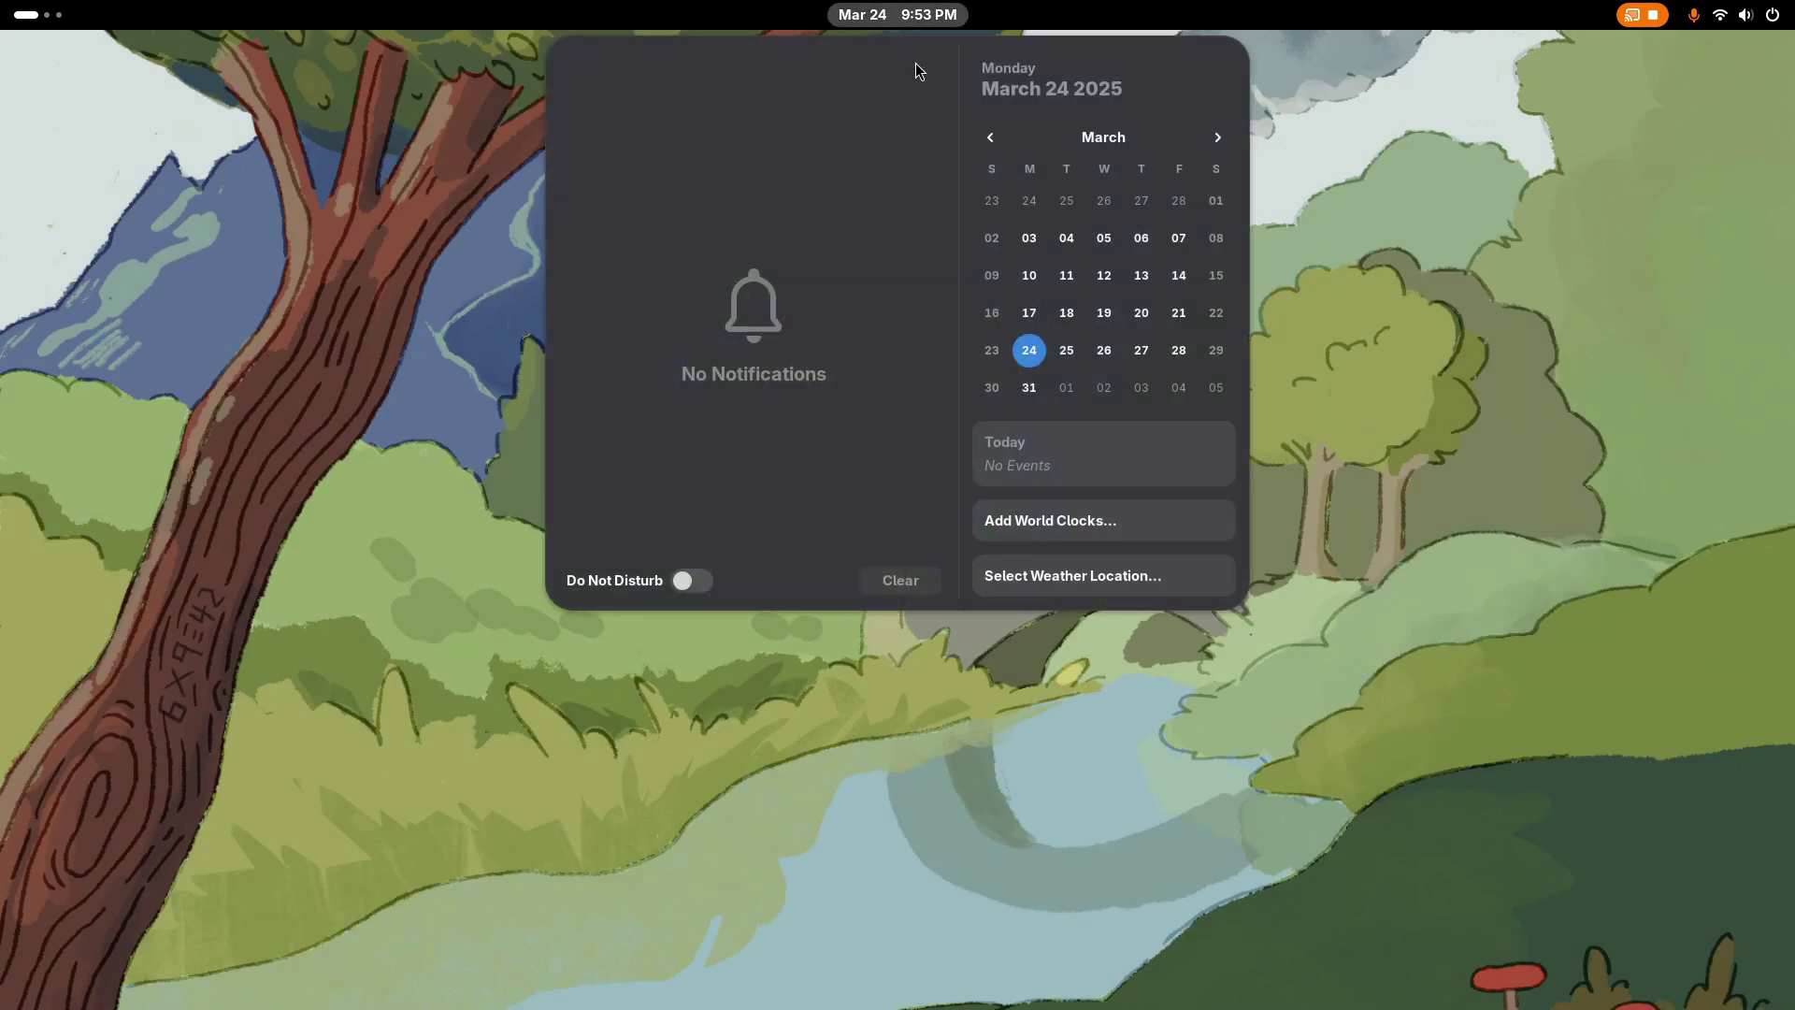
{"action": "left_click", "coordinate": [1215, 136]}
{"action": "left_click", "coordinate": [1421, 404]}
{"action": "left_click", "coordinate": [1776, 15]}
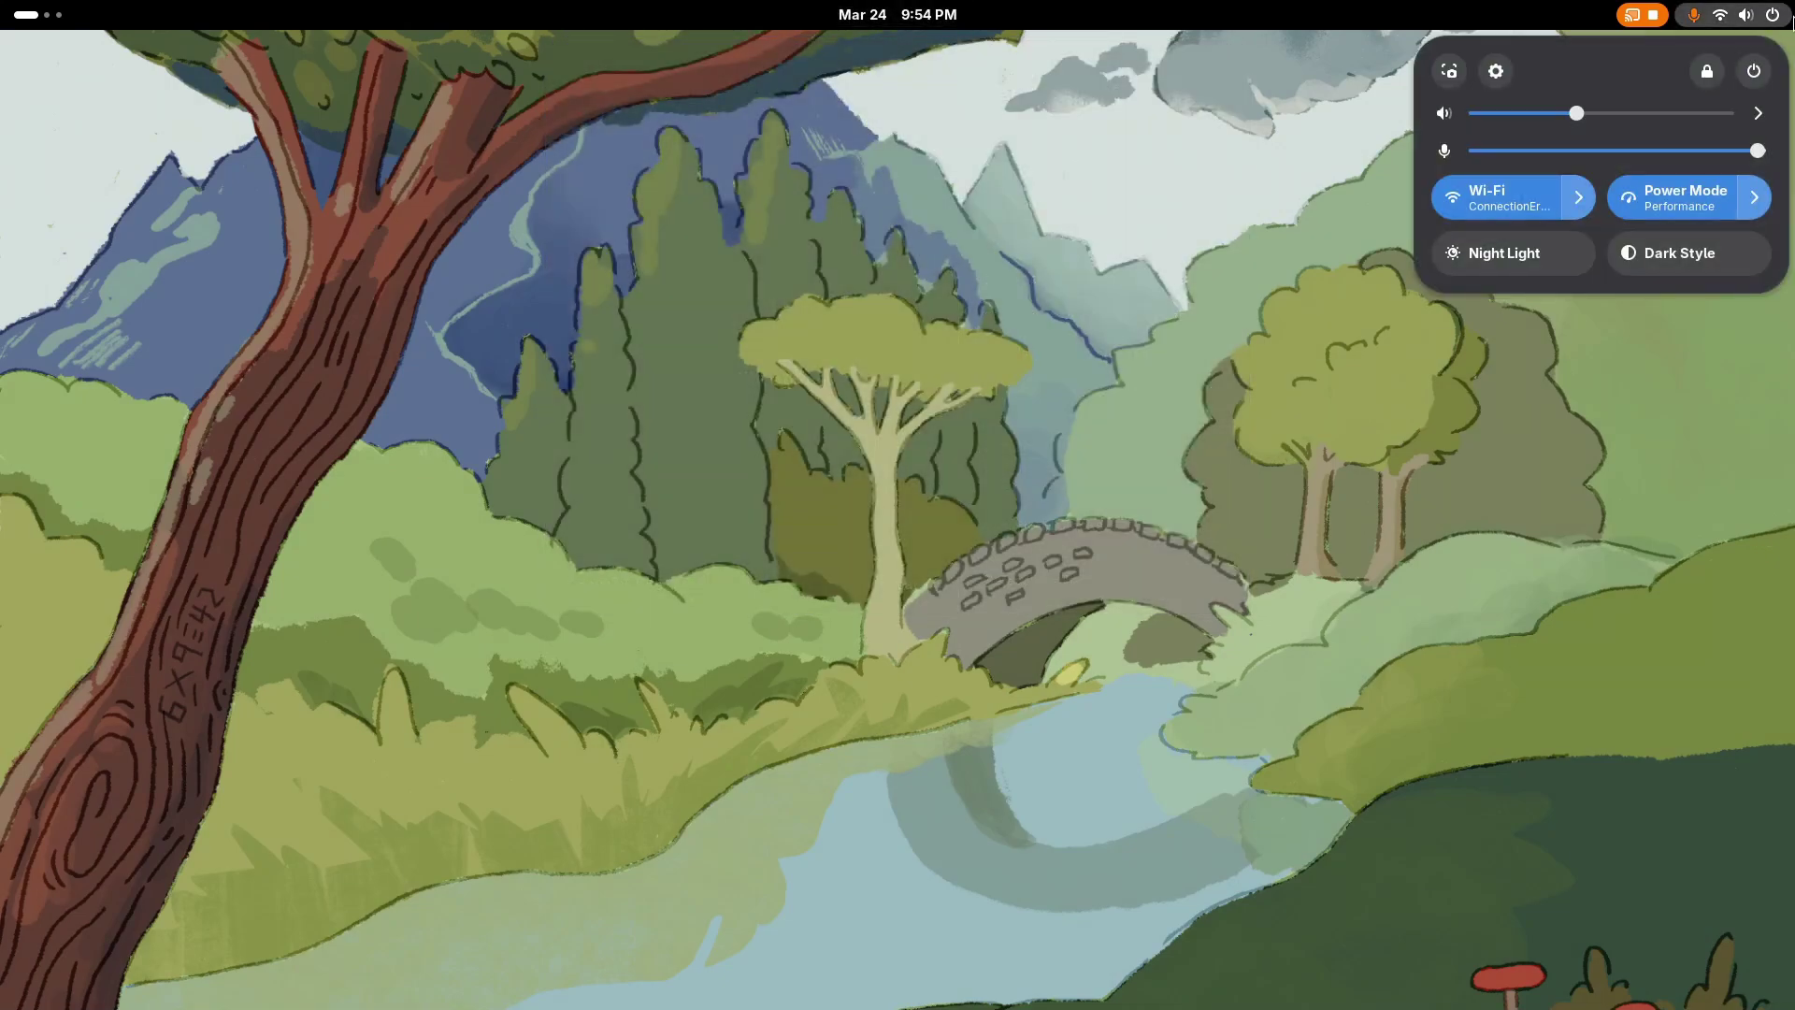
{"action": "left_click", "coordinate": [1759, 112]}
{"action": "left_click", "coordinate": [1759, 113]}
{"action": "left_click", "coordinate": [1750, 203]}
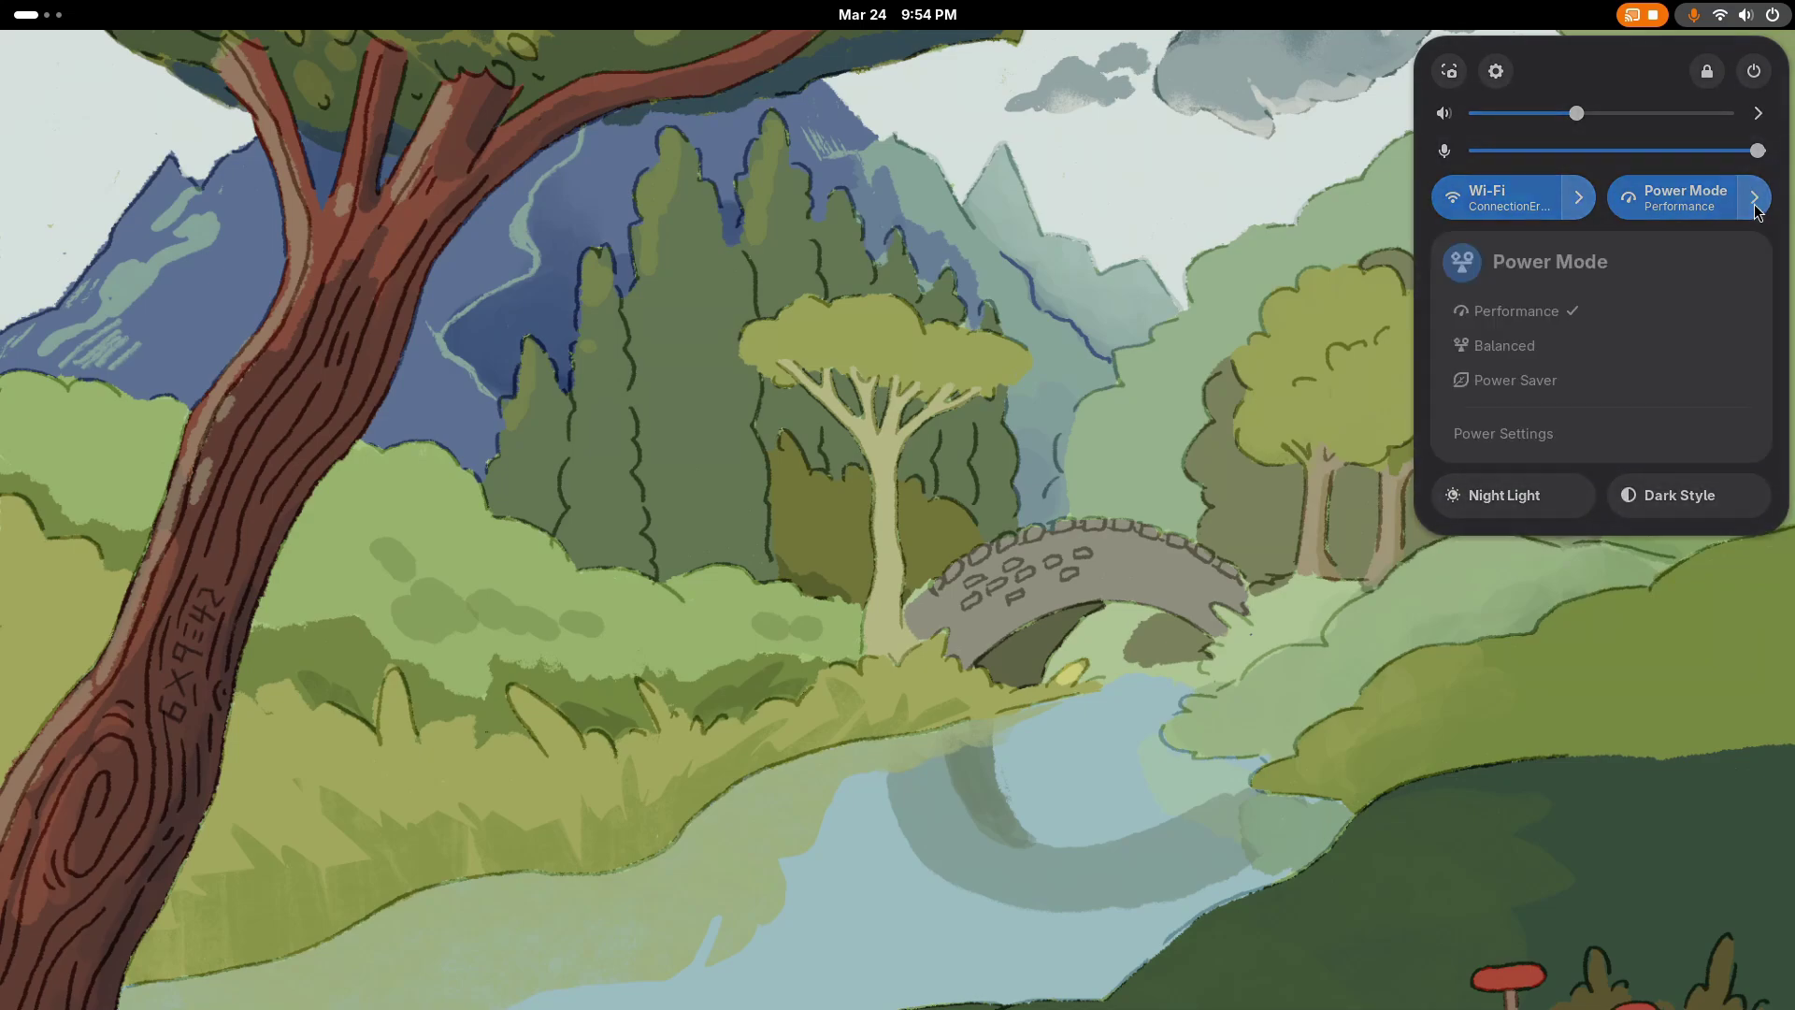
{"action": "key", "text": "Escape"}
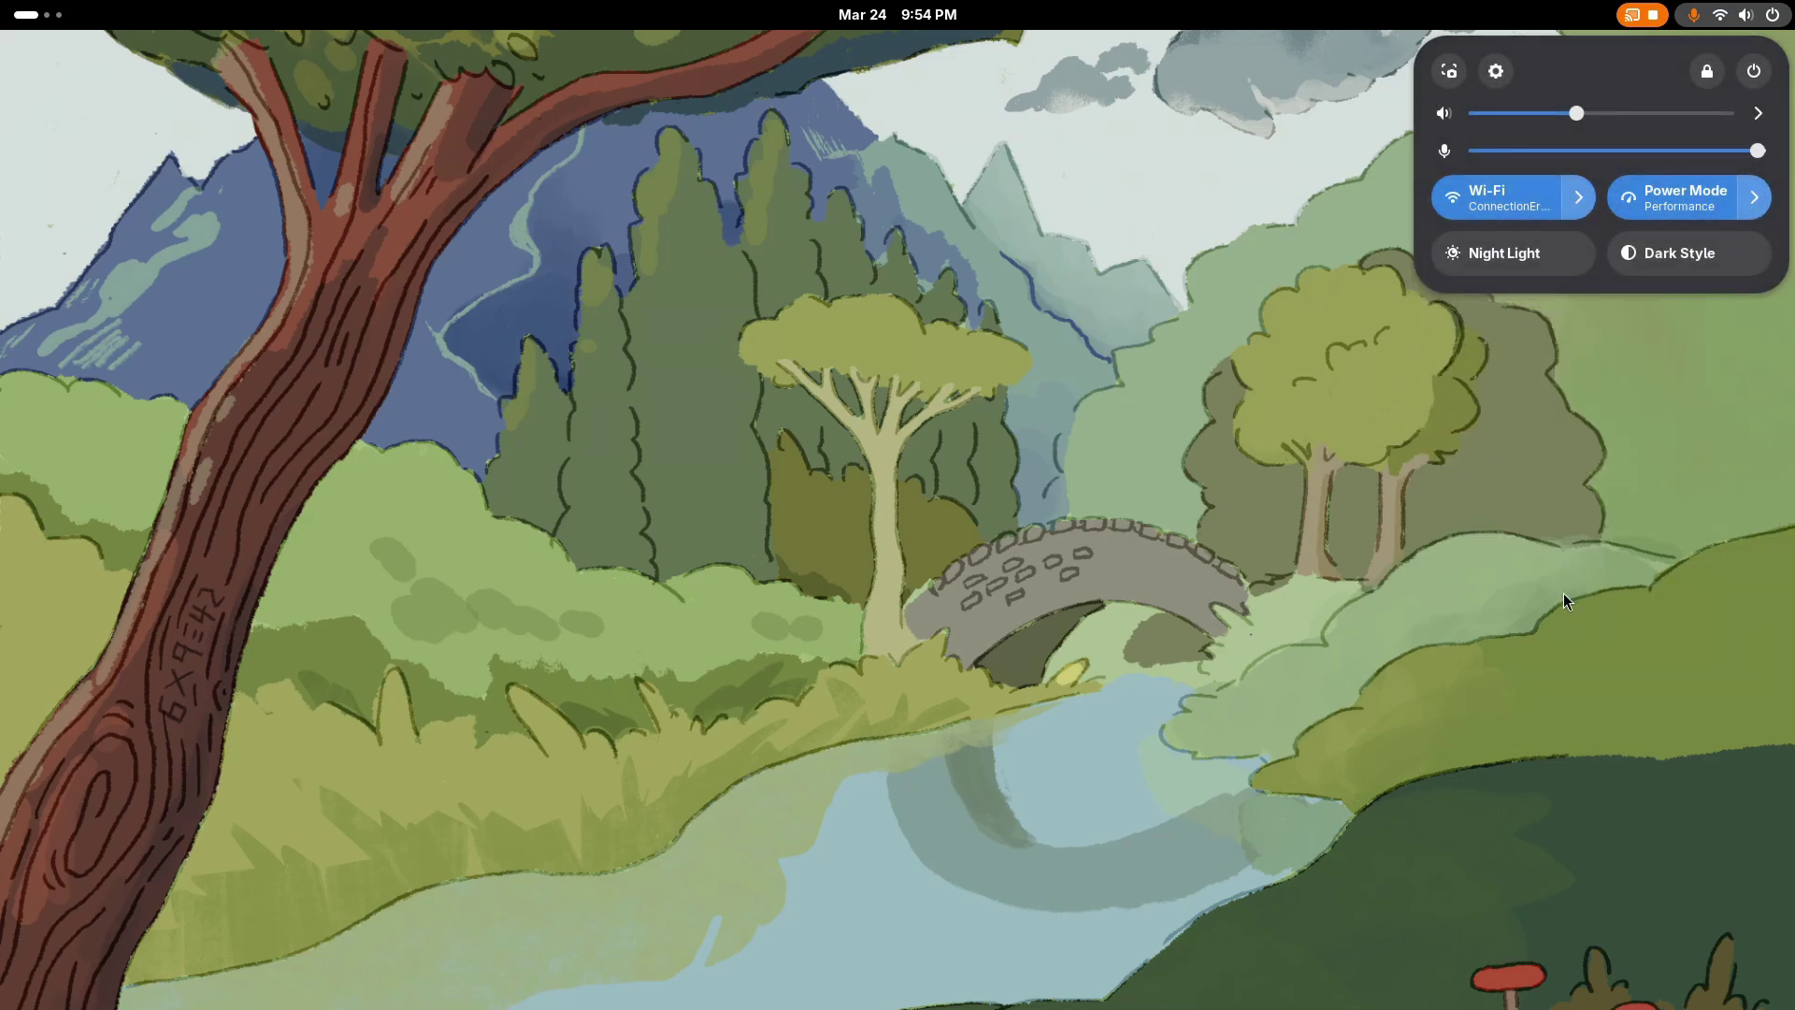
{"action": "key", "text": "Escape"}
{"action": "key", "text": "super"}
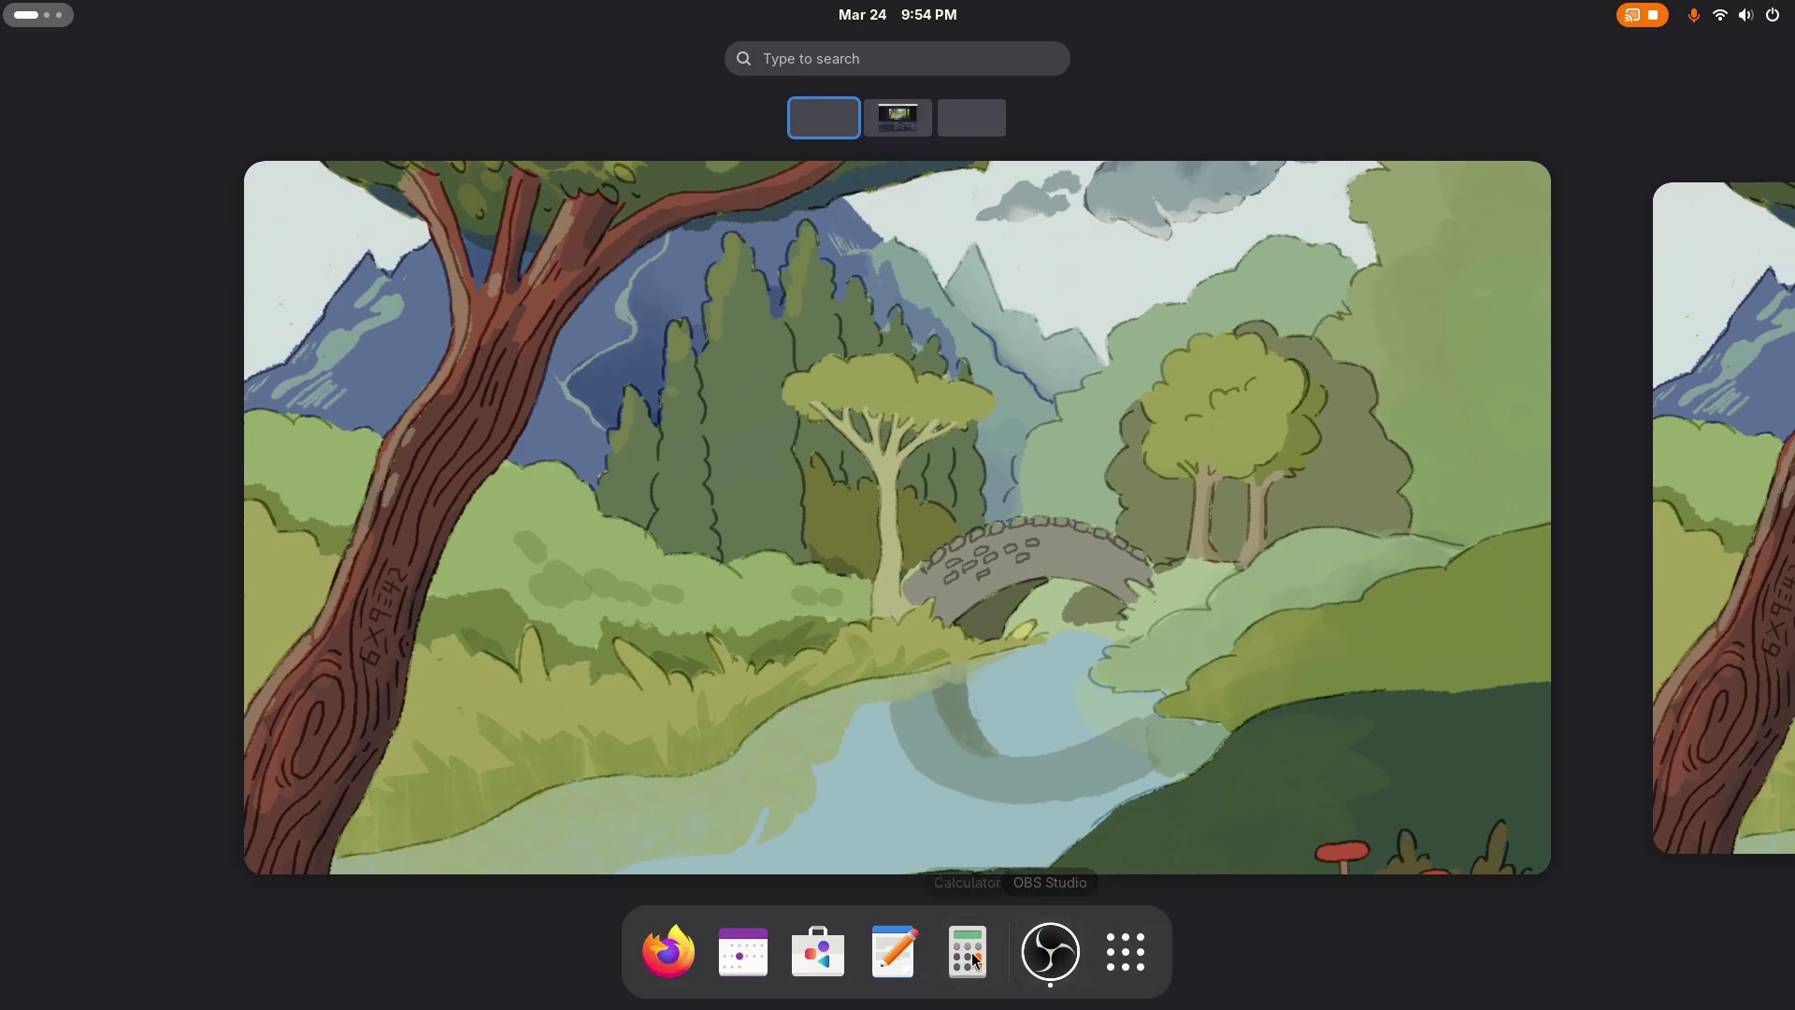
Step: Launch Calendar, start and discard a new event, and unmaximize the window
{"action": "left_click", "coordinate": [764, 960]}
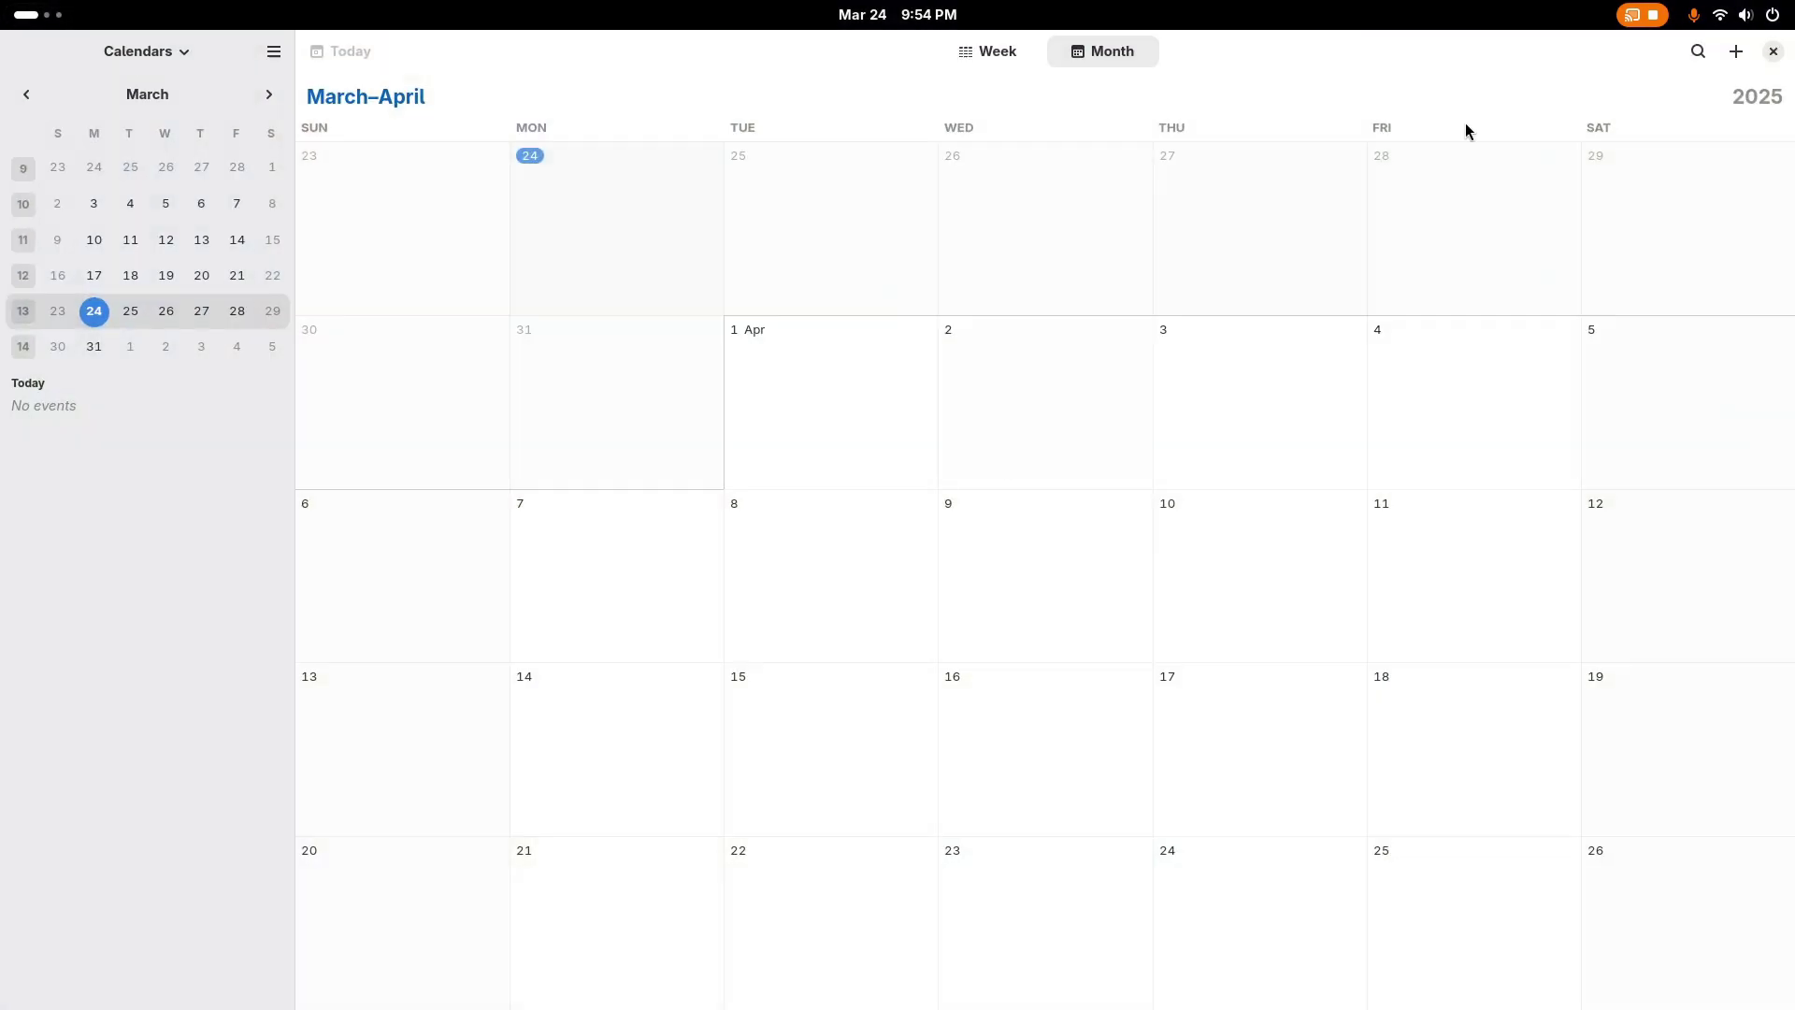
{"action": "left_click", "coordinate": [1734, 54]}
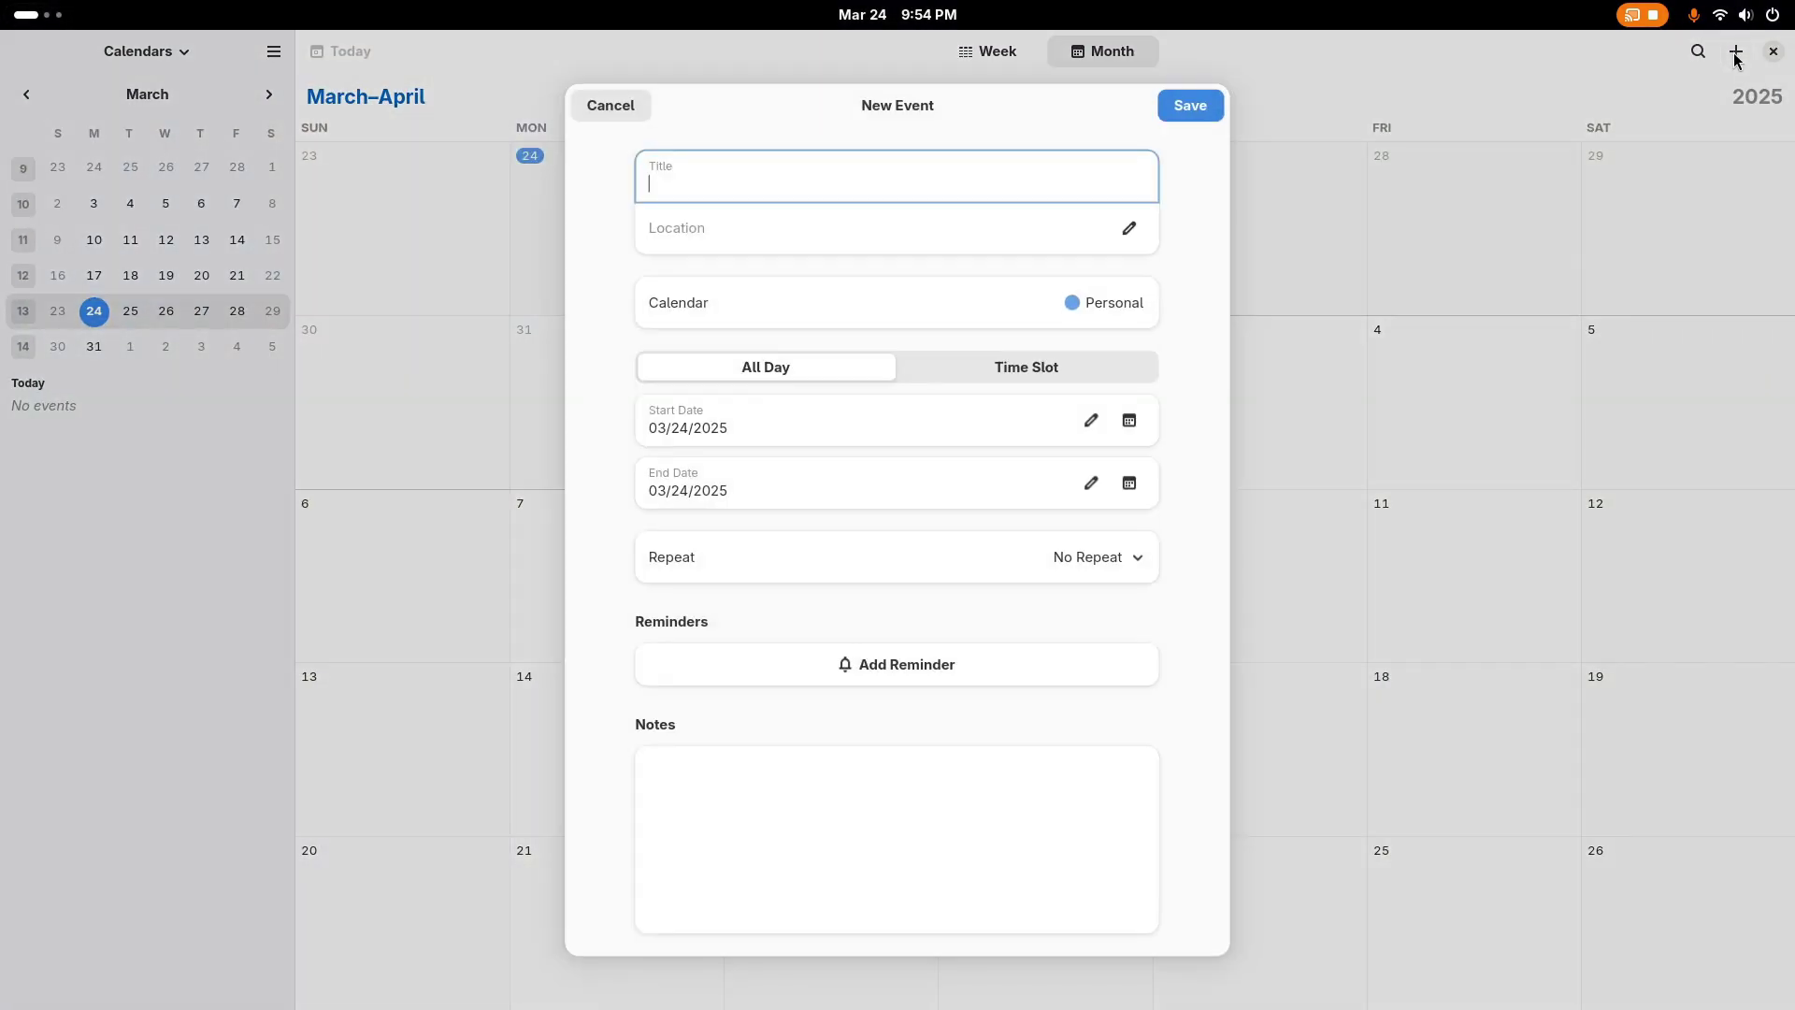
{"action": "left_click", "coordinate": [652, 113]}
{"action": "double_click", "coordinate": [1312, 59]}
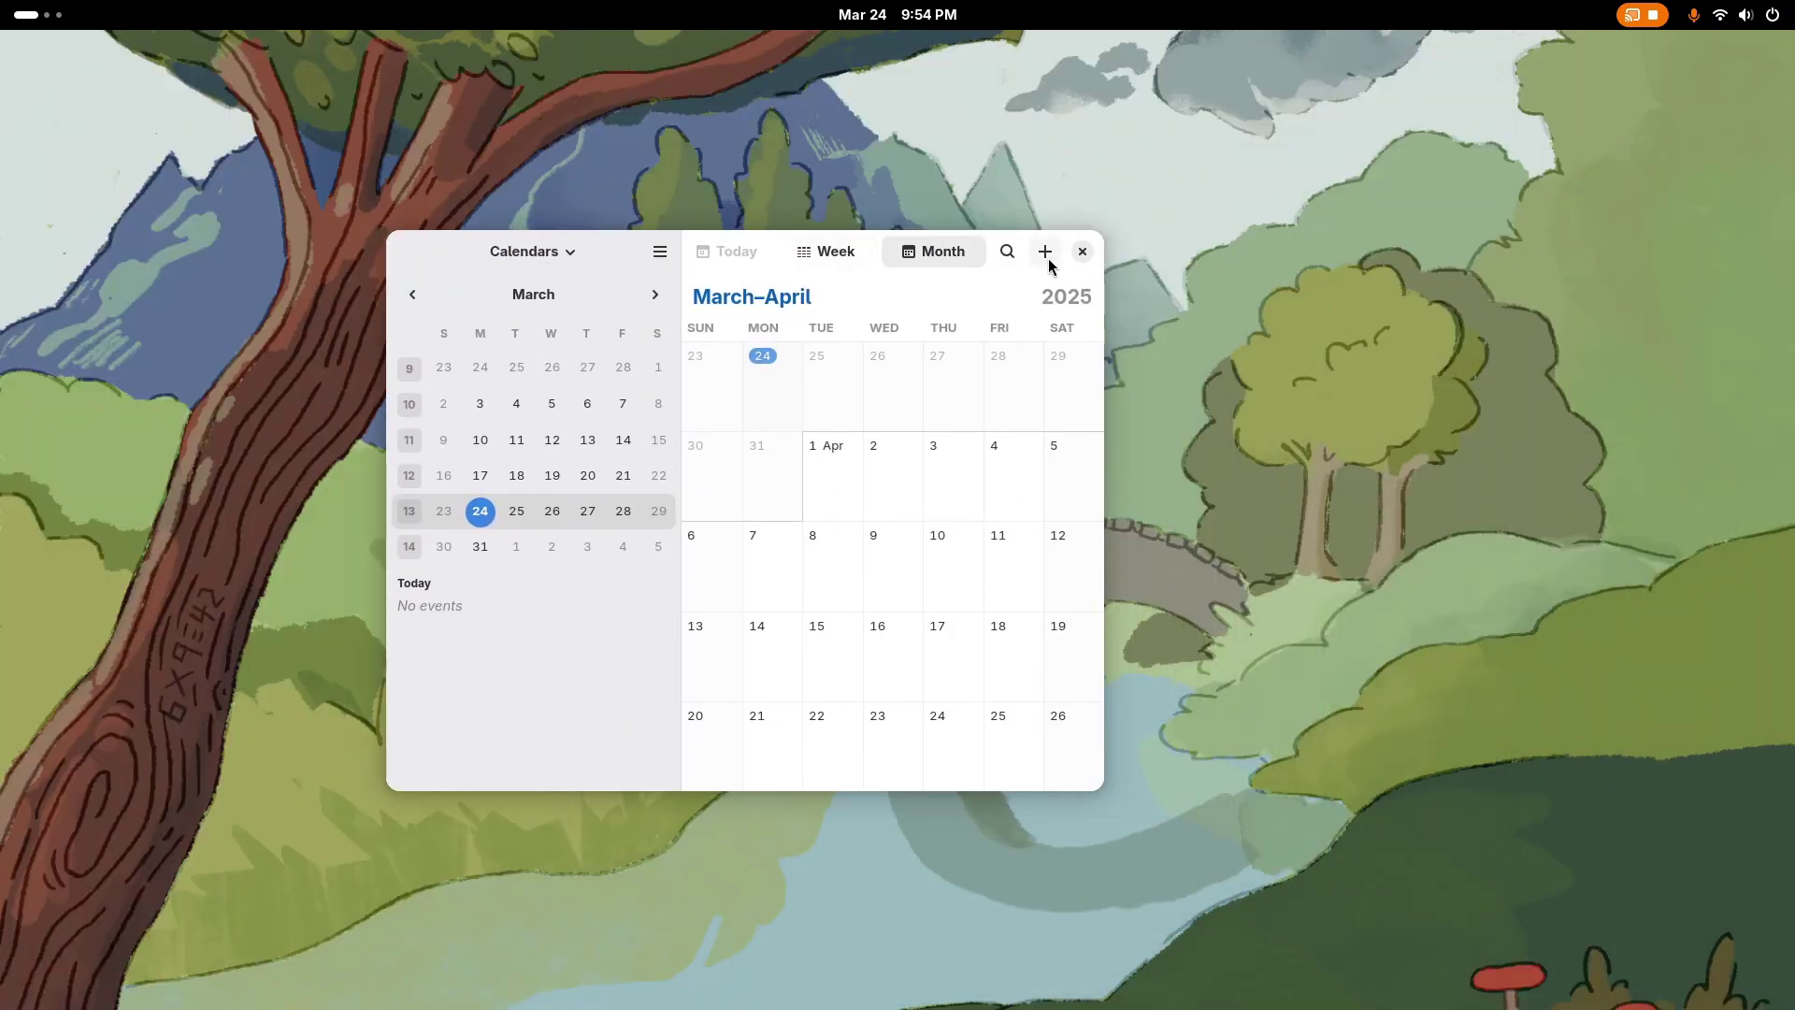
Step: Relaunch Calendar and move its window to the upper left of the desktop
{"action": "left_click", "coordinate": [1081, 252]}
{"action": "key", "text": "super"}
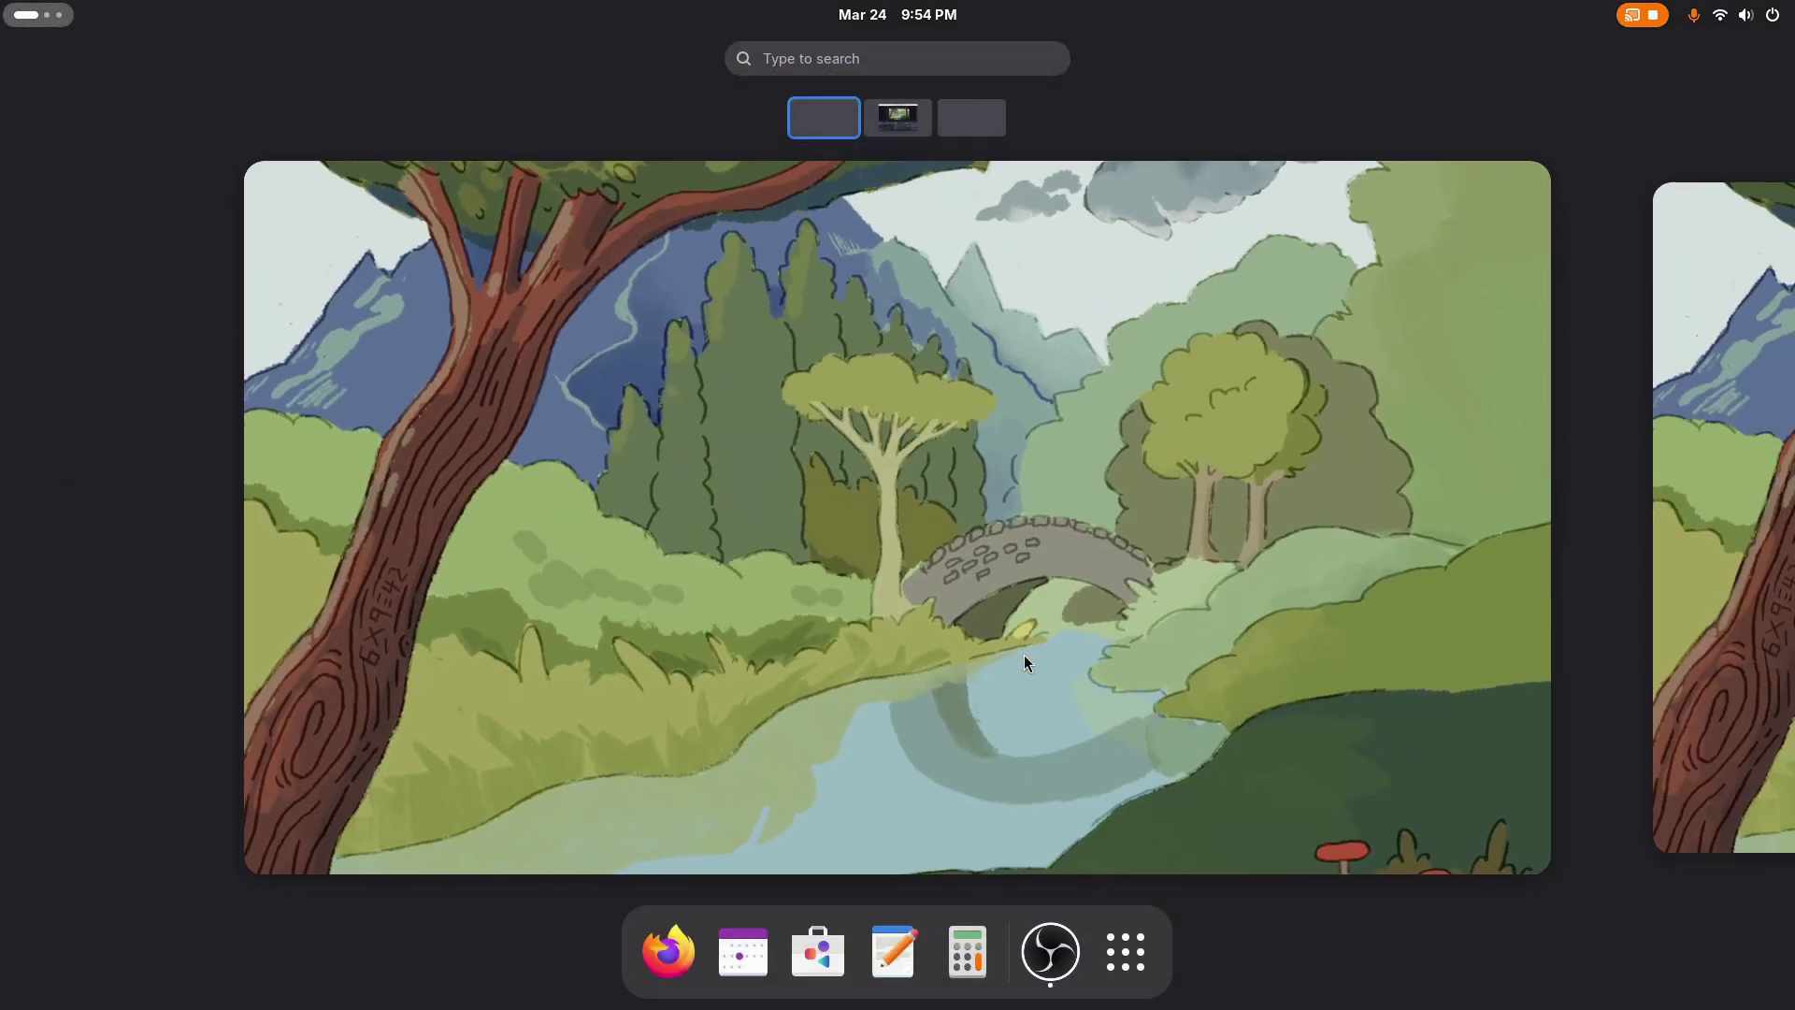
{"action": "left_click", "coordinate": [728, 953]}
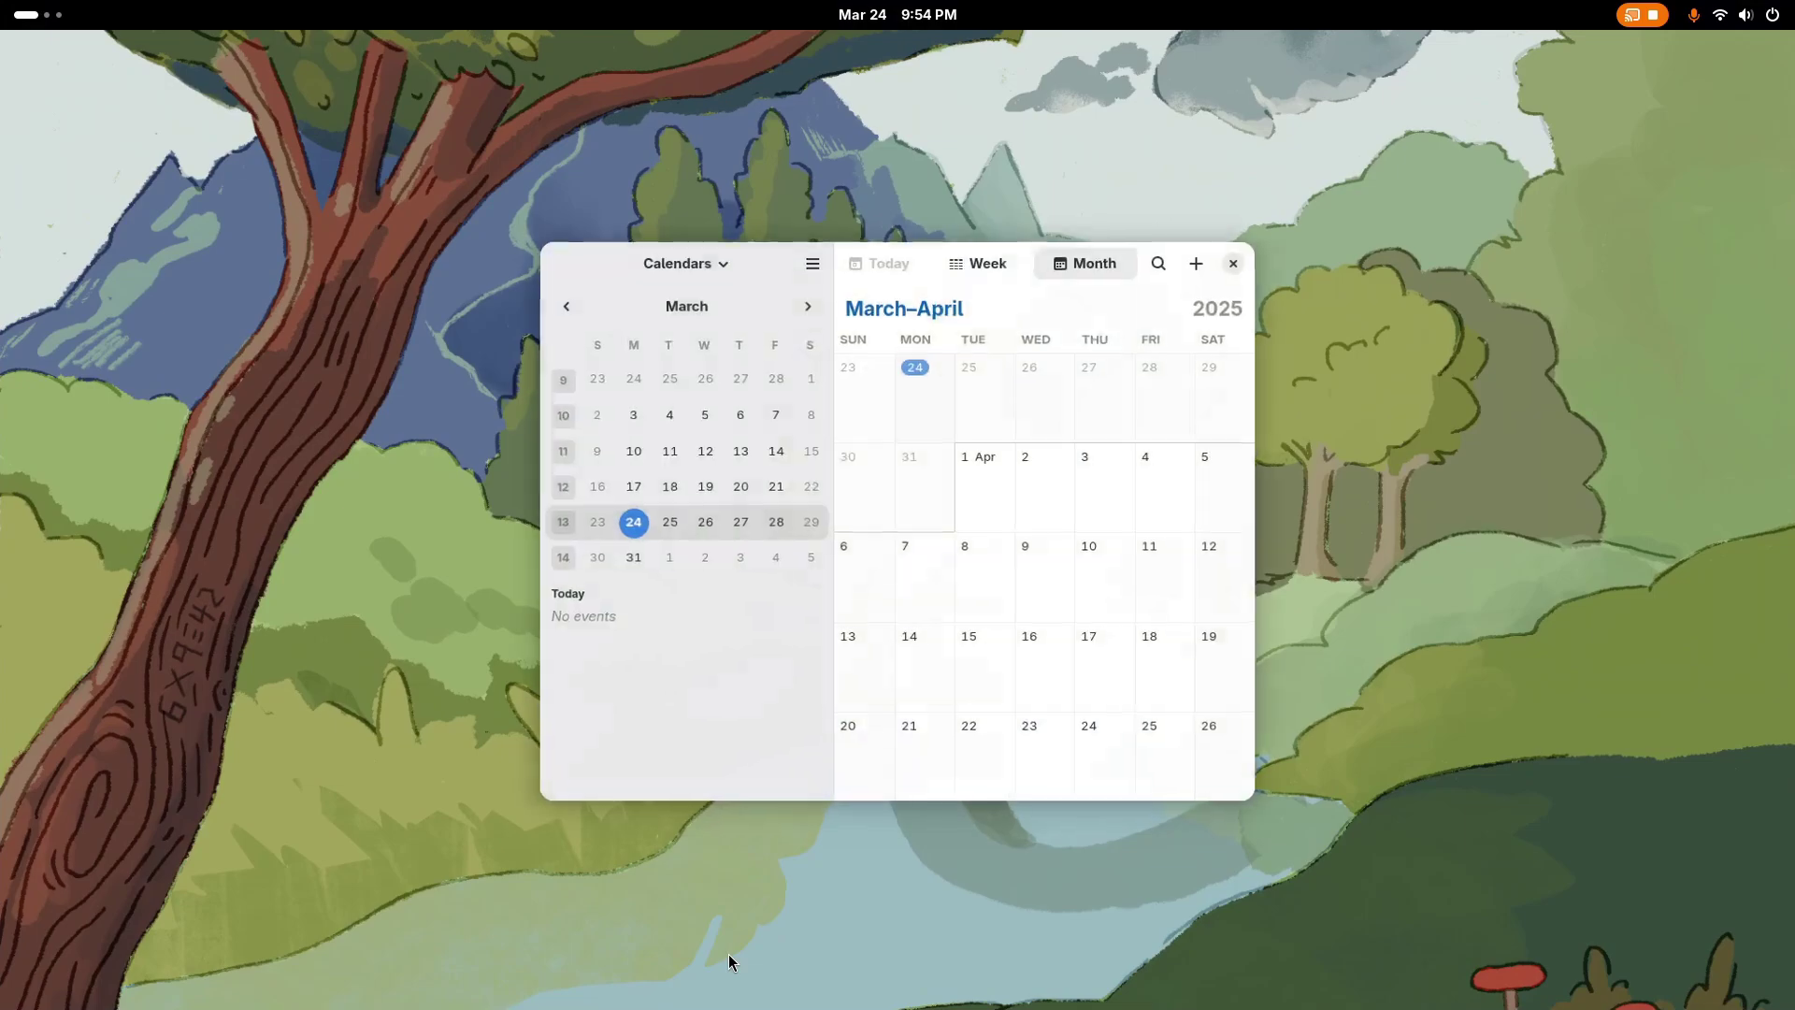
{"action": "left_click_drag", "start_coordinate": [1018, 271], "coordinate": [608, 136]}
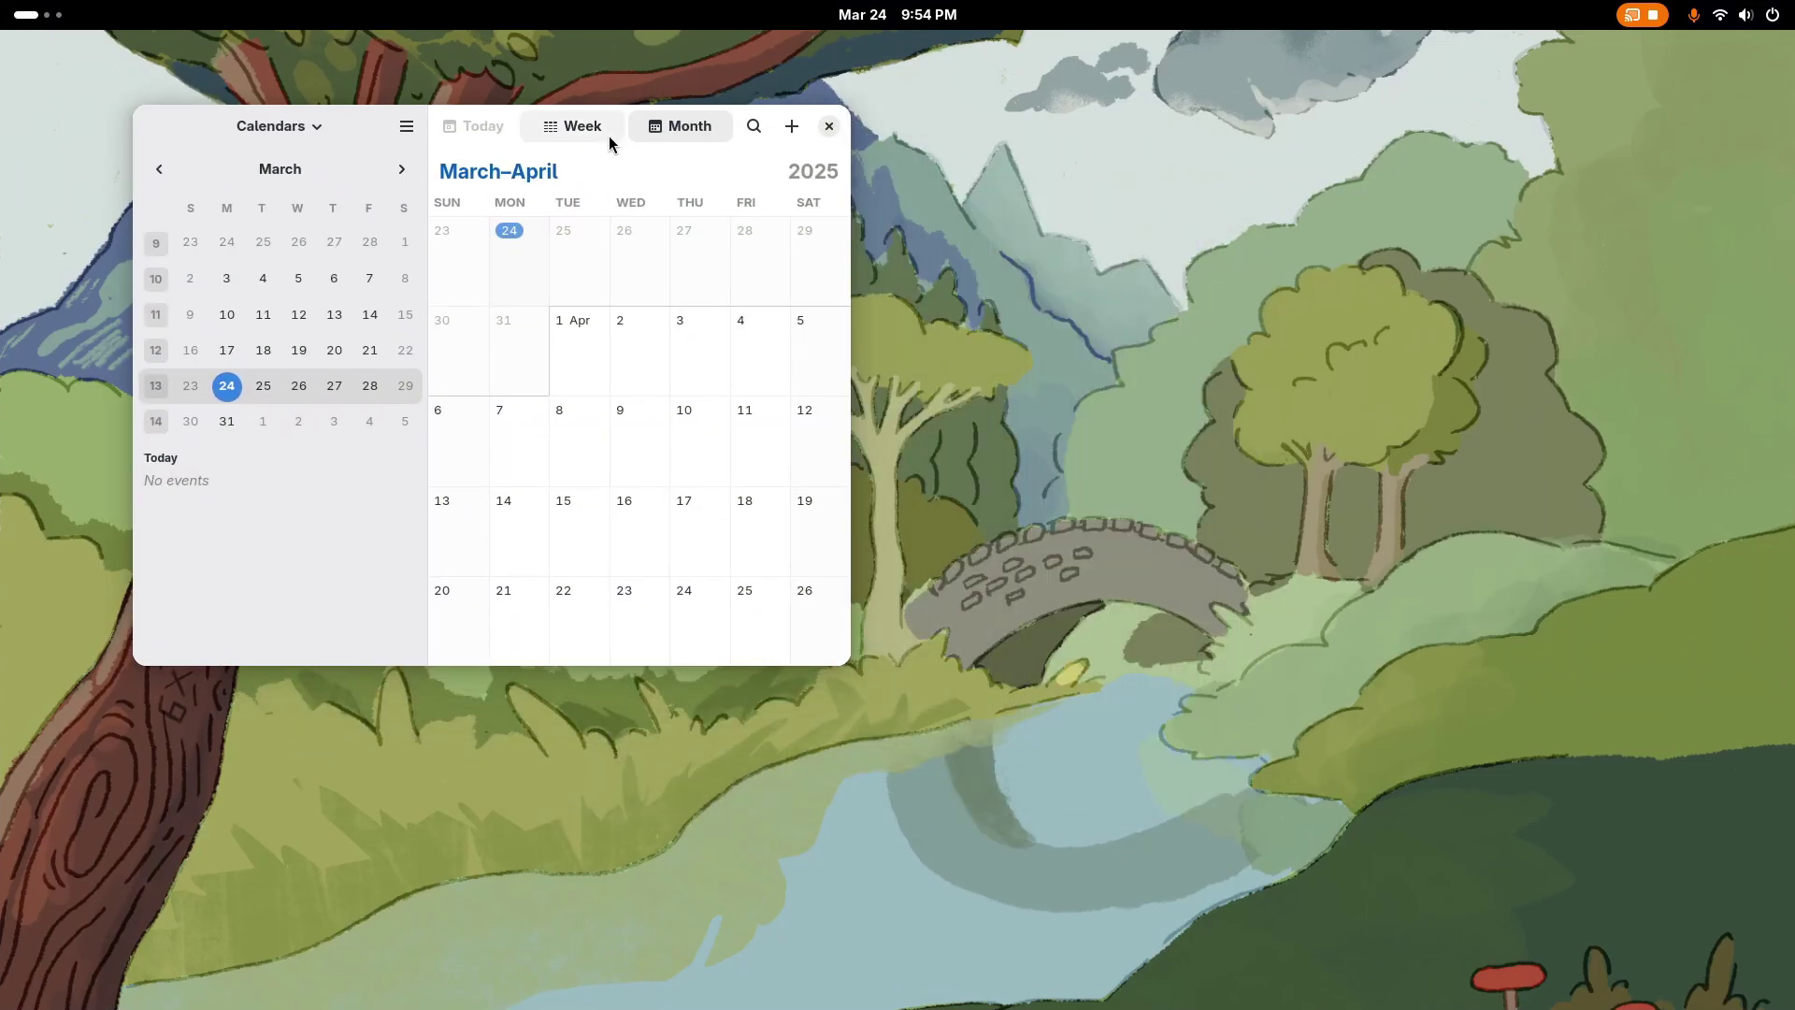
{"action": "key", "text": "super"}
{"action": "key", "text": "super"}
Step: Close Calendar and browse the Utilities folder in the app grid
{"action": "left_click", "coordinate": [826, 128]}
{"action": "key", "text": "super"}
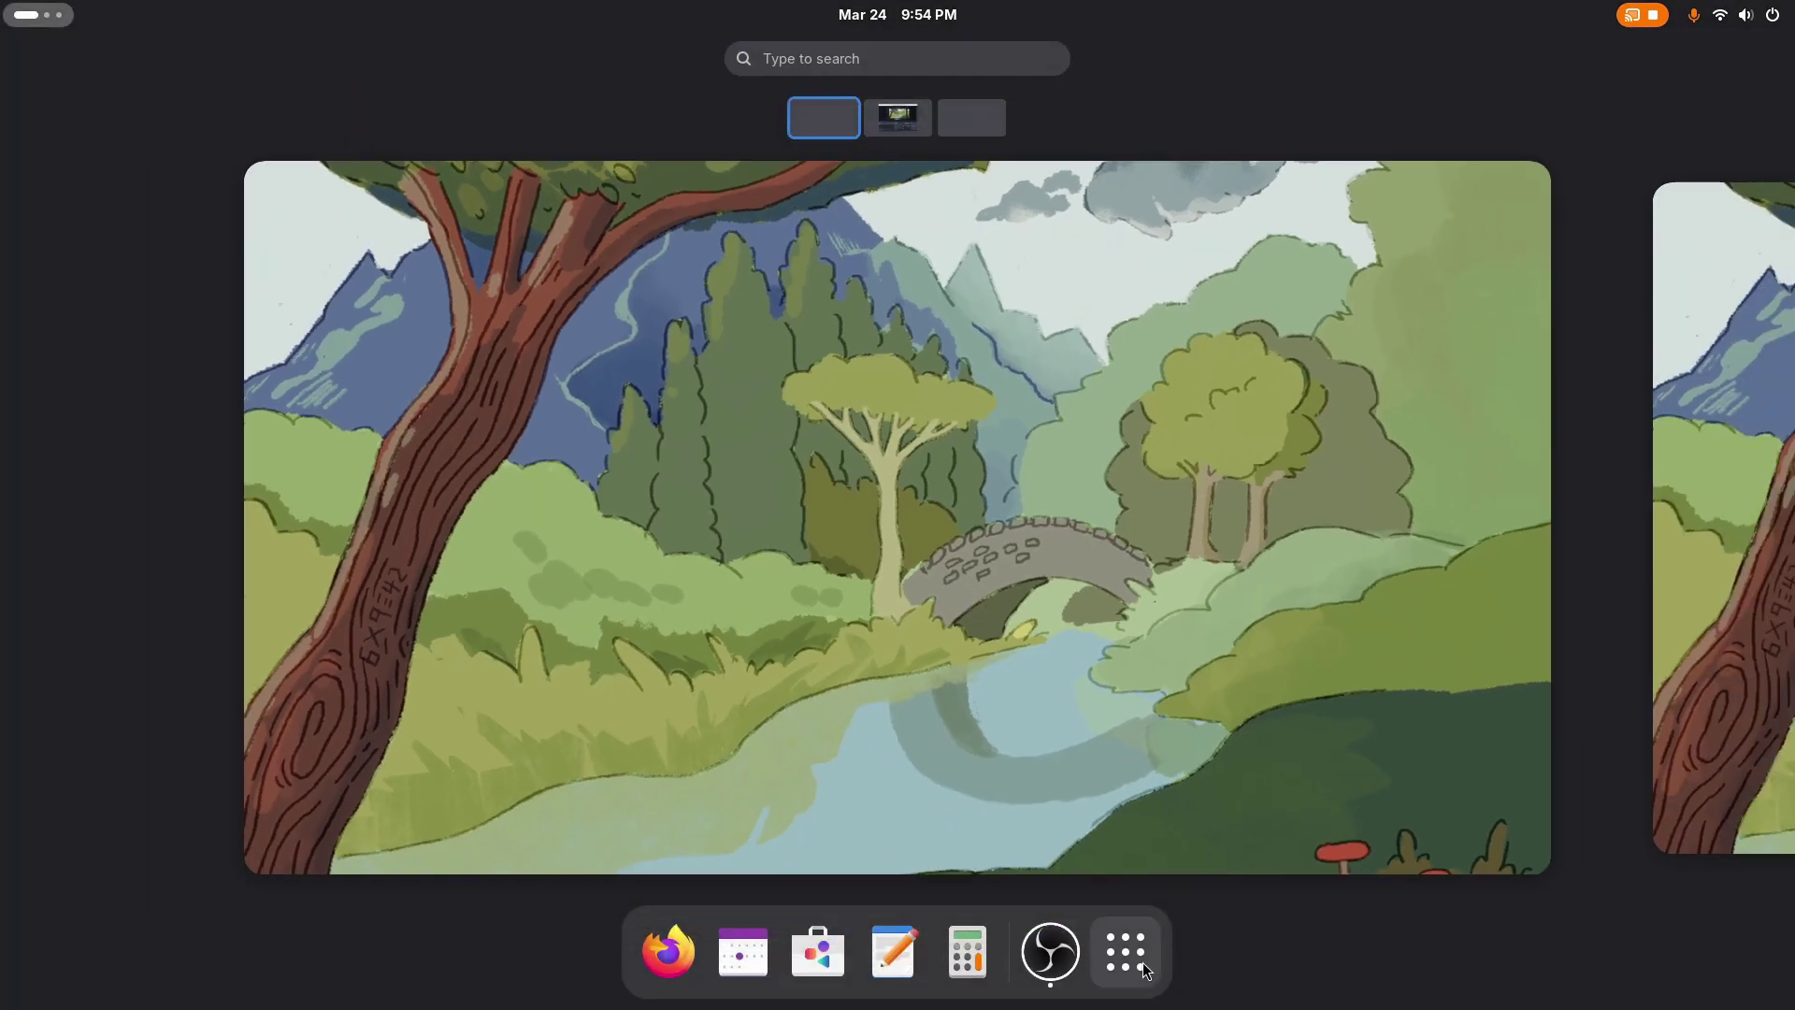
{"action": "left_click", "coordinate": [1142, 967]}
{"action": "left_click", "coordinate": [1494, 564]}
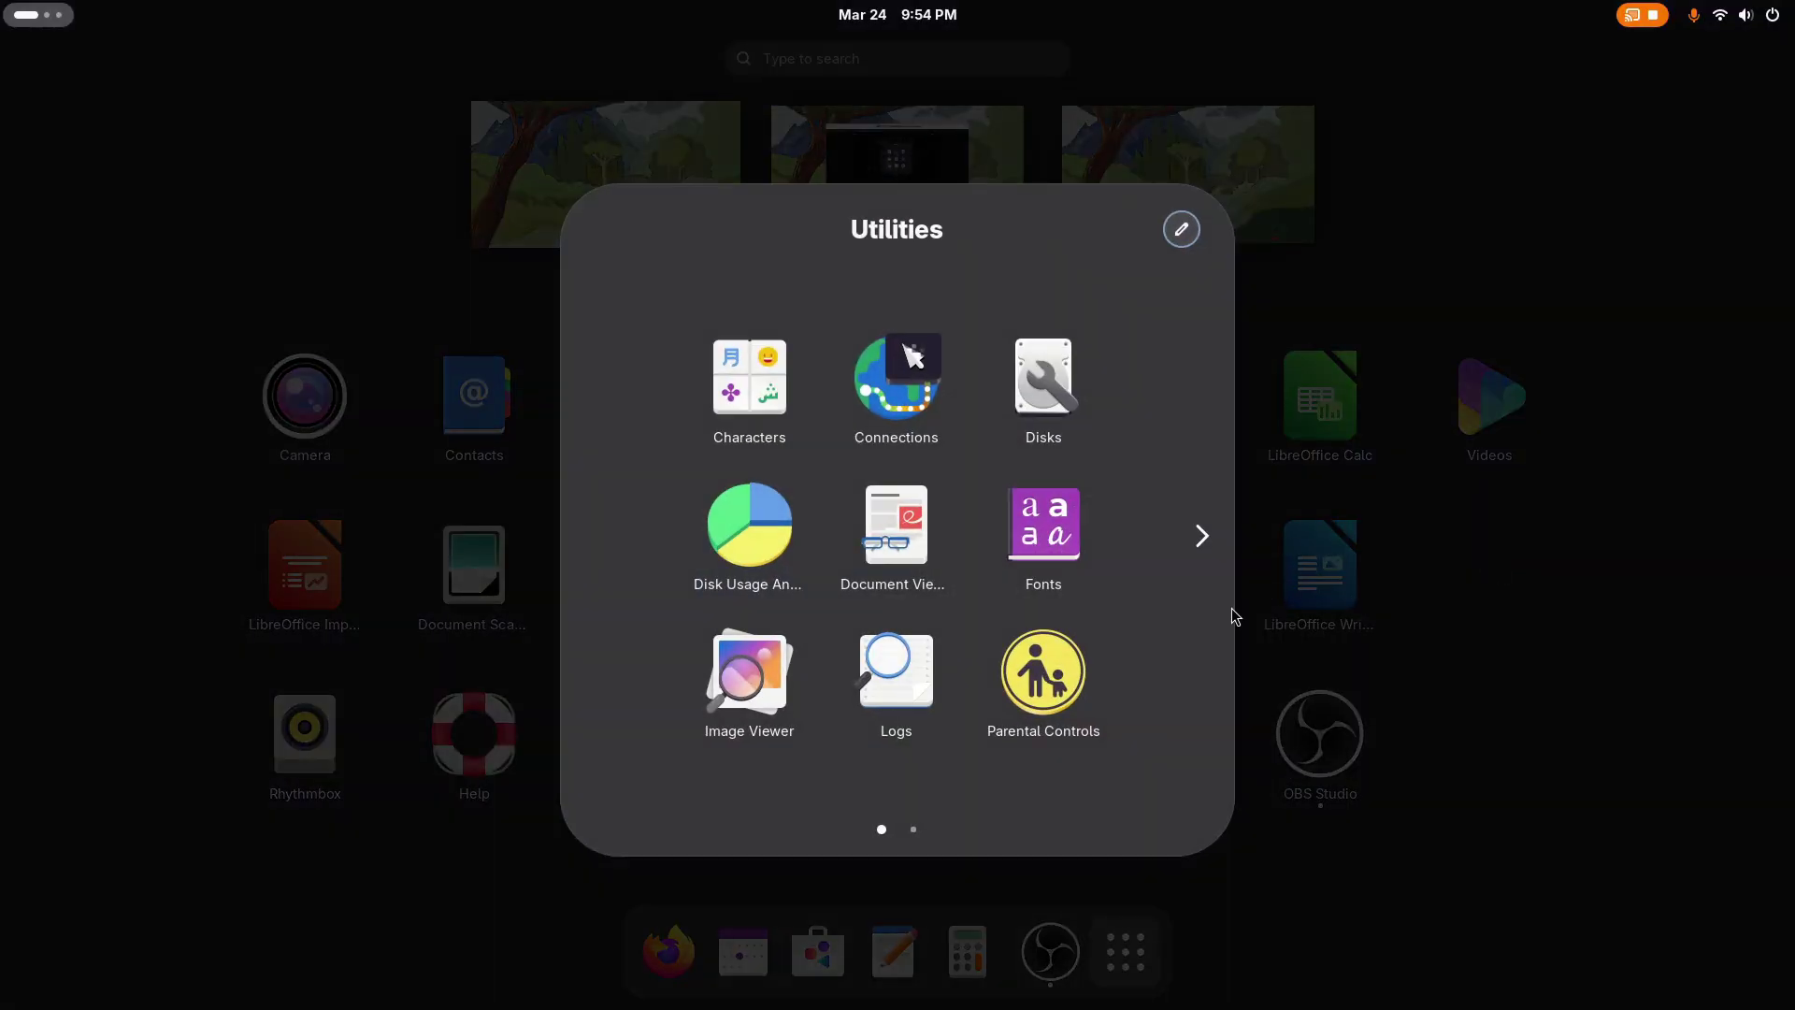
{"action": "scroll", "coordinate": [955, 593], "scroll_direction": "down", "scroll_amount": 1}
{"action": "scroll", "coordinate": [955, 593], "scroll_direction": "up", "scroll_amount": 1}
{"action": "left_click", "coordinate": [1510, 709]}
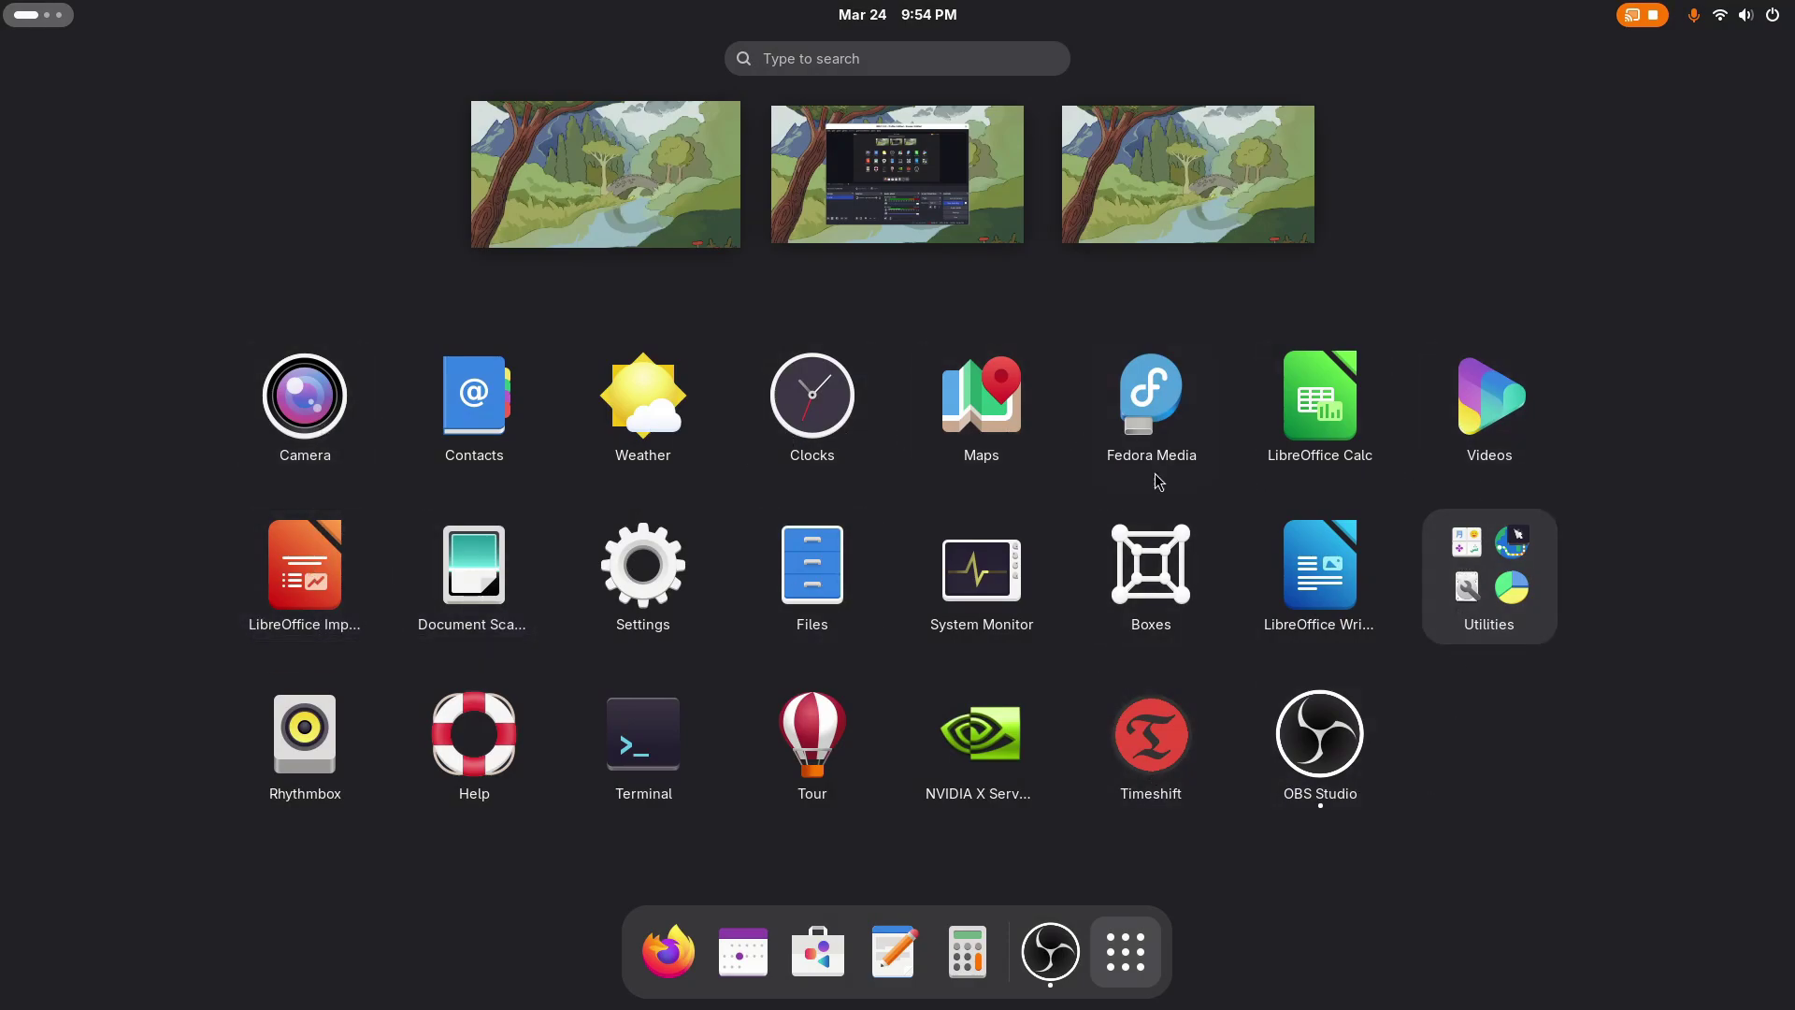
Step: Switch to an empty workspace and open the desktop context menu
{"action": "left_click", "coordinate": [602, 179]}
{"action": "left_click", "coordinate": [31, 11]}
{"action": "scroll", "coordinate": [31, 11], "scroll_direction": "down", "scroll_amount": 1}
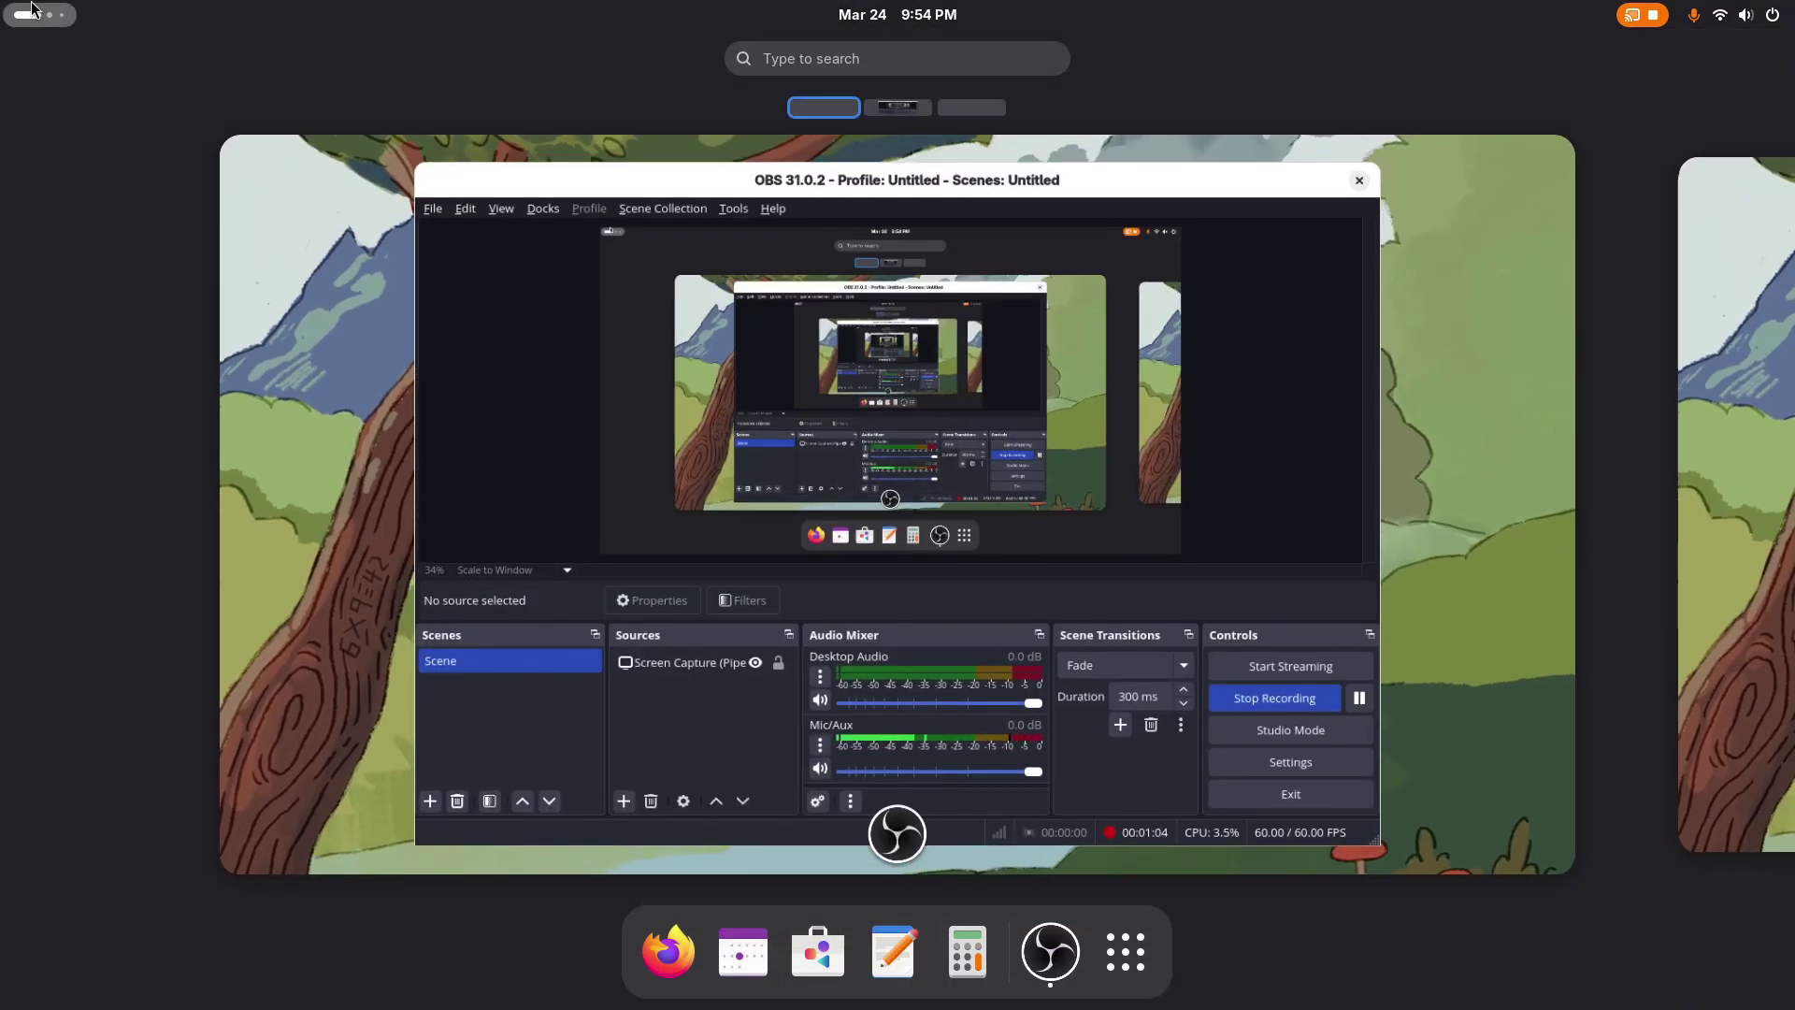
{"action": "left_click", "coordinate": [252, 277]}
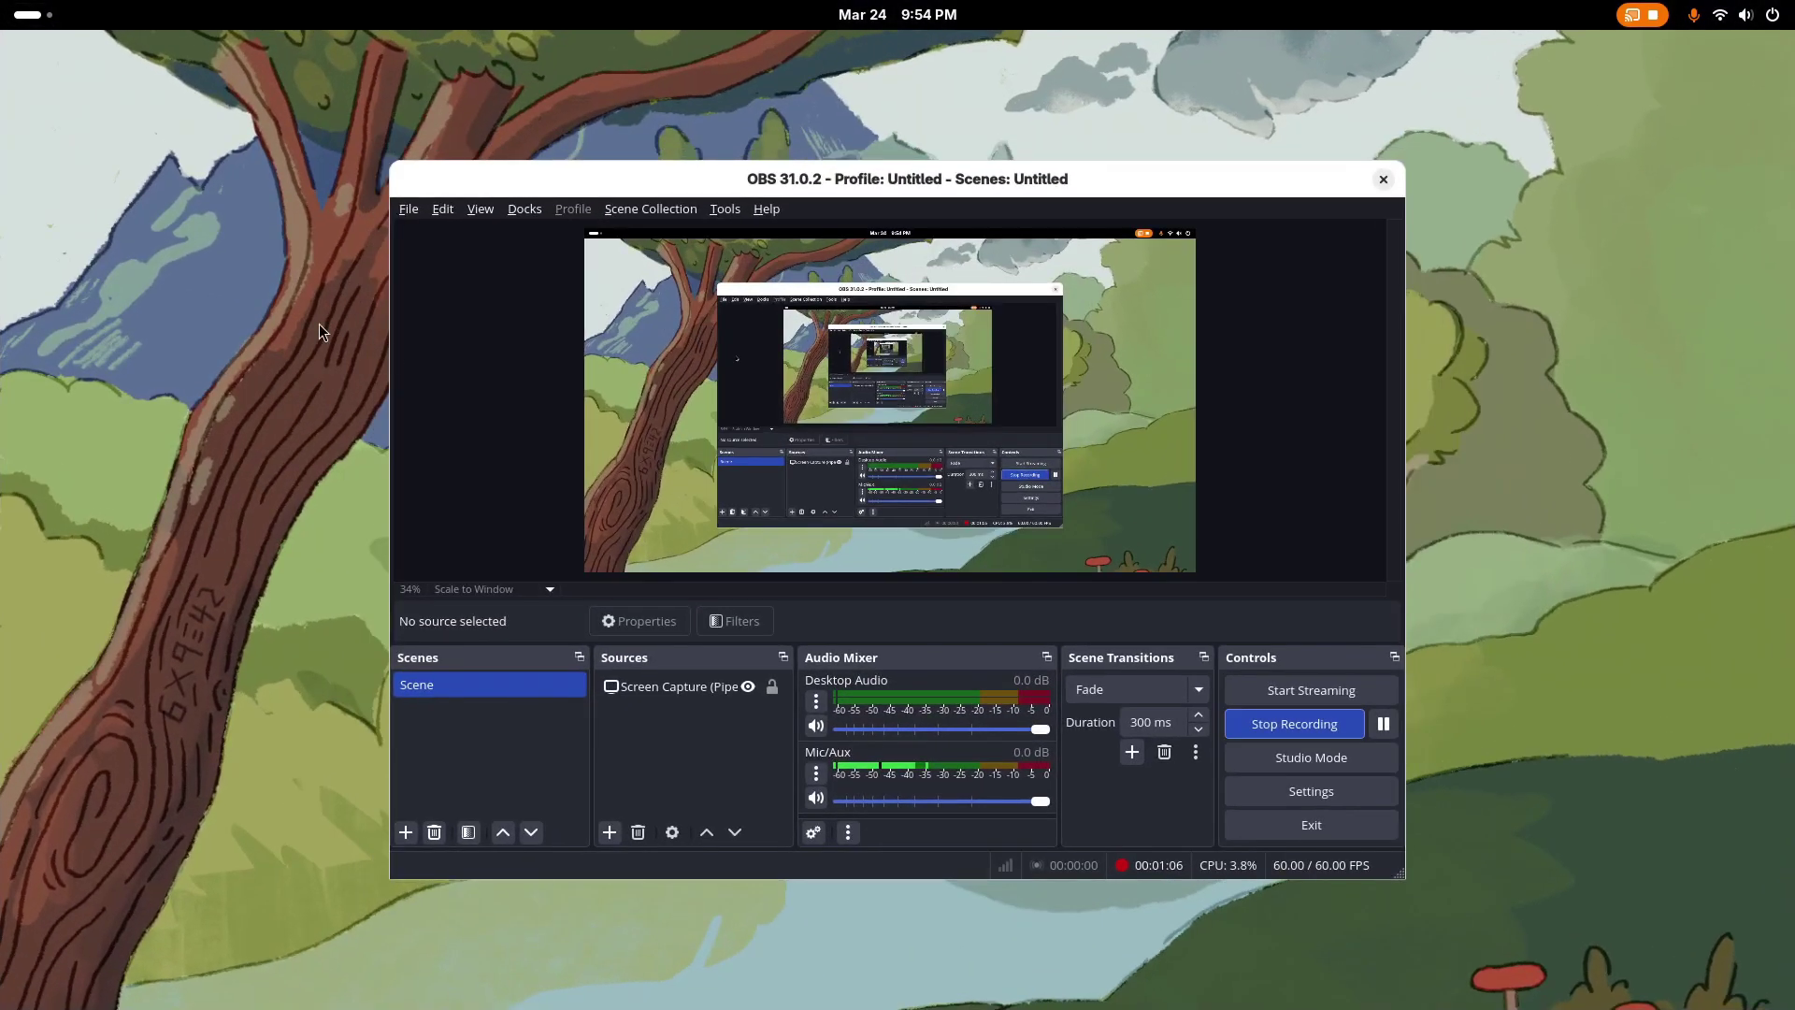
{"action": "key", "text": "ctrl+alt+Right"}
{"action": "right_click", "coordinate": [727, 475]}
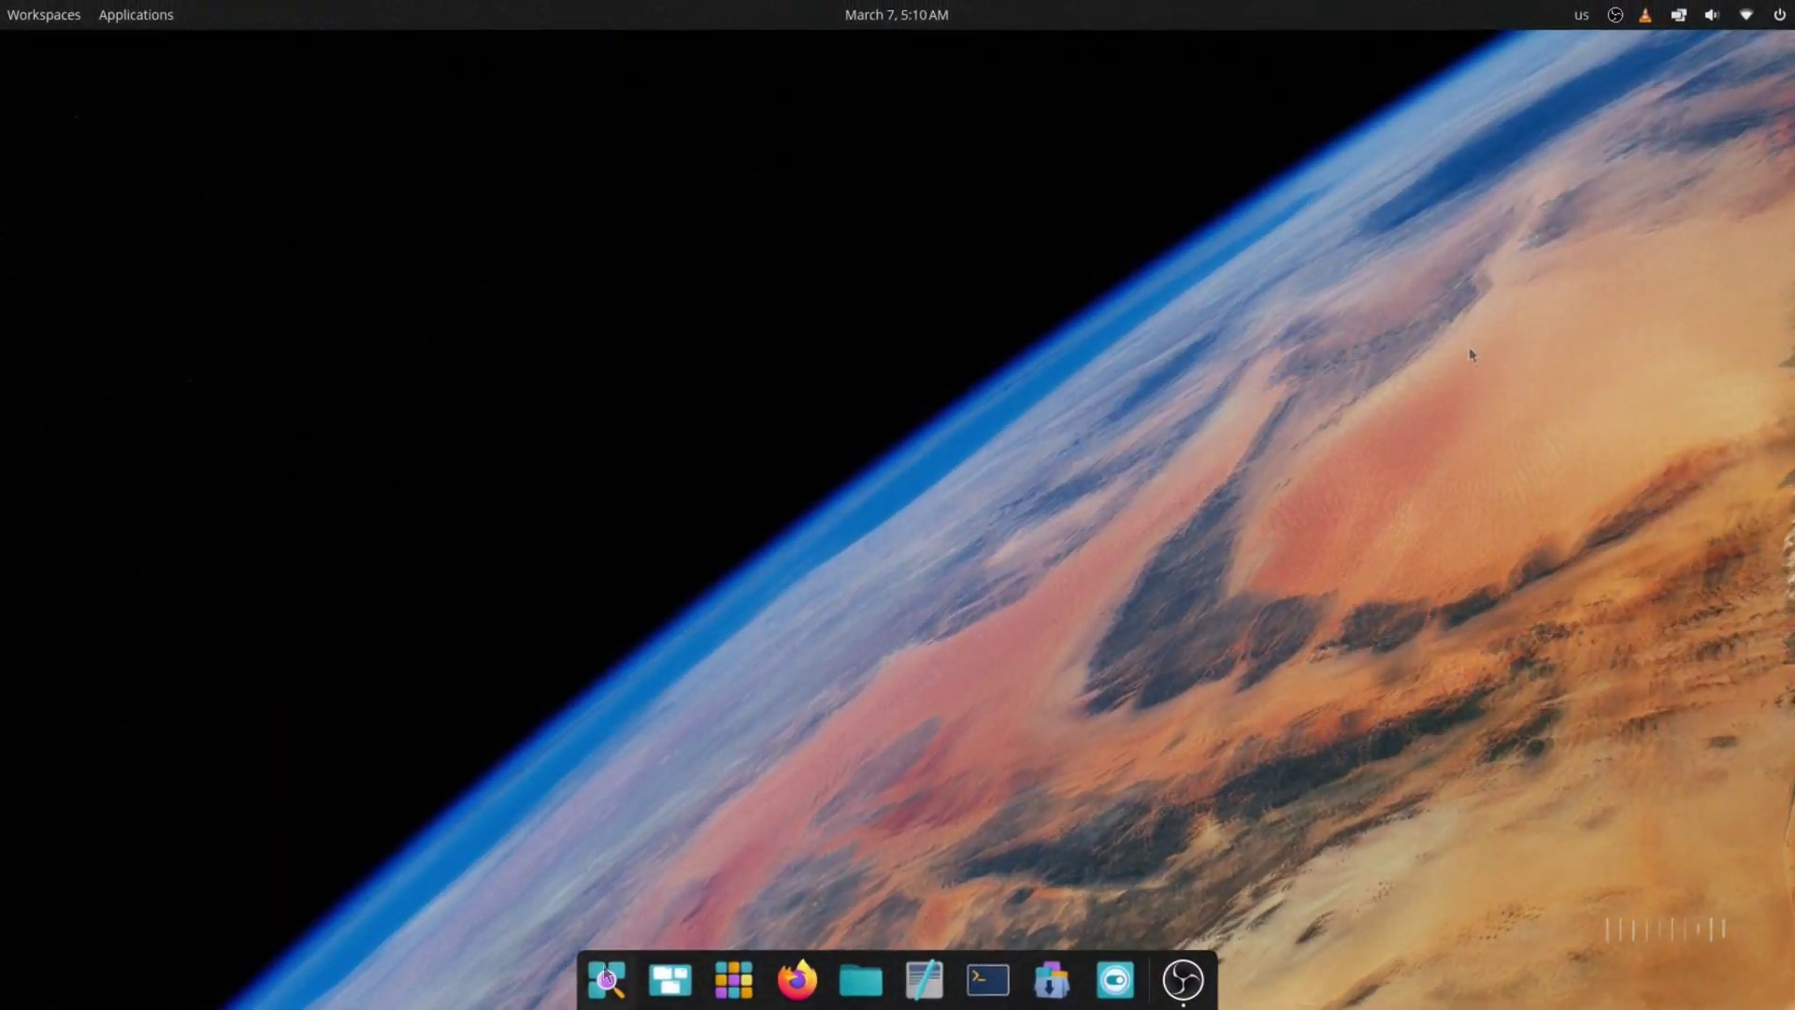
{"action": "left_click", "coordinate": [606, 979]}
{"action": "left_click", "coordinate": [607, 978]}
{"action": "left_click", "coordinate": [607, 979]}
{"action": "type", "text": "fire"}
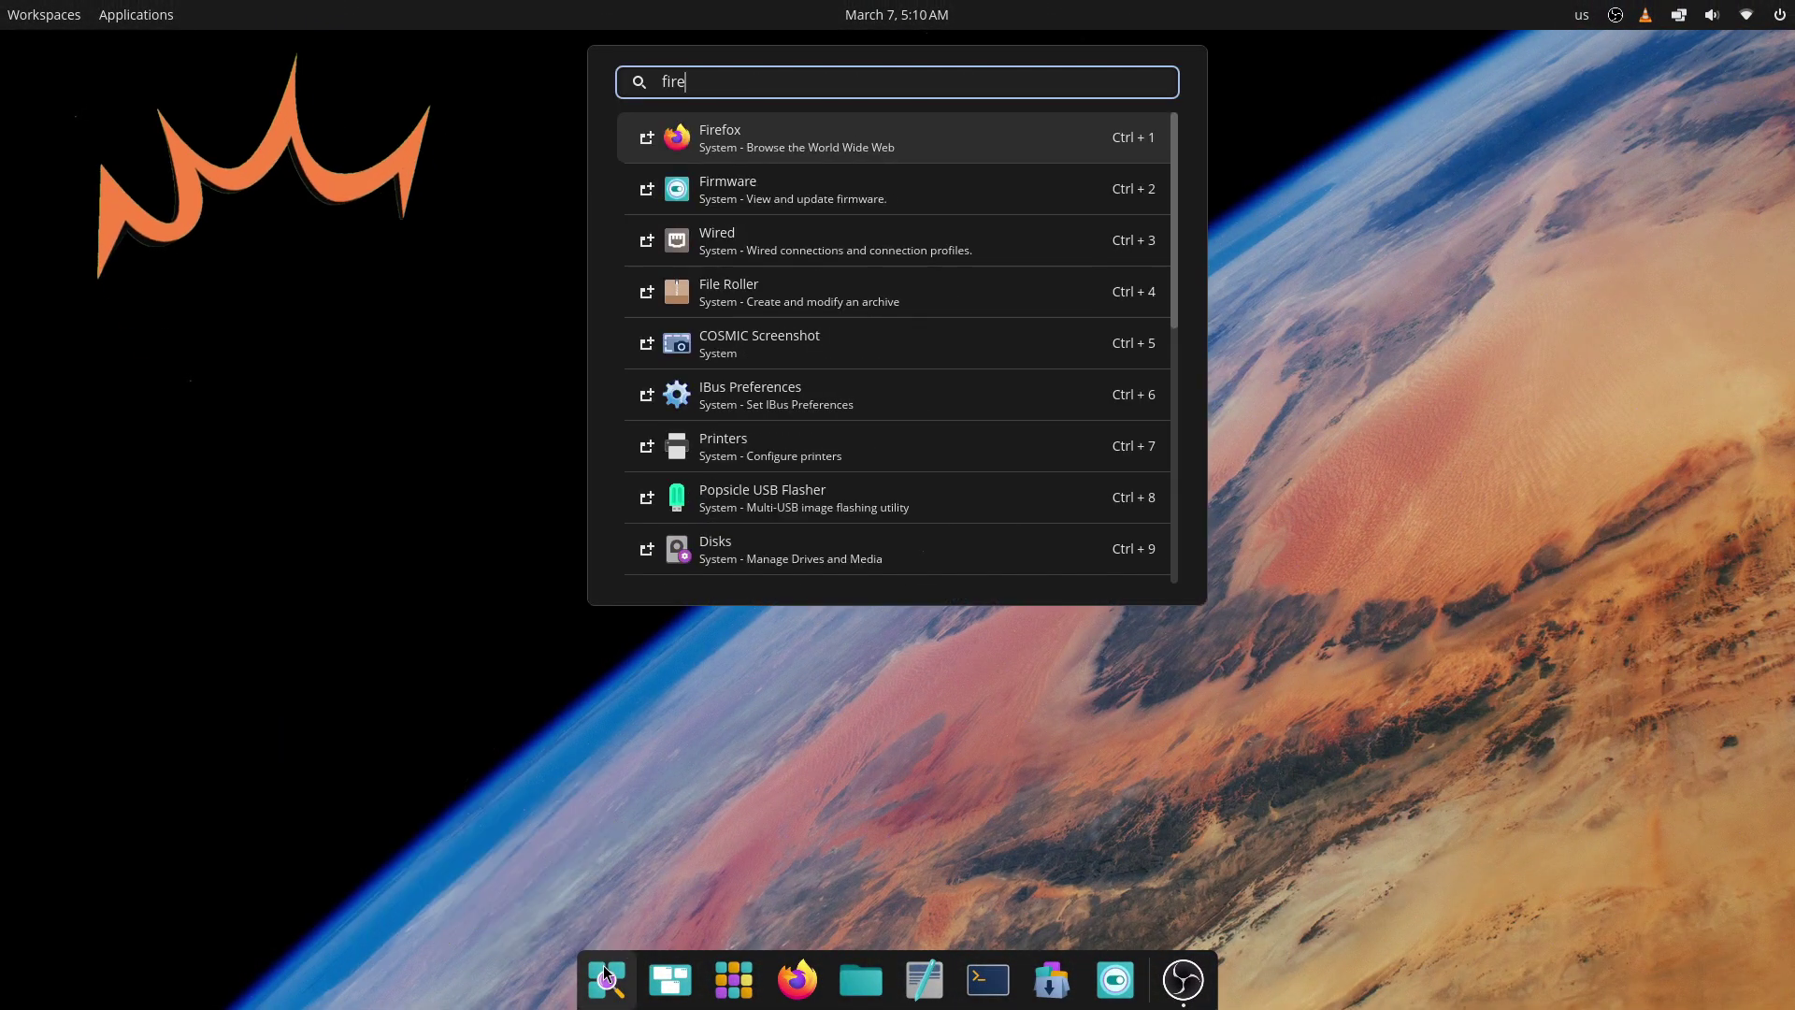
{"action": "left_click", "coordinate": [659, 982]}
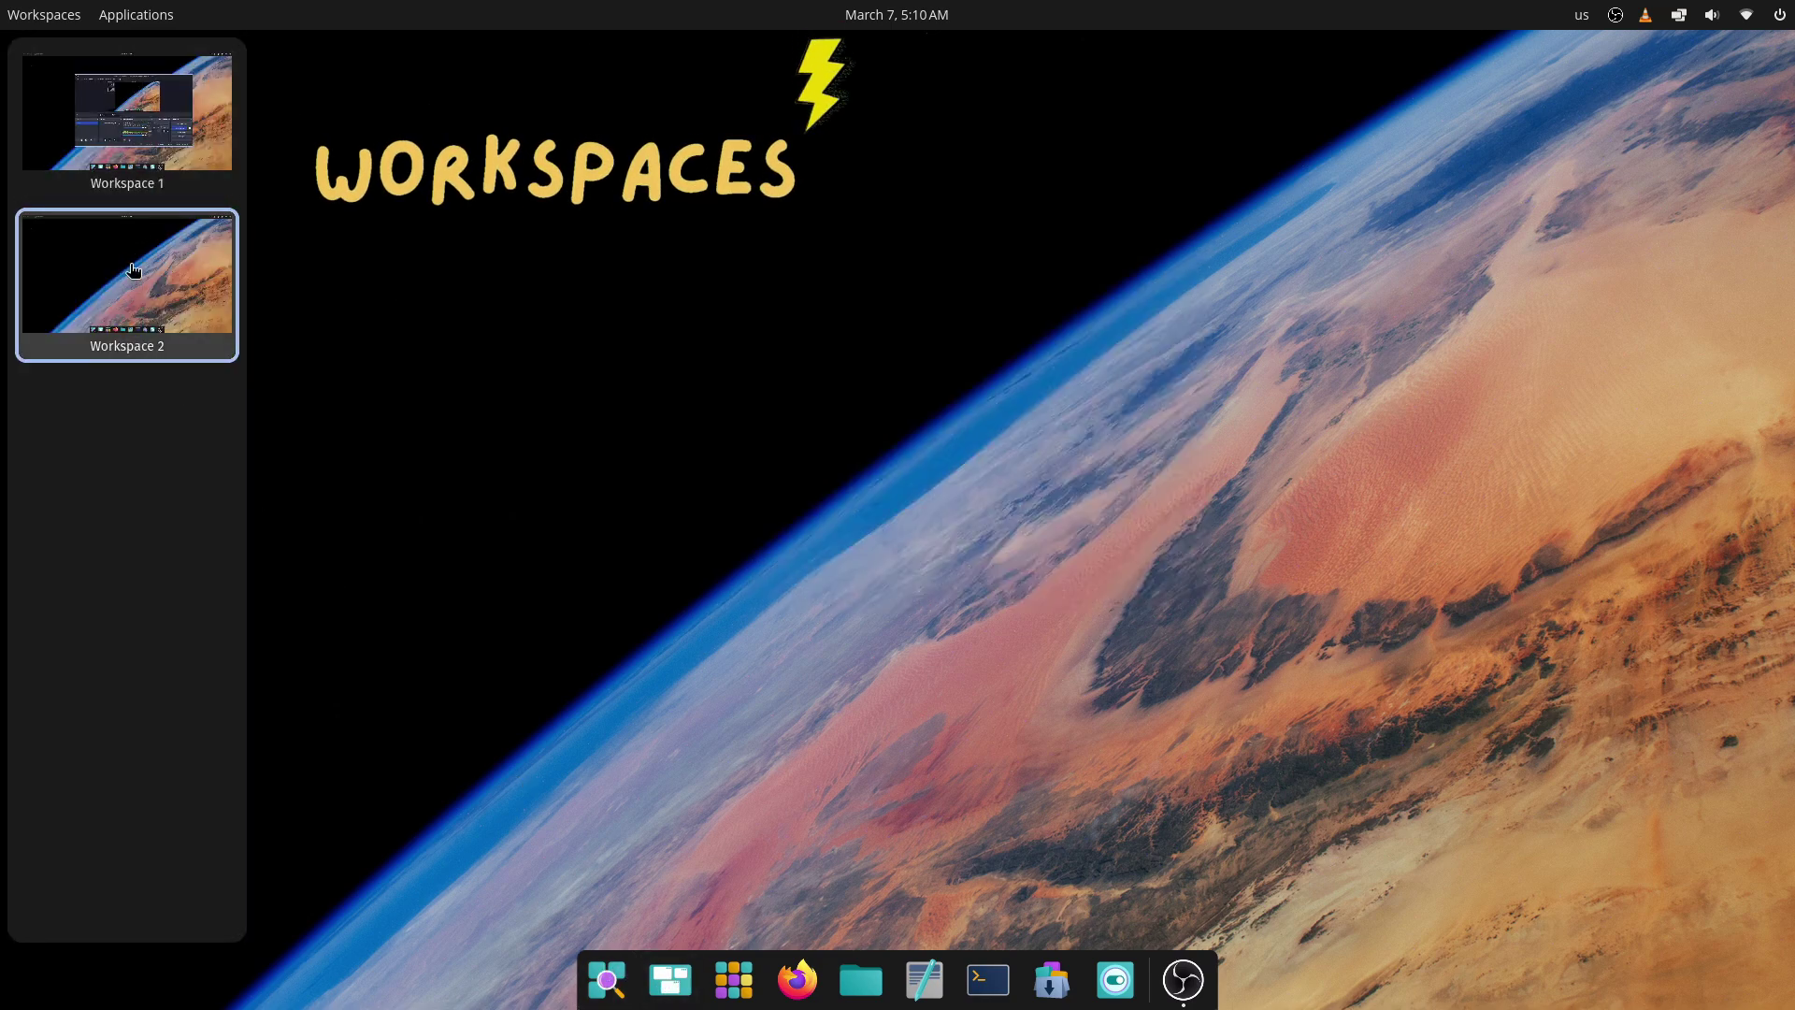
{"action": "left_click", "coordinate": [634, 577]}
{"action": "left_click", "coordinate": [728, 965]}
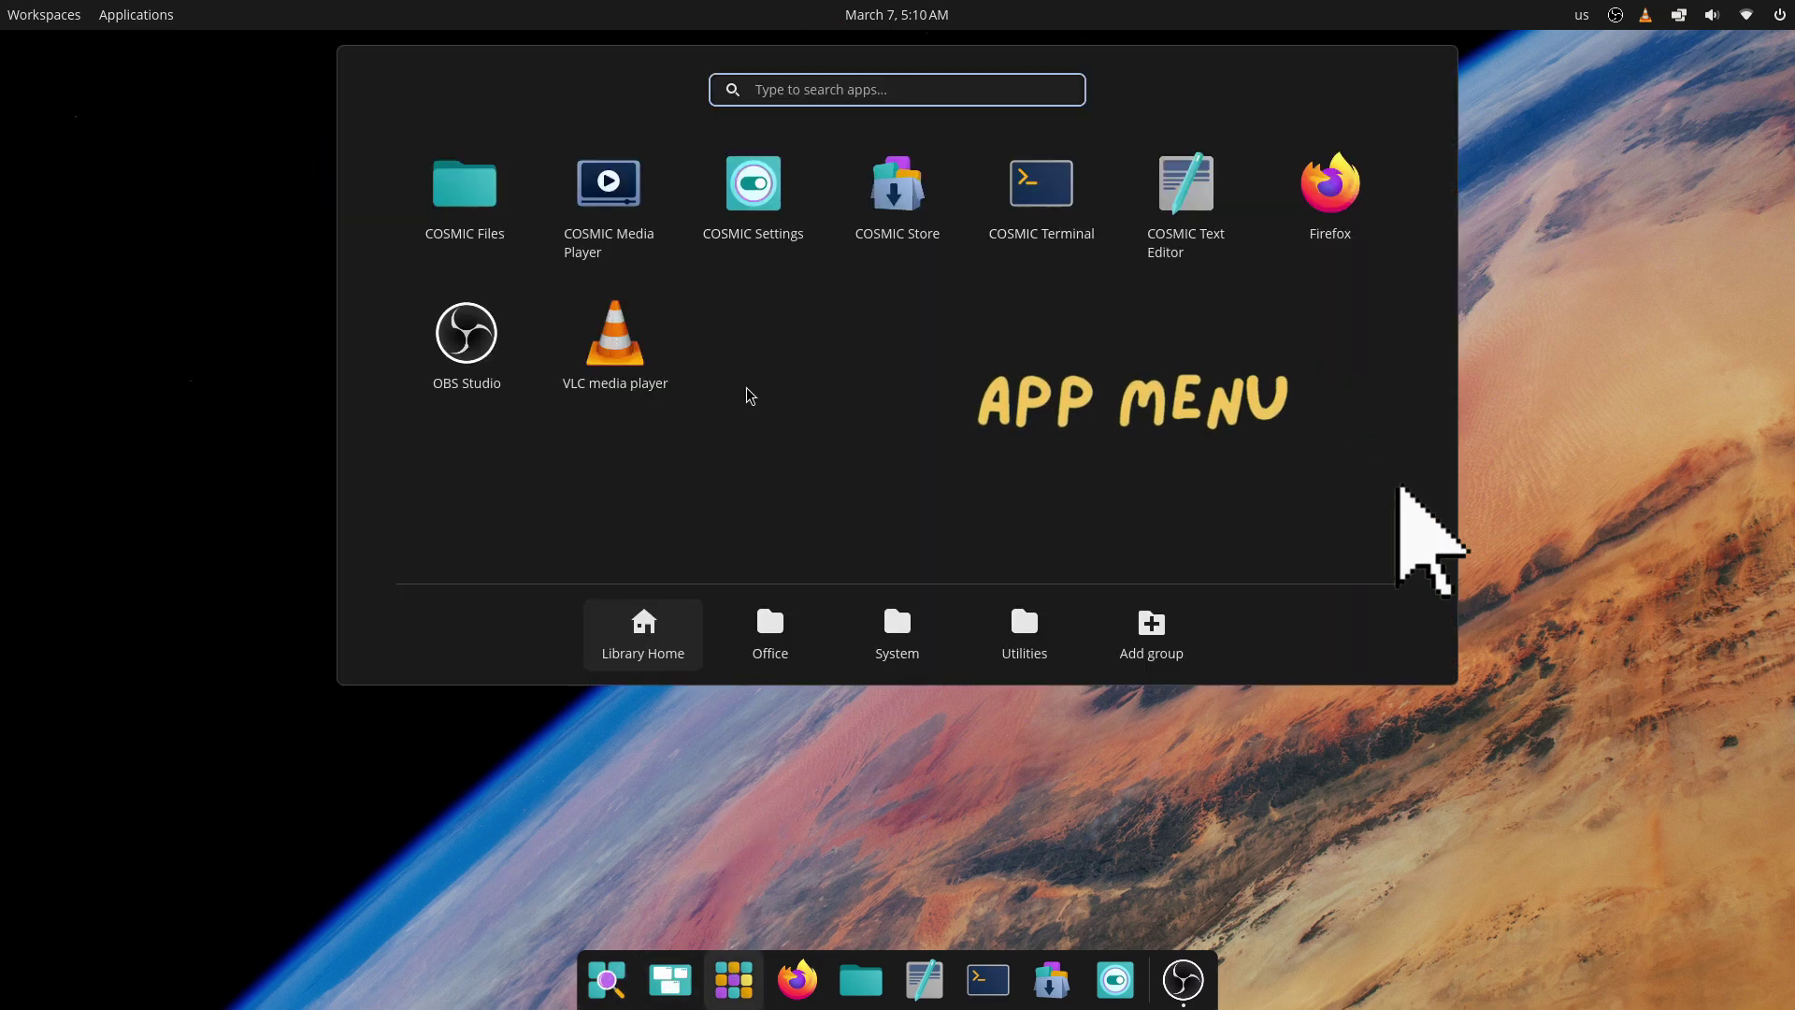
{"action": "left_click", "coordinate": [770, 626]}
{"action": "left_click", "coordinate": [898, 641]}
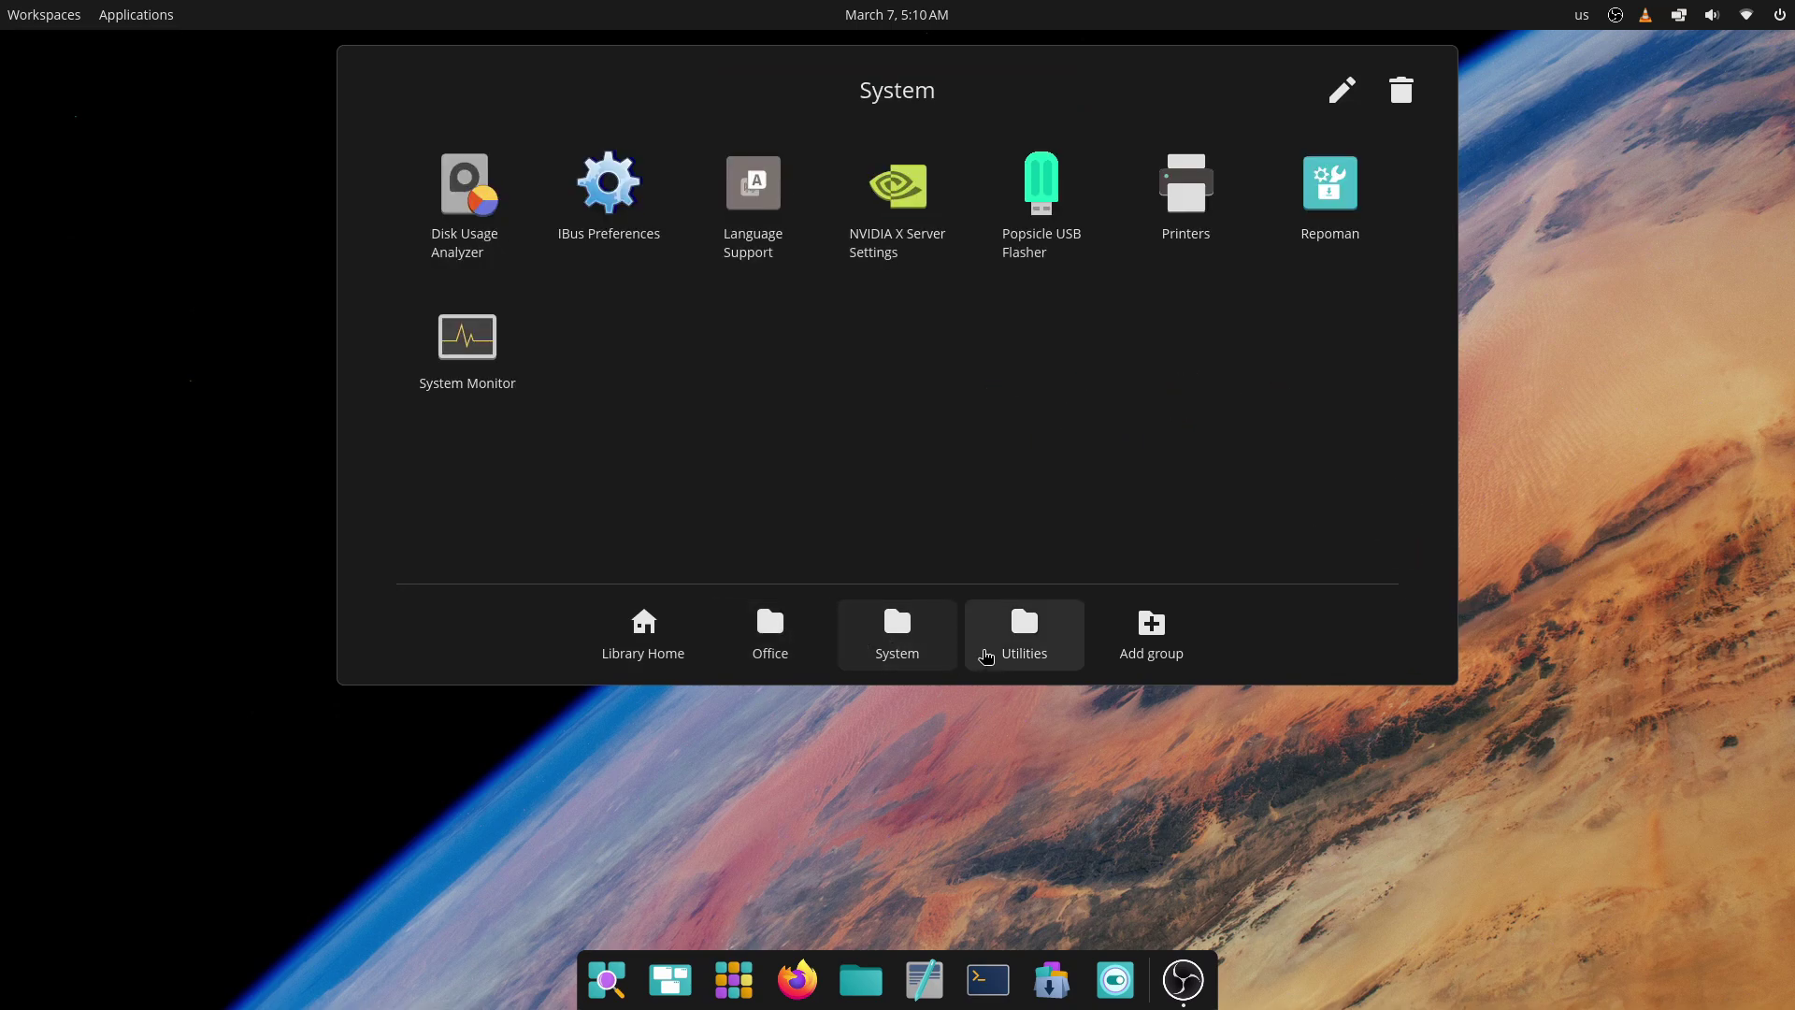
{"action": "left_click", "coordinate": [980, 650]}
{"action": "left_click", "coordinate": [1101, 767]}
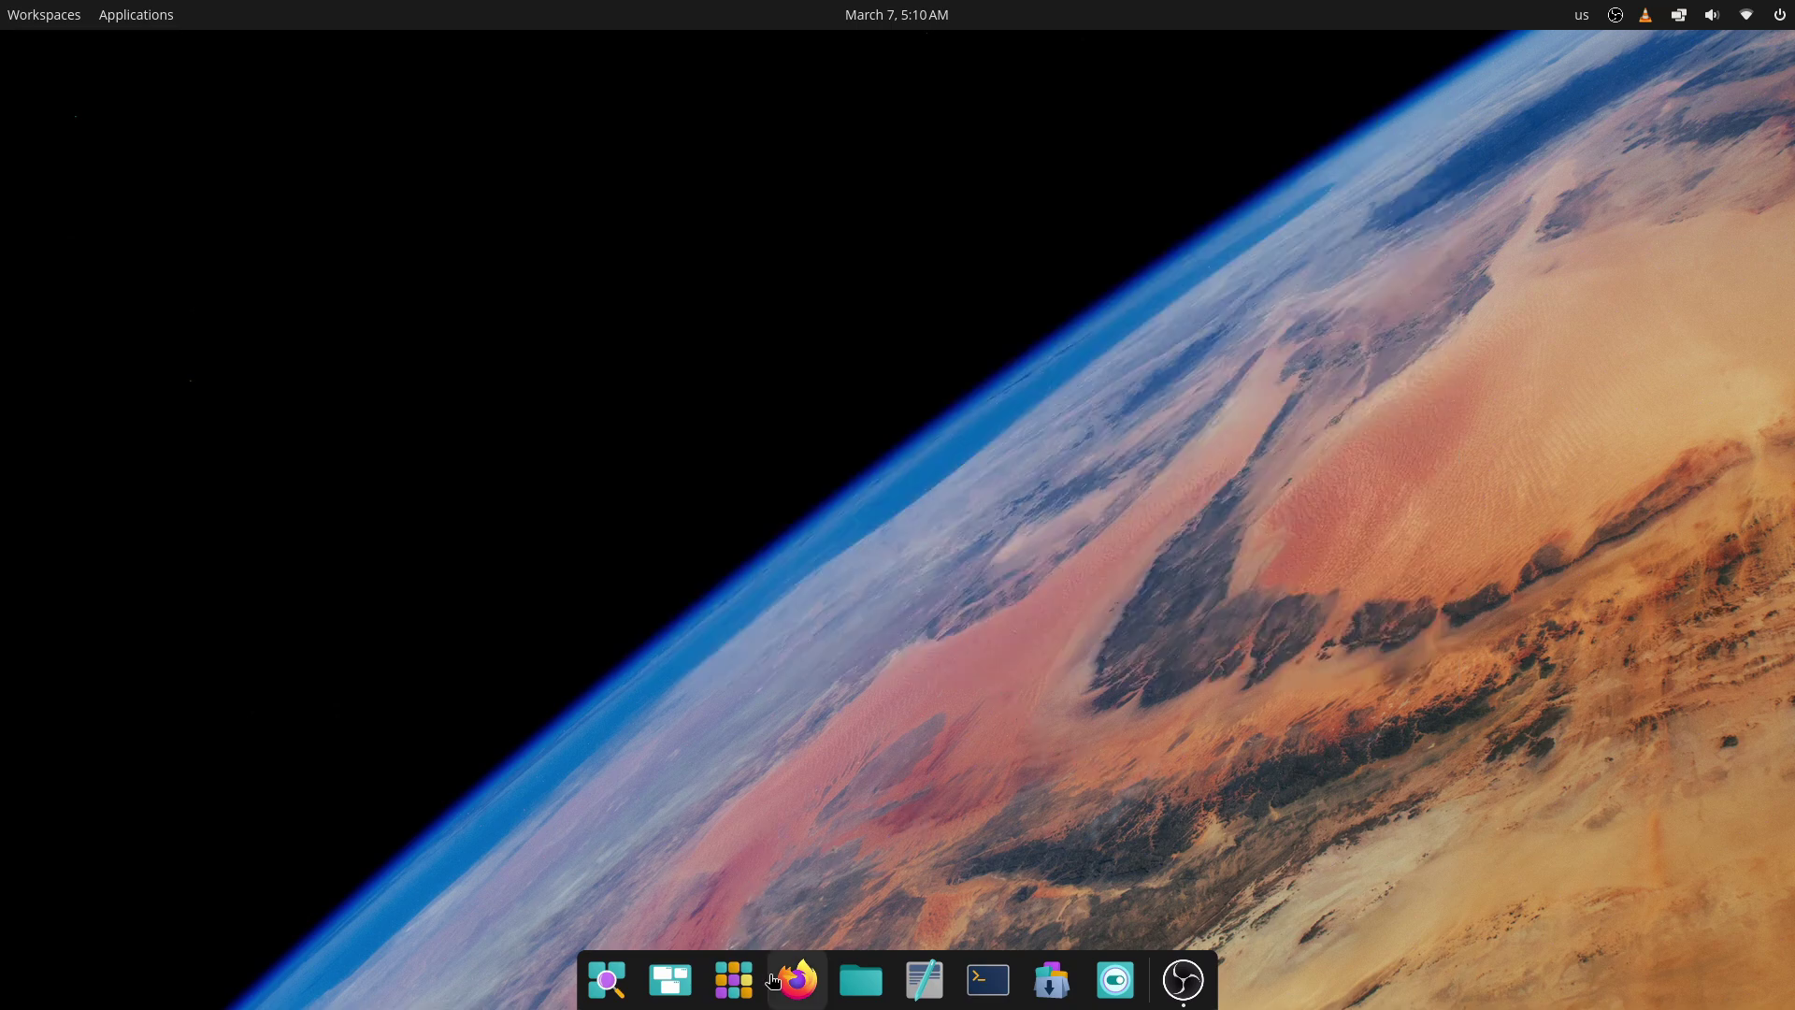
Step: Check the calendar, keyboard layout and window tiling popups in the top bar
{"action": "left_click", "coordinate": [928, 19]}
{"action": "left_click", "coordinate": [1005, 76]}
{"action": "left_click", "coordinate": [1450, 296]}
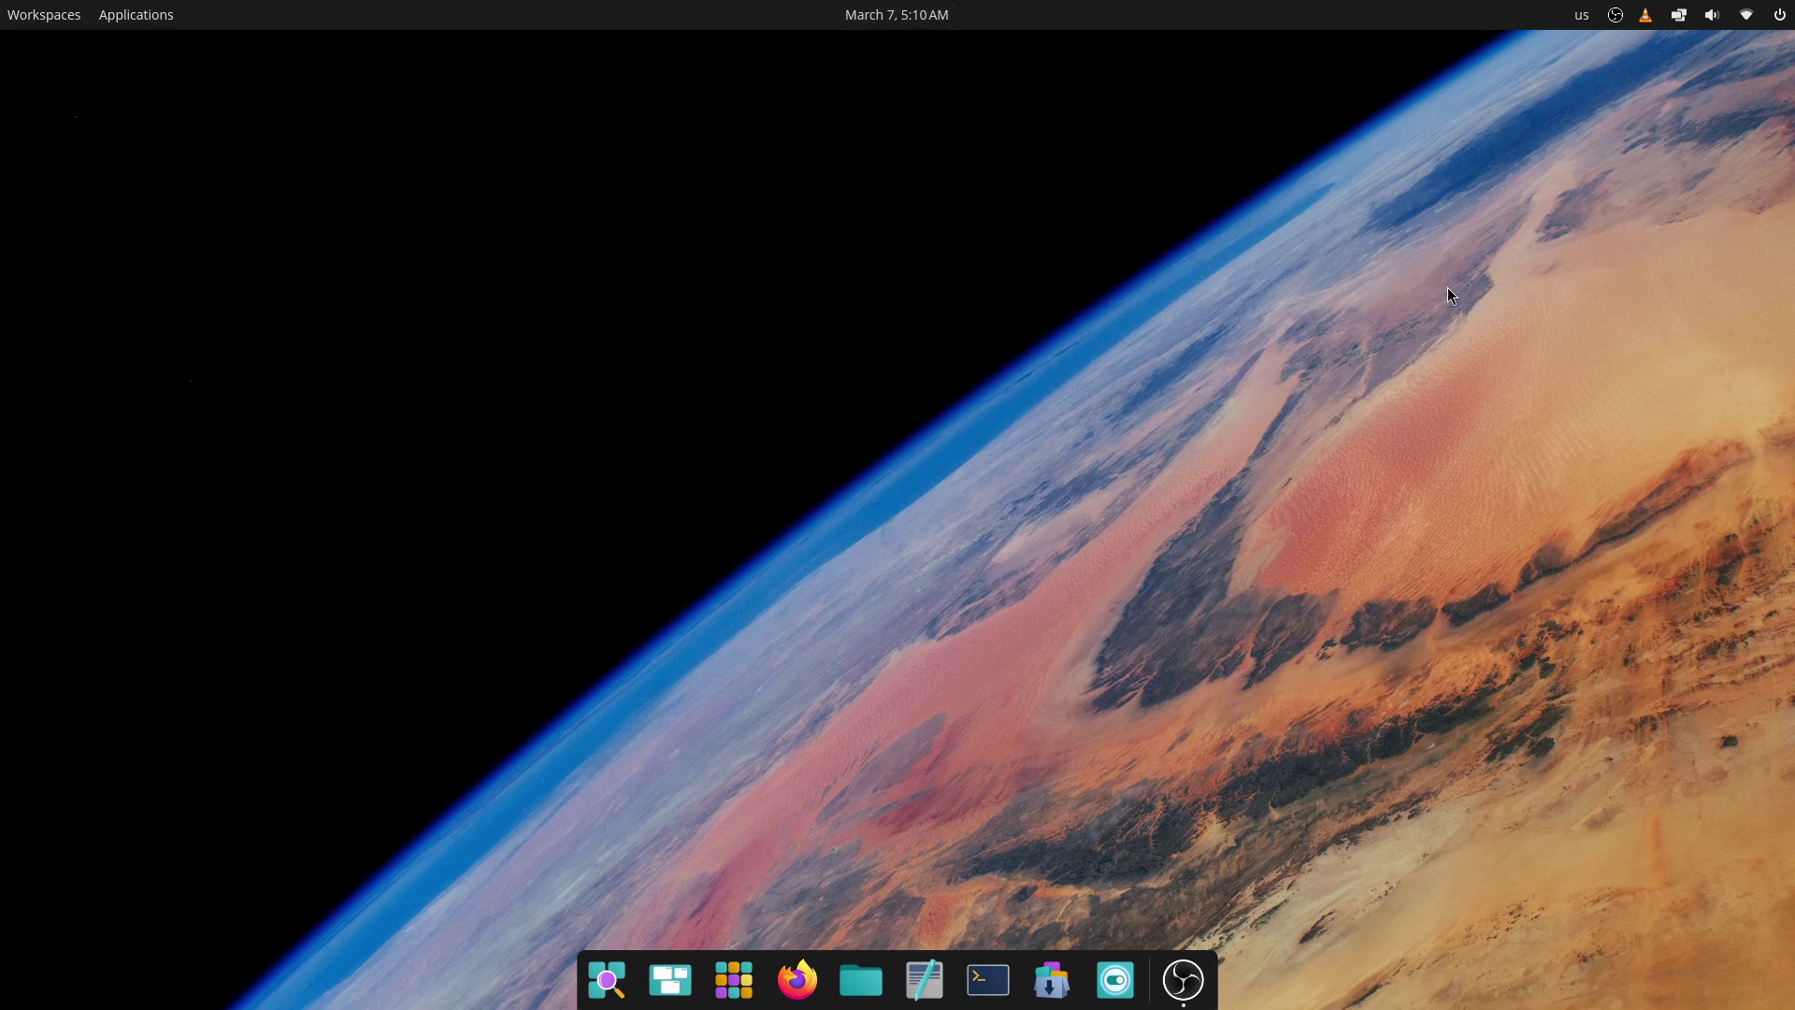
{"action": "left_click", "coordinate": [1580, 15]}
{"action": "left_click", "coordinate": [1309, 217]}
{"action": "left_click", "coordinate": [1679, 15]}
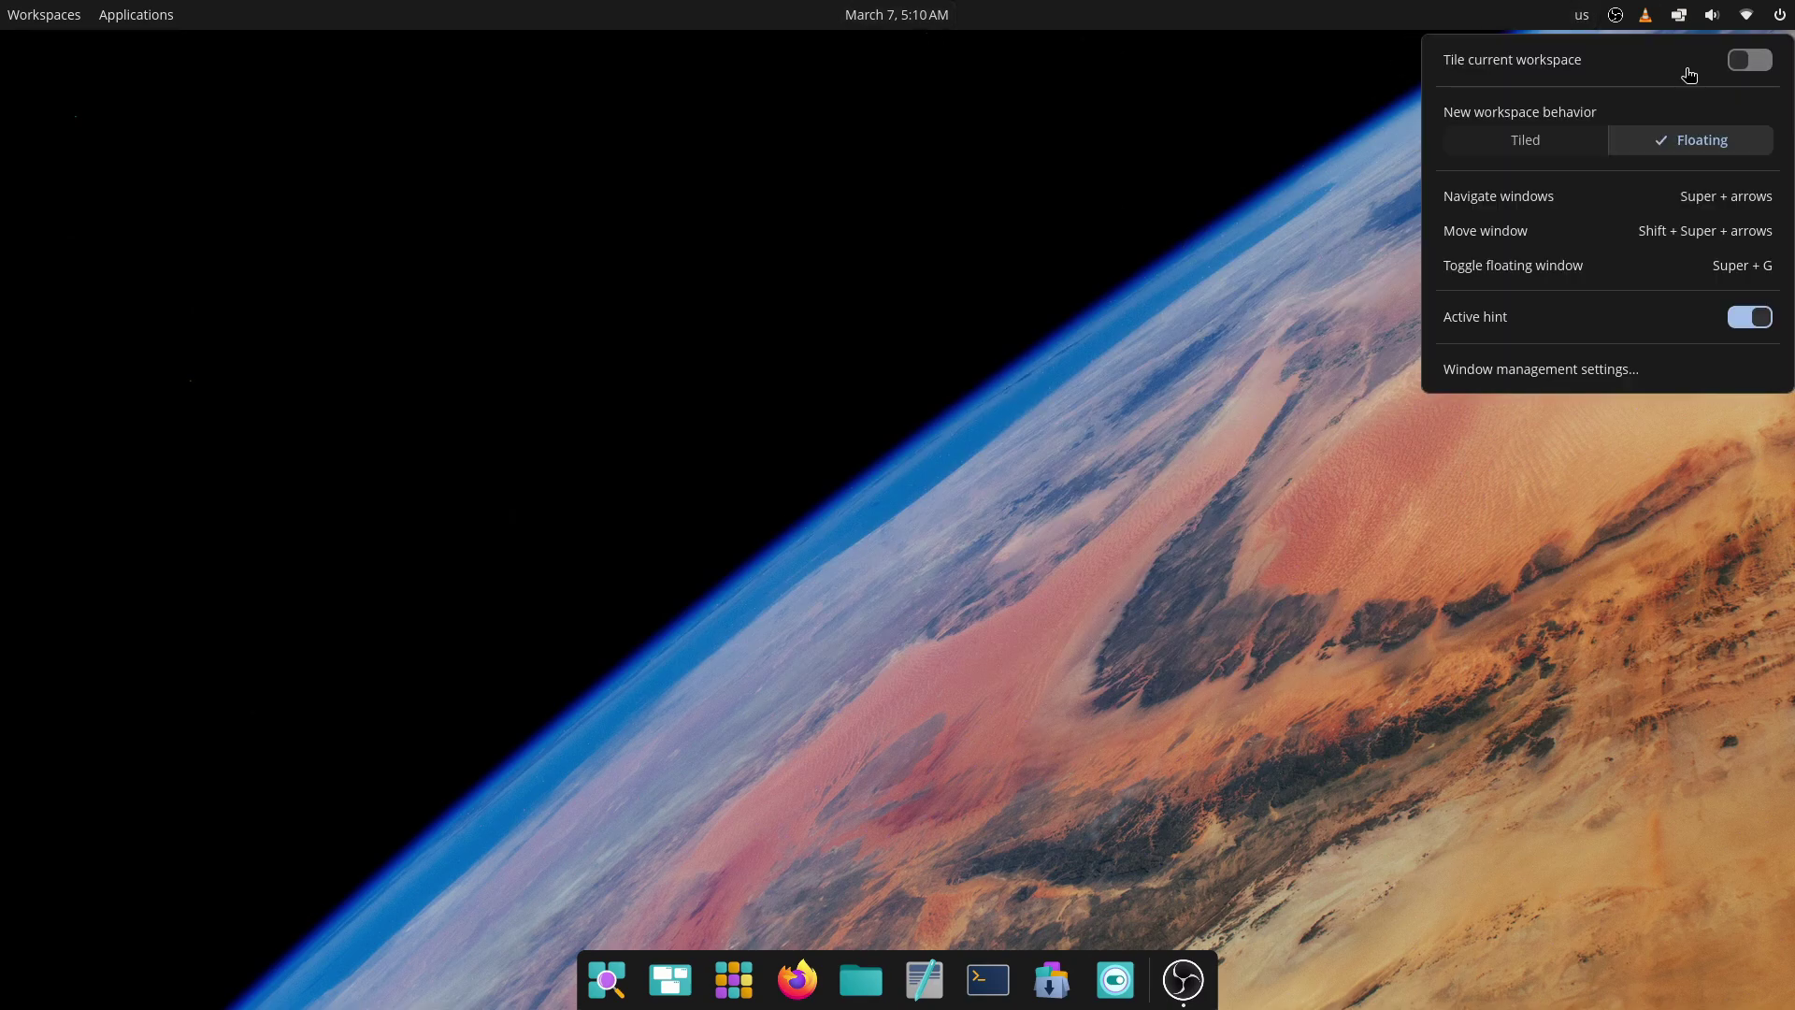
Step: Raise output volume to about 85%, then view network, power and desktop menus
{"action": "left_click", "coordinate": [1712, 17]}
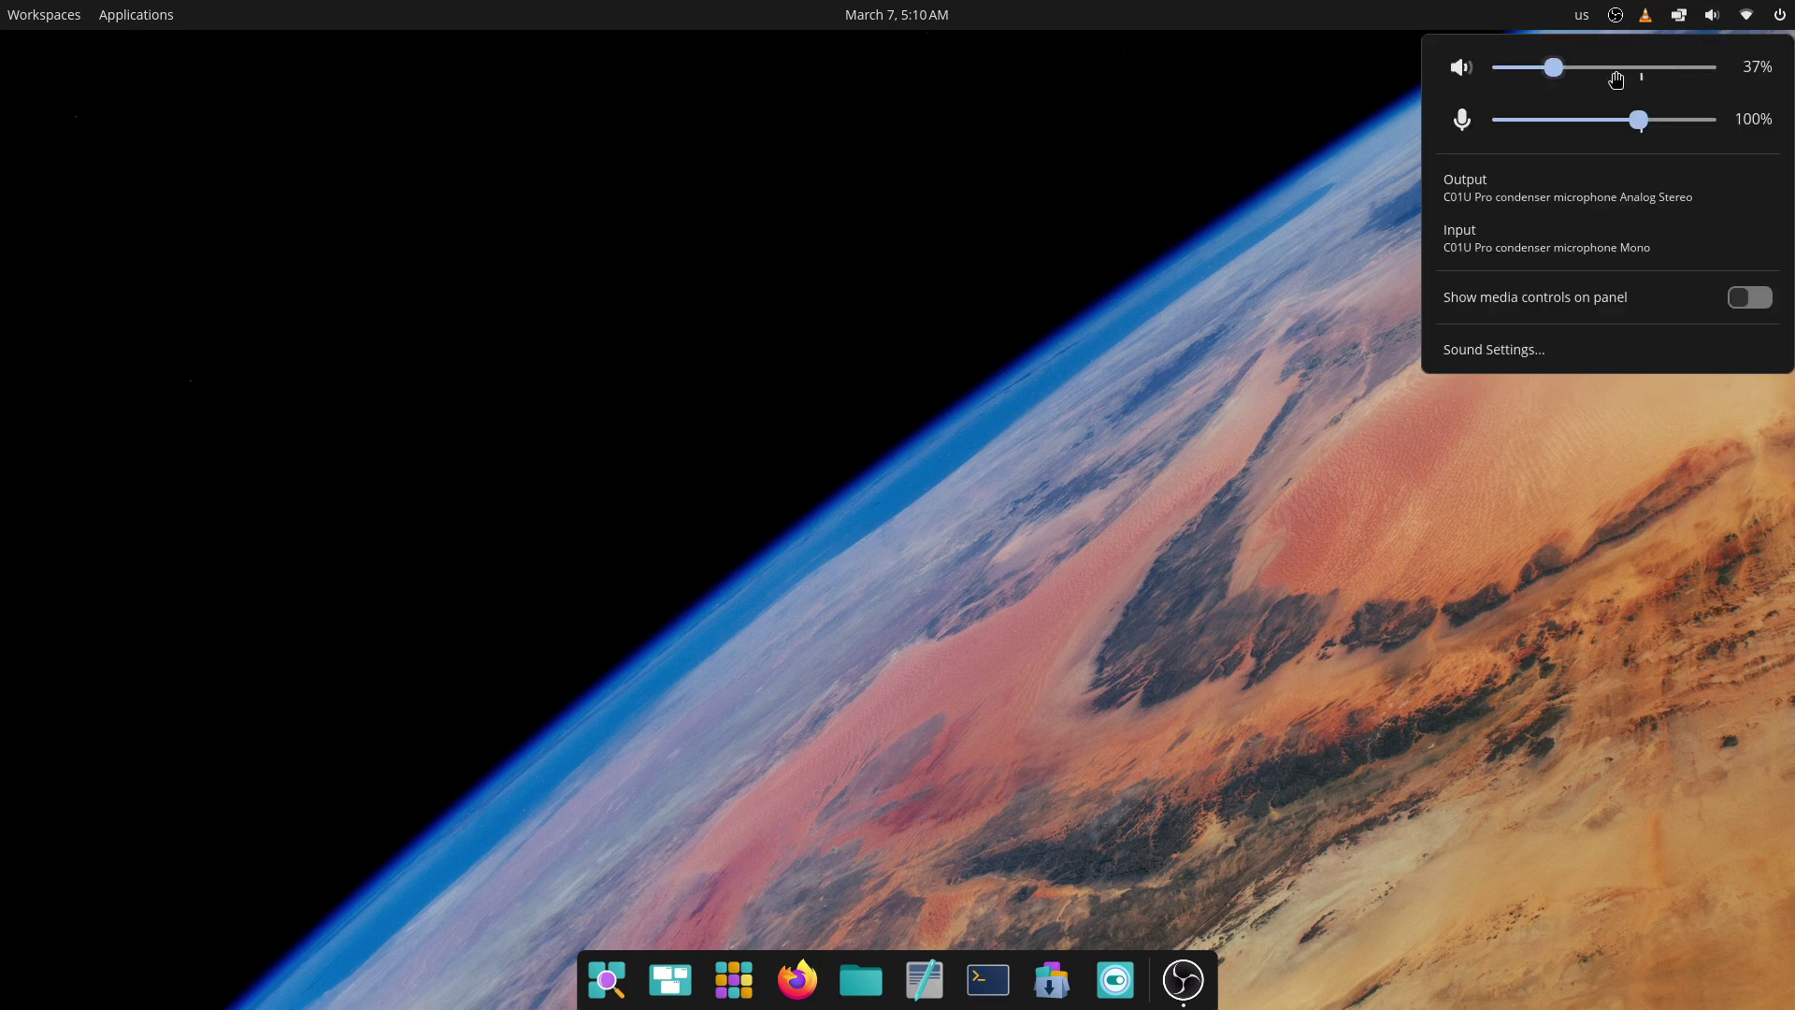
{"action": "left_click_drag", "start_coordinate": [1575, 71], "coordinate": [1658, 74]}
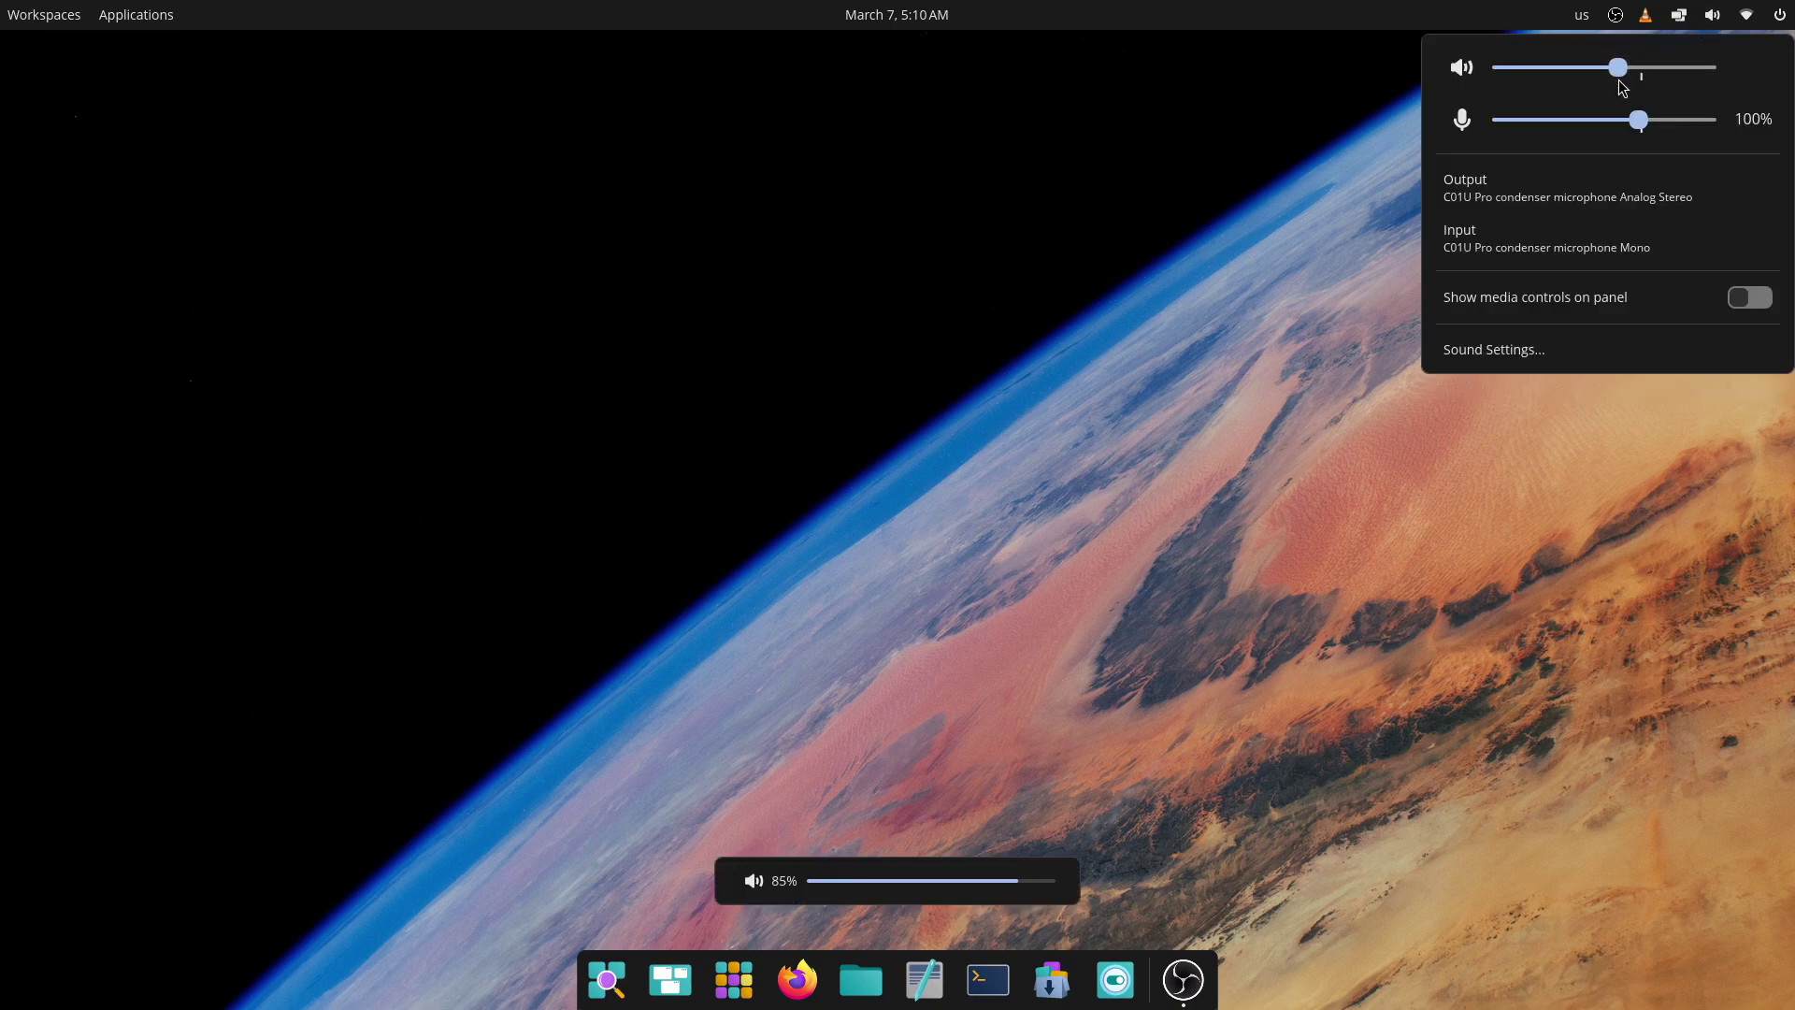
{"action": "left_click", "coordinate": [1747, 15]}
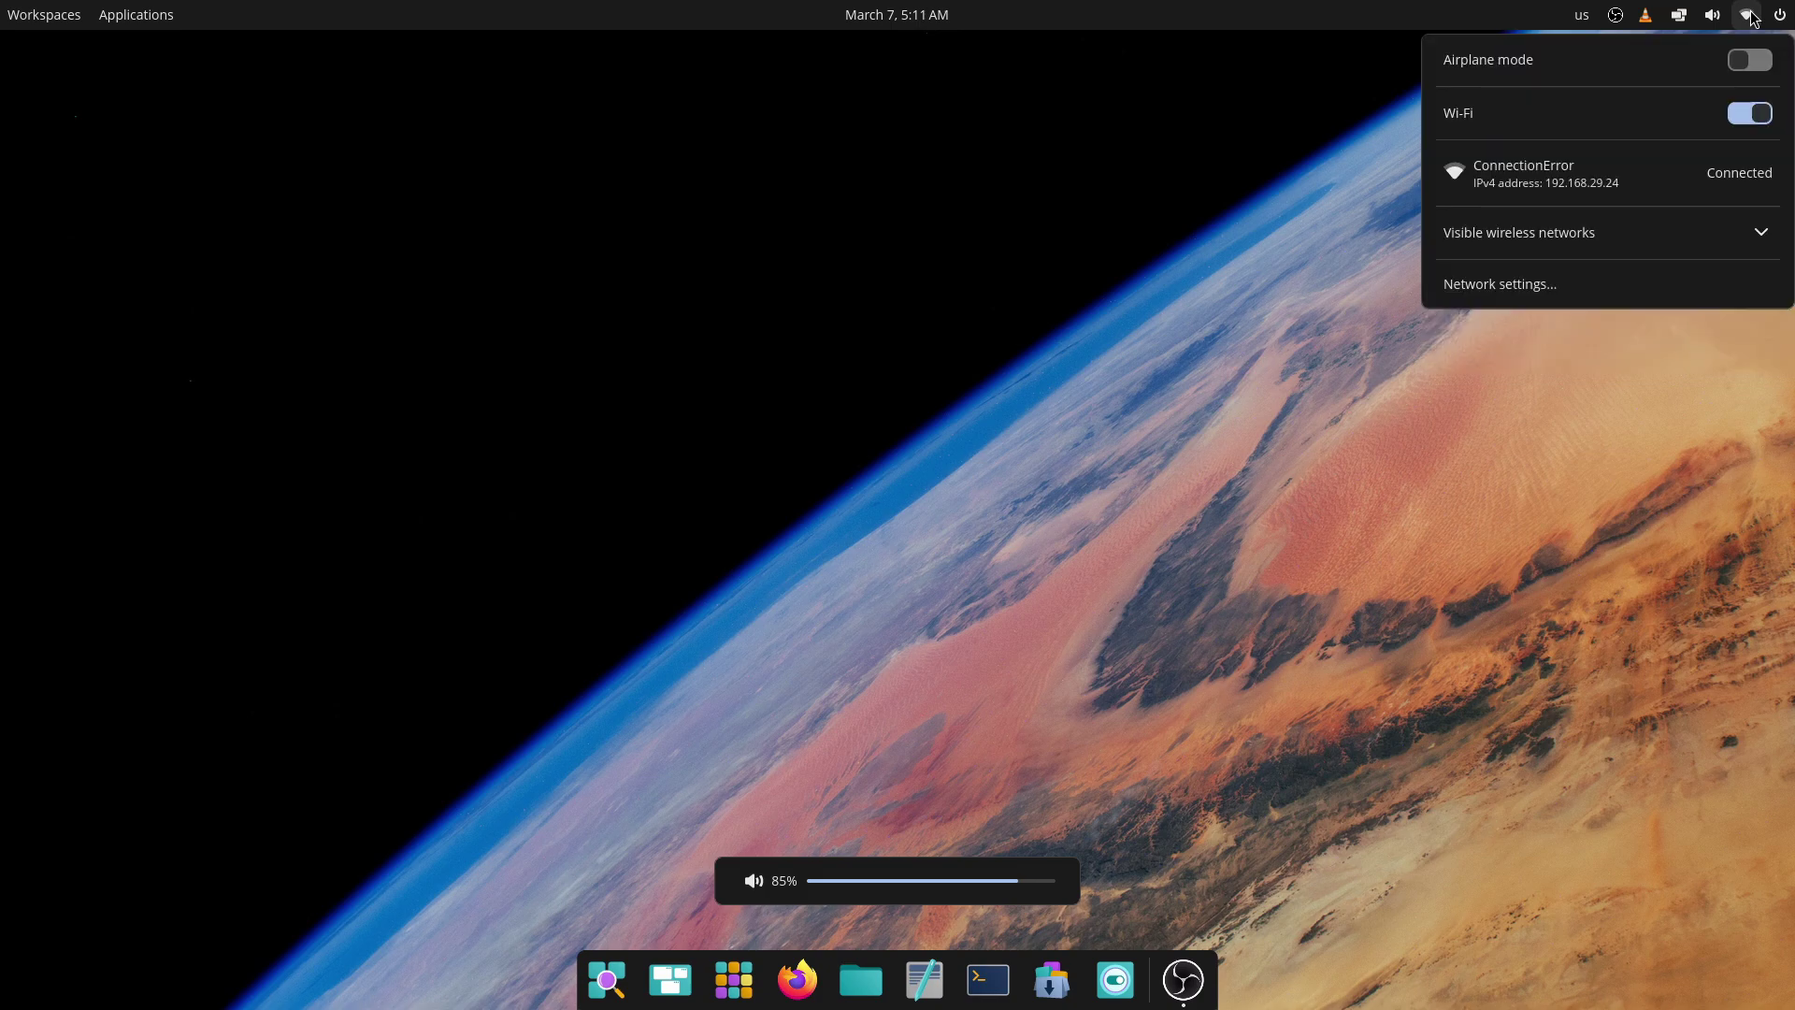
{"action": "left_click", "coordinate": [1779, 15]}
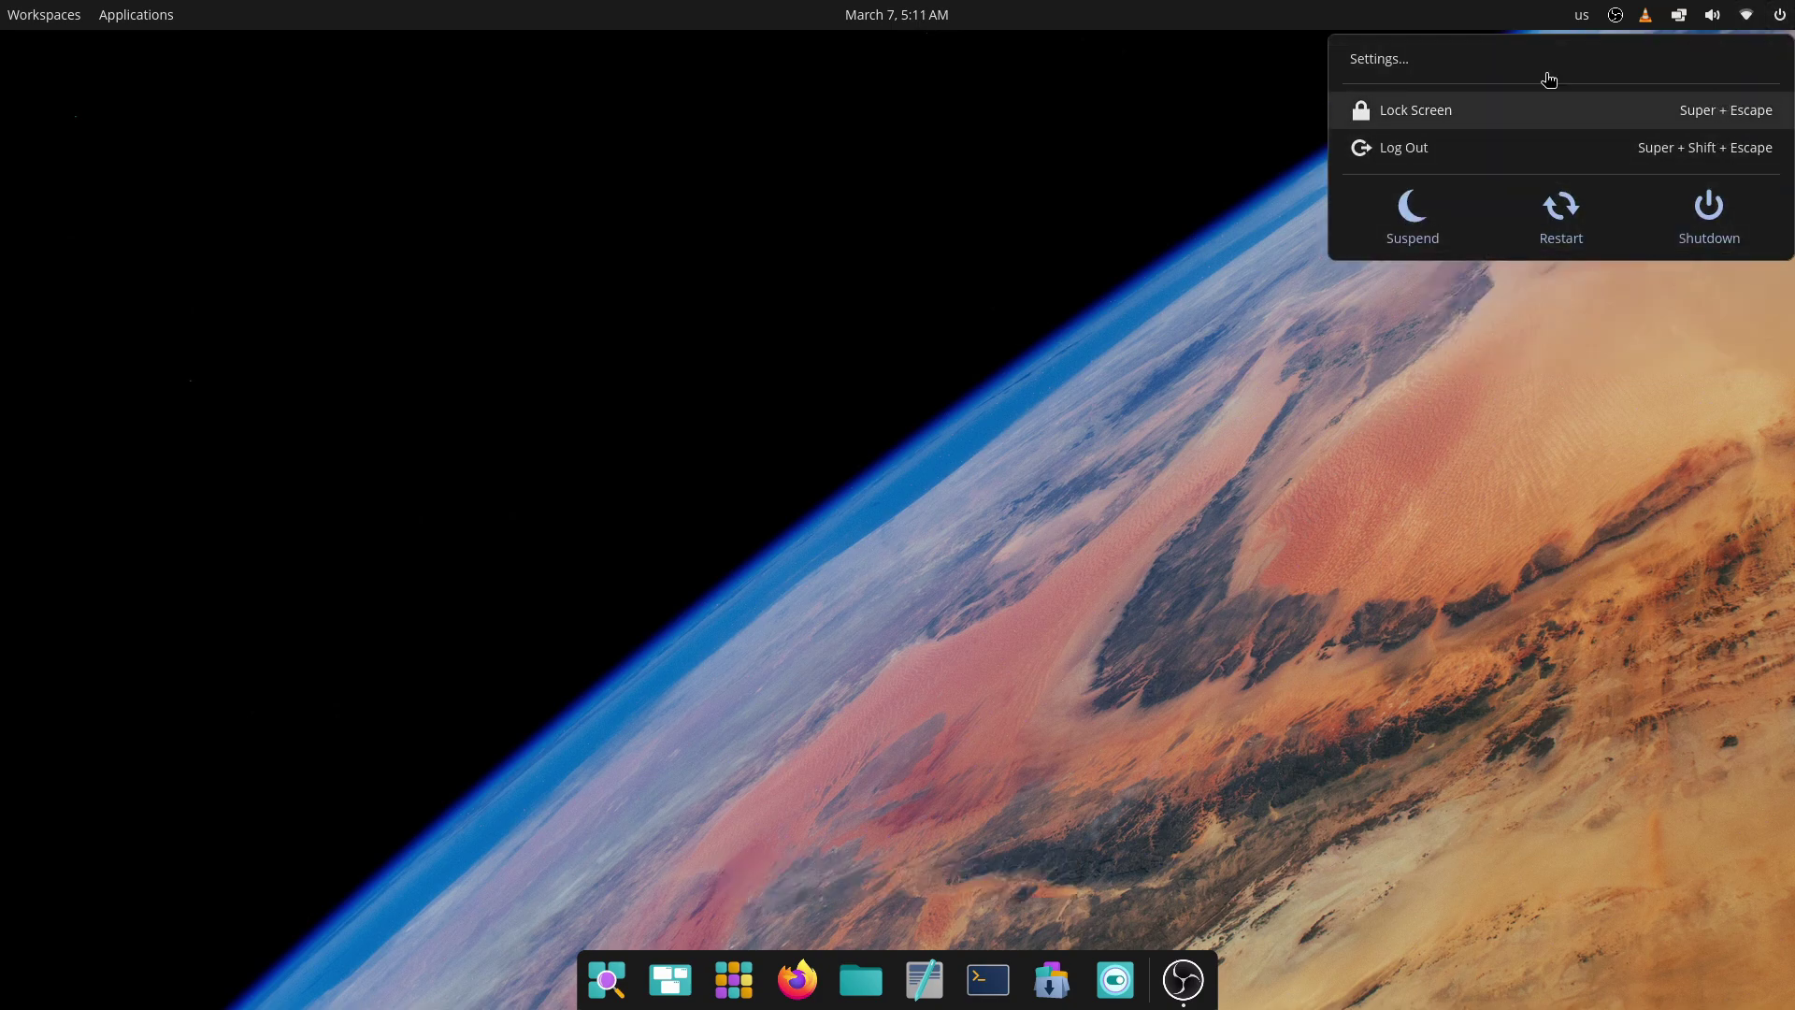
{"action": "left_click", "coordinate": [1092, 455]}
{"action": "right_click", "coordinate": [855, 329]}
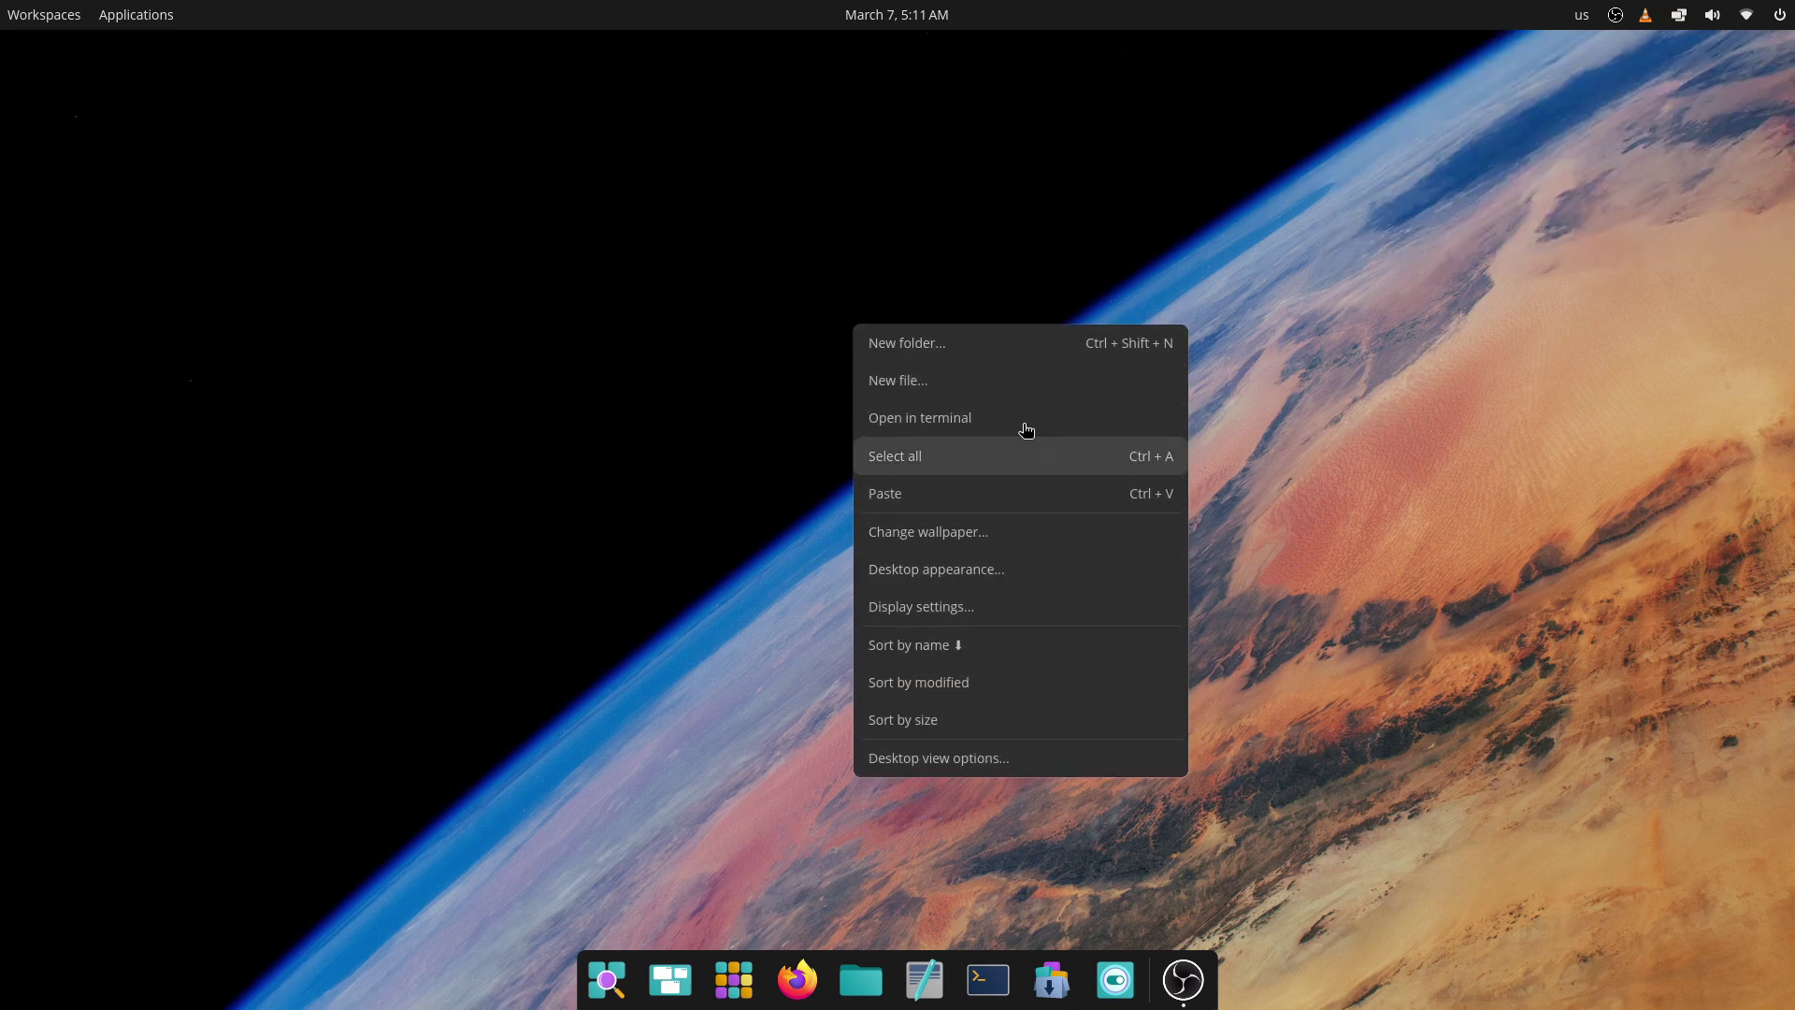
{"action": "left_click", "coordinate": [1360, 393]}
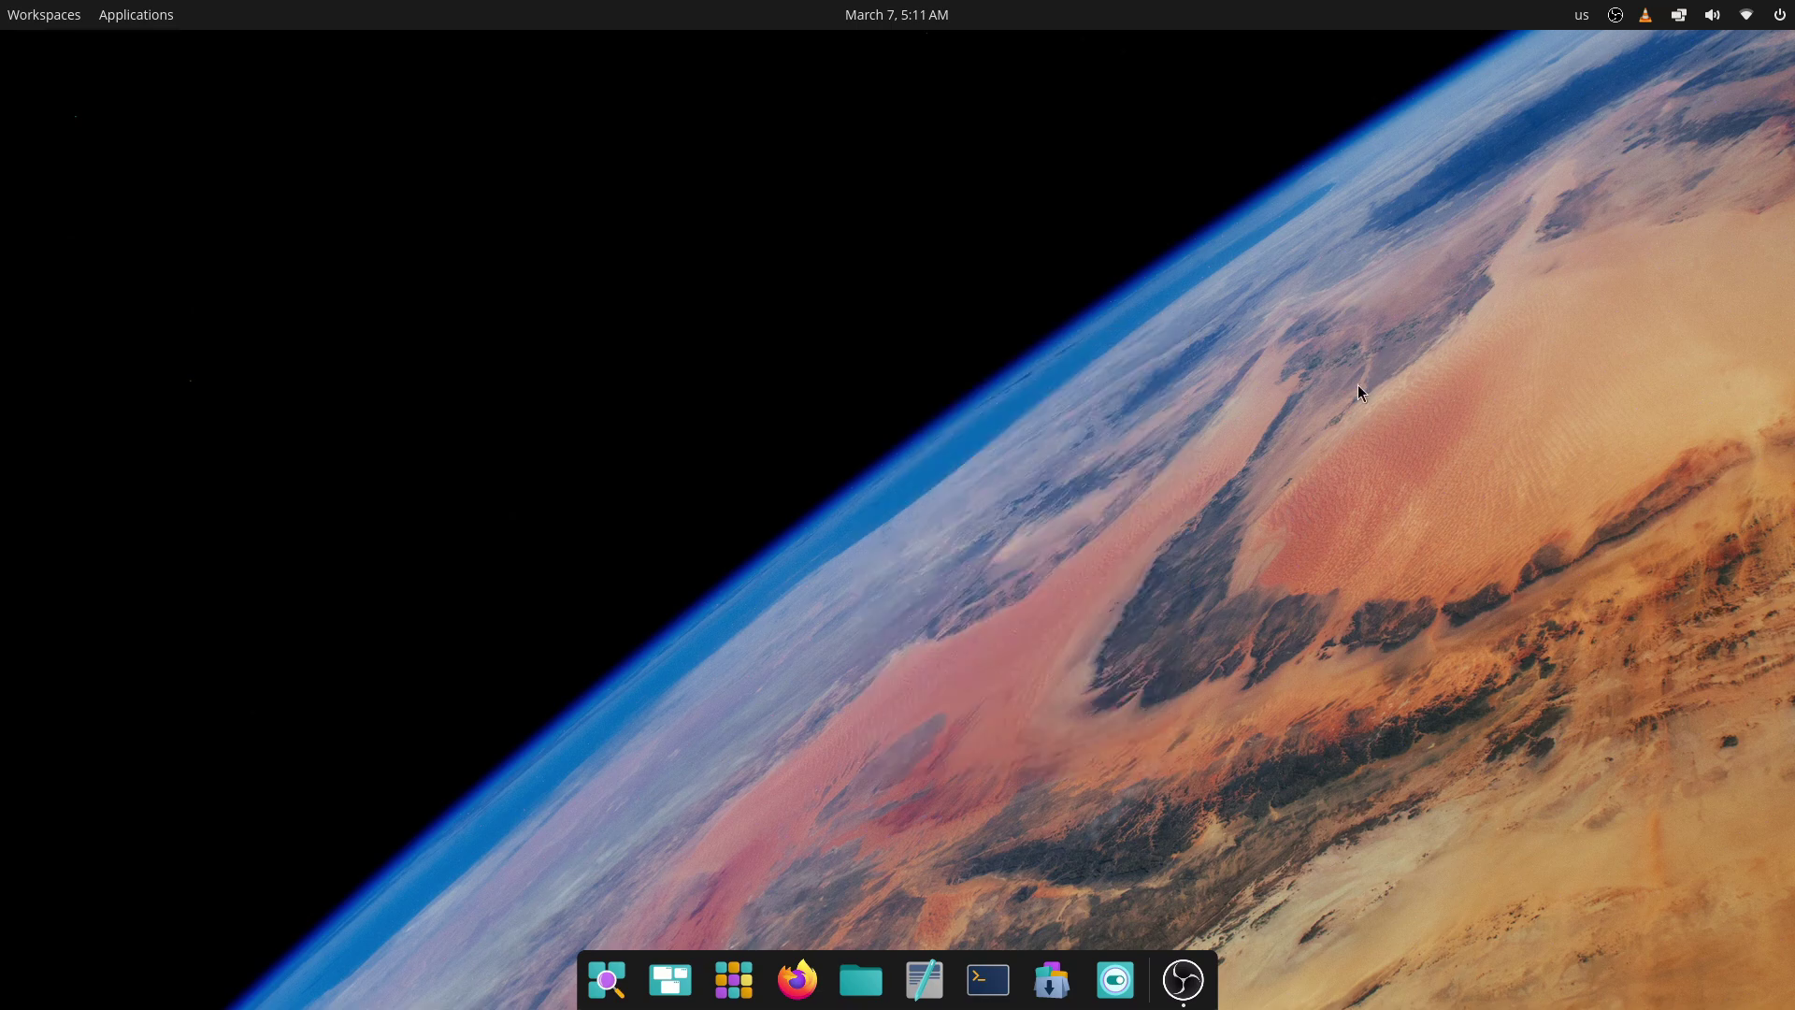
Step: Open COSMIC Files and browse Documents, Downloads, Music, Videos and Trash, returning to Home
{"action": "left_click", "coordinate": [839, 1001]}
{"action": "left_click_drag", "start_coordinate": [942, 180], "coordinate": [661, 112]}
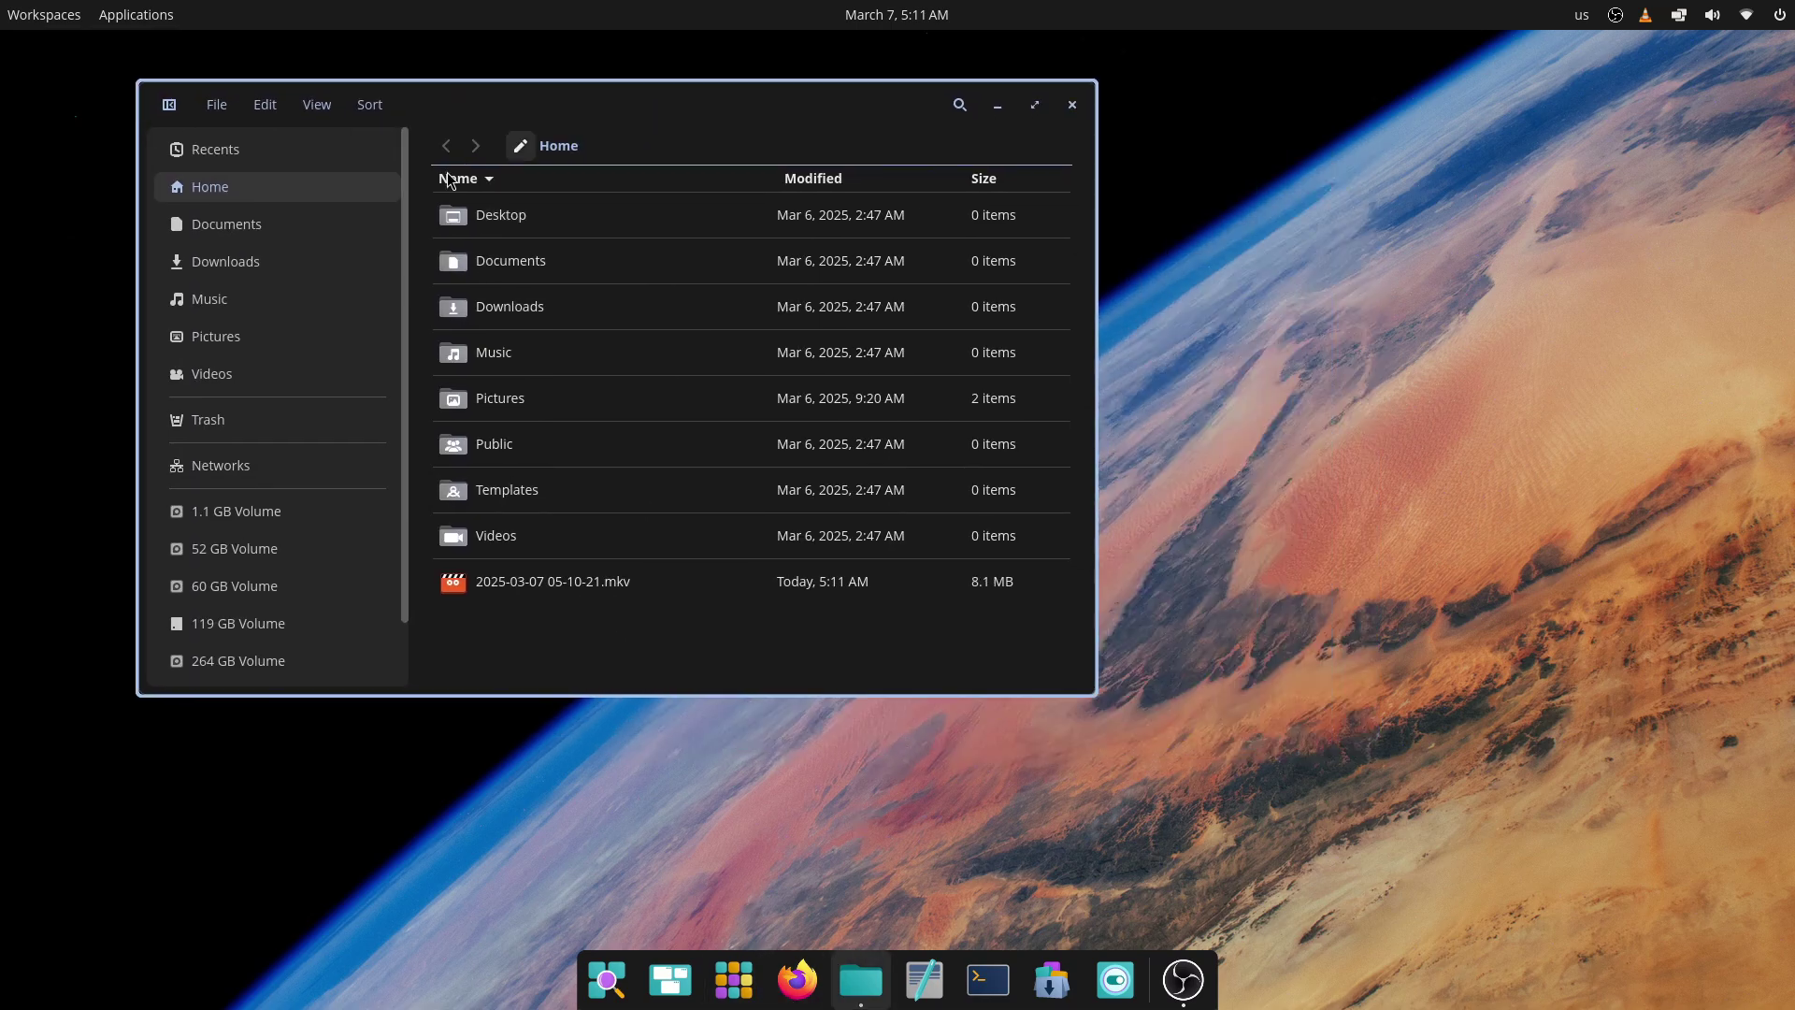
{"action": "left_click", "coordinate": [267, 225]}
{"action": "left_click", "coordinate": [268, 259]}
{"action": "left_click", "coordinate": [267, 298]}
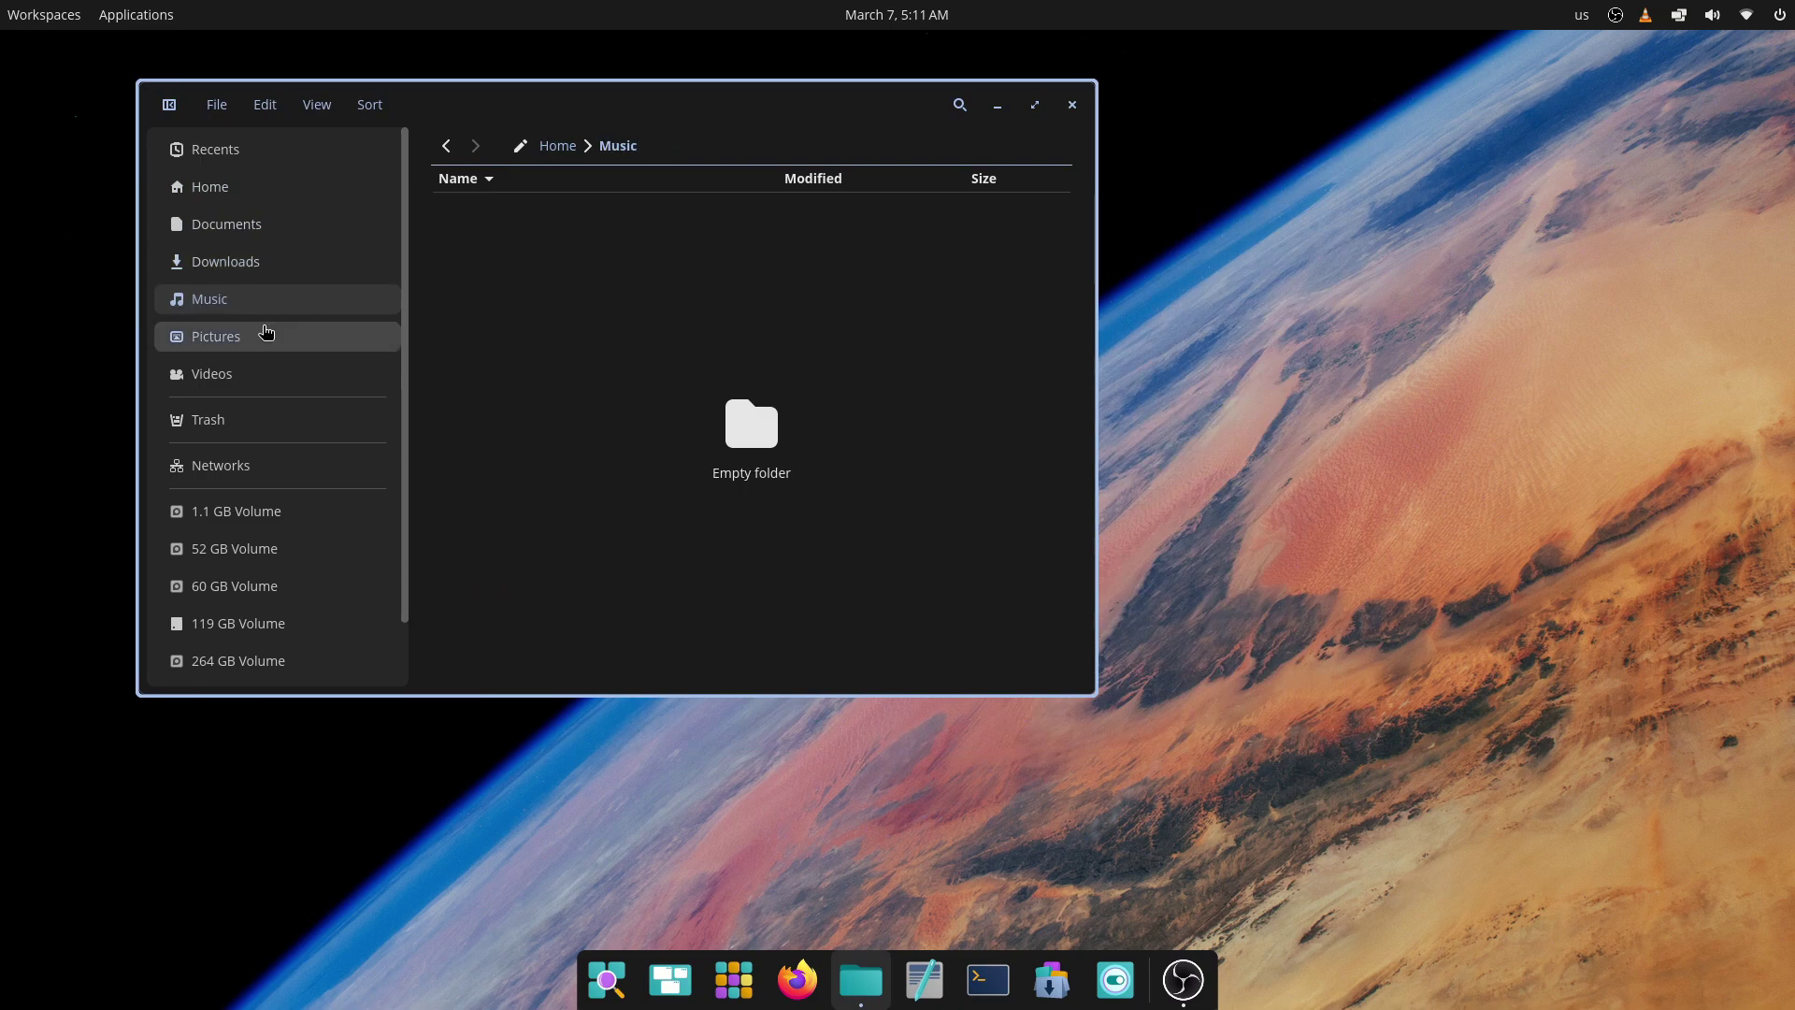
{"action": "left_click", "coordinate": [262, 375]}
{"action": "left_click", "coordinate": [264, 420]}
{"action": "left_click", "coordinate": [259, 184]}
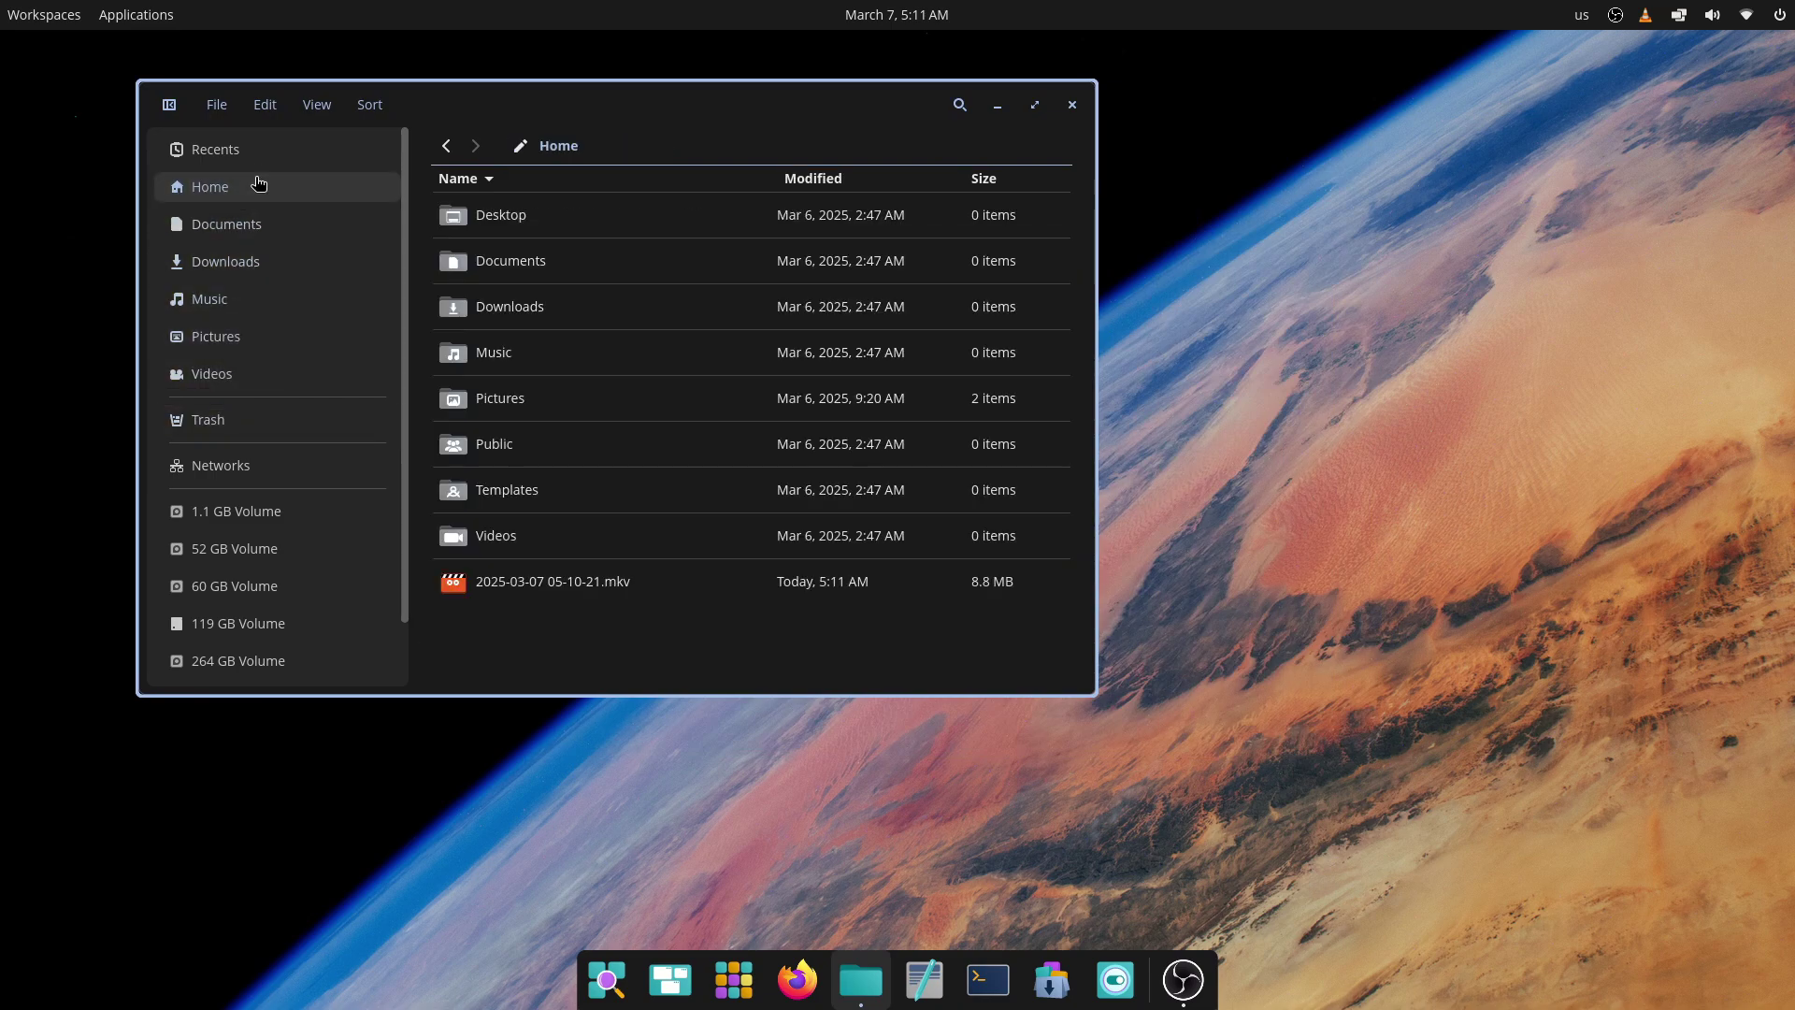
Step: View the About COSMIC Files panel, then maximize the window
{"action": "left_click", "coordinate": [220, 109]}
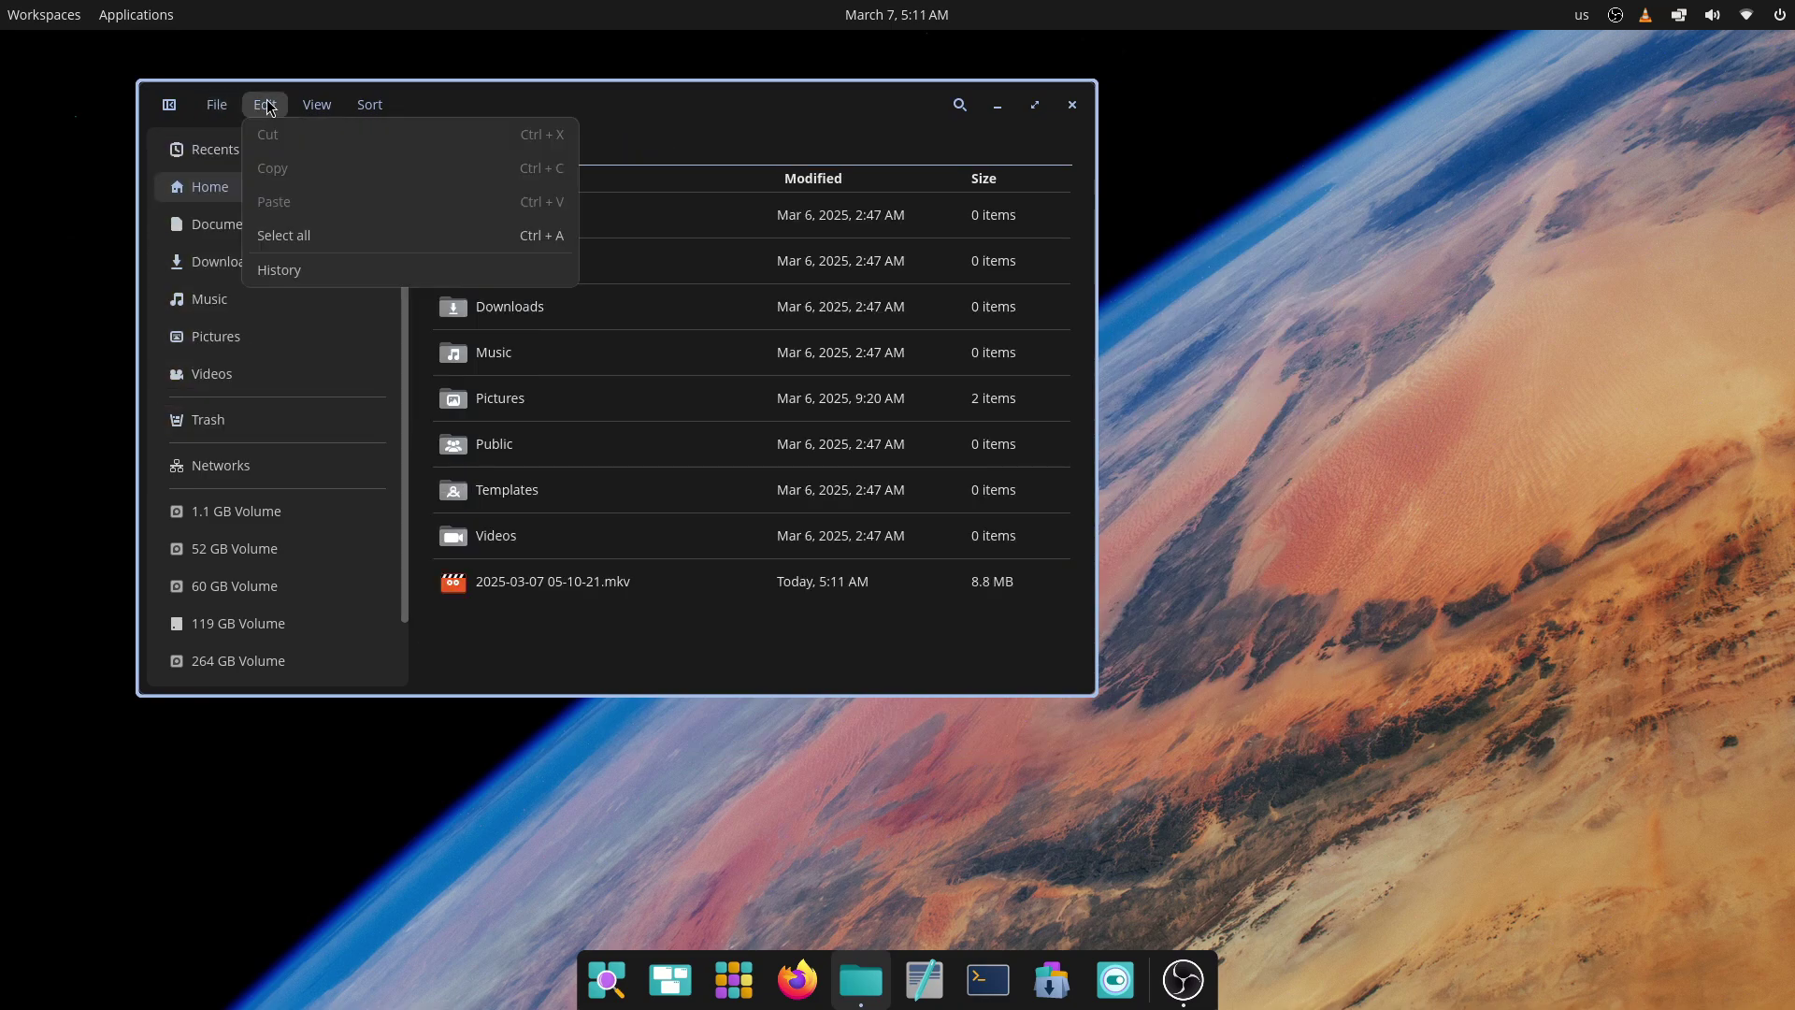
{"action": "mouse_move", "coordinate": [308, 106]}
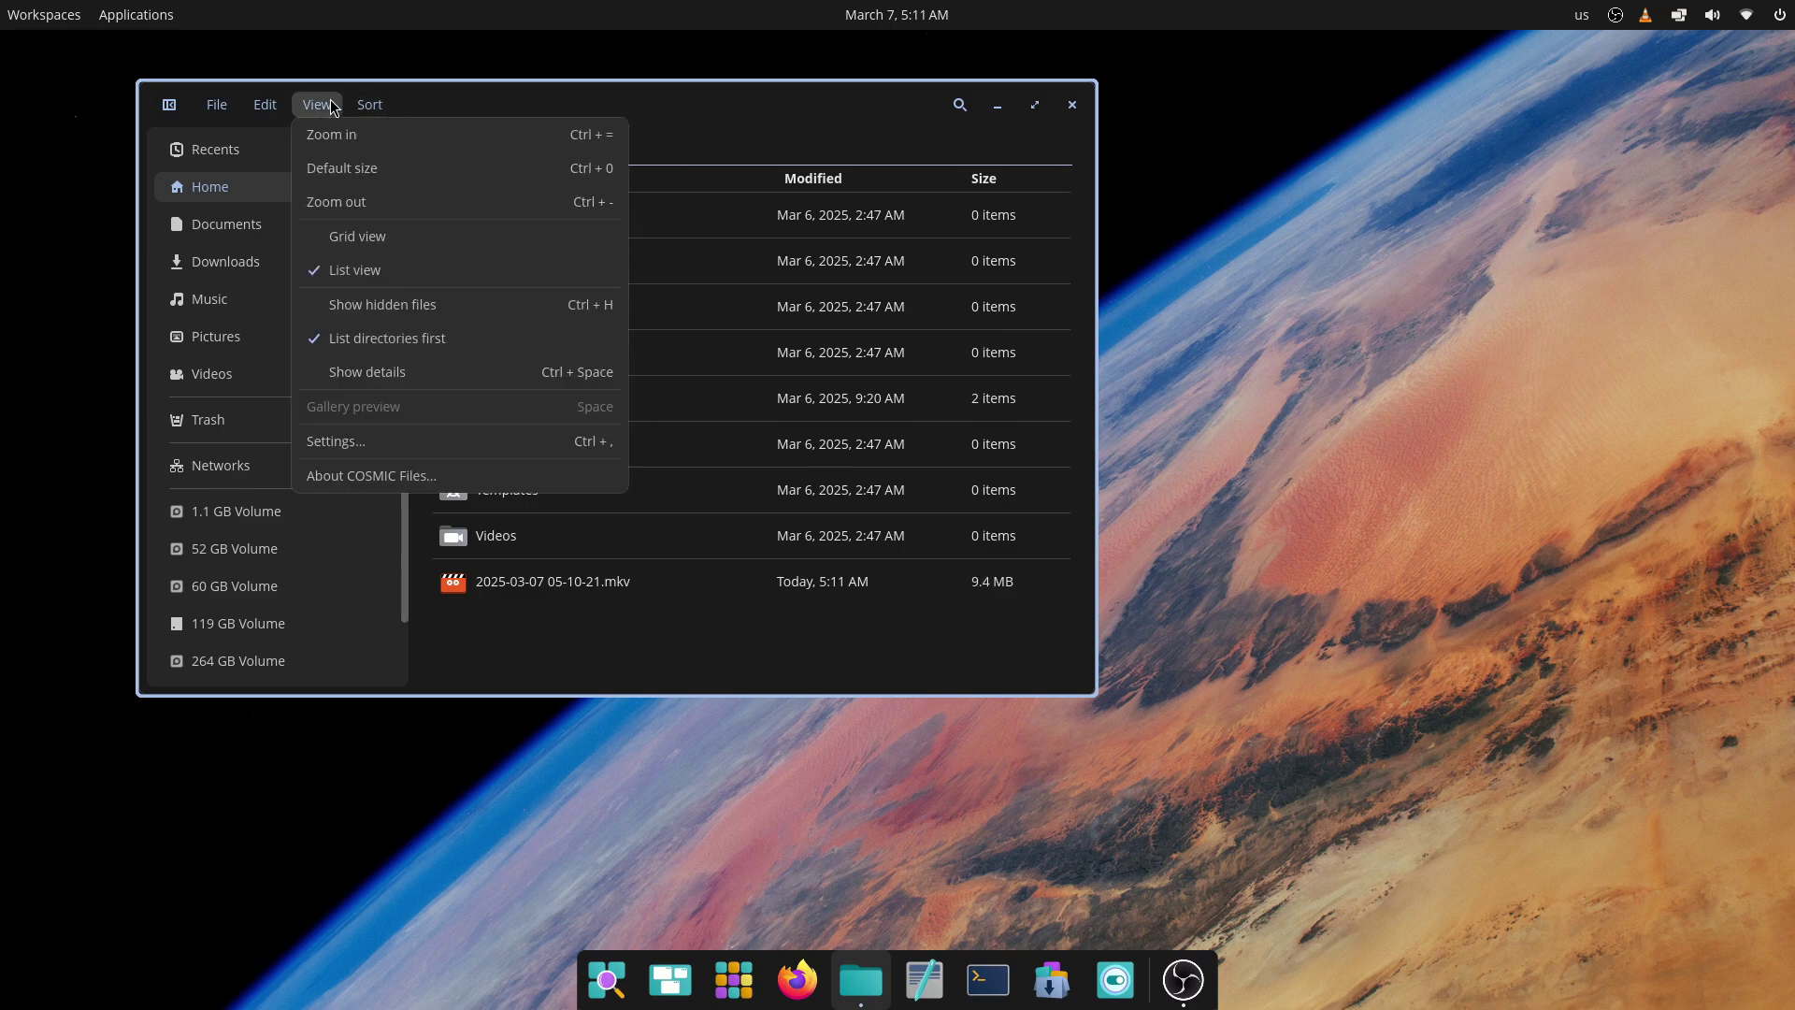
{"action": "left_click", "coordinate": [409, 476]}
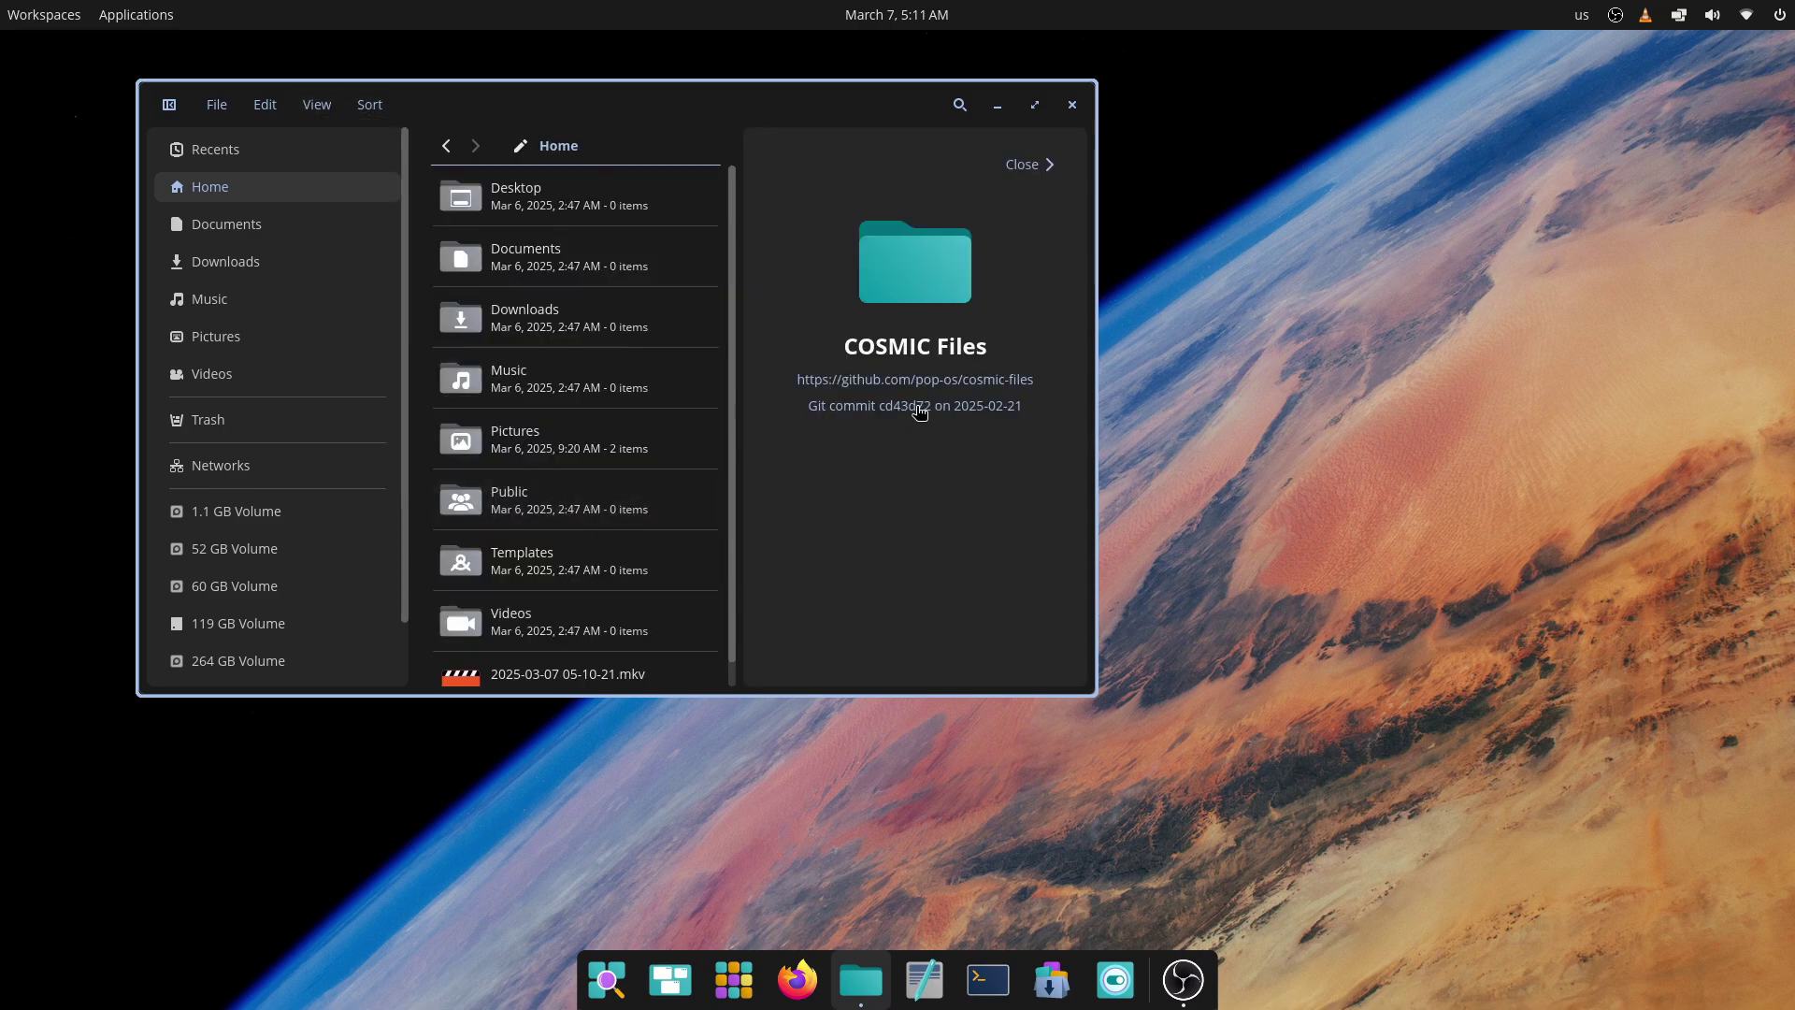
{"action": "left_click", "coordinate": [1029, 166]}
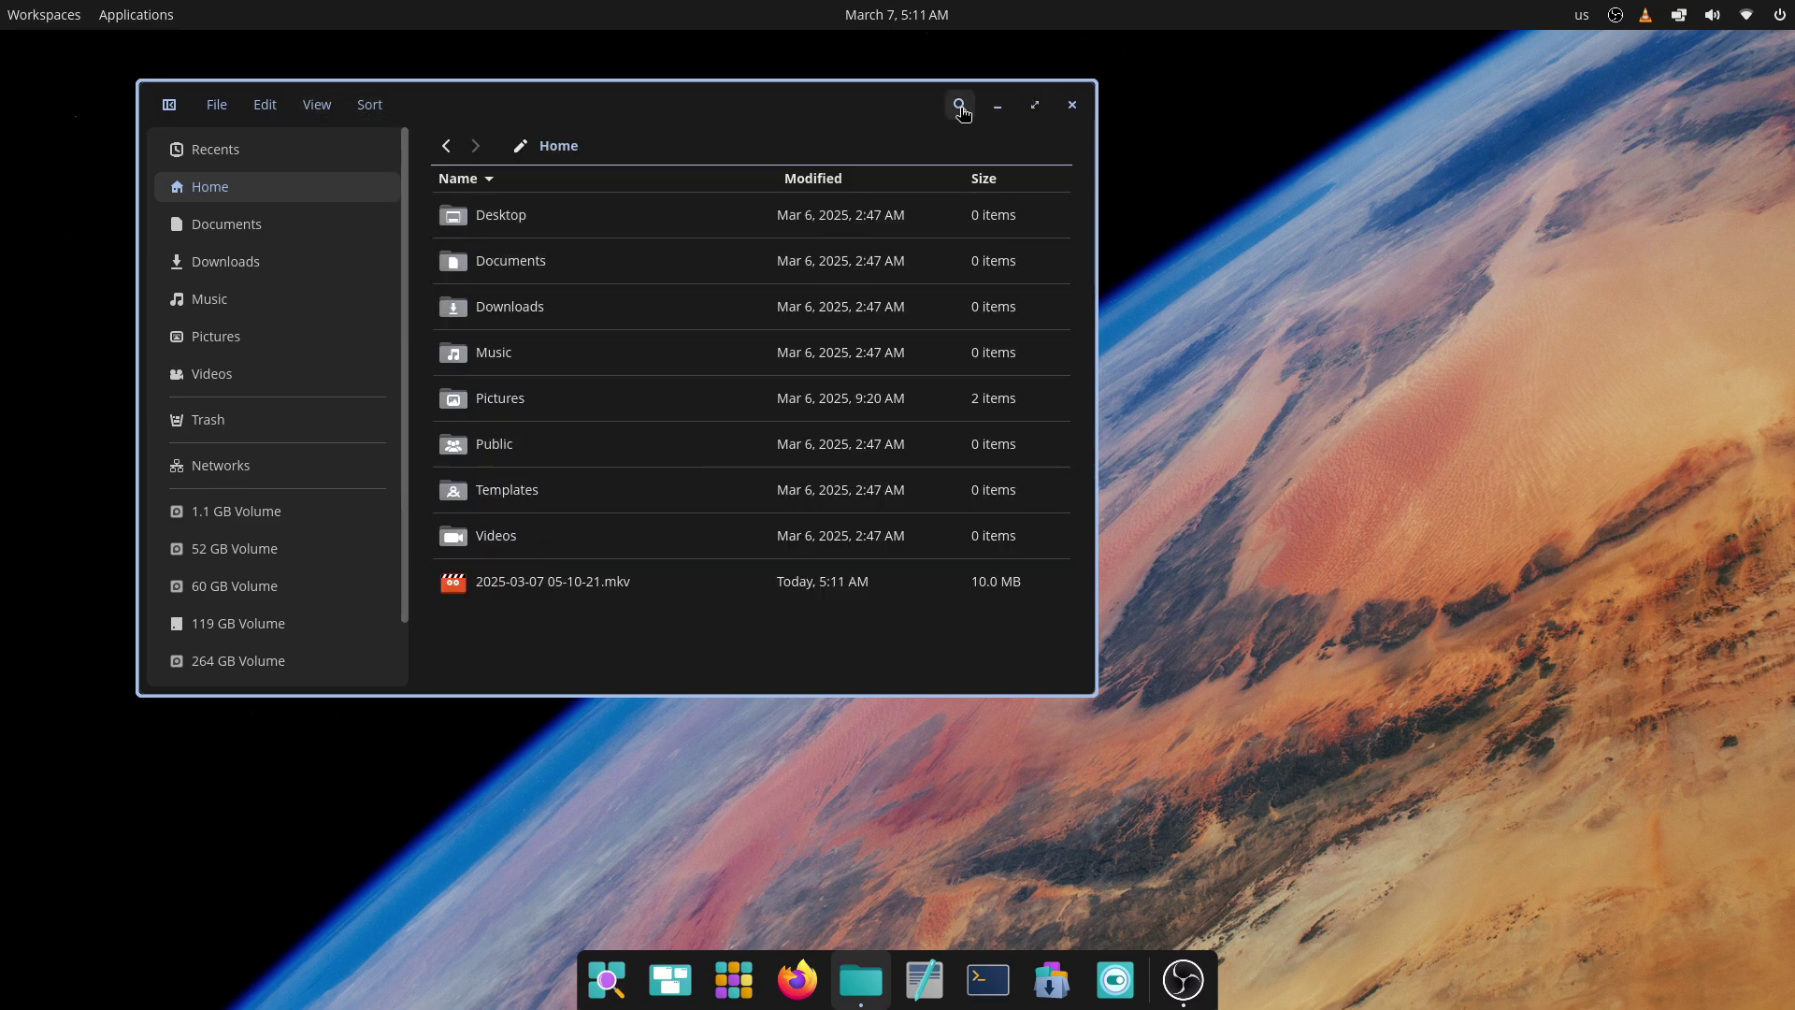
{"action": "left_click", "coordinate": [1035, 105]}
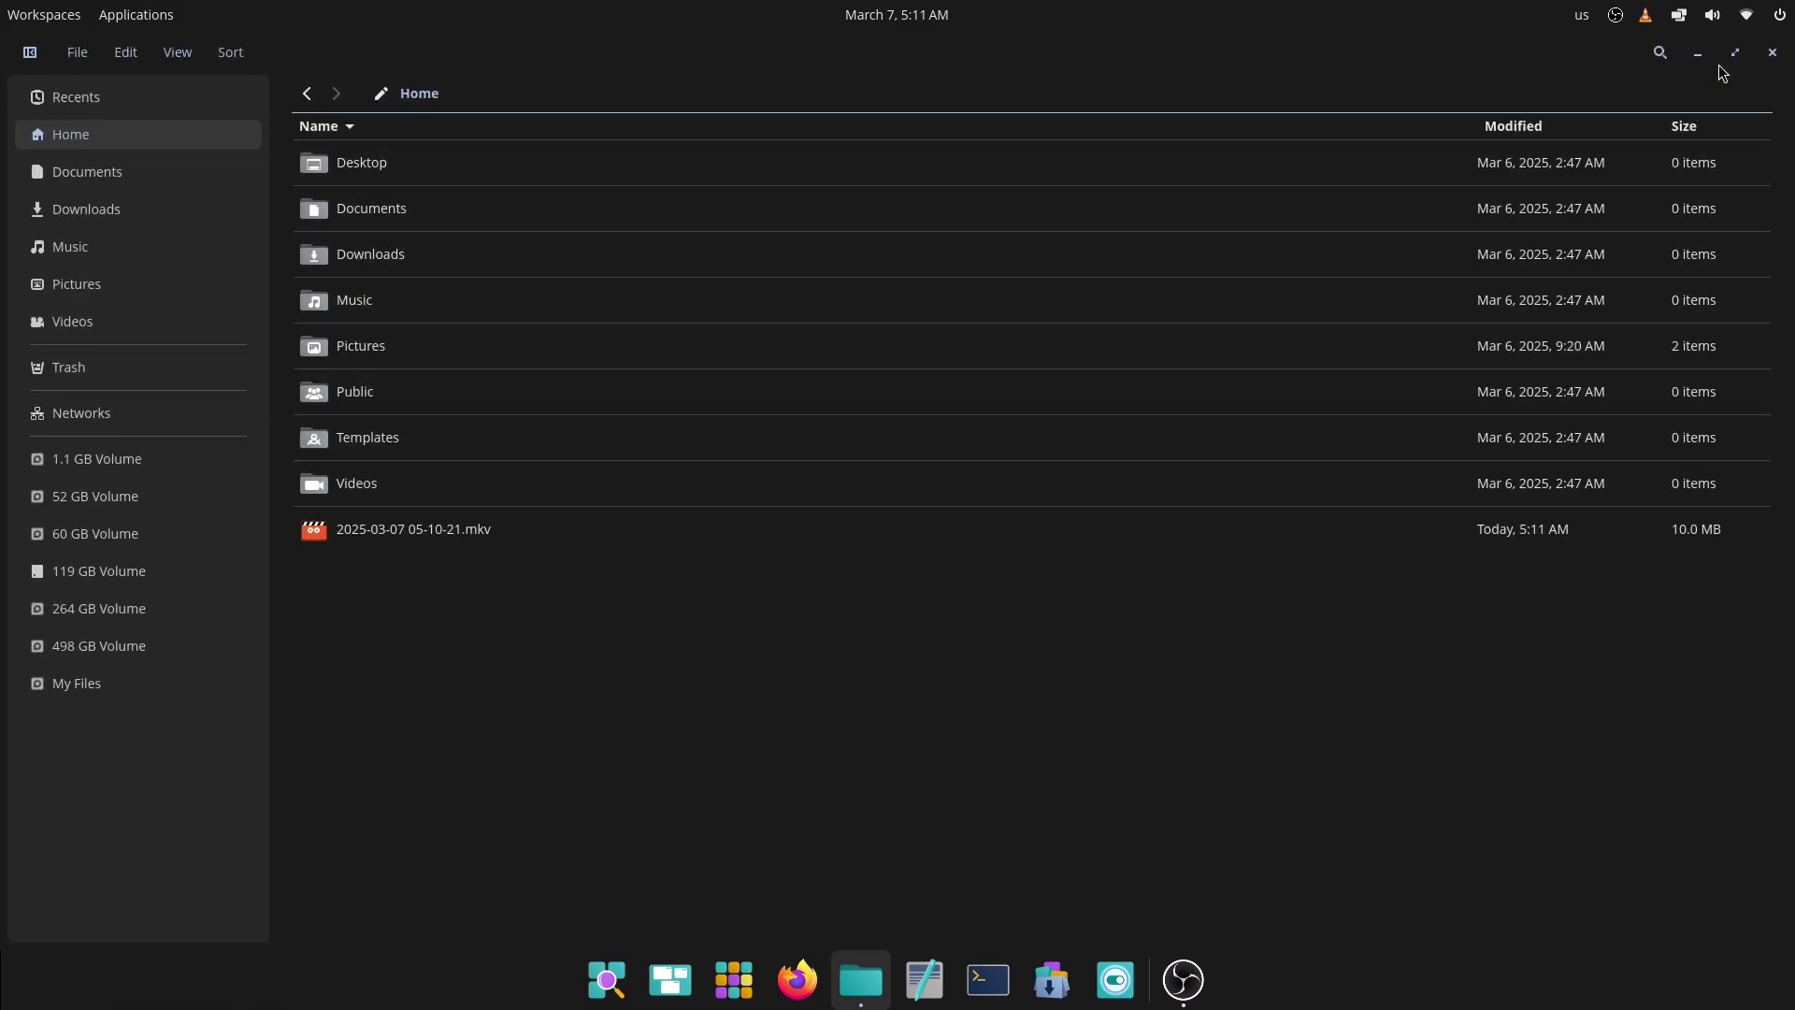
{"action": "left_click", "coordinate": [1734, 54]}
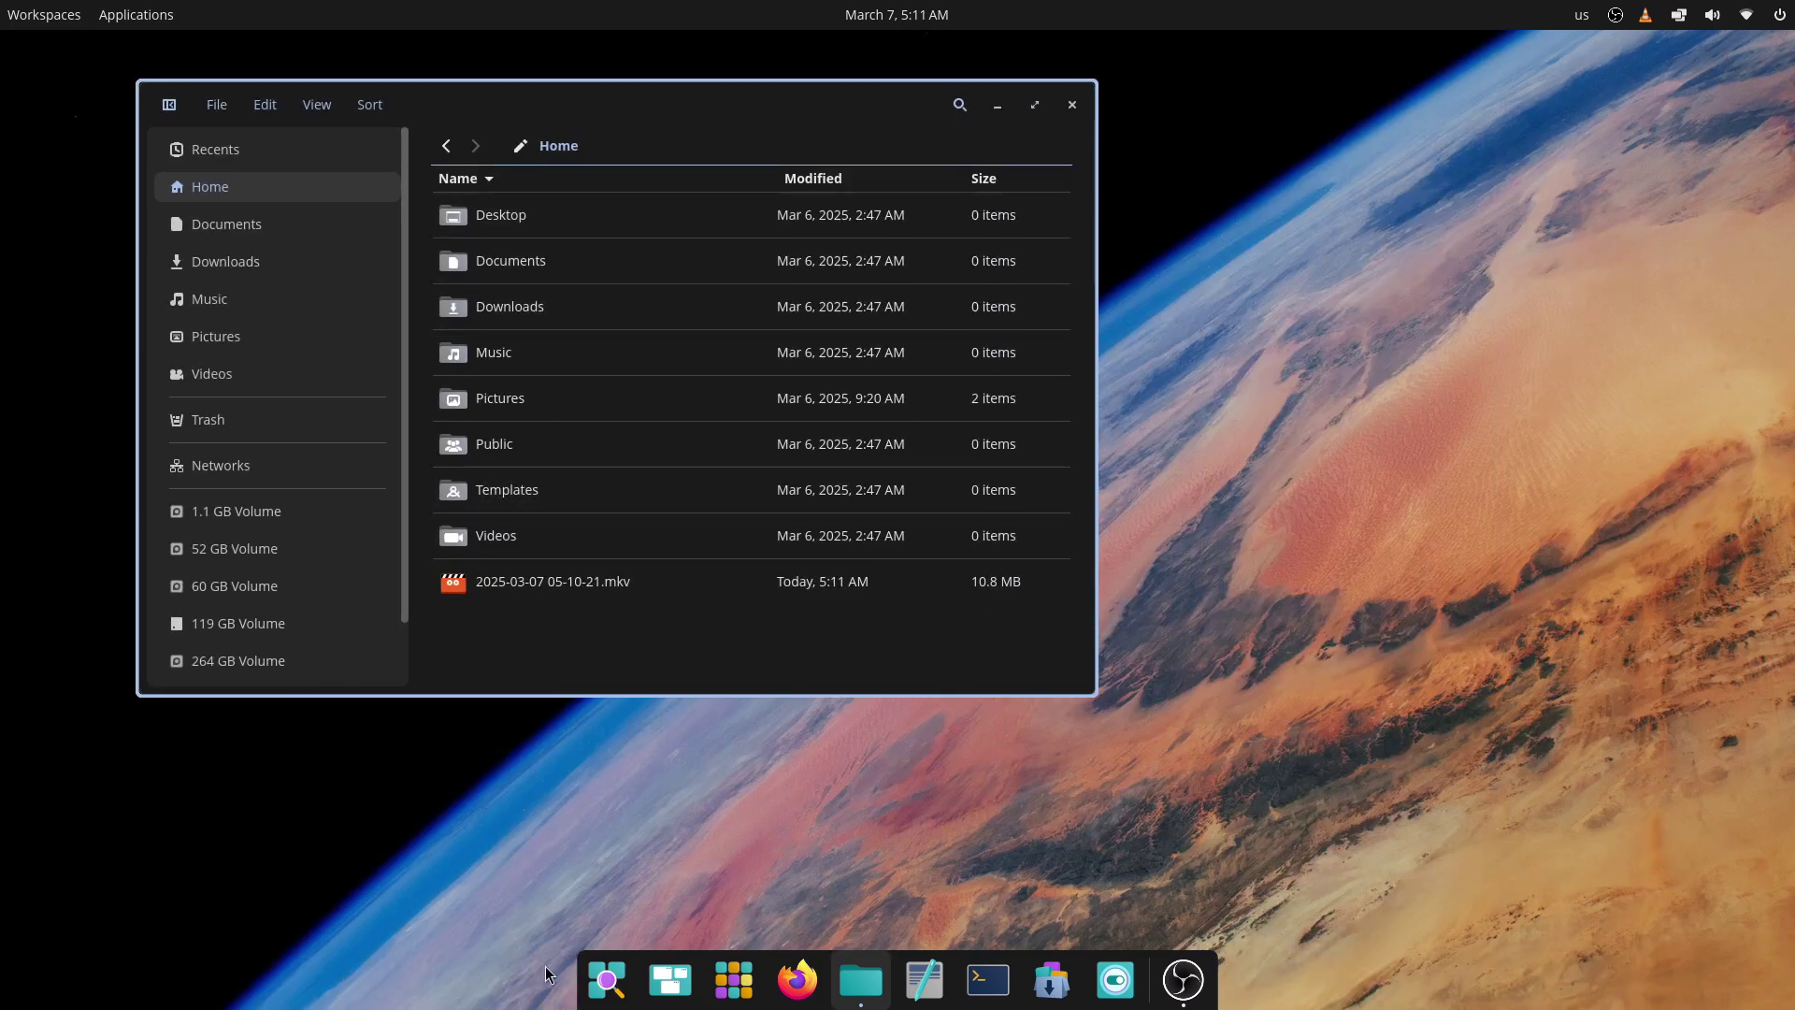
{"action": "left_click", "coordinate": [1035, 105]}
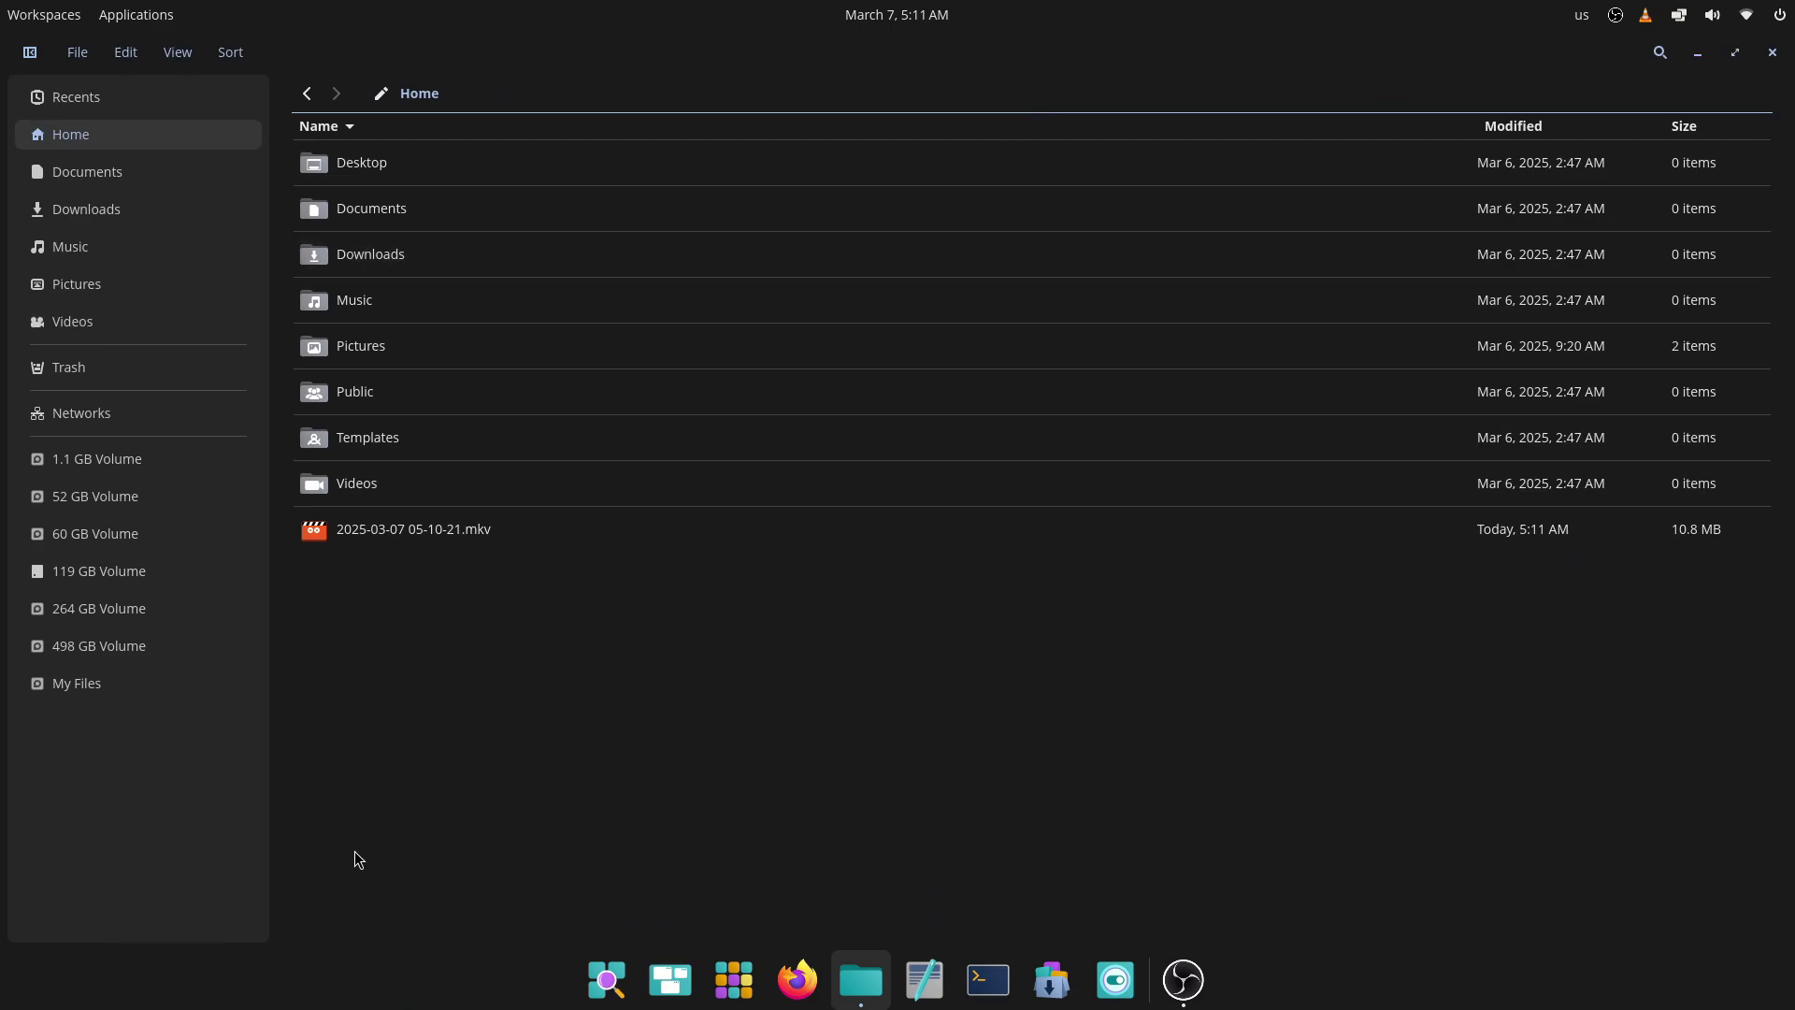
Step: Turn on Tile current workspace from the tiling applet
{"action": "key", "text": "alt+Tab"}
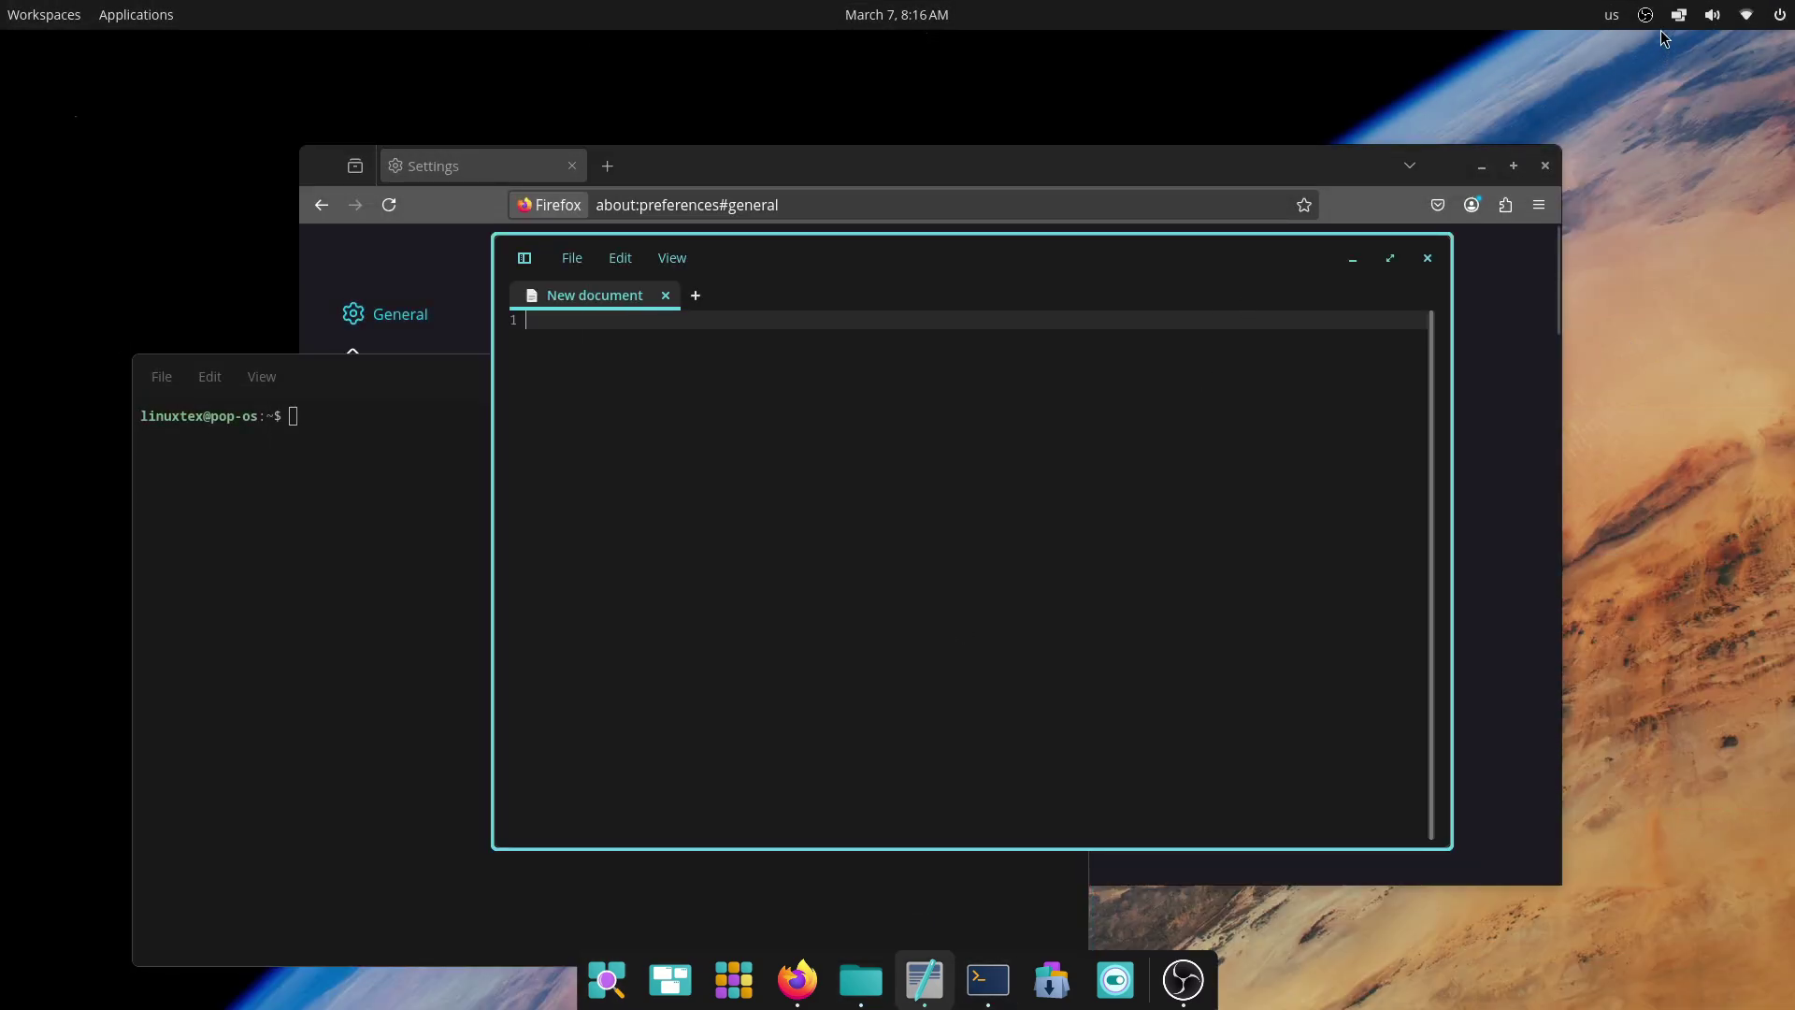
{"action": "left_click", "coordinate": [1673, 21]}
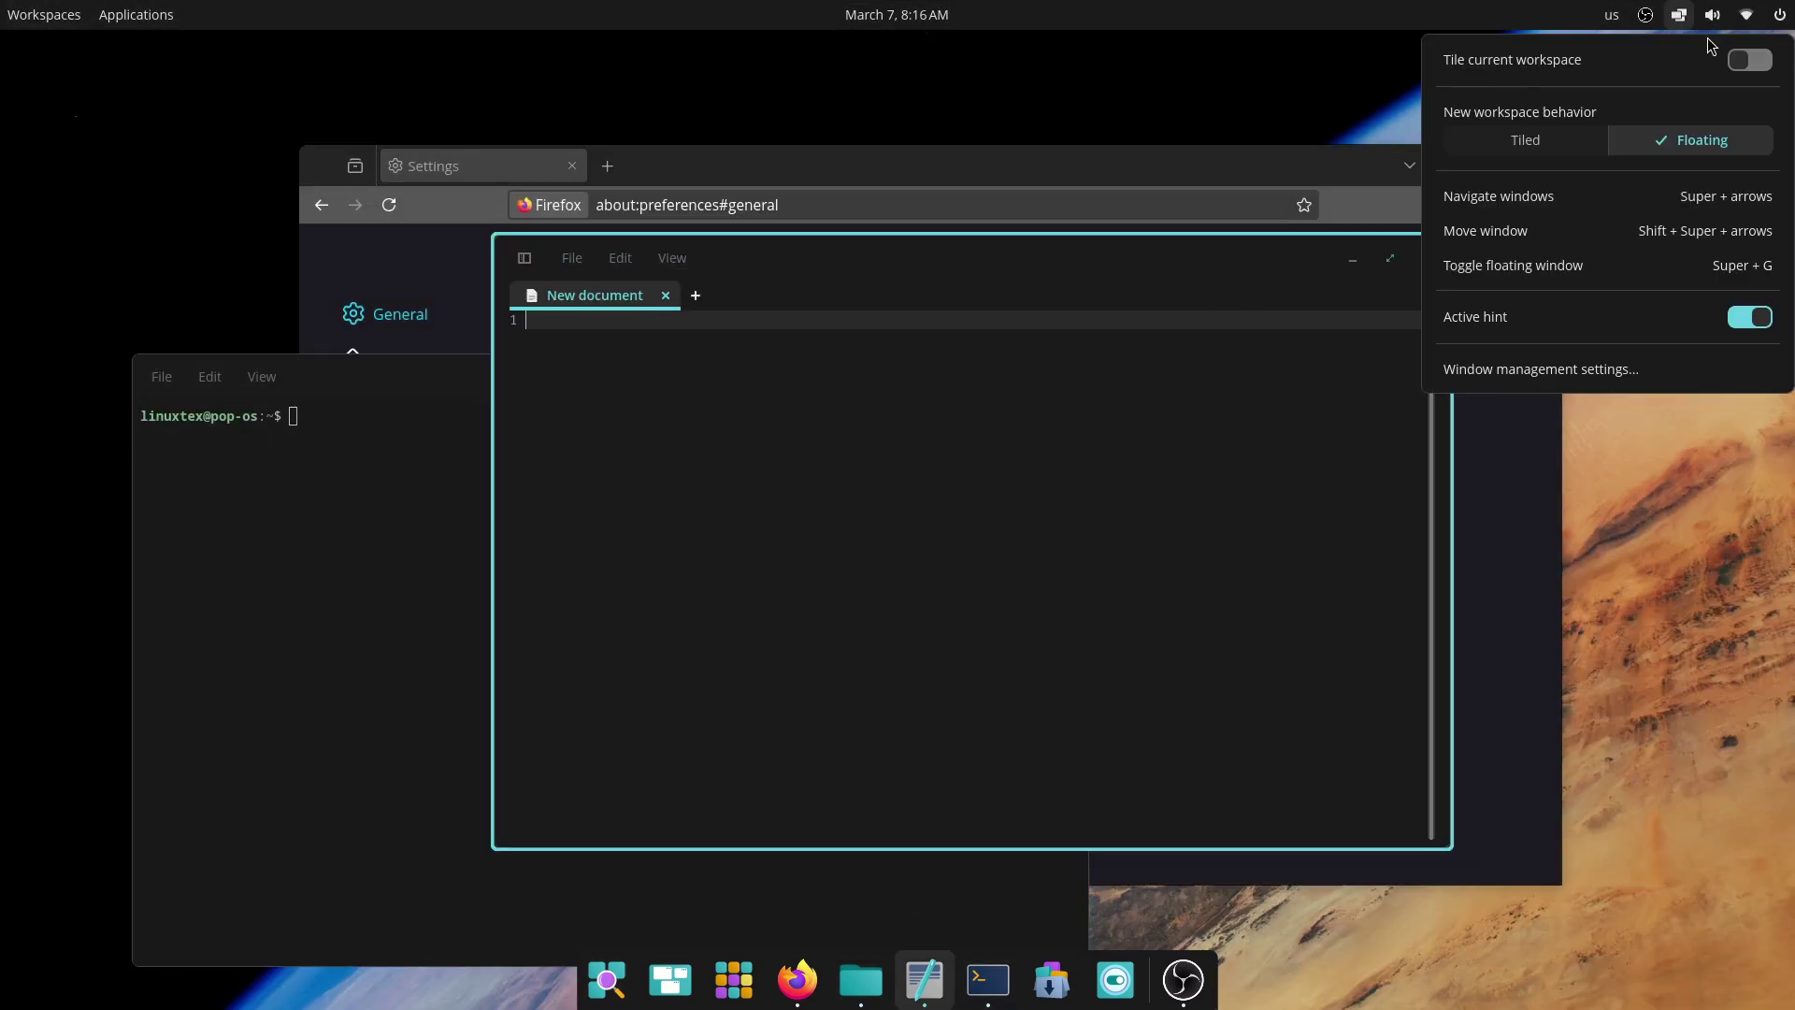
{"action": "left_click", "coordinate": [1751, 60]}
Step: Focus the tiled windows and move the terminal into the bottom-left tile
{"action": "left_click", "coordinate": [1214, 442]}
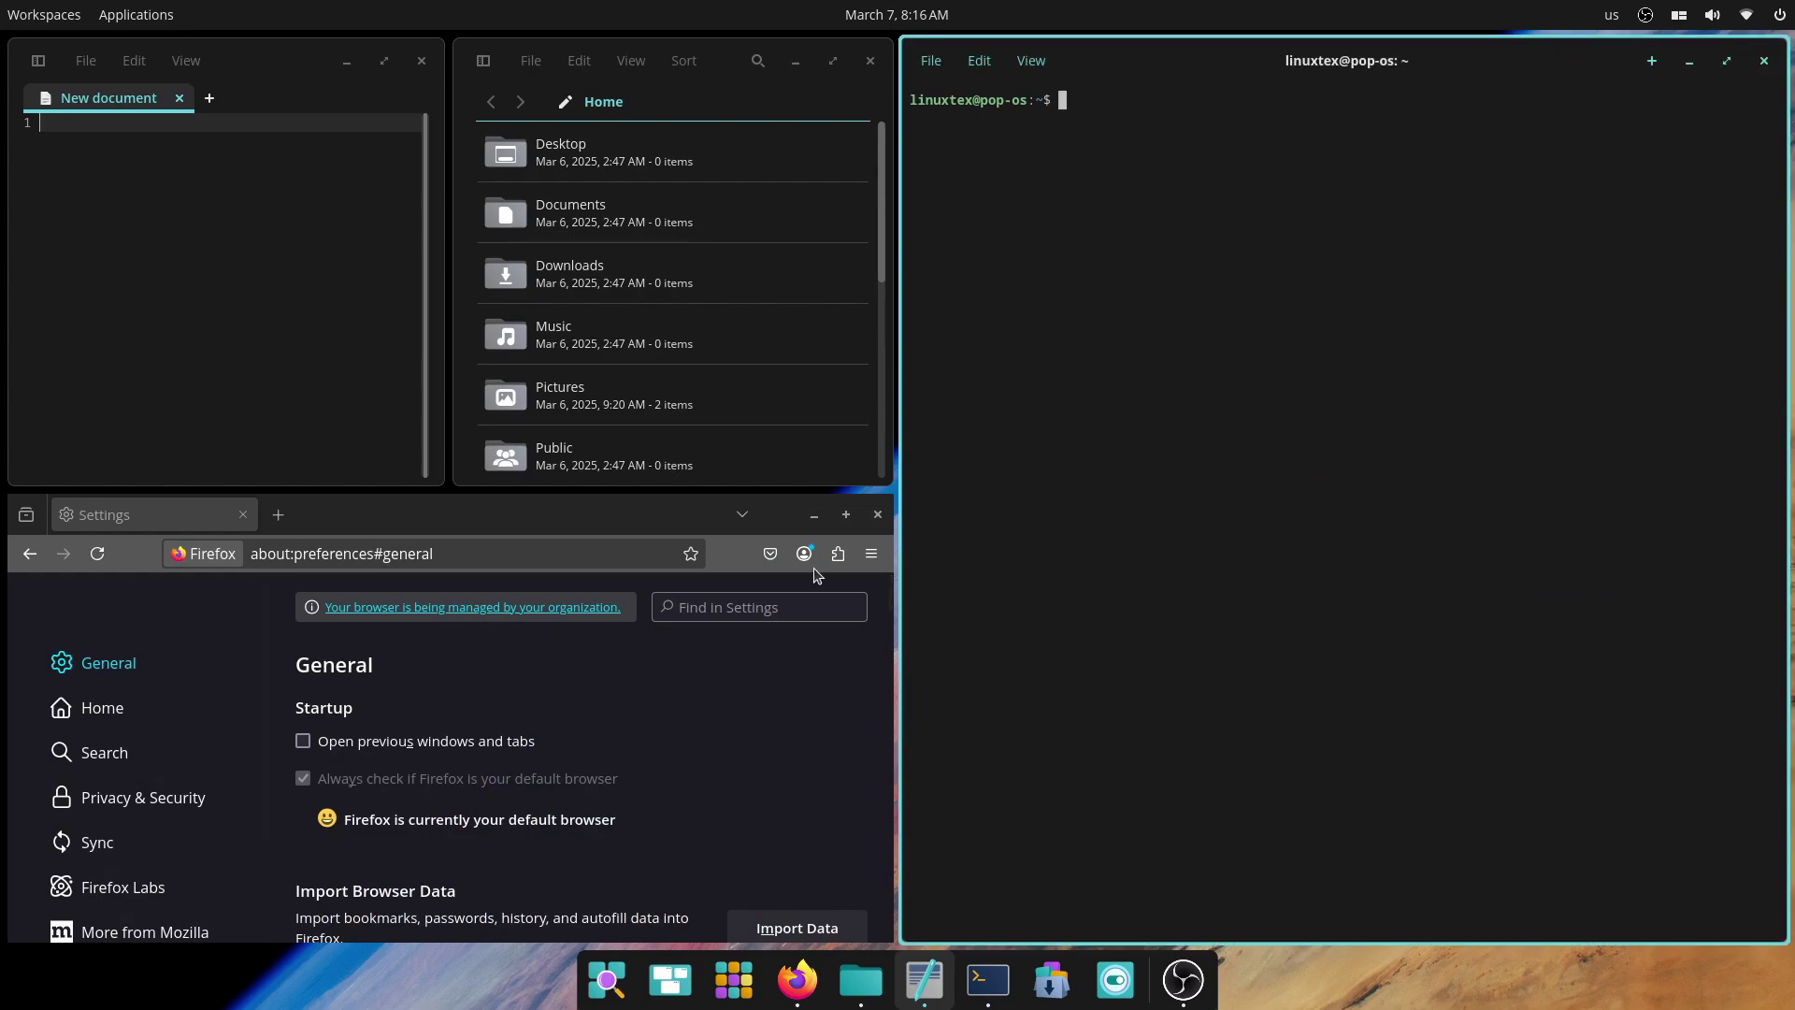
{"action": "left_click", "coordinate": [249, 286]}
{"action": "left_click", "coordinate": [1087, 675]}
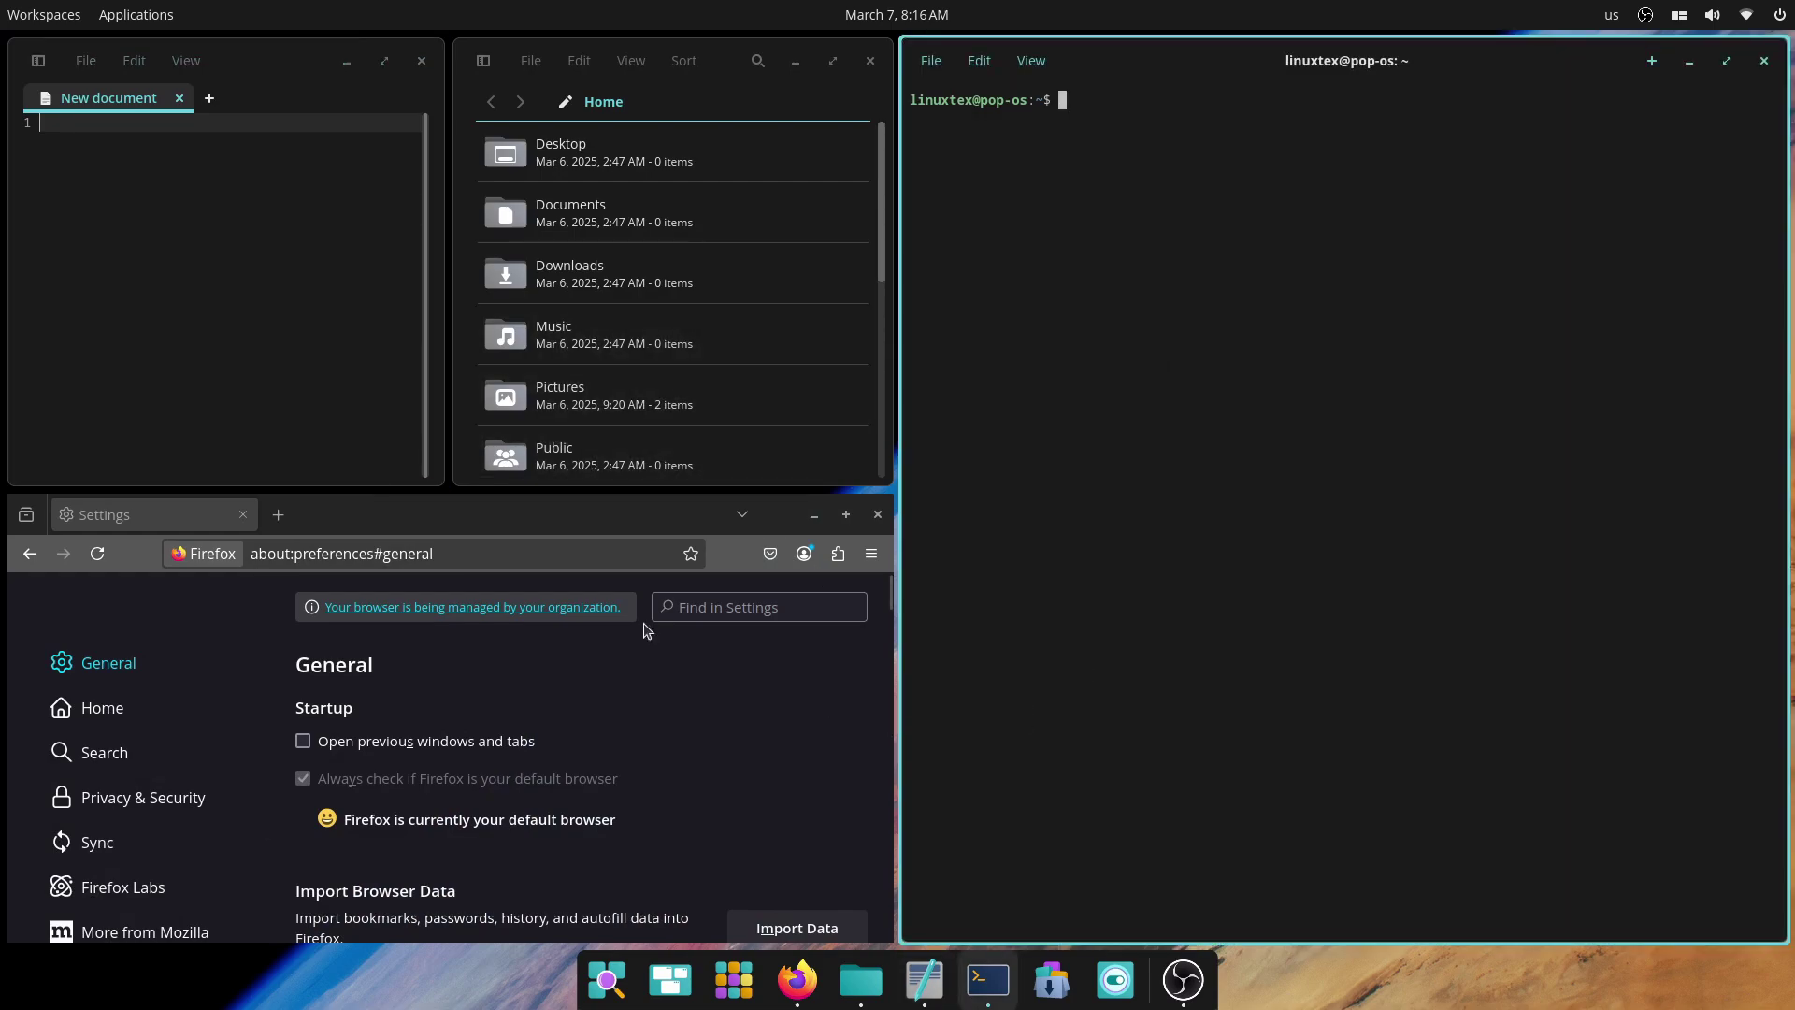
{"action": "left_click", "coordinate": [236, 219]}
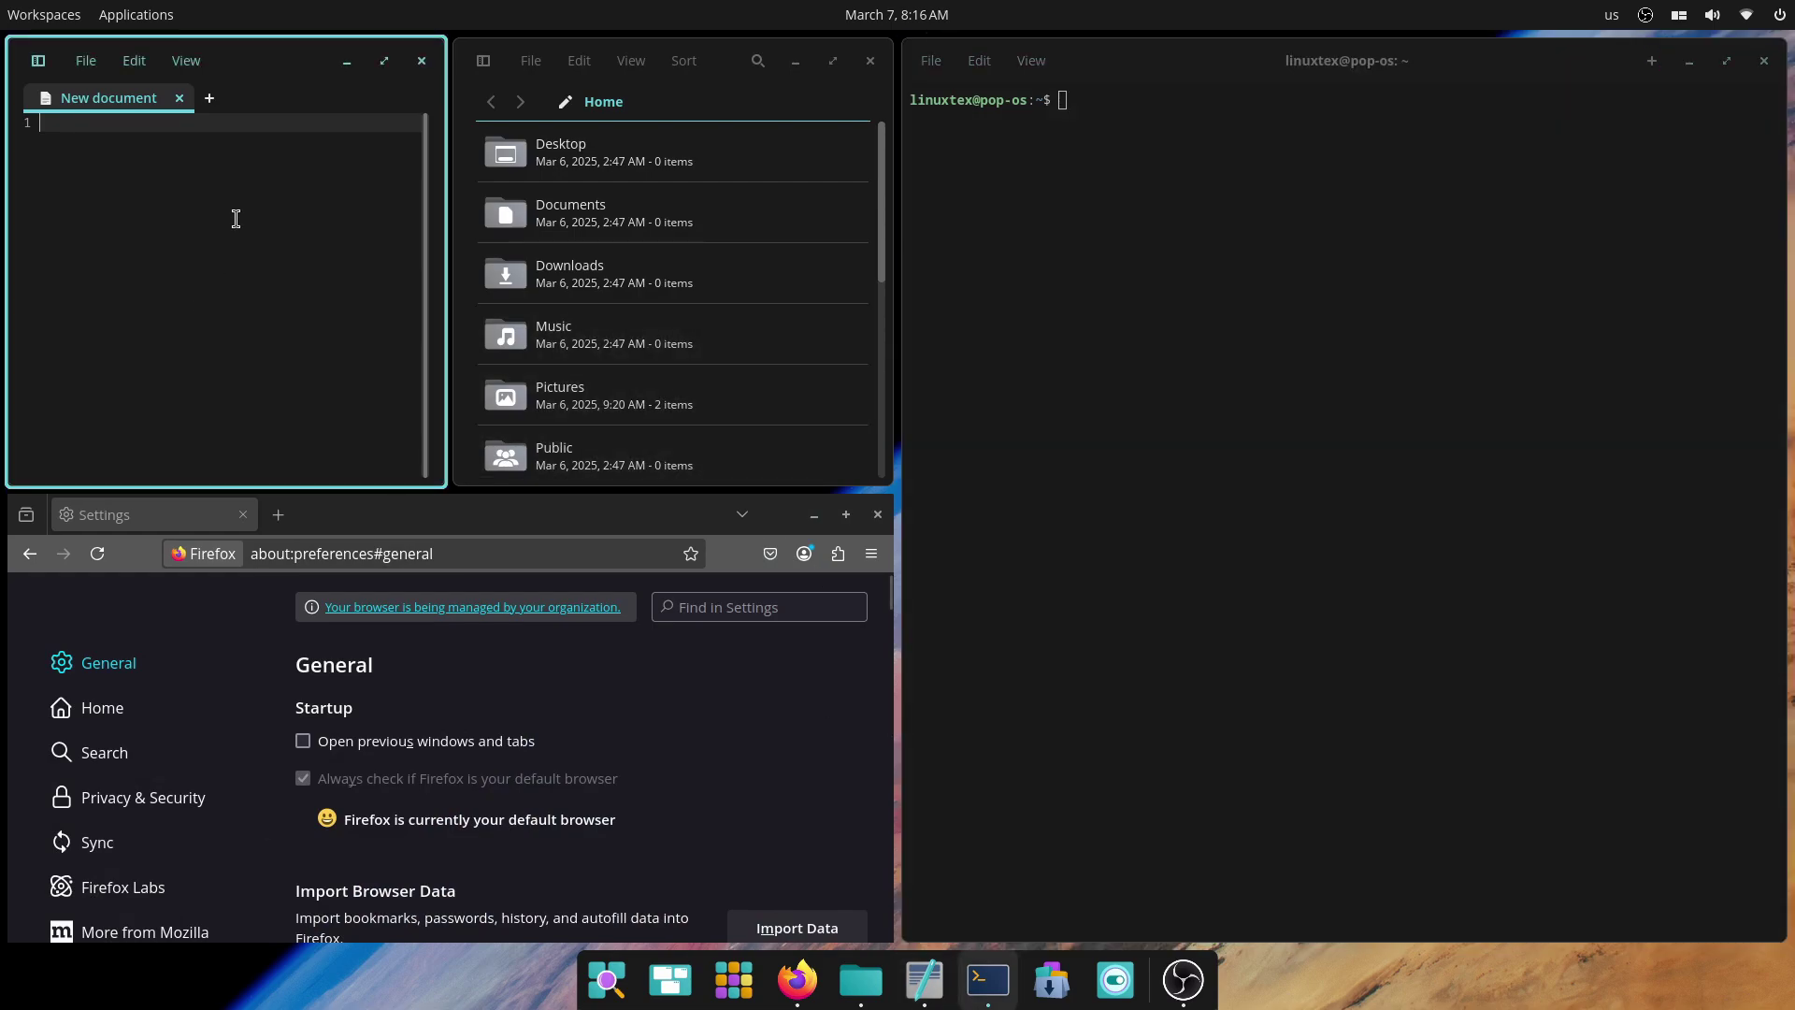
{"action": "left_click", "coordinate": [709, 830]}
{"action": "left_click_drag", "start_coordinate": [1371, 60], "coordinate": [459, 692]}
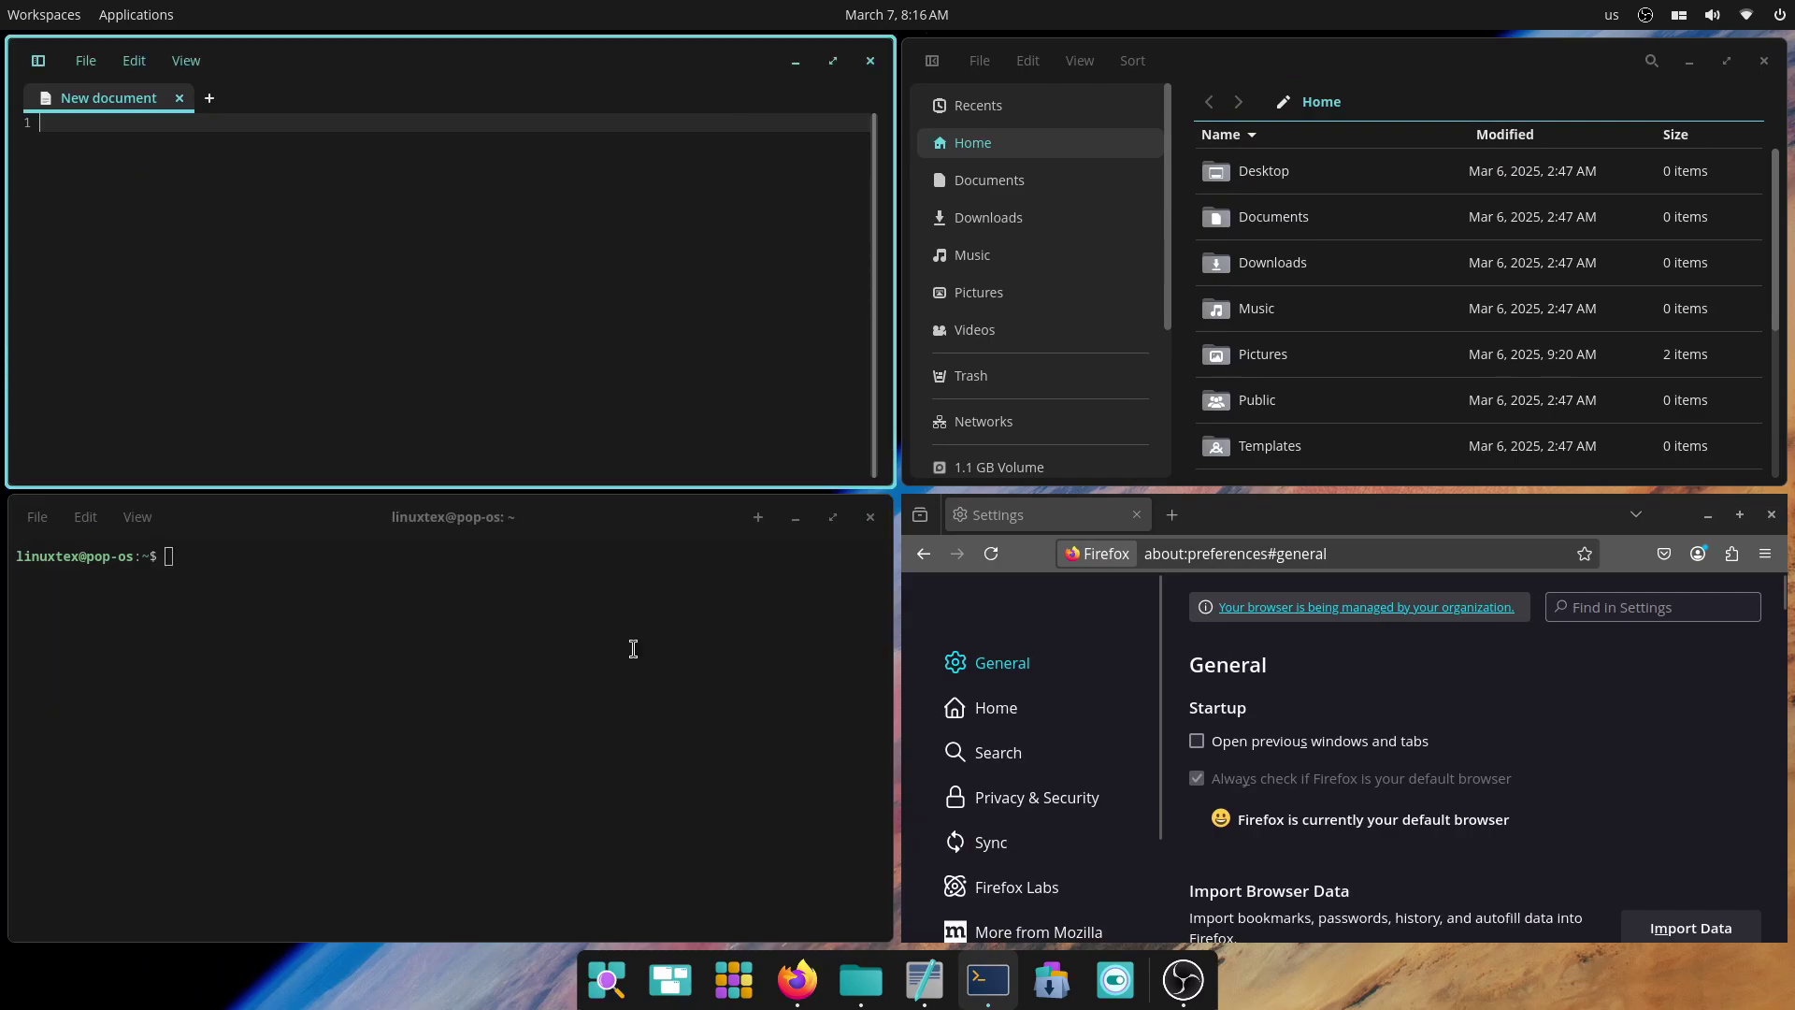
Step: Go to the Appearance page in COSMIC desktop settings
{"action": "left_click", "coordinate": [1197, 741]}
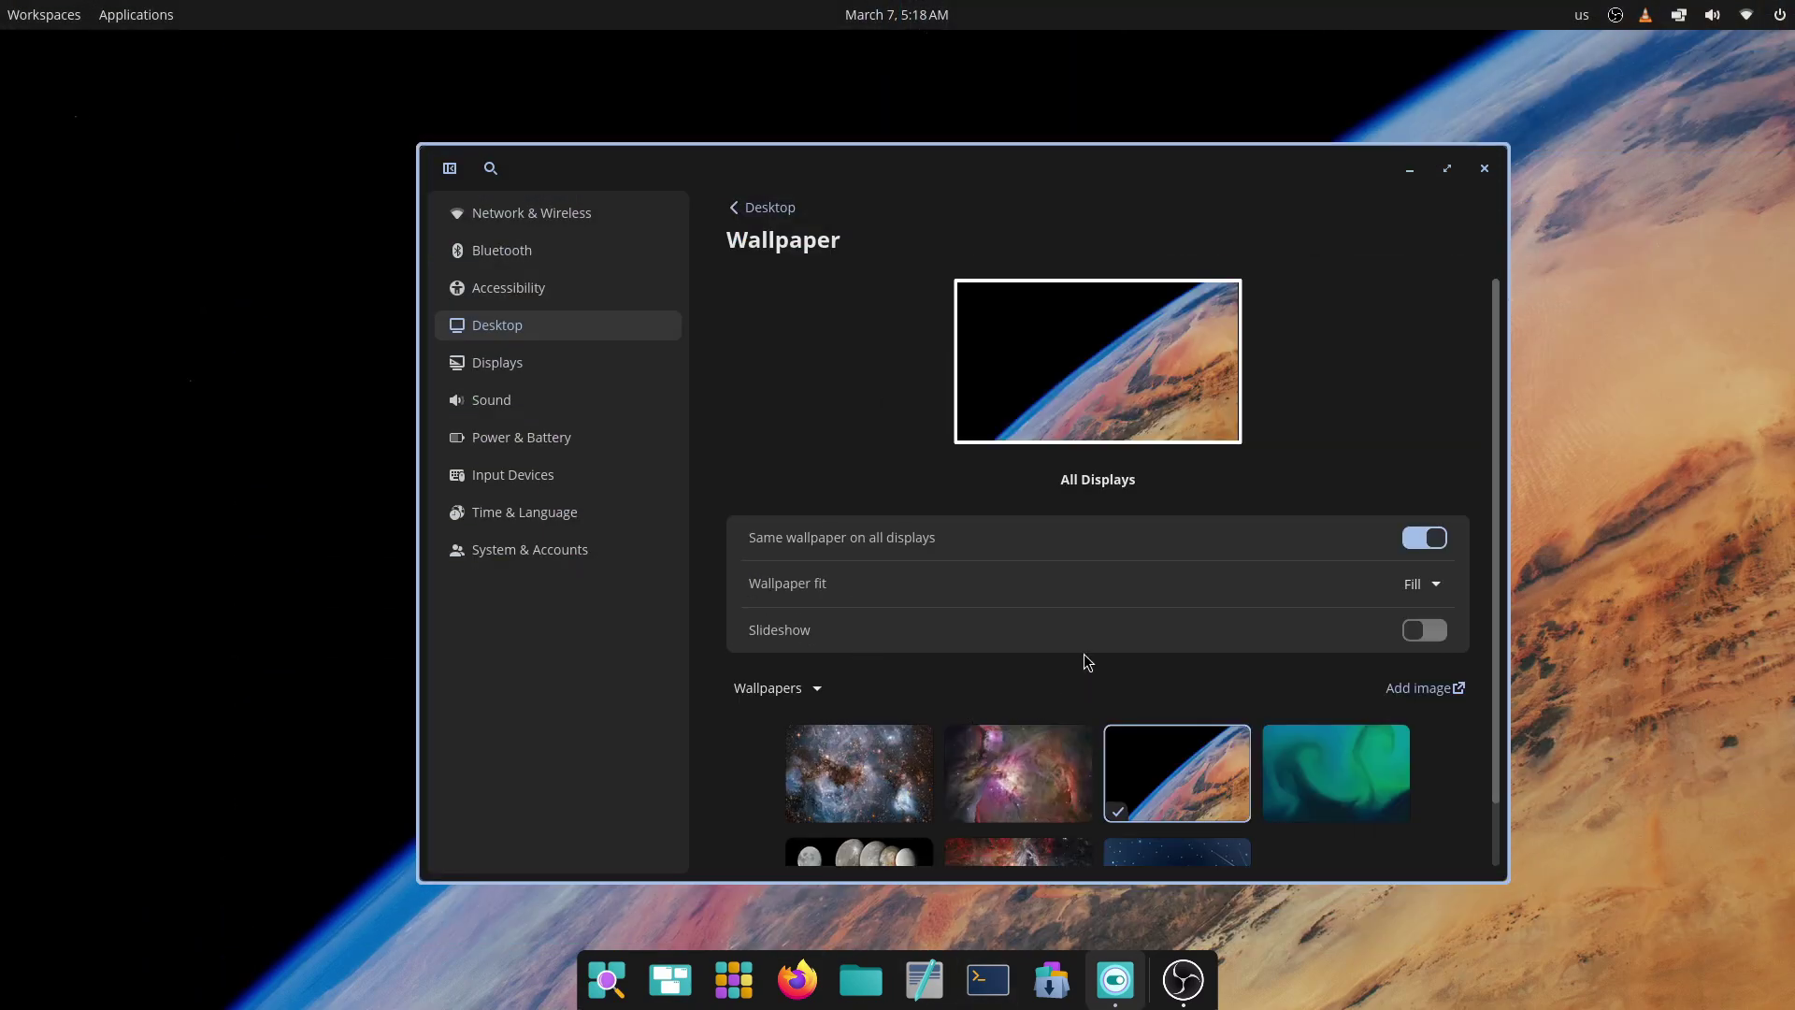
{"action": "scroll", "coordinate": [1087, 662], "scroll_direction": "down", "scroll_amount": 2}
{"action": "left_click", "coordinate": [790, 205]}
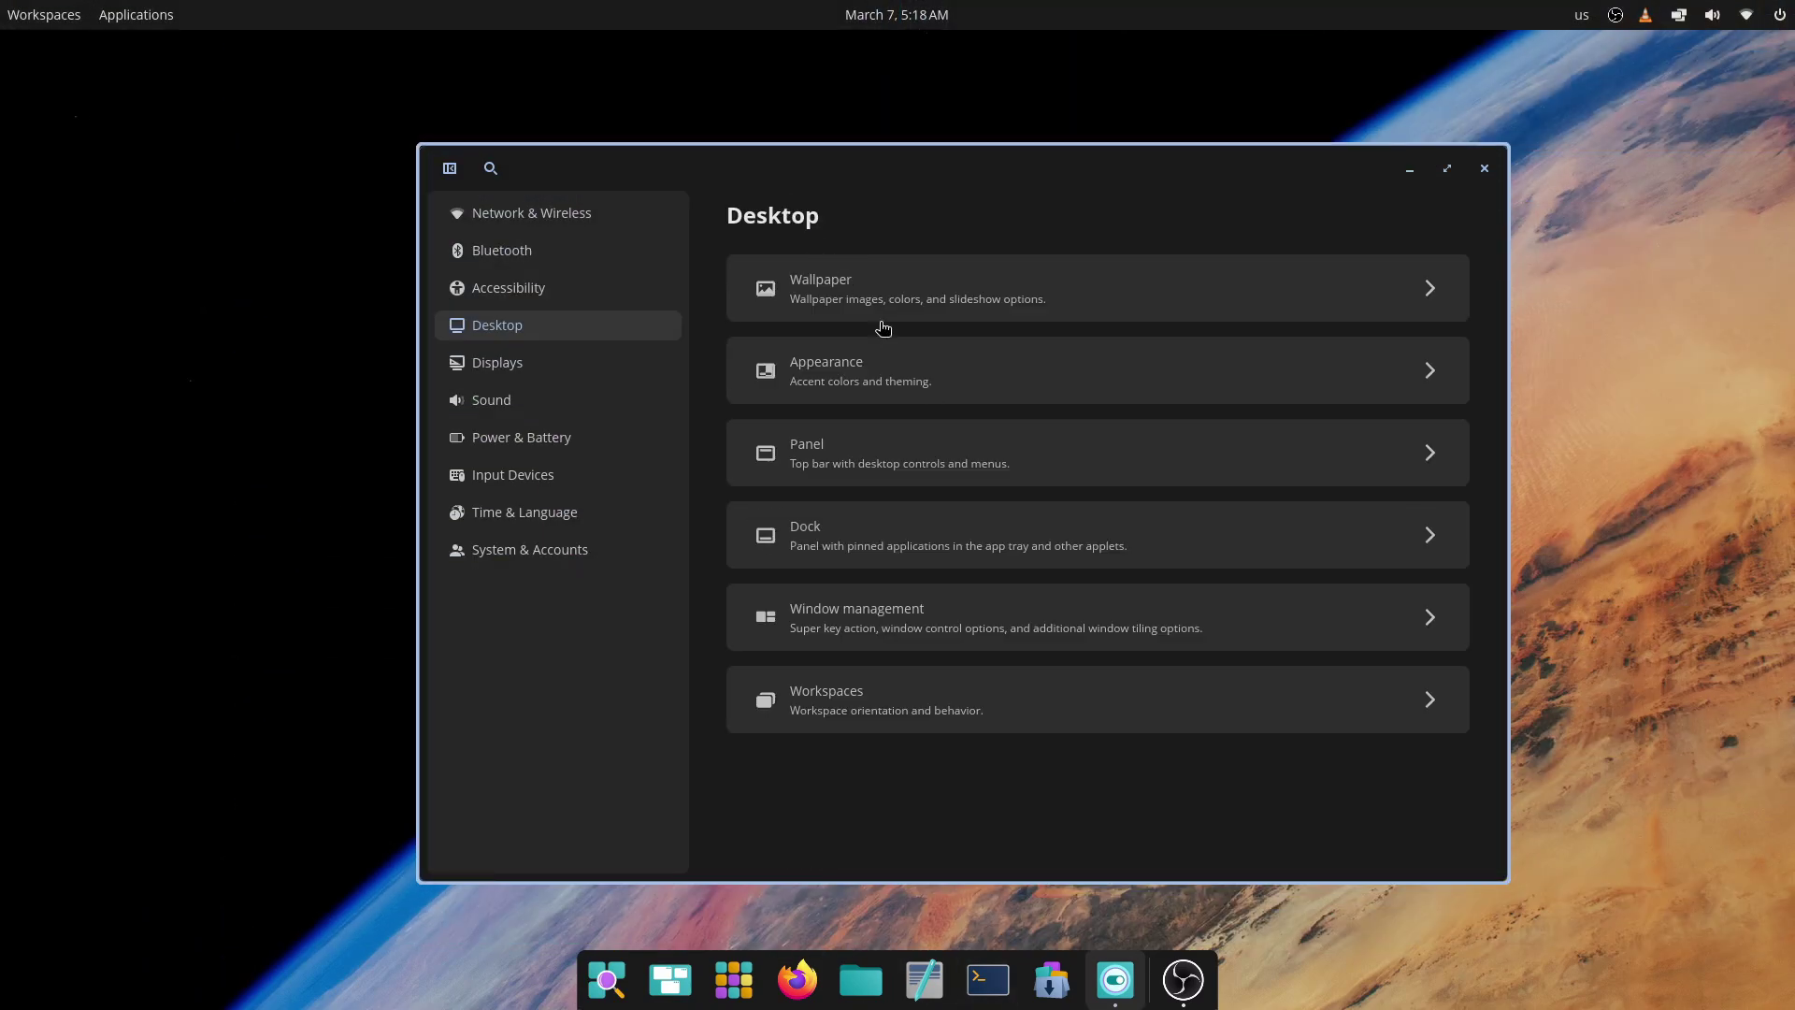
{"action": "left_click", "coordinate": [908, 370]}
{"action": "left_click_drag", "start_coordinate": [1090, 187], "coordinate": [965, 148]}
Step: Switch the theme between Light and Dark, ending on Dark
{"action": "left_click", "coordinate": [1088, 327]}
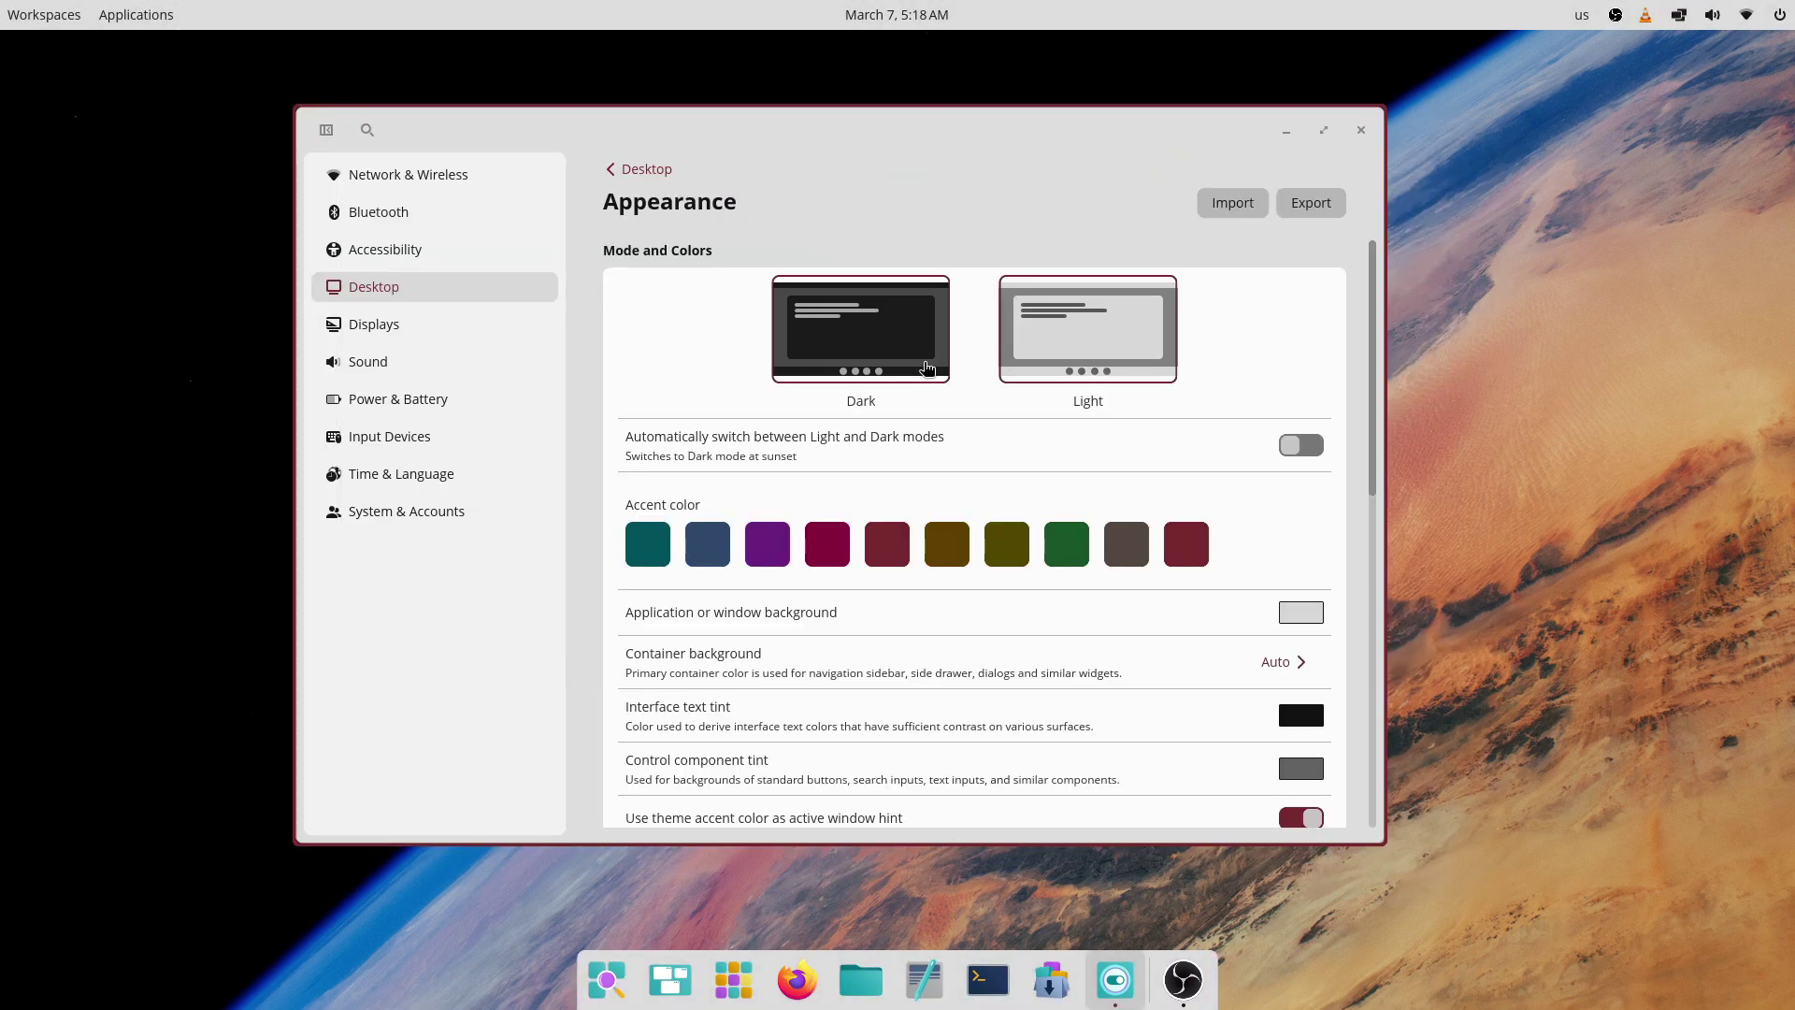
{"action": "left_click", "coordinate": [927, 367]}
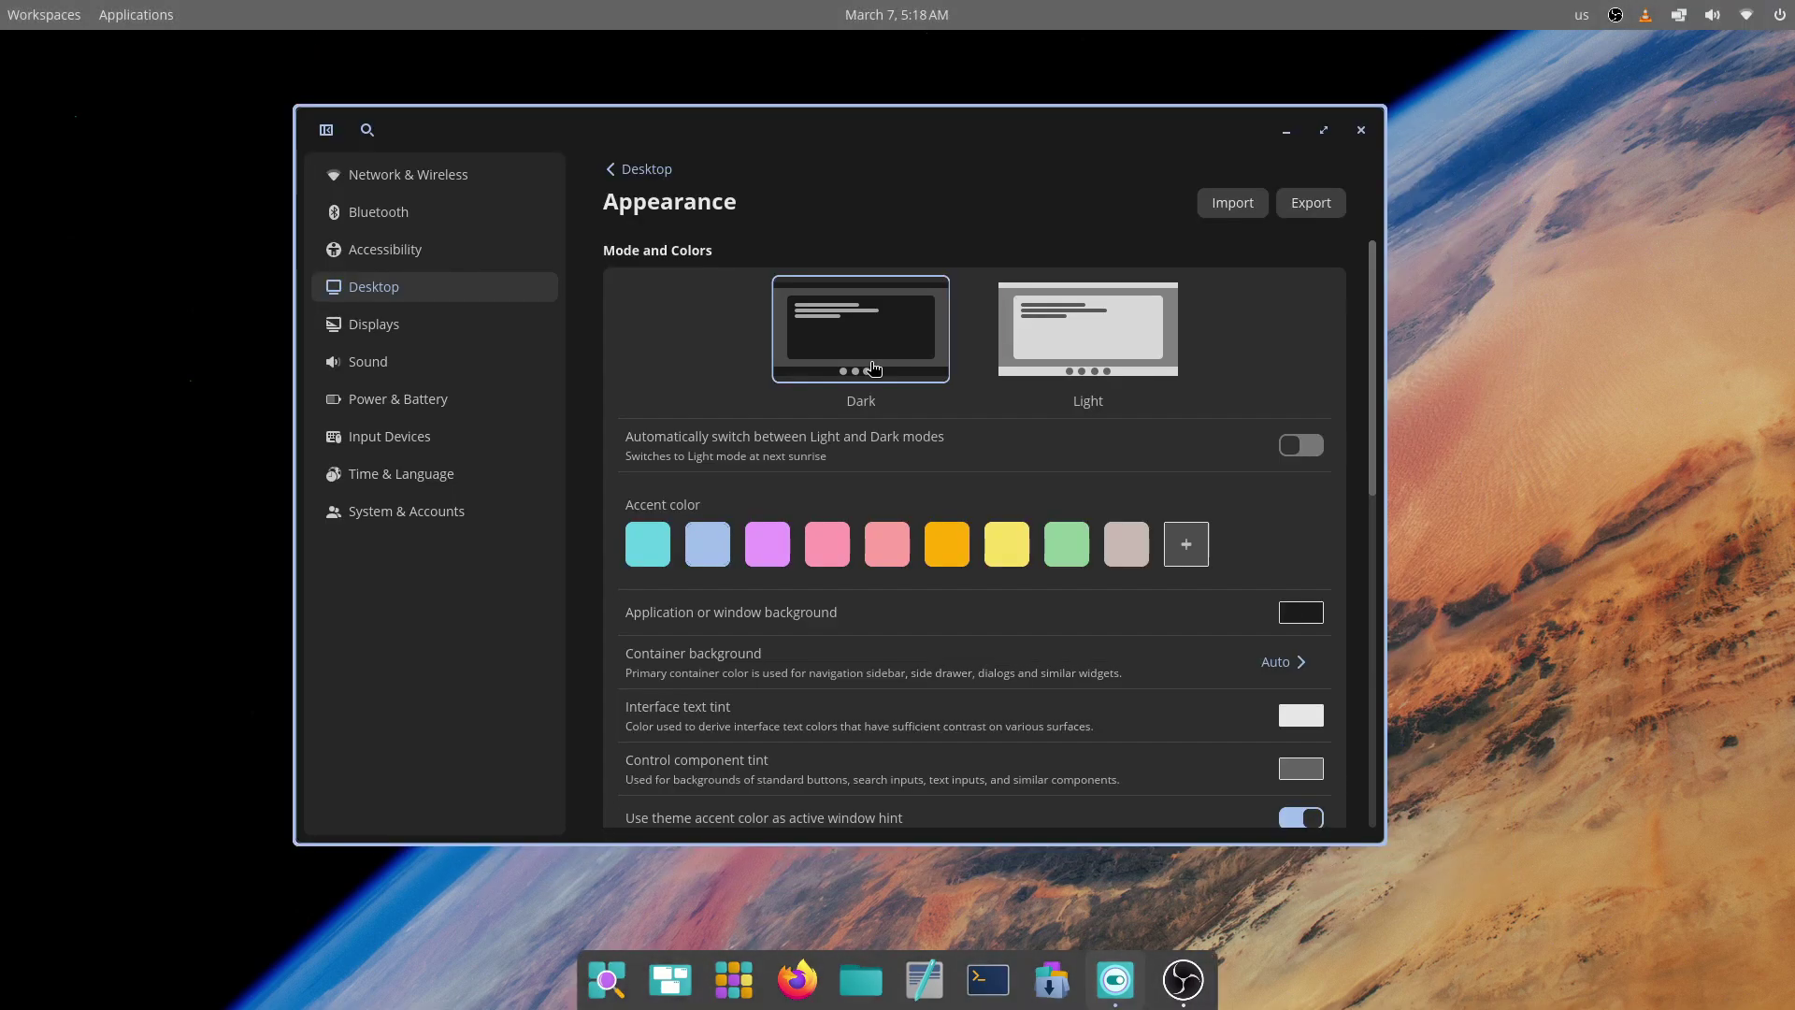
{"action": "left_click", "coordinate": [1143, 379]}
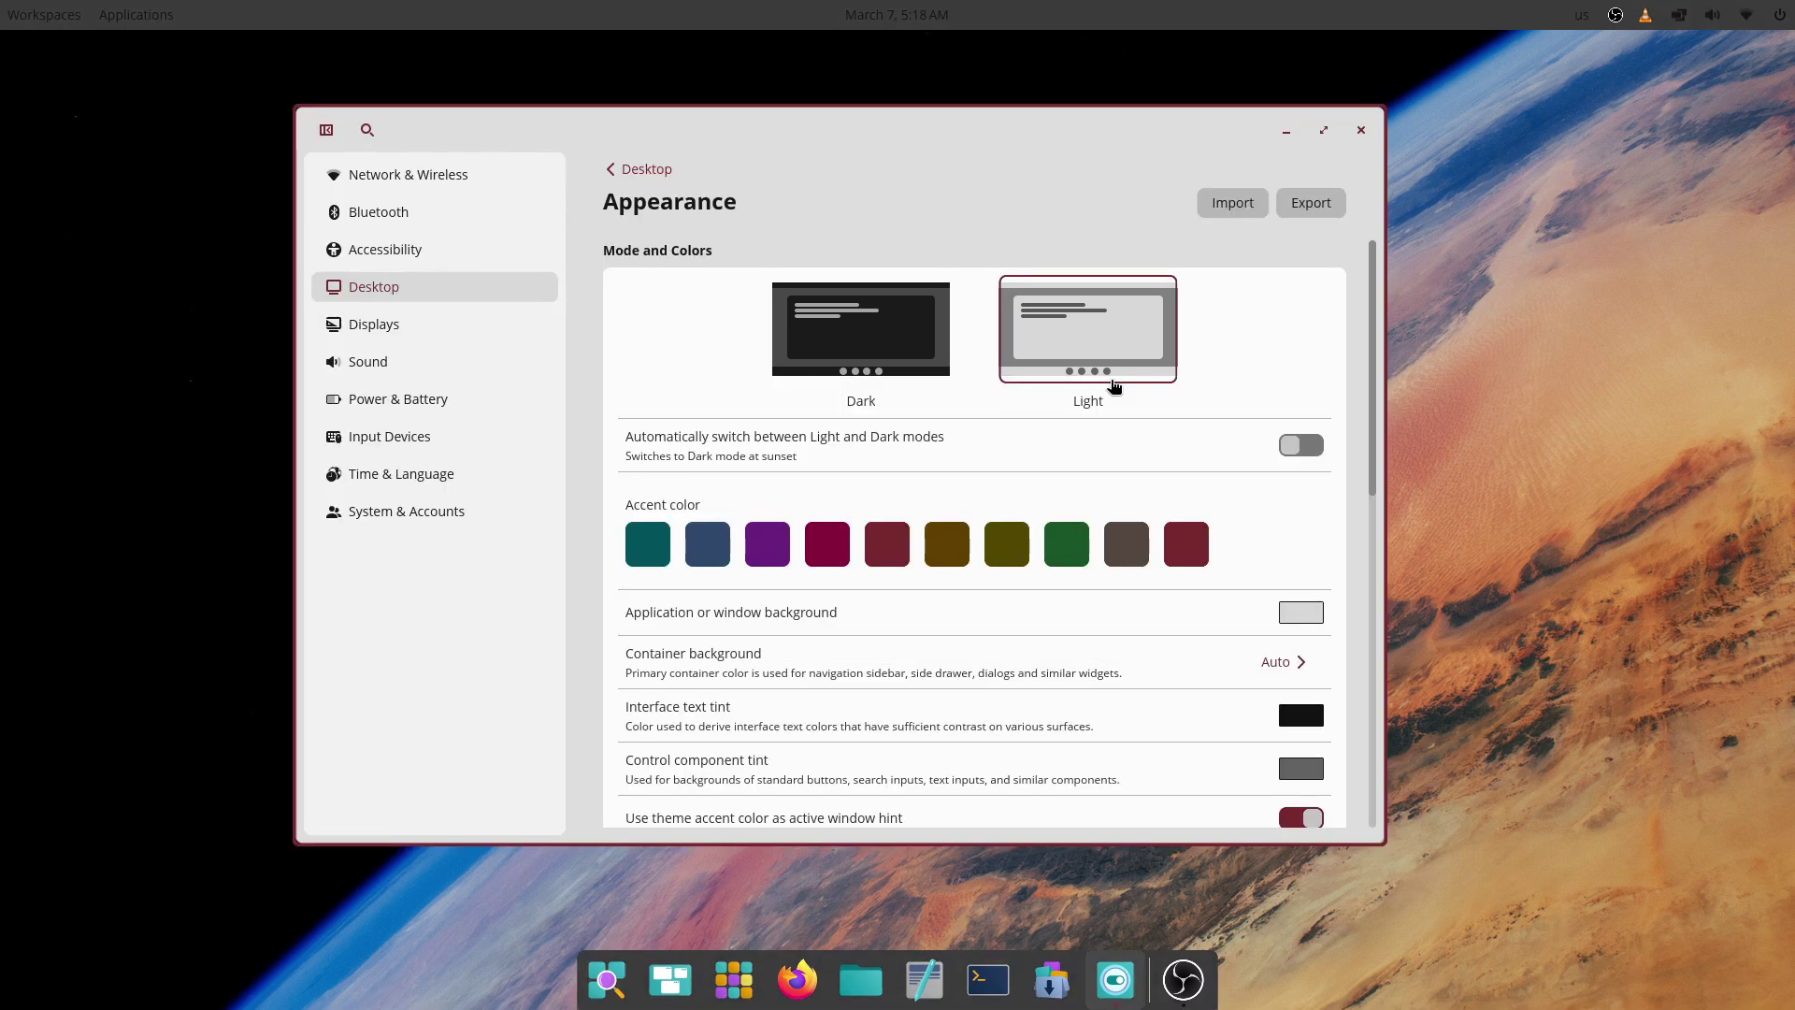
{"action": "left_click", "coordinate": [876, 342]}
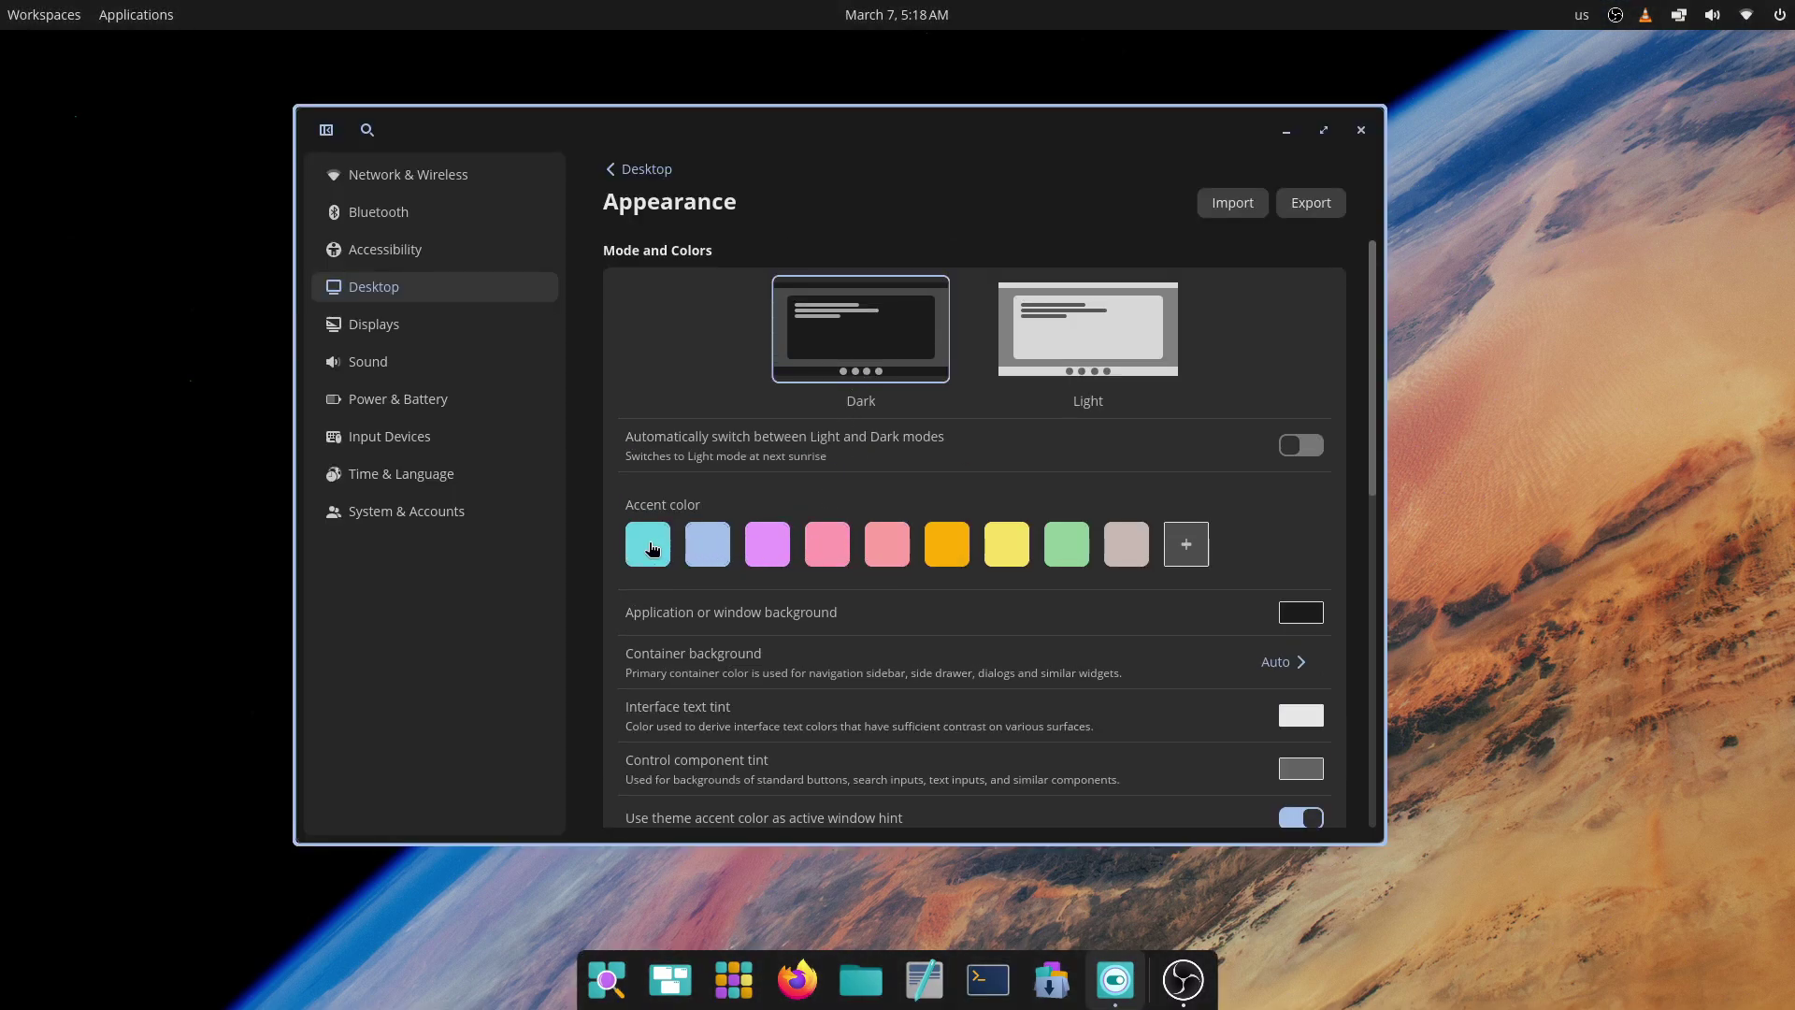
Step: Try cyan, orange and green accent colours, then open the window background colour editor
{"action": "left_click", "coordinate": [651, 549]}
{"action": "left_click", "coordinate": [947, 551]}
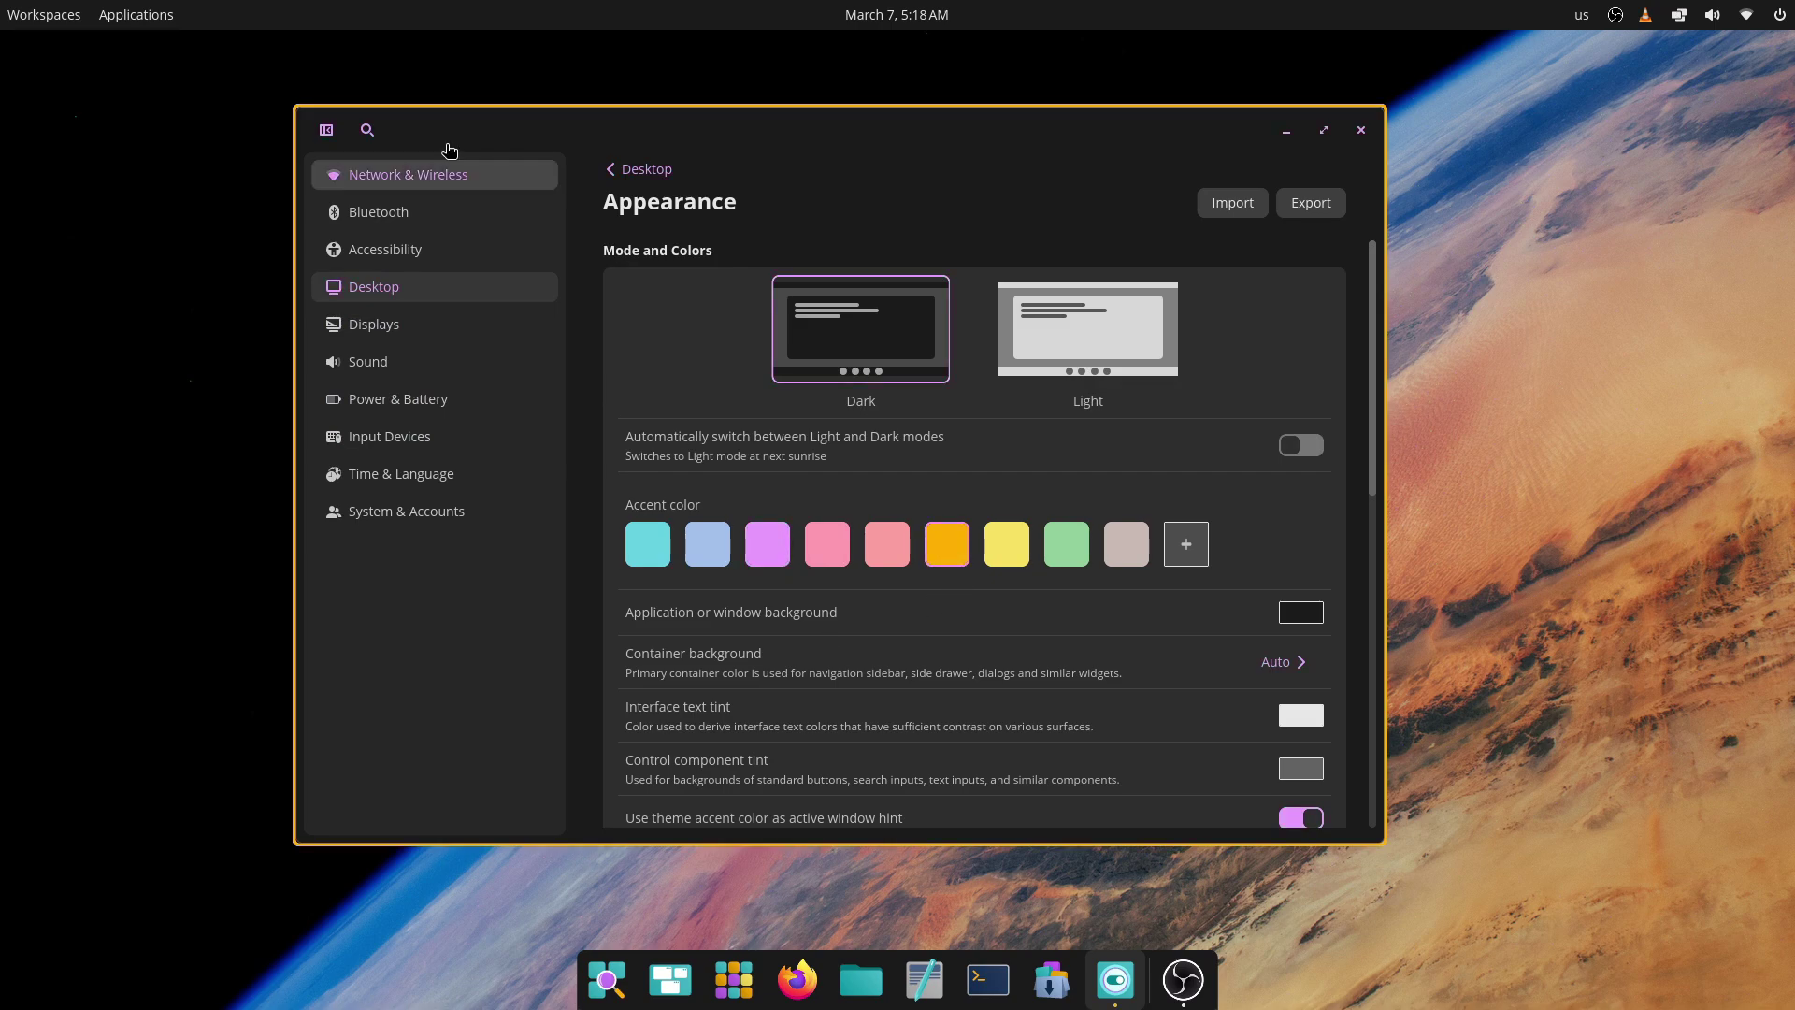
{"action": "left_click", "coordinate": [1058, 550]}
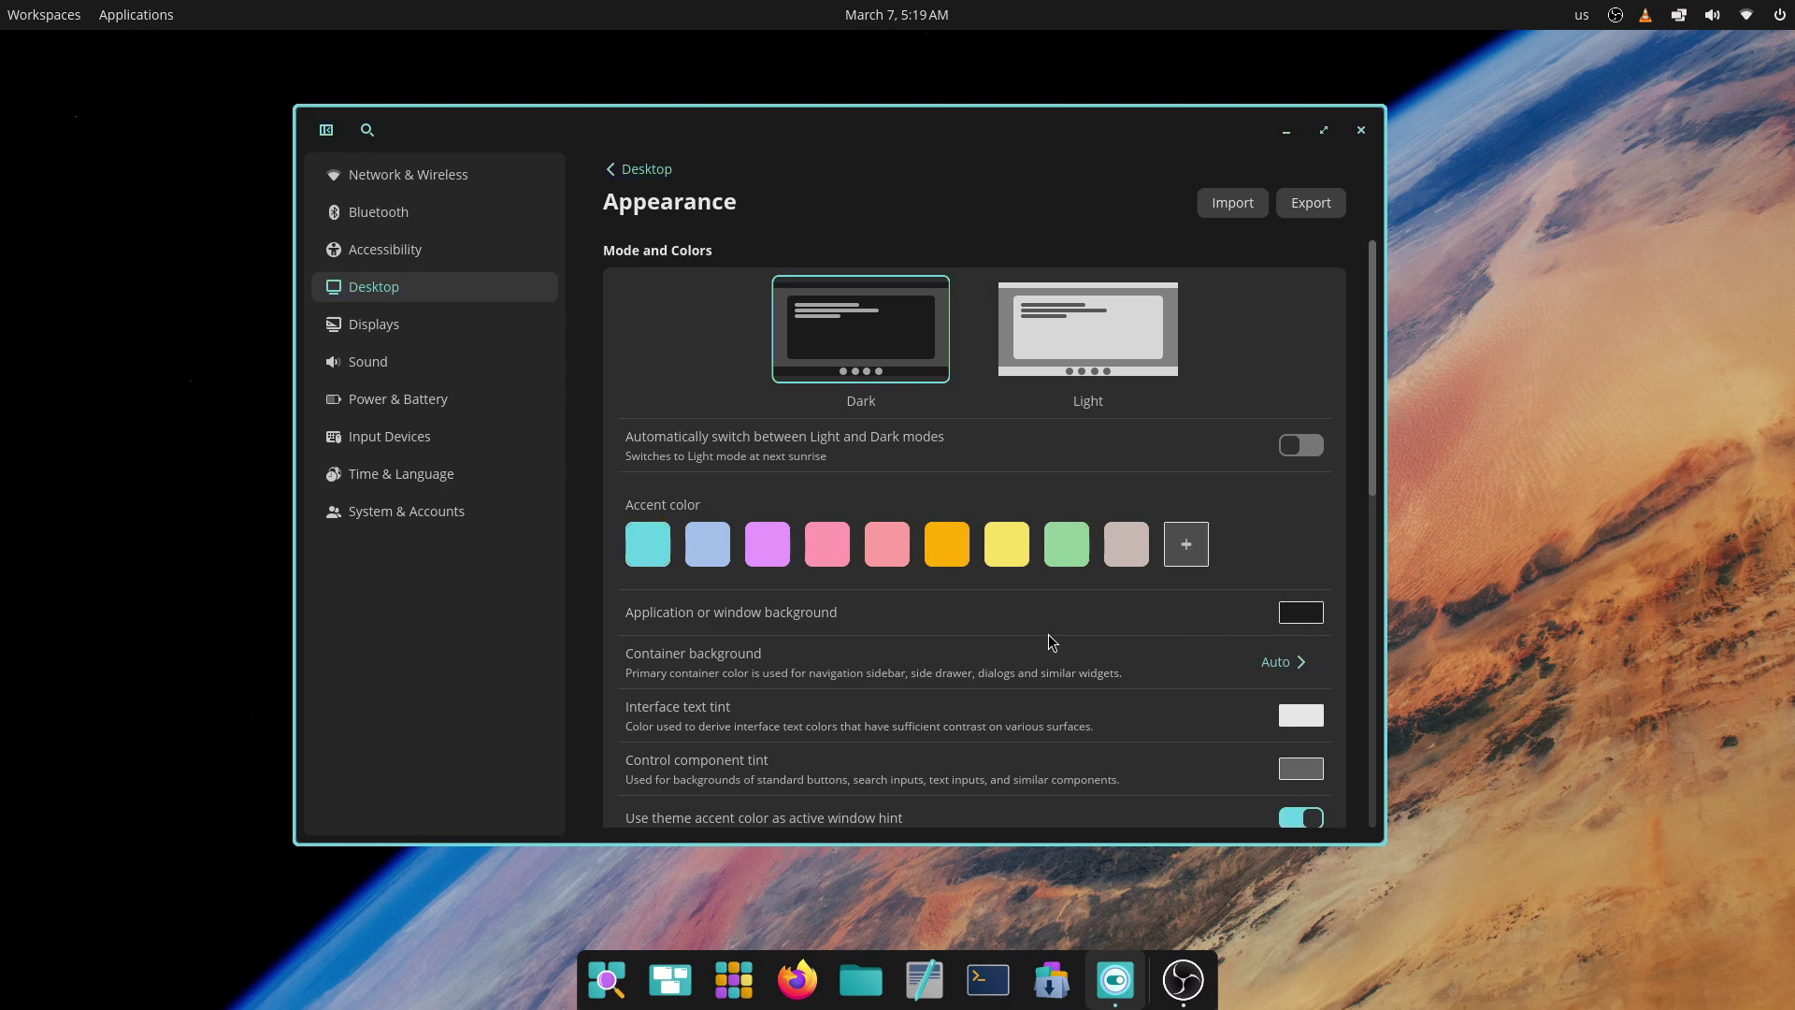
{"action": "scroll", "coordinate": [1050, 642], "scroll_direction": "down", "scroll_amount": 2}
{"action": "left_click", "coordinate": [1290, 501]}
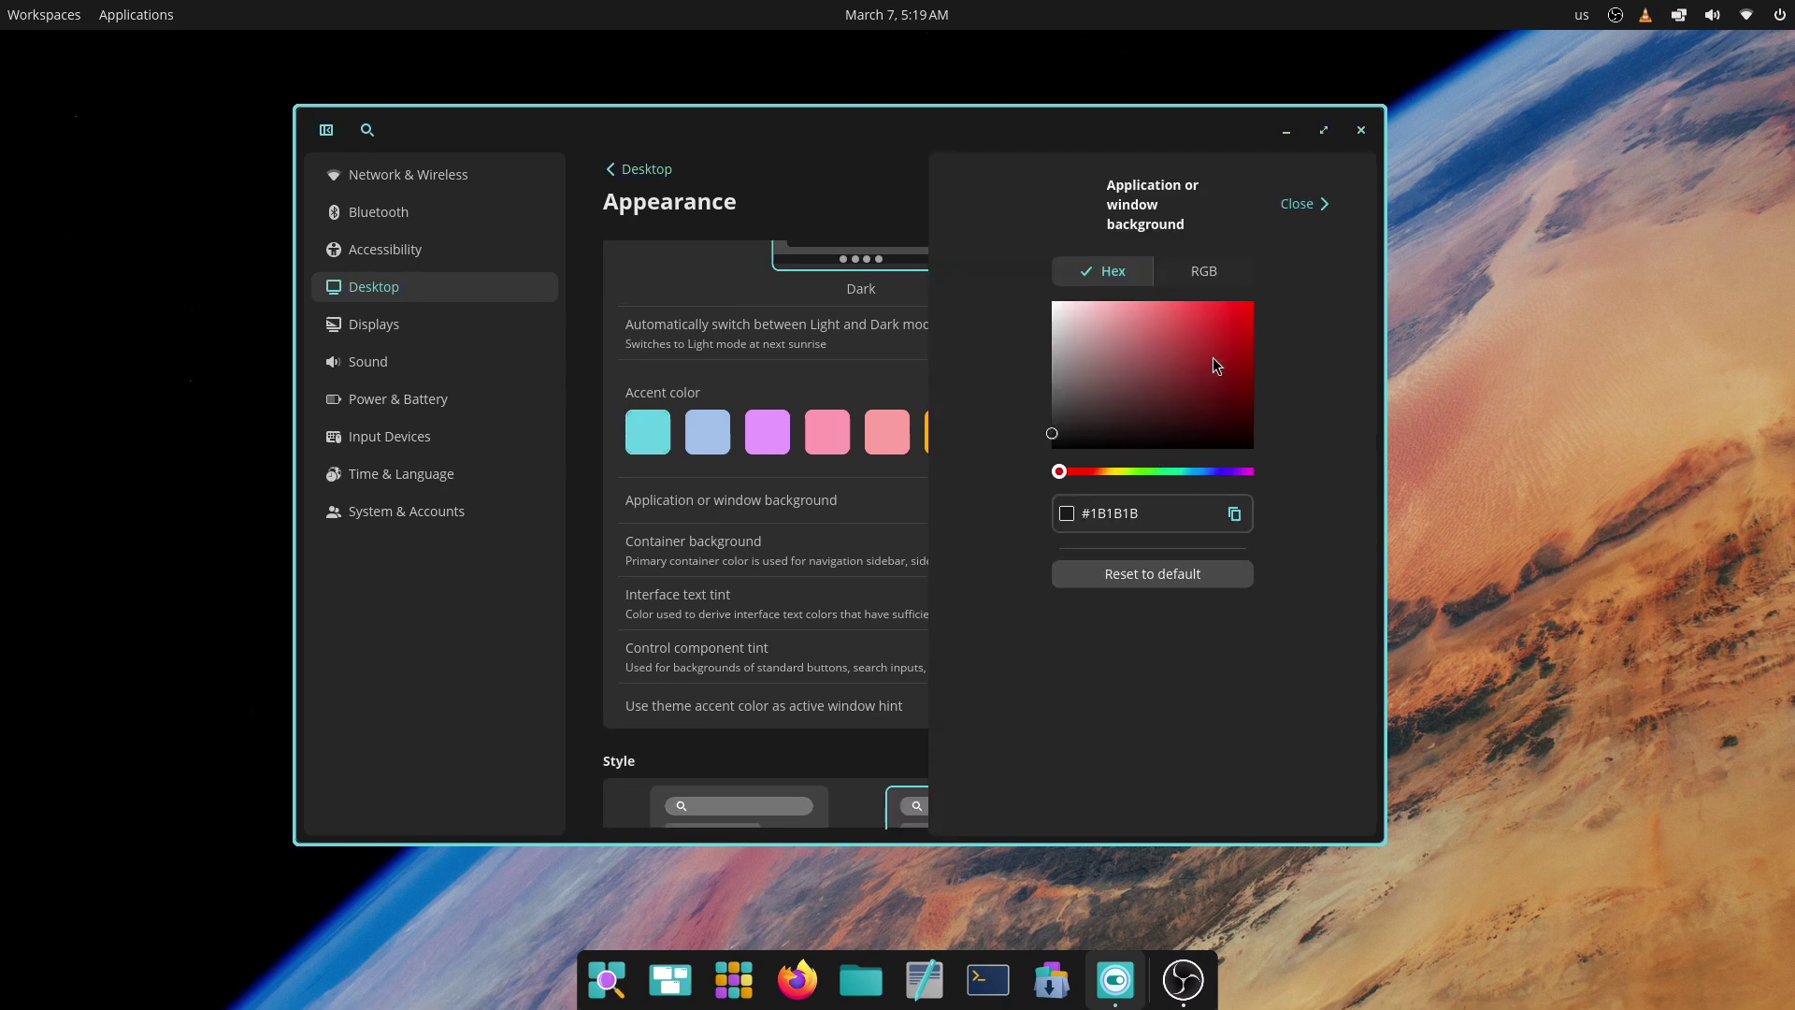
Step: Set the window background to dark red, then reset it to default
{"action": "left_click_drag", "start_coordinate": [1222, 364], "coordinate": [1224, 360]}
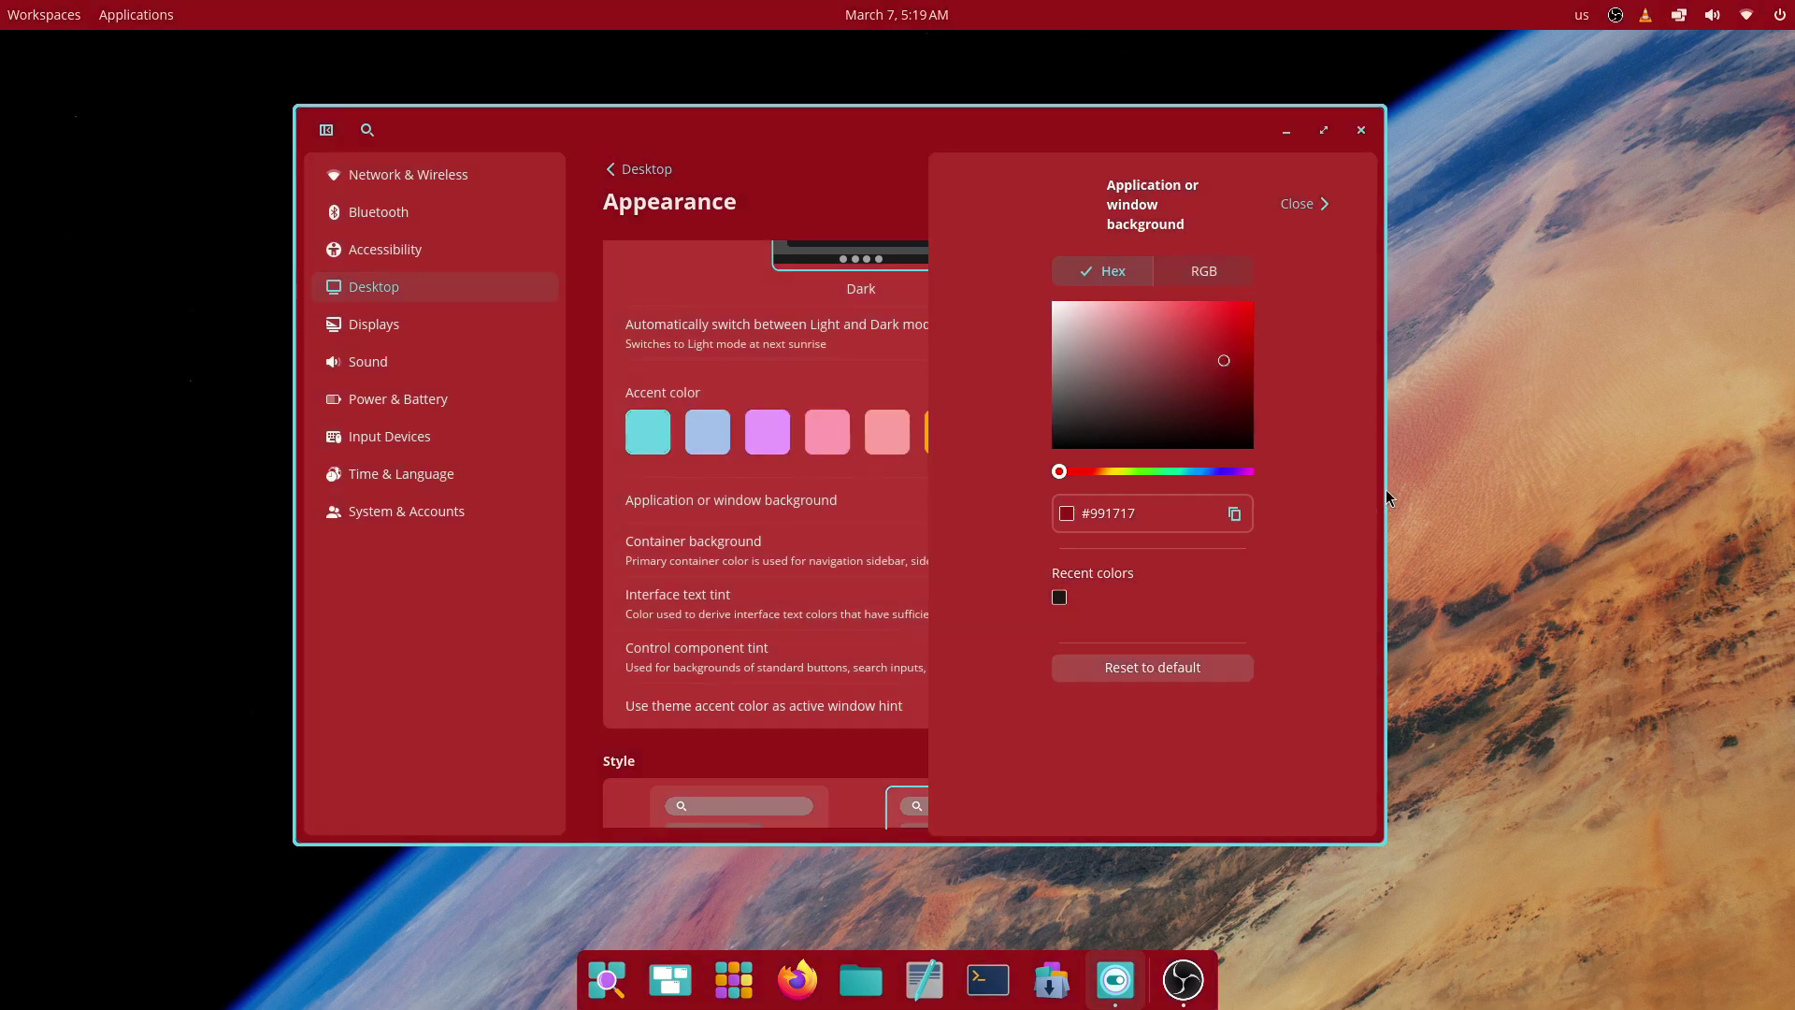
{"action": "left_click", "coordinate": [1300, 204]}
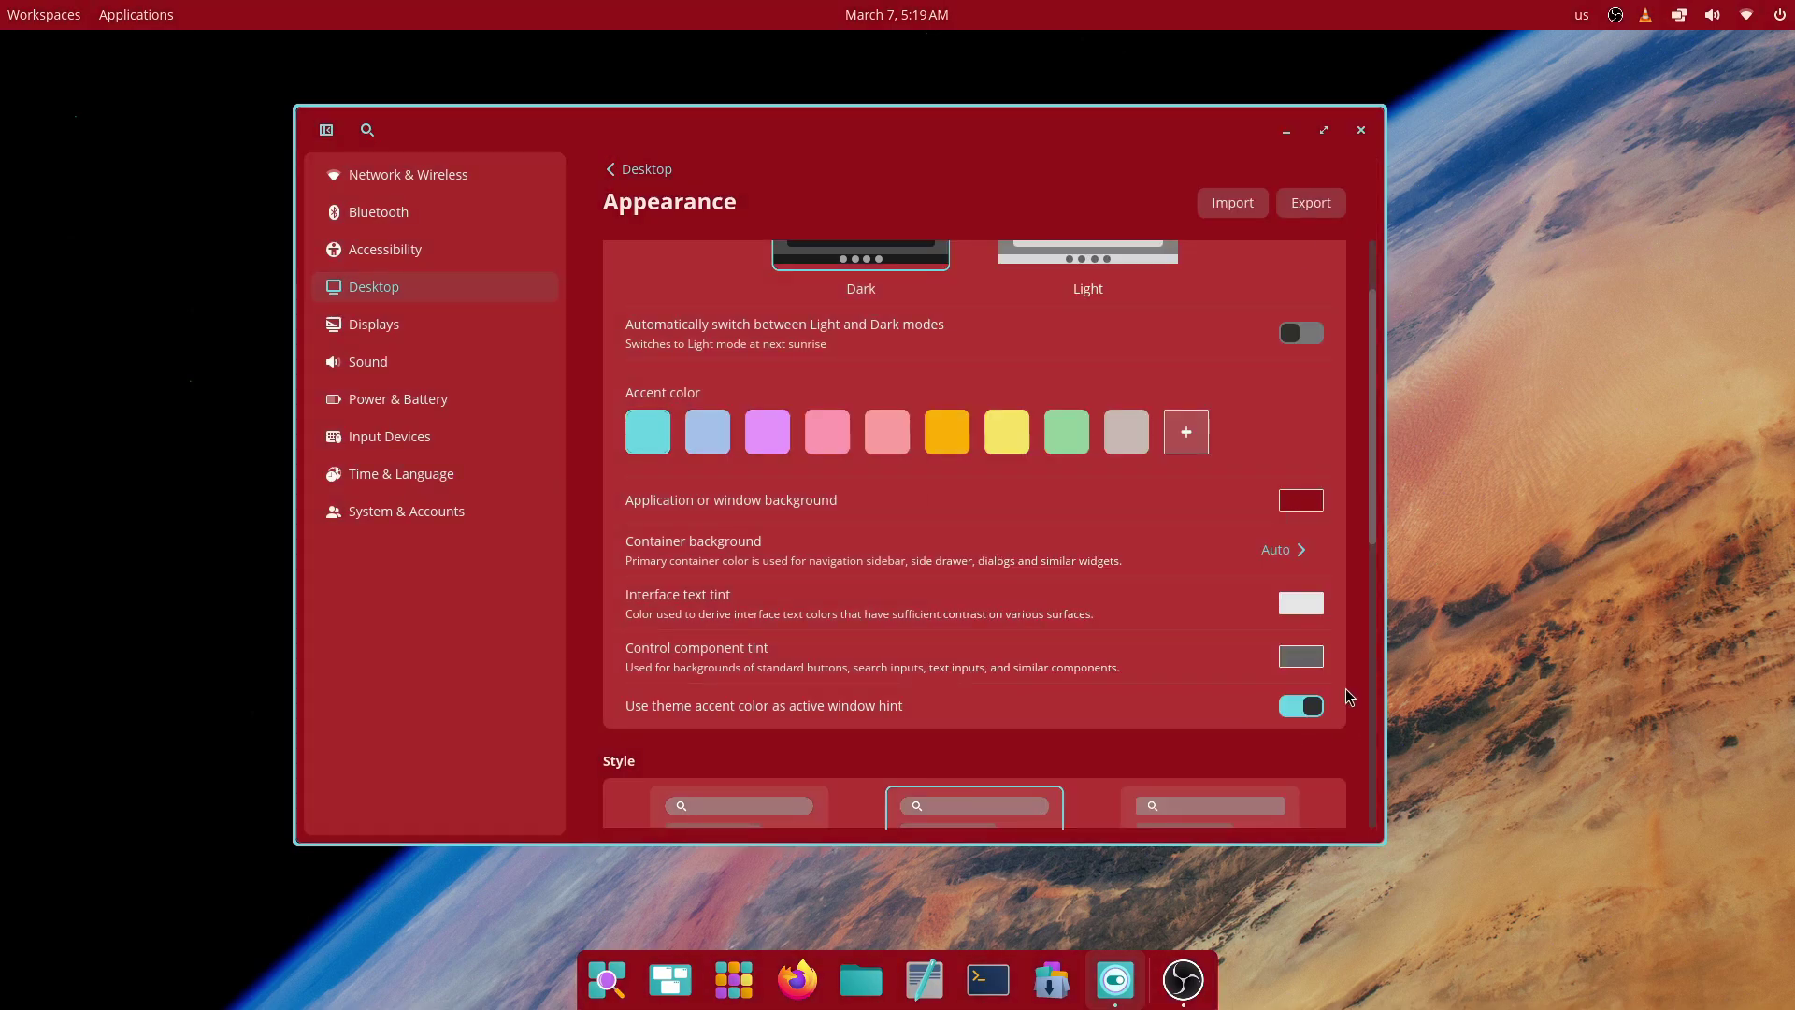
{"action": "left_click", "coordinate": [1303, 501]}
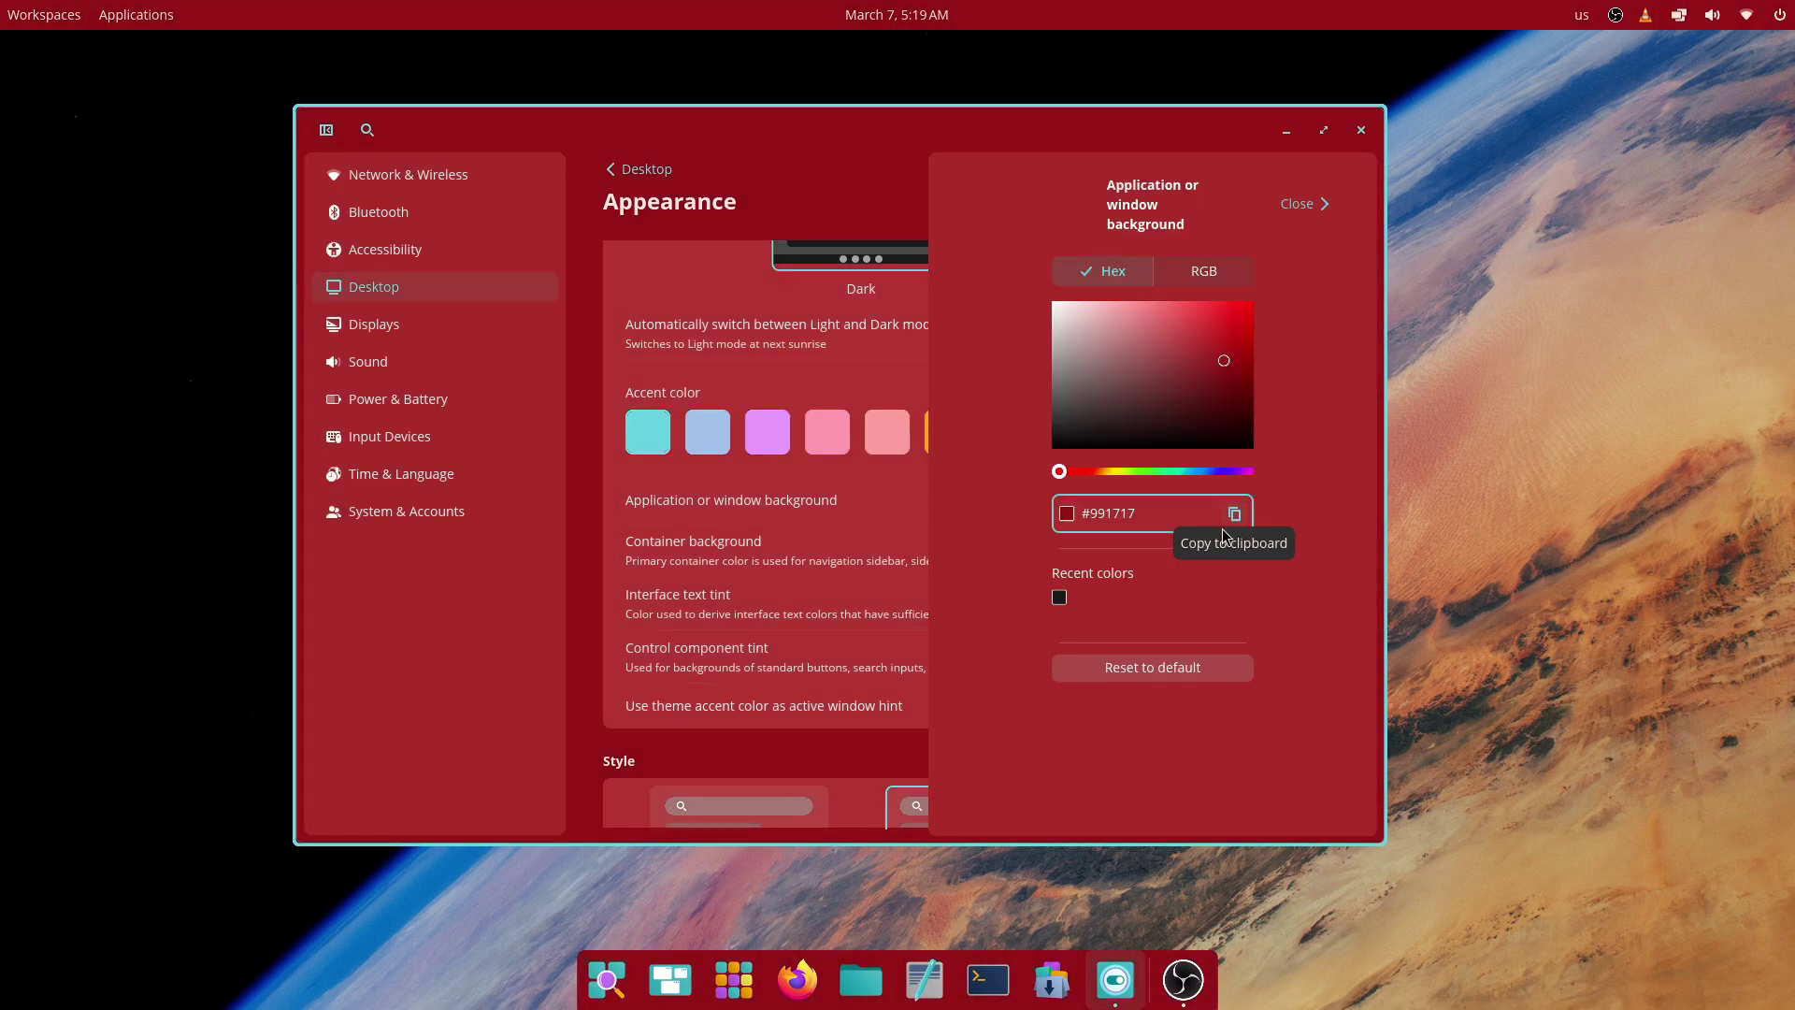
{"action": "left_click", "coordinate": [1169, 666]}
Step: View the container background editor, then try Round and settle on Slightly round style
{"action": "scroll", "coordinate": [870, 561], "scroll_direction": "down", "scroll_amount": 2}
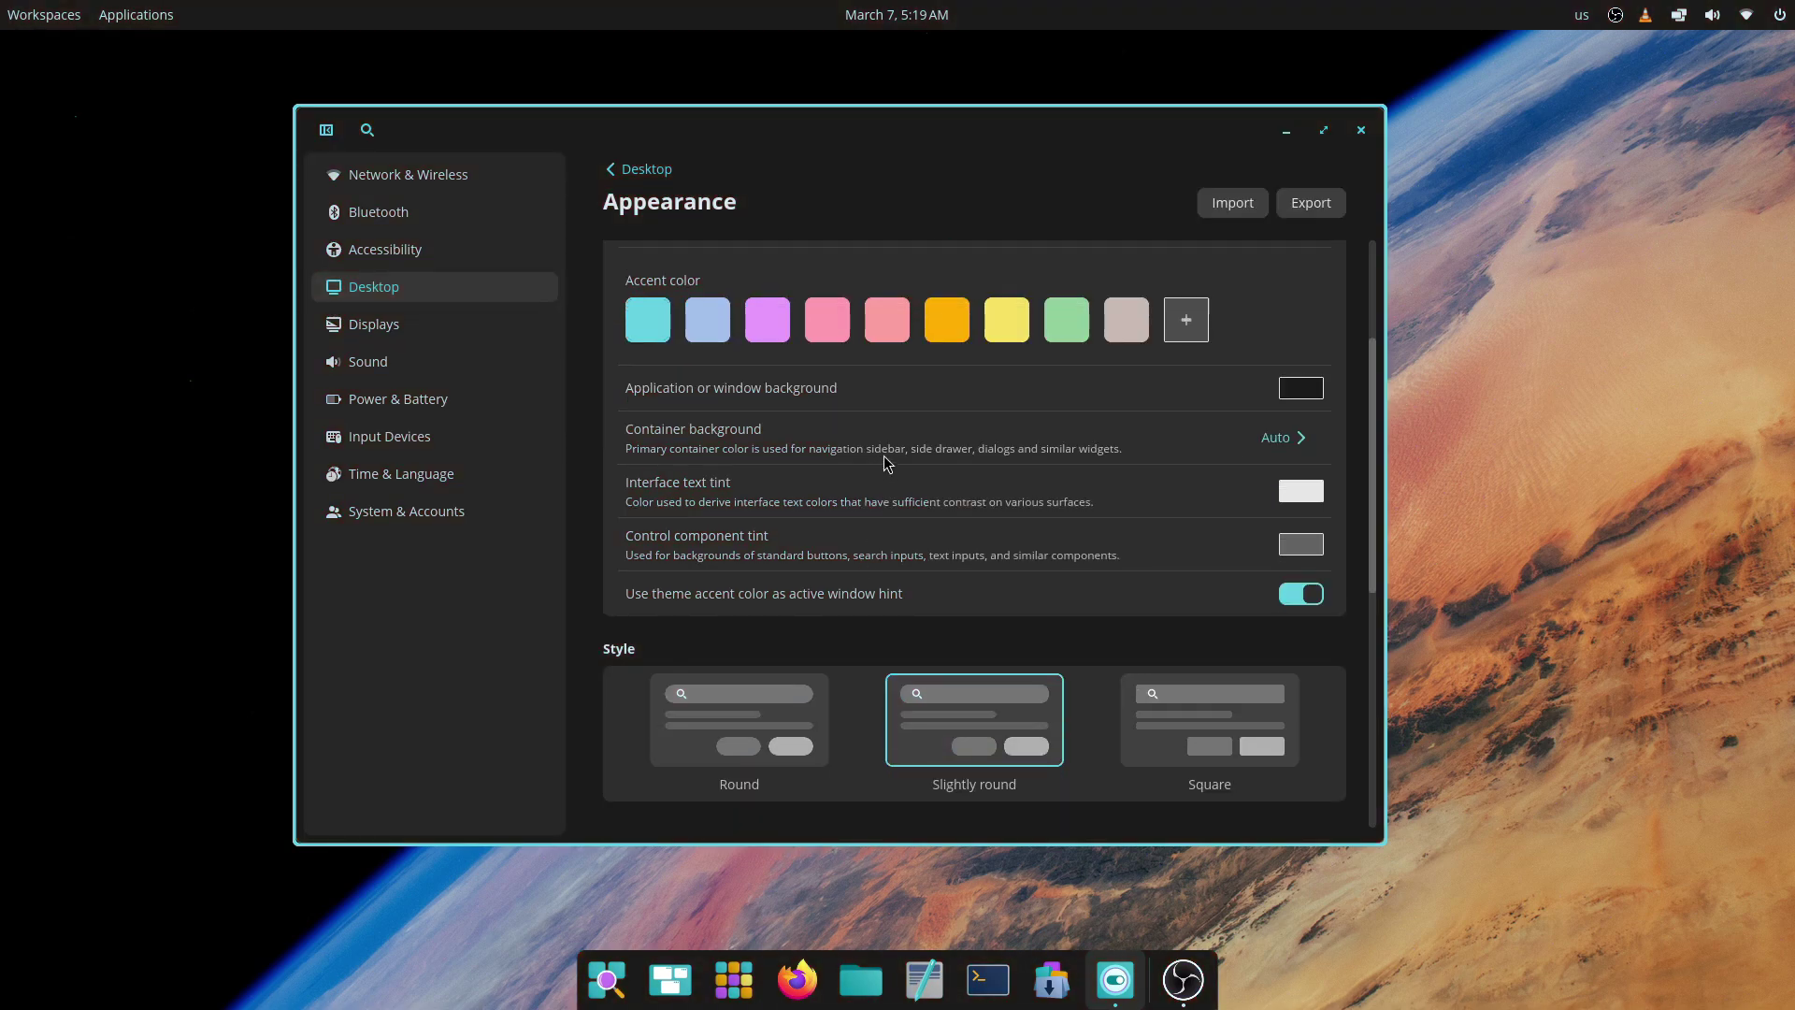
{"action": "left_click", "coordinate": [1273, 438]}
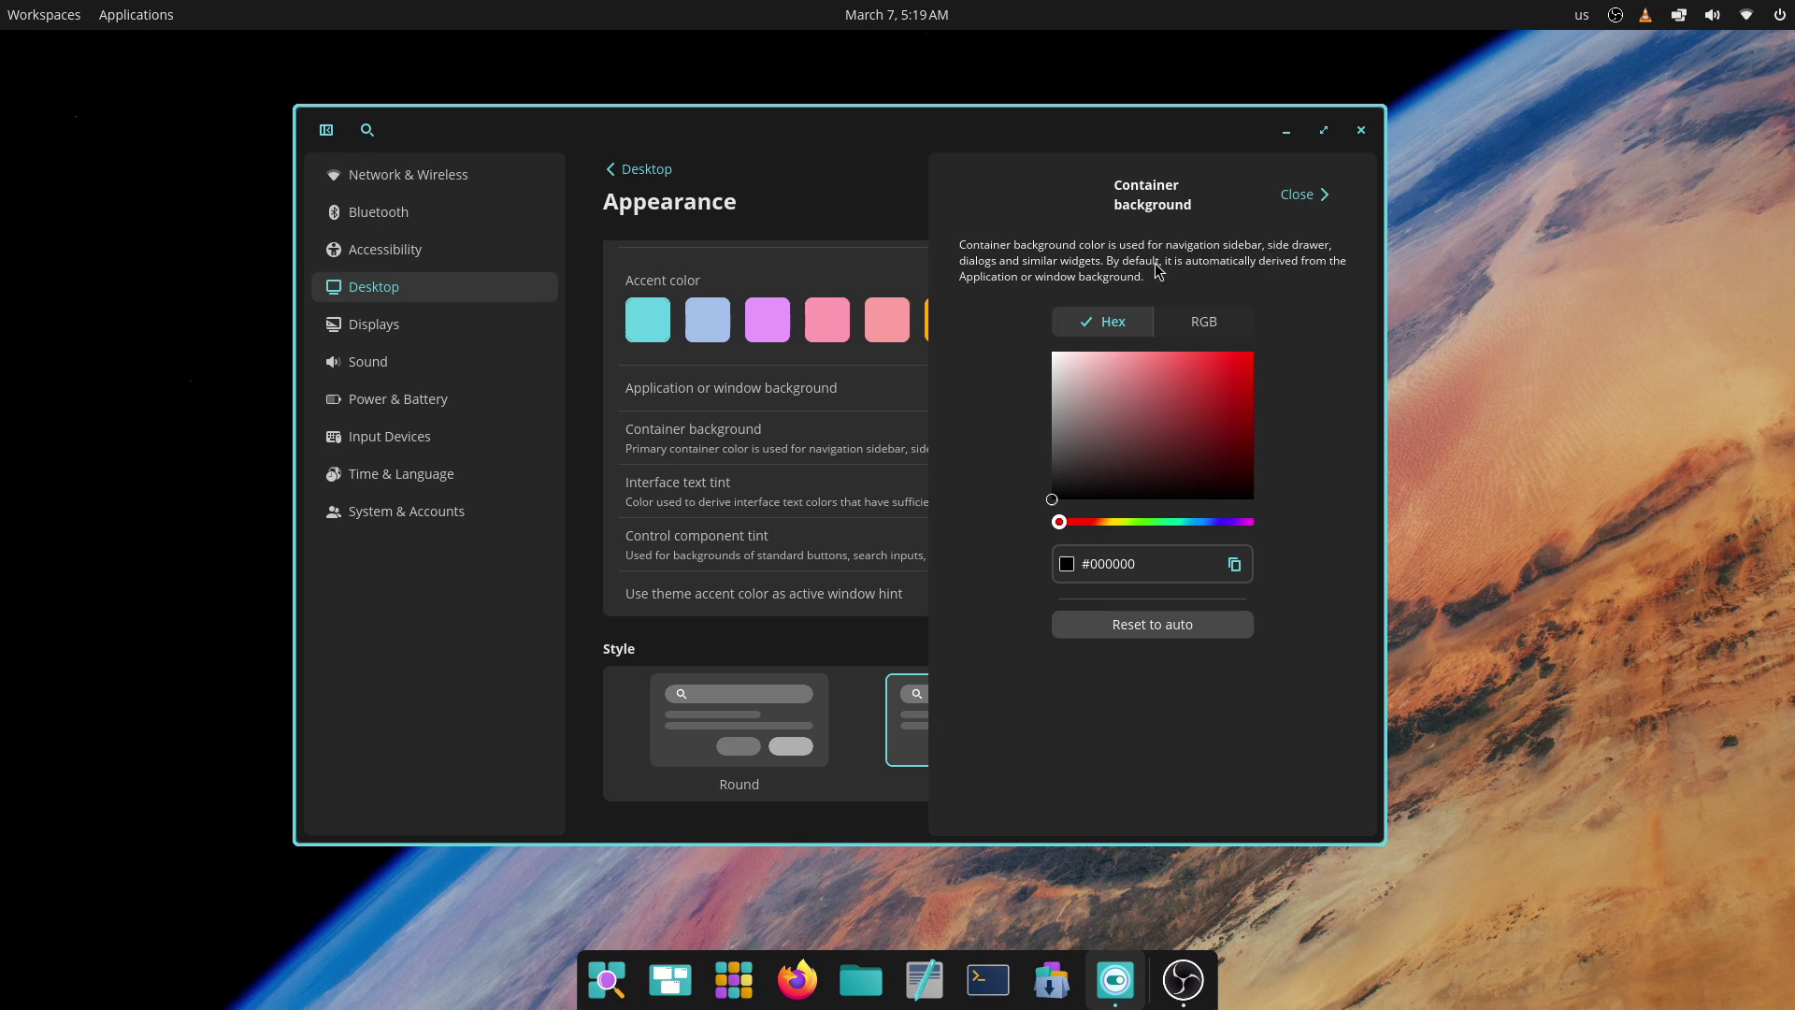
{"action": "left_click", "coordinate": [1318, 195]}
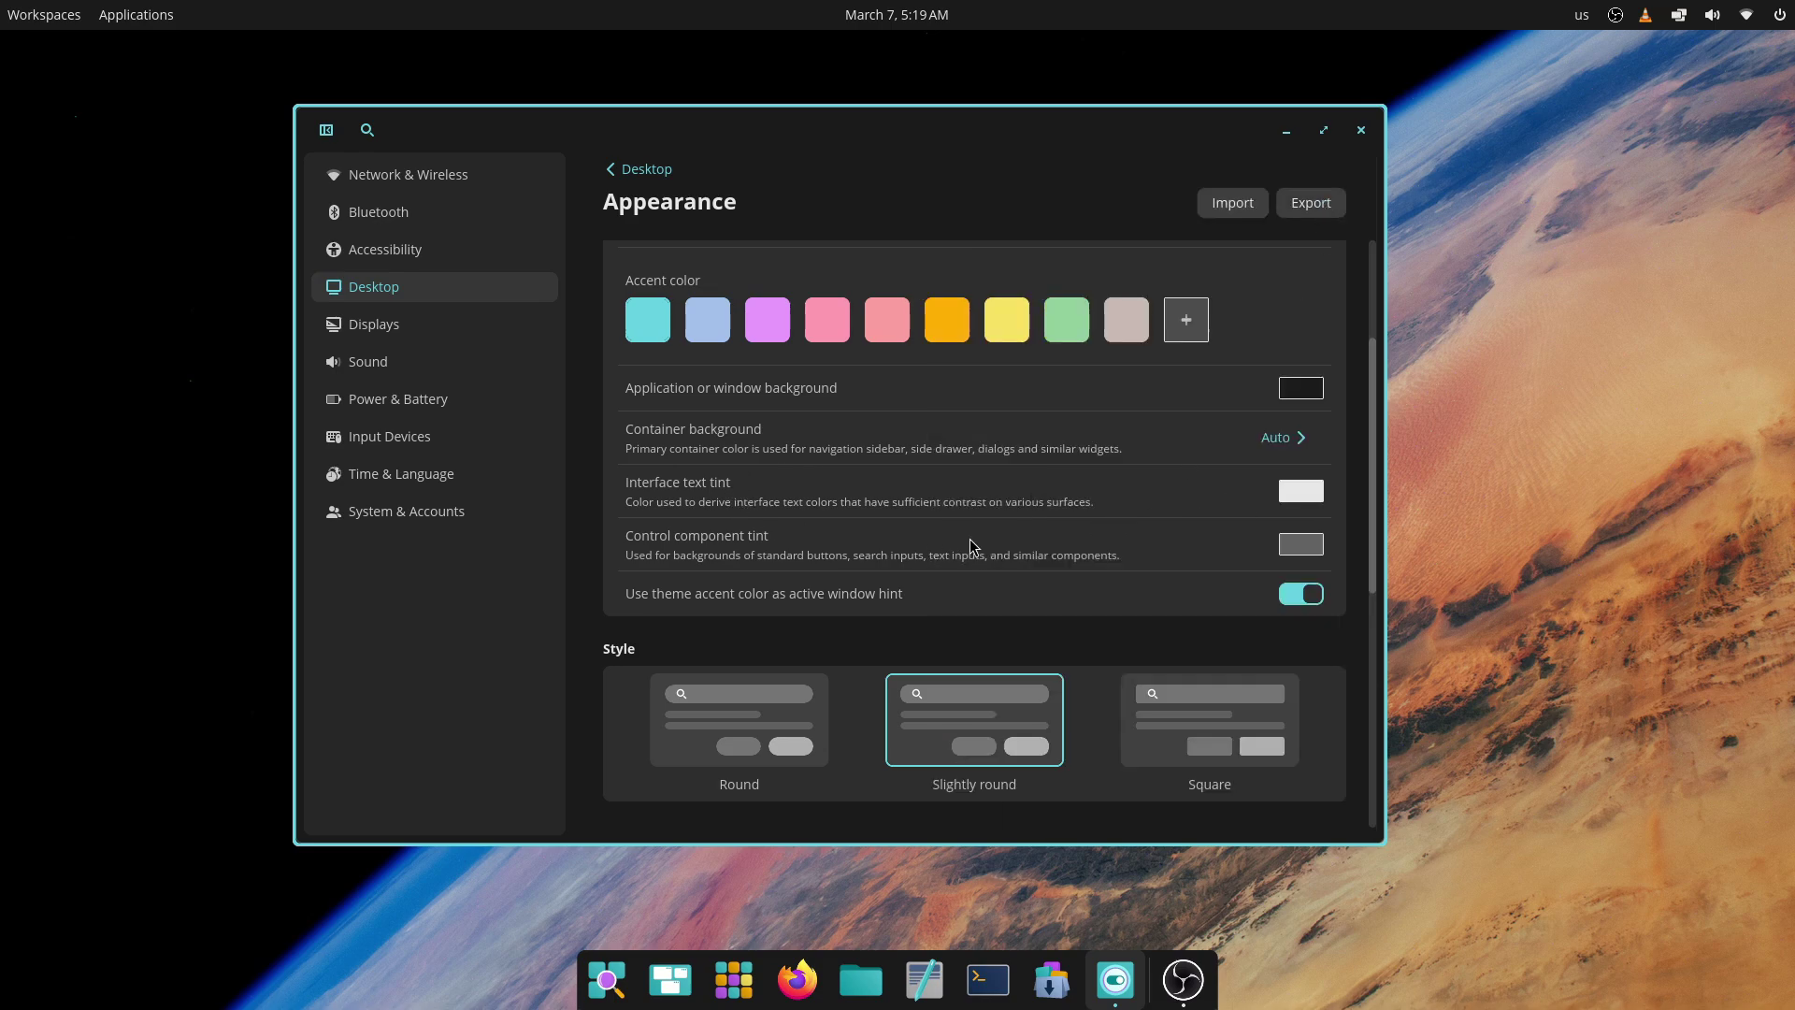
{"action": "scroll", "coordinate": [1020, 546], "scroll_direction": "down", "scroll_amount": 3}
{"action": "left_click", "coordinate": [692, 599]}
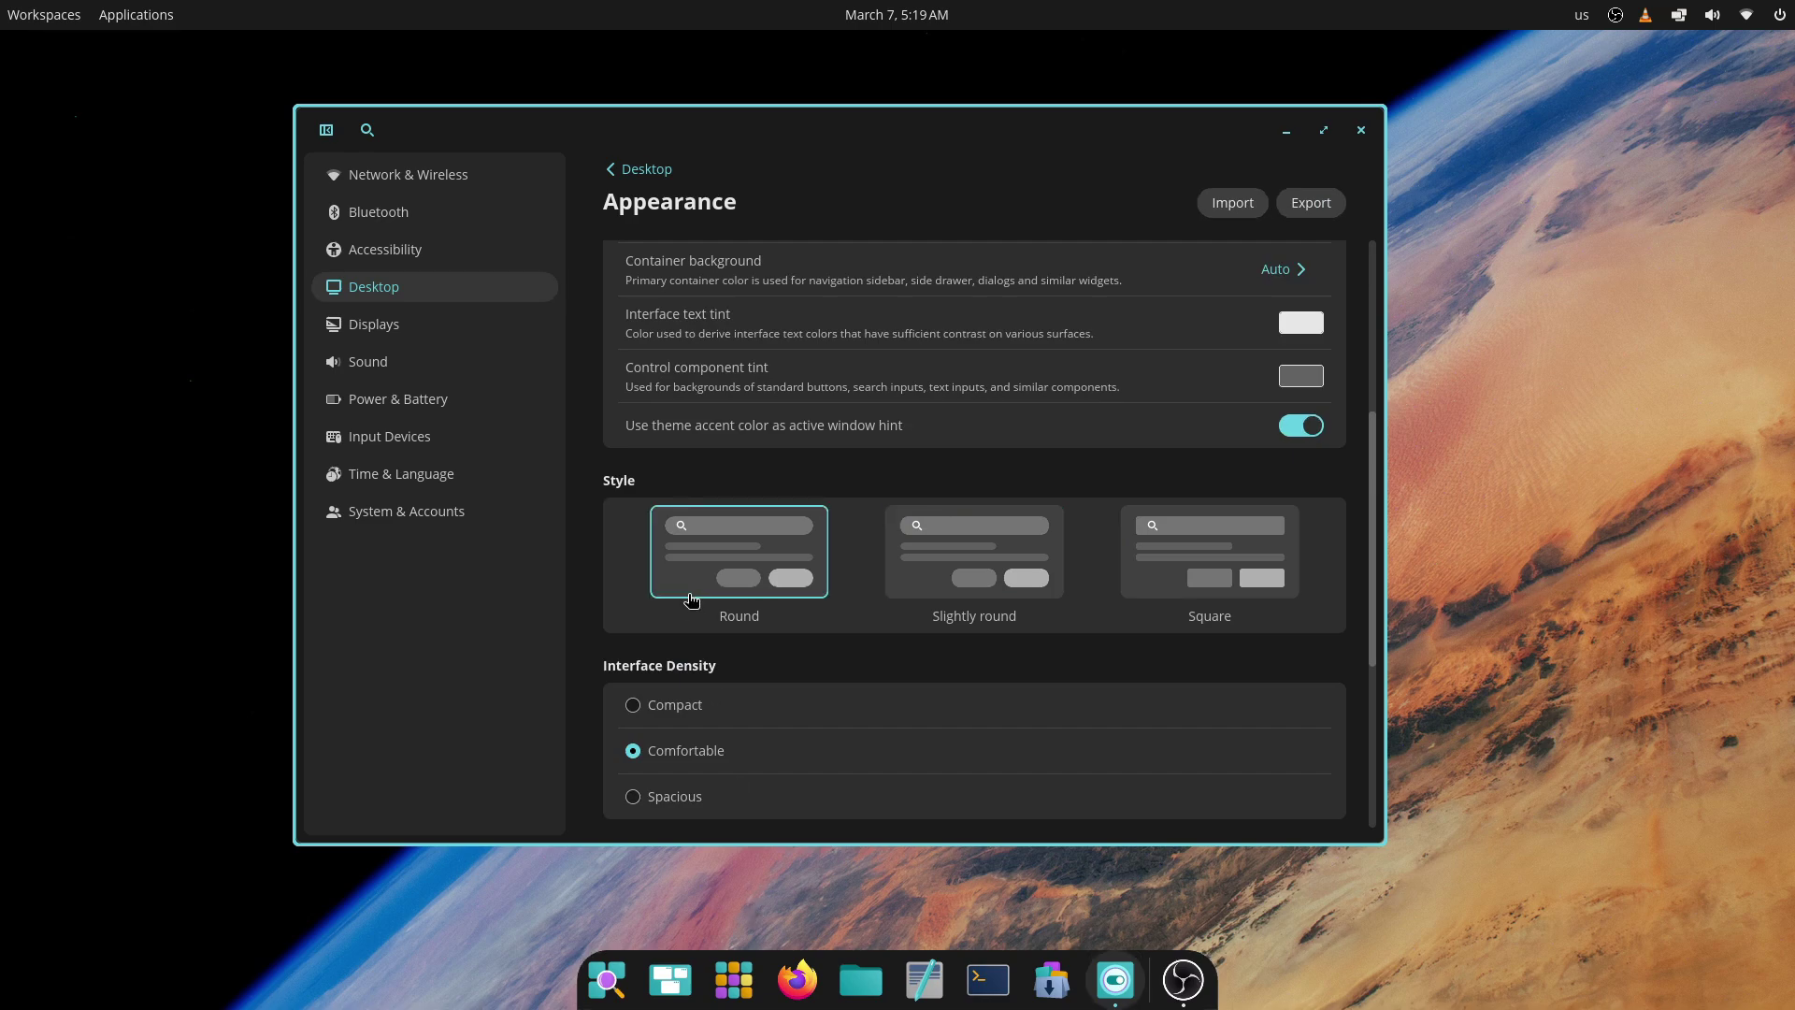
{"action": "left_click", "coordinate": [1028, 601]}
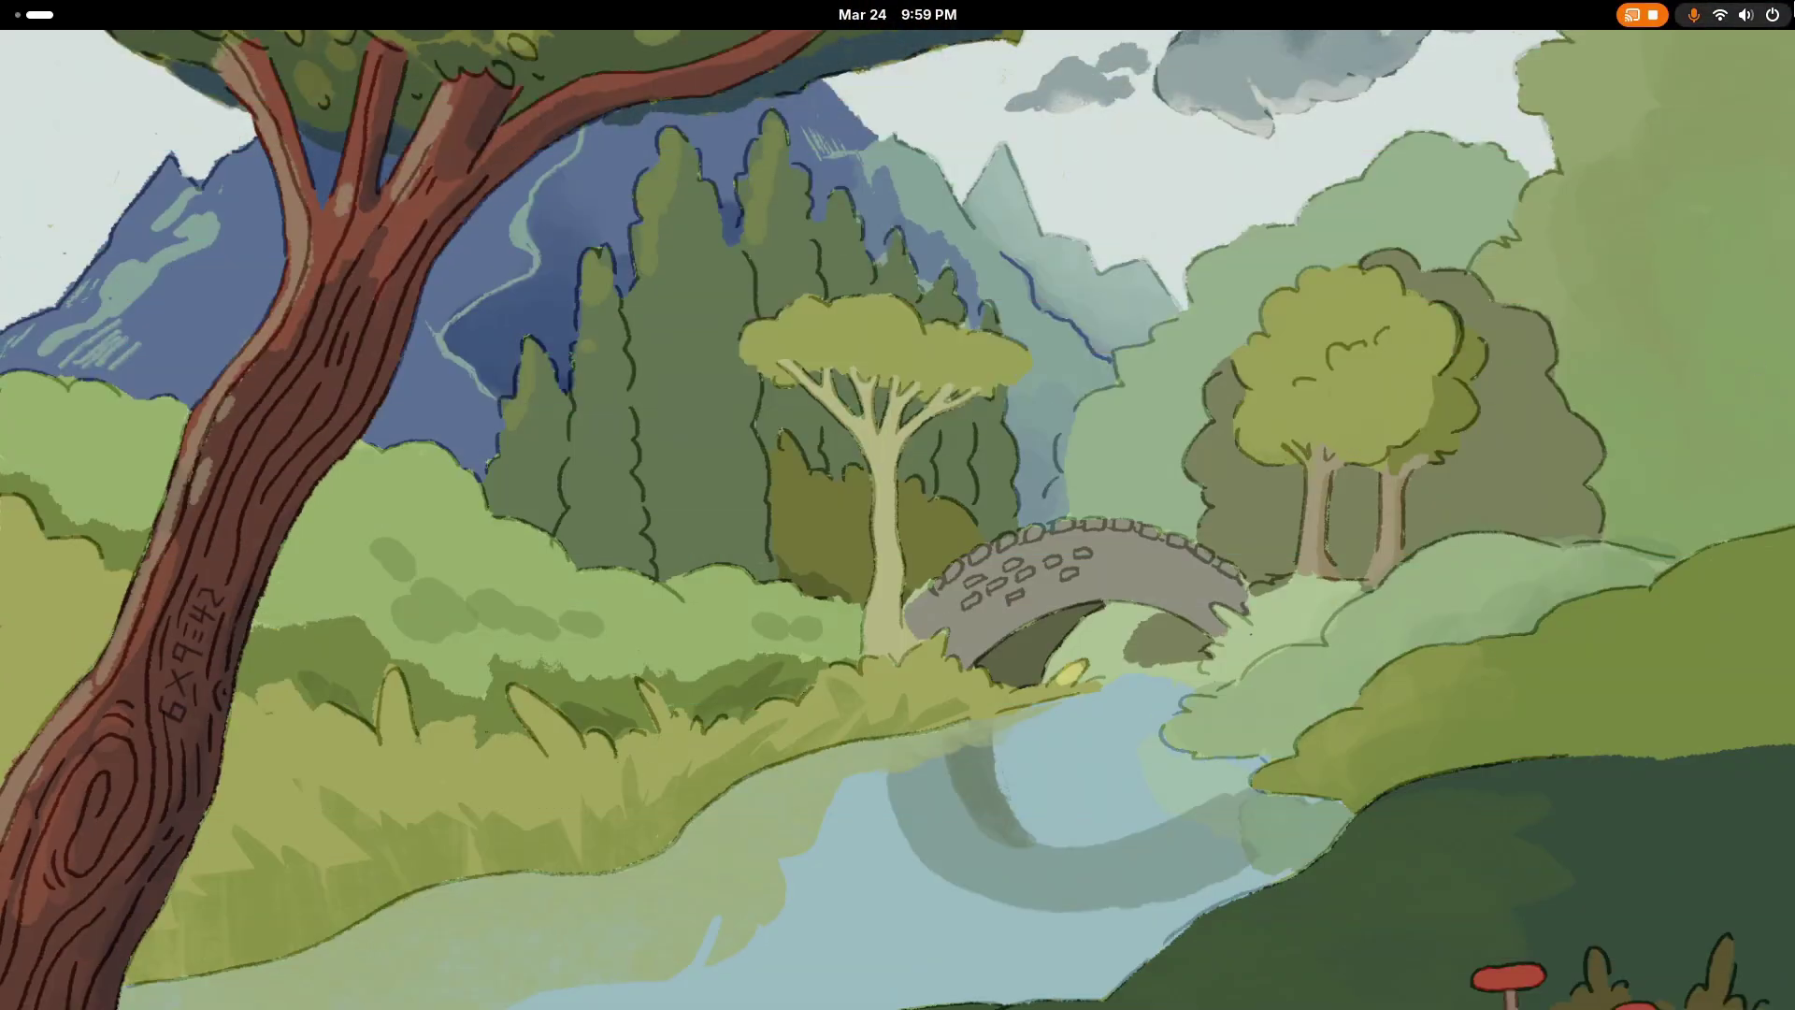
Step: Open Settings > Wellbeing and disable then re-enable screen time recording
{"action": "key", "text": "super+s"}
{"action": "left_click", "coordinate": [1496, 71]}
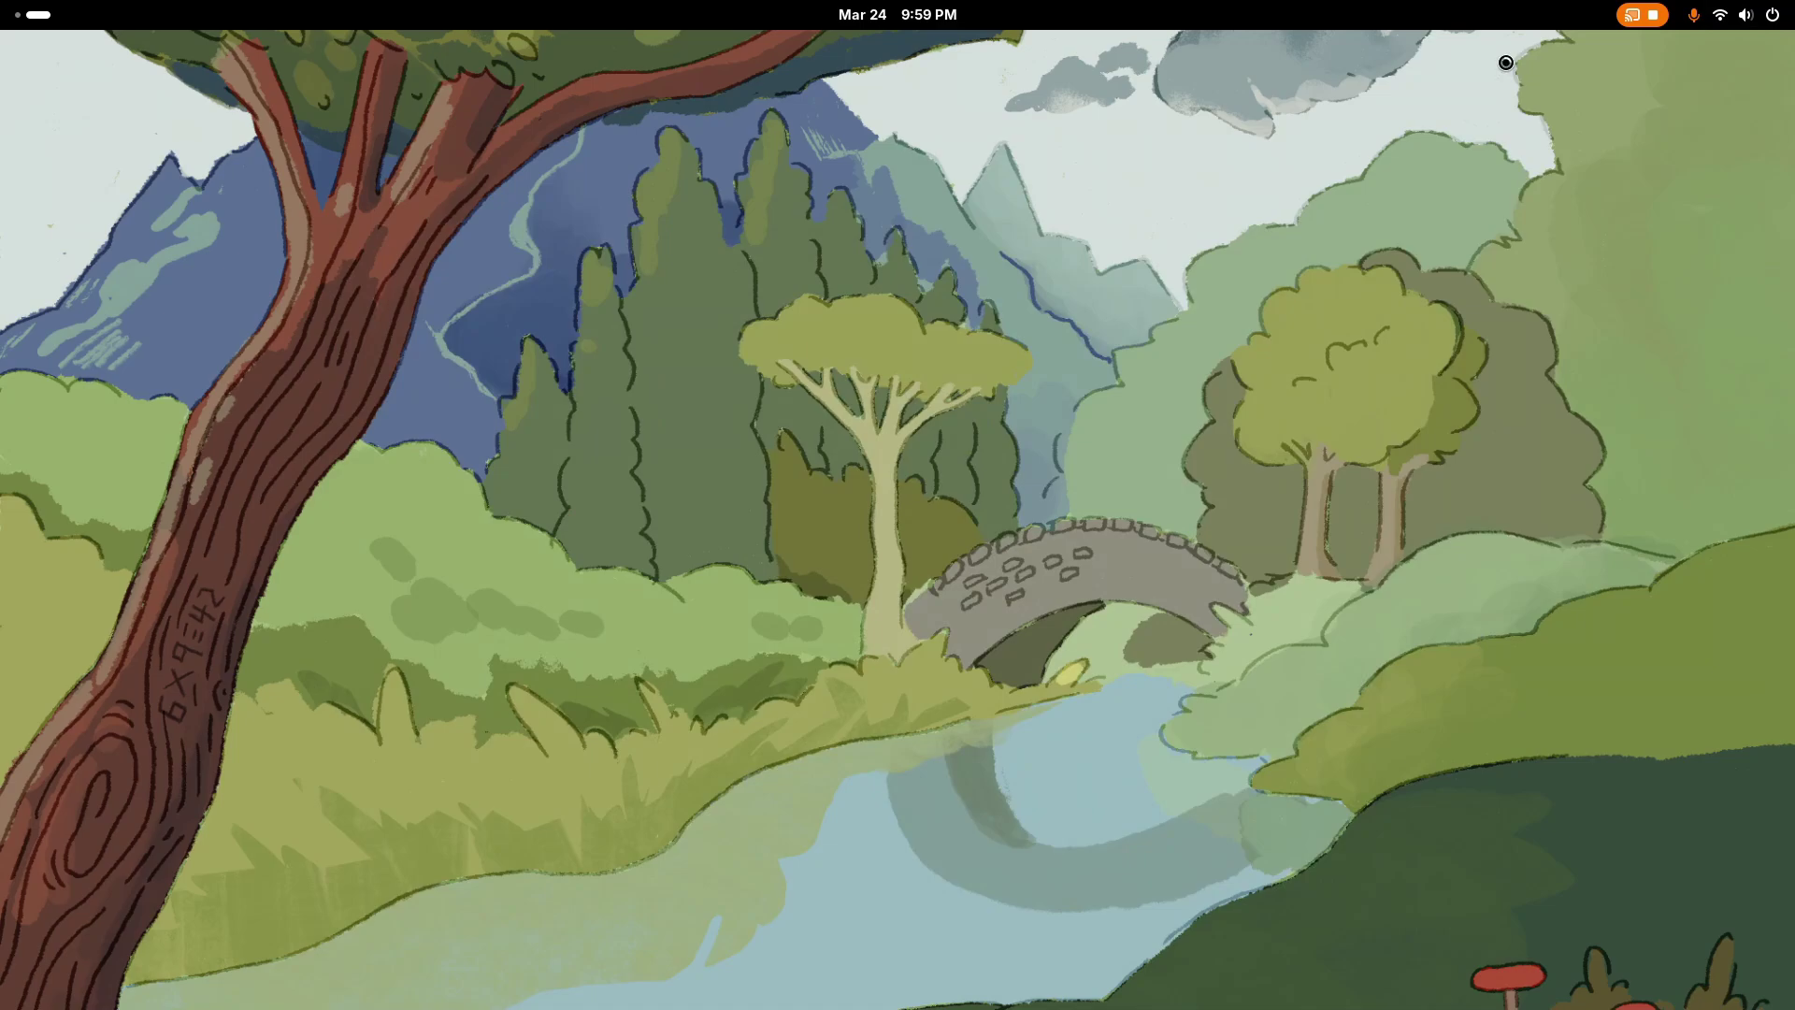
{"action": "scroll", "coordinate": [574, 571], "scroll_direction": "down", "scroll_amount": 3}
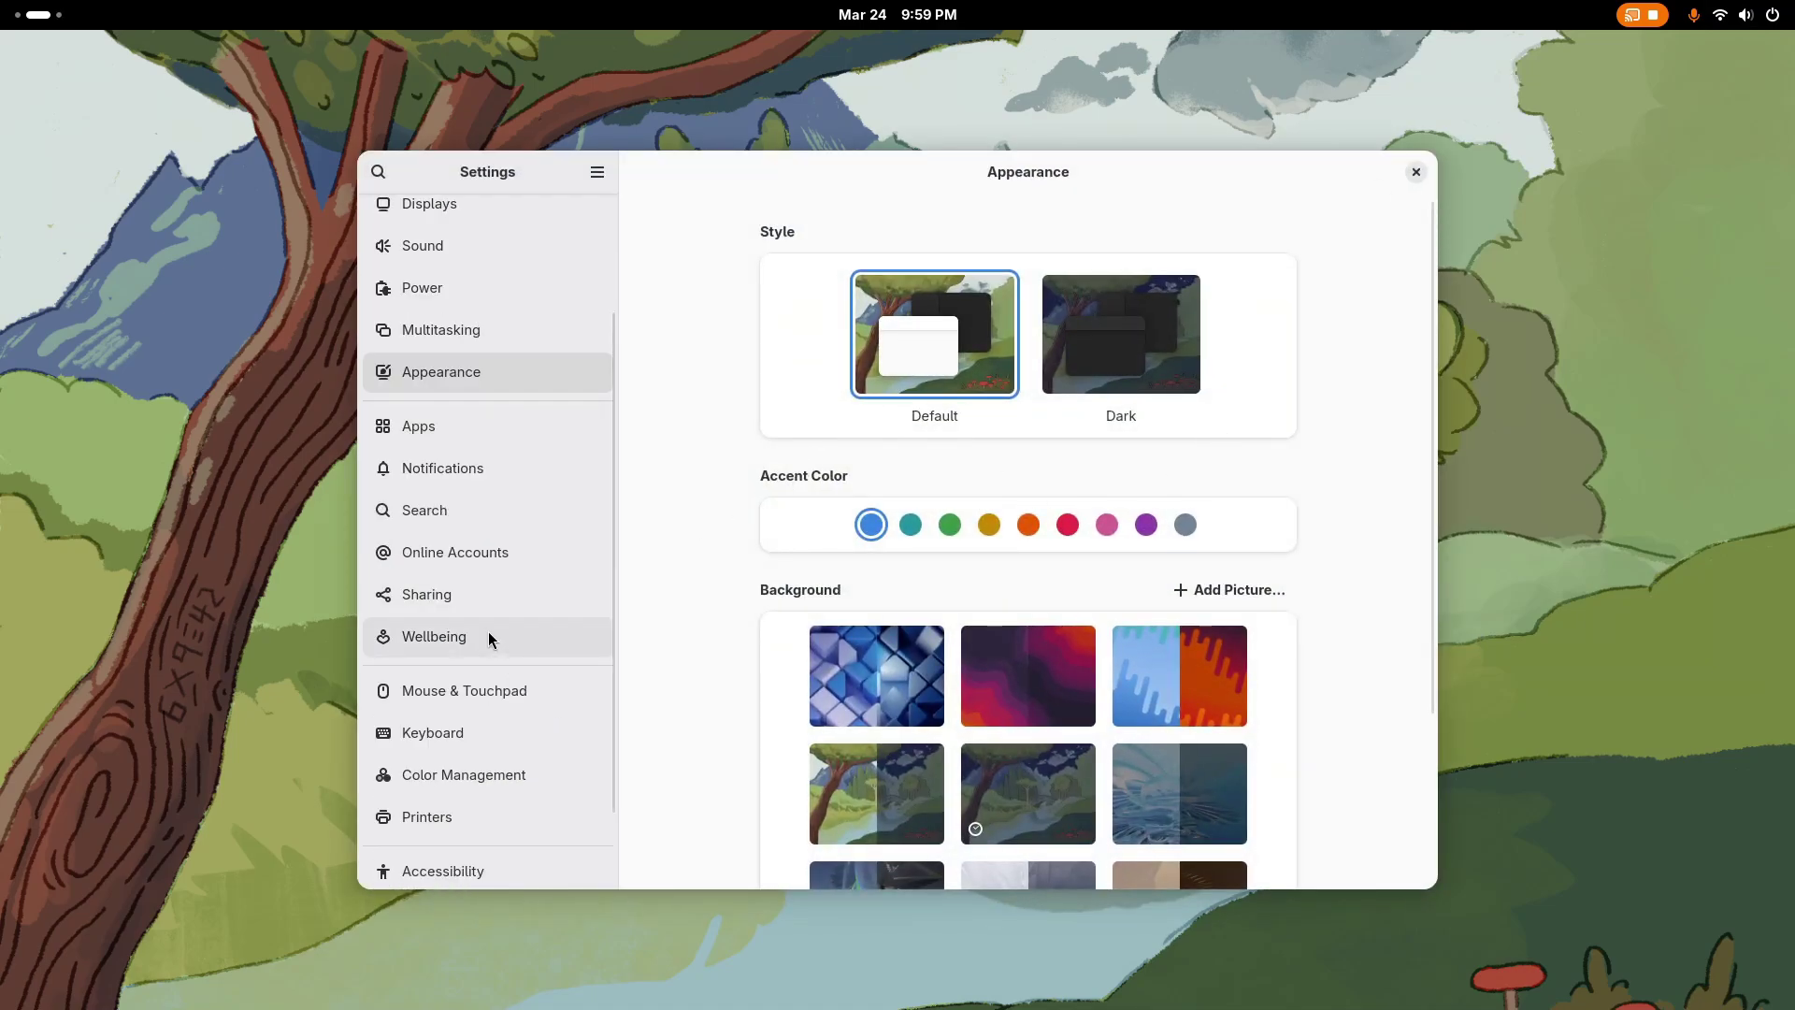
{"action": "left_click", "coordinate": [434, 636]}
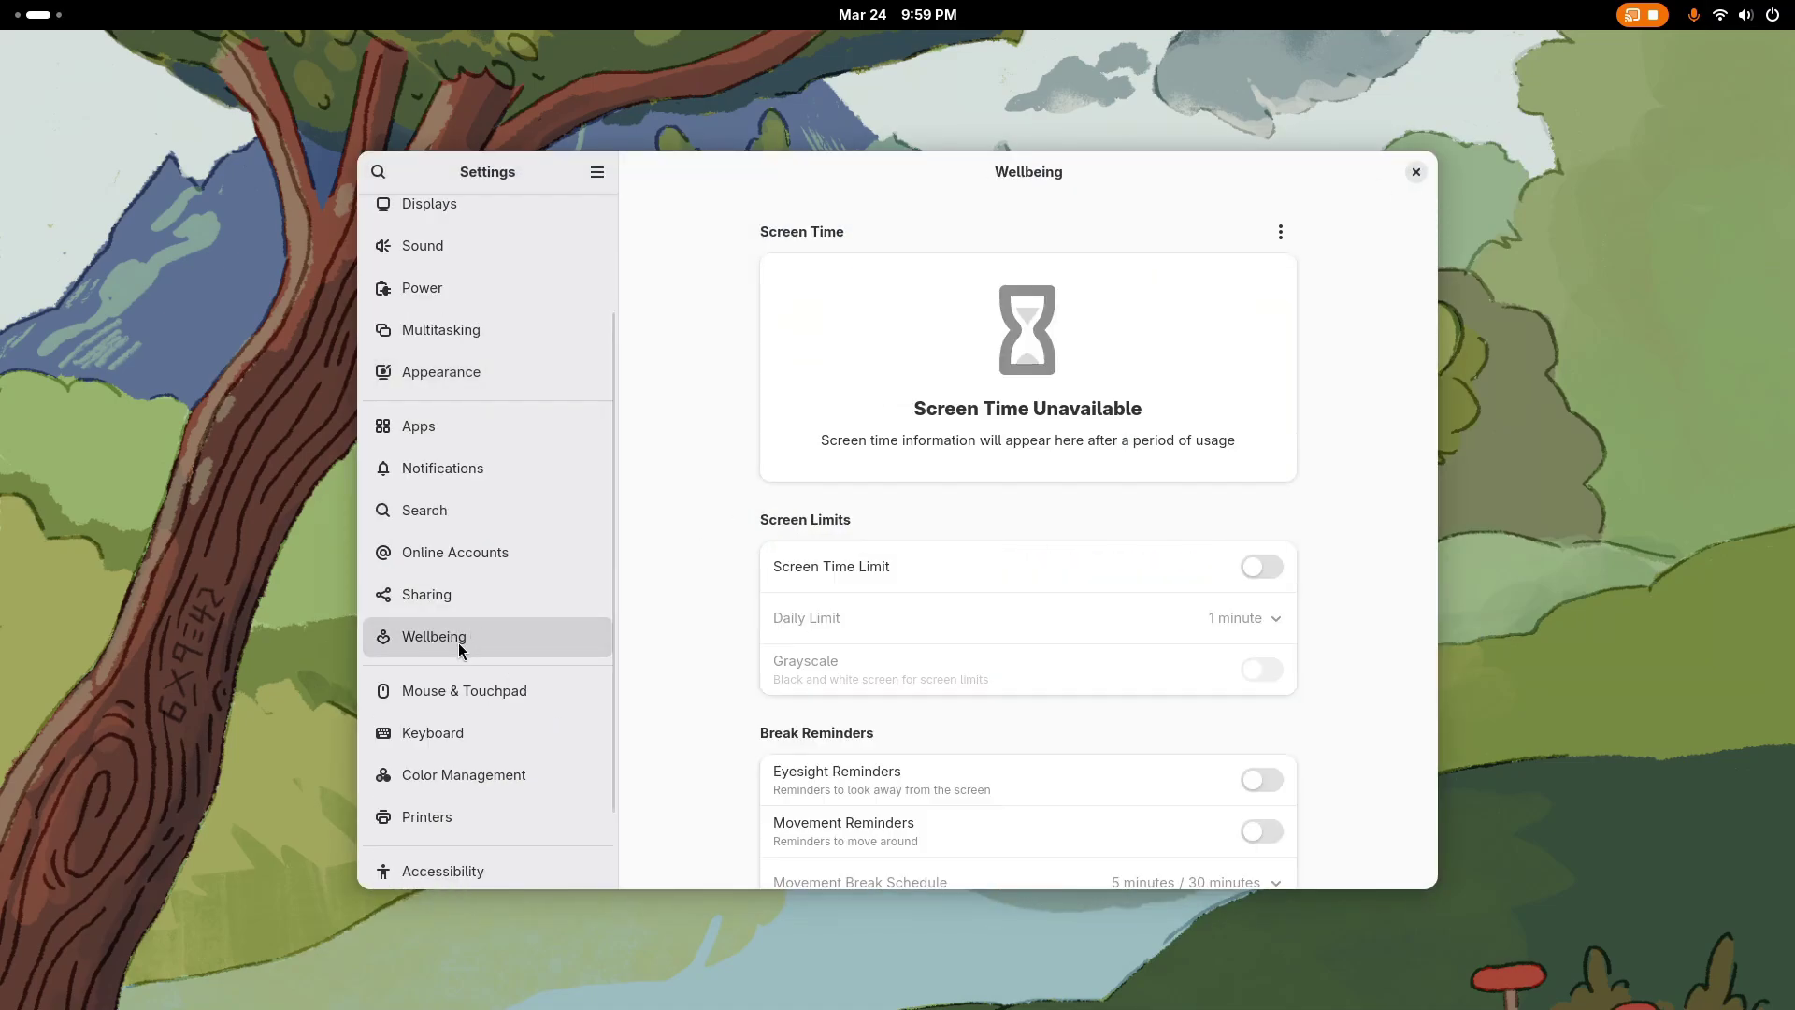
{"action": "left_click", "coordinate": [1281, 234]}
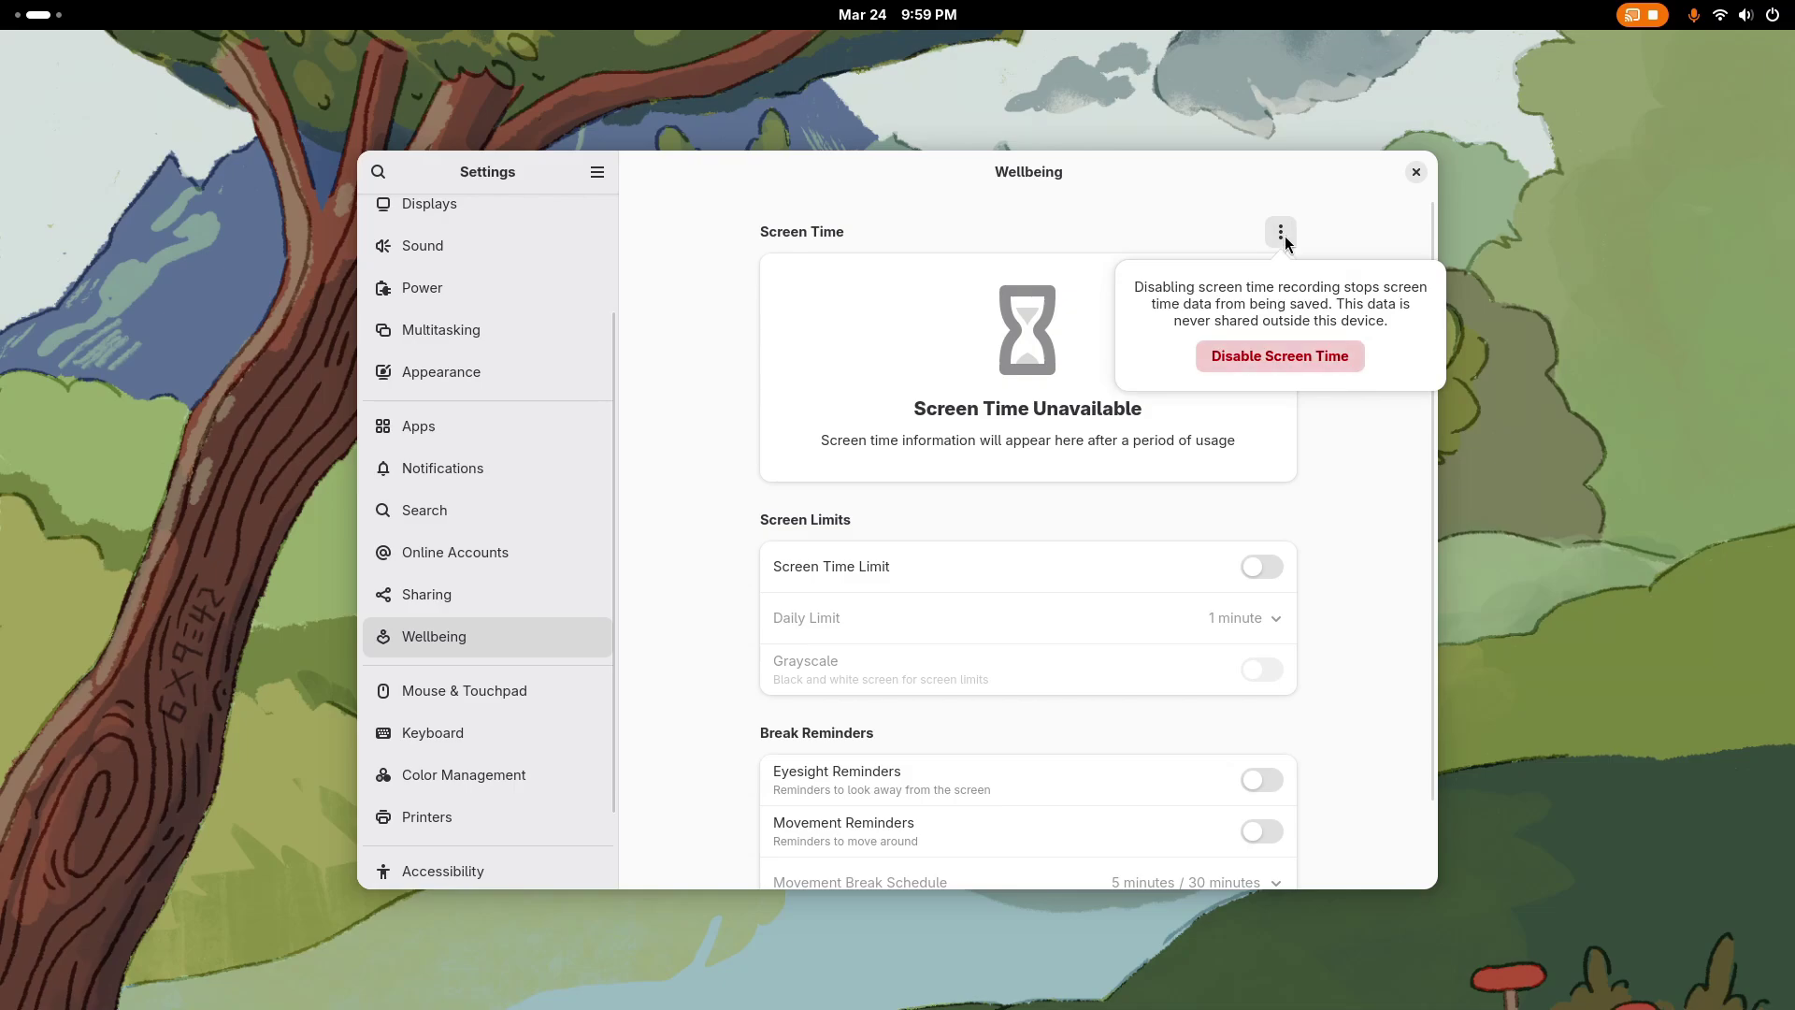
{"action": "left_click", "coordinate": [1281, 356]}
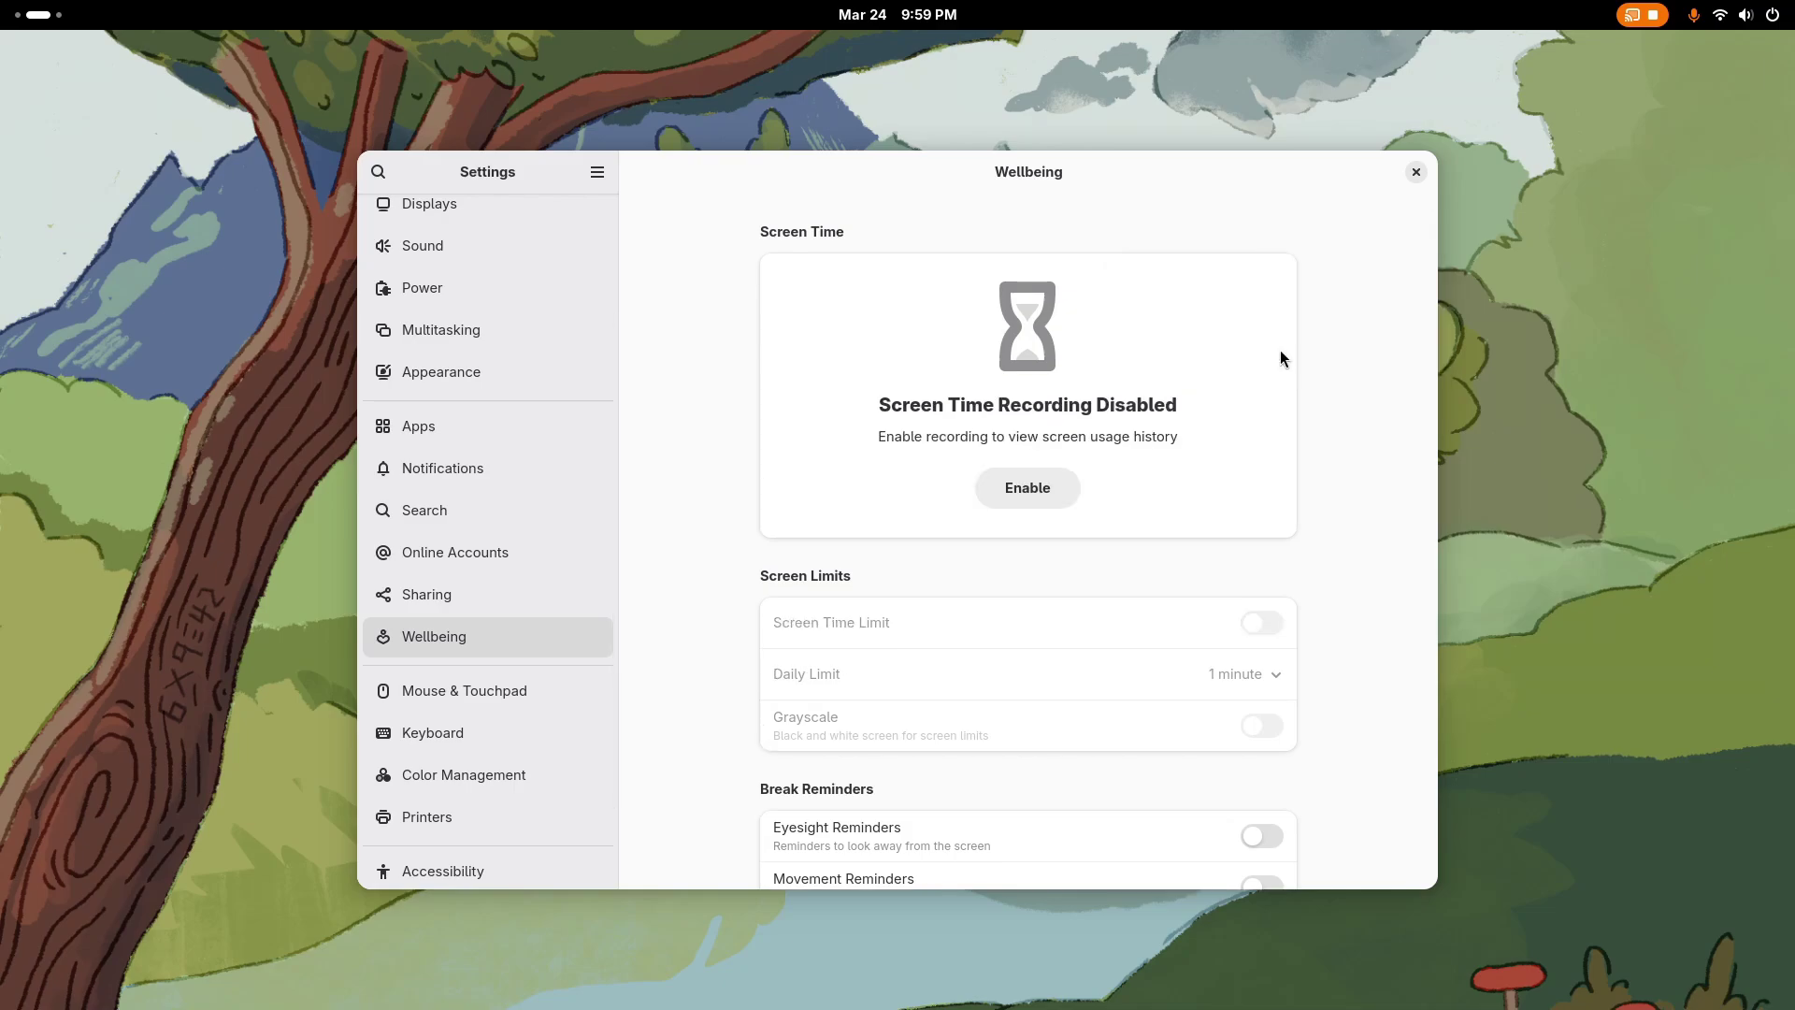
{"action": "left_click", "coordinate": [1055, 505]}
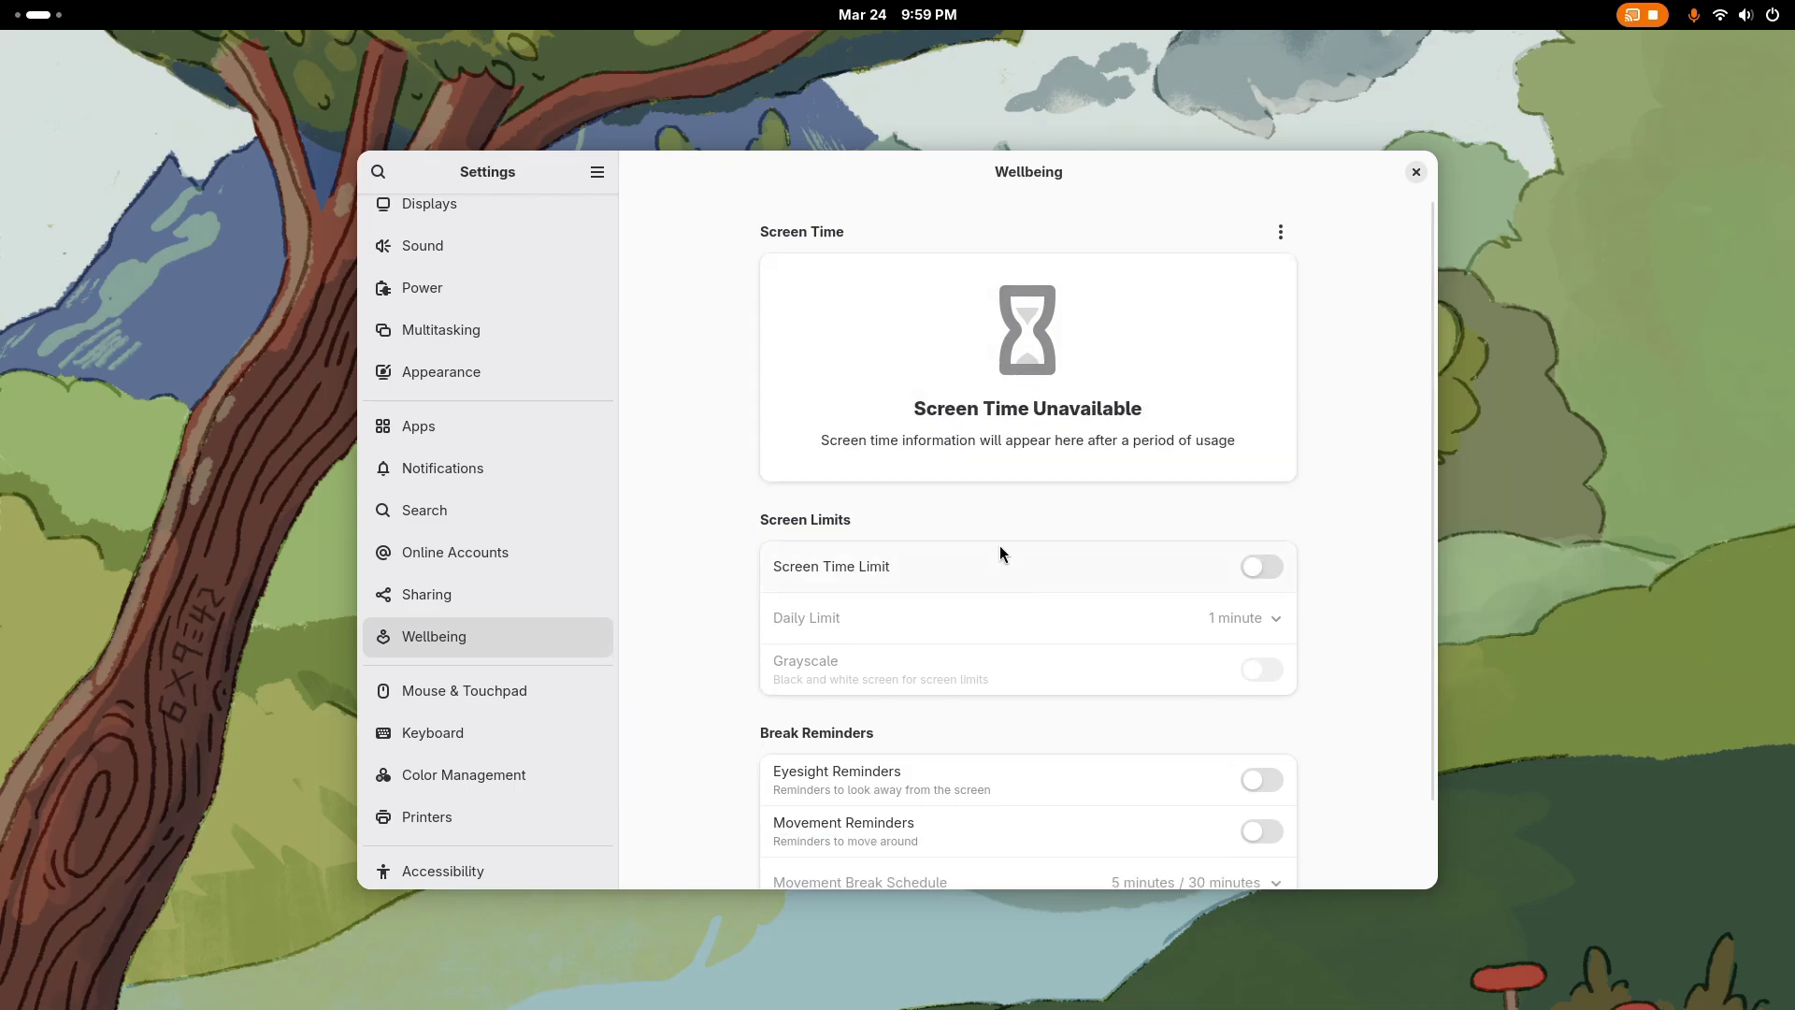
Step: Turn on Screen Time Limit and Grayscale, and check the daily limit picker
{"action": "left_click", "coordinate": [1261, 574]}
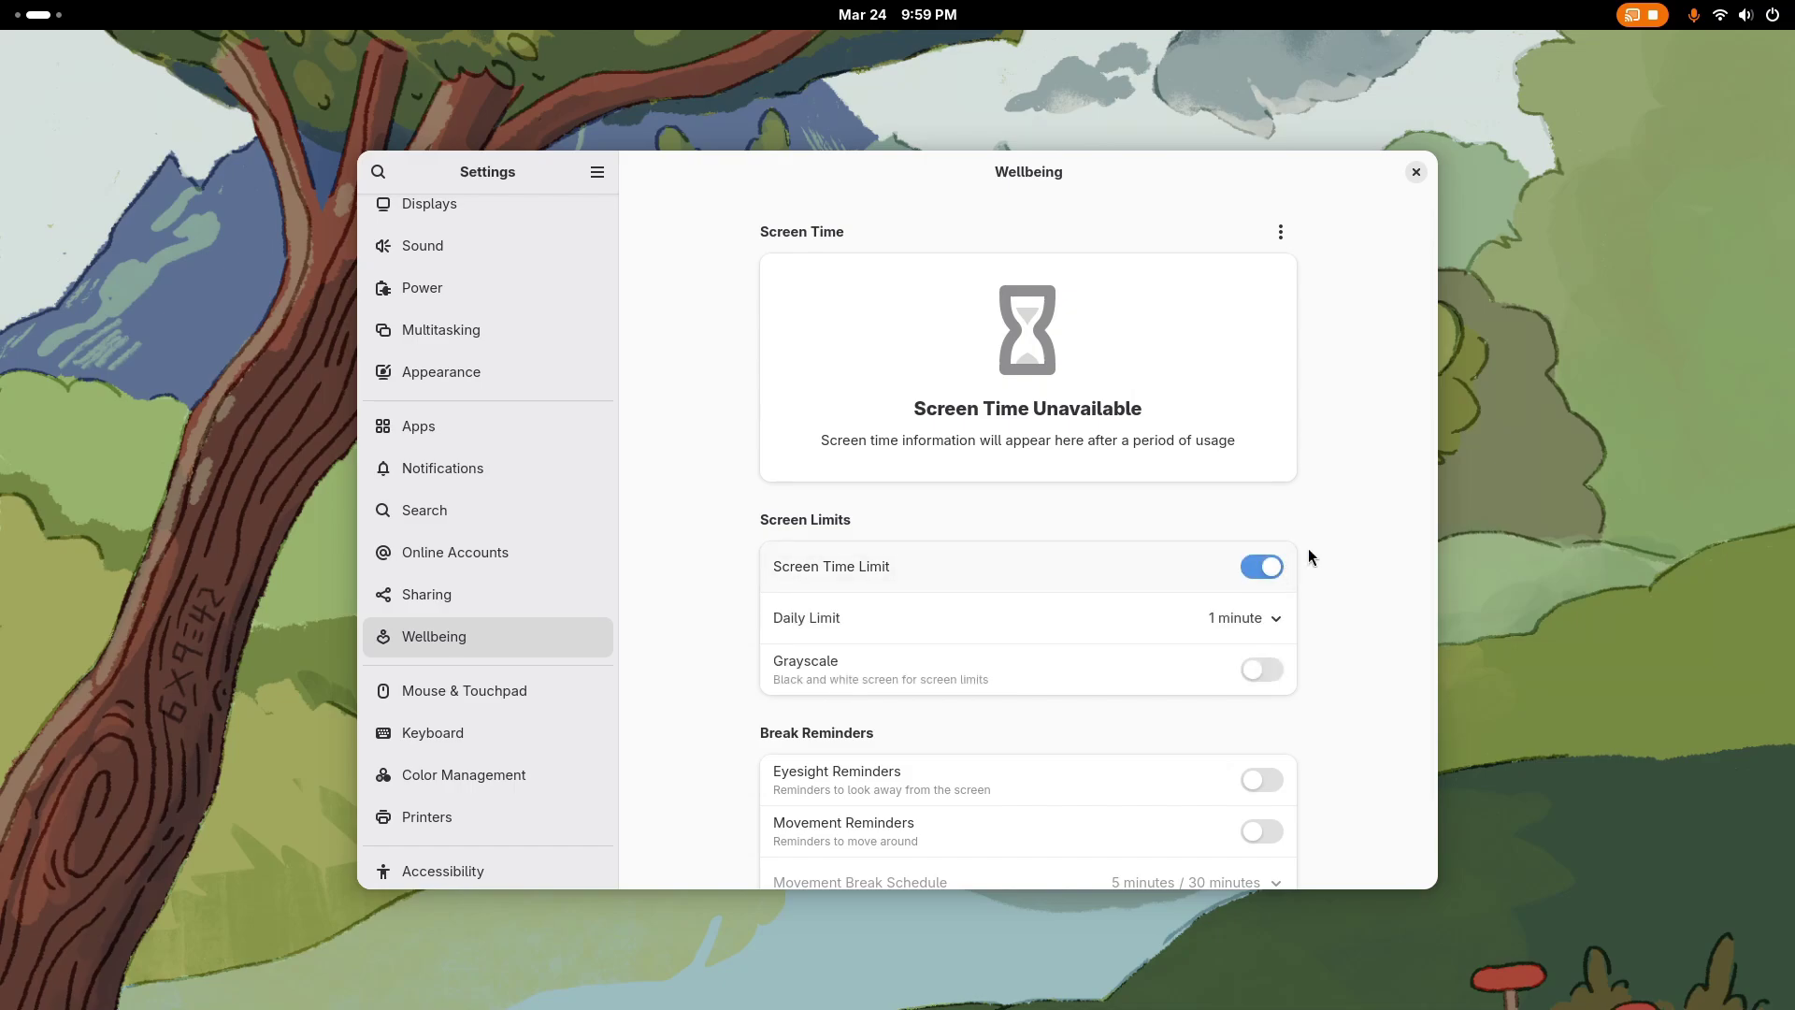
{"action": "left_click", "coordinate": [1264, 669]}
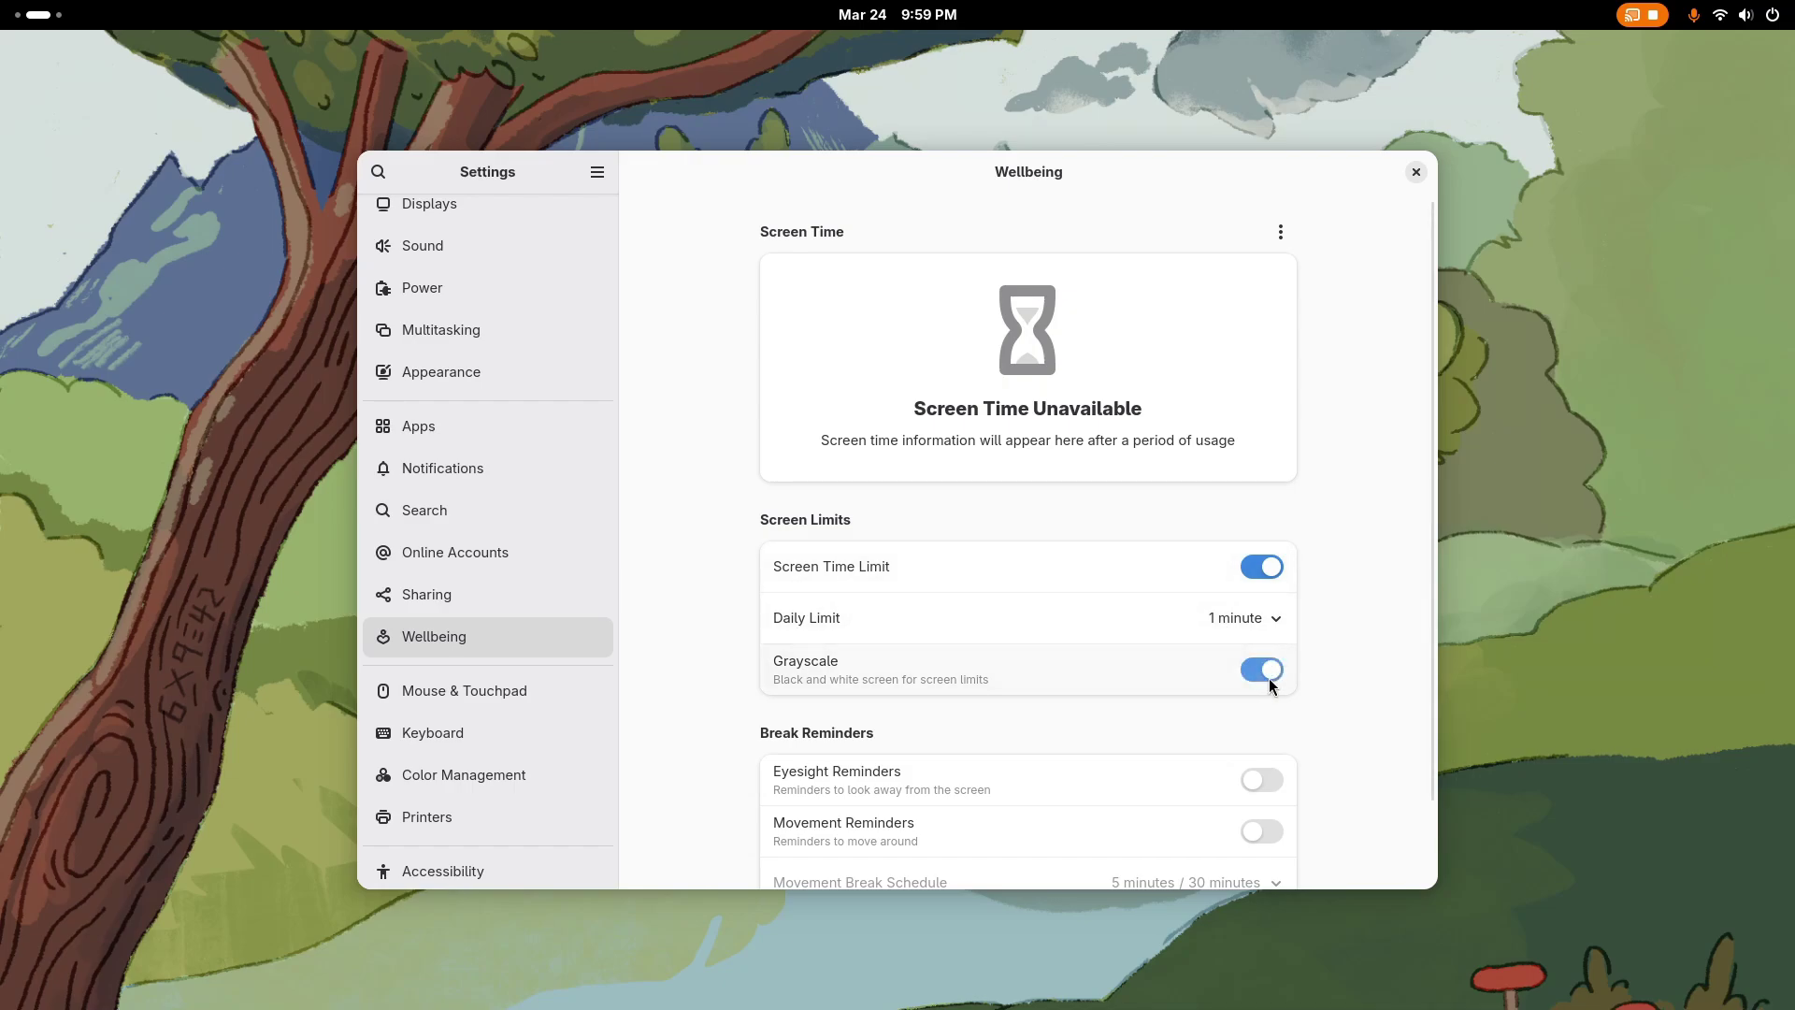
{"action": "left_click", "coordinate": [1242, 618]}
{"action": "left_click", "coordinate": [1343, 608]}
{"action": "scroll", "coordinate": [1070, 700], "scroll_direction": "down", "scroll_amount": 2}
{"action": "scroll", "coordinate": [774, 701], "scroll_direction": "up", "scroll_amount": 2}
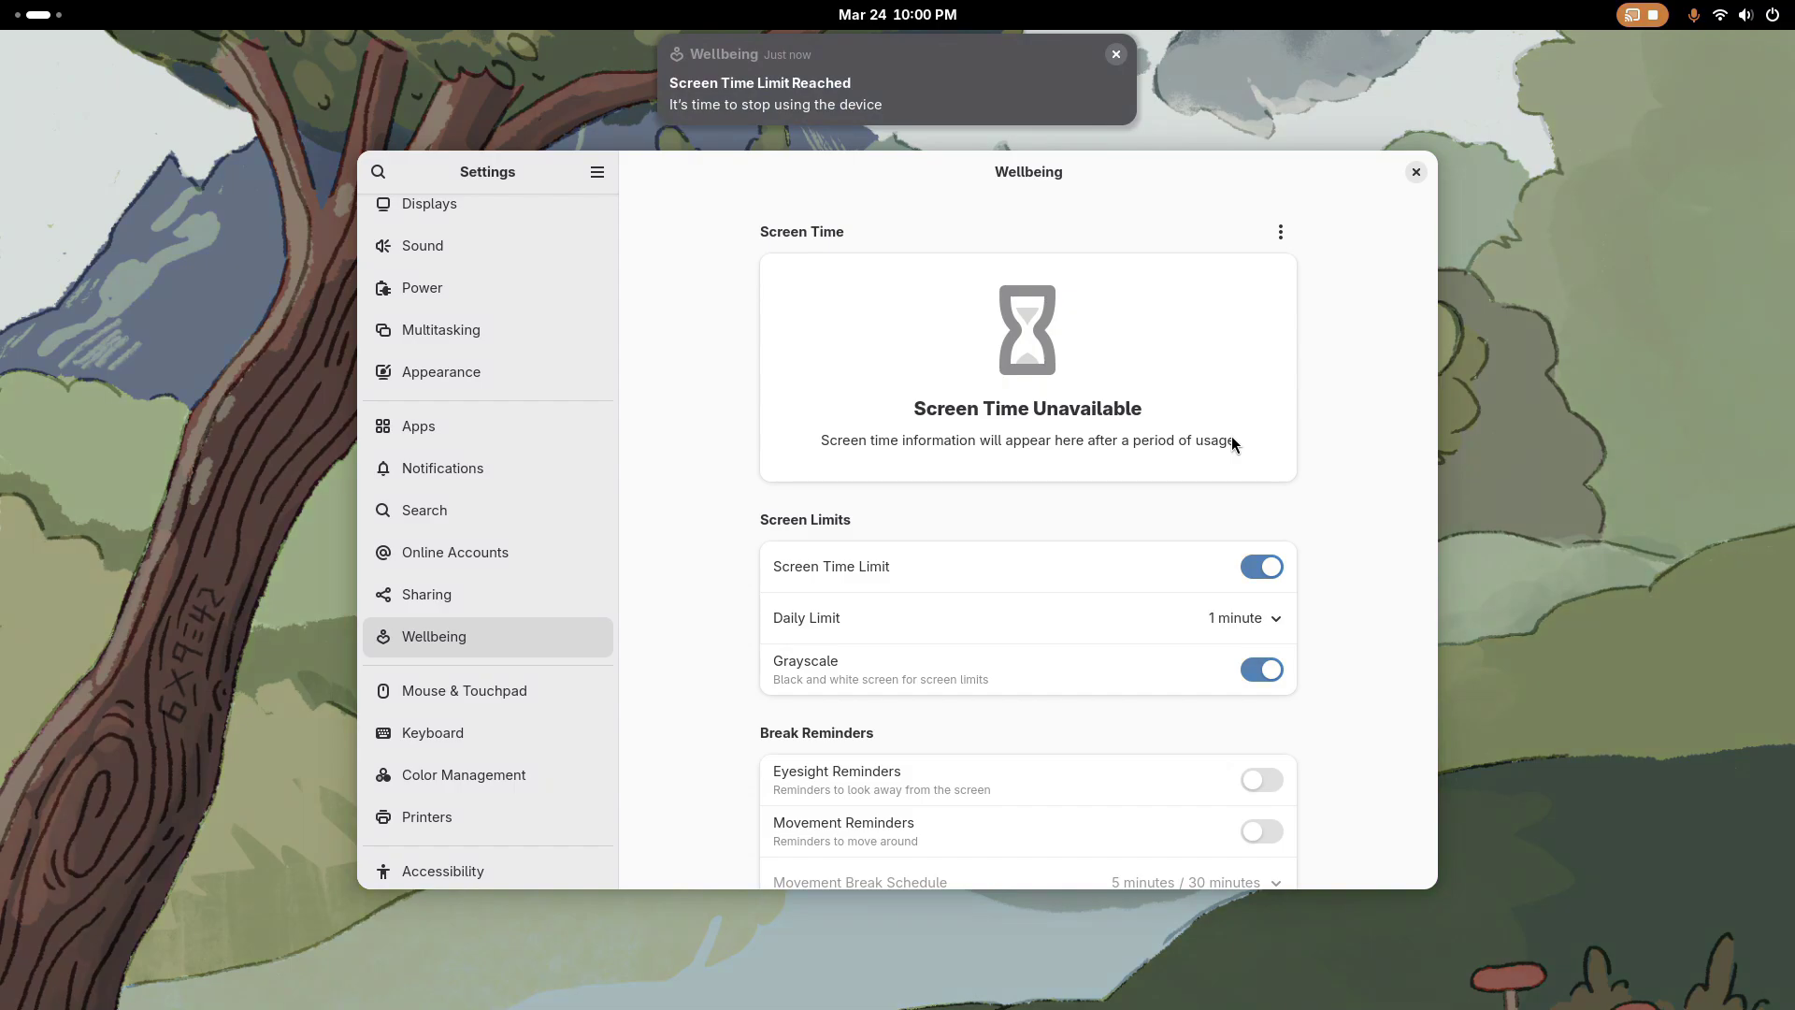
Step: Dismiss the screen time limit notification and show the app grid
{"action": "left_click", "coordinate": [897, 14]}
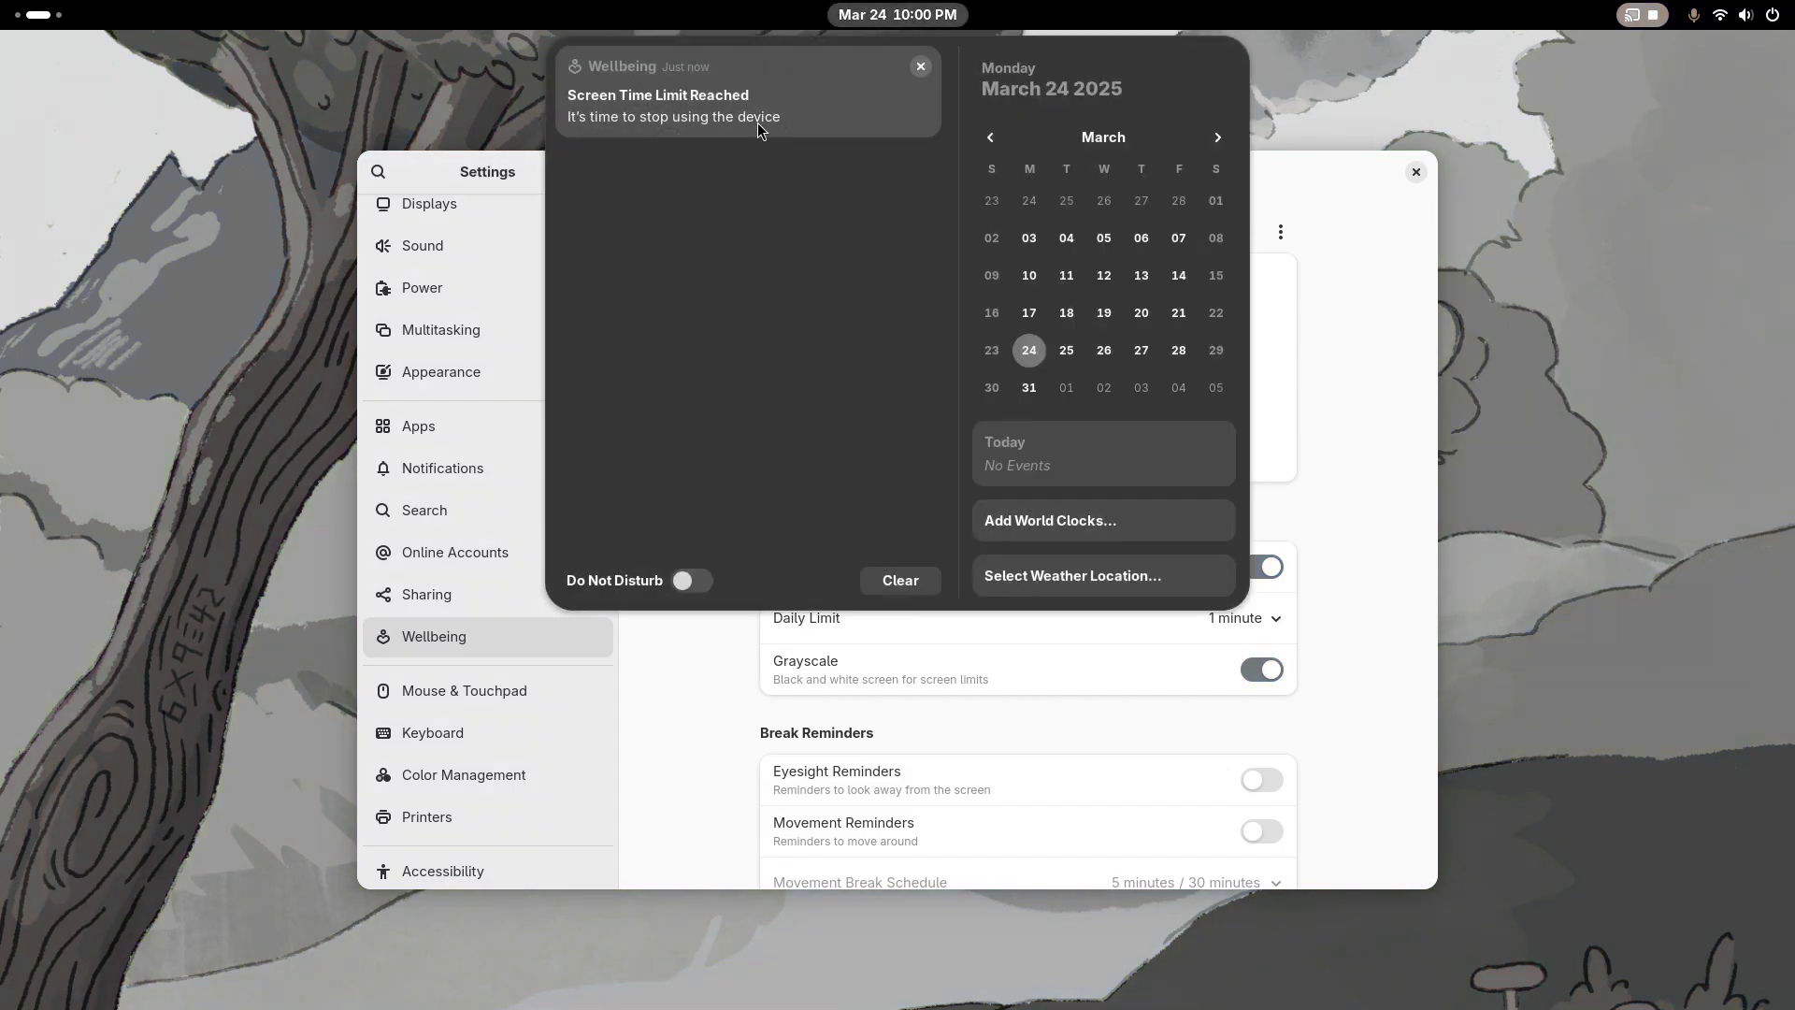
{"action": "left_click", "coordinate": [921, 66]}
{"action": "left_click", "coordinate": [1299, 387]}
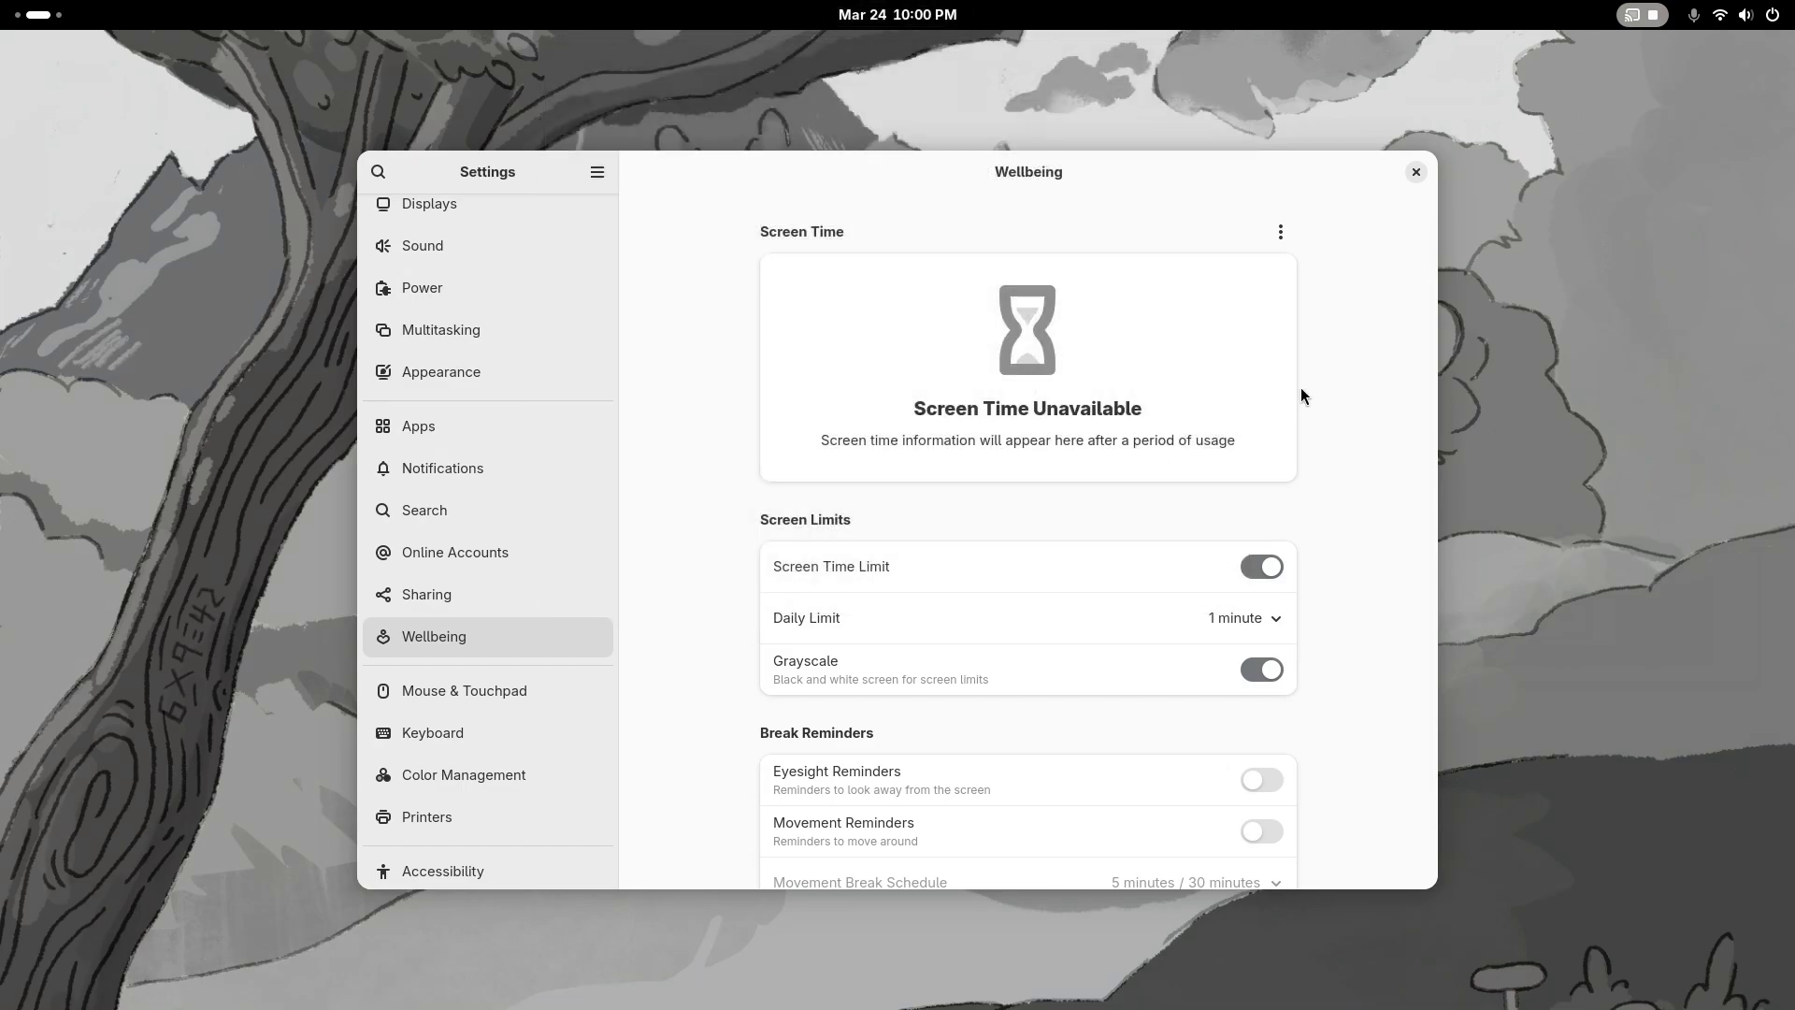
{"action": "key", "text": "super"}
{"action": "left_click", "coordinate": [1162, 951]}
Step: Try the Eyesight and Movement Reminders toggles and preview the break schedule choices without changing them
{"action": "left_click", "coordinate": [954, 199]}
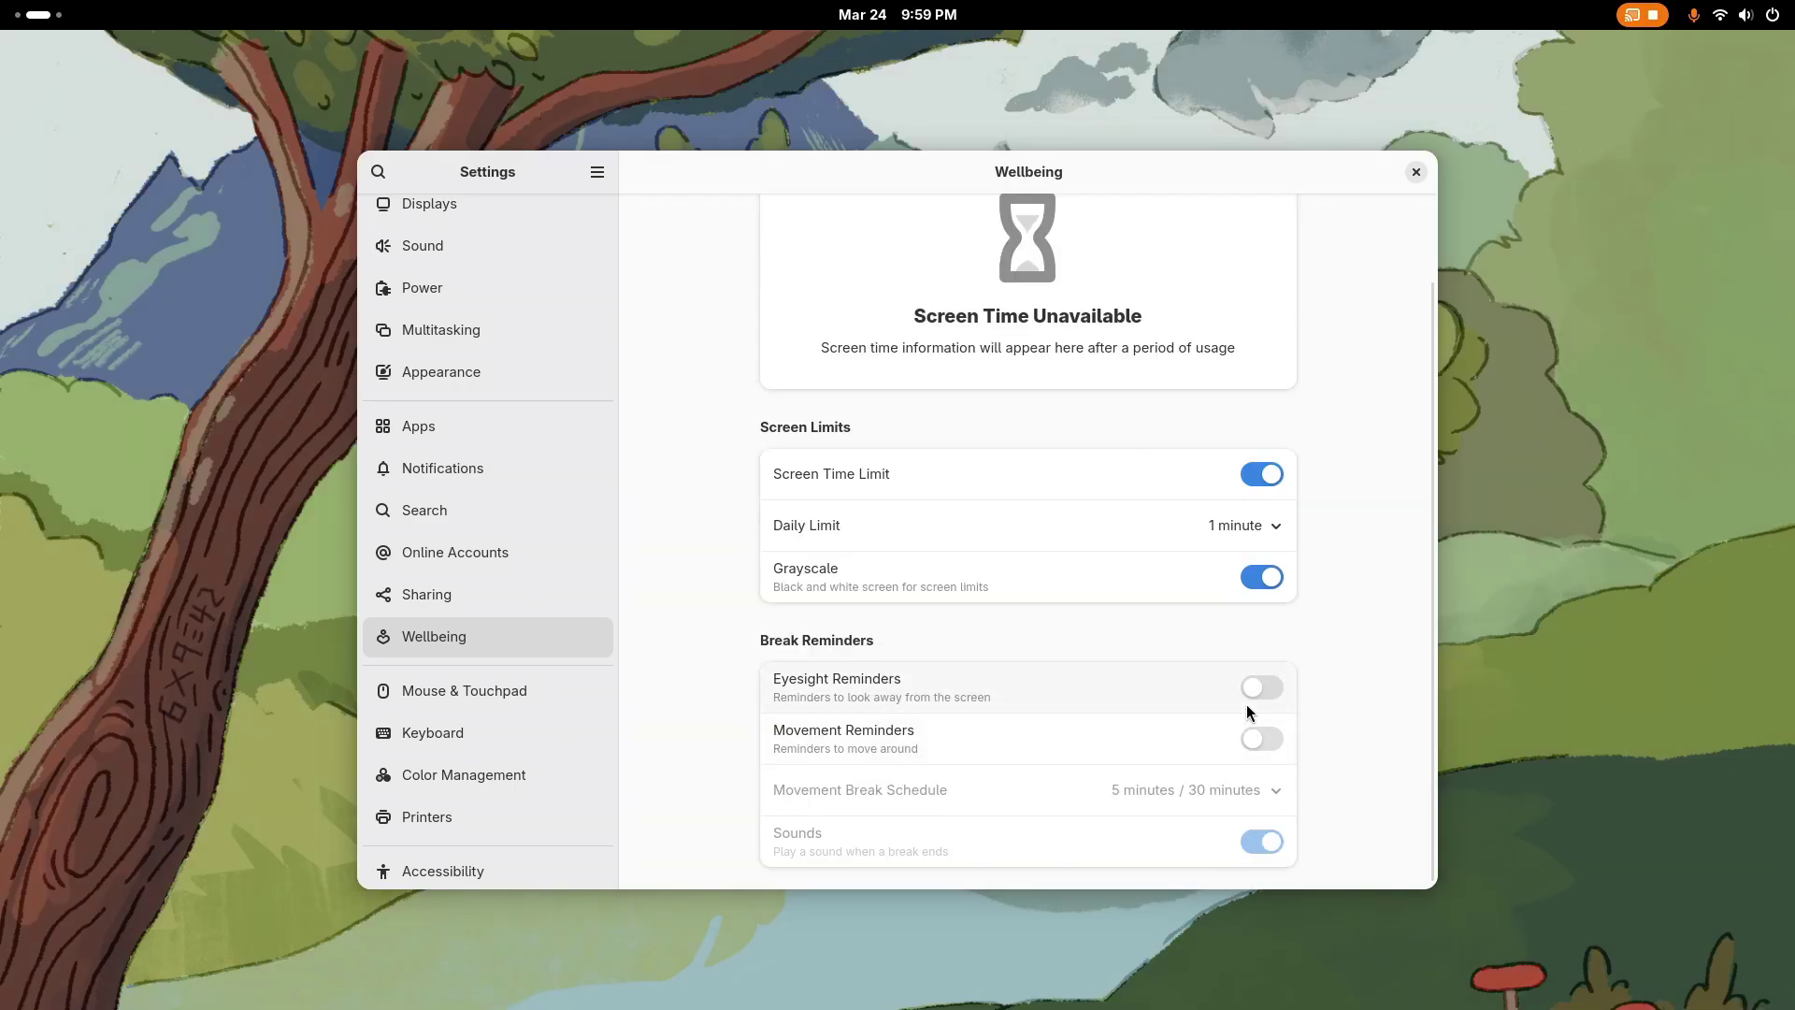
{"action": "left_click", "coordinate": [1257, 701]}
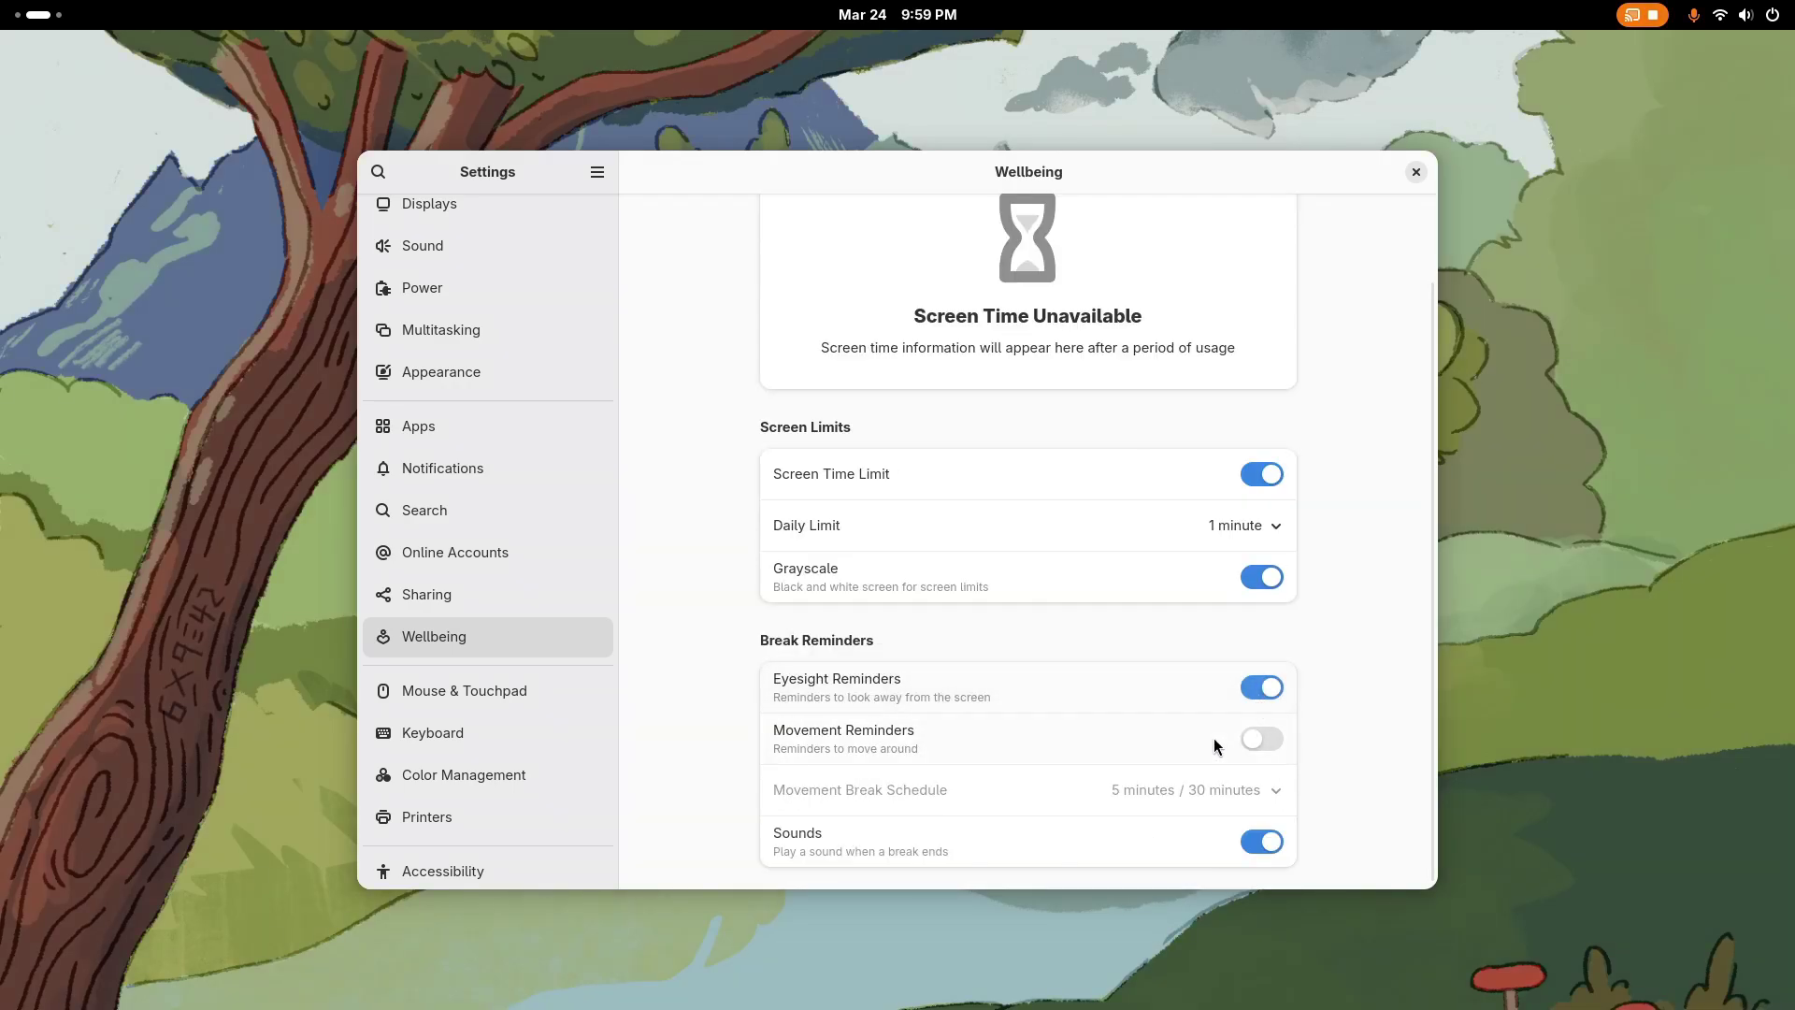
{"action": "left_click", "coordinate": [1264, 689]}
{"action": "left_click", "coordinate": [1265, 739]}
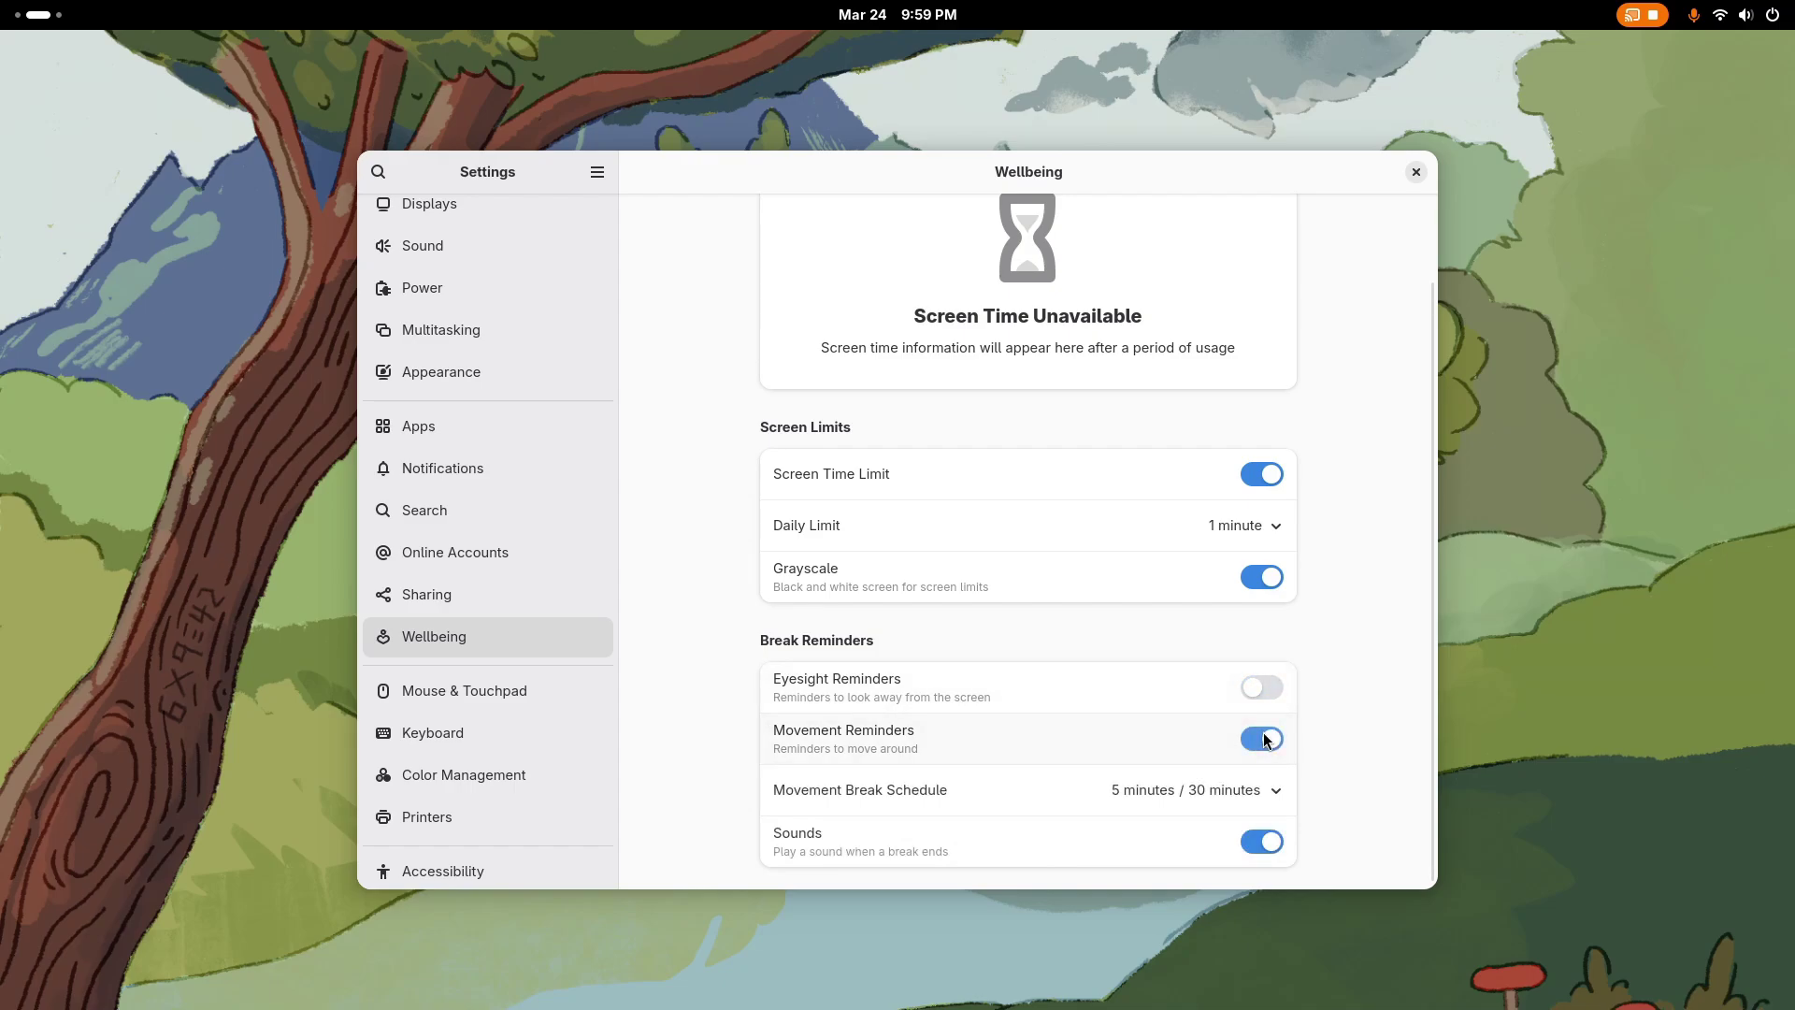
{"action": "left_click", "coordinate": [1264, 739]}
{"action": "left_click", "coordinate": [1263, 744]}
{"action": "left_click", "coordinate": [1261, 795]}
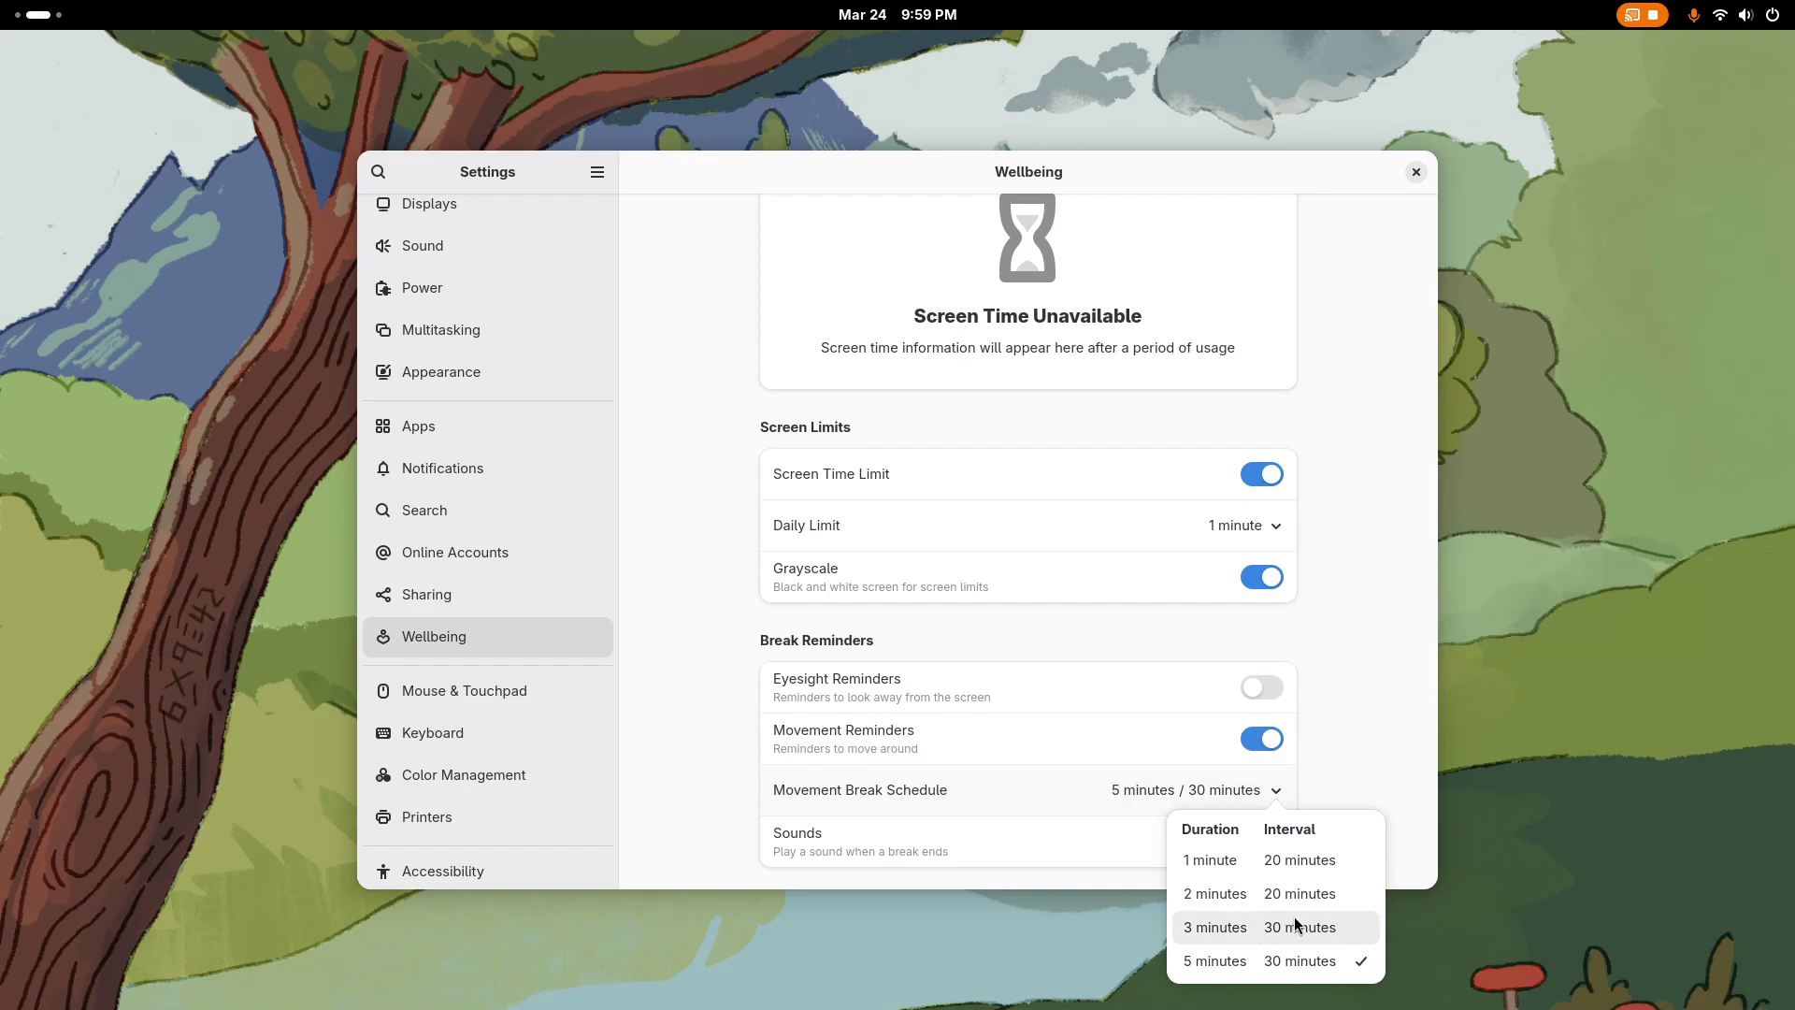
{"action": "left_click", "coordinate": [1238, 739]}
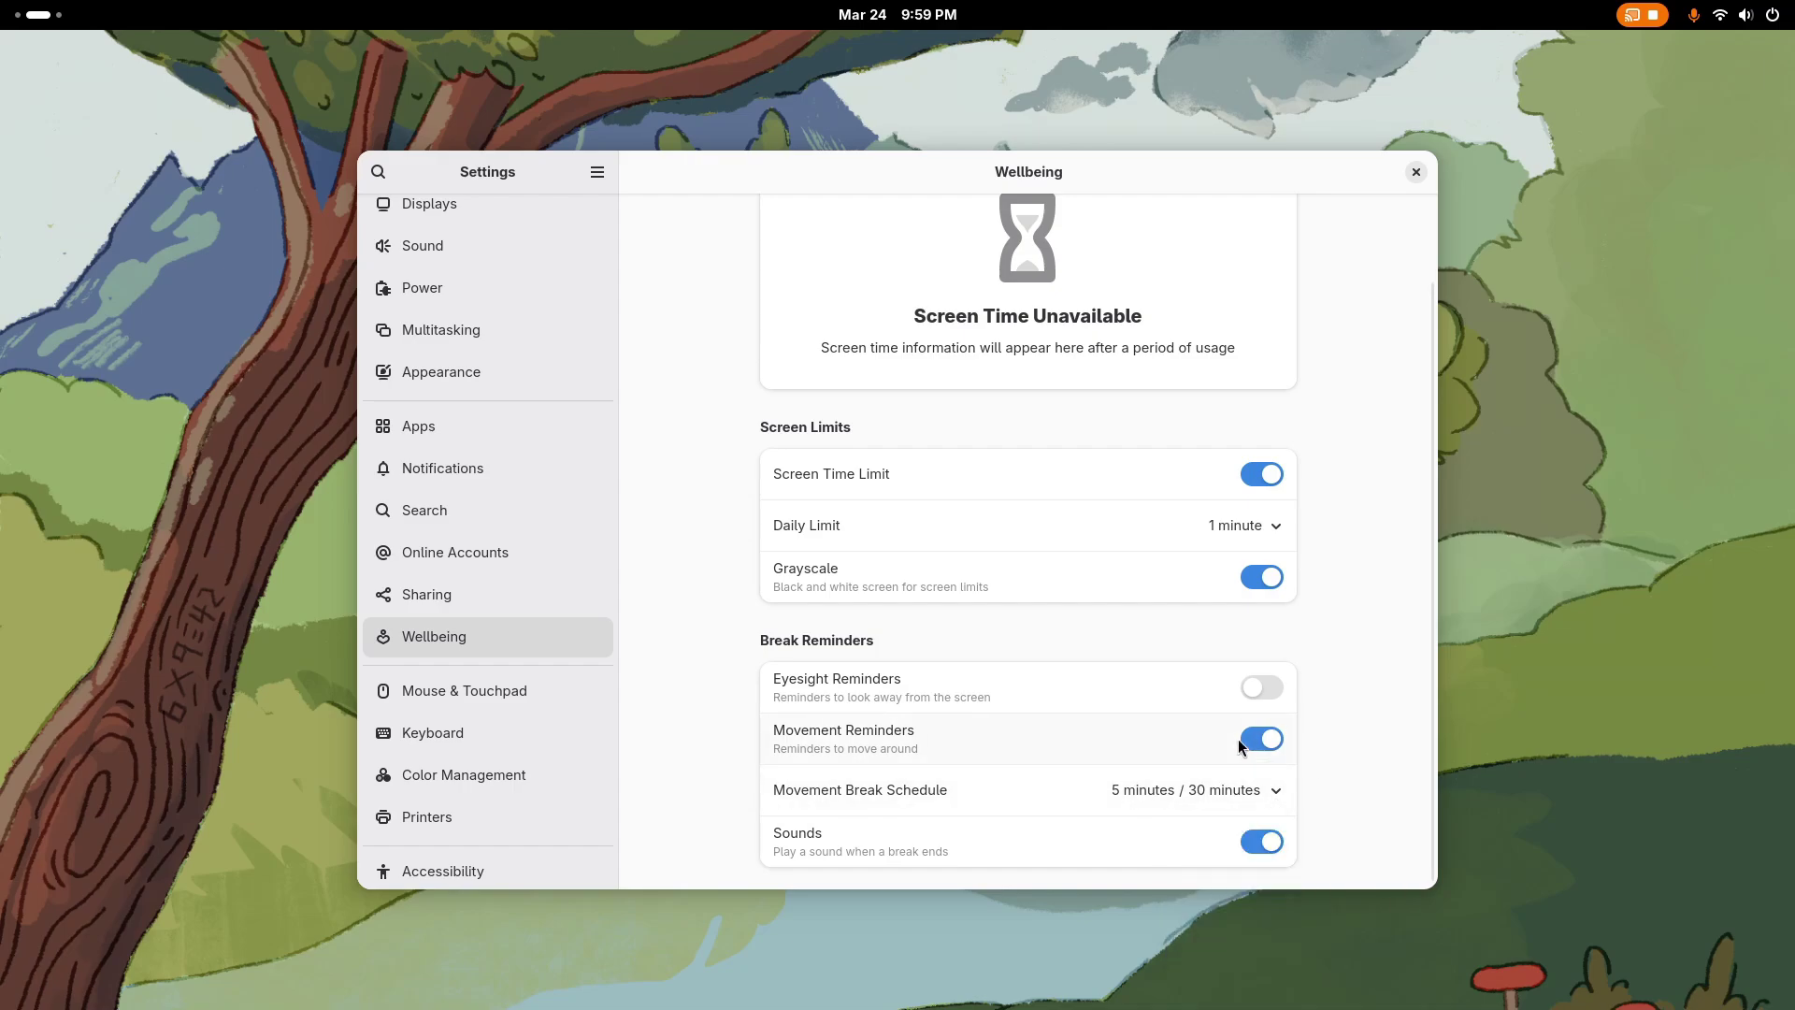
{"action": "left_click", "coordinate": [1237, 739]}
Step: Check the daily screen limit picker, dismiss the limit notification, and turn grayscale off
{"action": "scroll", "coordinate": [1407, 678], "scroll_direction": "up", "scroll_amount": 2}
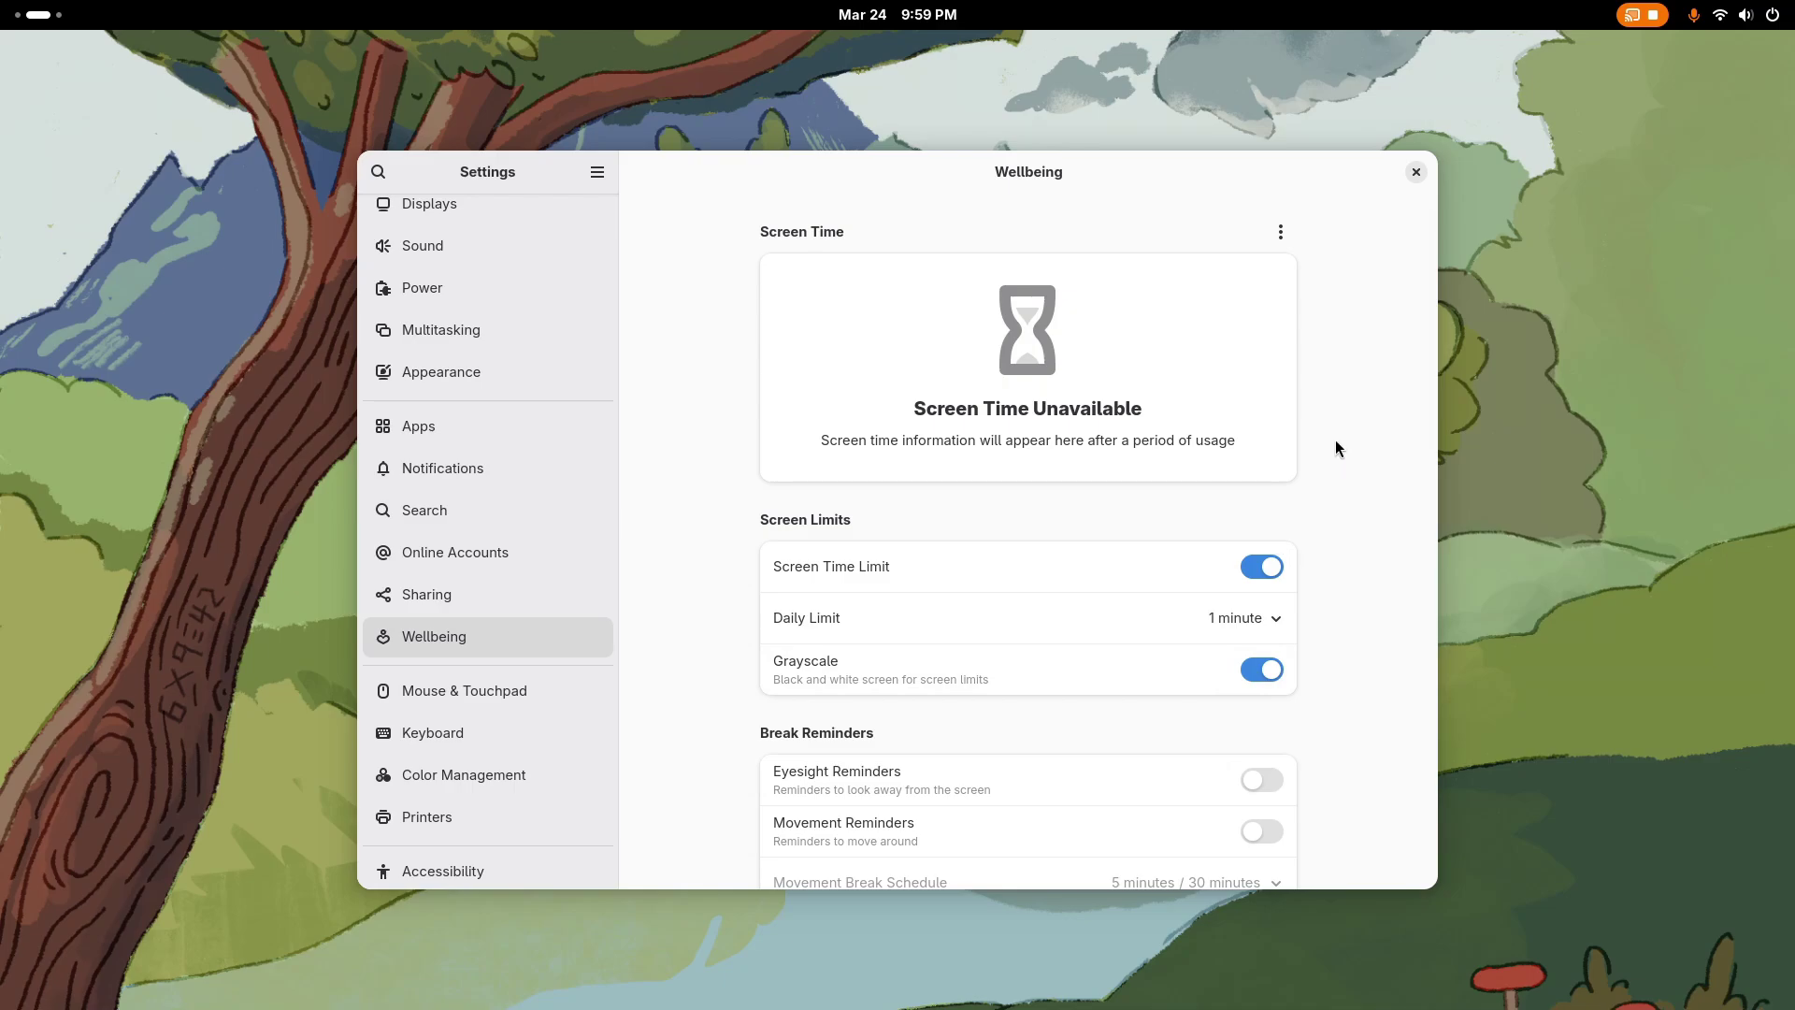
{"action": "left_click", "coordinate": [1243, 617]}
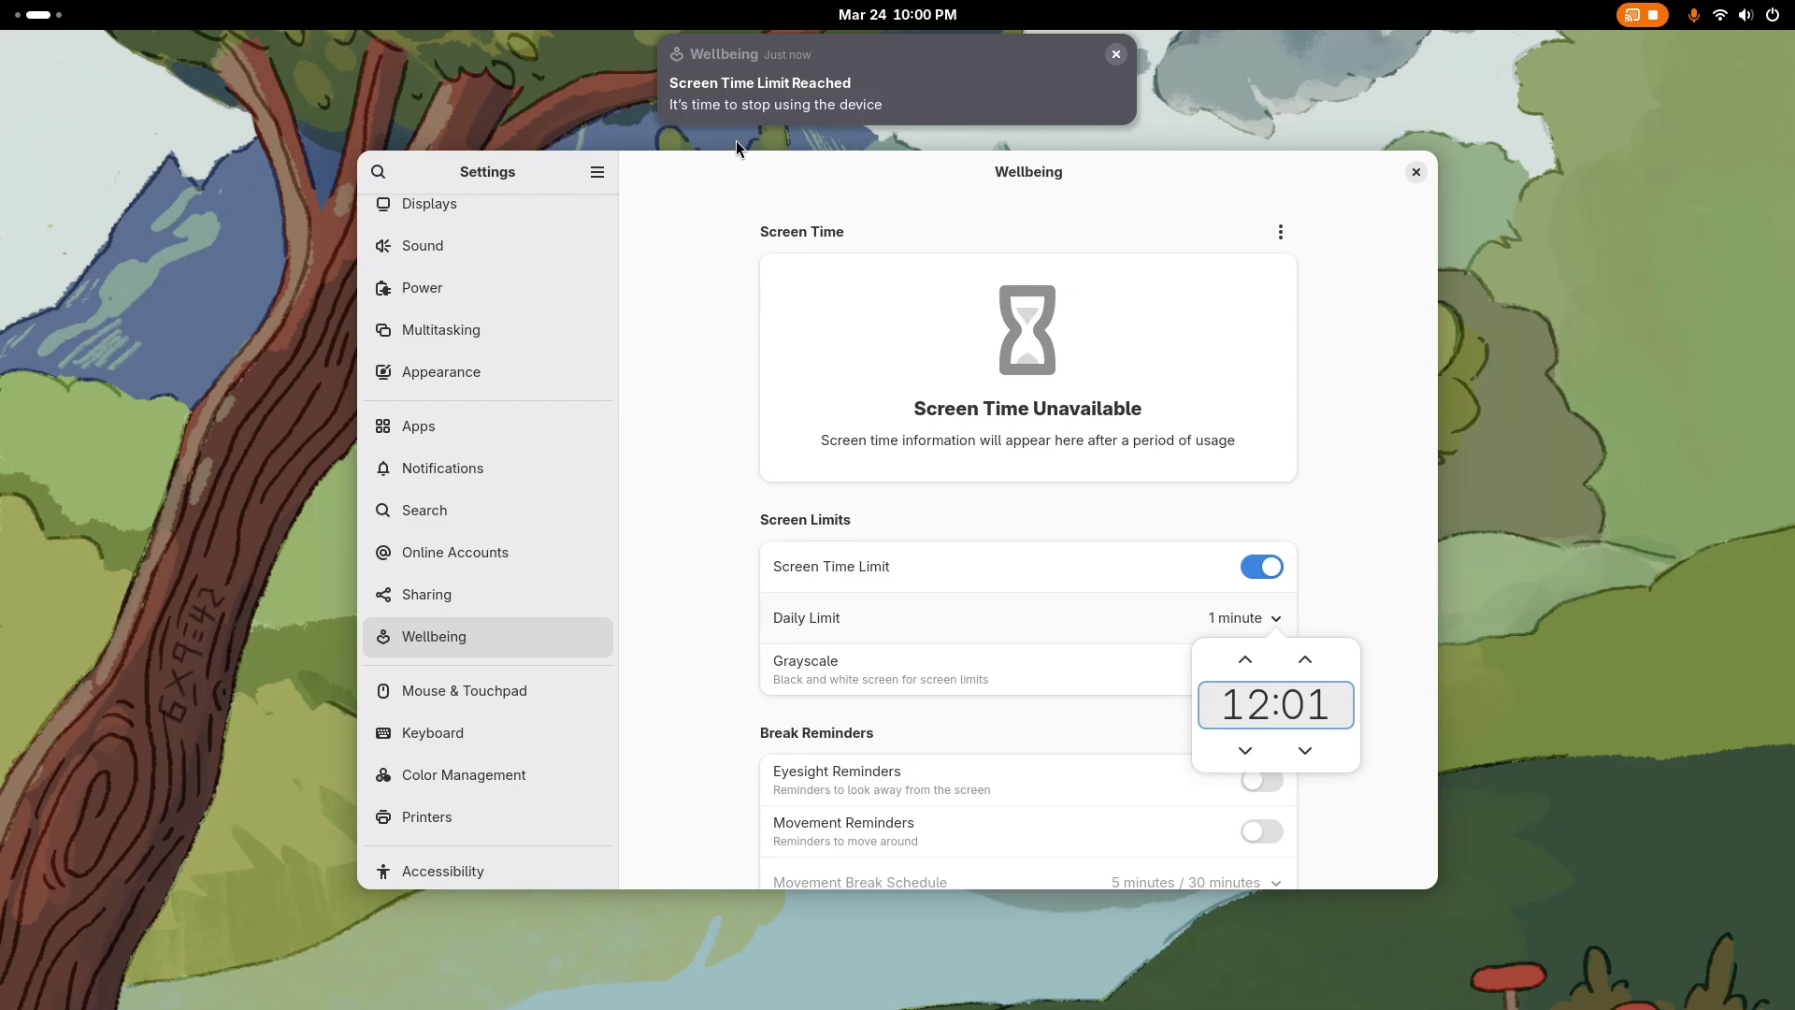
{"action": "left_click", "coordinate": [1299, 396]}
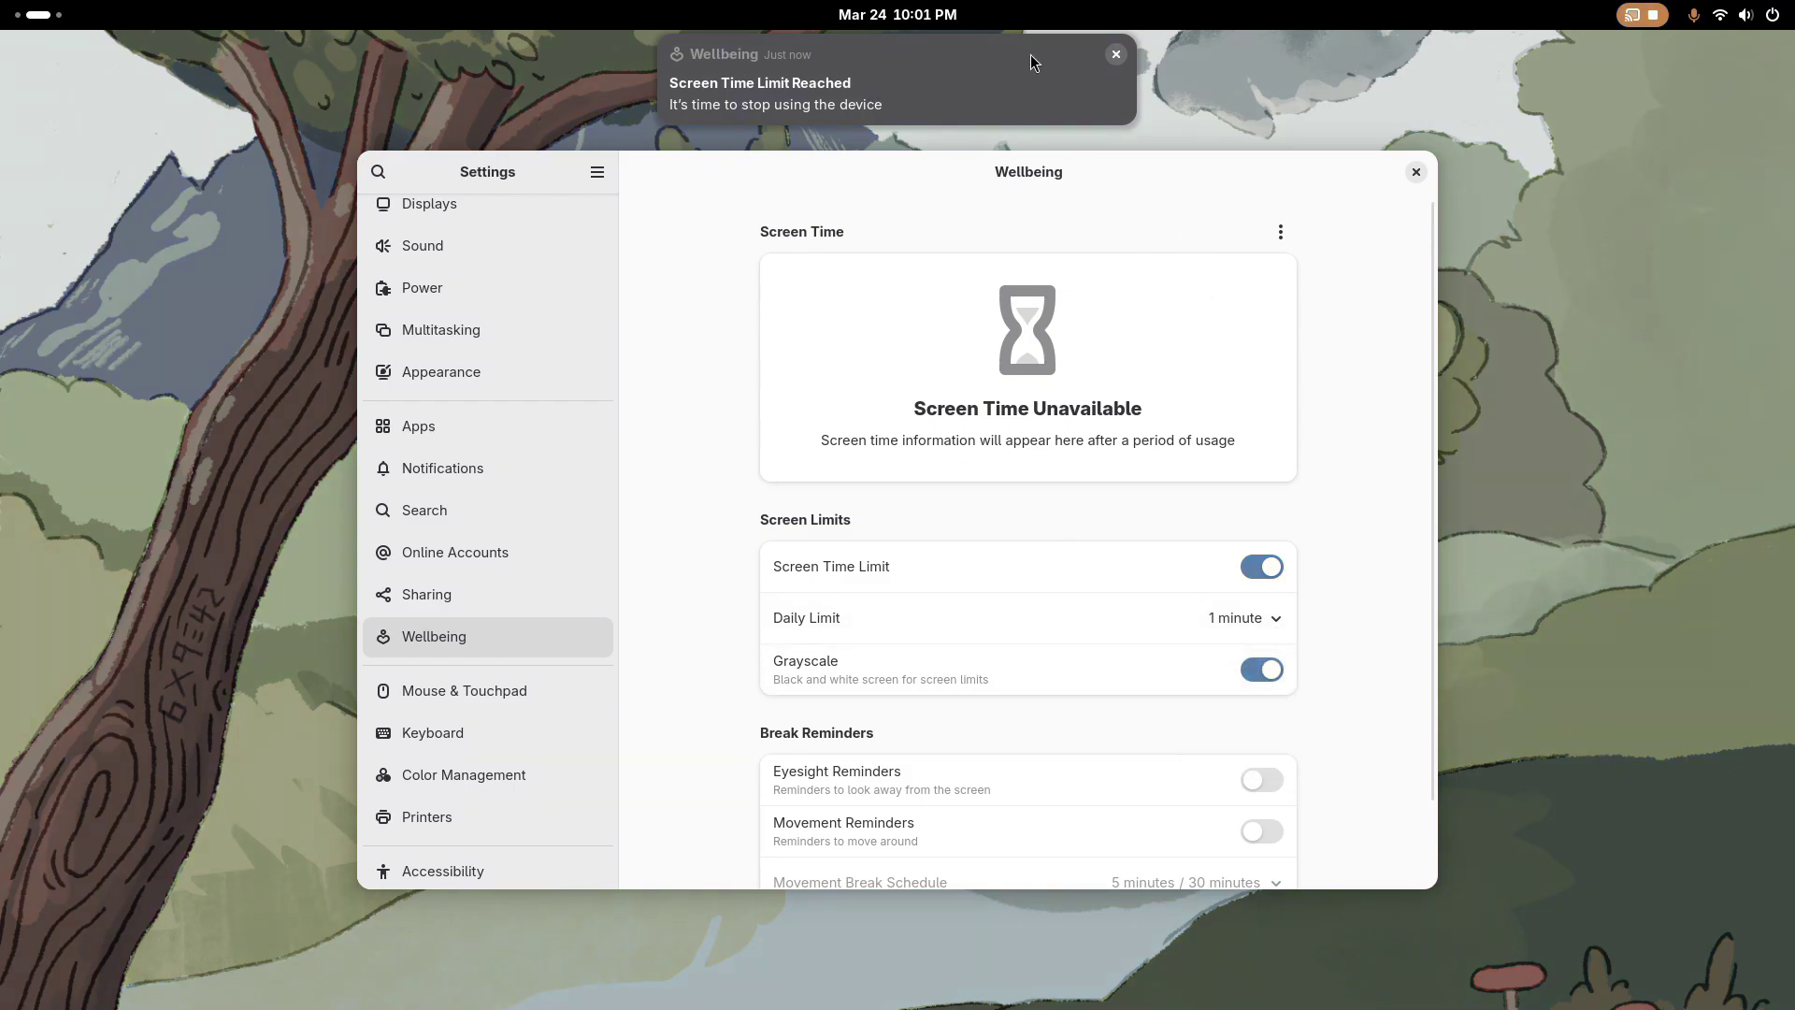
{"action": "left_click", "coordinate": [1114, 54]}
{"action": "left_click", "coordinate": [1261, 670]}
Step: Turn on Eyesight and Movement Reminders with 3-minute movement breaks every 30 minutes
{"action": "scroll", "coordinate": [1141, 686], "scroll_direction": "down", "scroll_amount": 2}
{"action": "left_click", "coordinate": [1260, 688]}
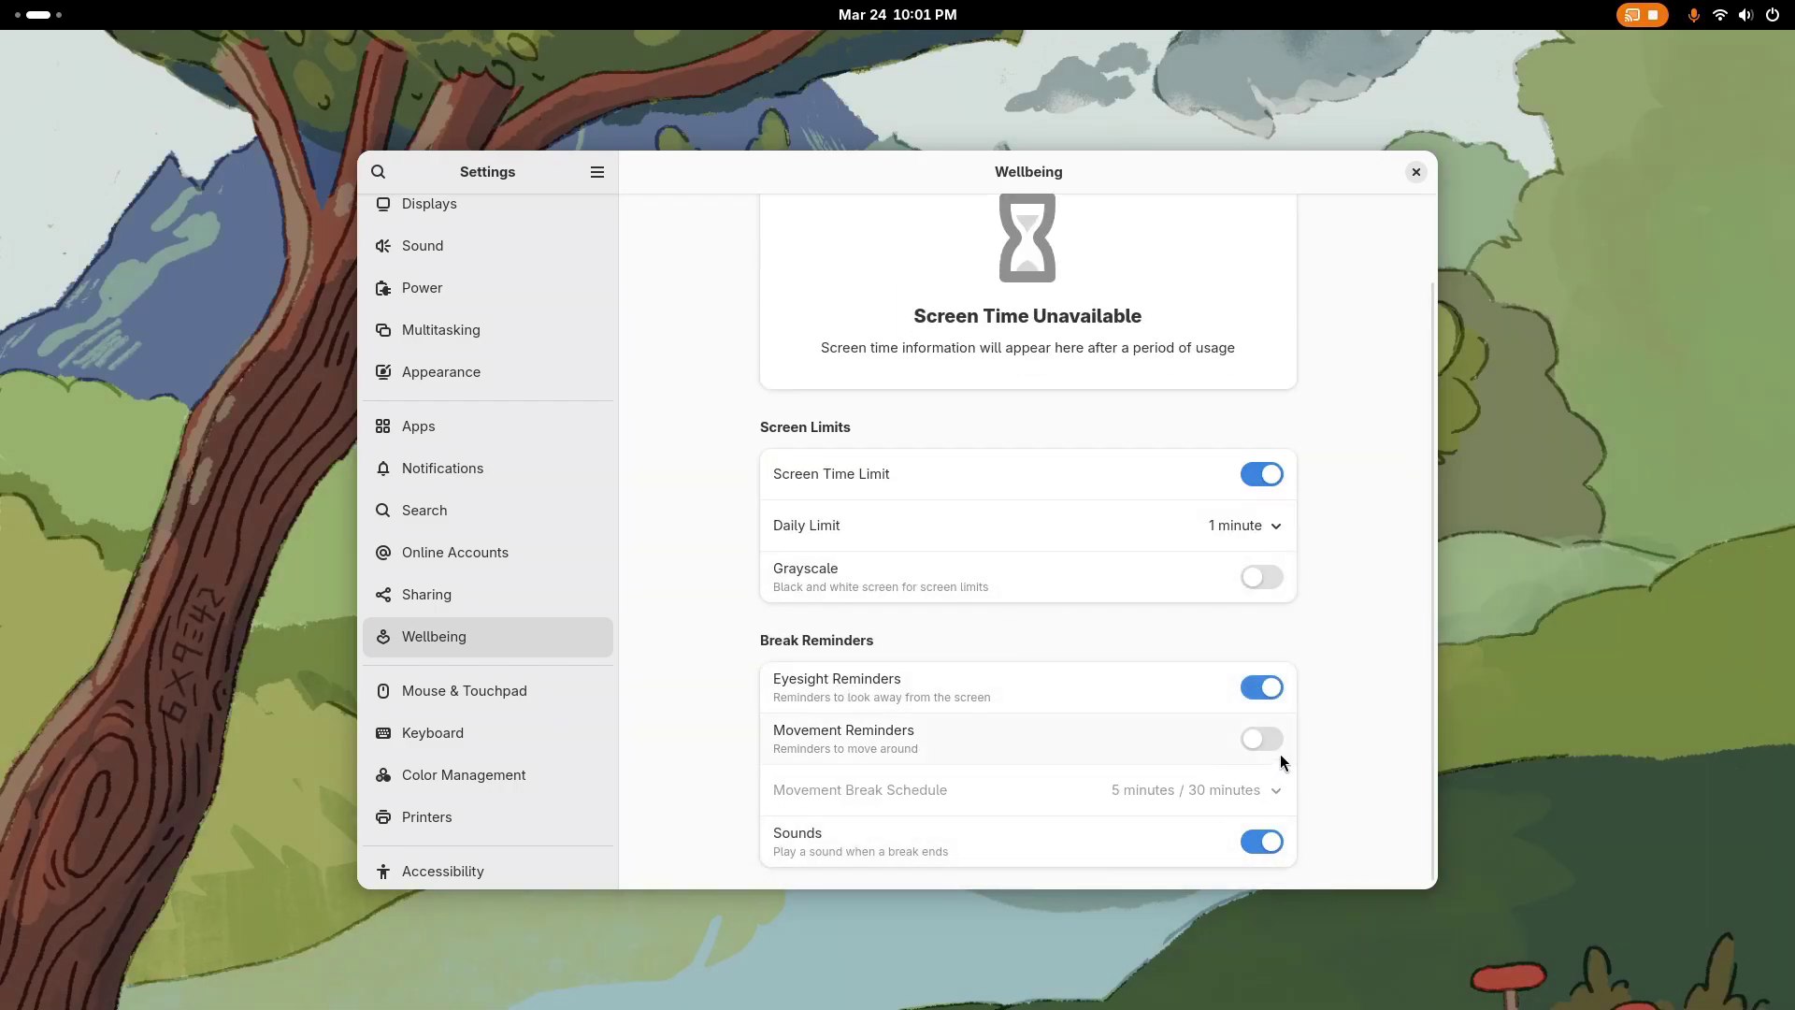
{"action": "left_click", "coordinate": [1257, 740]}
{"action": "left_click", "coordinate": [1208, 791]}
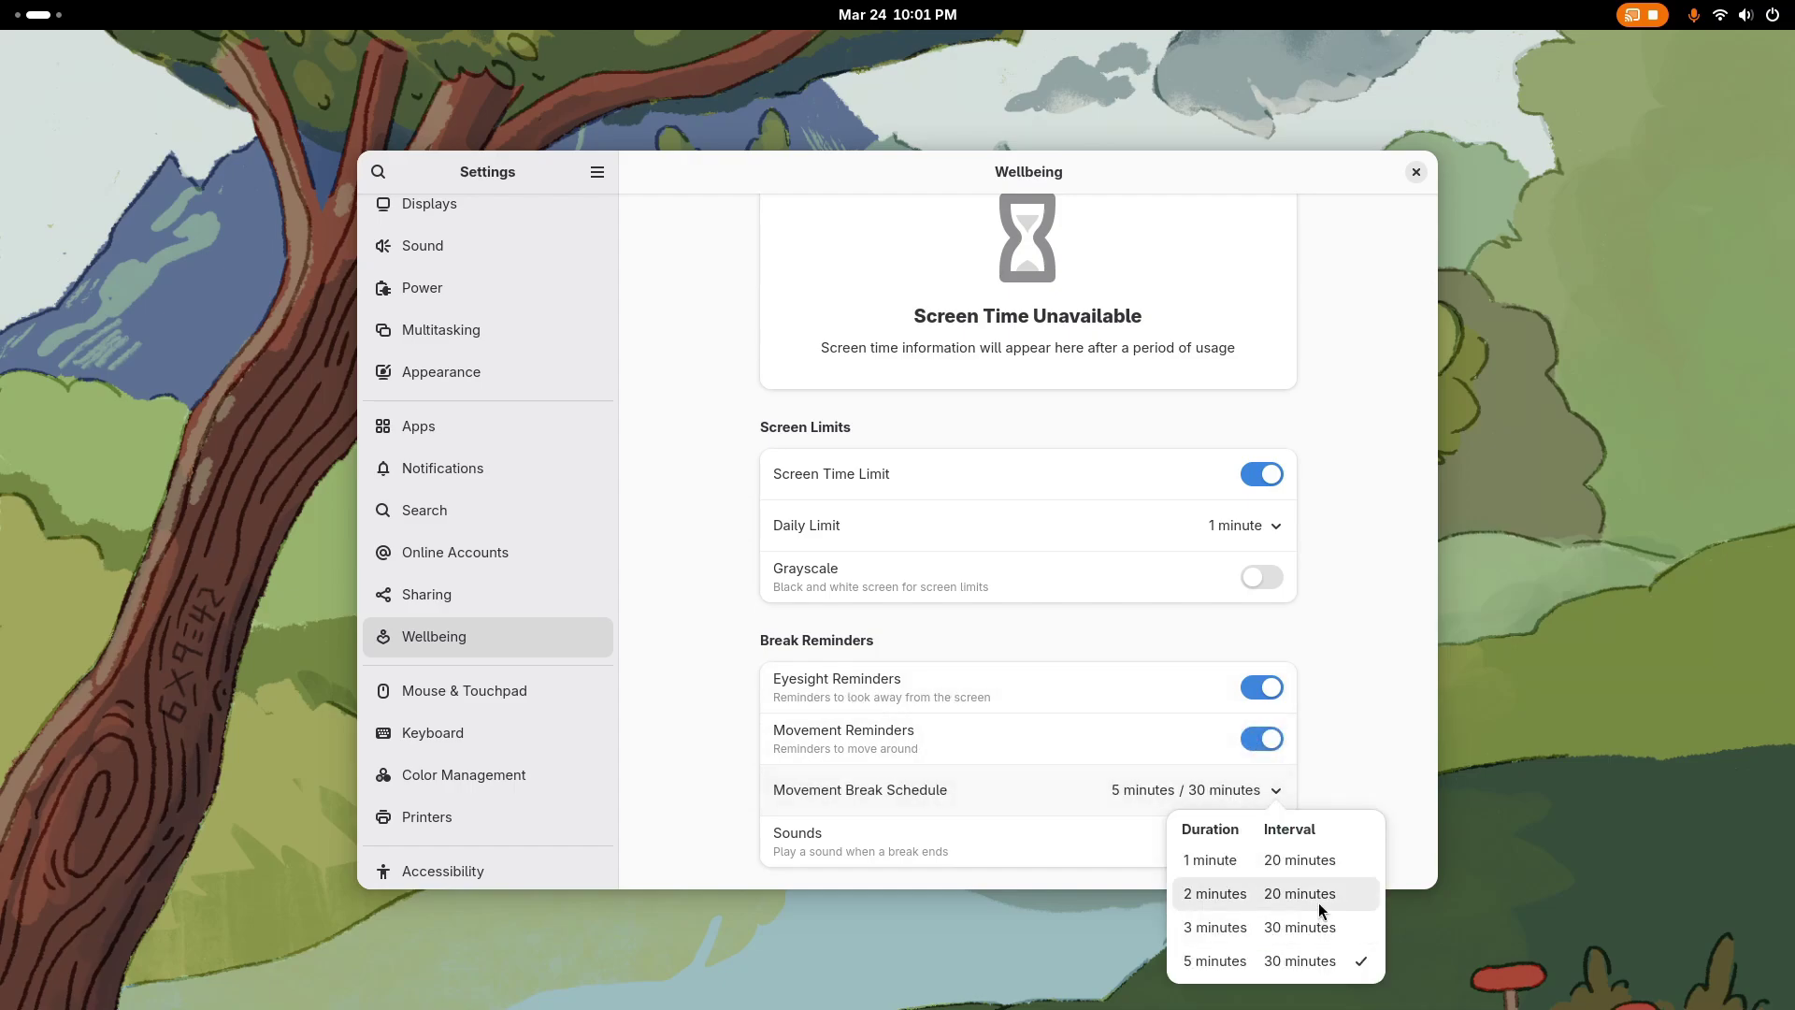
{"action": "left_click", "coordinate": [1286, 927]}
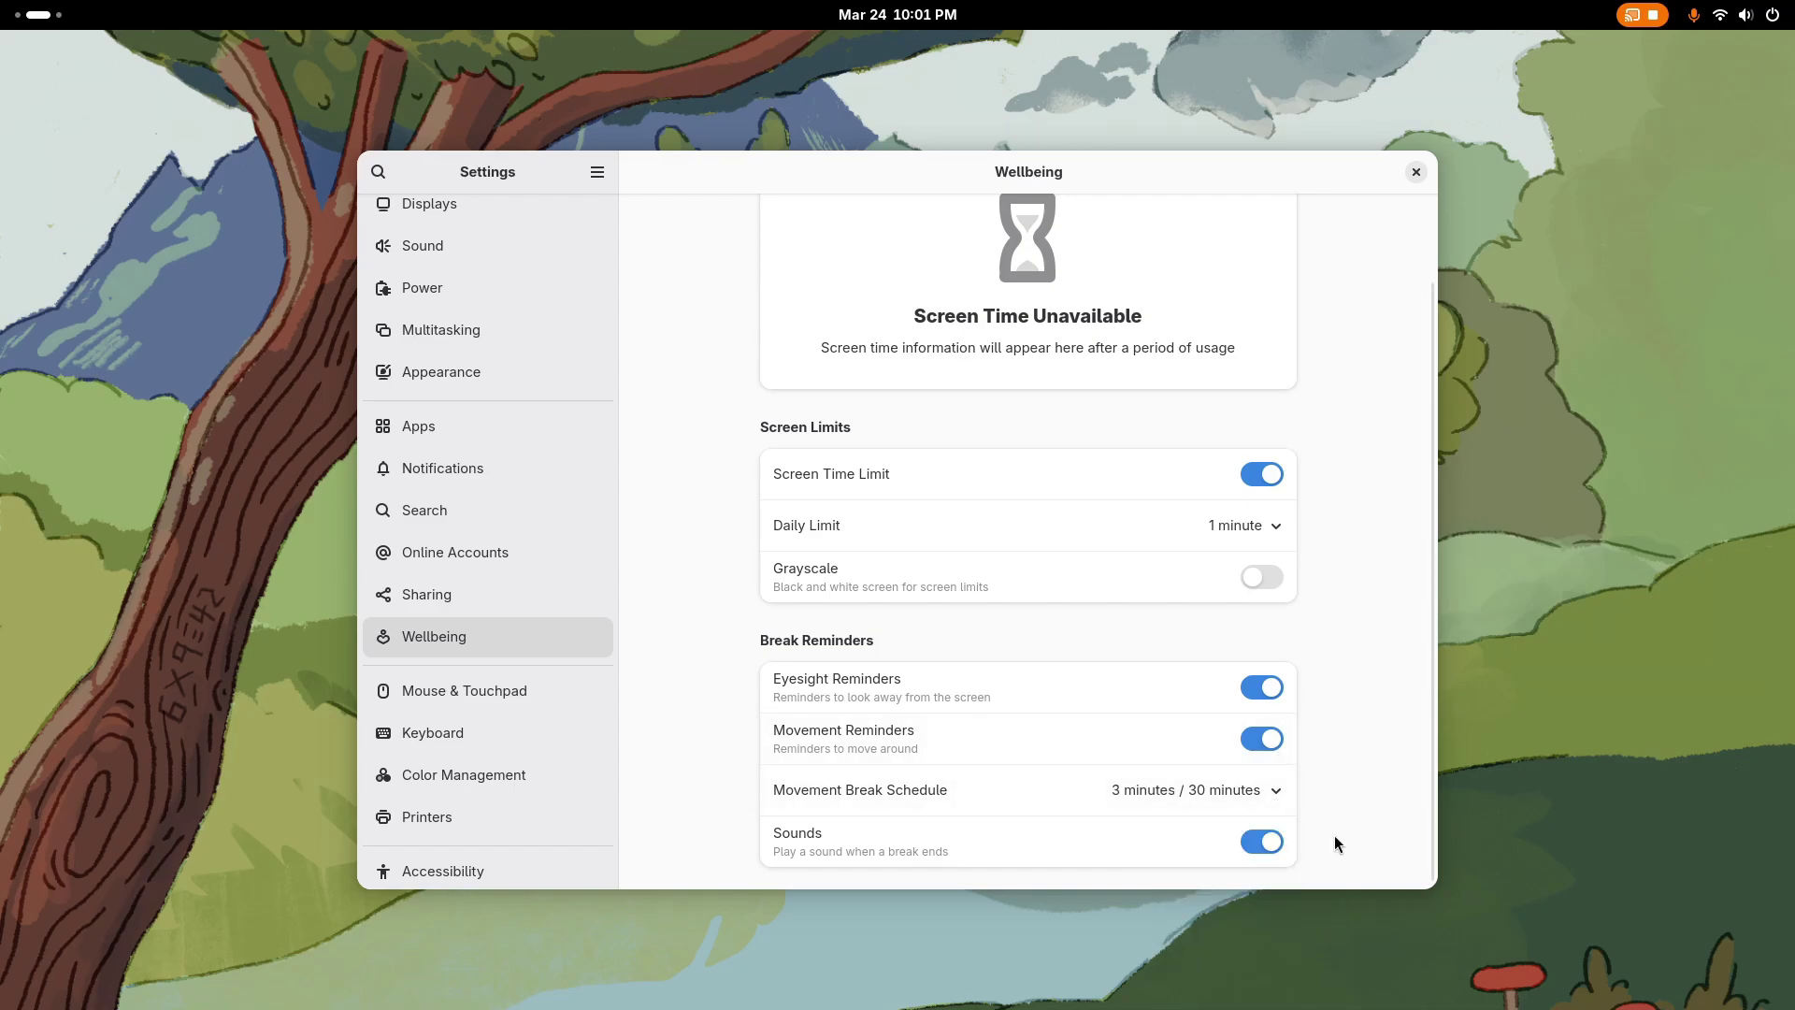
Step: View the option to disable screen time, then dismiss it
{"action": "scroll", "coordinate": [1300, 835], "scroll_direction": "up", "scroll_amount": 2}
{"action": "scroll", "coordinate": [1326, 741], "scroll_direction": "down", "scroll_amount": 2}
{"action": "scroll", "coordinate": [908, 324], "scroll_direction": "up", "scroll_amount": 2}
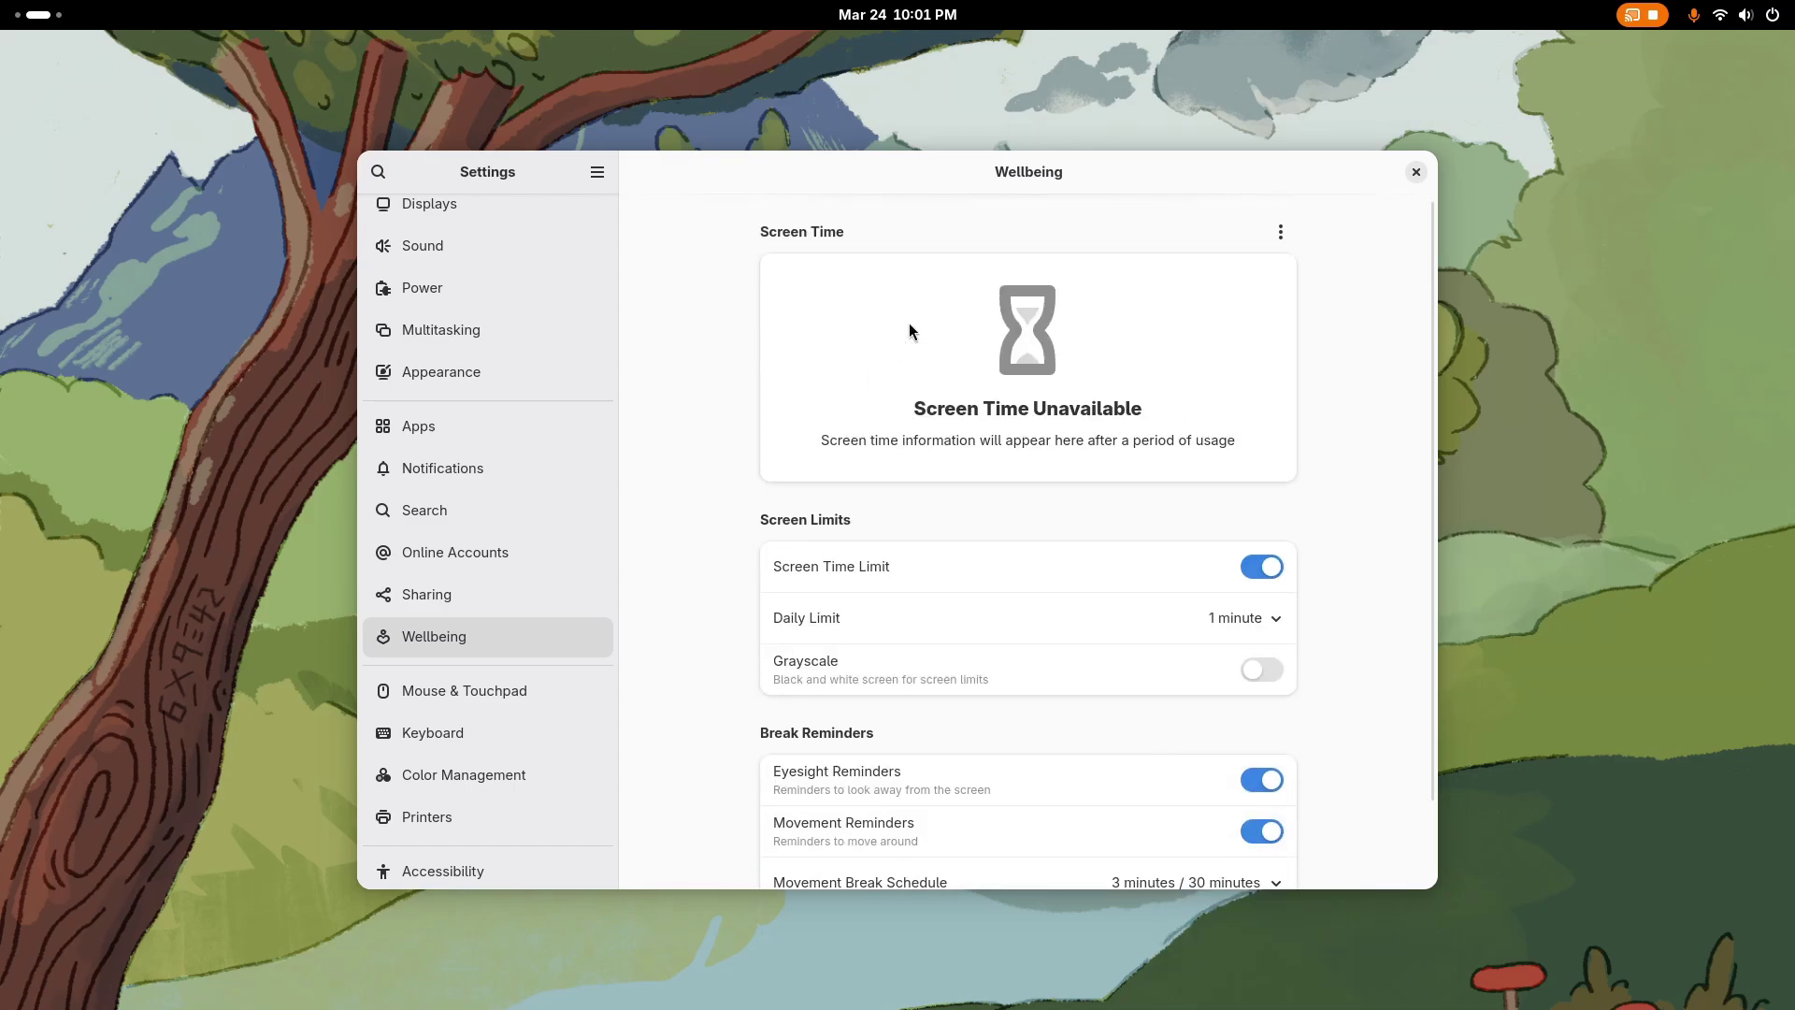
{"action": "left_click", "coordinate": [1281, 233]}
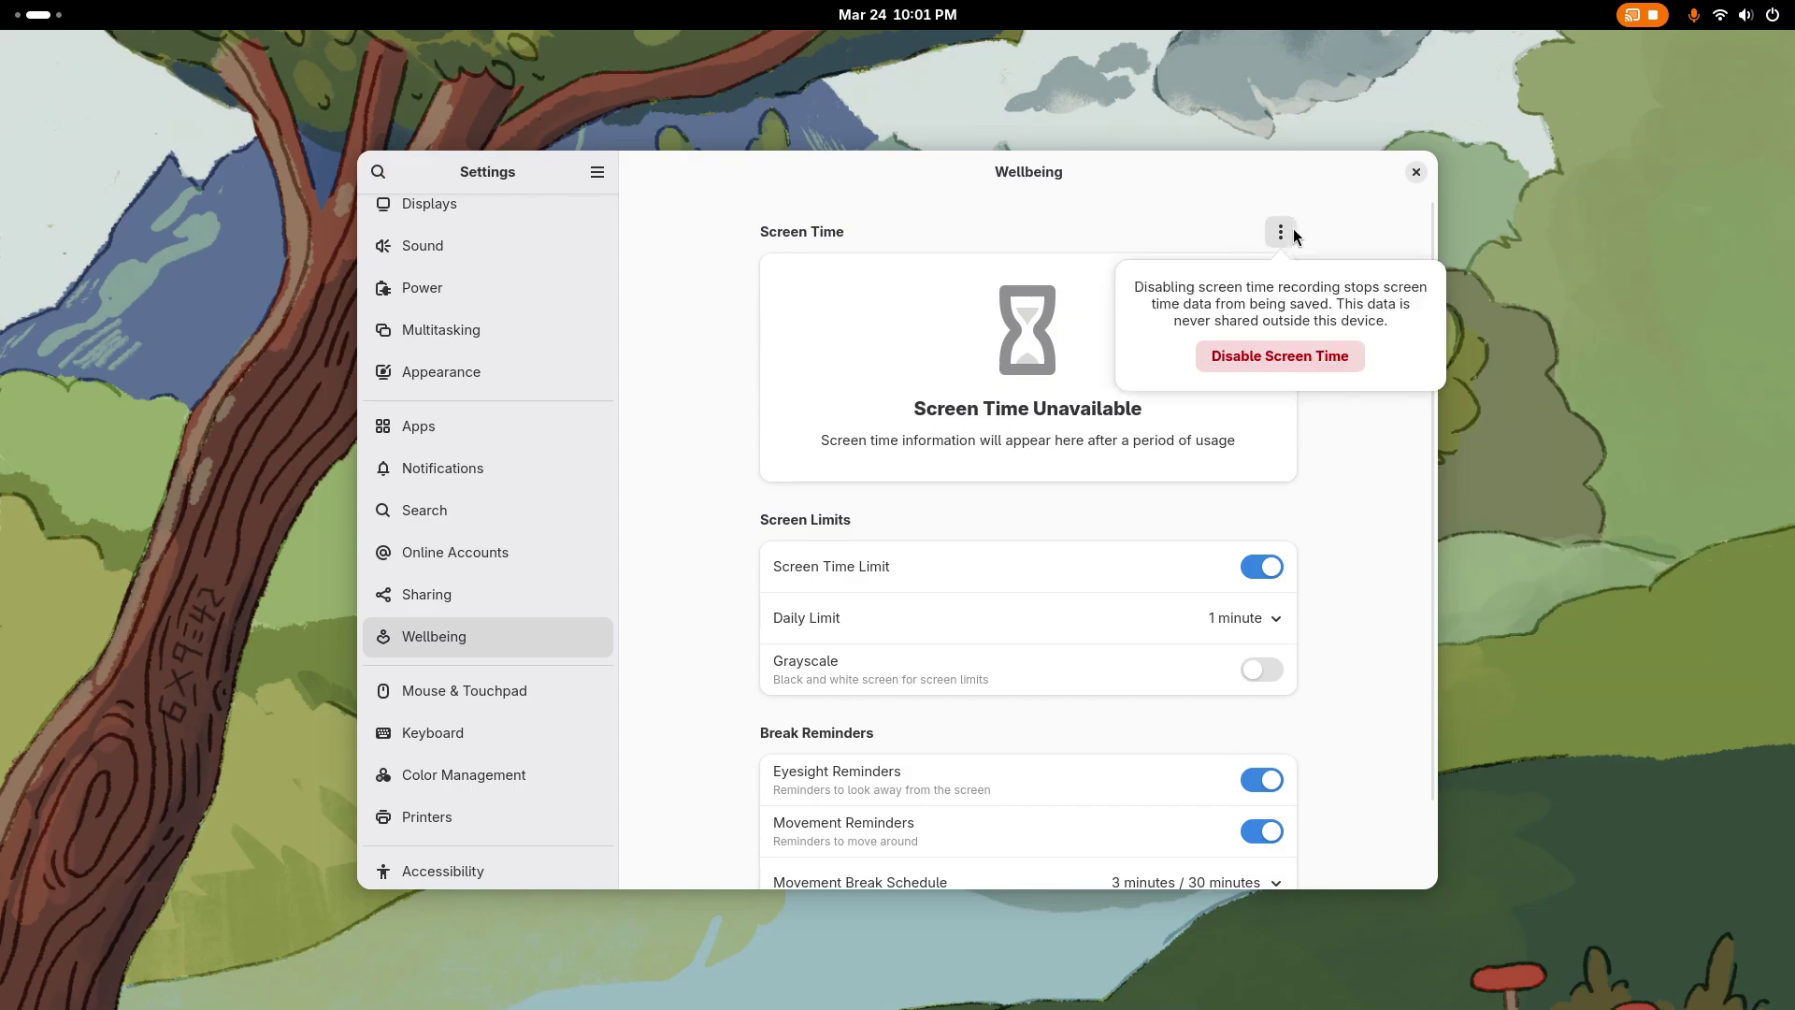
{"action": "left_click", "coordinate": [1304, 364]}
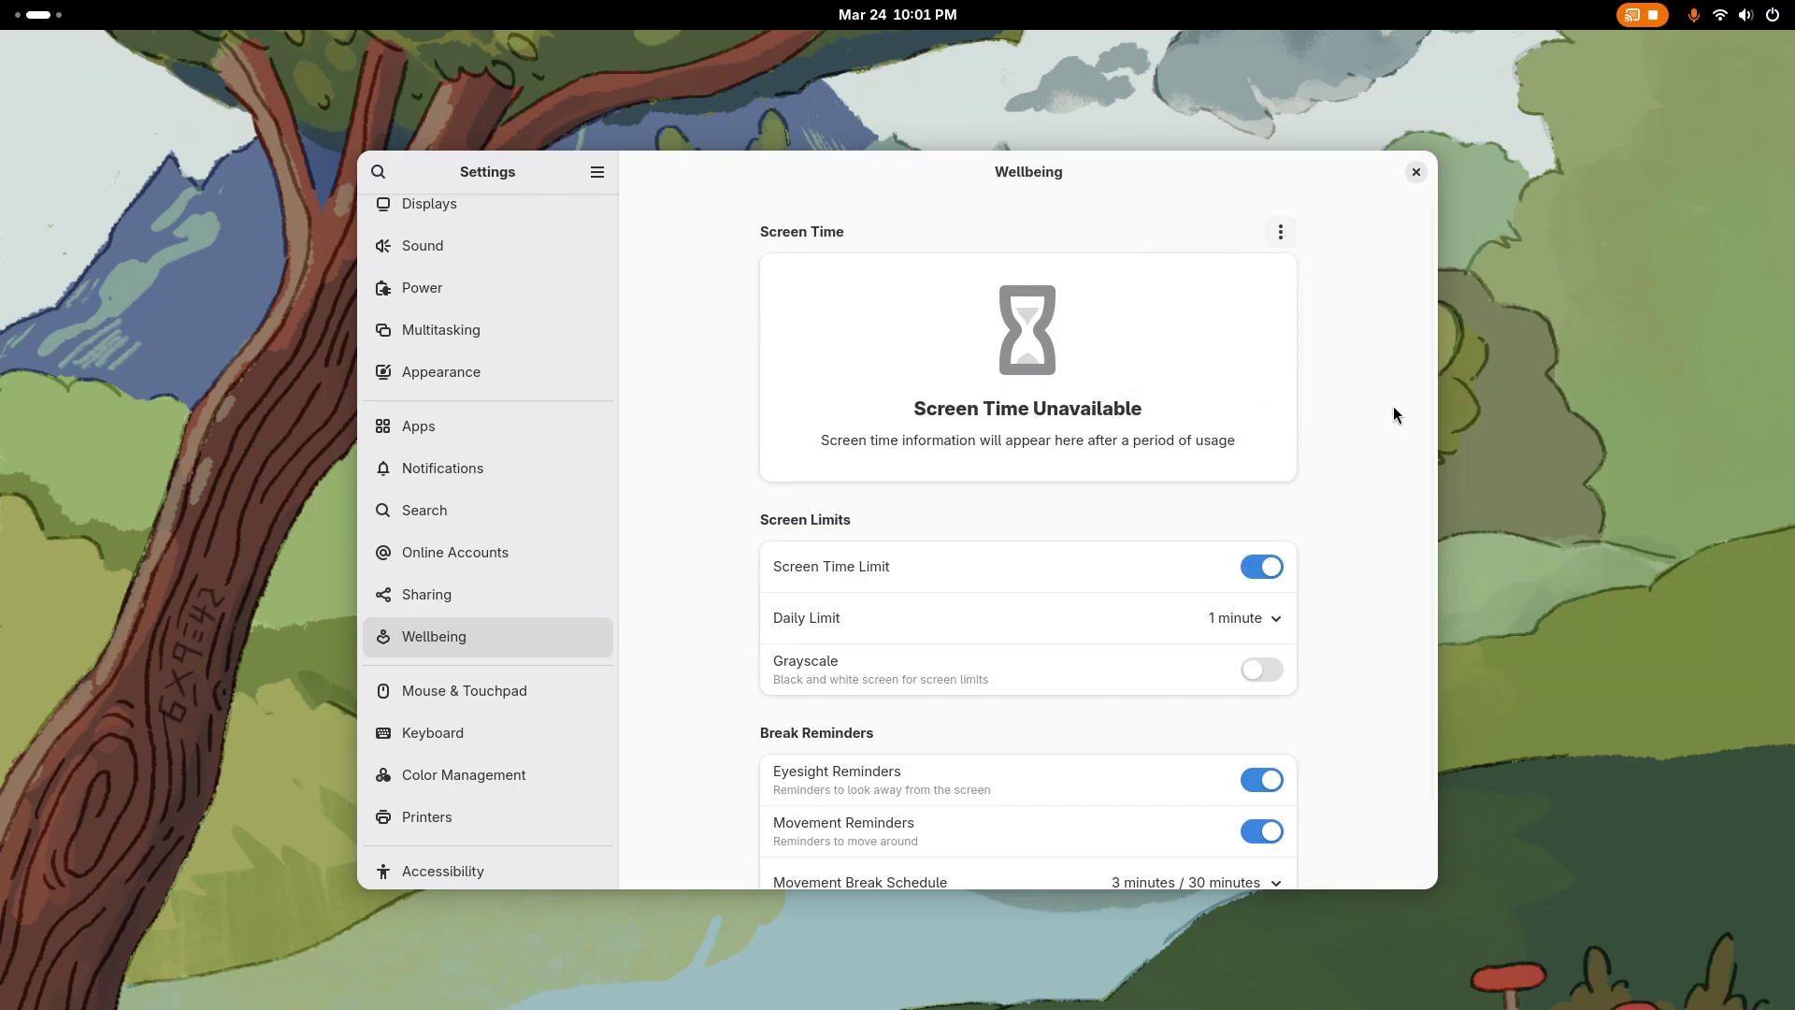
Step: Close Settings and reopen it from Quick Settings
{"action": "left_click", "coordinate": [1414, 174]}
{"action": "key", "text": "super+s"}
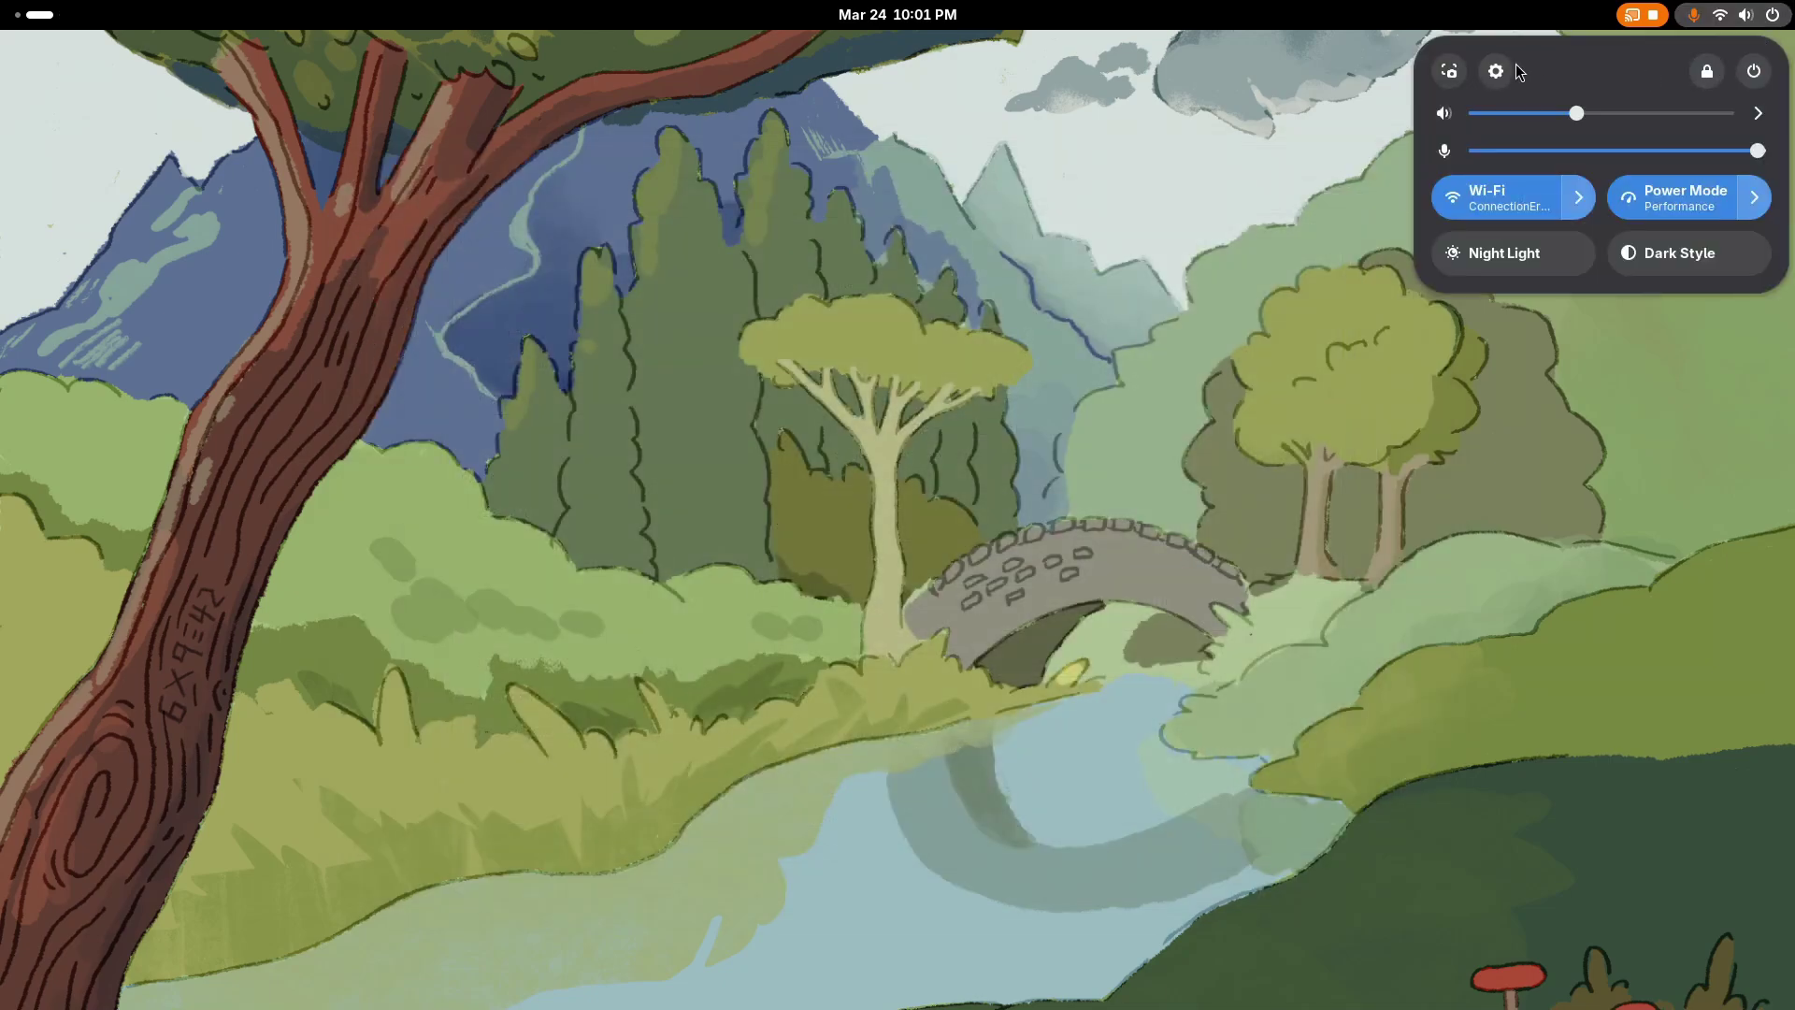
{"action": "left_click", "coordinate": [1516, 63]}
Step: Search the language list for hindi, kanna and espa, keep English (United States), and continue
{"action": "scroll", "coordinate": [1047, 367], "scroll_direction": "down", "scroll_amount": 2}
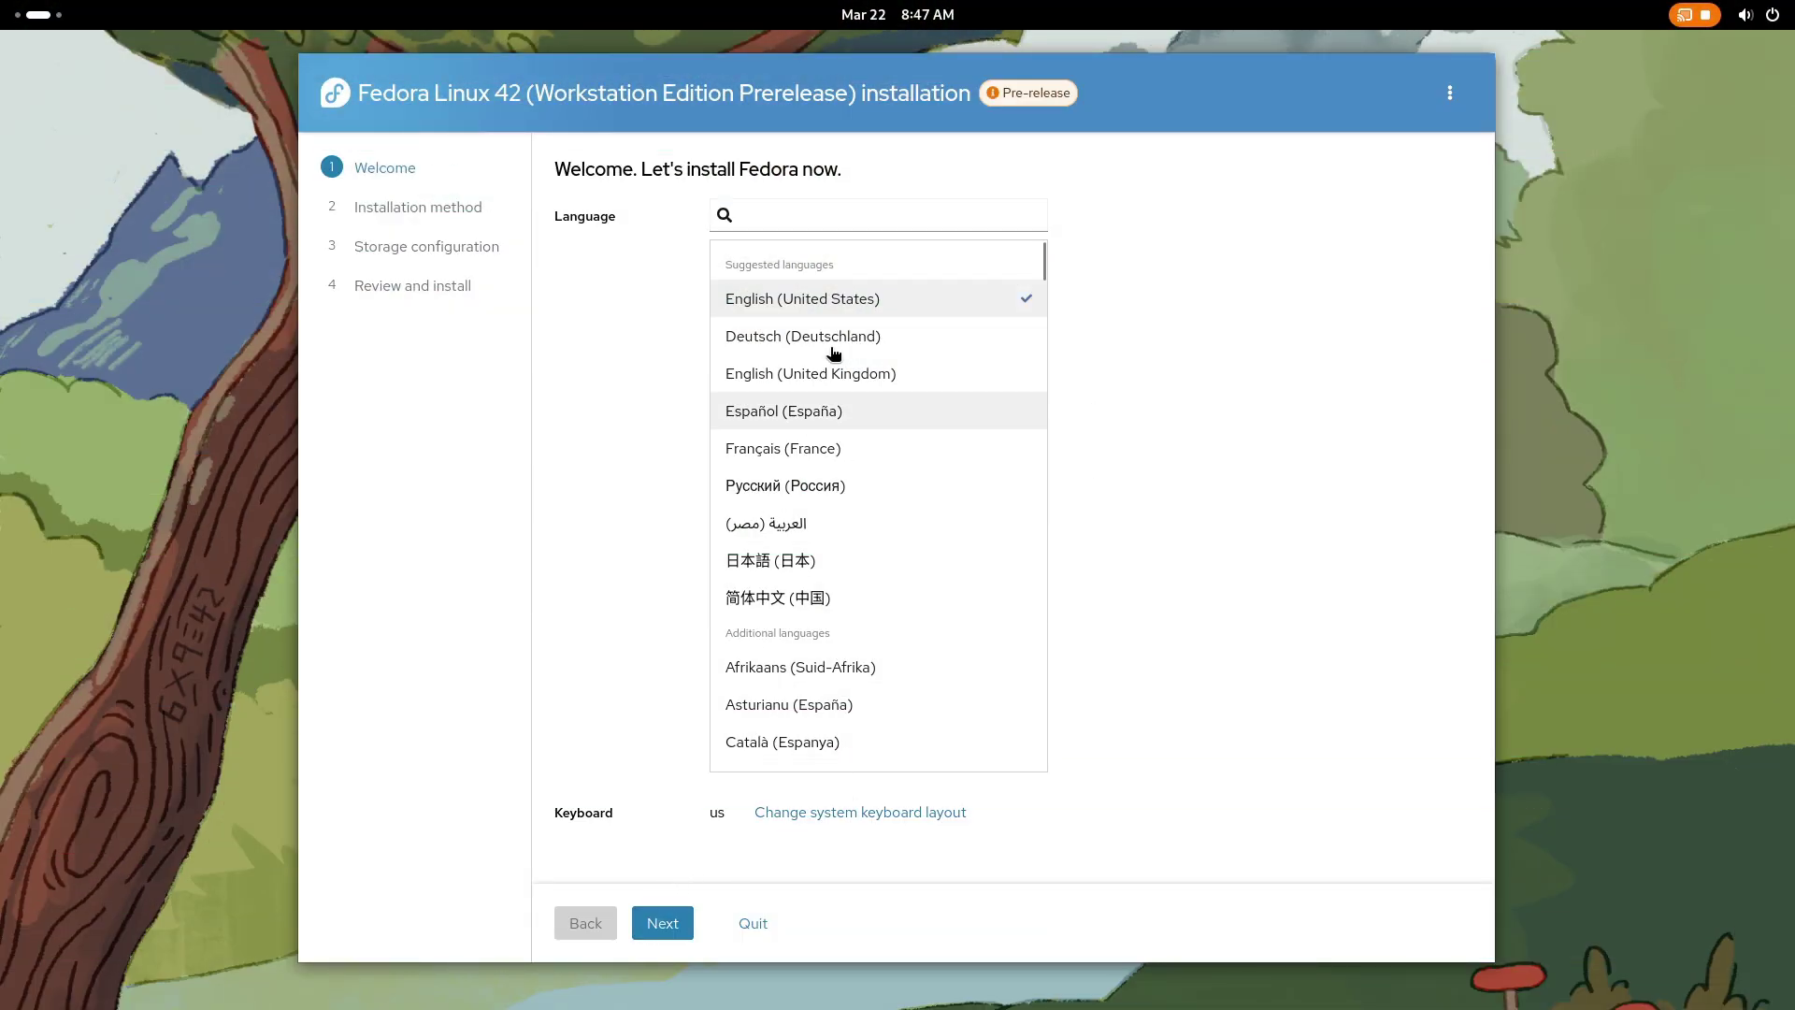
{"action": "left_click", "coordinate": [656, 924]}
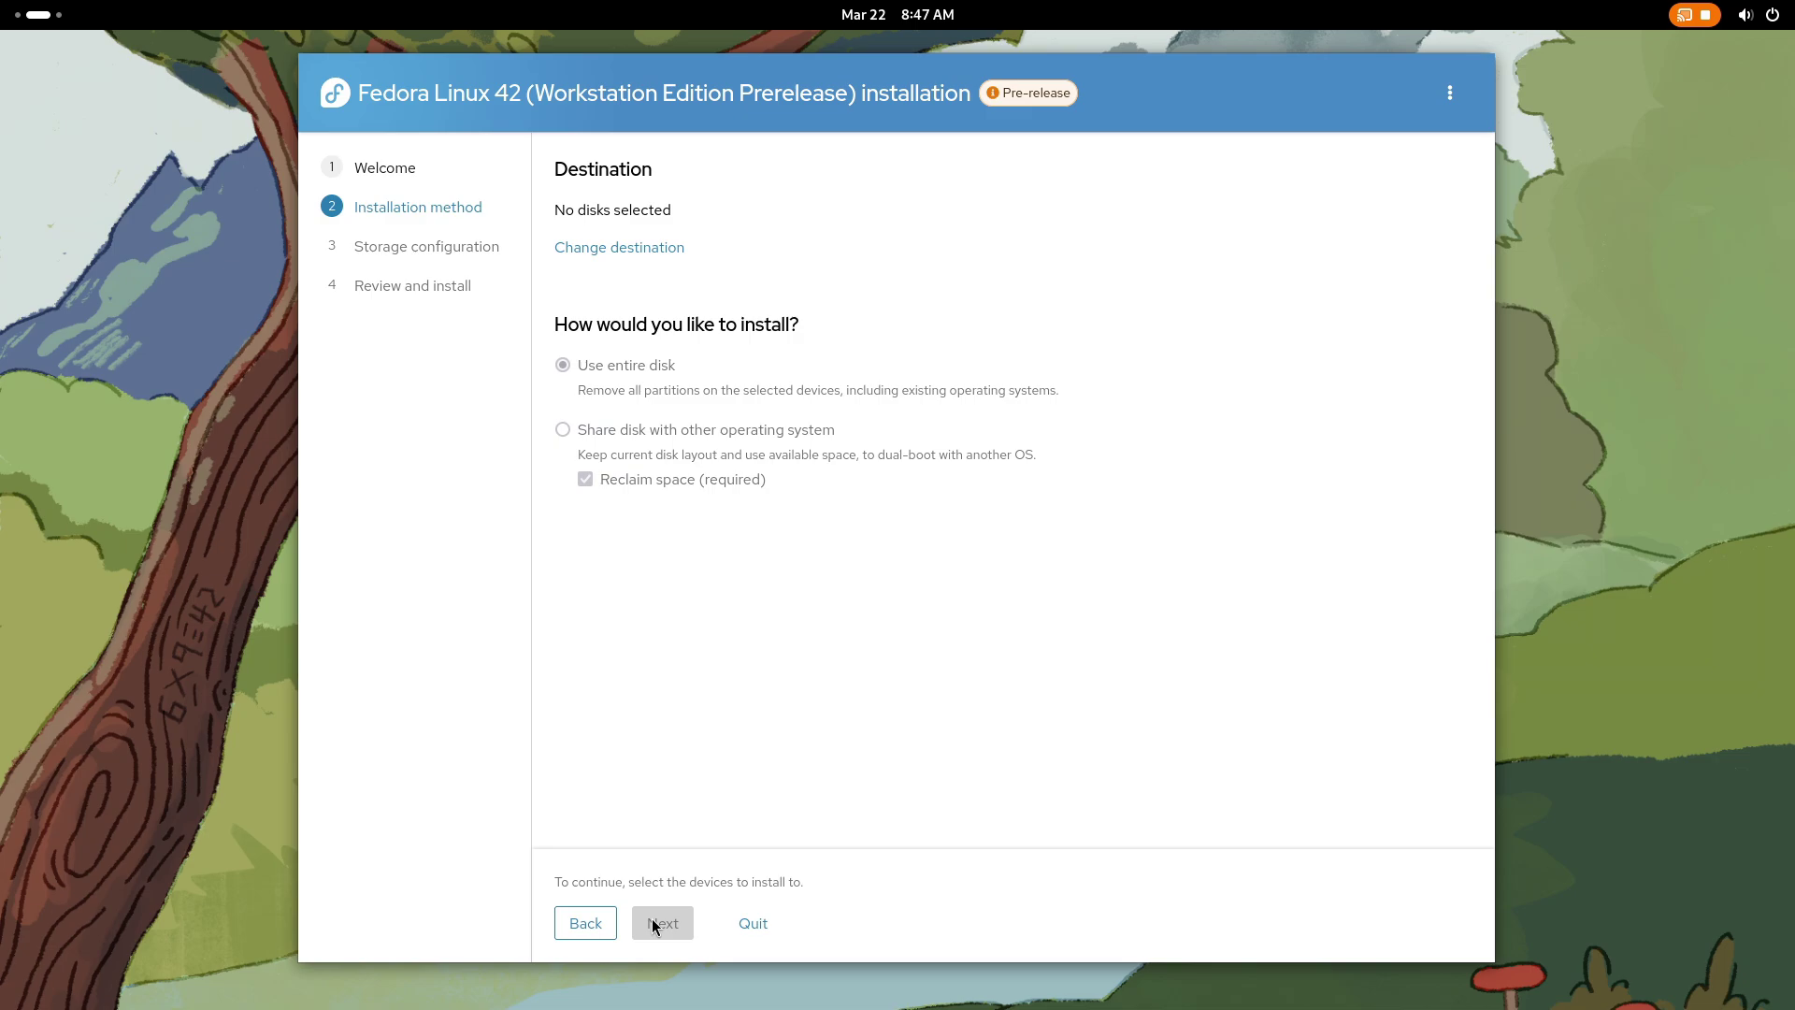
{"action": "left_click", "coordinate": [581, 922]}
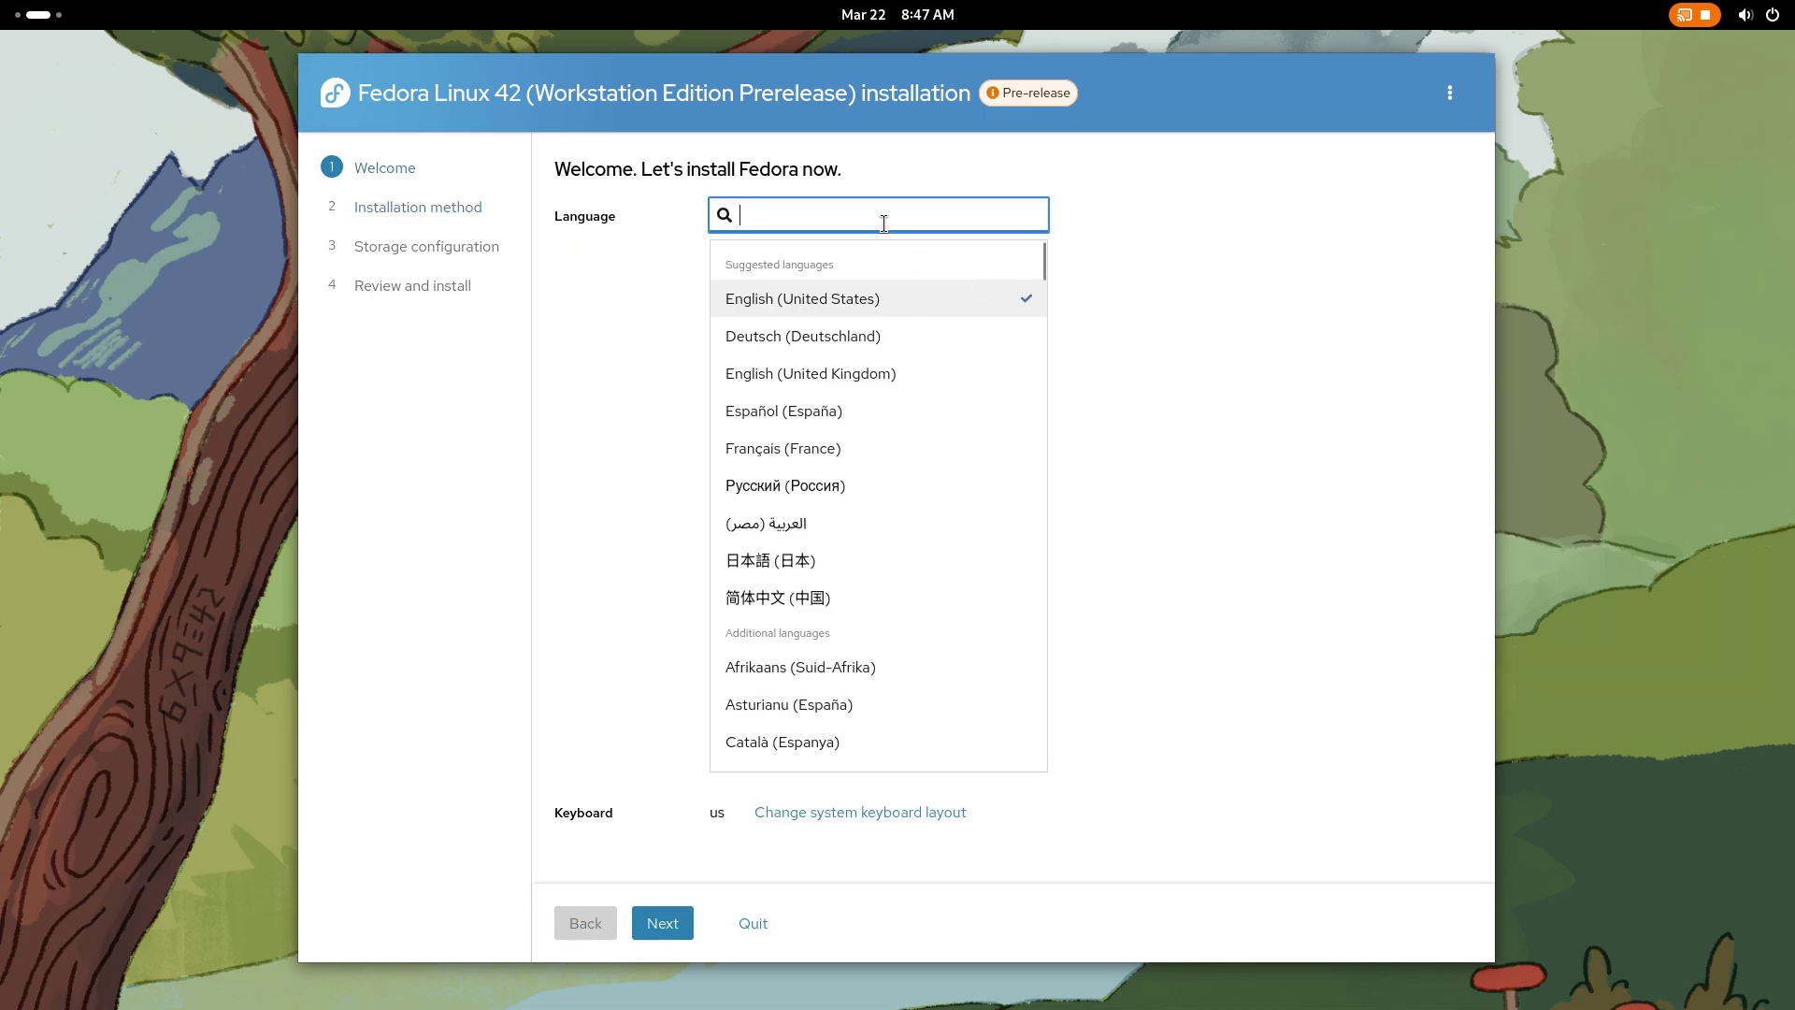
{"action": "type", "text": "hindi"}
{"action": "key", "text": "BackSpace"}
{"action": "key", "text": "BackSpace"}
{"action": "key", "text": "BackSpace"}
{"action": "key", "text": "BackSpace"}
{"action": "key", "text": "BackSpace"}
{"action": "type", "text": "kanna"}
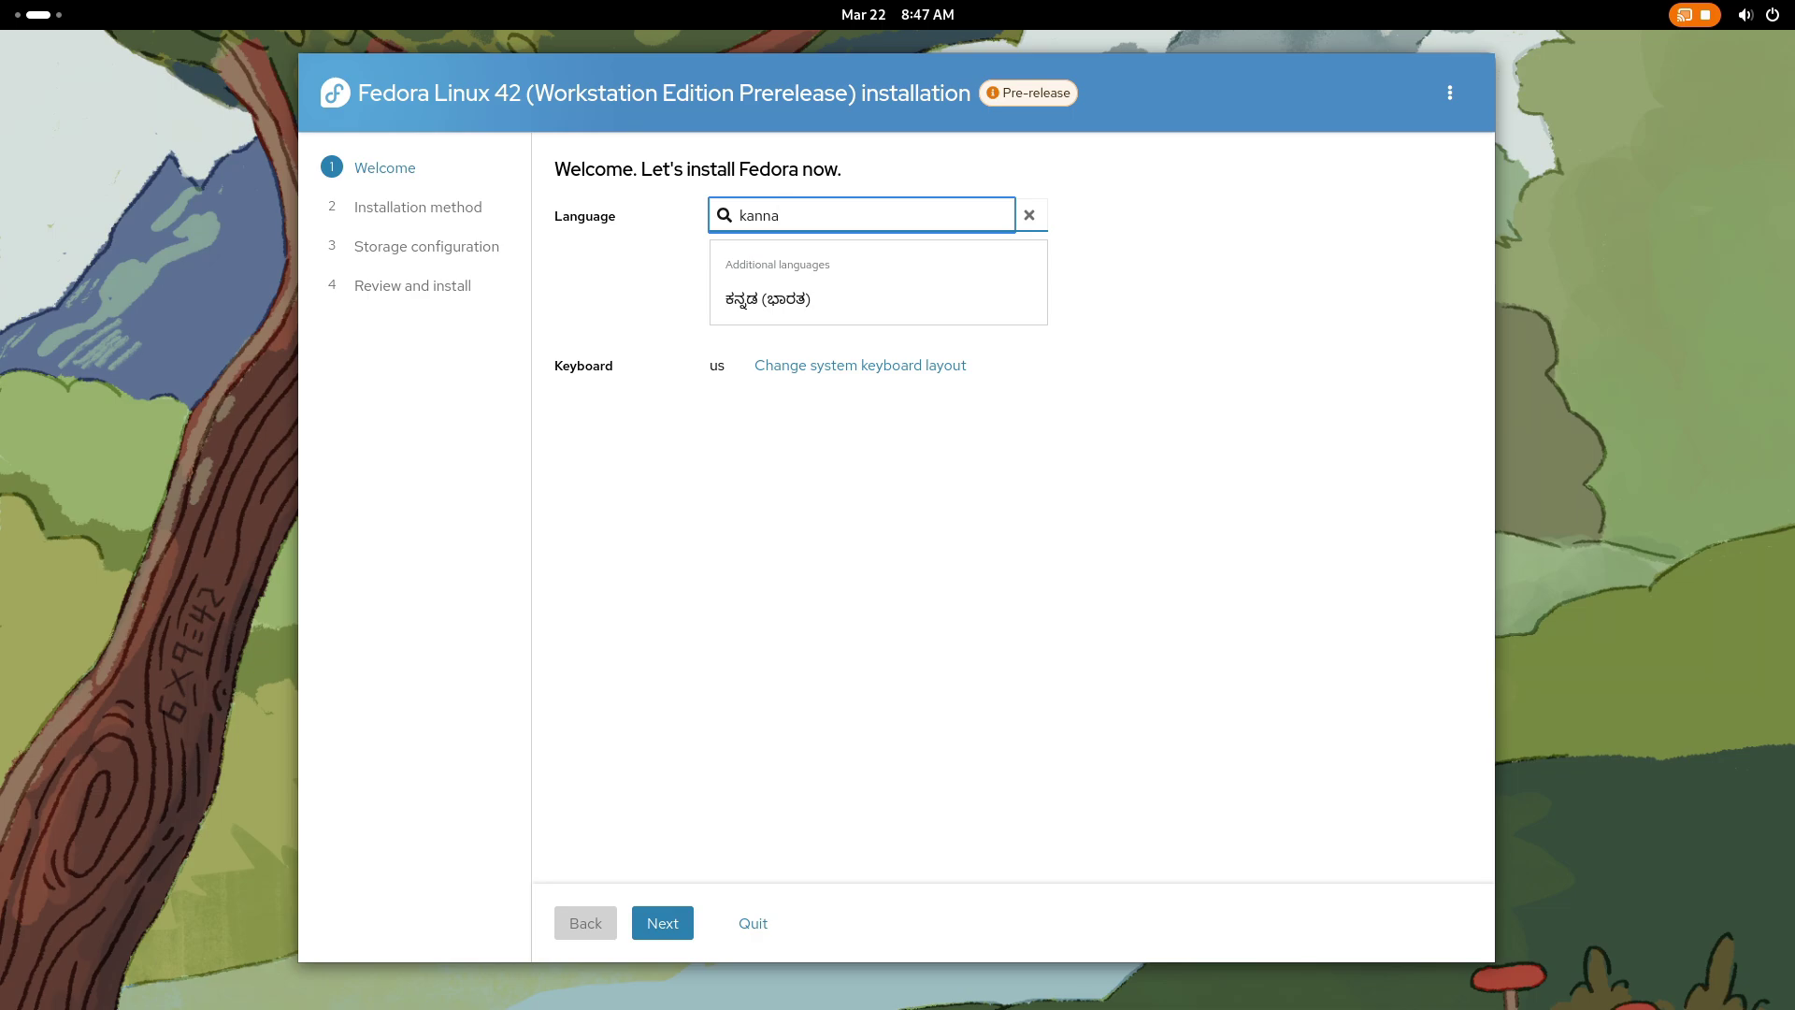
{"action": "key", "text": "BackSpace"}
{"action": "key", "text": "BackSpace"}
{"action": "key", "text": "BackSpace"}
{"action": "key", "text": "BackSpace"}
{"action": "key", "text": "BackSpace"}
{"action": "type", "text": "espa"}
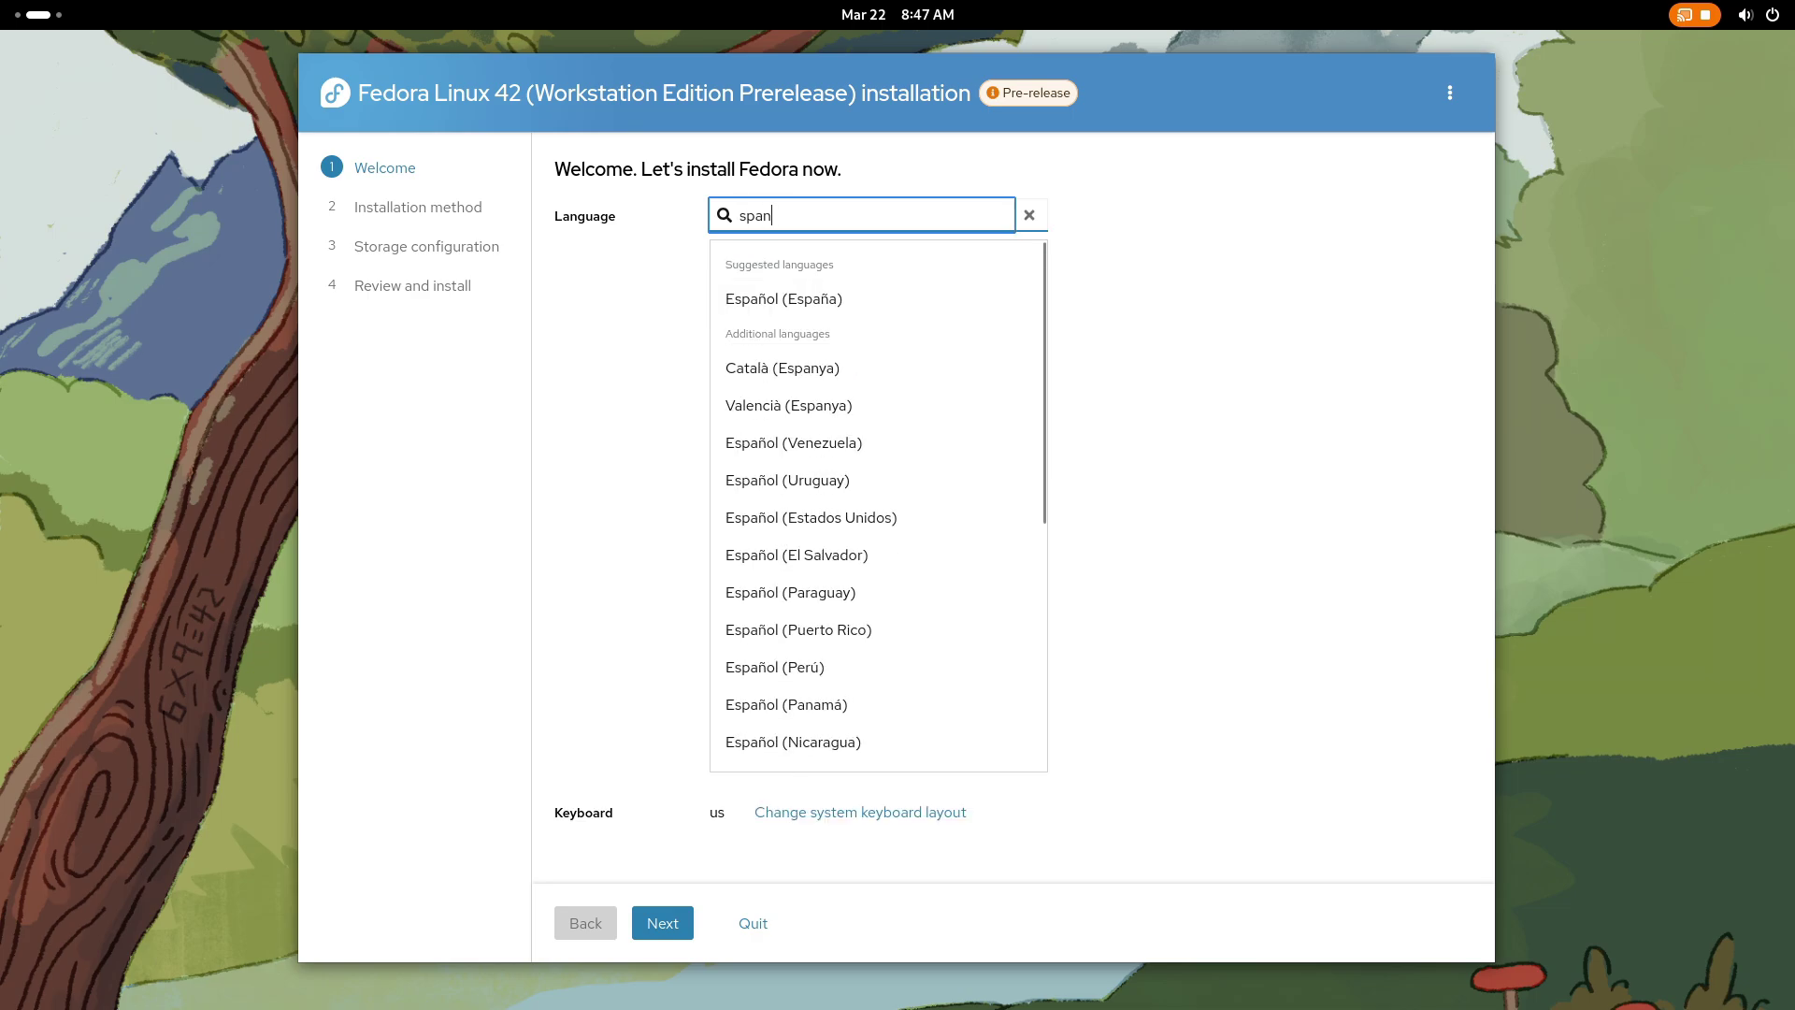
{"action": "left_click", "coordinate": [692, 921]}
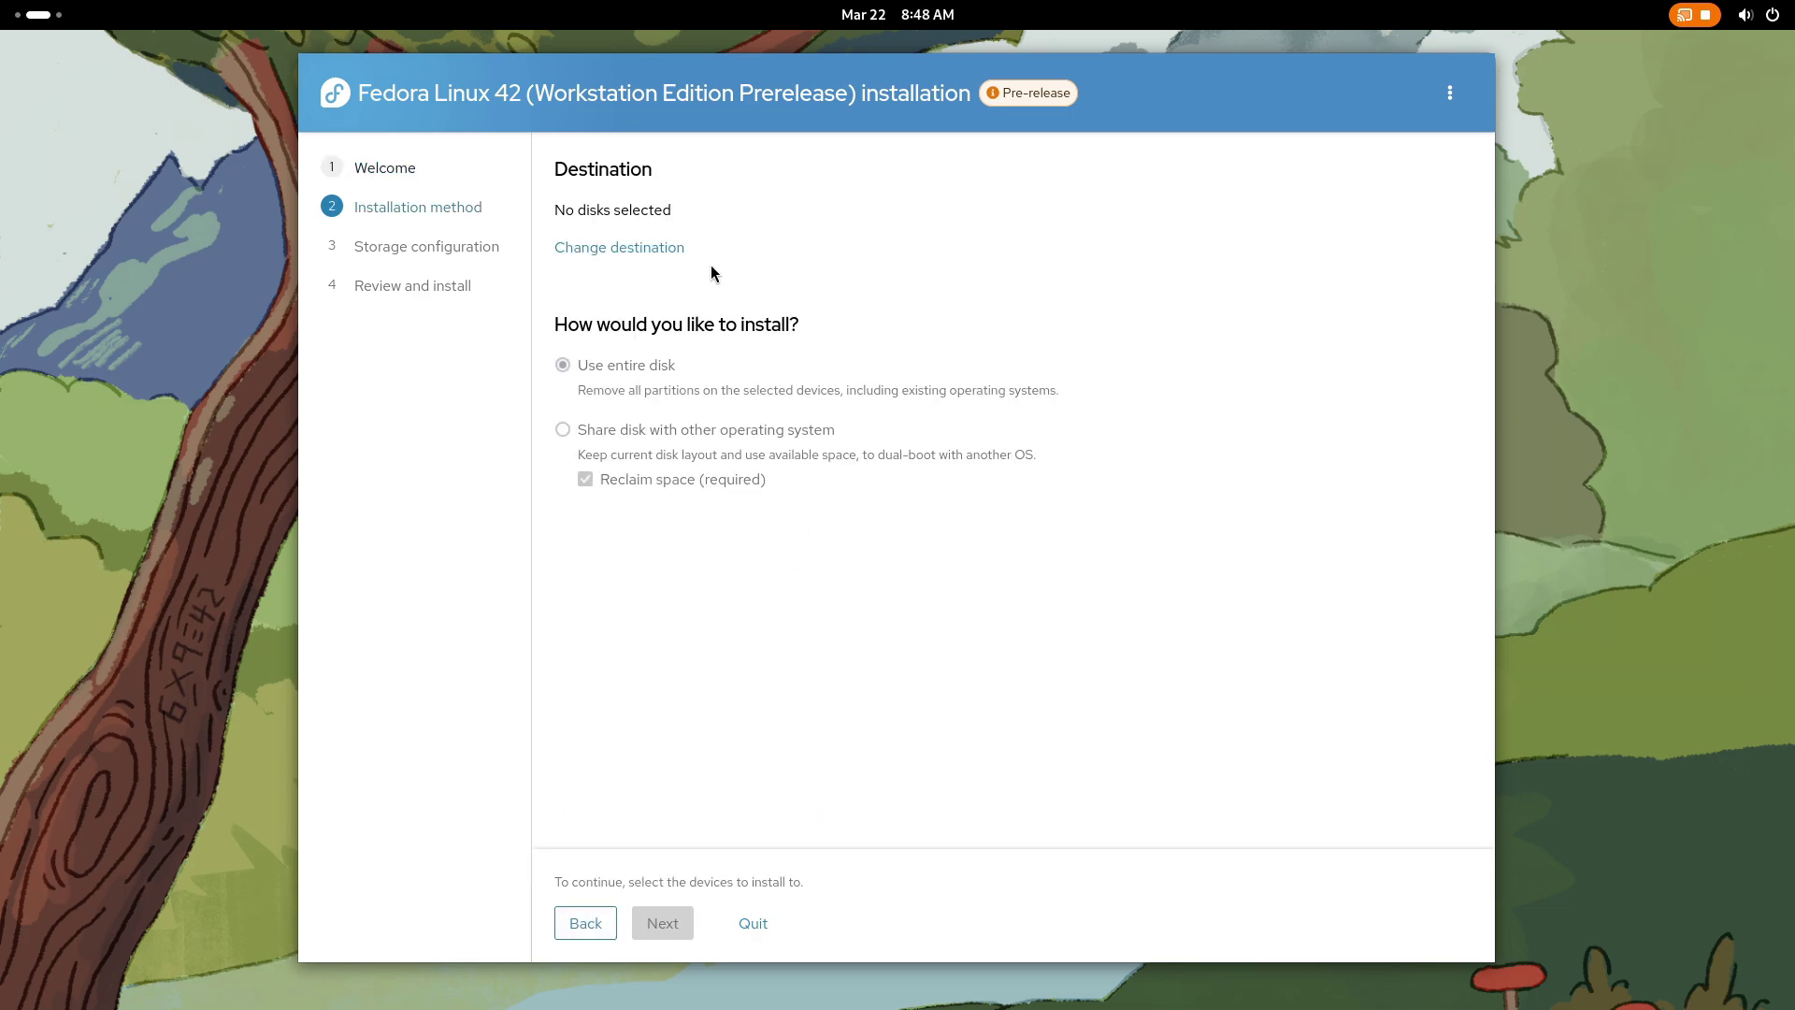
Step: Select the 1.00 TB sdc disk as the installation destination
{"action": "triple_click", "coordinate": [599, 205]}
{"action": "left_click", "coordinate": [693, 226]}
{"action": "left_click", "coordinate": [618, 247]}
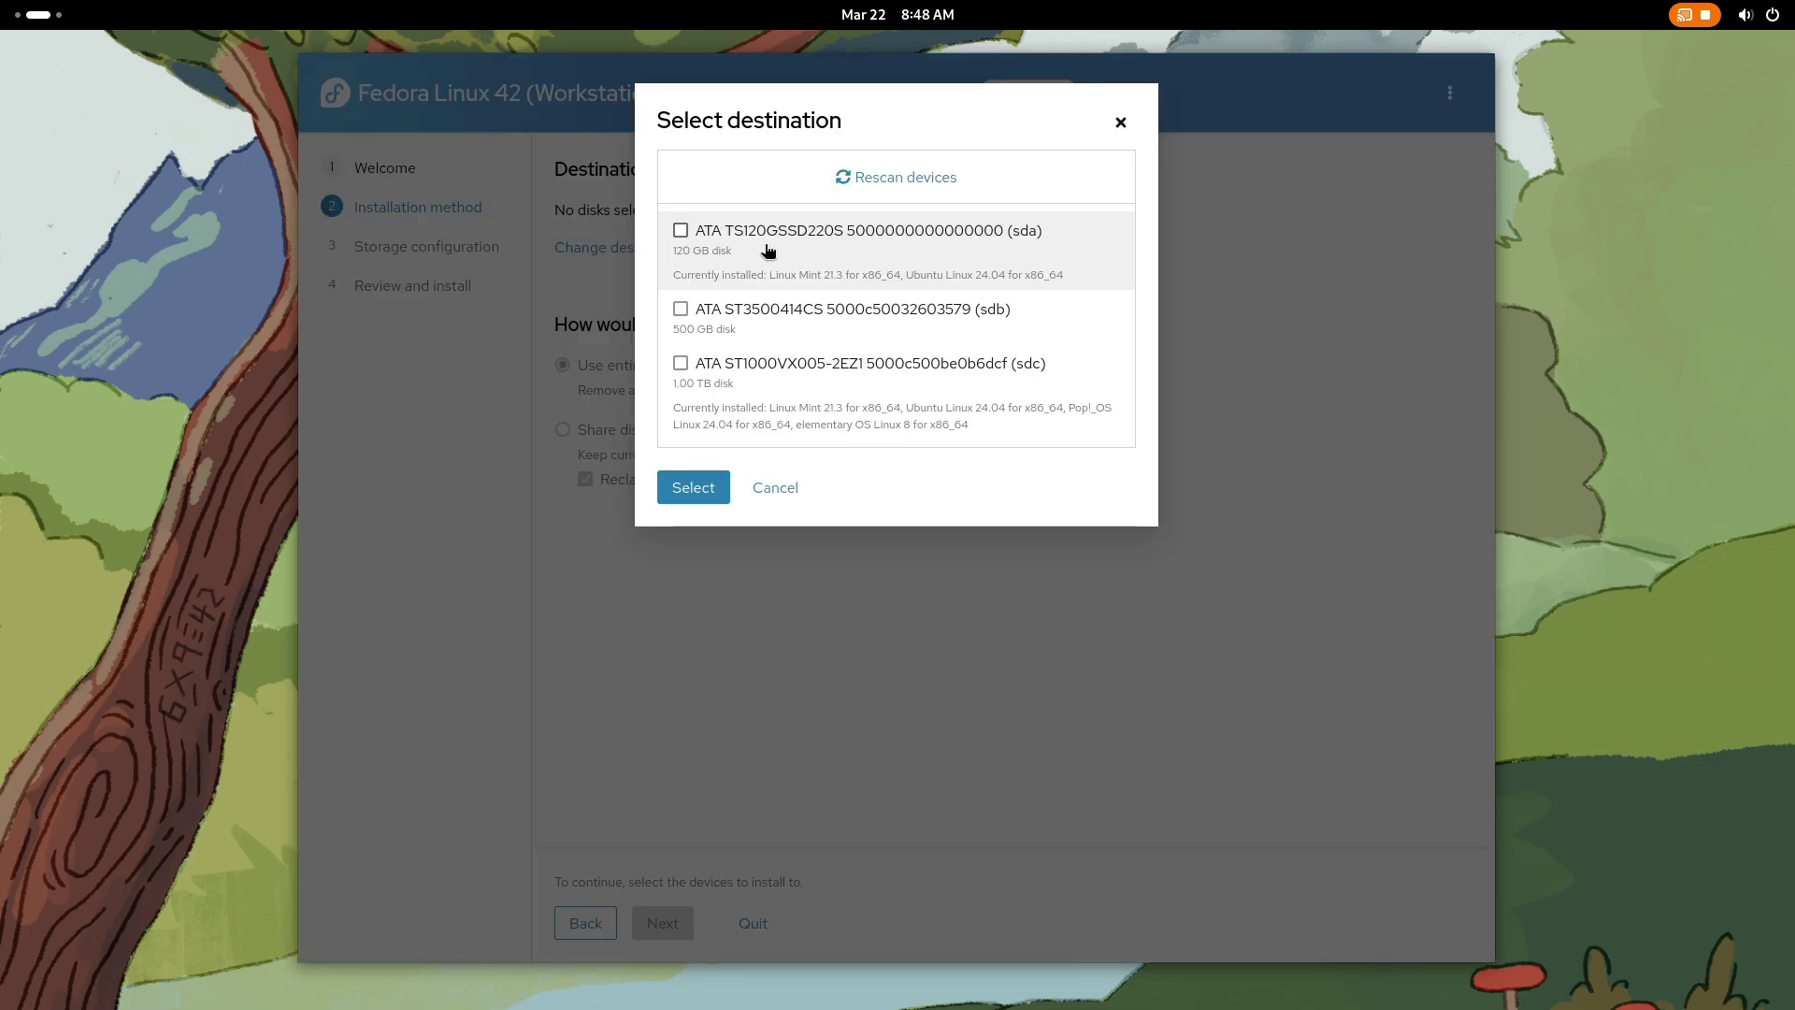
{"action": "left_click", "coordinate": [680, 363]}
{"action": "left_click", "coordinate": [693, 485]}
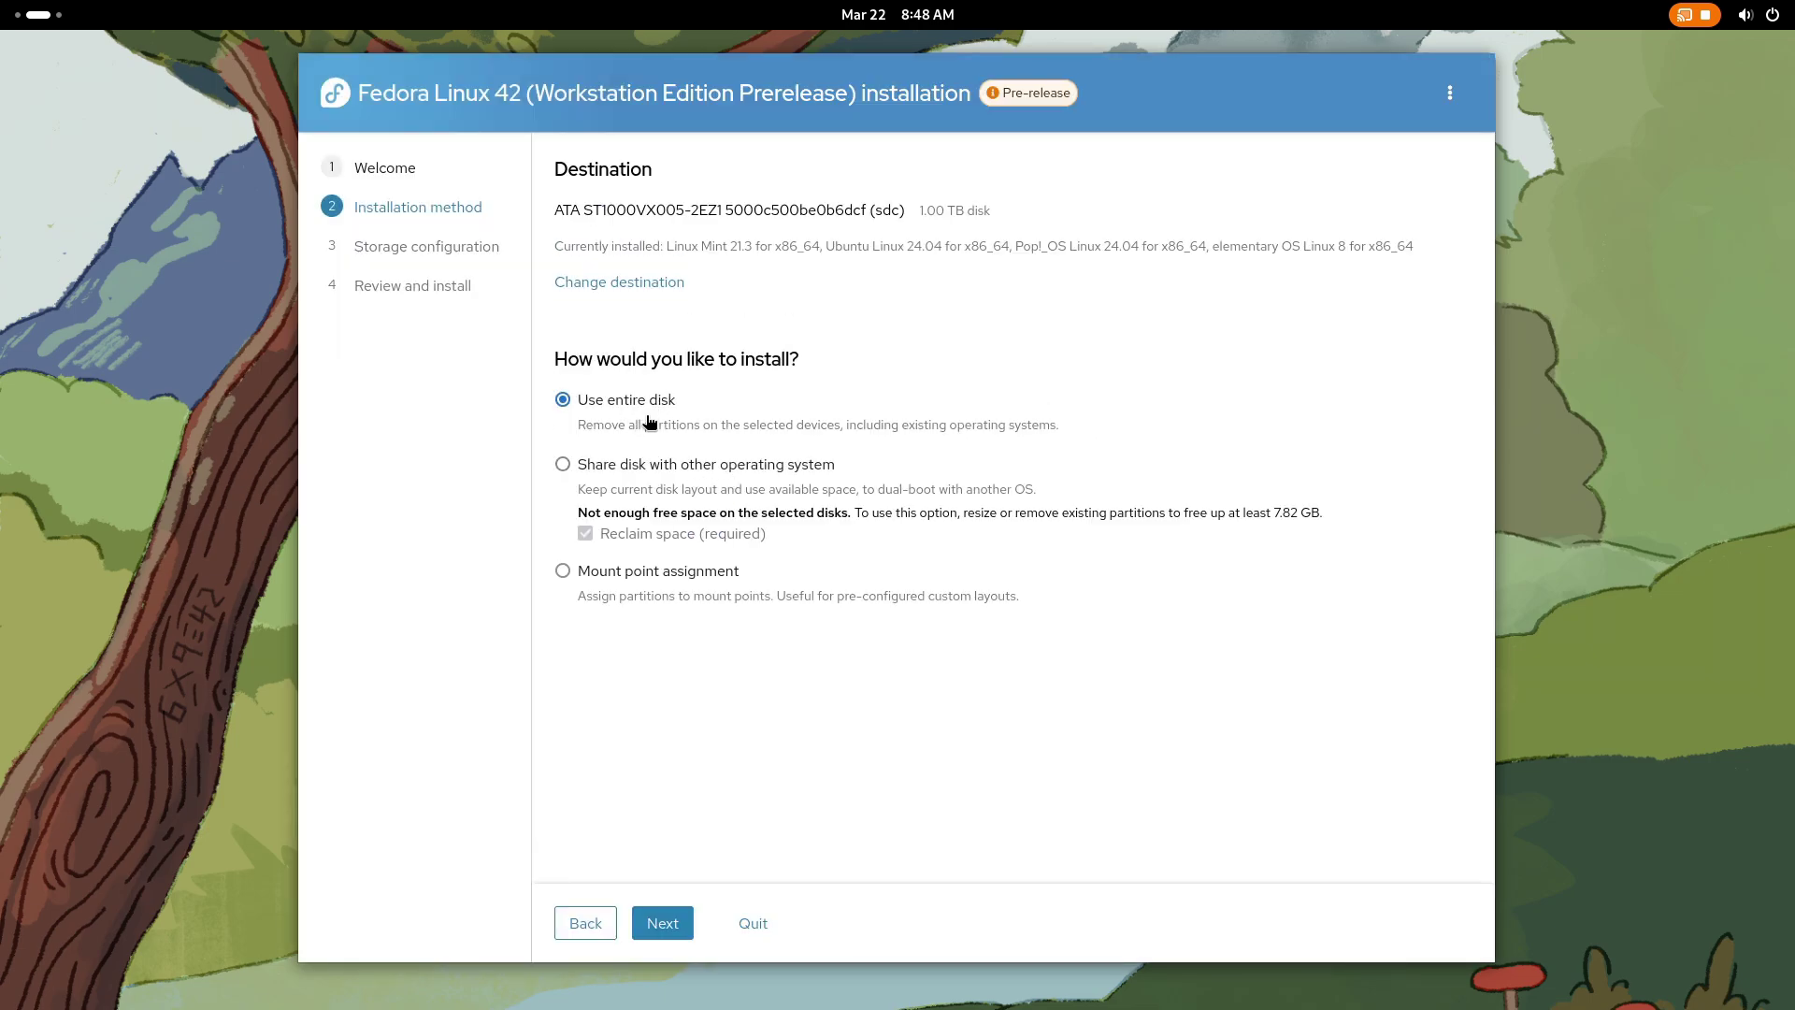
Step: Choose mount point assignment as the installation method and continue
{"action": "triple_click", "coordinate": [677, 426]}
{"action": "left_click", "coordinate": [960, 440]}
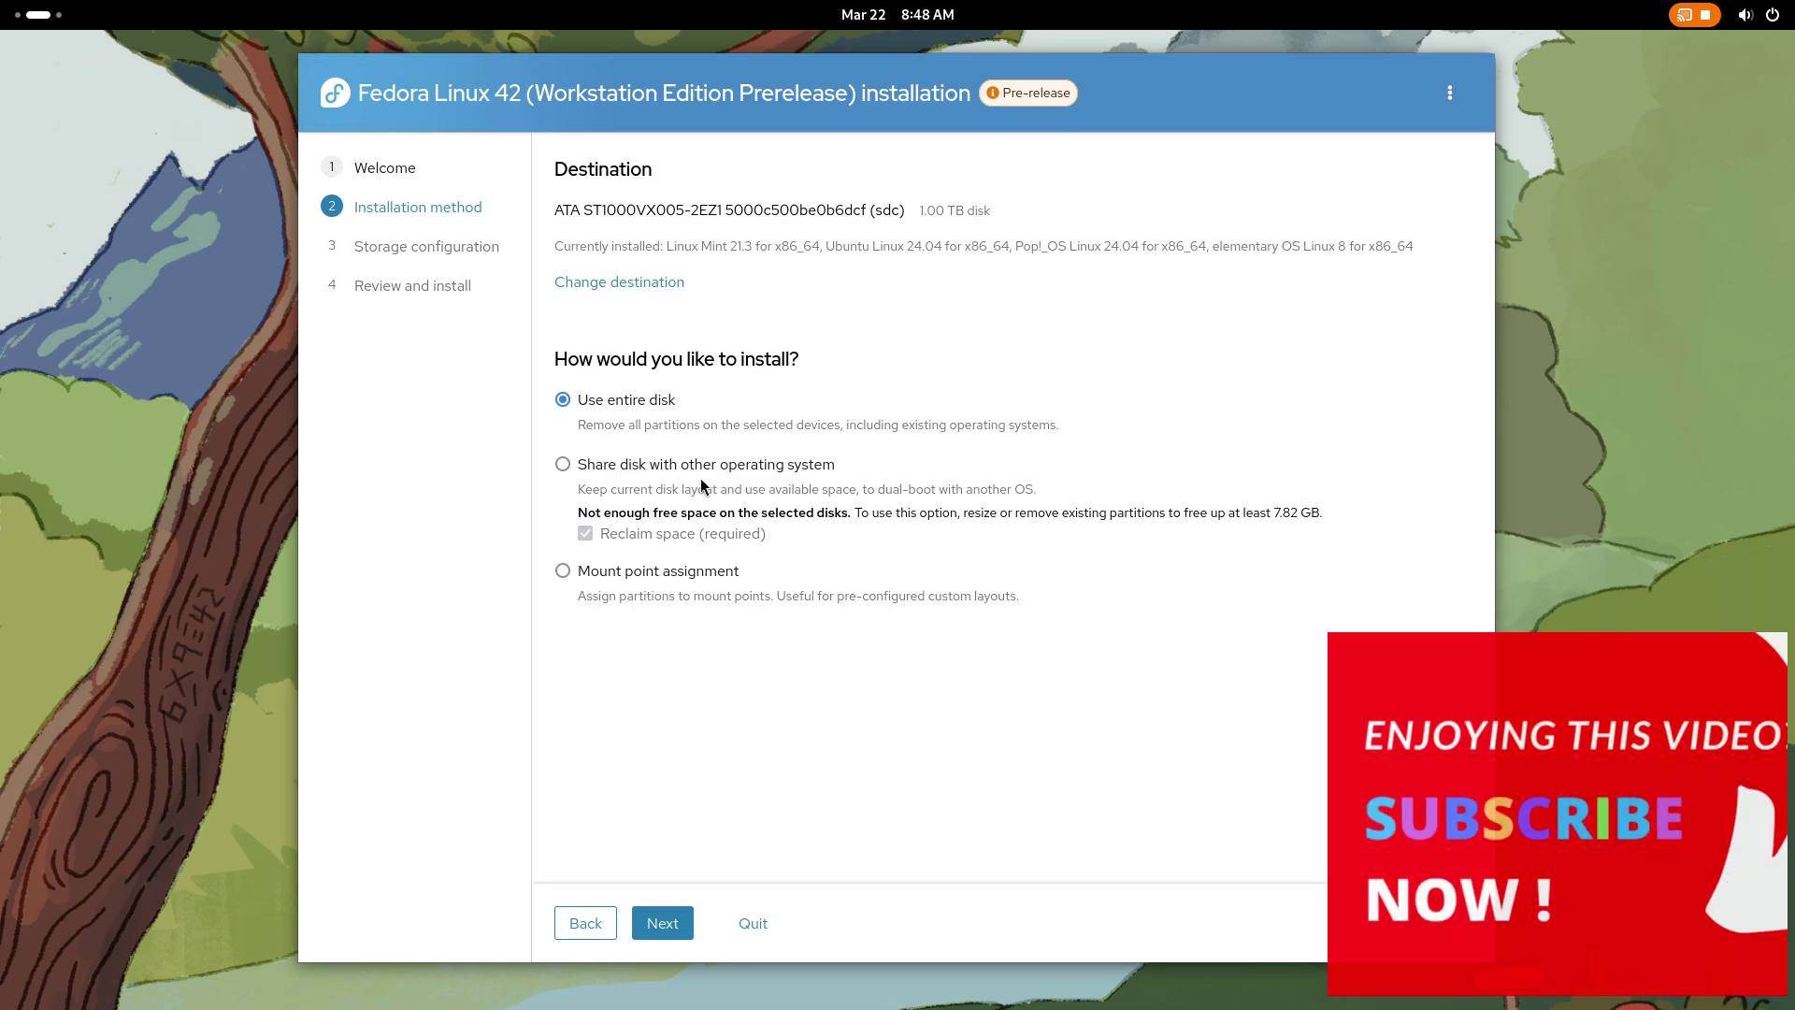
{"action": "left_click", "coordinate": [691, 573]}
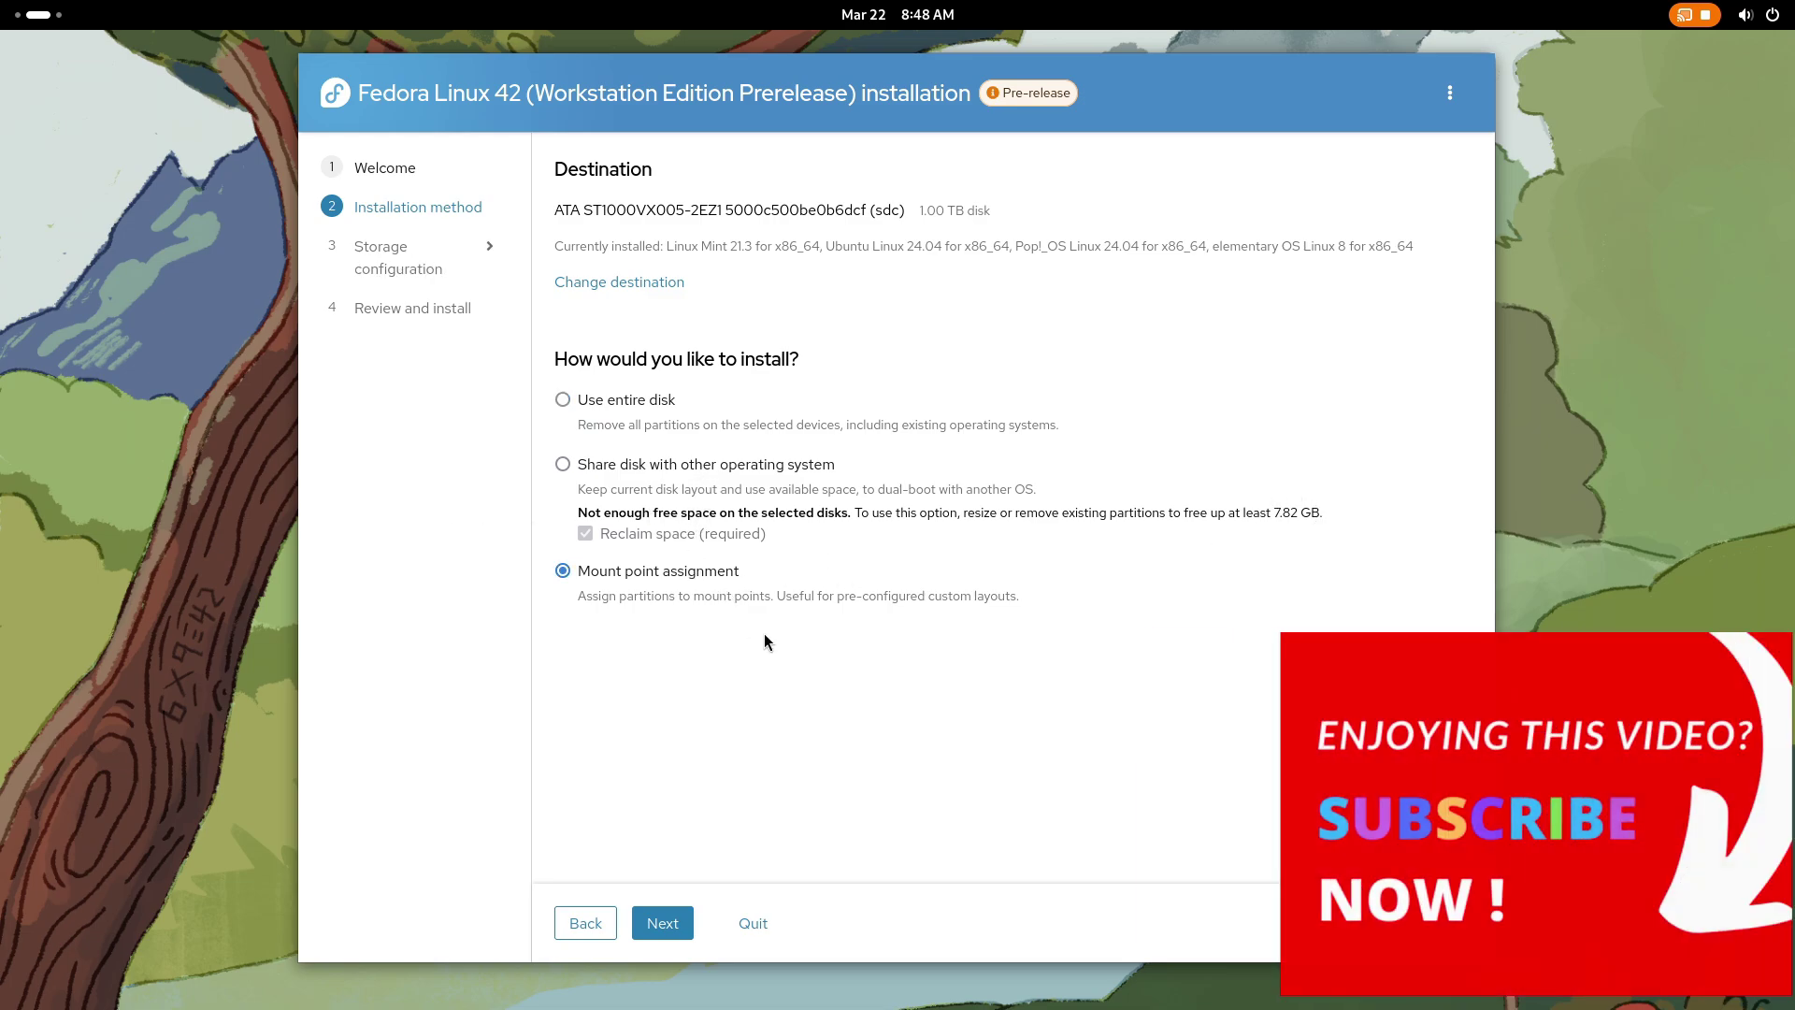
{"action": "left_click", "coordinate": [682, 920]}
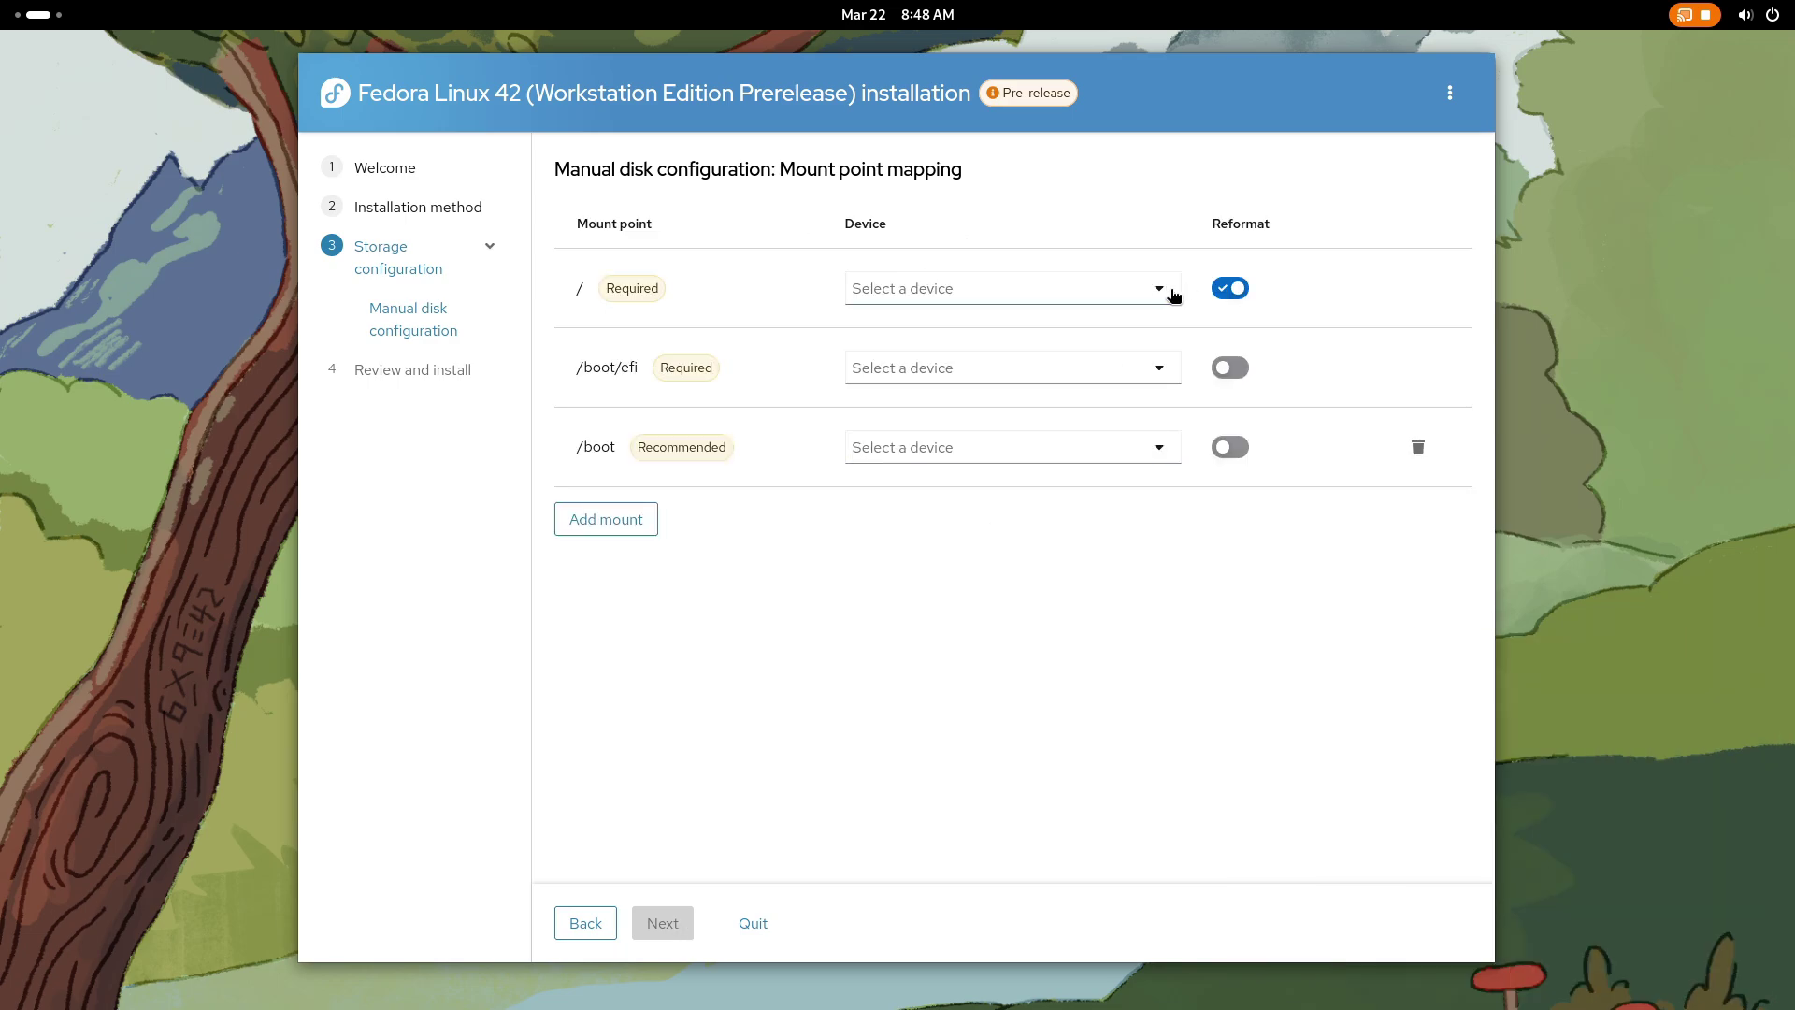
Step: Map / to sdc5 and /boot/efi to sdc7, delete the /boot row, and continue to review
{"action": "left_click", "coordinate": [1176, 291]}
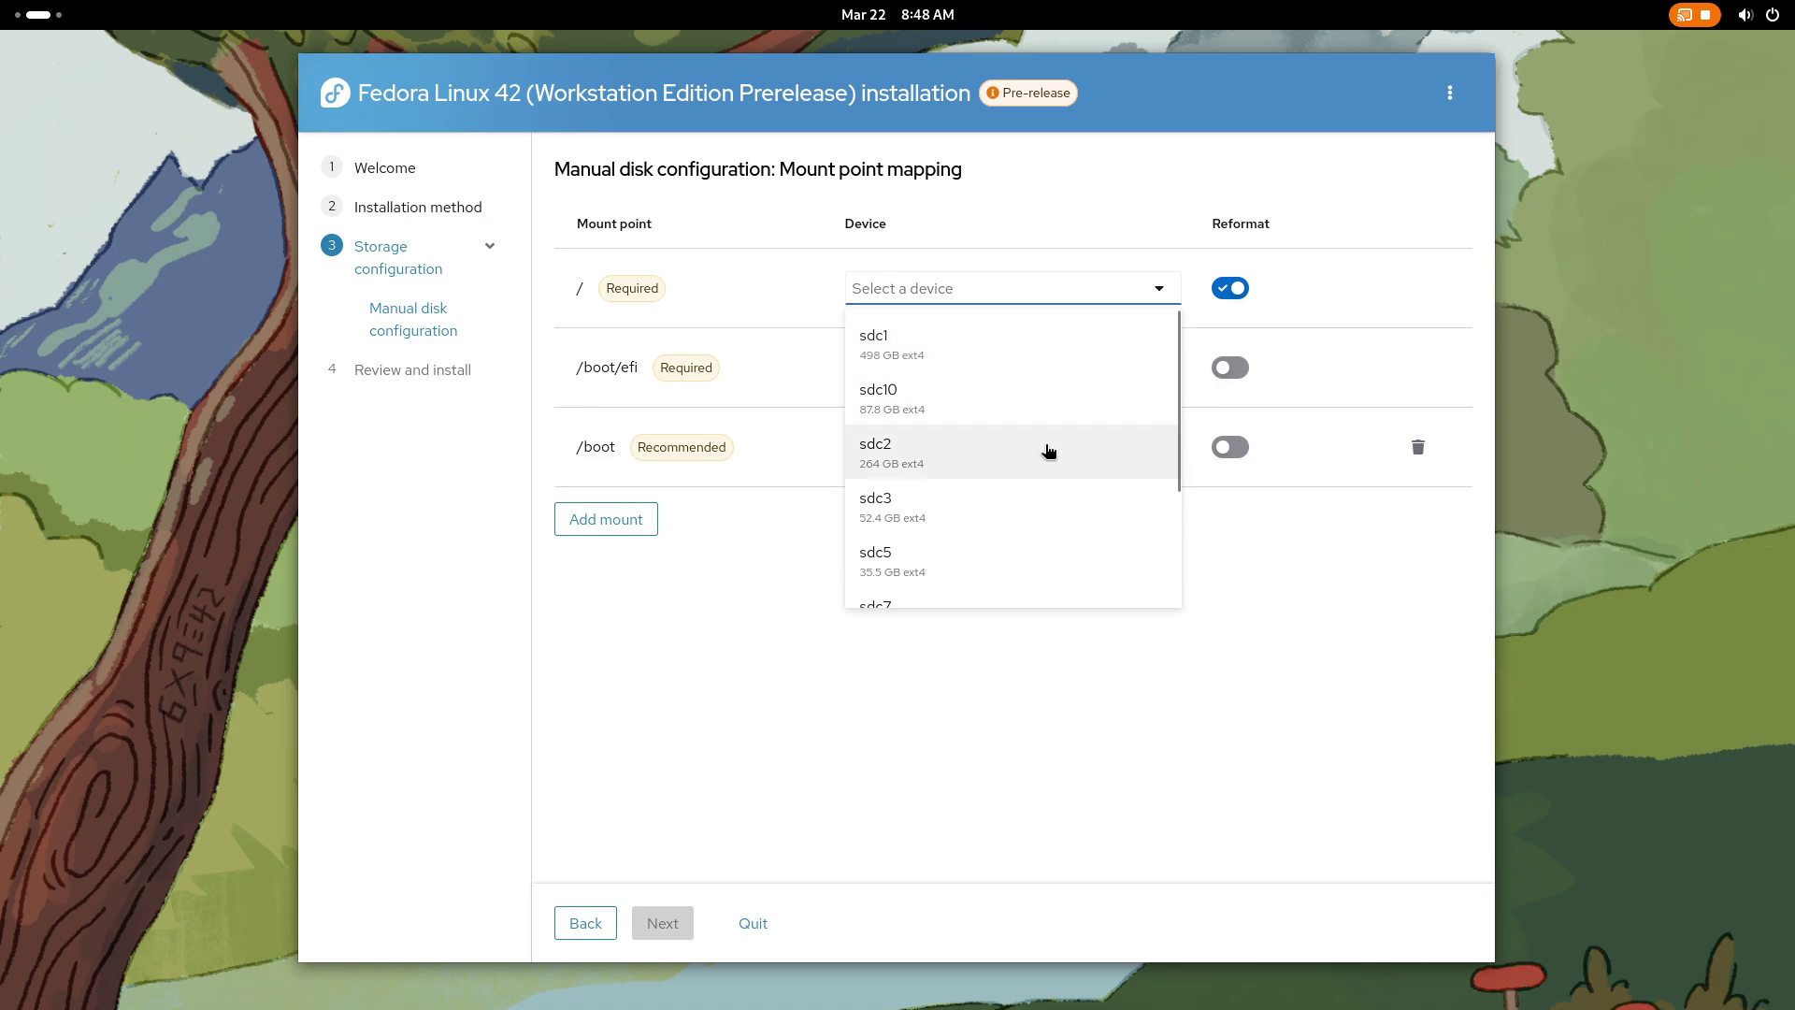
{"action": "left_click", "coordinate": [1000, 558]}
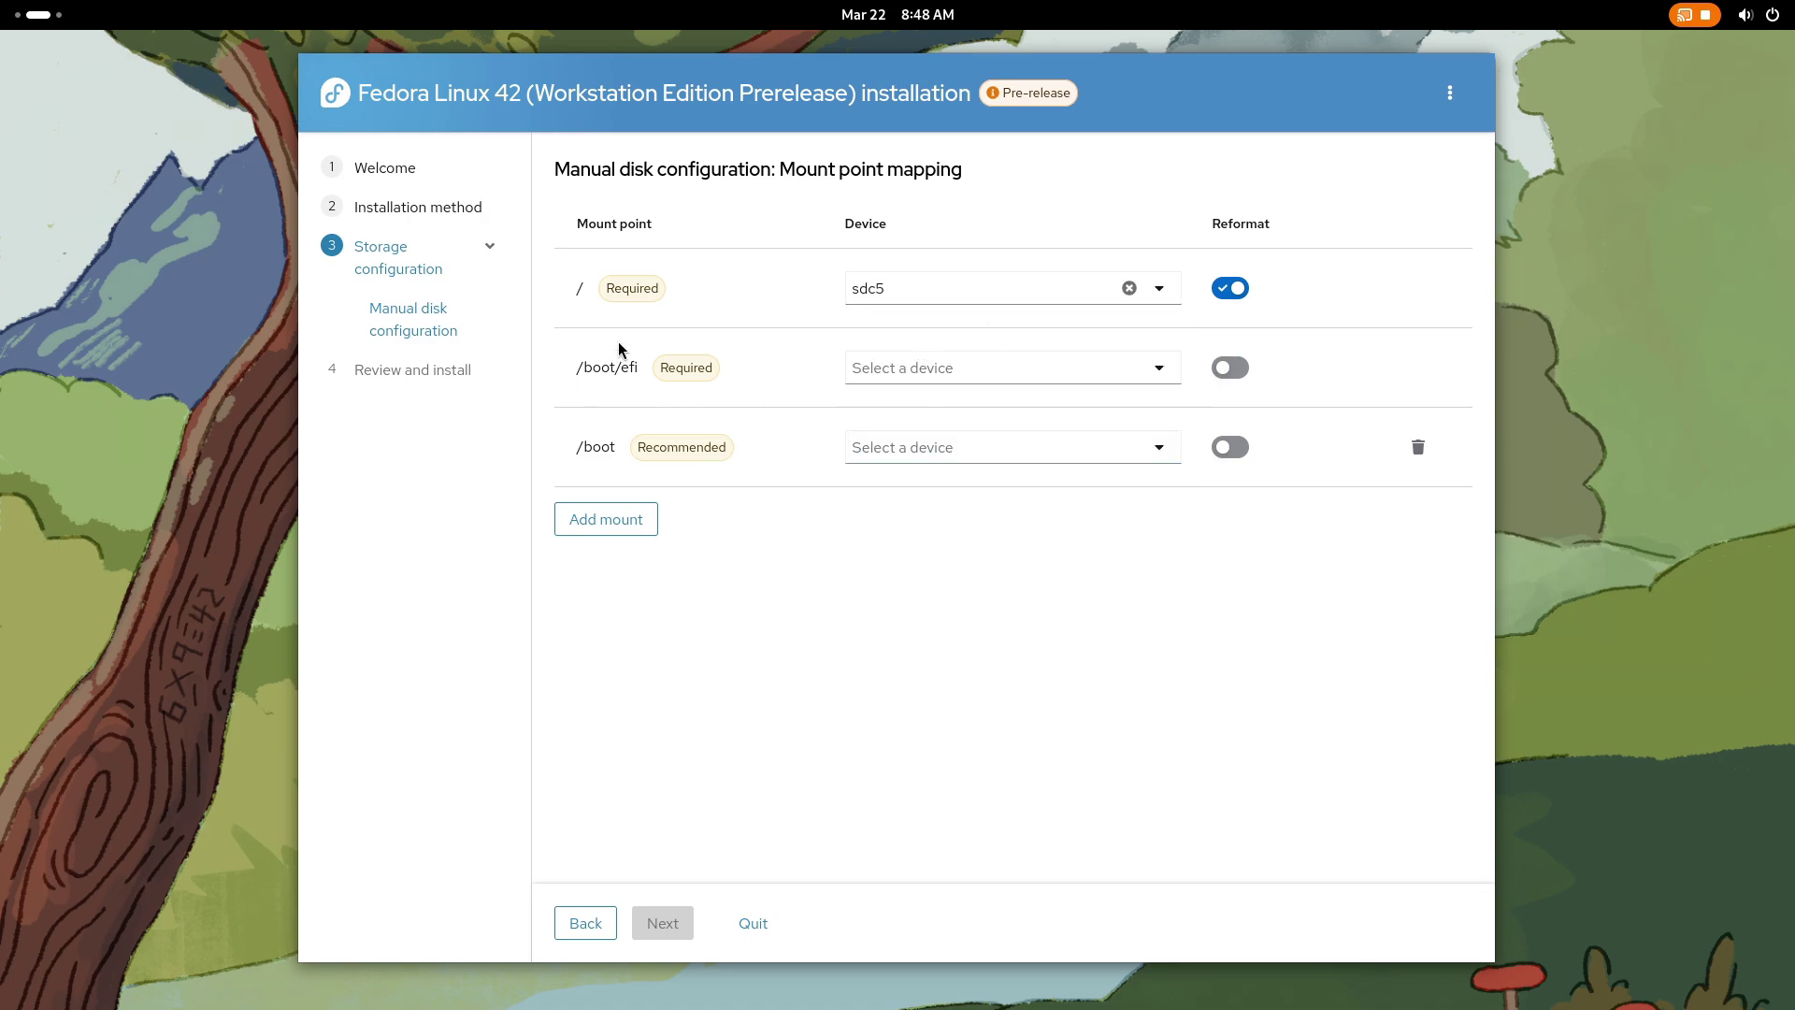
{"action": "left_click", "coordinate": [1042, 369]}
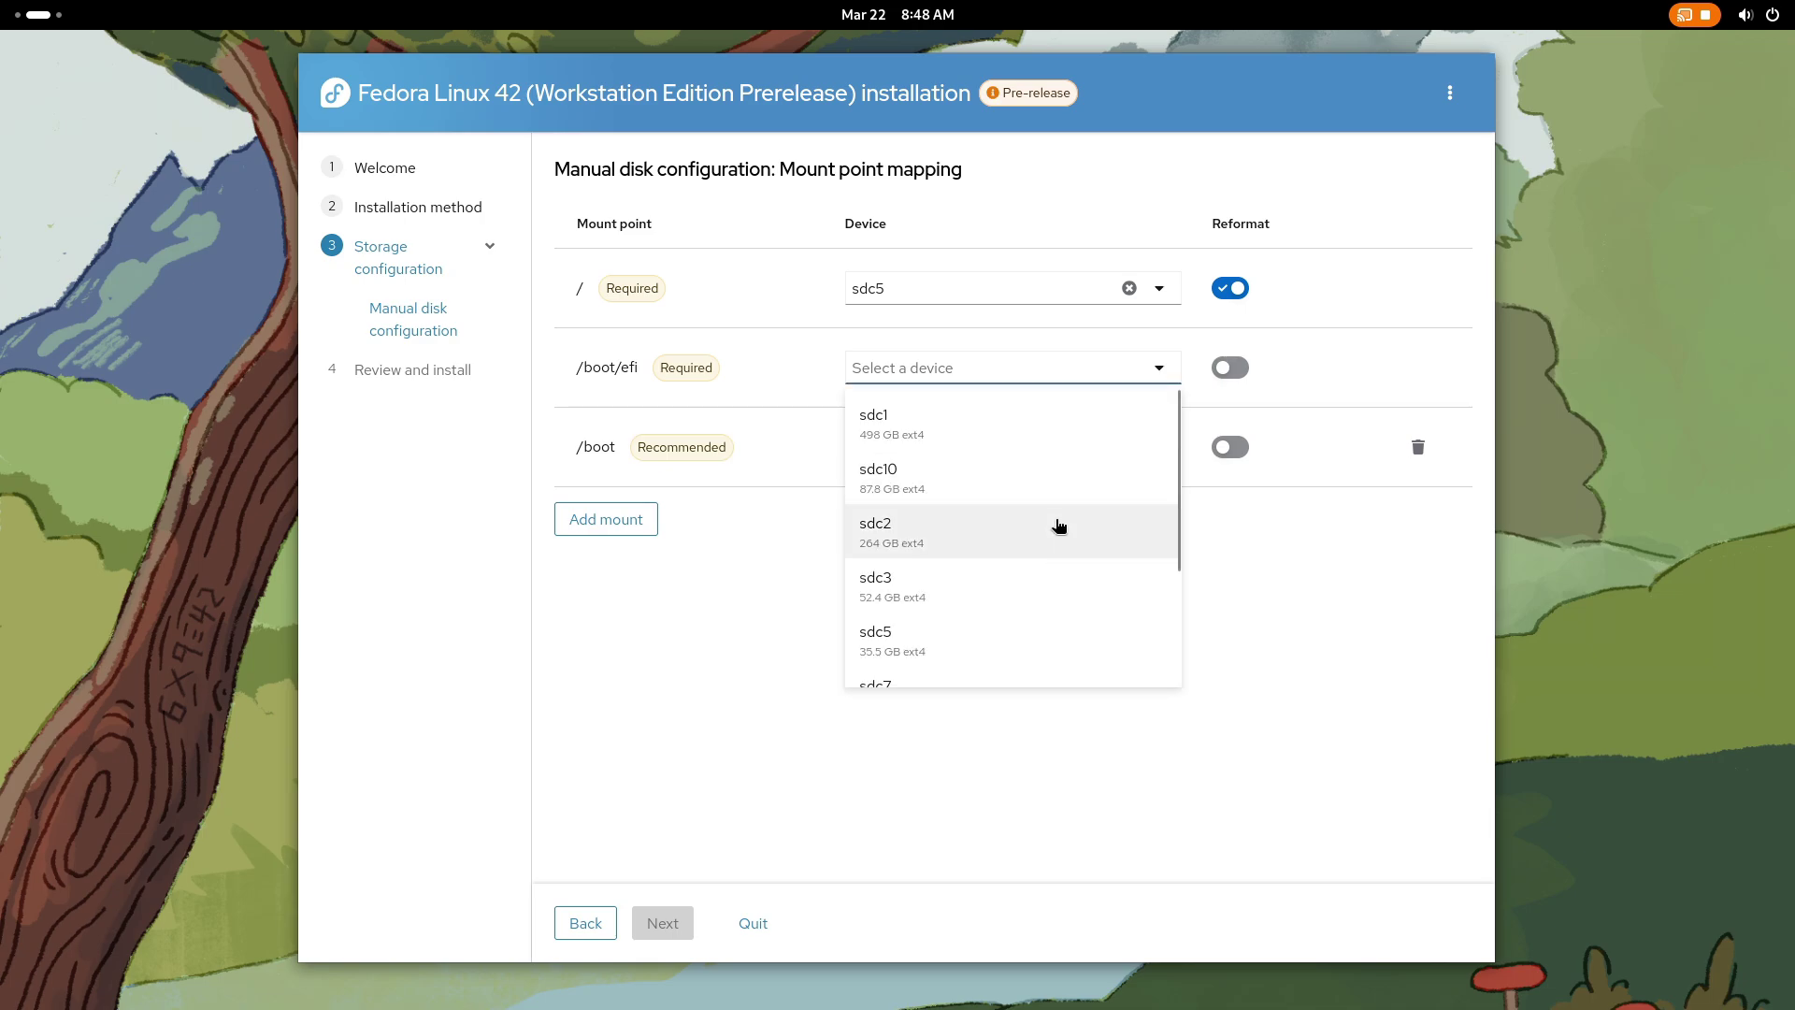
{"action": "scroll", "coordinate": [1054, 525], "scroll_direction": "down", "scroll_amount": 3}
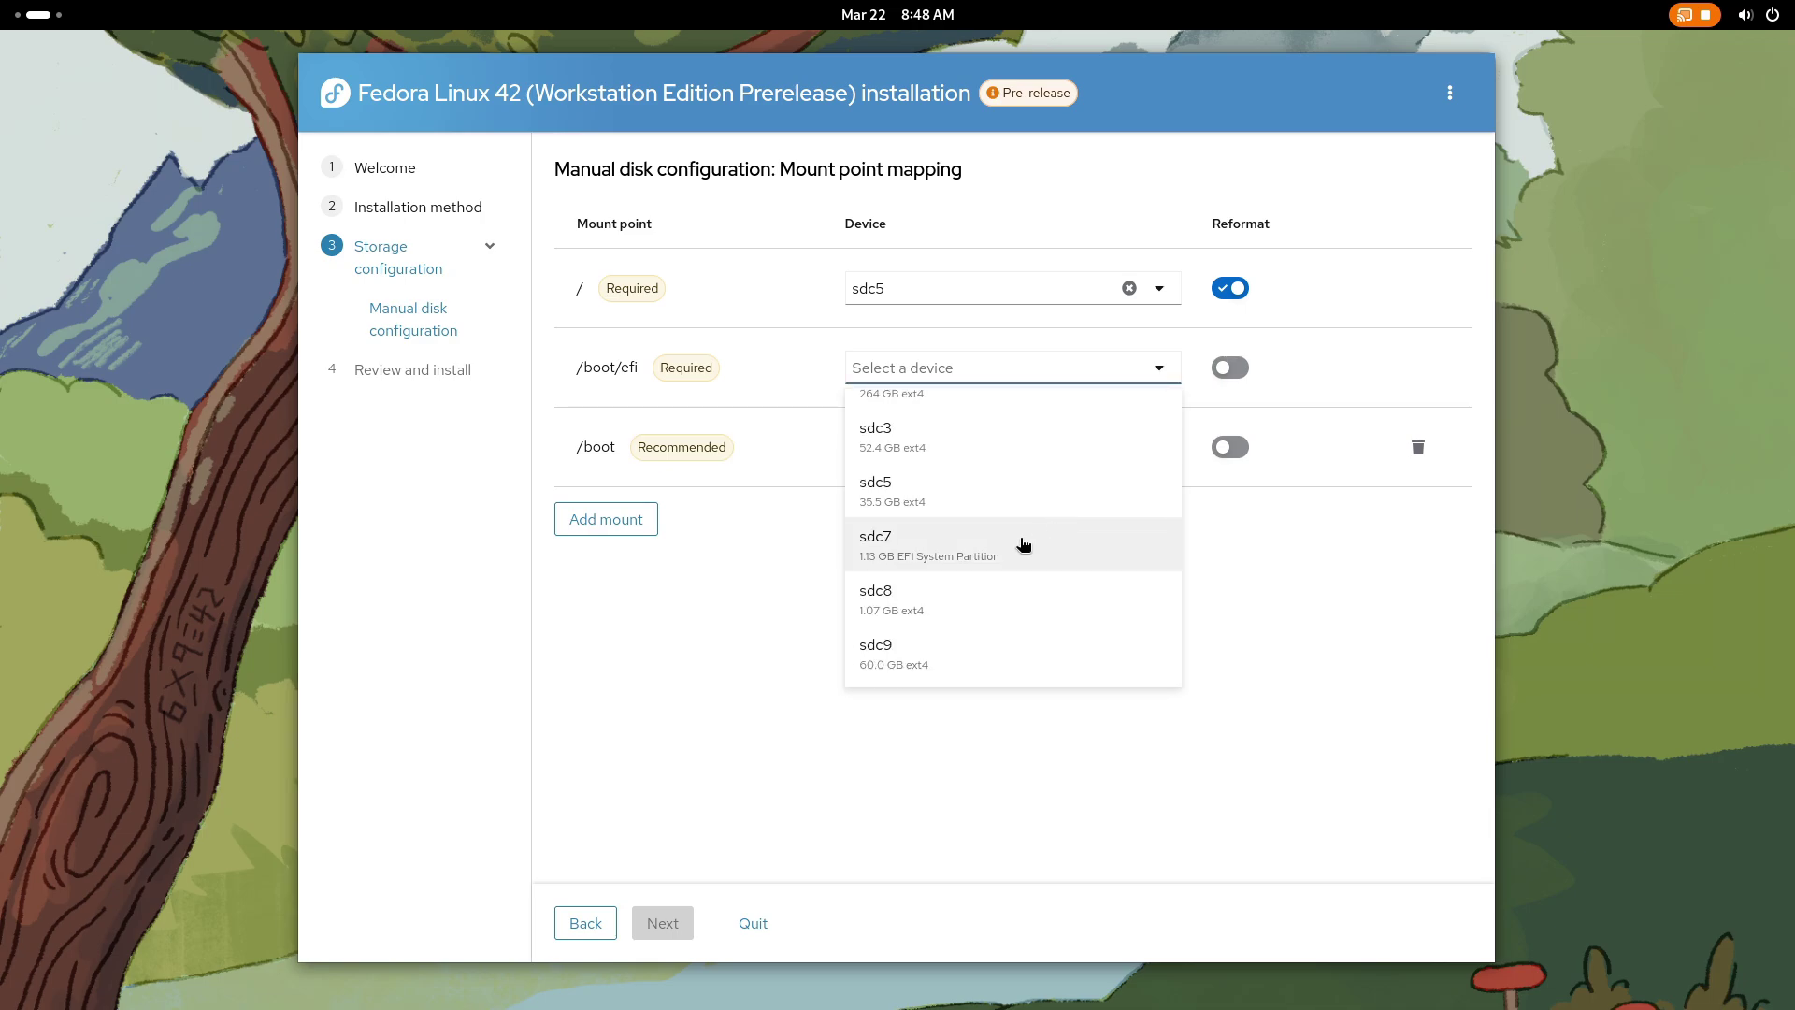
{"action": "left_click", "coordinate": [1023, 545]}
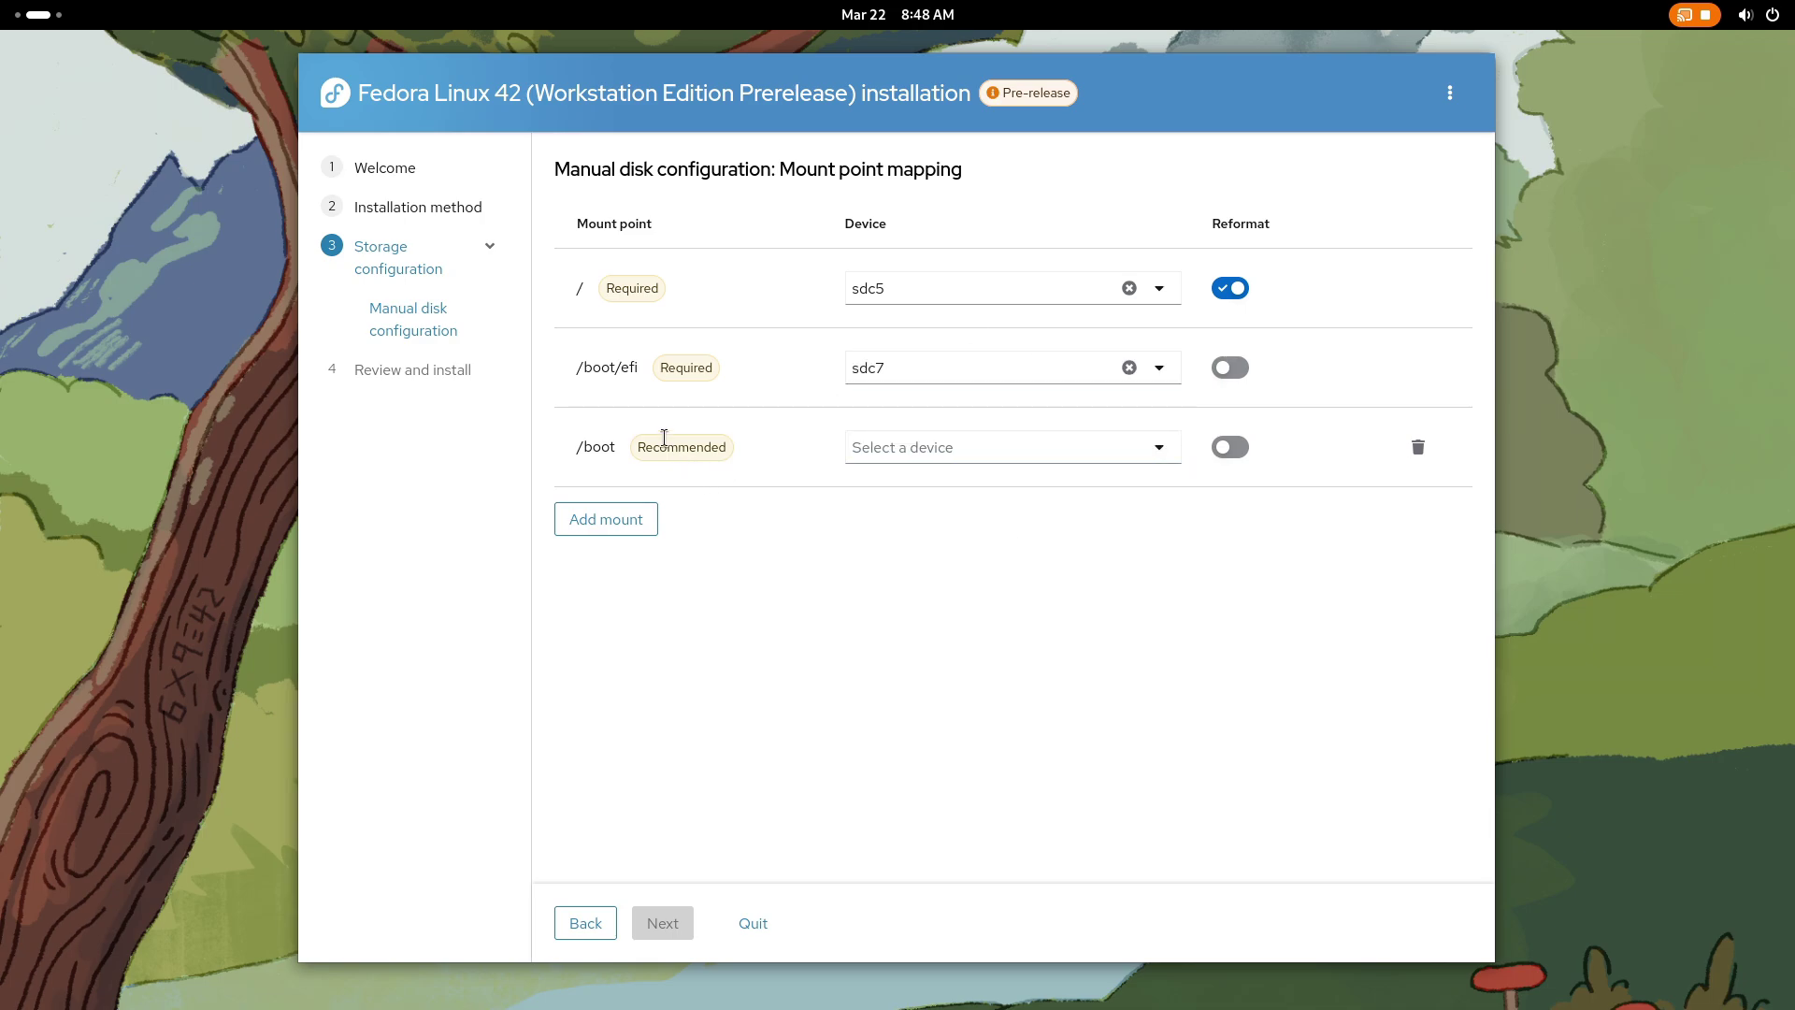
{"action": "double_click", "coordinate": [689, 451]}
{"action": "left_click", "coordinate": [1001, 552]}
{"action": "left_click", "coordinate": [1415, 453]}
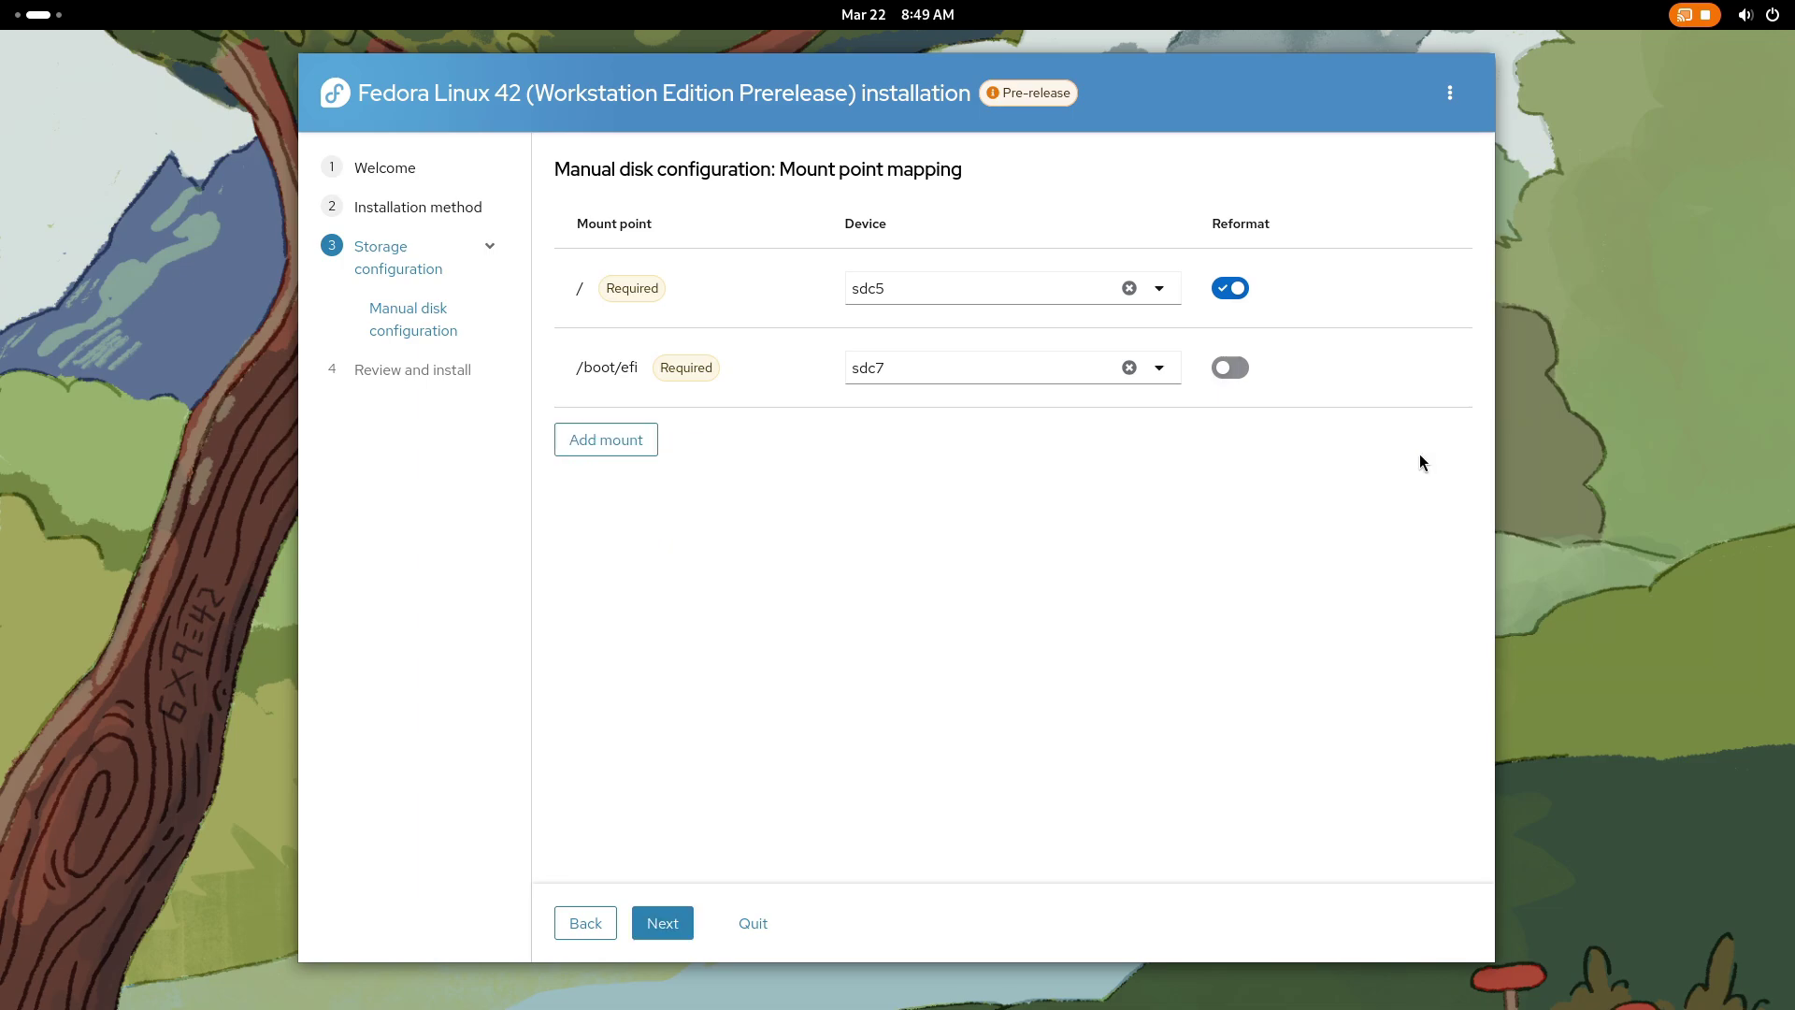
{"action": "left_click", "coordinate": [682, 935]}
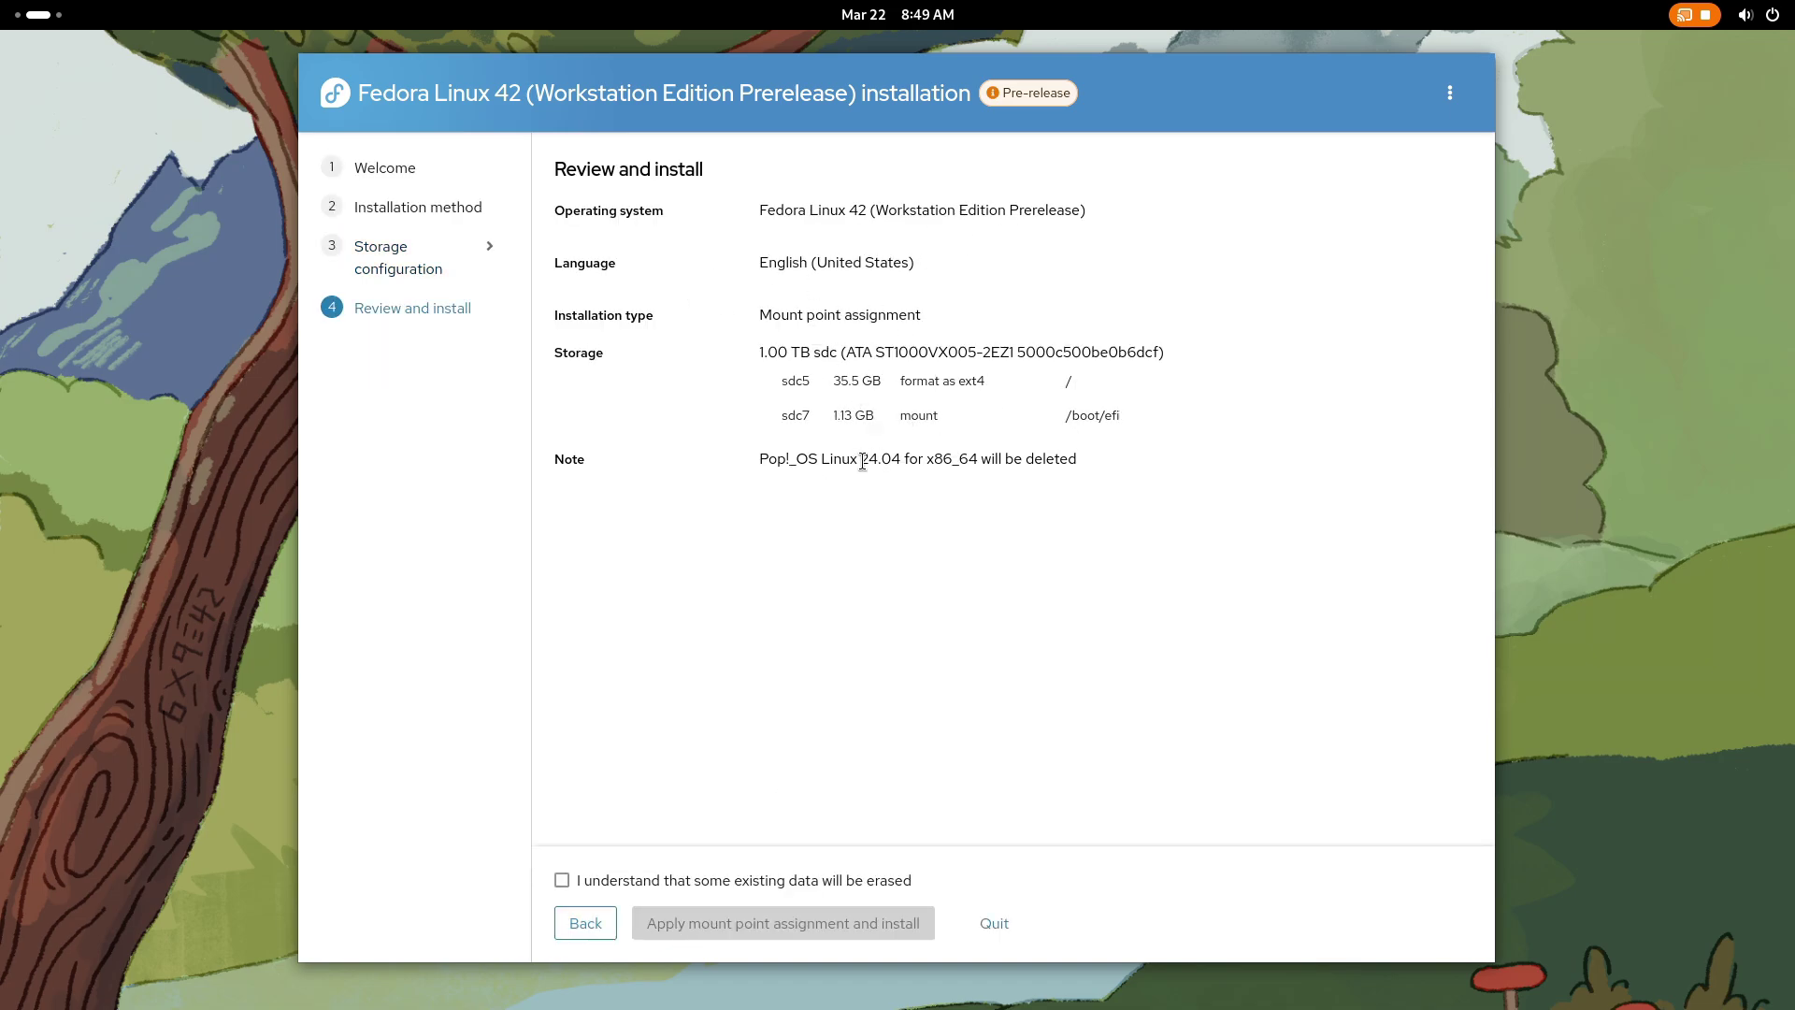
Step: Acknowledge the data-erasure warning and start the mount point assignment installation
{"action": "left_click", "coordinate": [840, 879]}
{"action": "left_click", "coordinate": [823, 922]}
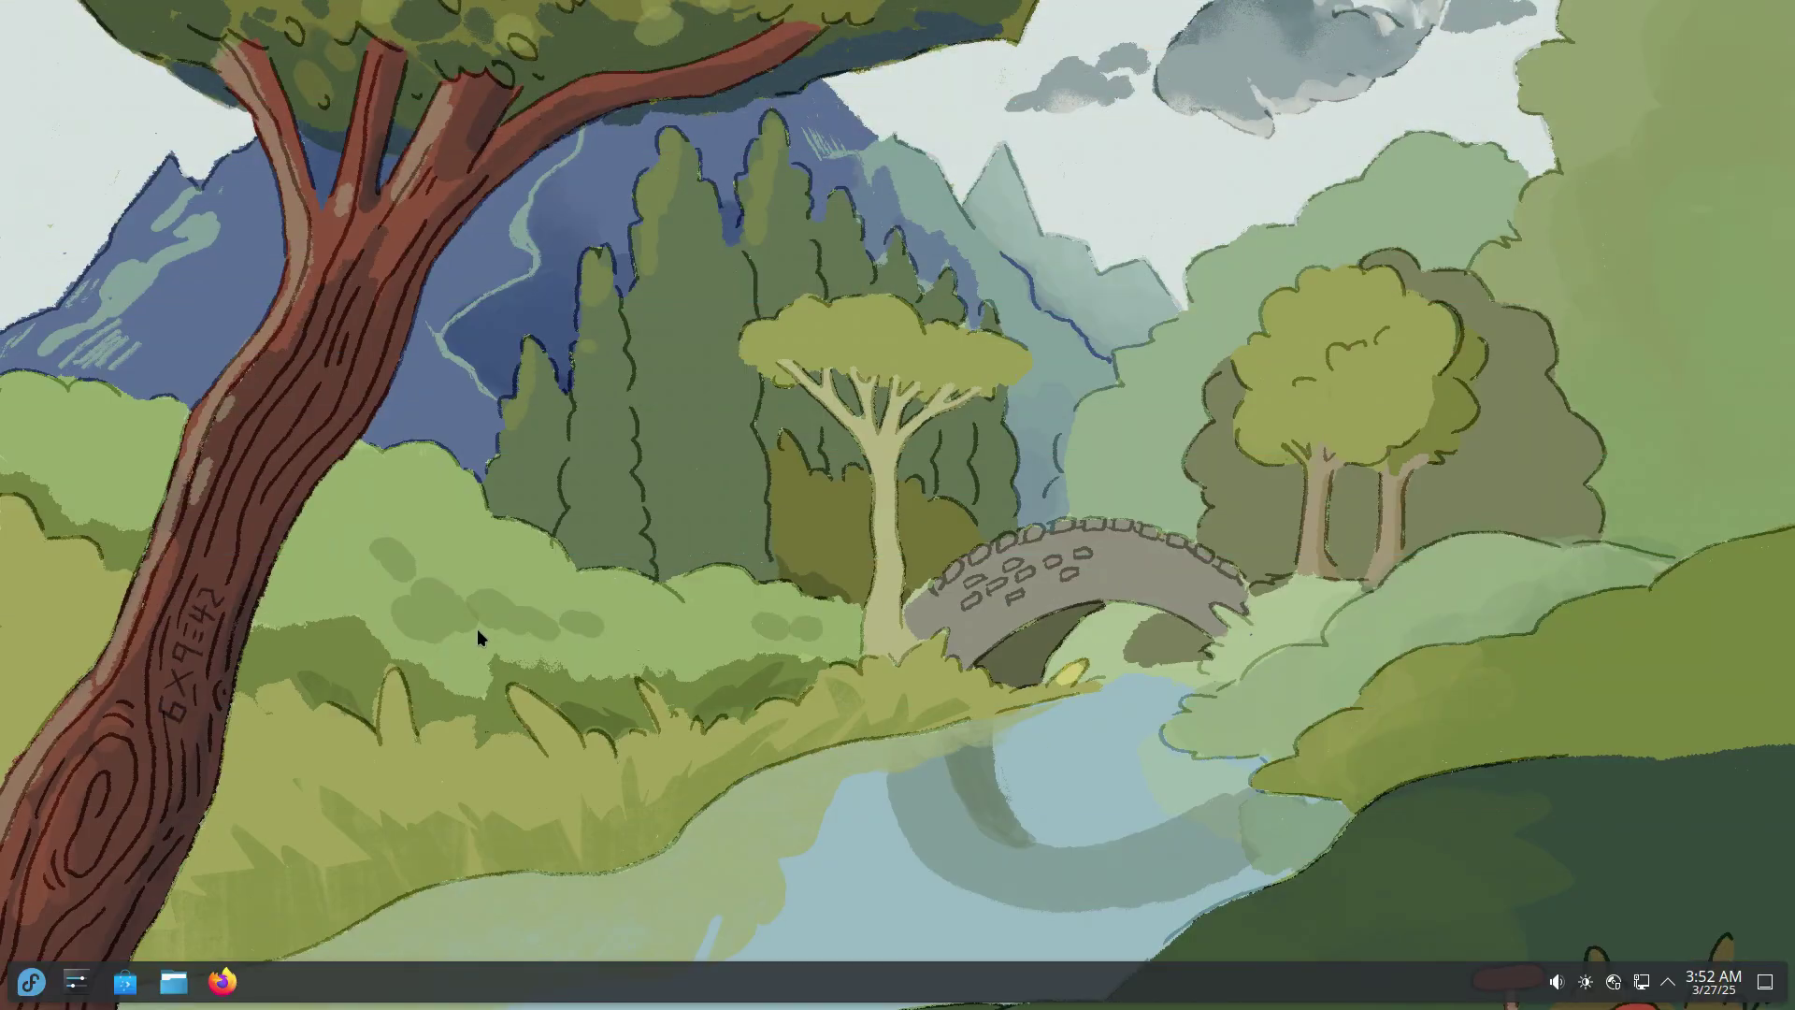
Step: Browse the desktop context menu and the application launcher's entries
{"action": "right_click", "coordinate": [476, 637]}
{"action": "left_click", "coordinate": [999, 856]}
{"action": "left_click", "coordinate": [34, 982]}
{"action": "mouse_move", "coordinate": [148, 612]}
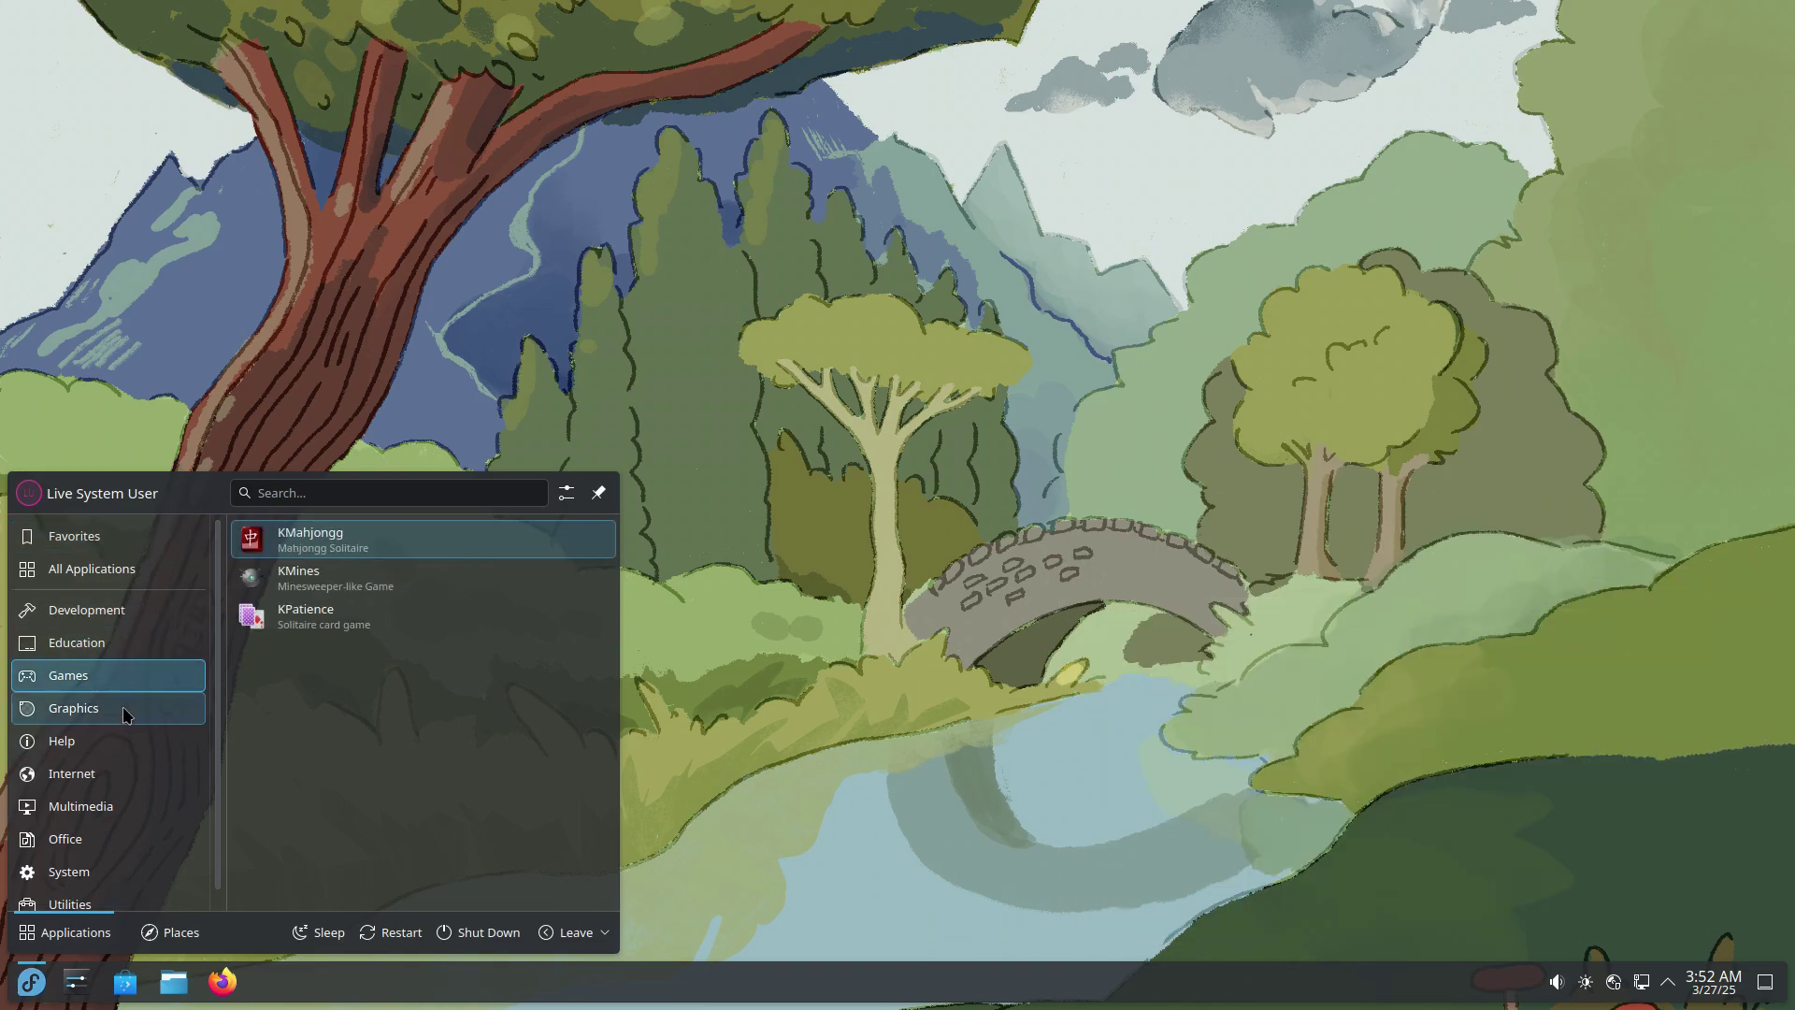
{"action": "mouse_move", "coordinate": [88, 572]}
{"action": "scroll", "coordinate": [383, 659], "scroll_direction": "down", "scroll_amount": 5}
{"action": "scroll", "coordinate": [383, 659], "scroll_direction": "down", "scroll_amount": 3}
{"action": "mouse_move", "coordinate": [122, 773]}
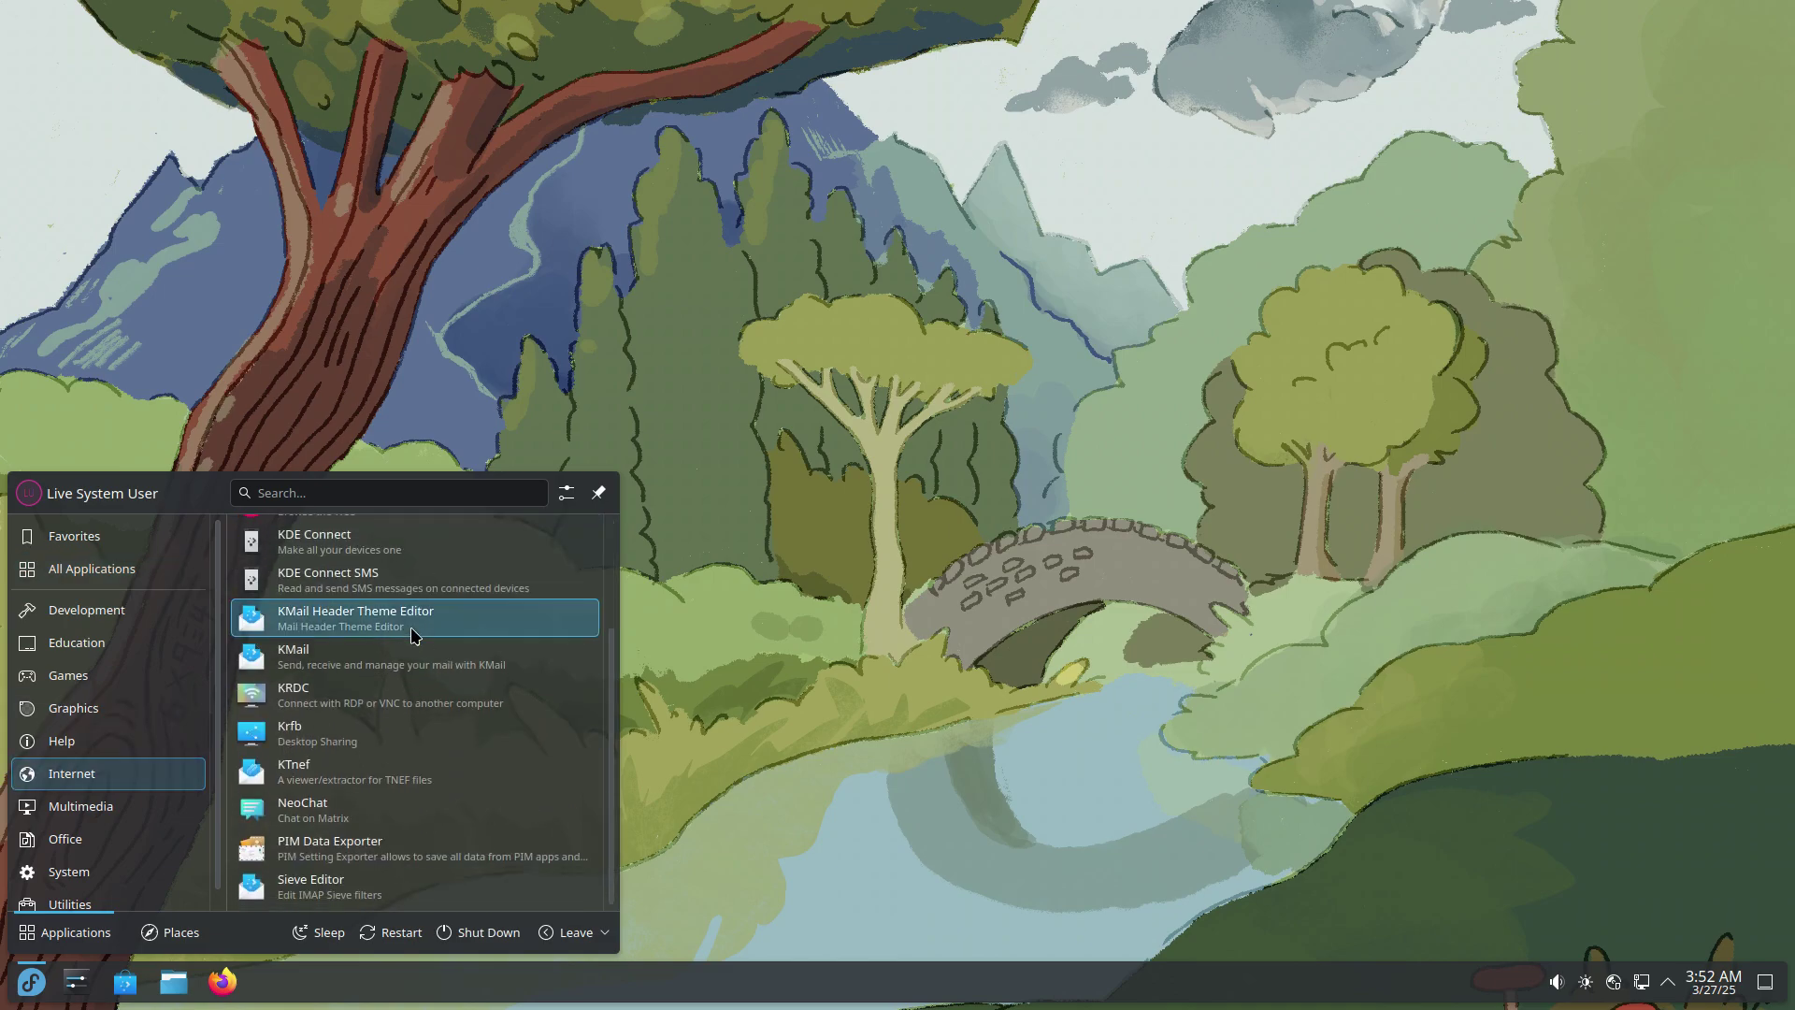
{"action": "mouse_move", "coordinate": [140, 844]}
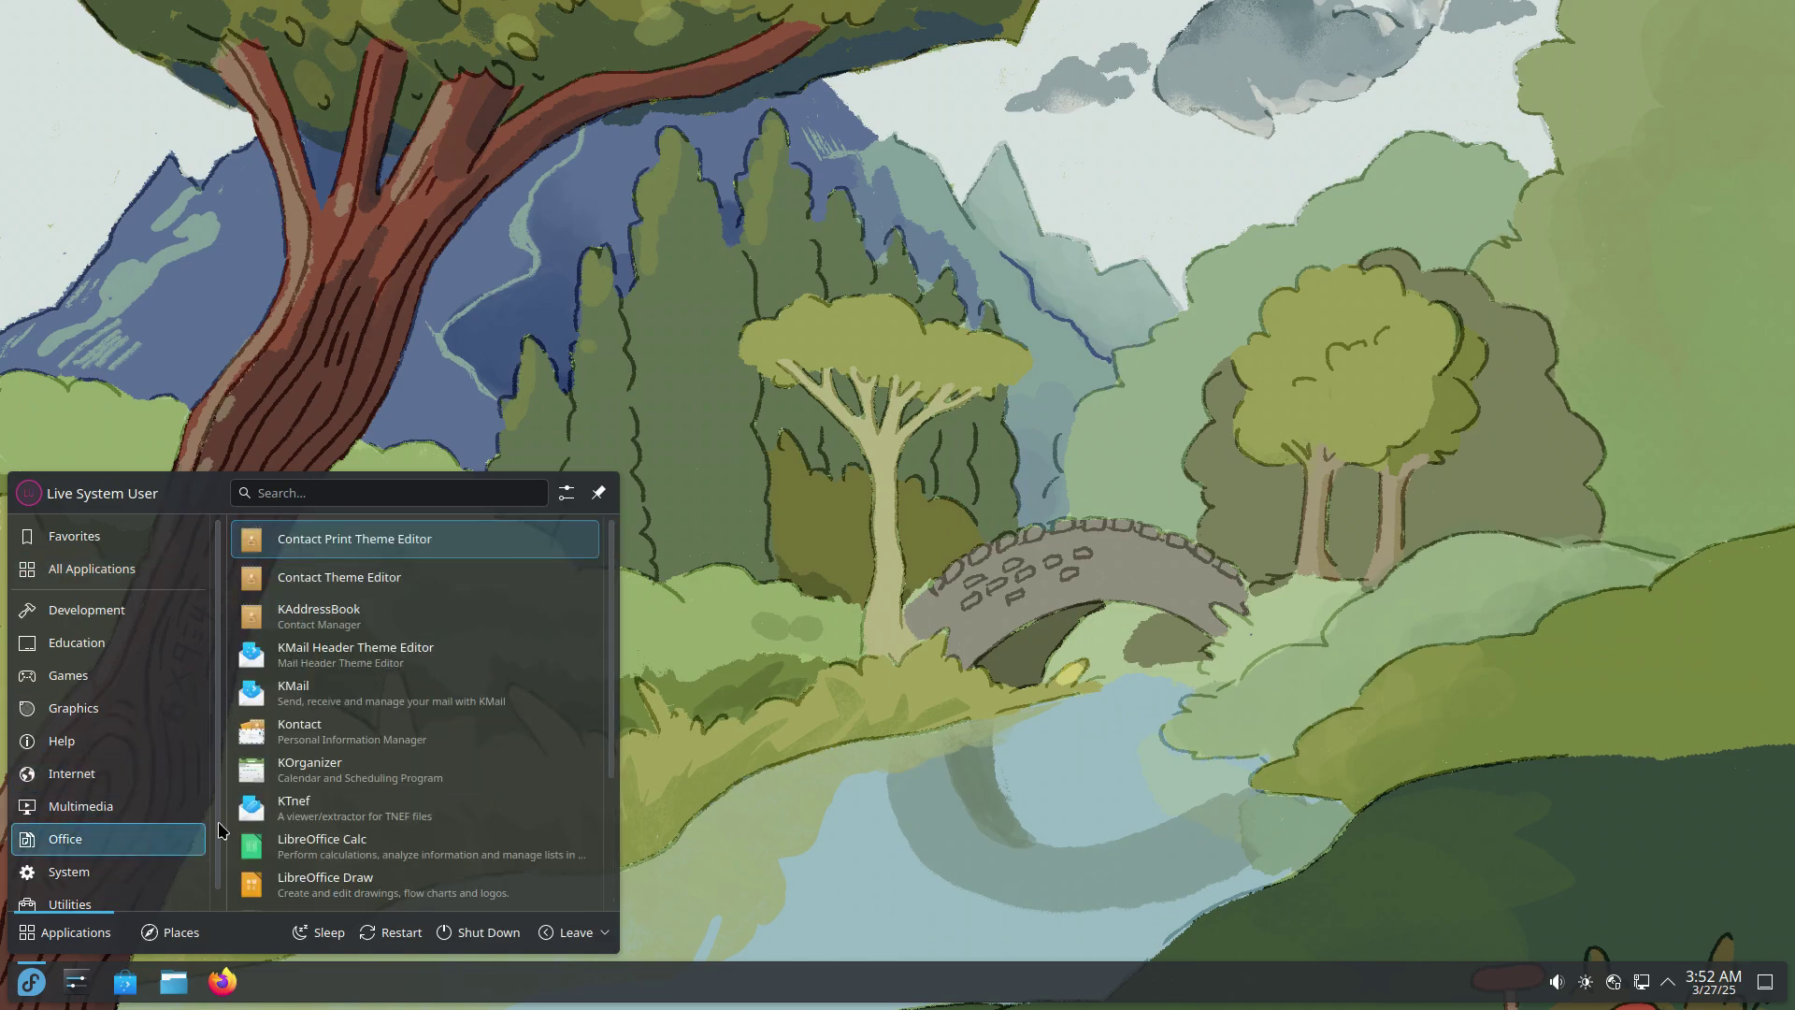
{"action": "scroll", "coordinate": [312, 804], "scroll_direction": "down", "scroll_amount": 3}
{"action": "scroll", "coordinate": [418, 748], "scroll_direction": "down", "scroll_amount": 3}
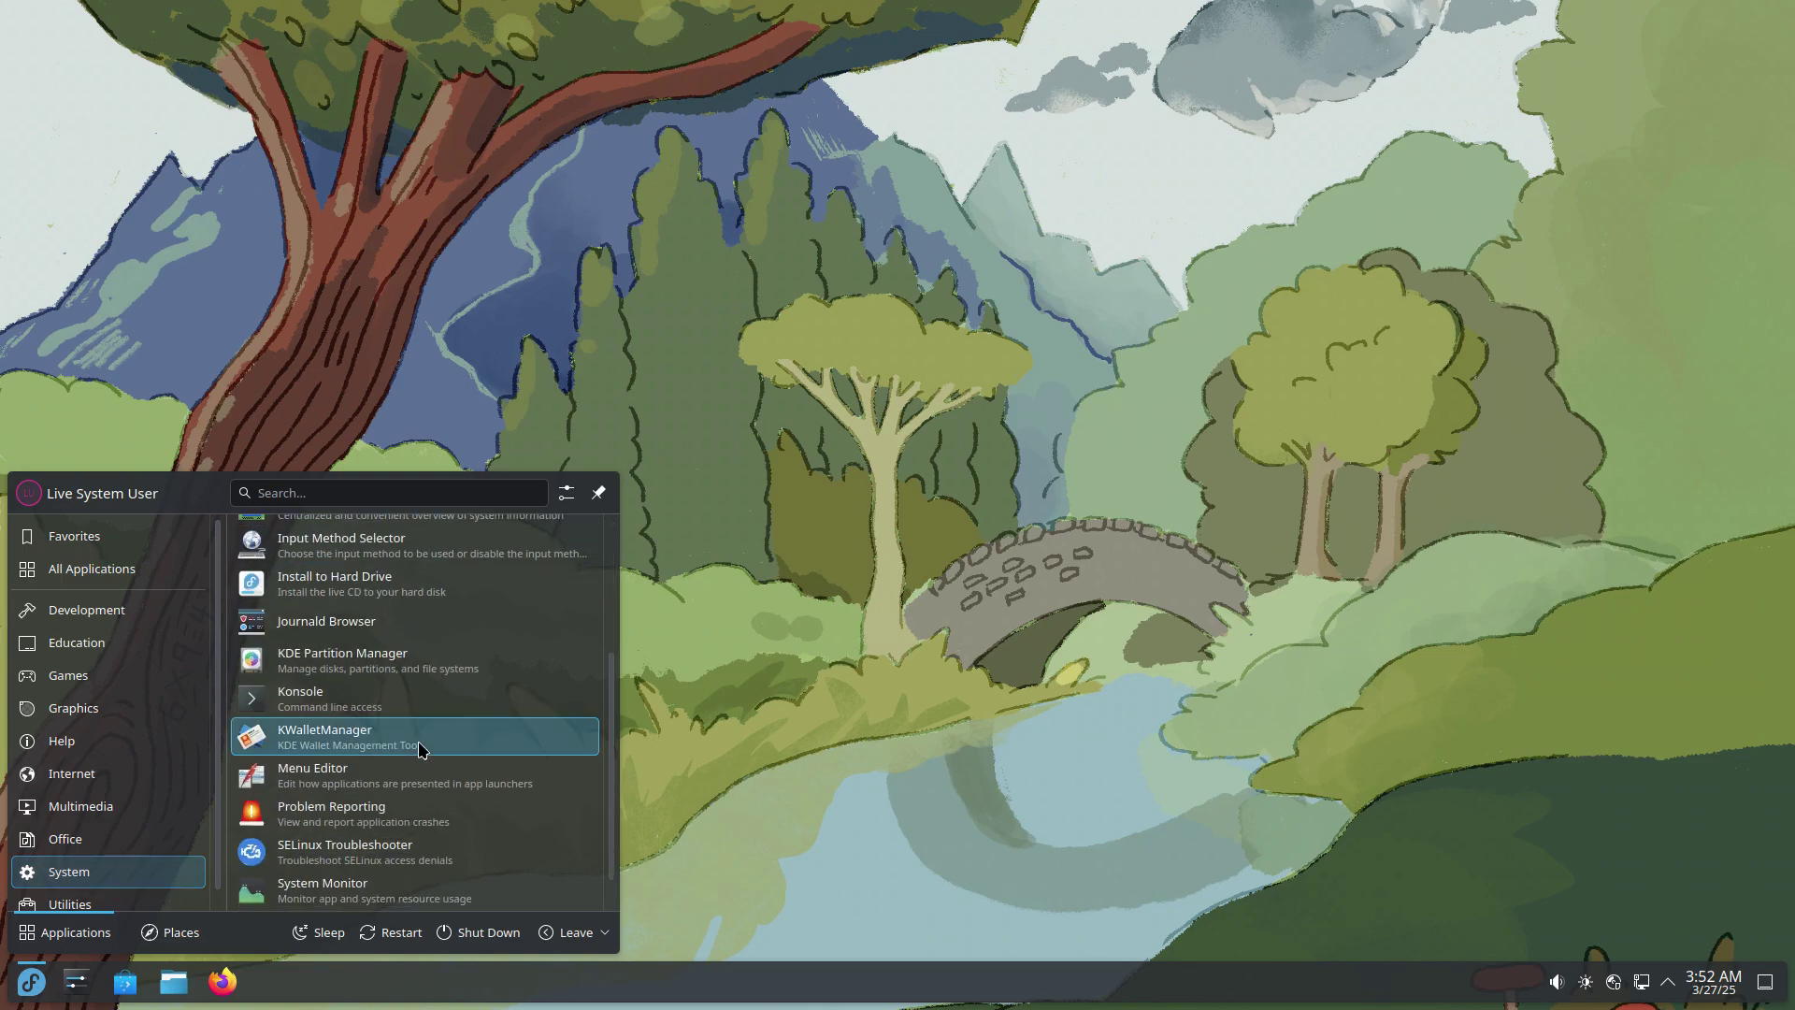
{"action": "right_click", "coordinate": [797, 712]}
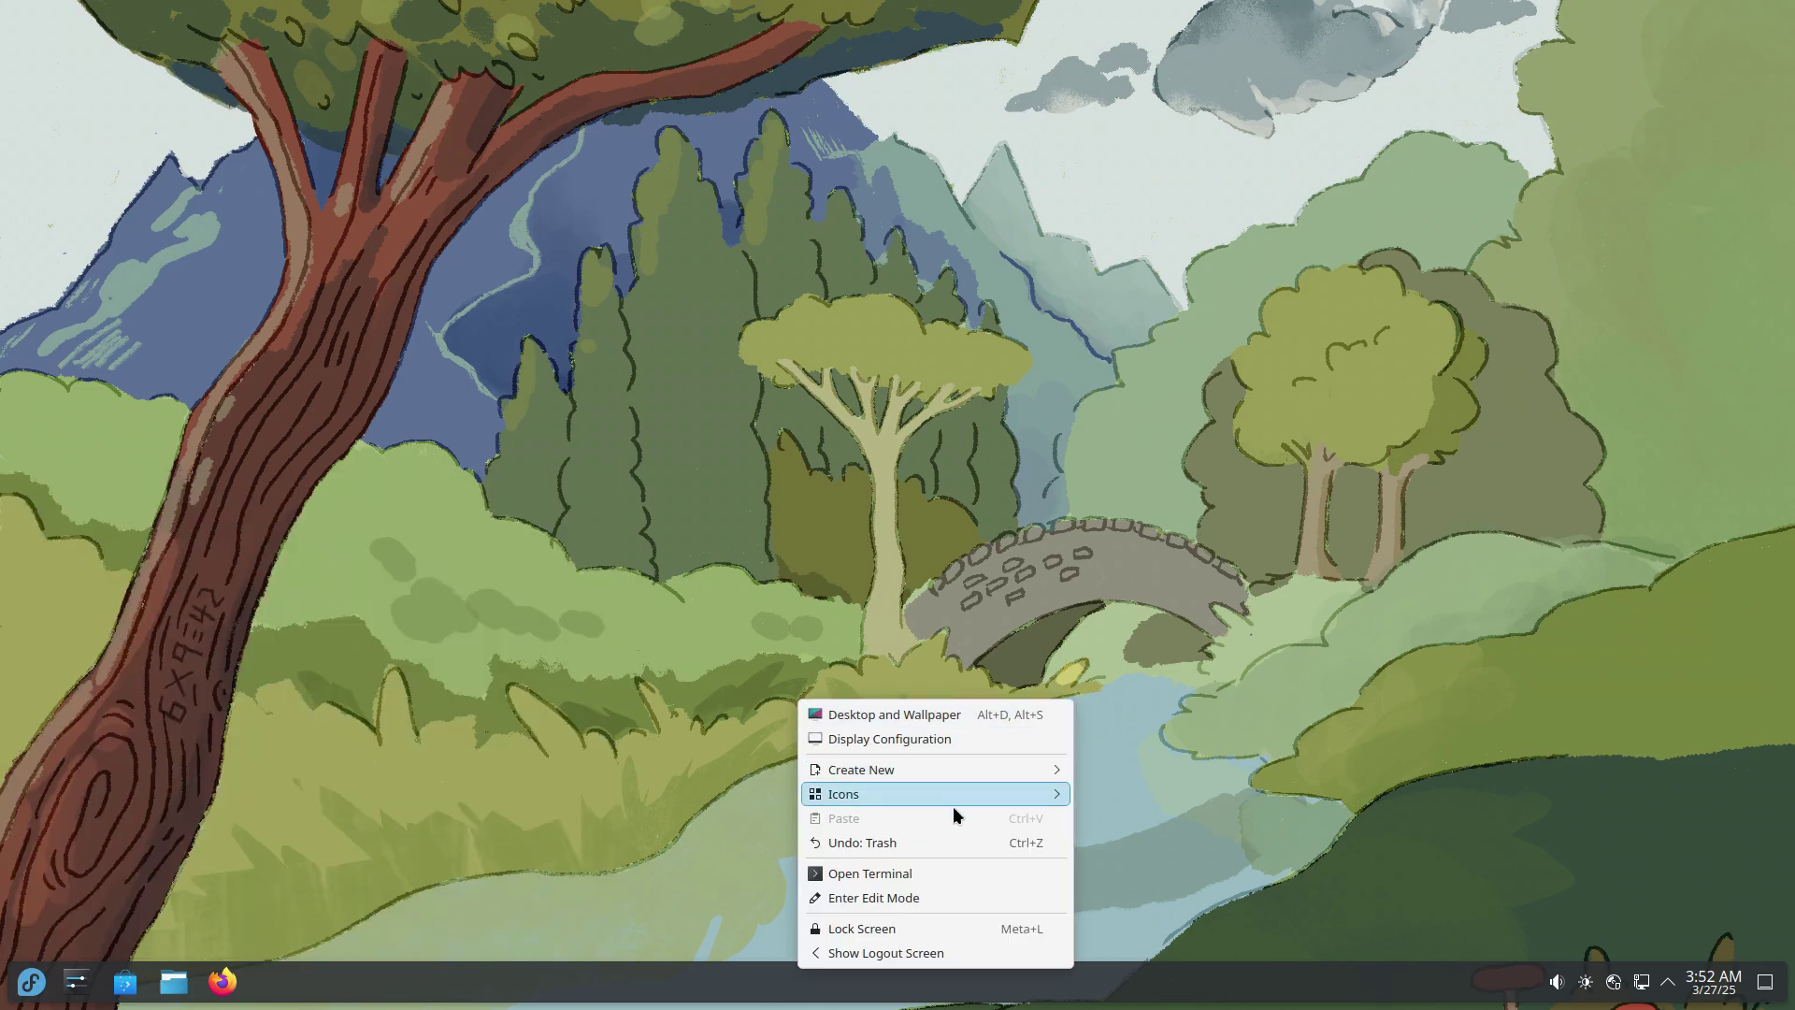
{"action": "mouse_move", "coordinate": [992, 789]}
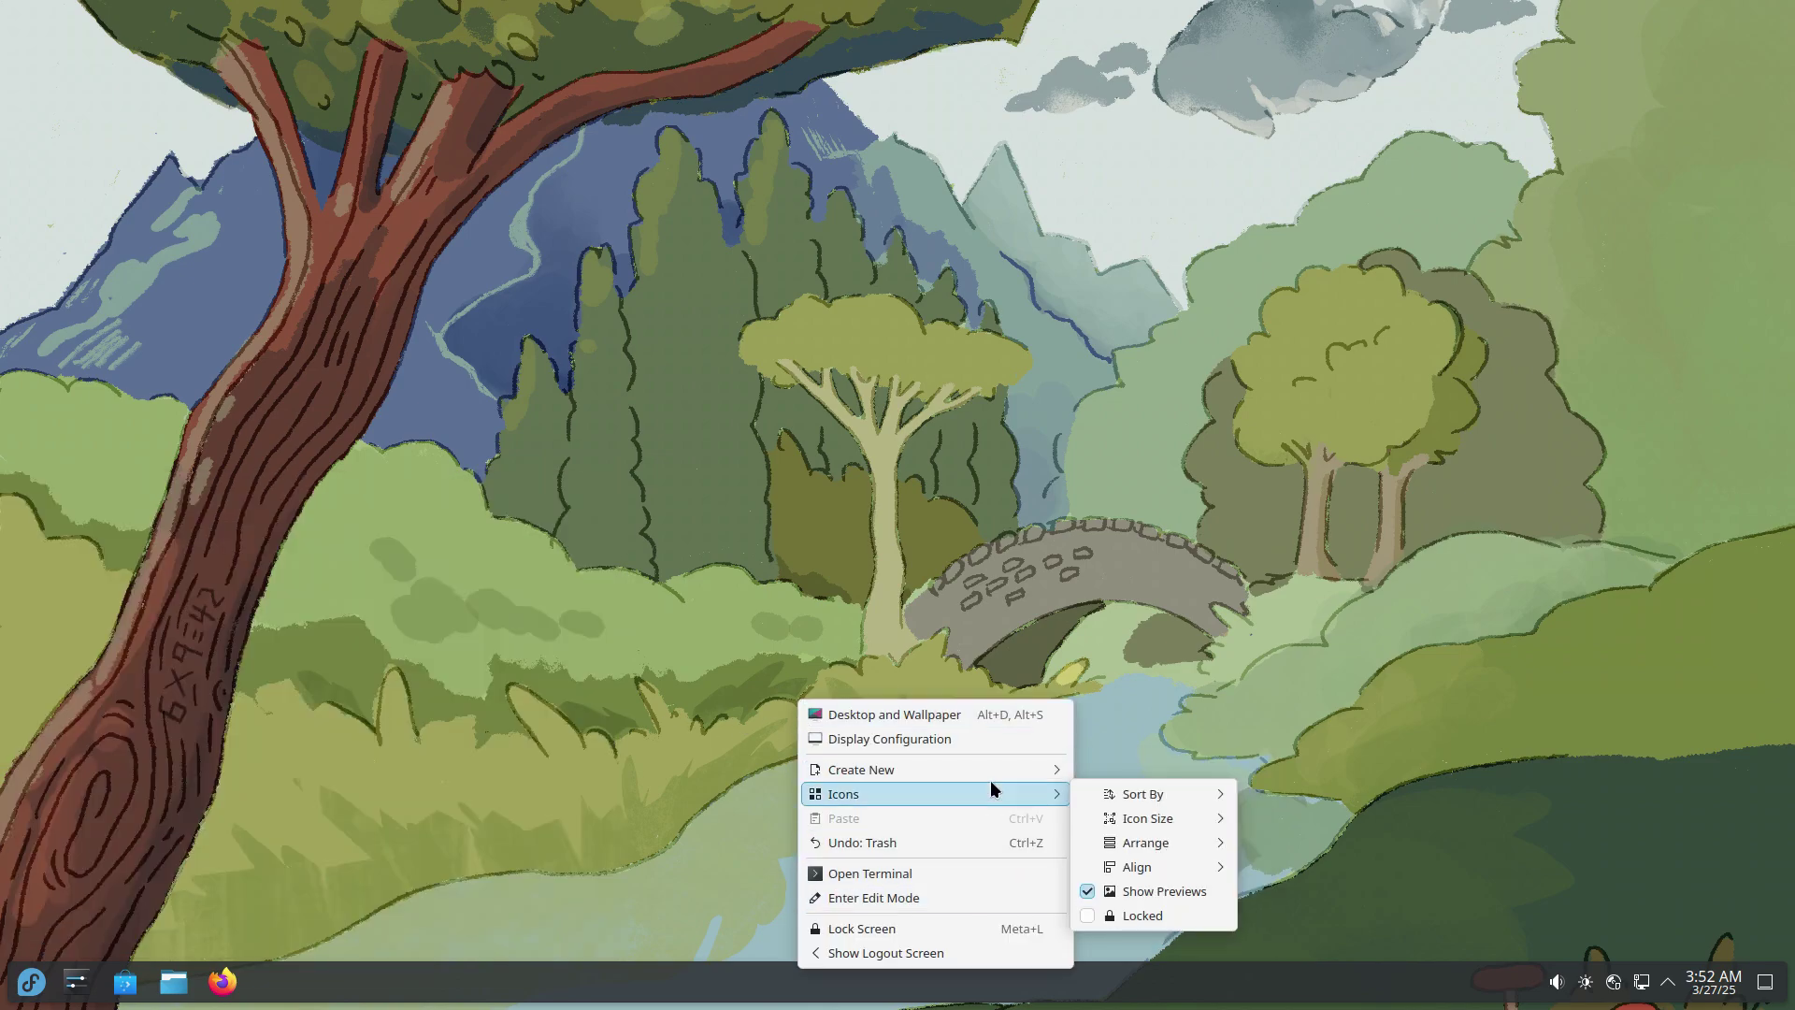
Step: Browse the calendar, status and notifications, and brightness tray popups
{"action": "left_click", "coordinate": [1737, 982]}
{"action": "left_click", "coordinate": [1737, 982]}
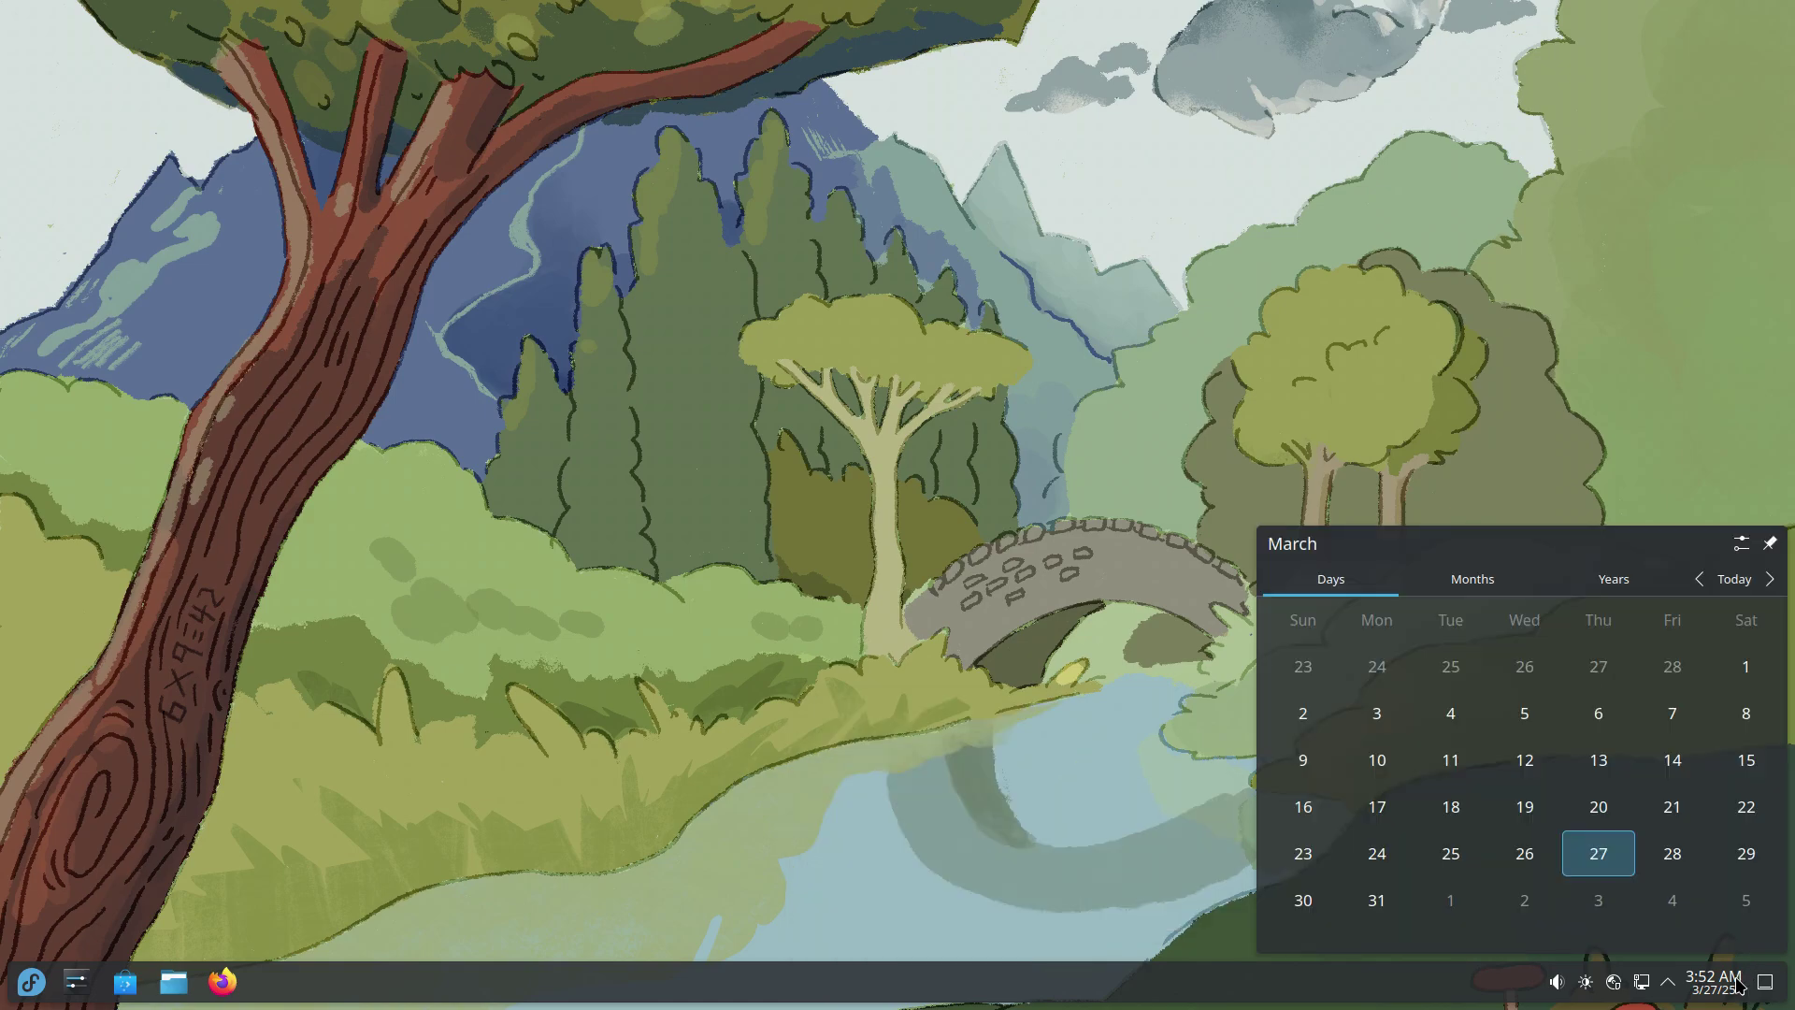
{"action": "left_click", "coordinate": [1737, 983]}
{"action": "left_click", "coordinate": [1670, 982]}
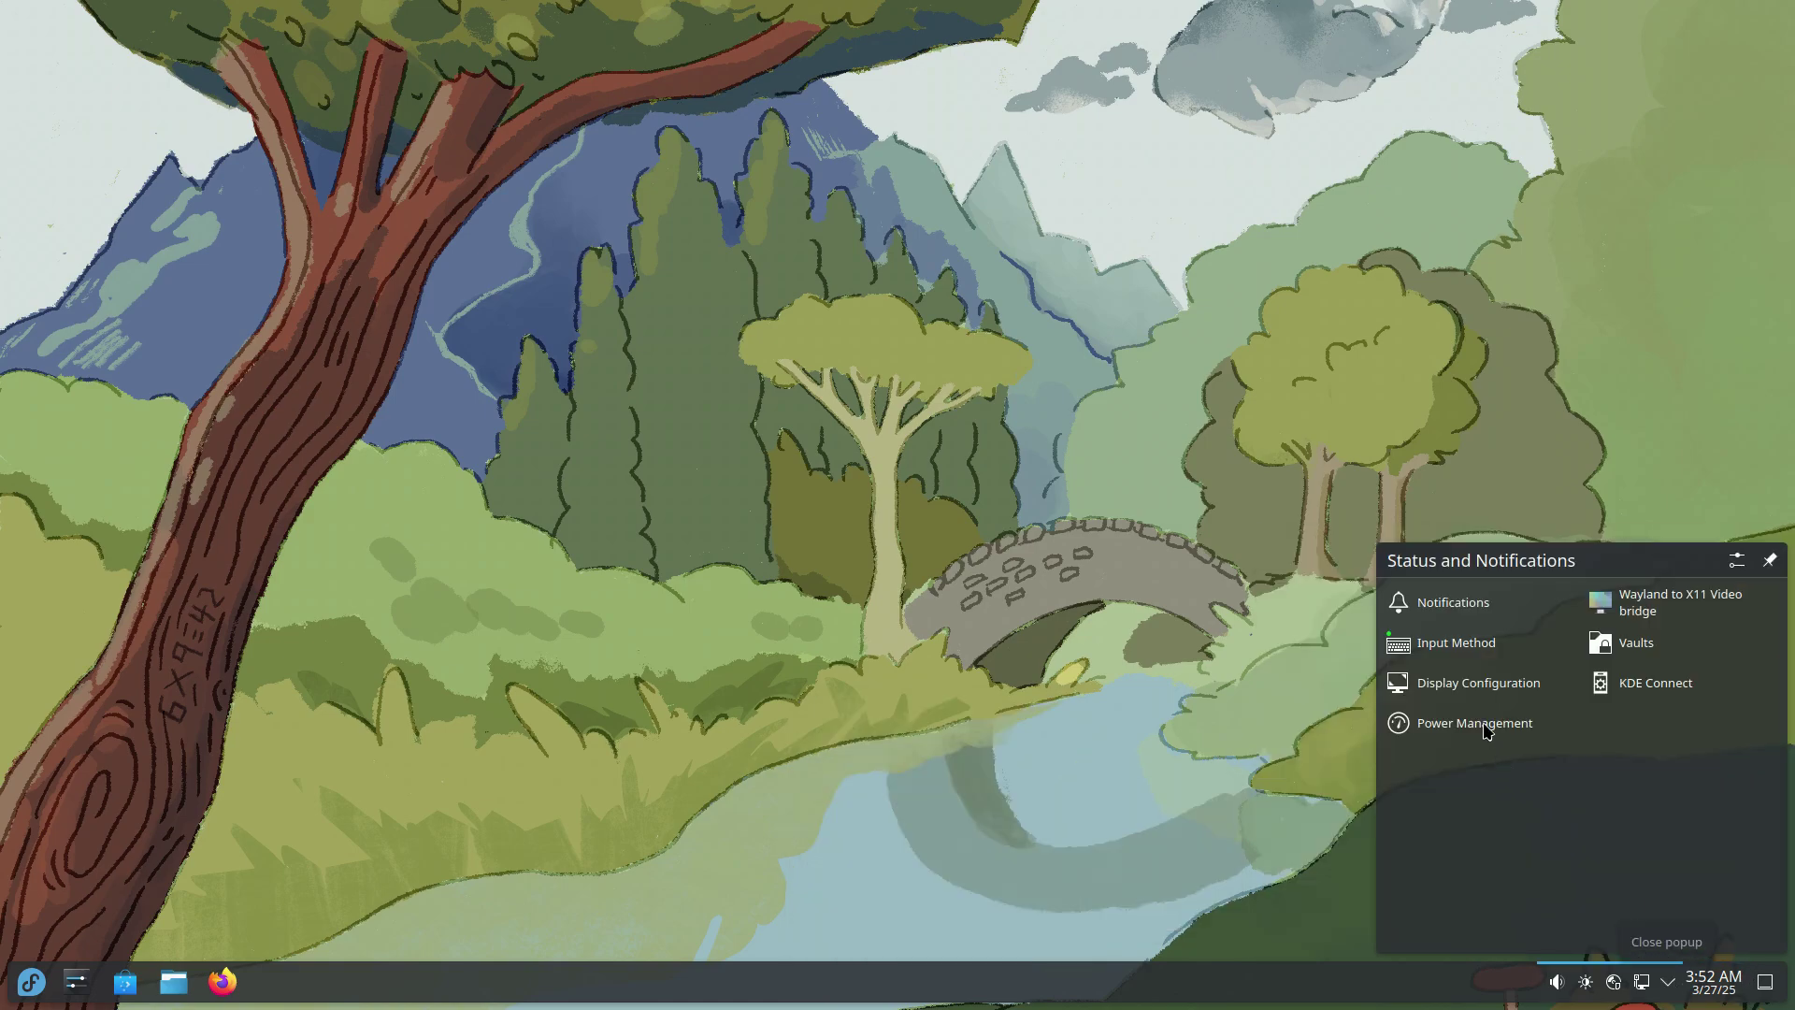
{"action": "left_click", "coordinate": [1621, 607]}
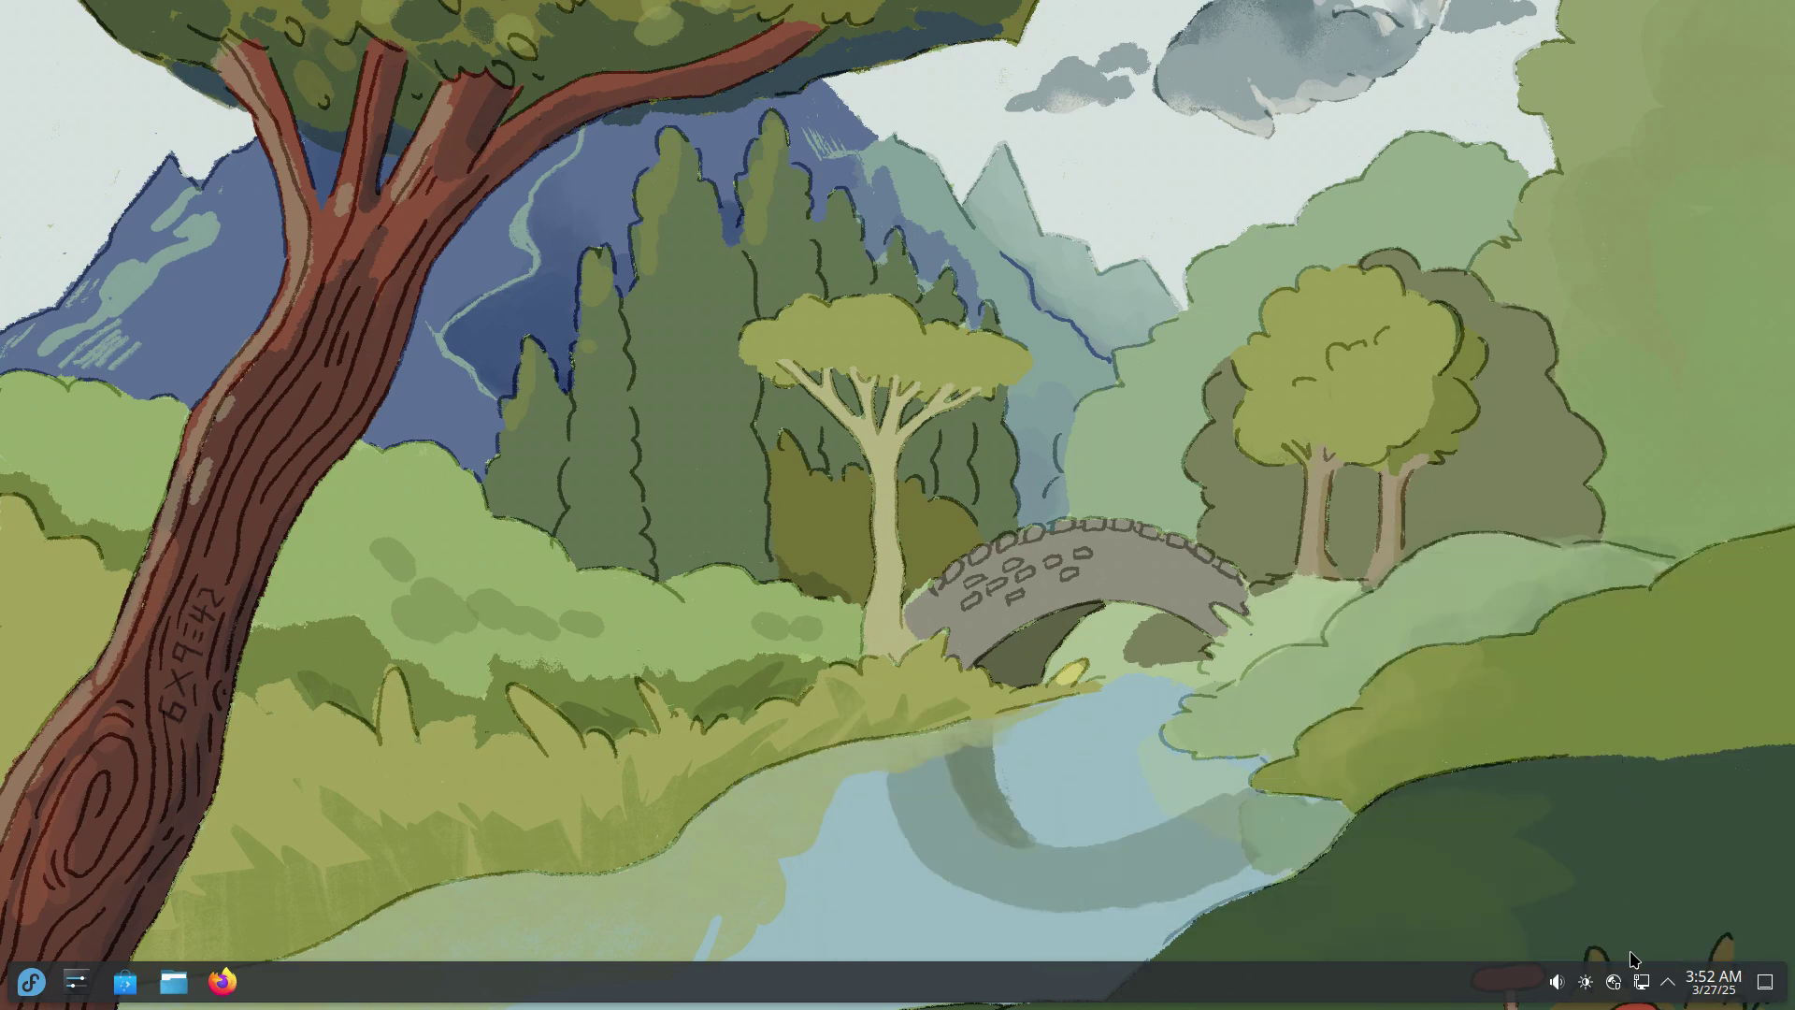
{"action": "left_click", "coordinate": [1586, 982]}
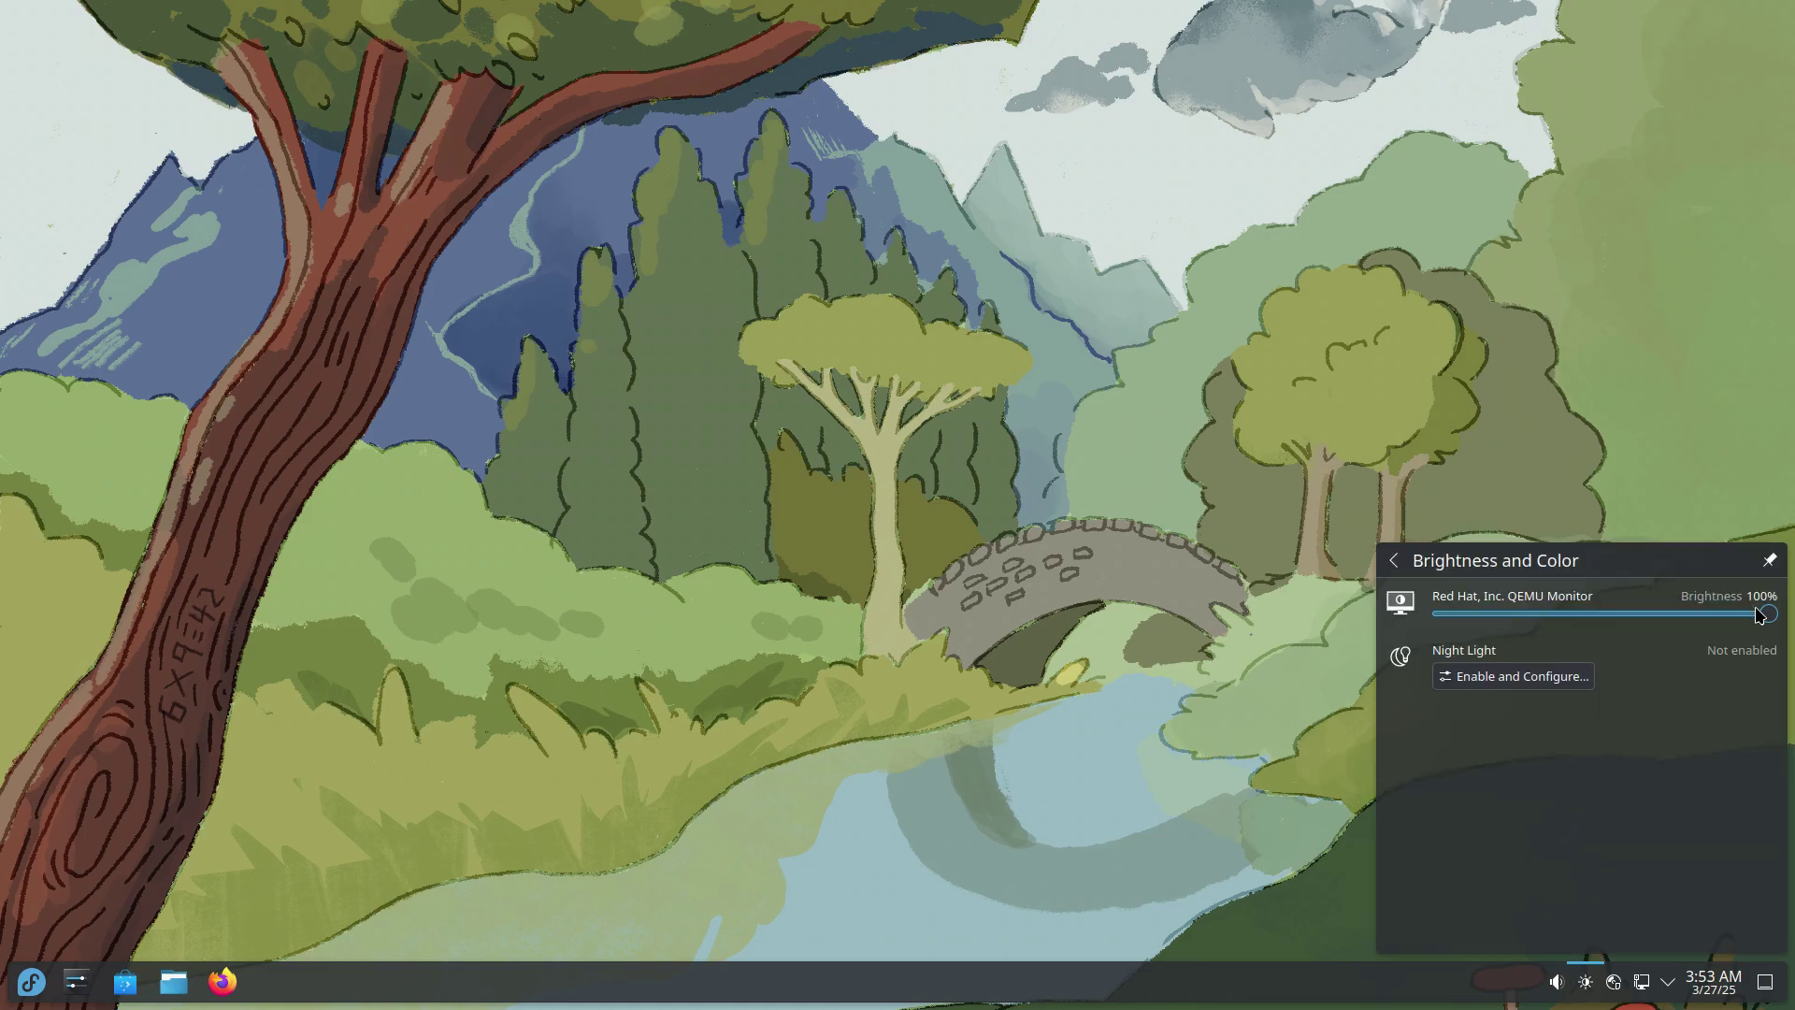
Step: Set the Line Out speaker volume to 73% in the audio applet
{"action": "left_click", "coordinate": [1556, 982]}
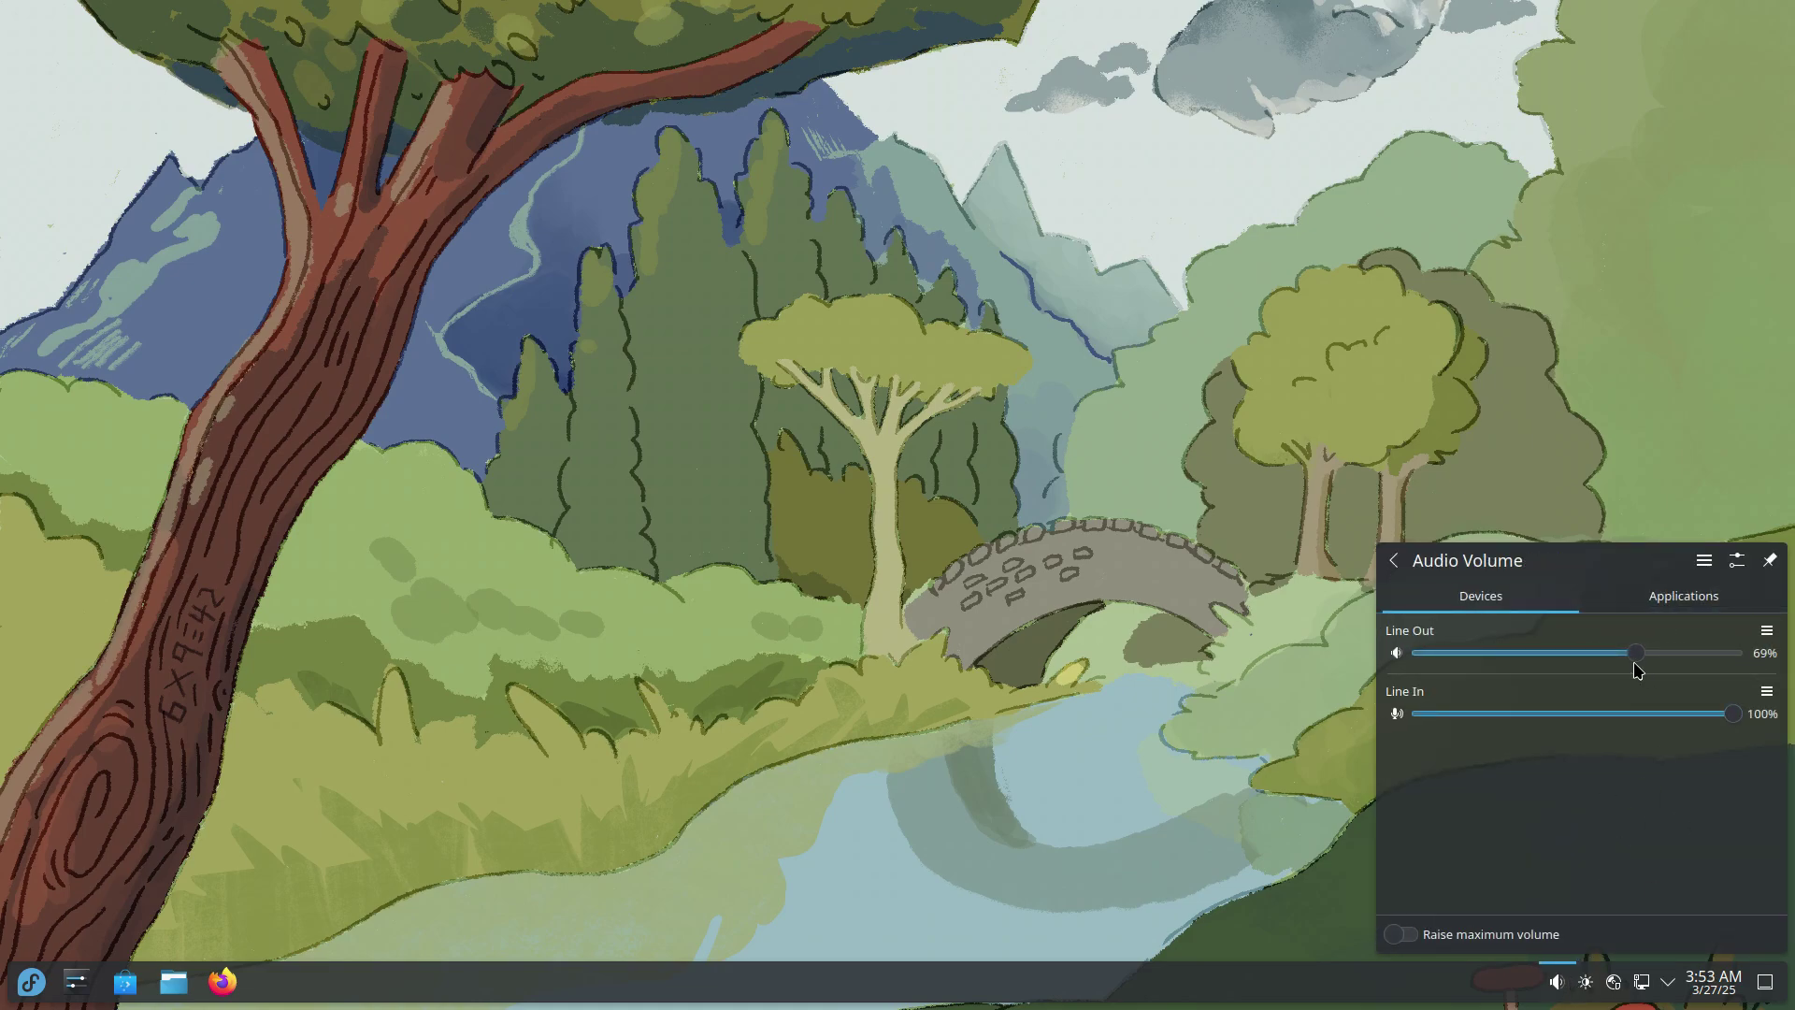
{"action": "left_click_drag", "start_coordinate": [1637, 669], "coordinate": [1541, 665]}
{"action": "left_click", "coordinate": [234, 879]}
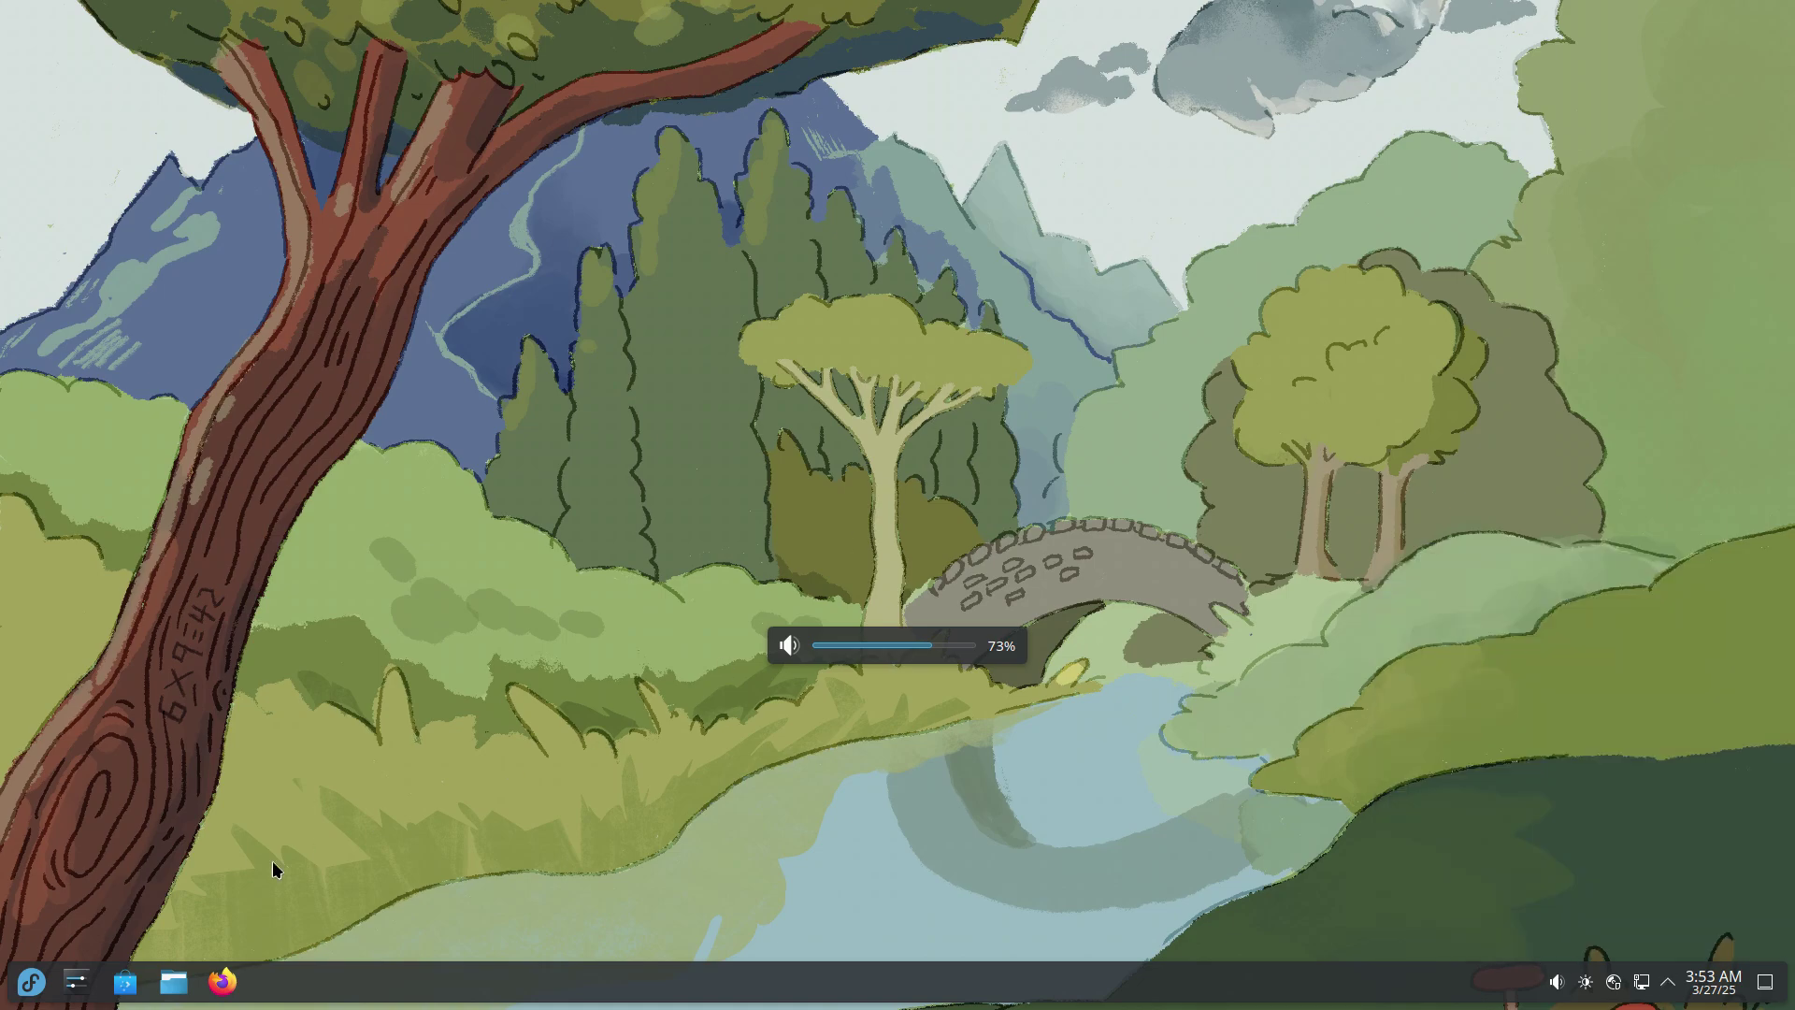
Step: Launch Dolphin from the taskbar
{"action": "left_click", "coordinate": [170, 977]}
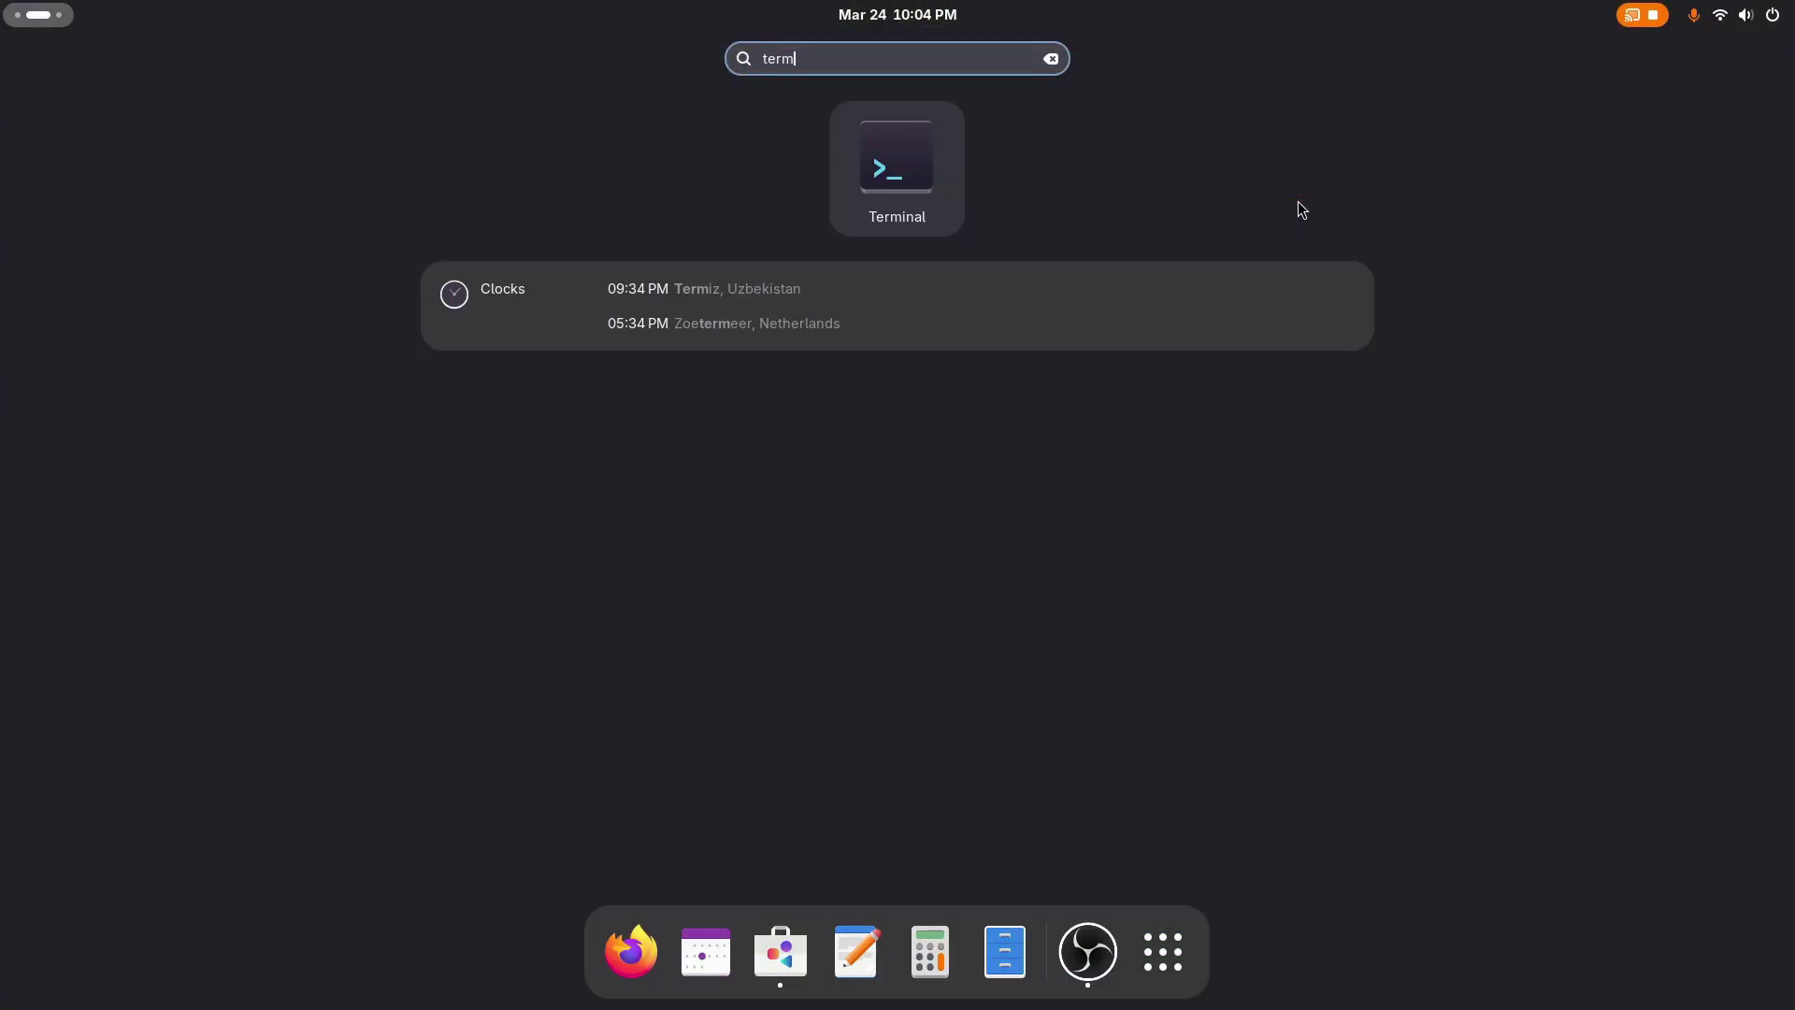
Step: Open a new terminal window with enlarged text, moved up and left
{"action": "key", "text": "Return"}
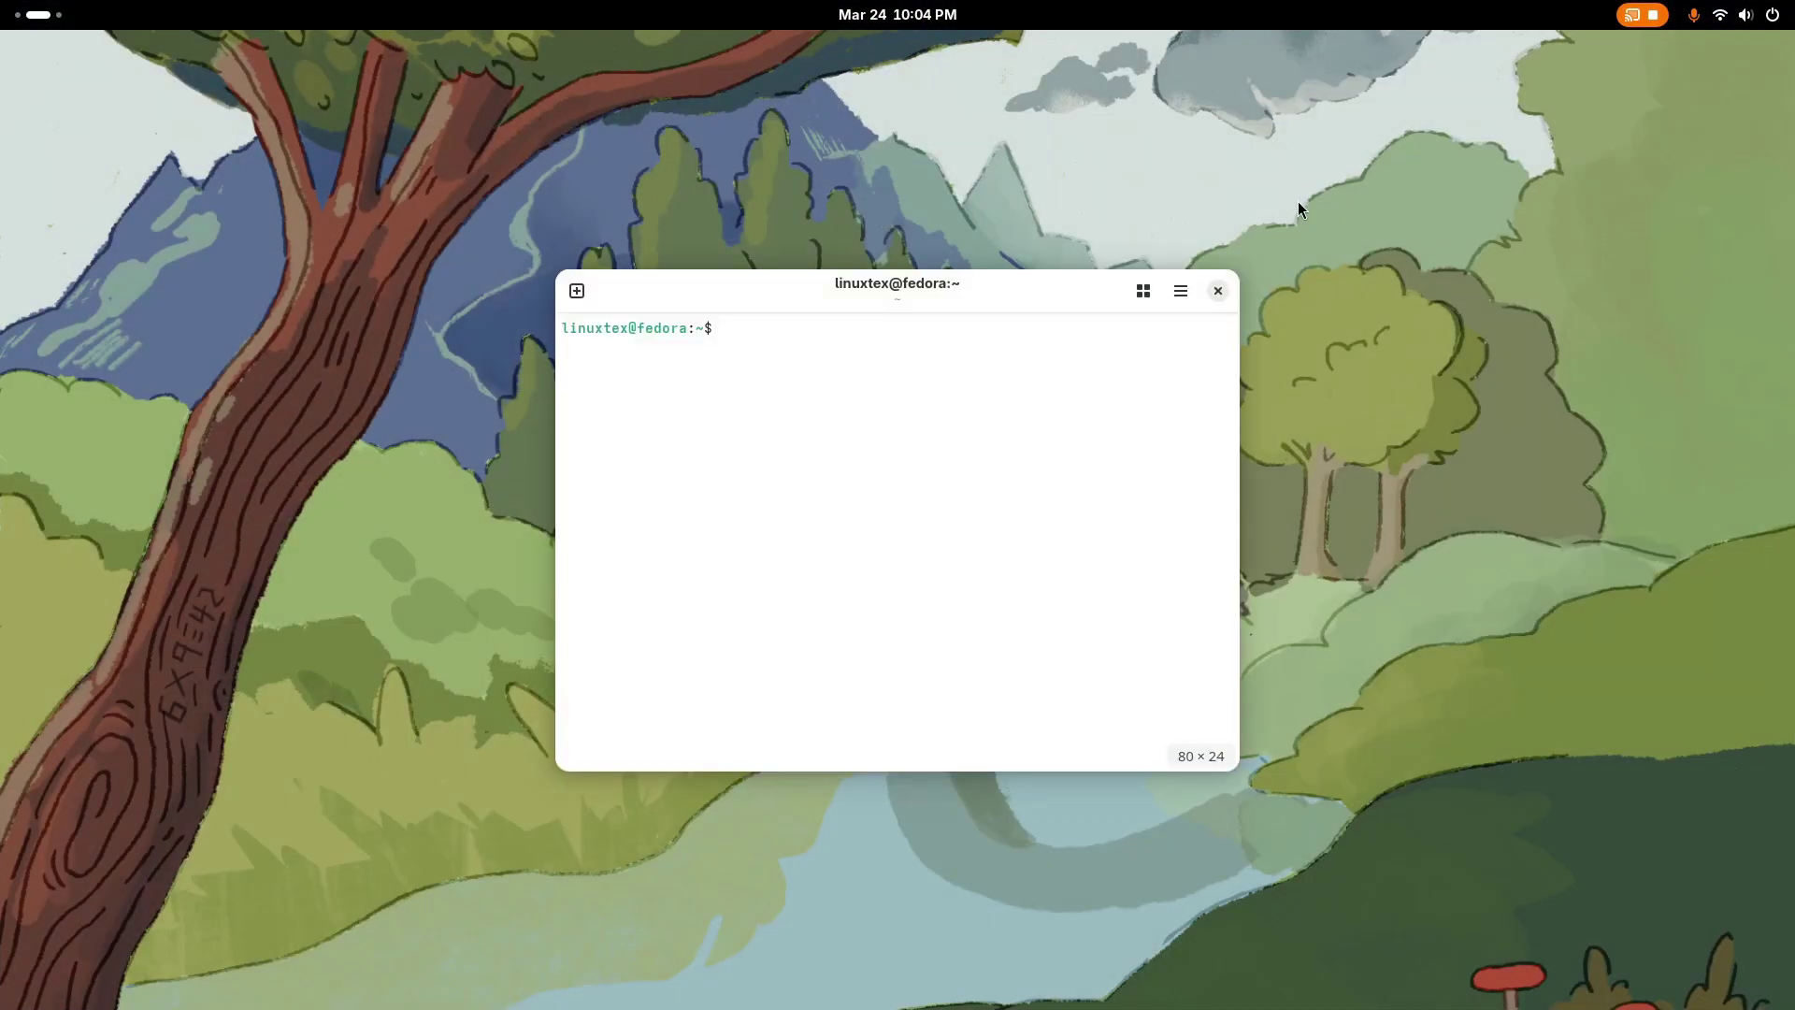
{"action": "key", "text": "ctrl+plus"}
{"action": "key", "text": "ctrl+plus"}
{"action": "left_click_drag", "start_coordinate": [1126, 281], "coordinate": [999, 240]}
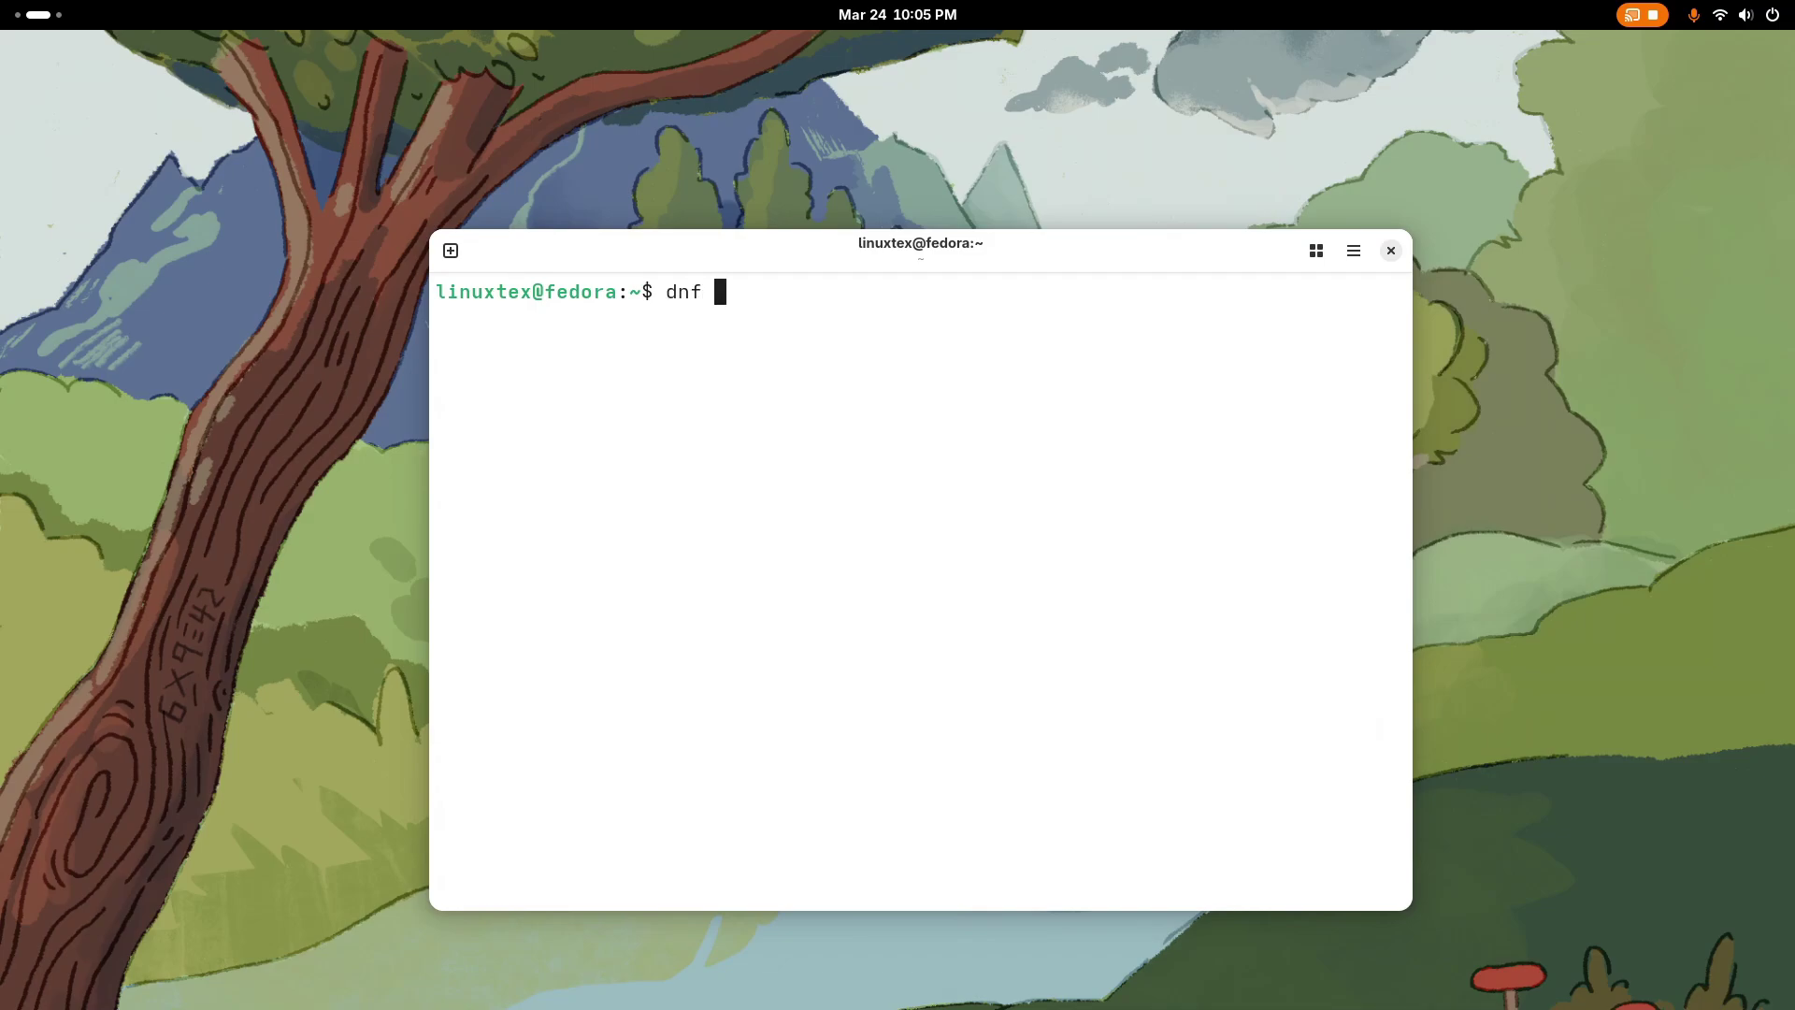
Step: Run dnf --version (dnf5 5.2.12.0) and sudo dnf update, which finds nothing to do
{"action": "key", "text": "Return"}
{"action": "scroll", "coordinate": [837, 584], "scroll_direction": "up", "scroll_amount": 4}
{"action": "triple_click", "coordinate": [556, 325]}
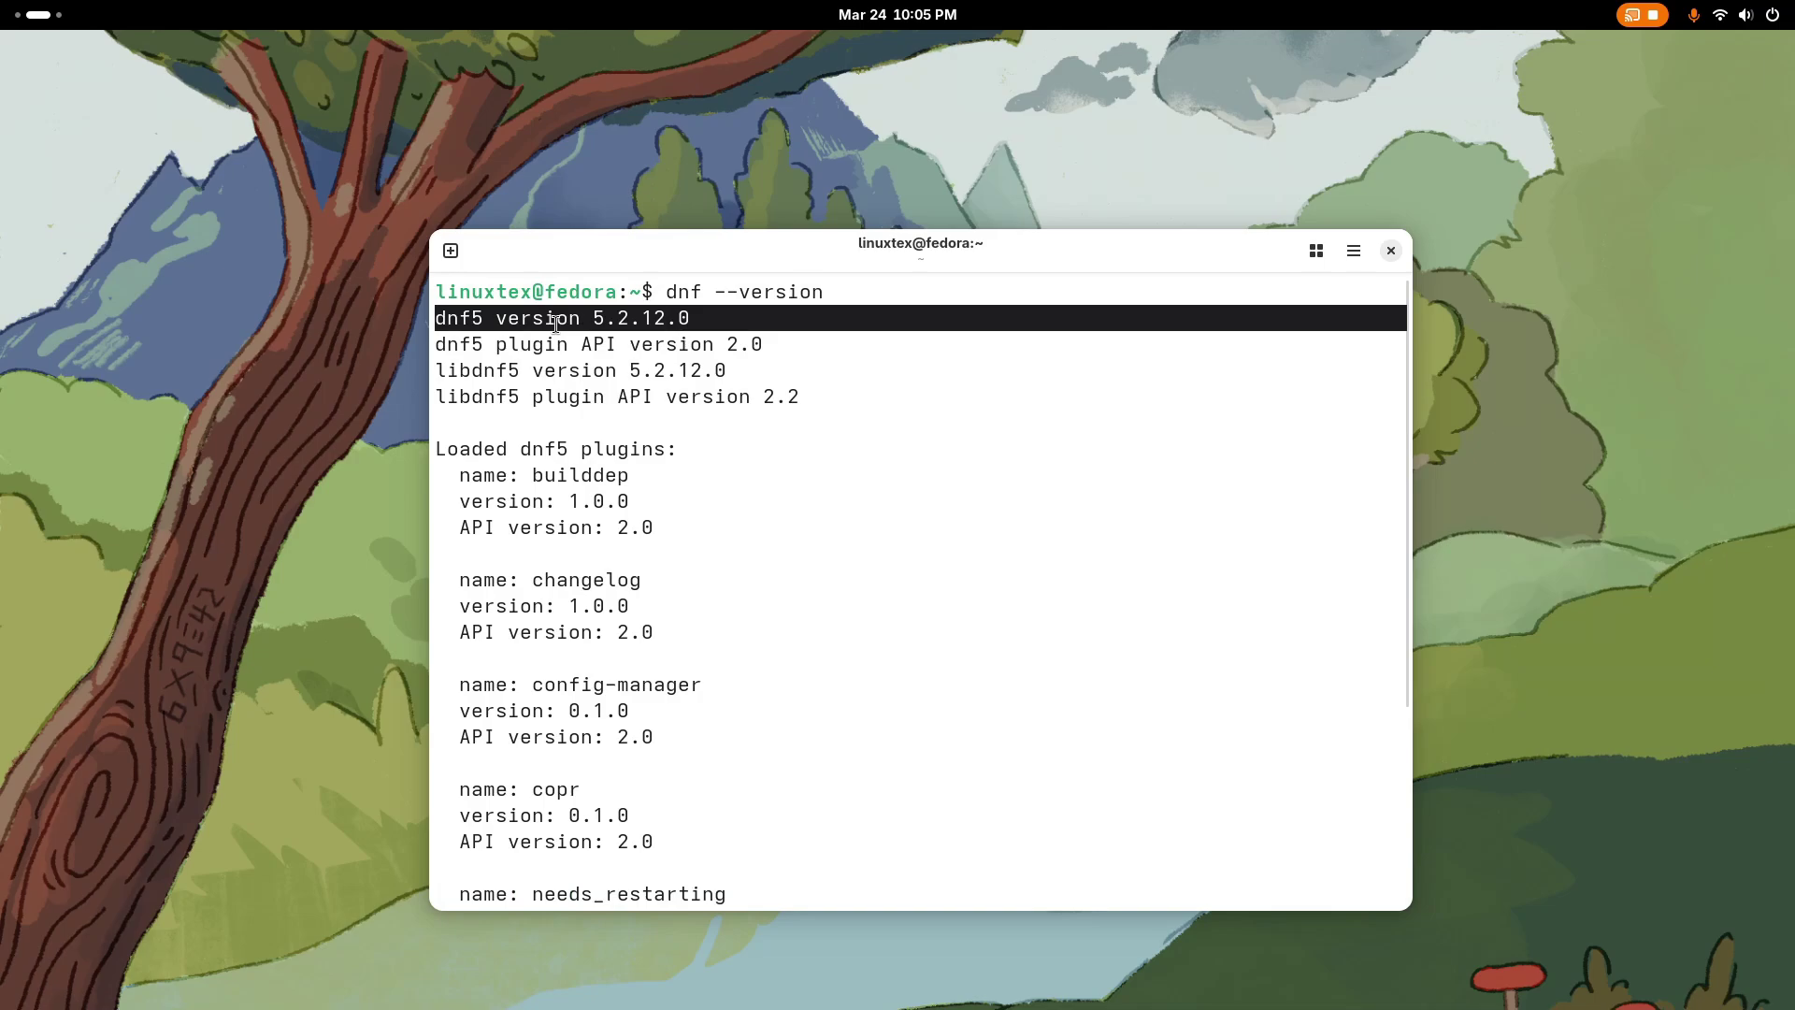
{"action": "left_click_drag", "start_coordinate": [588, 317], "coordinate": [748, 324]}
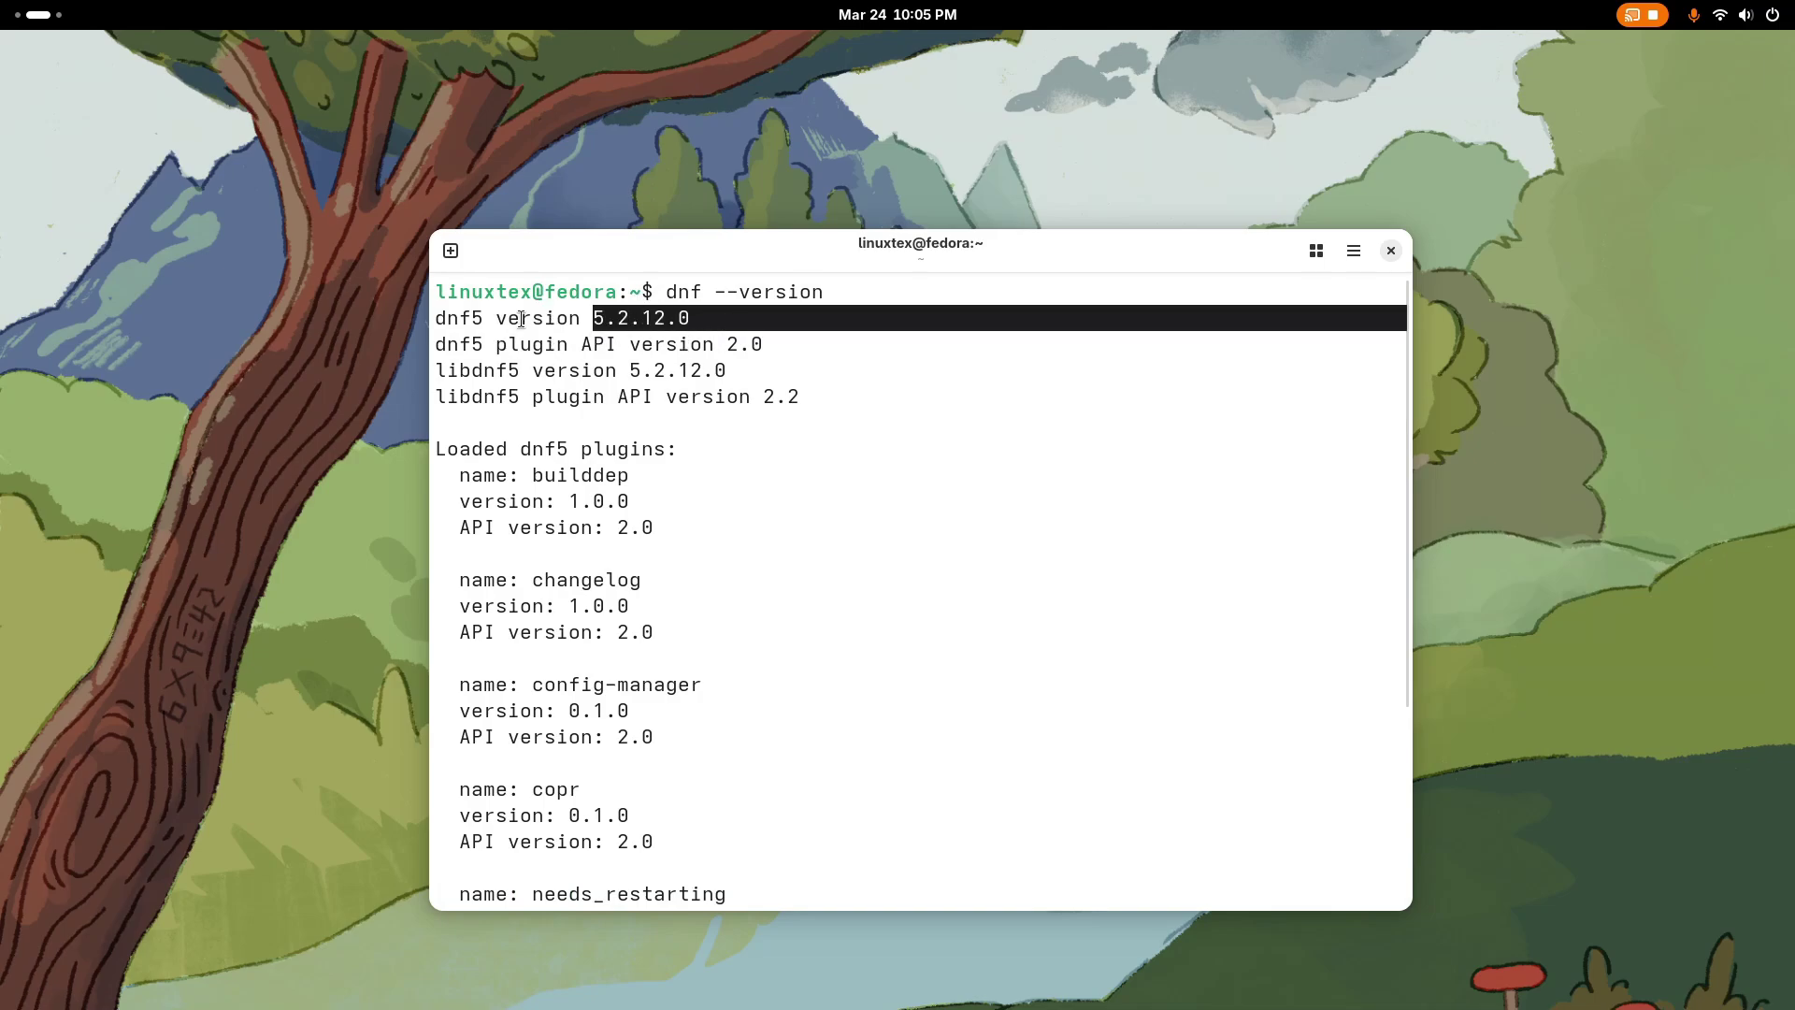
{"action": "double_click", "coordinate": [475, 316]}
{"action": "double_click", "coordinate": [467, 346]}
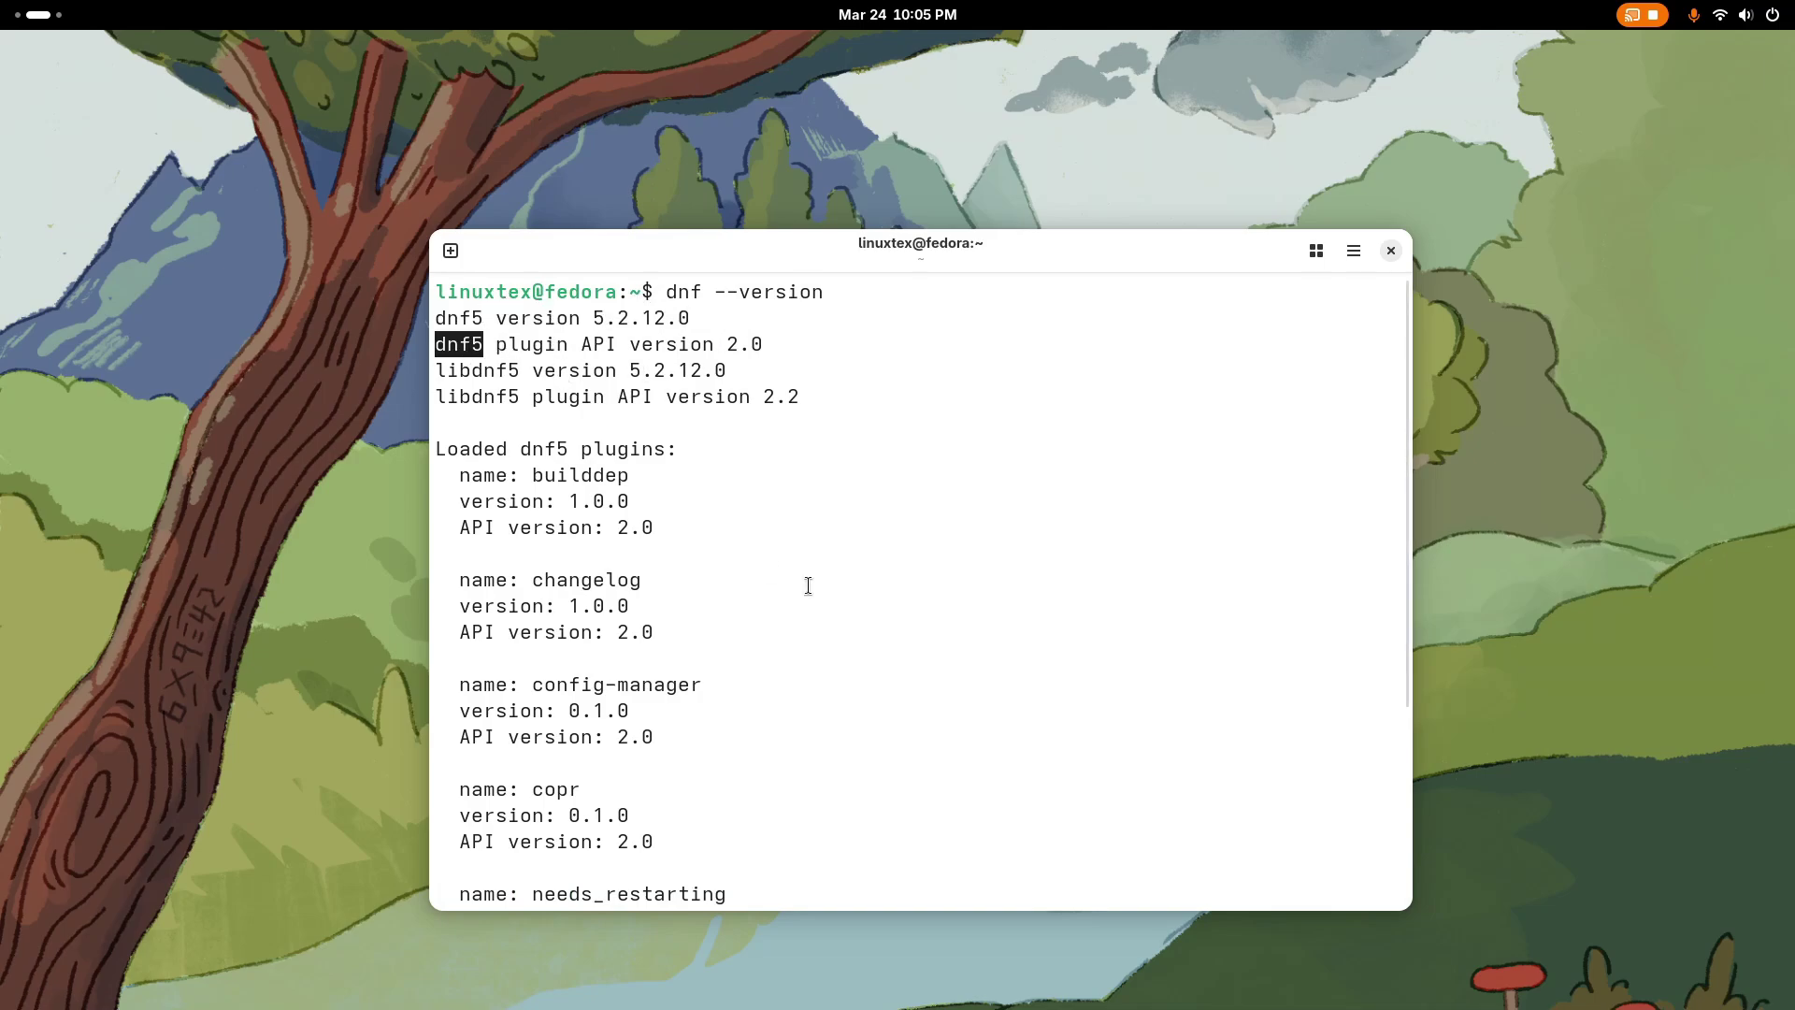
{"action": "type", "text": "su"}
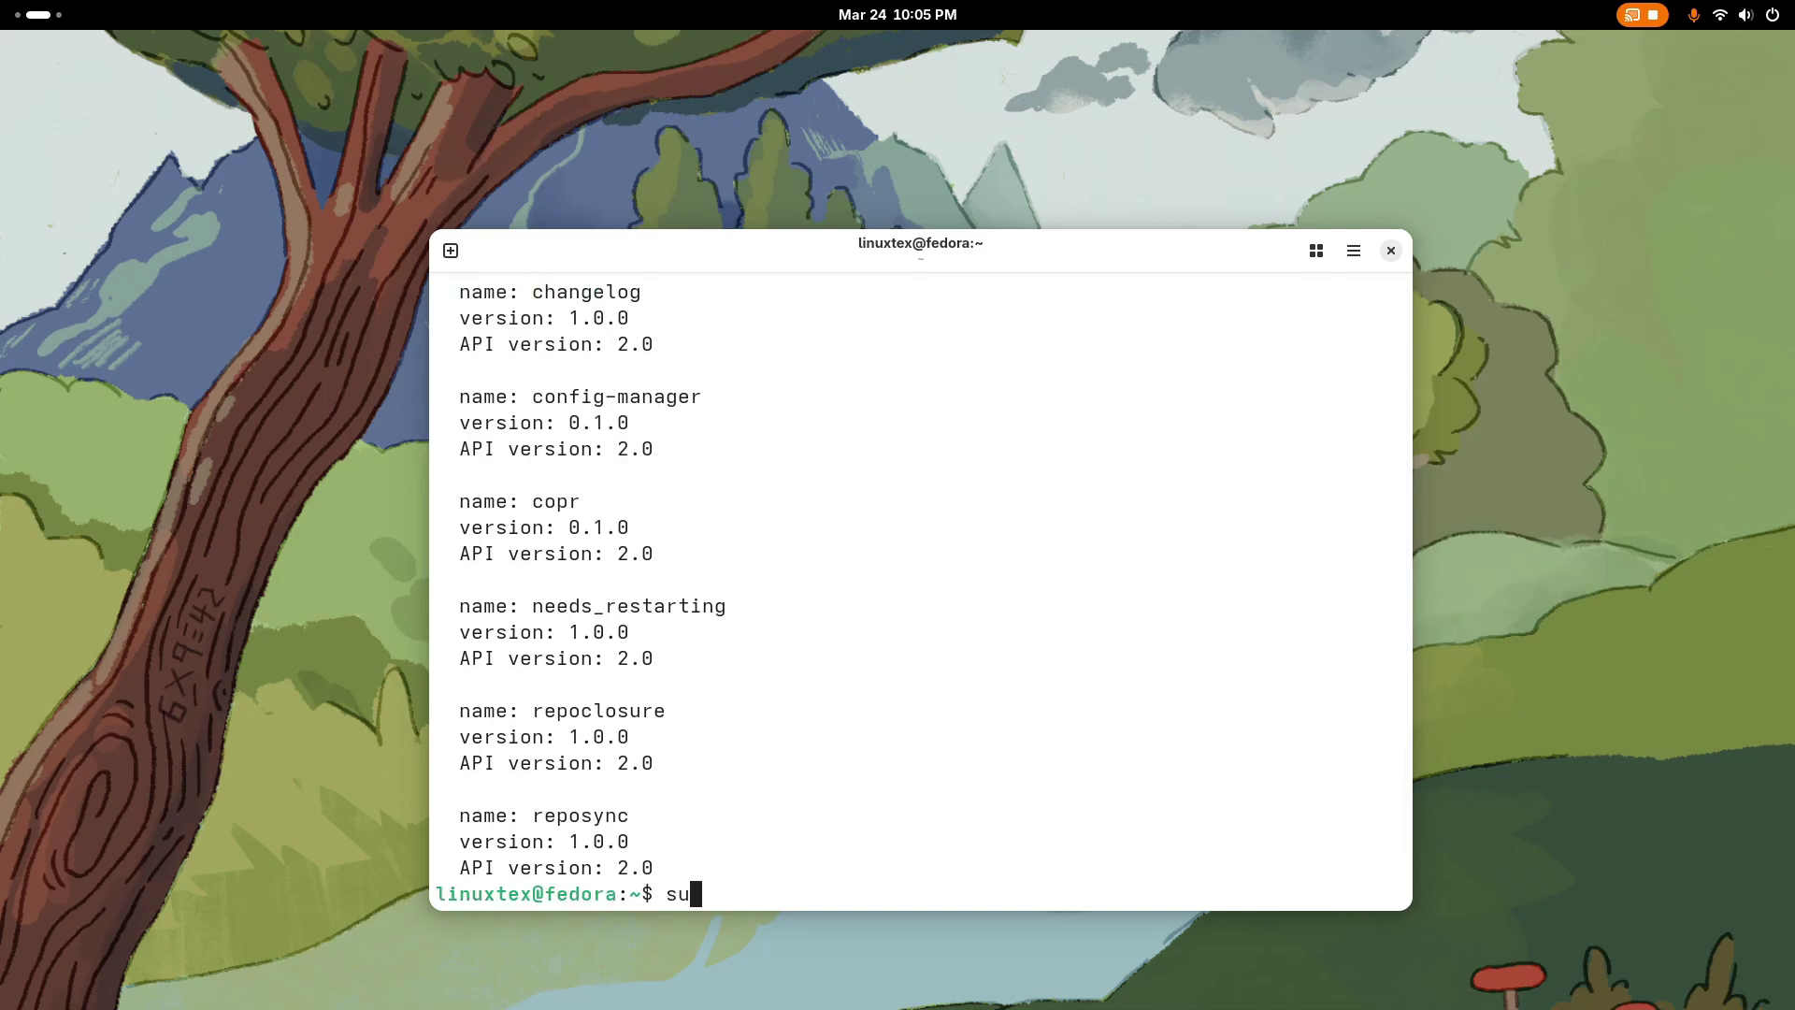
{"action": "type", "text": "do dnf update"}
{"action": "key", "text": "Return"}
{"action": "key", "text": "Return"}
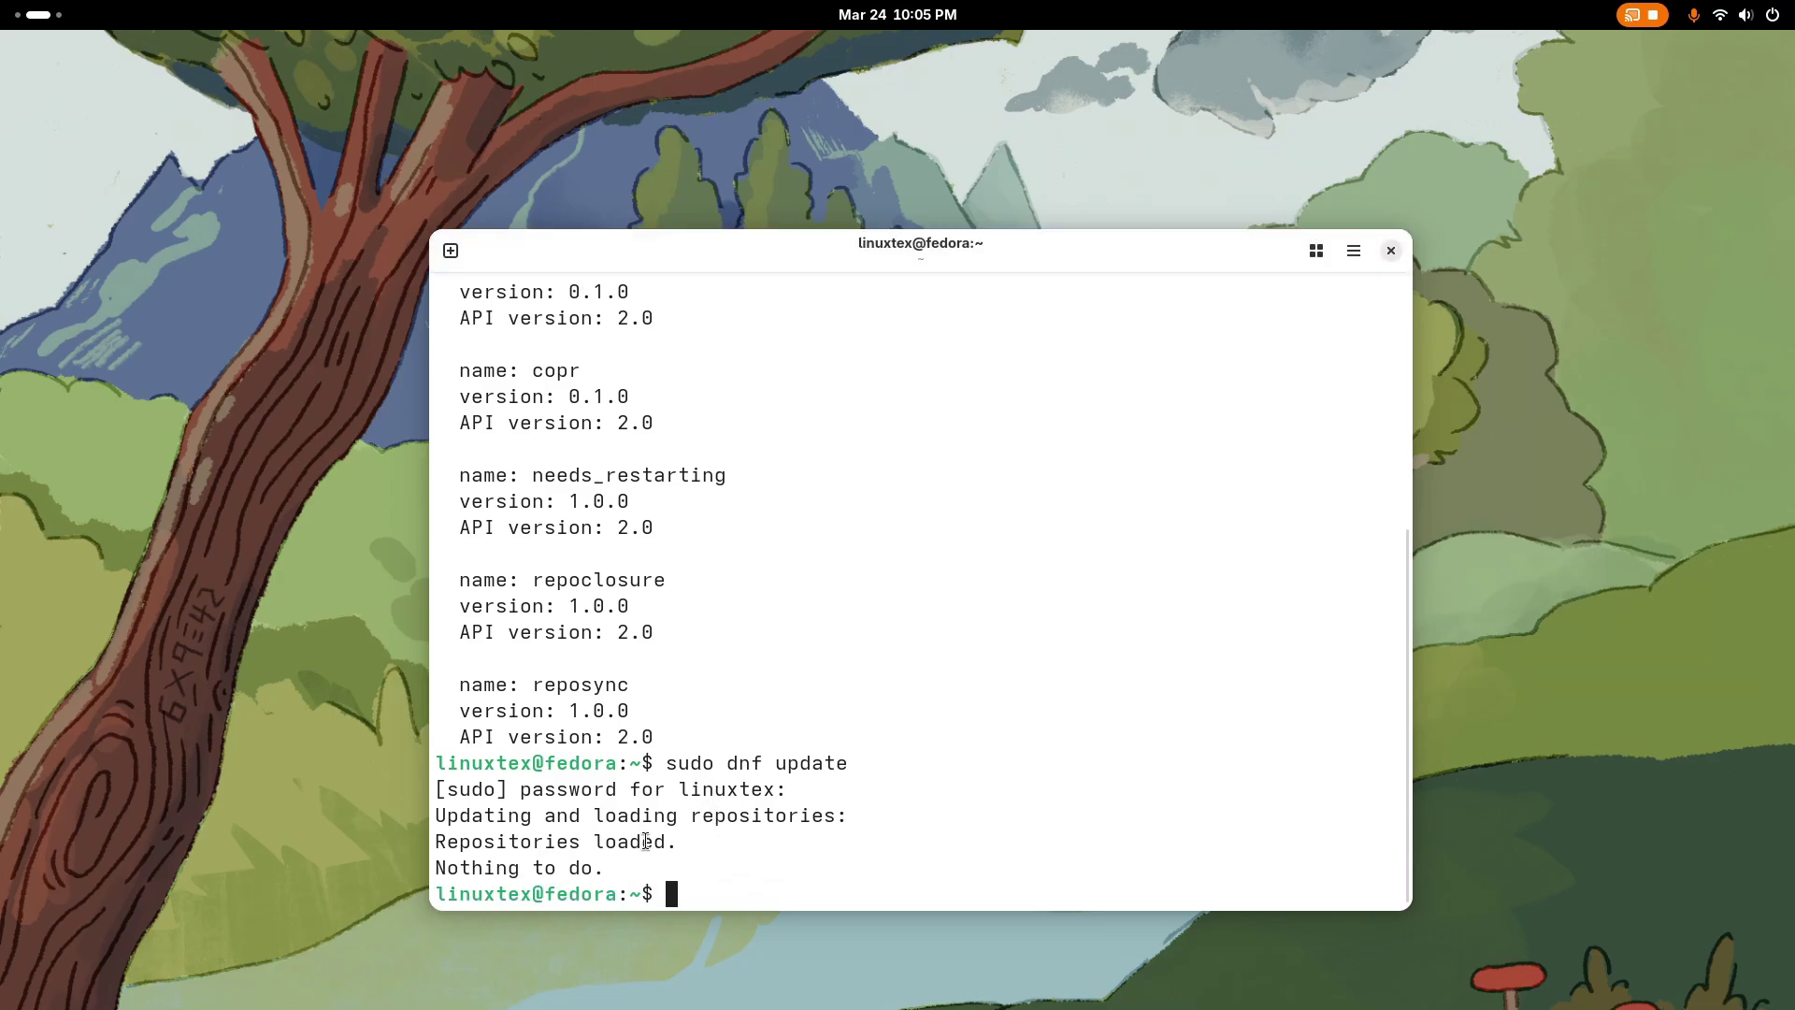
Step: Toggle Dark Style on and back off in Quick Settings
{"action": "left_click", "coordinate": [1745, 14]}
{"action": "left_click", "coordinate": [1664, 239]}
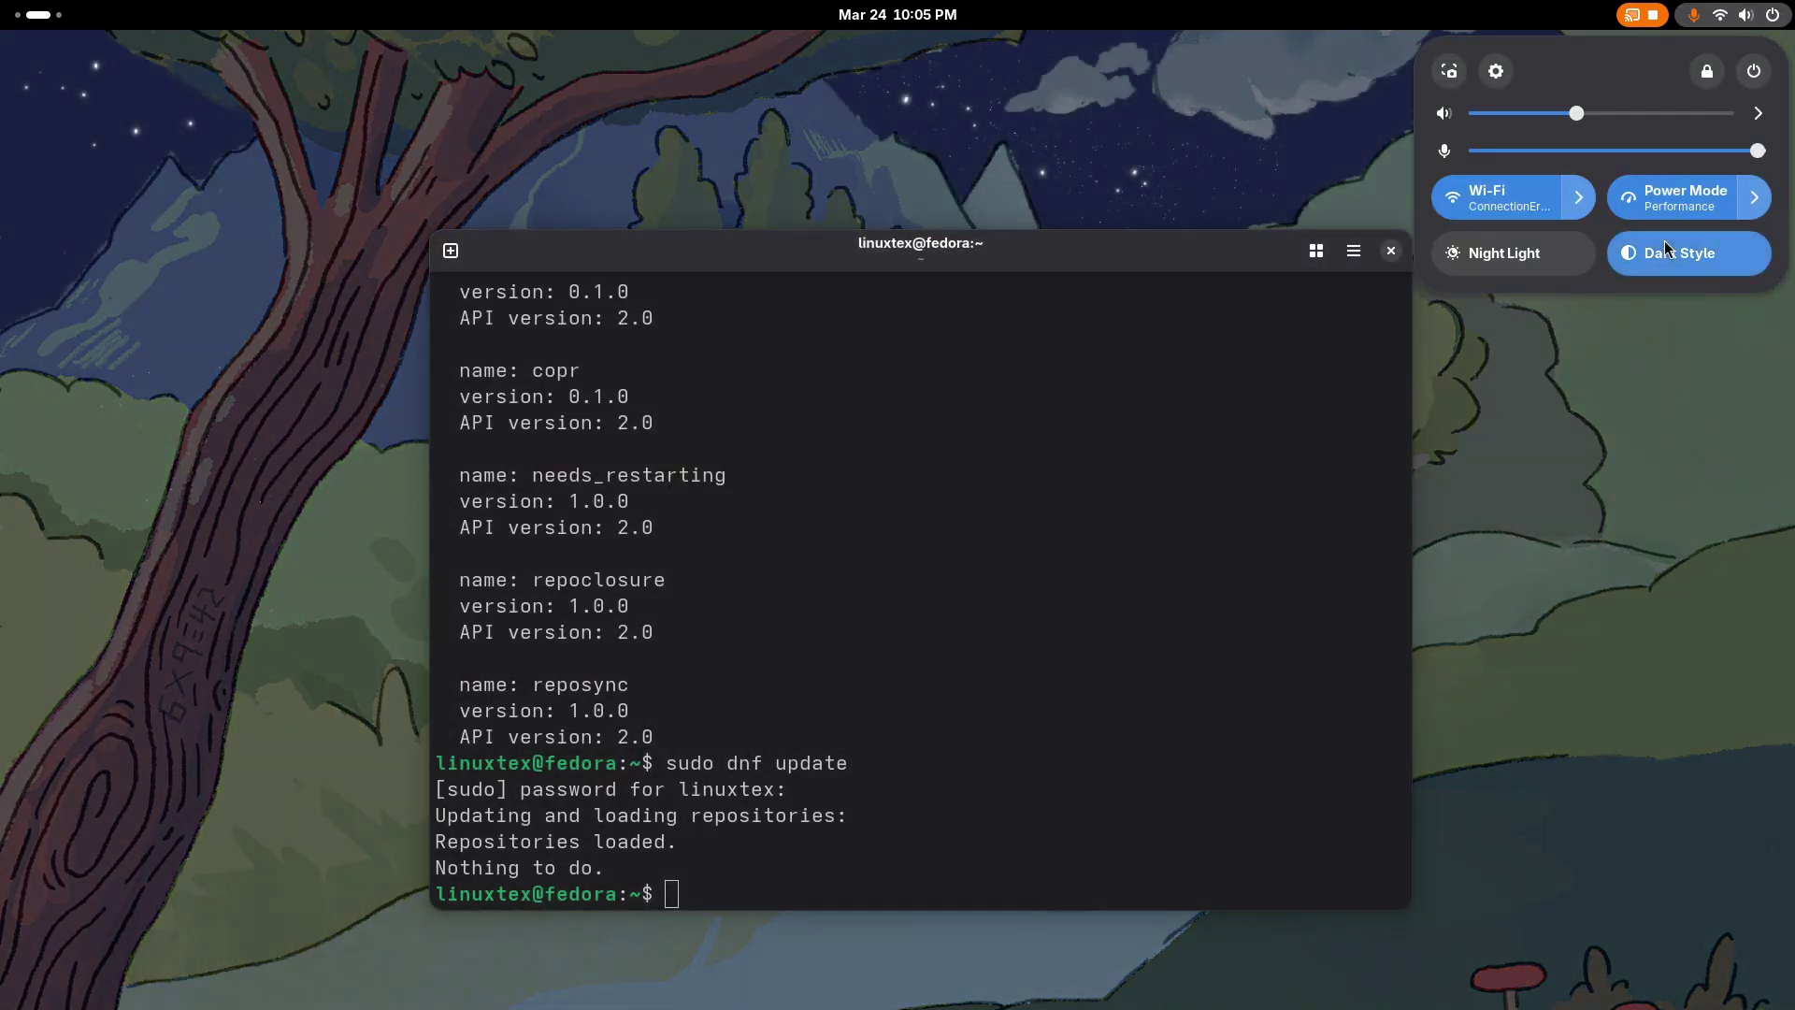
{"action": "left_click", "coordinate": [1664, 245]}
{"action": "left_click", "coordinate": [1029, 901]}
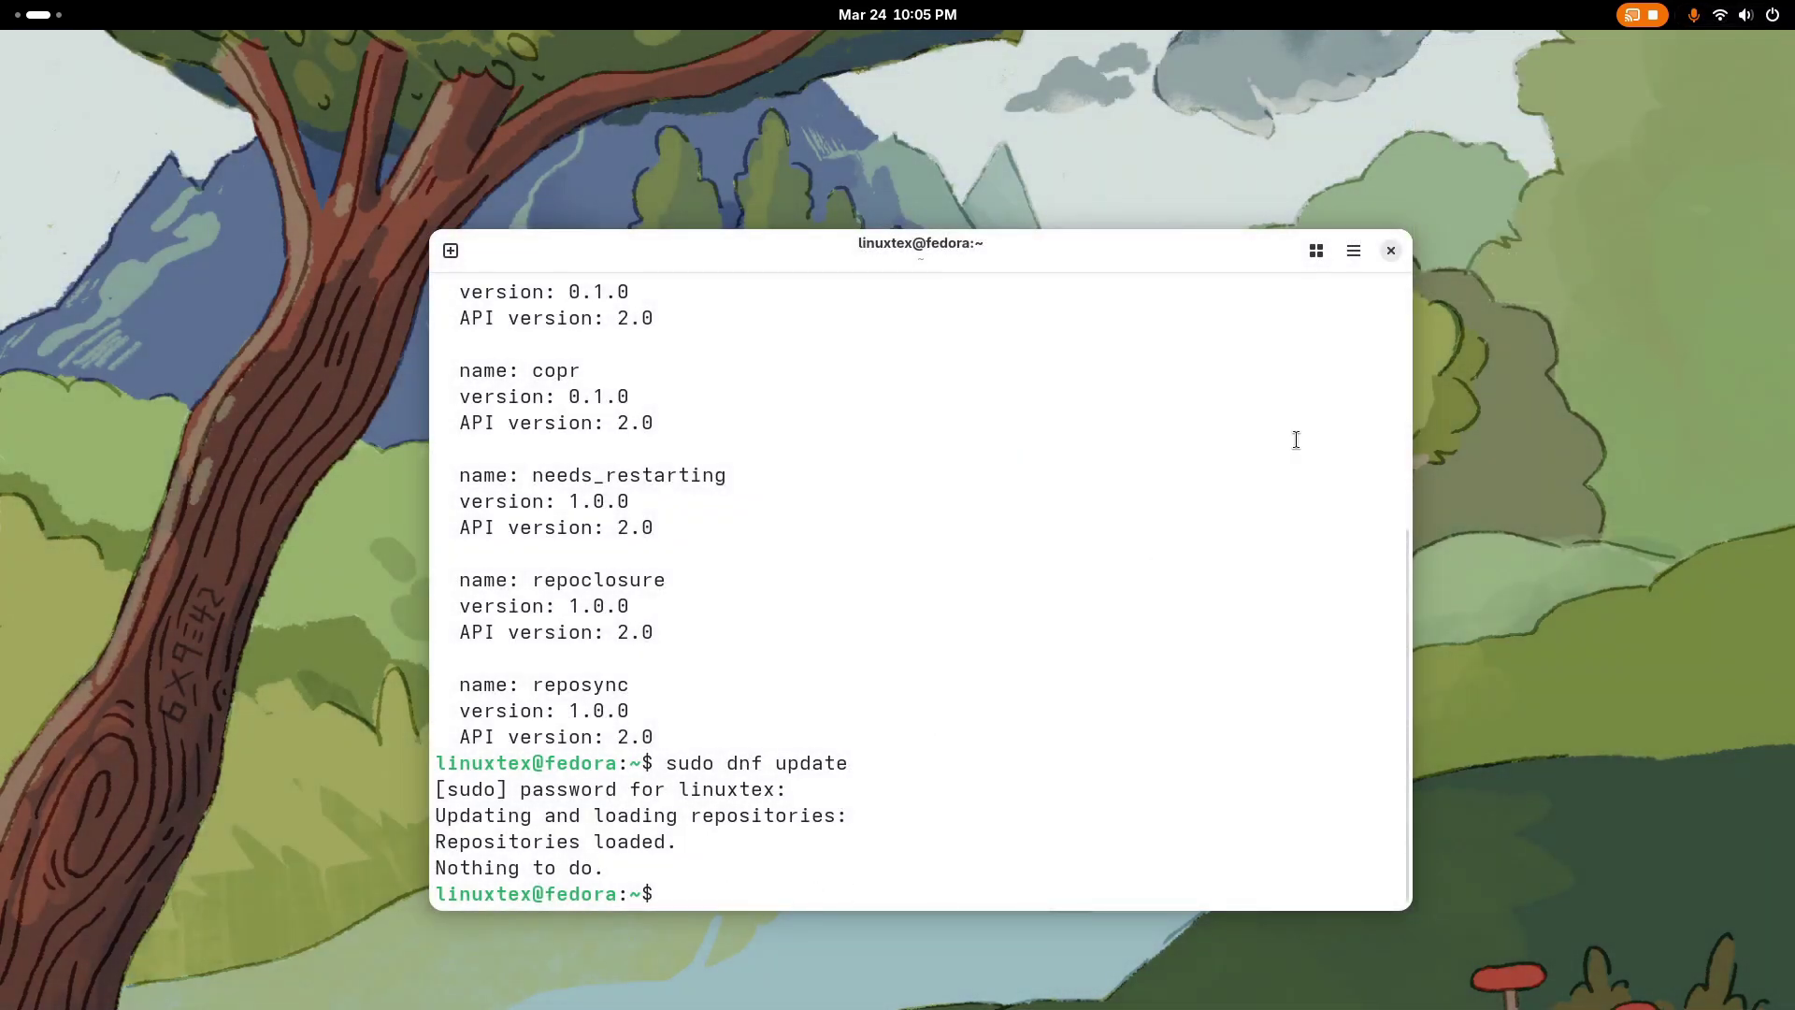
Step: Close the terminal, bring GNOME Software forward, and browse Impression's screenshots
{"action": "left_click", "coordinate": [1389, 251]}
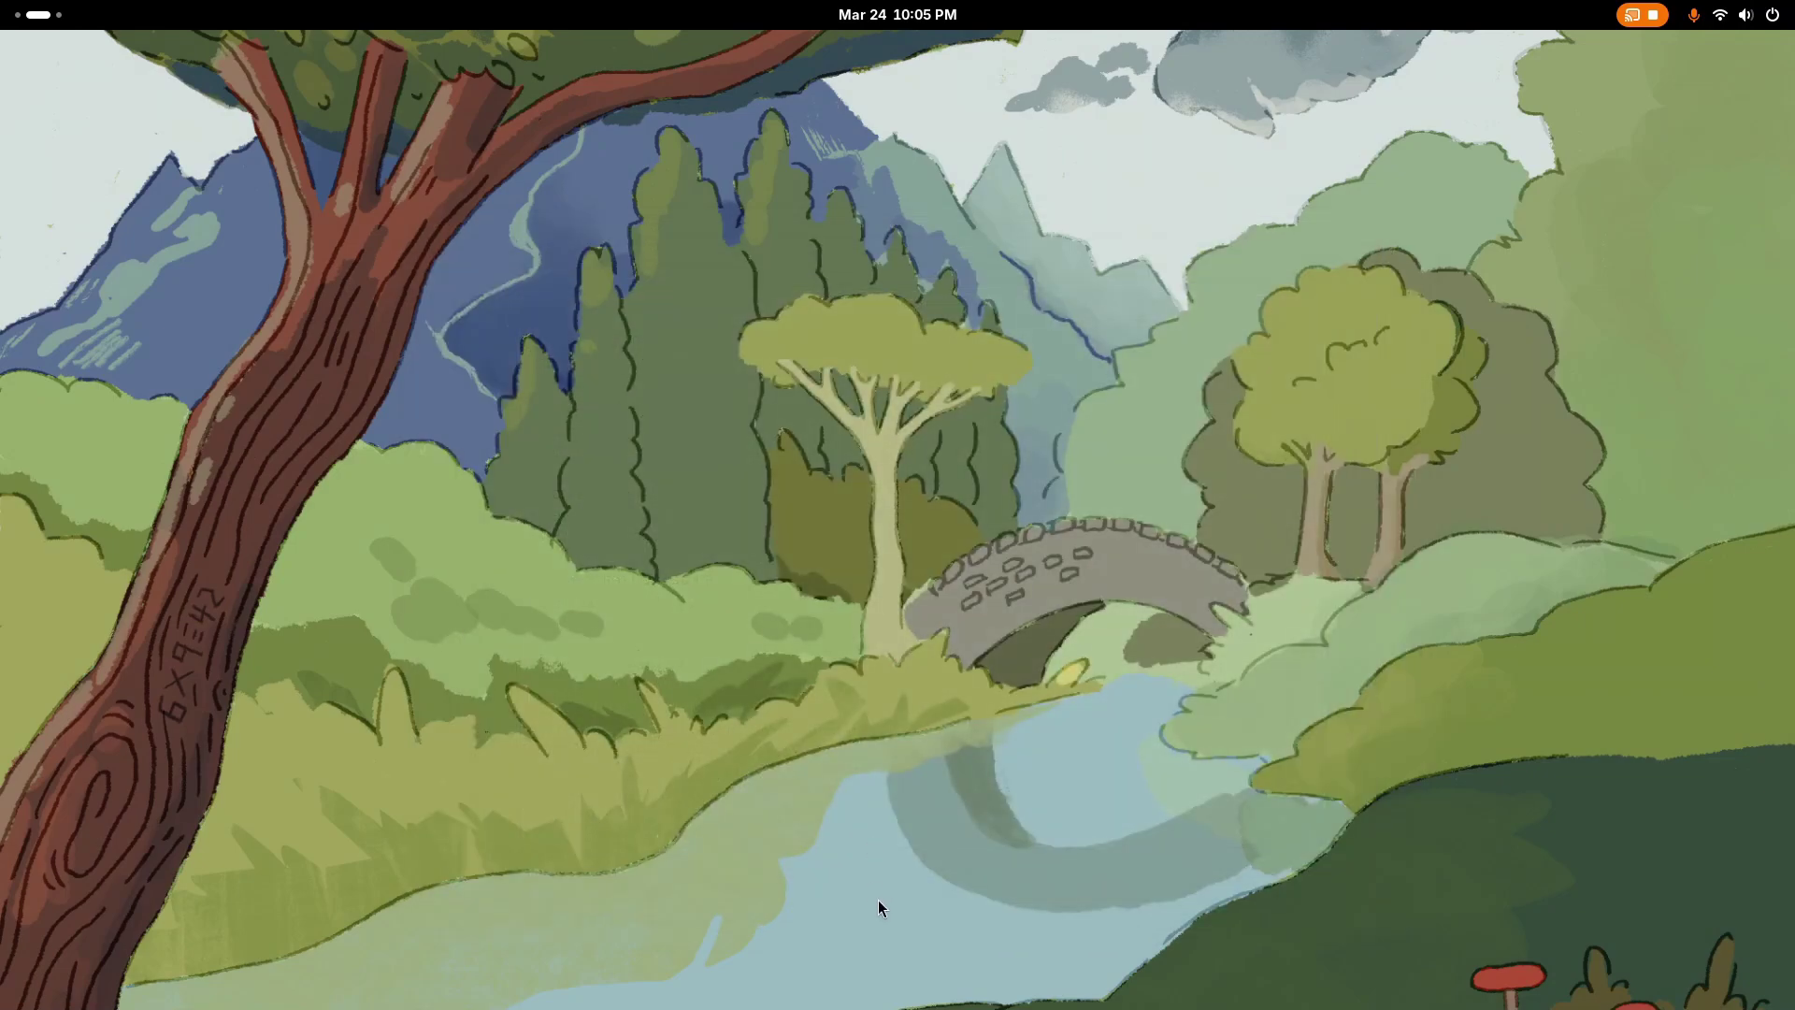
{"action": "key", "text": "super"}
{"action": "left_click", "coordinate": [857, 950]}
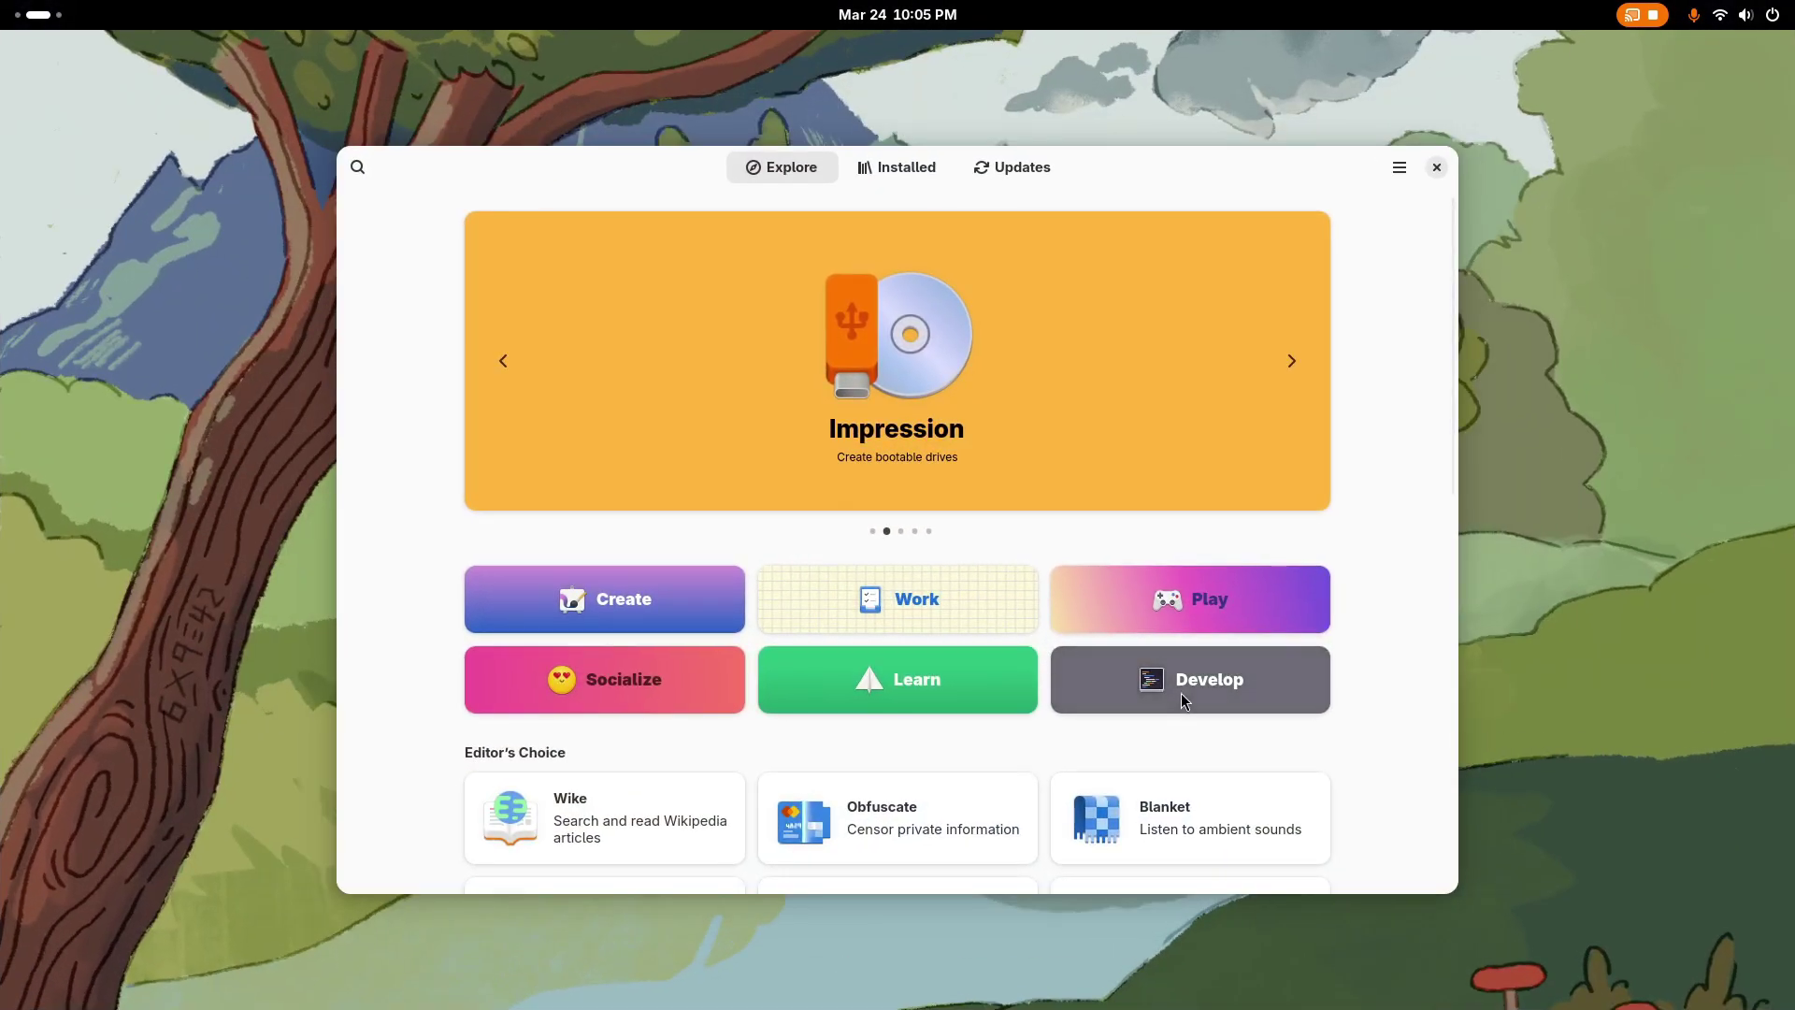
{"action": "left_click", "coordinate": [891, 409]}
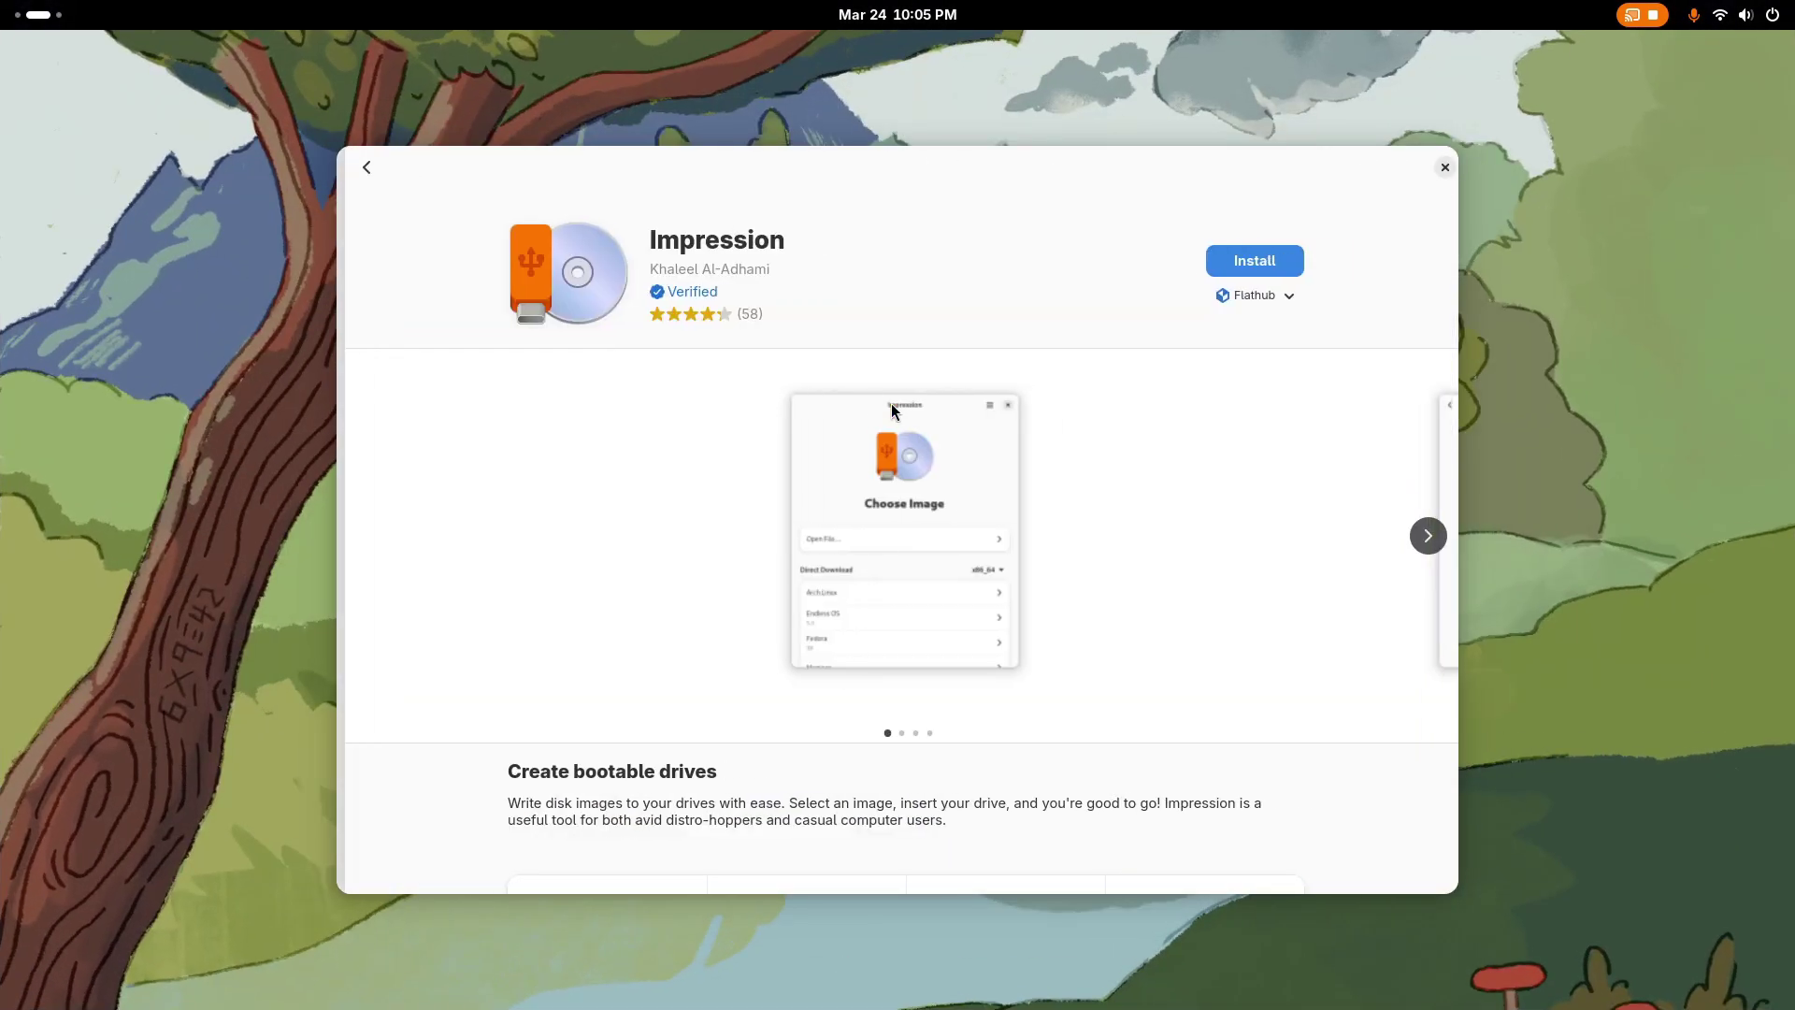
{"action": "left_click", "coordinate": [1418, 534]}
{"action": "left_click", "coordinate": [1417, 535]}
Step: Open Wike, switch it to the other Fedora Linux source, and browse its screenshots
{"action": "left_click", "coordinate": [364, 172]}
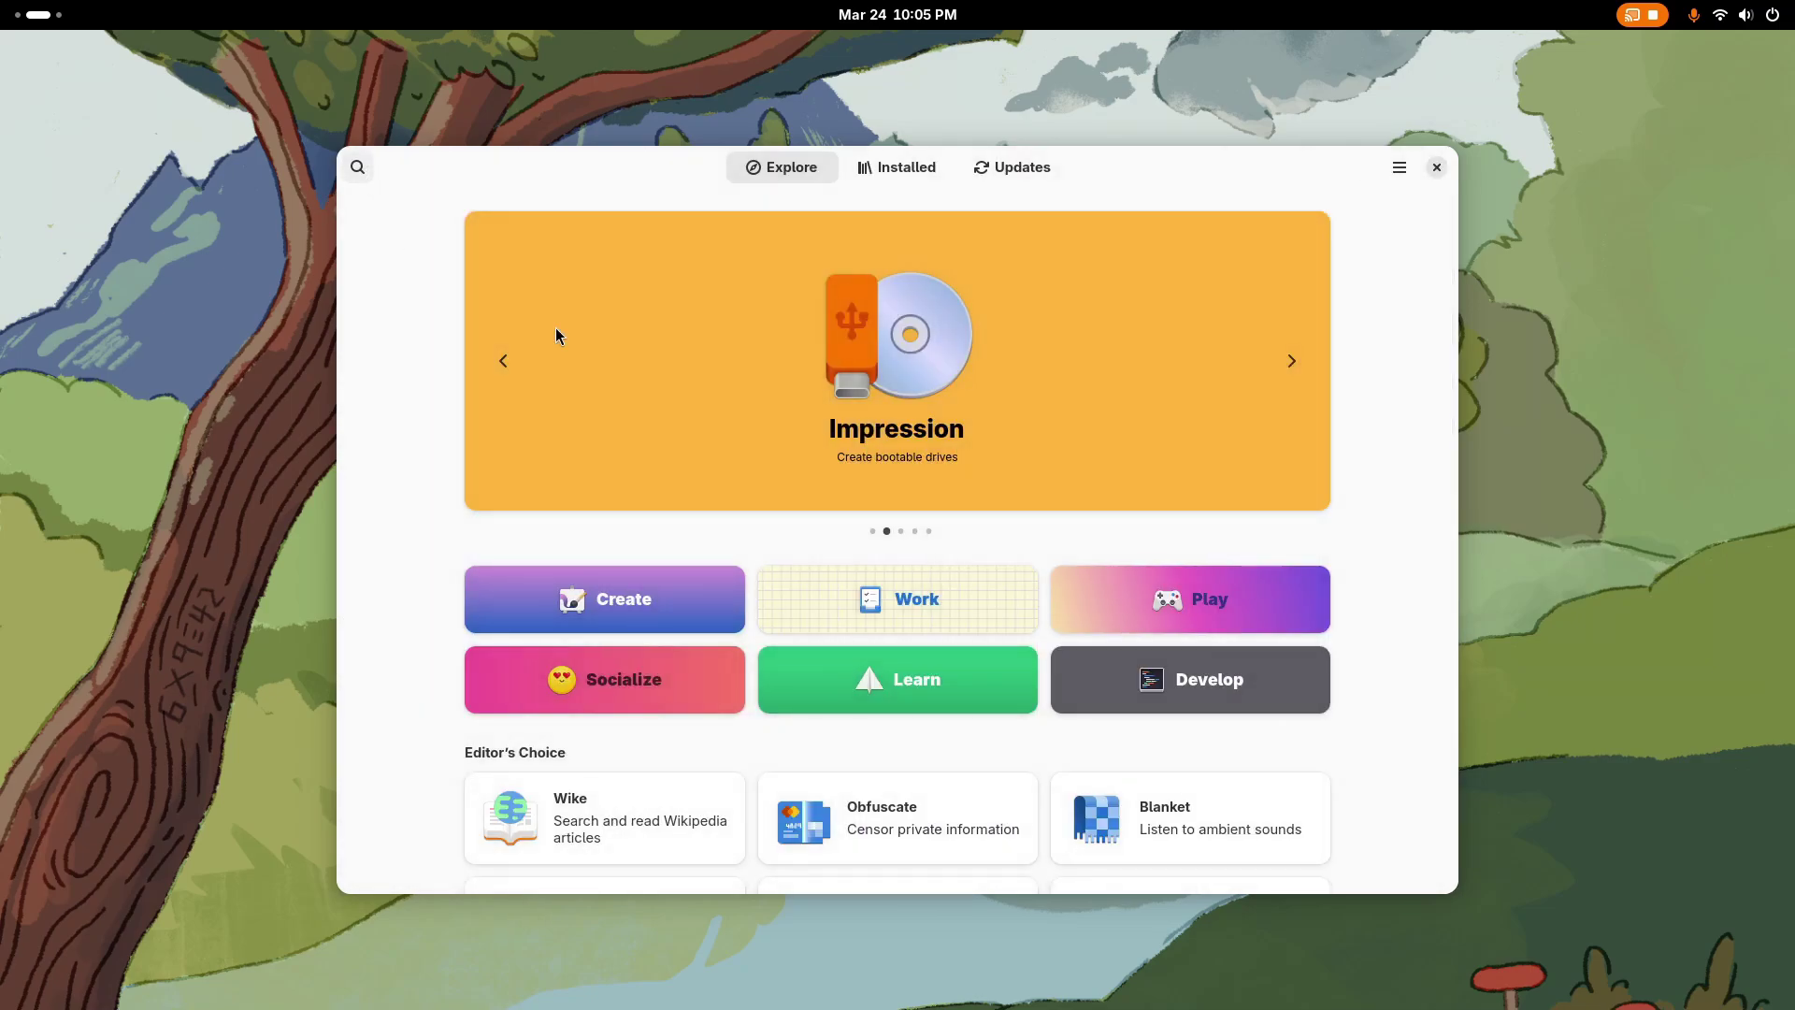
{"action": "scroll", "coordinate": [947, 431], "scroll_direction": "down", "scroll_amount": 5}
{"action": "left_click", "coordinate": [635, 612]}
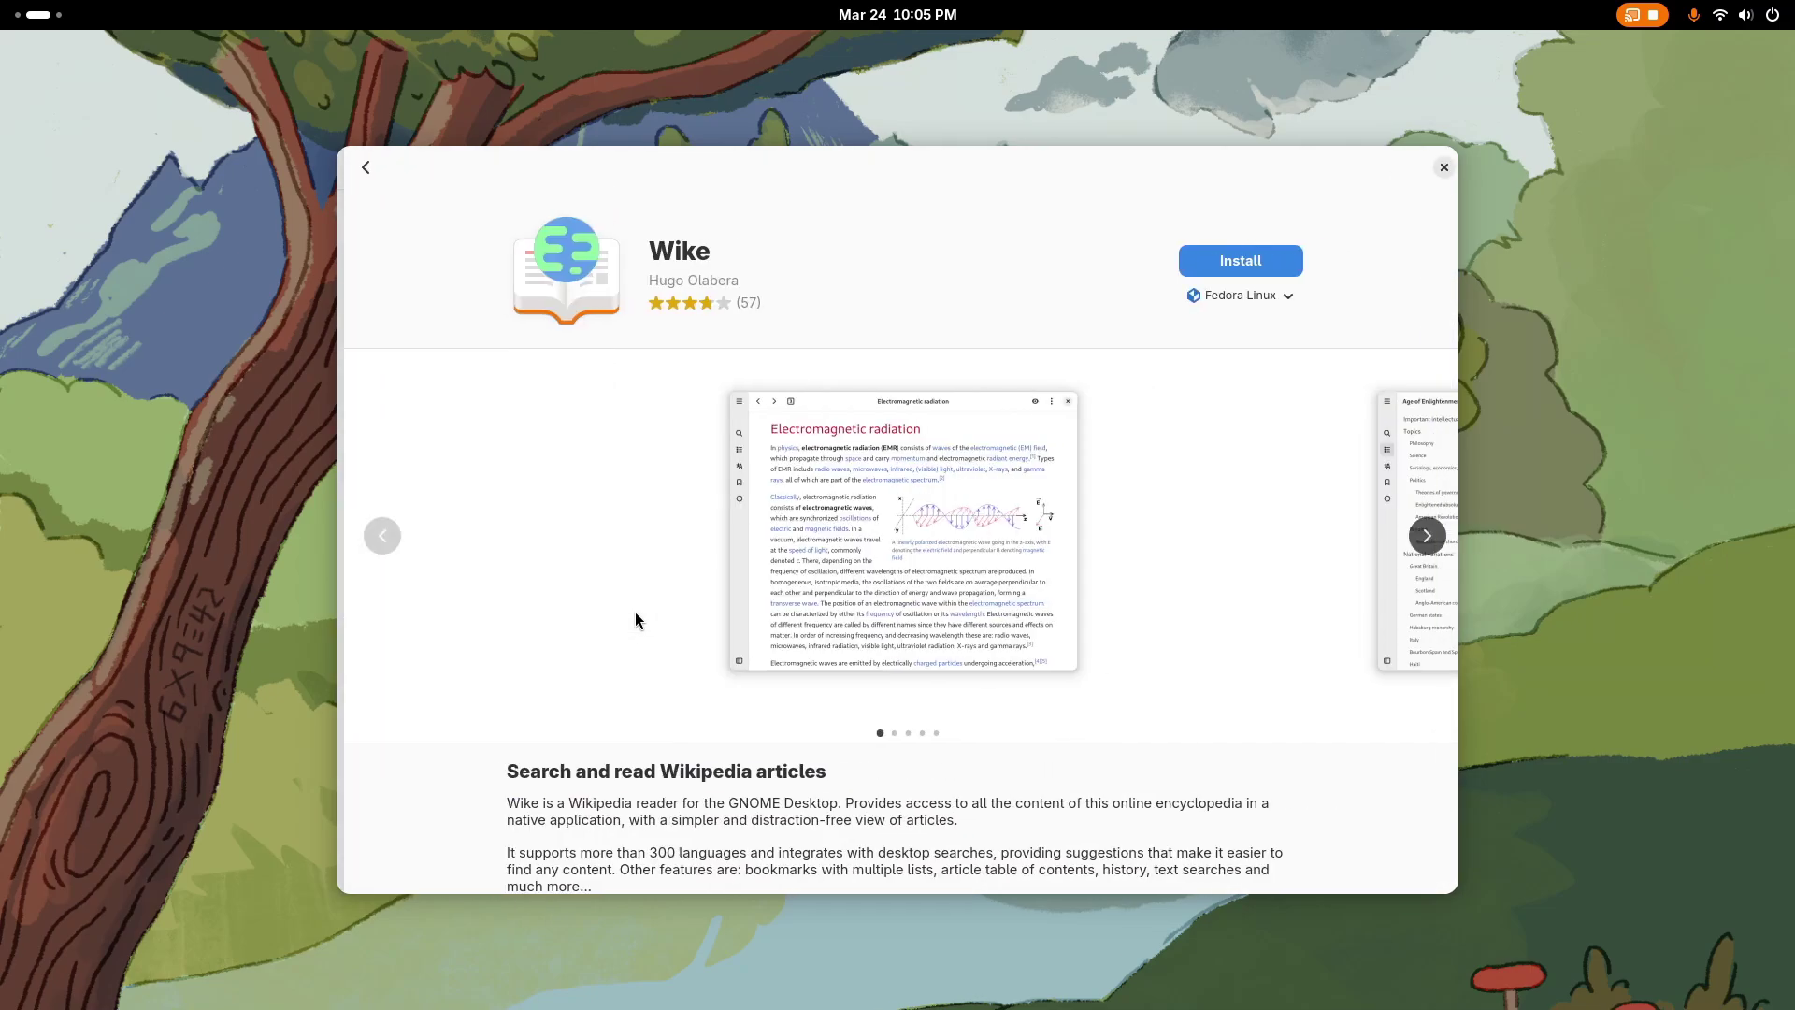
{"action": "left_click", "coordinate": [1419, 535]}
{"action": "left_click", "coordinate": [1419, 535]}
{"action": "left_click", "coordinate": [1265, 297]}
{"action": "left_click", "coordinate": [1222, 412]}
{"action": "scroll", "coordinate": [1137, 638], "scroll_direction": "down", "scroll_amount": 5}
{"action": "scroll", "coordinate": [1136, 639], "scroll_direction": "up", "scroll_amount": 5}
{"action": "left_click", "coordinate": [1419, 537]}
{"action": "left_click", "coordinate": [1419, 537]}
{"action": "scroll", "coordinate": [855, 598], "scroll_direction": "down", "scroll_amount": 6}
{"action": "scroll", "coordinate": [854, 597], "scroll_direction": "up", "scroll_amount": 3}
{"action": "scroll", "coordinate": [854, 601], "scroll_direction": "up", "scroll_amount": 3}
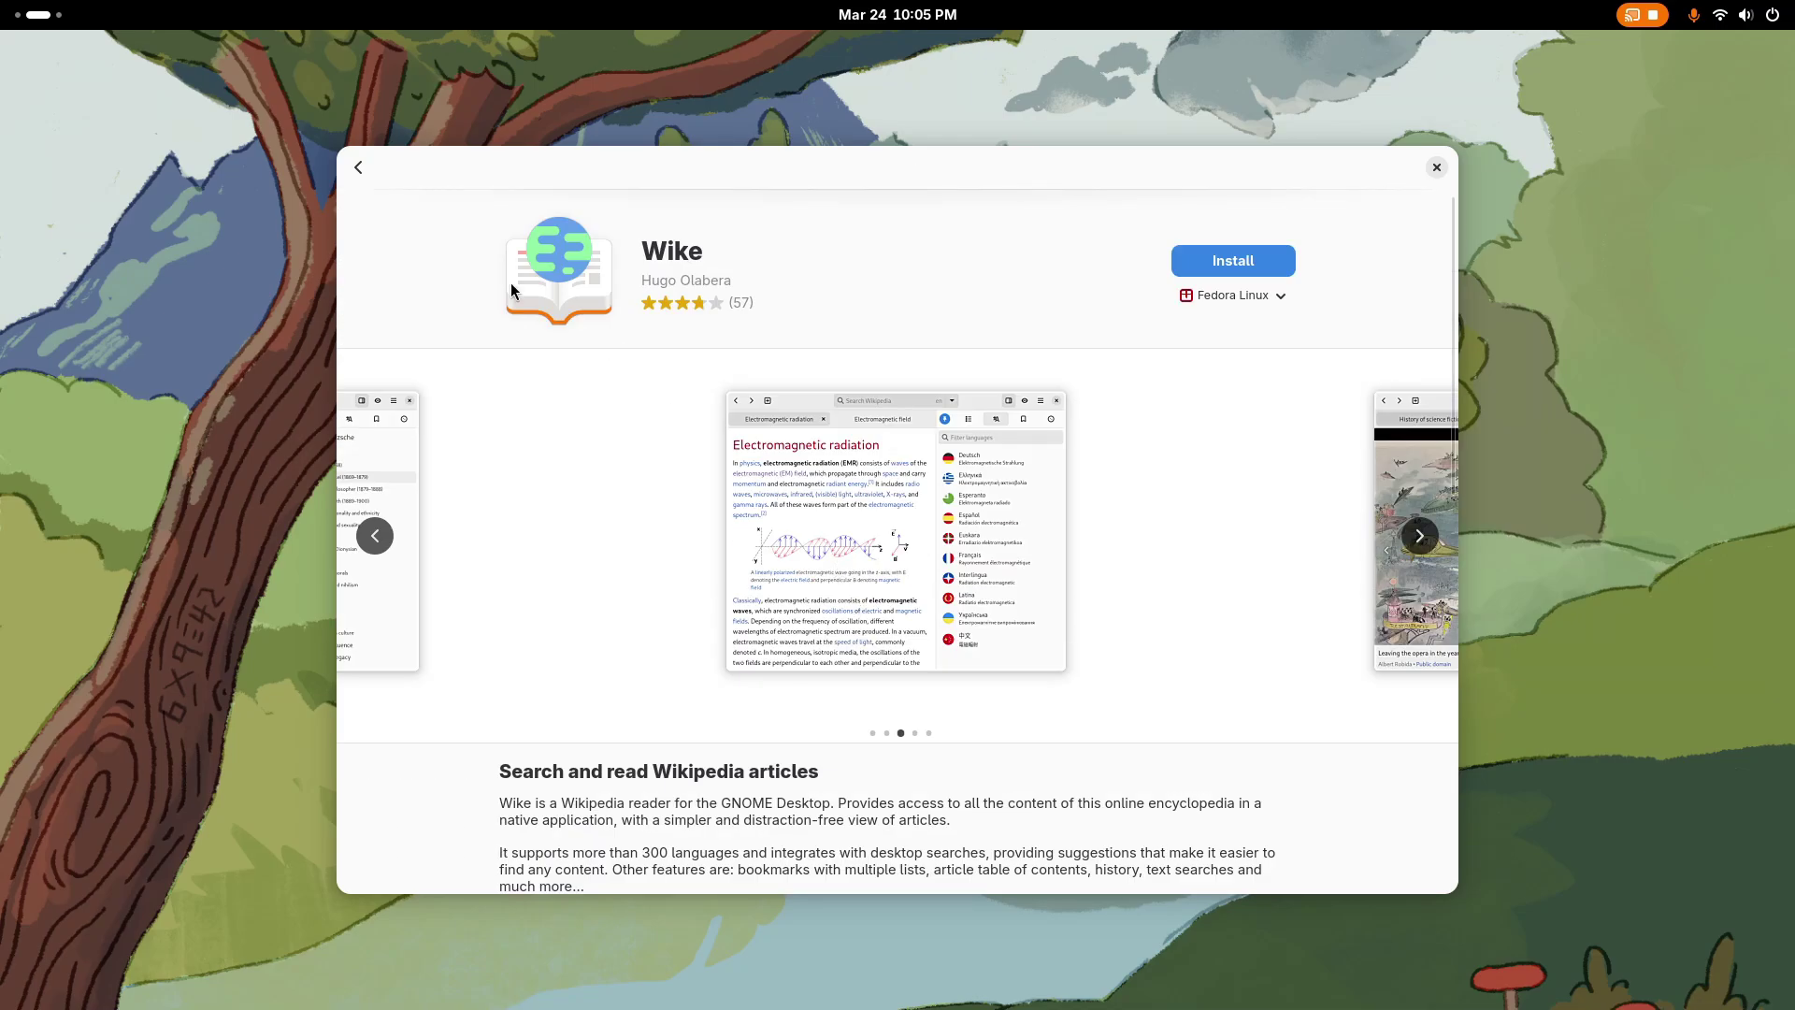
Step: Open Chance from the featured banner and browse its screenshots
{"action": "left_click", "coordinate": [354, 167]}
{"action": "scroll", "coordinate": [916, 422], "scroll_direction": "up", "scroll_amount": 3}
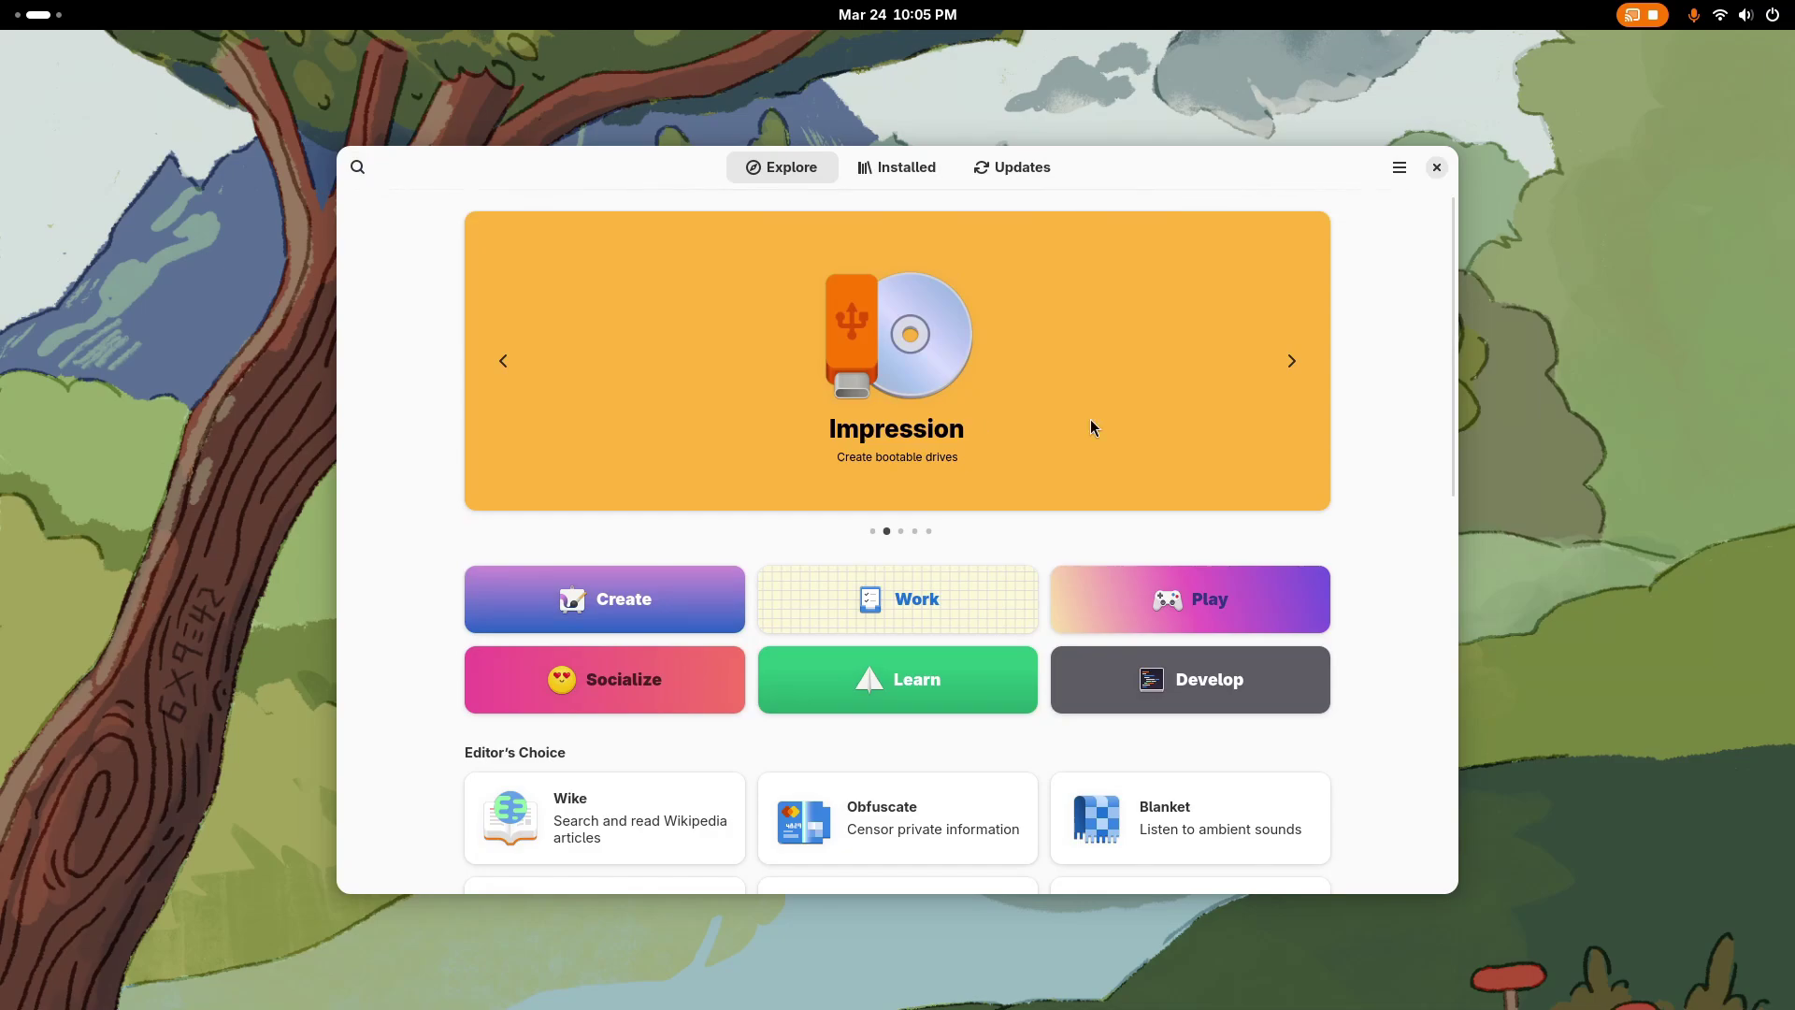
{"action": "left_click", "coordinate": [1292, 361]}
{"action": "left_click", "coordinate": [933, 357]}
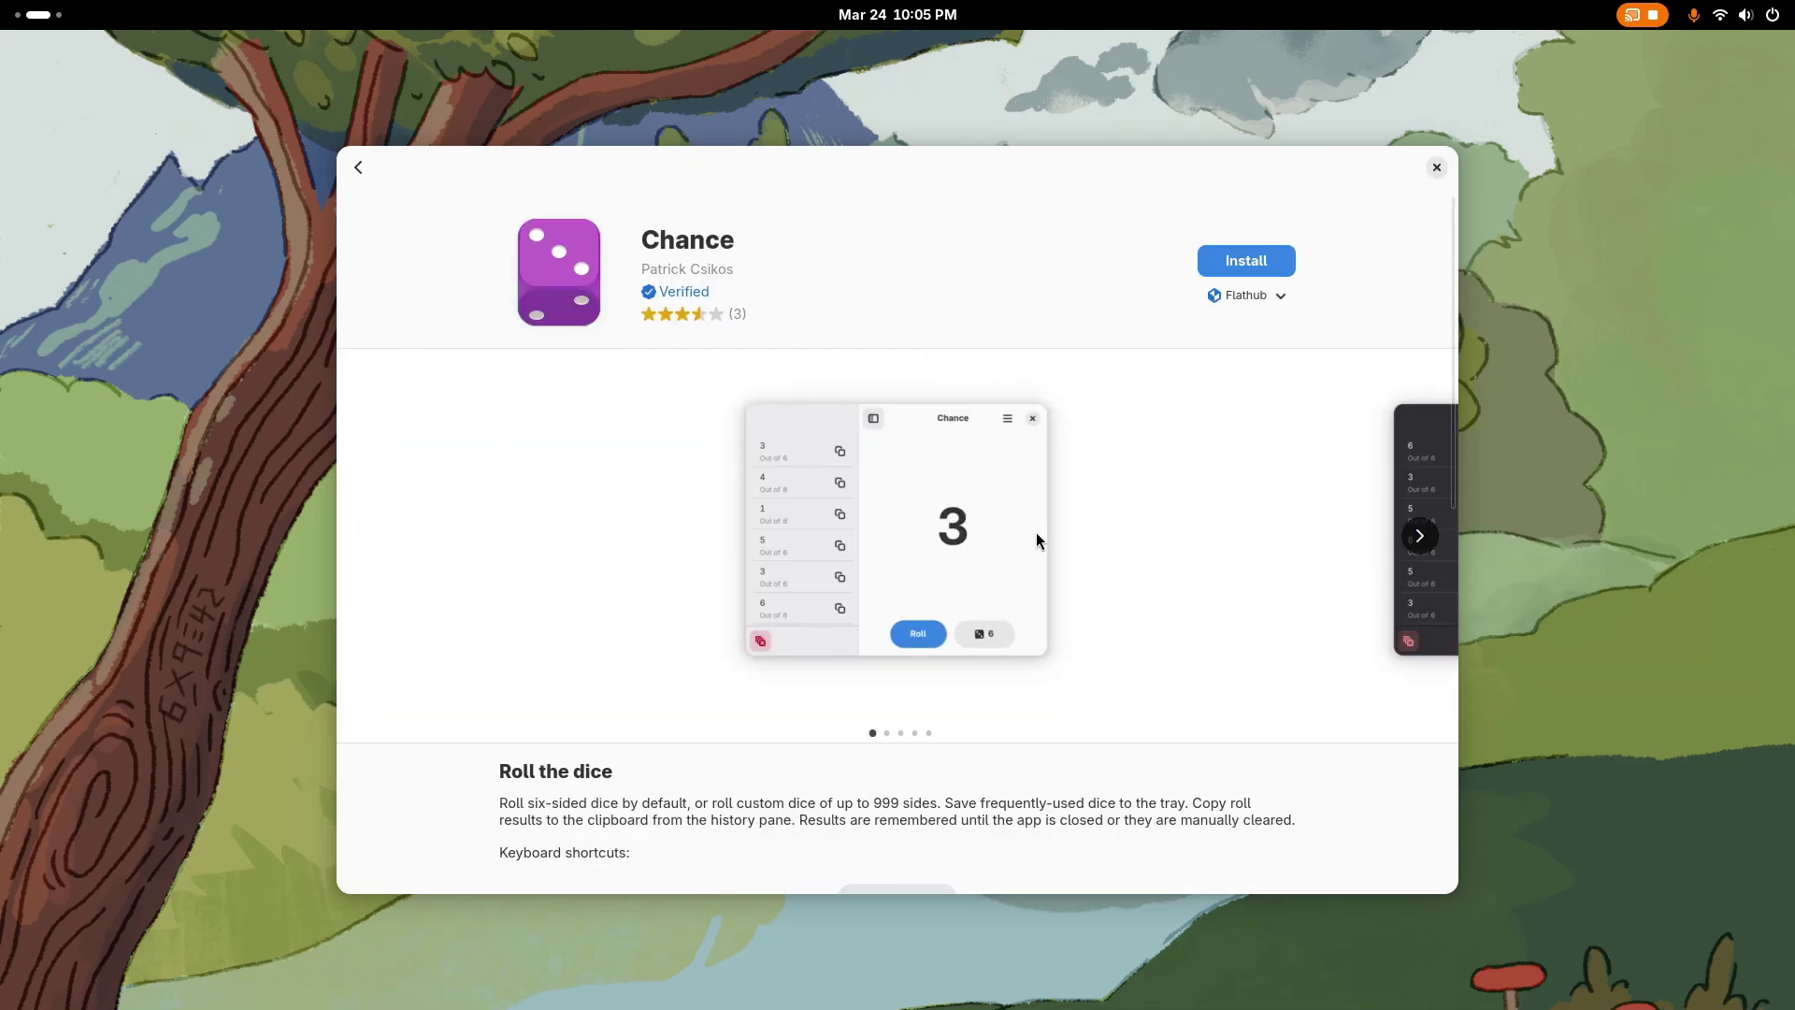
{"action": "scroll", "coordinate": [841, 561], "scroll_direction": "down", "scroll_amount": 4}
{"action": "scroll", "coordinate": [822, 567], "scroll_direction": "up", "scroll_amount": 4}
{"action": "left_click", "coordinate": [1419, 537]}
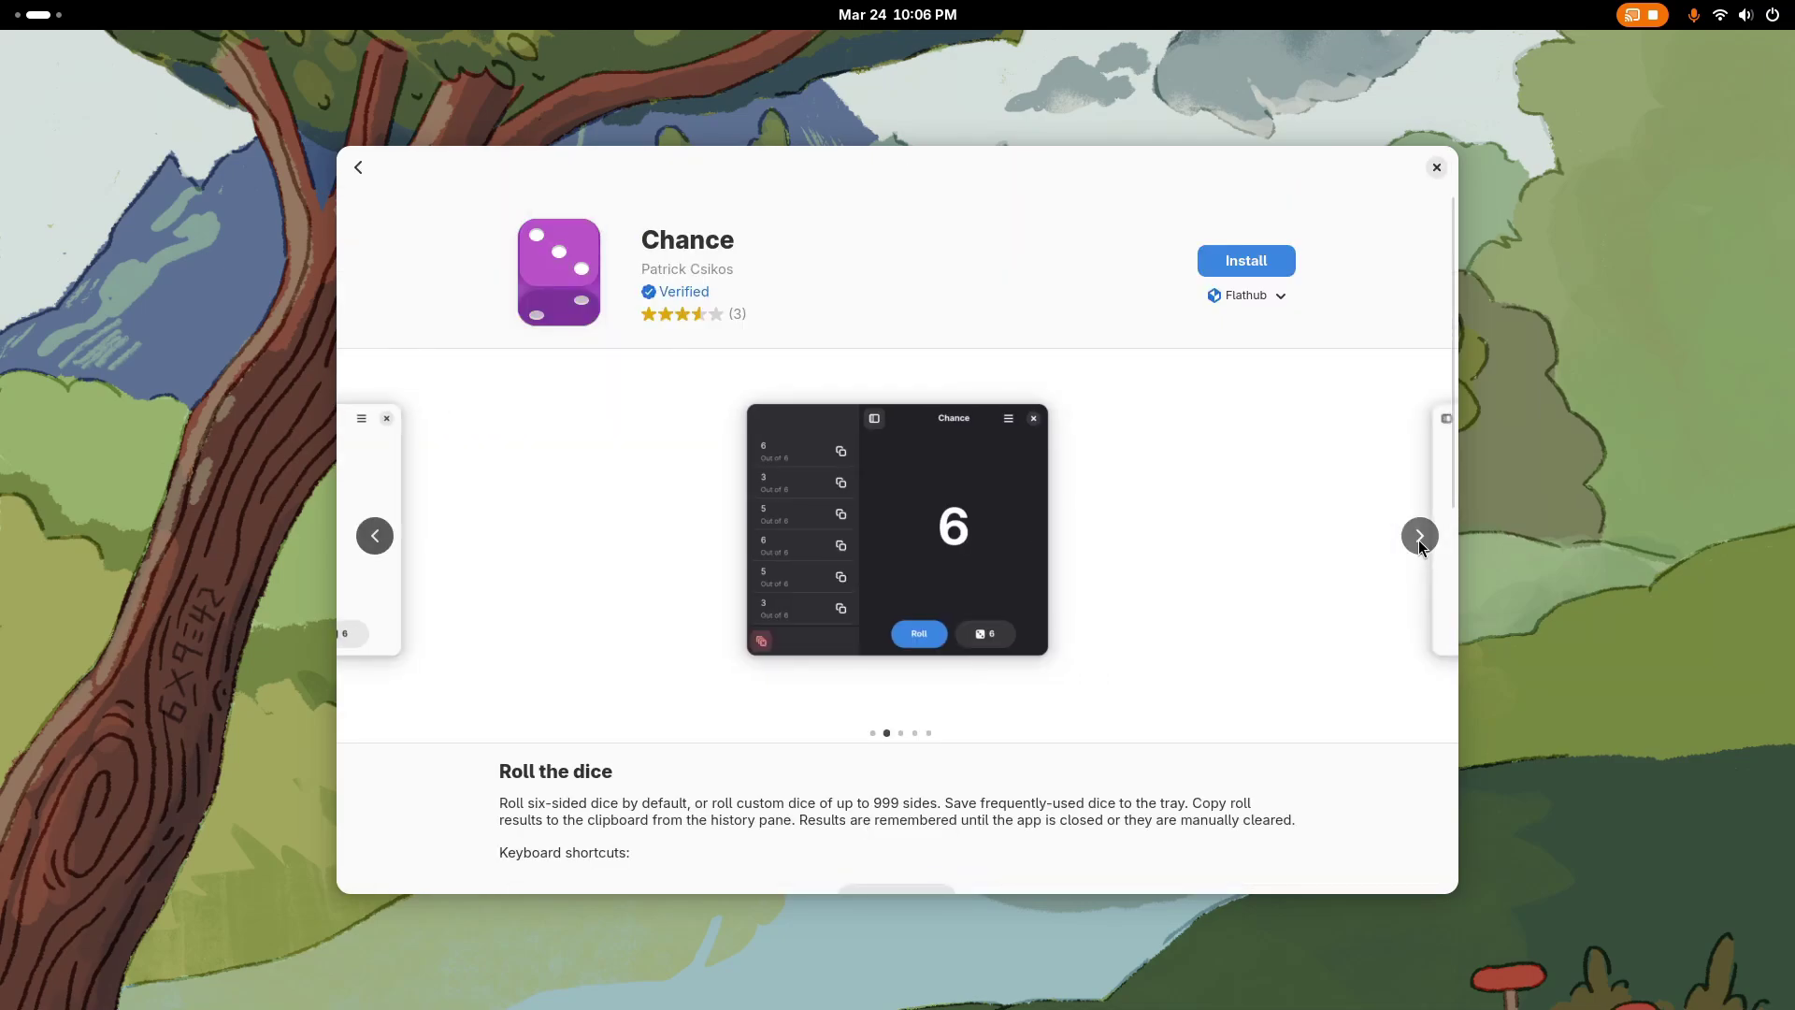
{"action": "left_click", "coordinate": [1417, 541]}
{"action": "scroll", "coordinate": [1046, 587], "scroll_direction": "down", "scroll_amount": 5}
{"action": "scroll", "coordinate": [1045, 595], "scroll_direction": "up", "scroll_amount": 5}
Step: Open Geopard from the featured banner and flip through its screenshots
{"action": "left_click", "coordinate": [366, 172]}
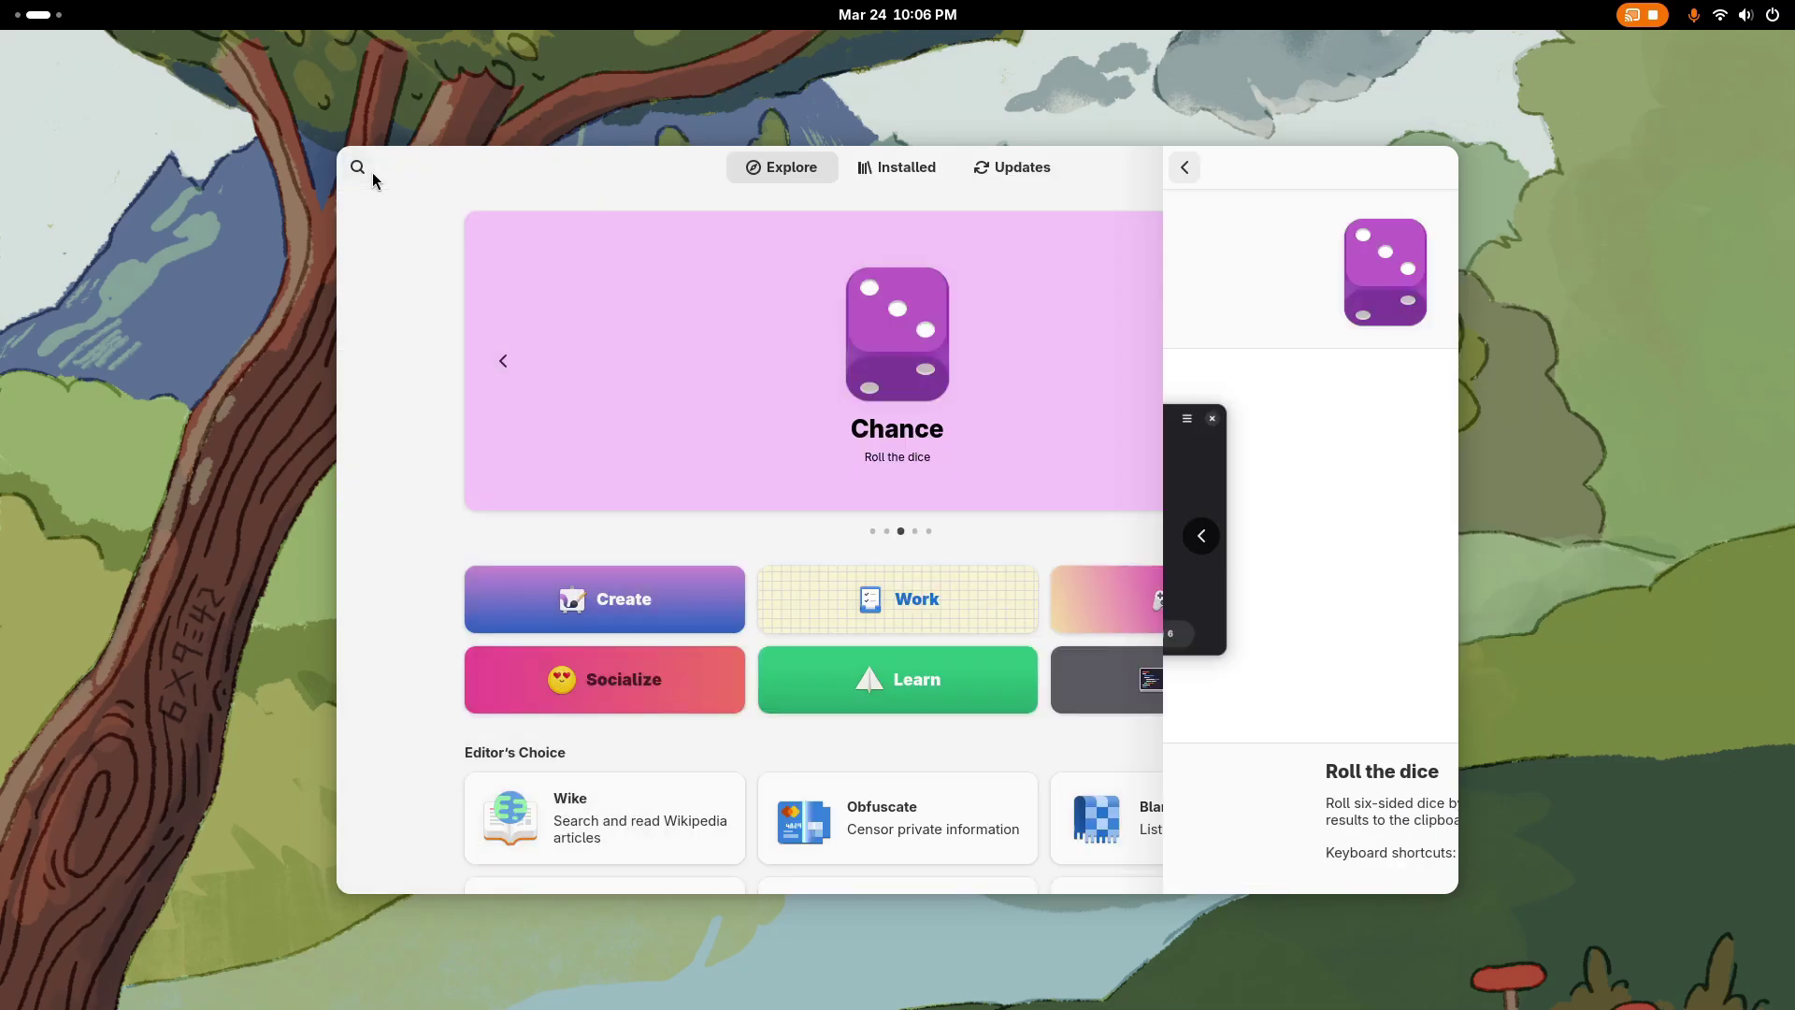
{"action": "left_click", "coordinate": [1291, 361]}
{"action": "left_click", "coordinate": [1025, 397]}
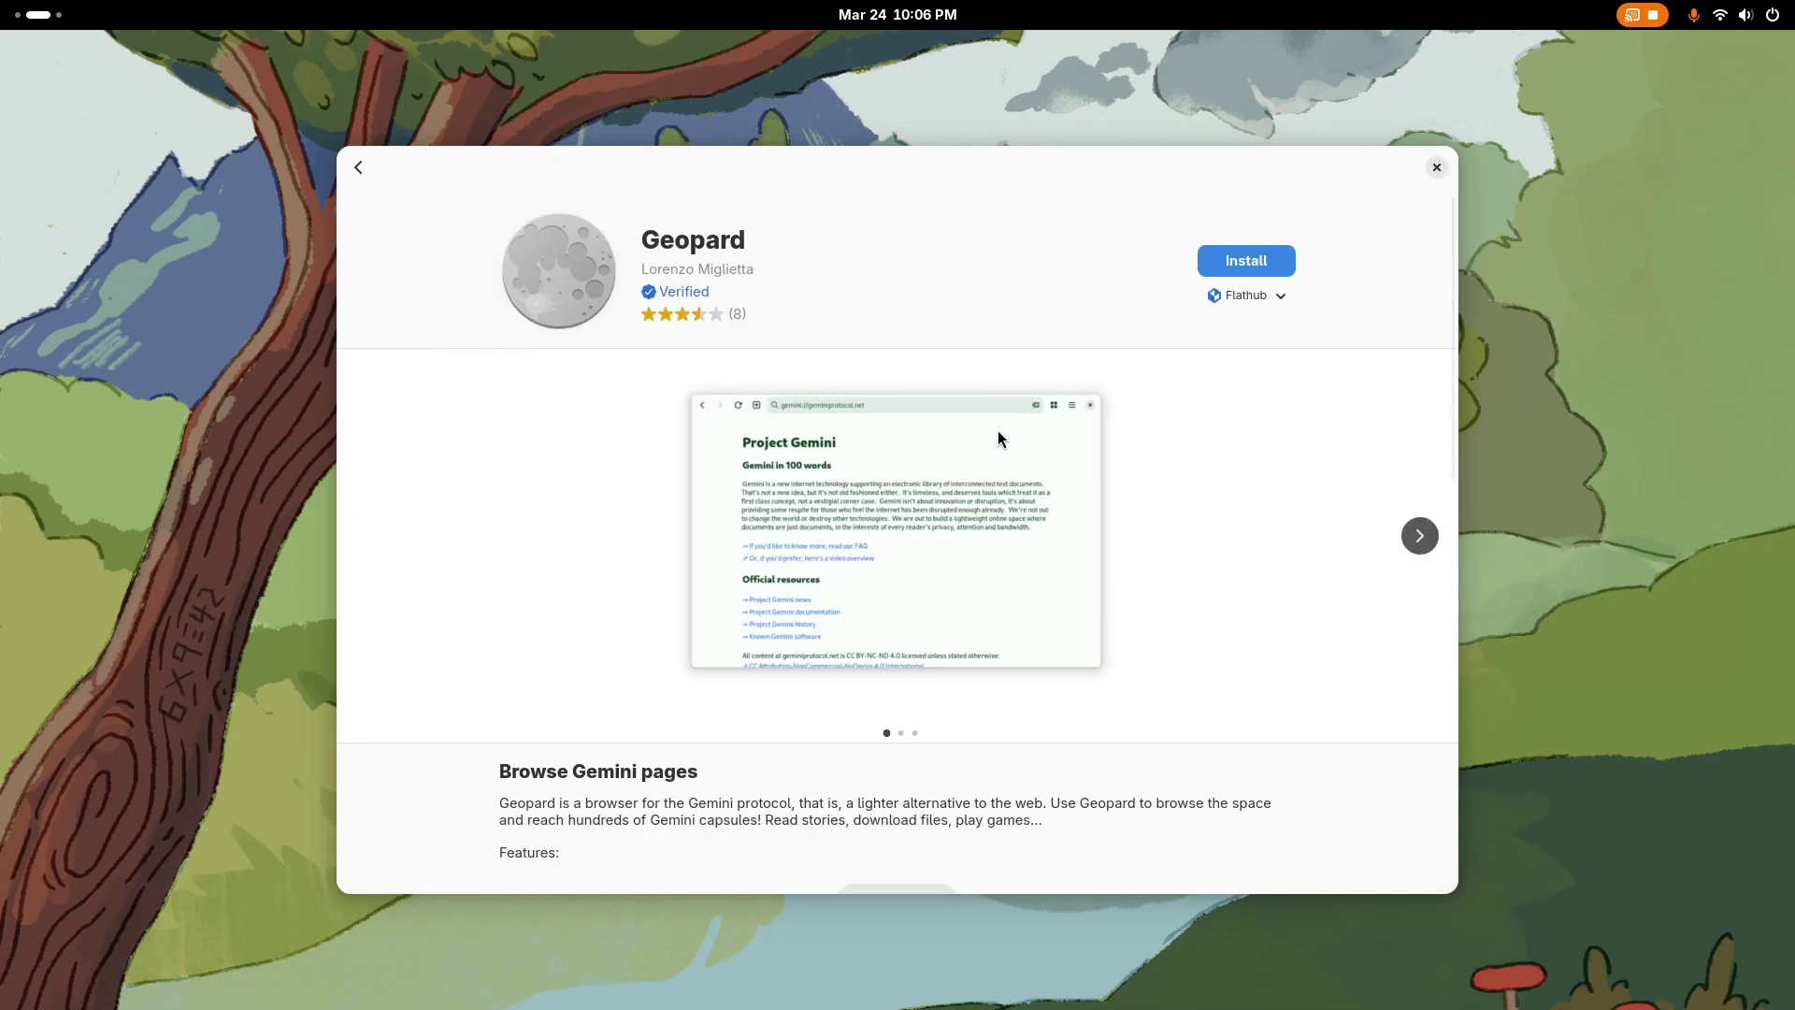
{"action": "left_click", "coordinate": [1419, 534]}
{"action": "left_click", "coordinate": [1419, 535]}
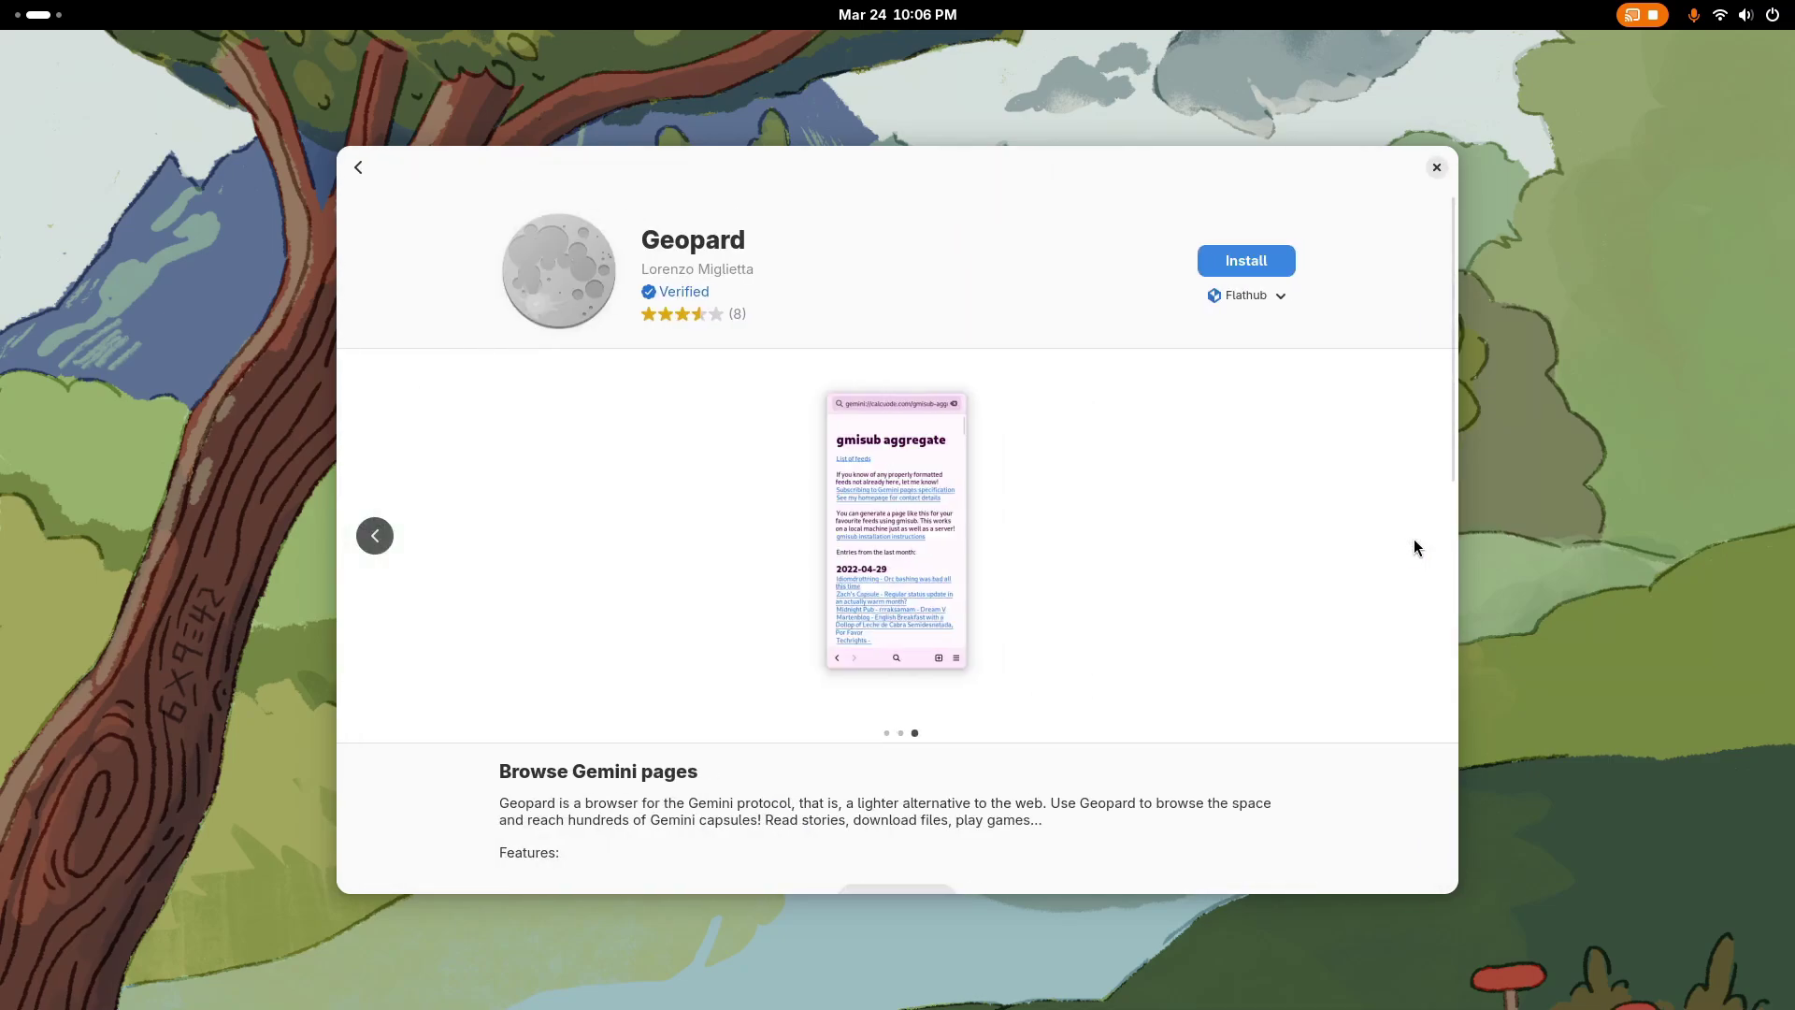
{"action": "scroll", "coordinate": [1066, 647], "scroll_direction": "down", "scroll_amount": 5}
{"action": "scroll", "coordinate": [1066, 647], "scroll_direction": "up", "scroll_amount": 5}
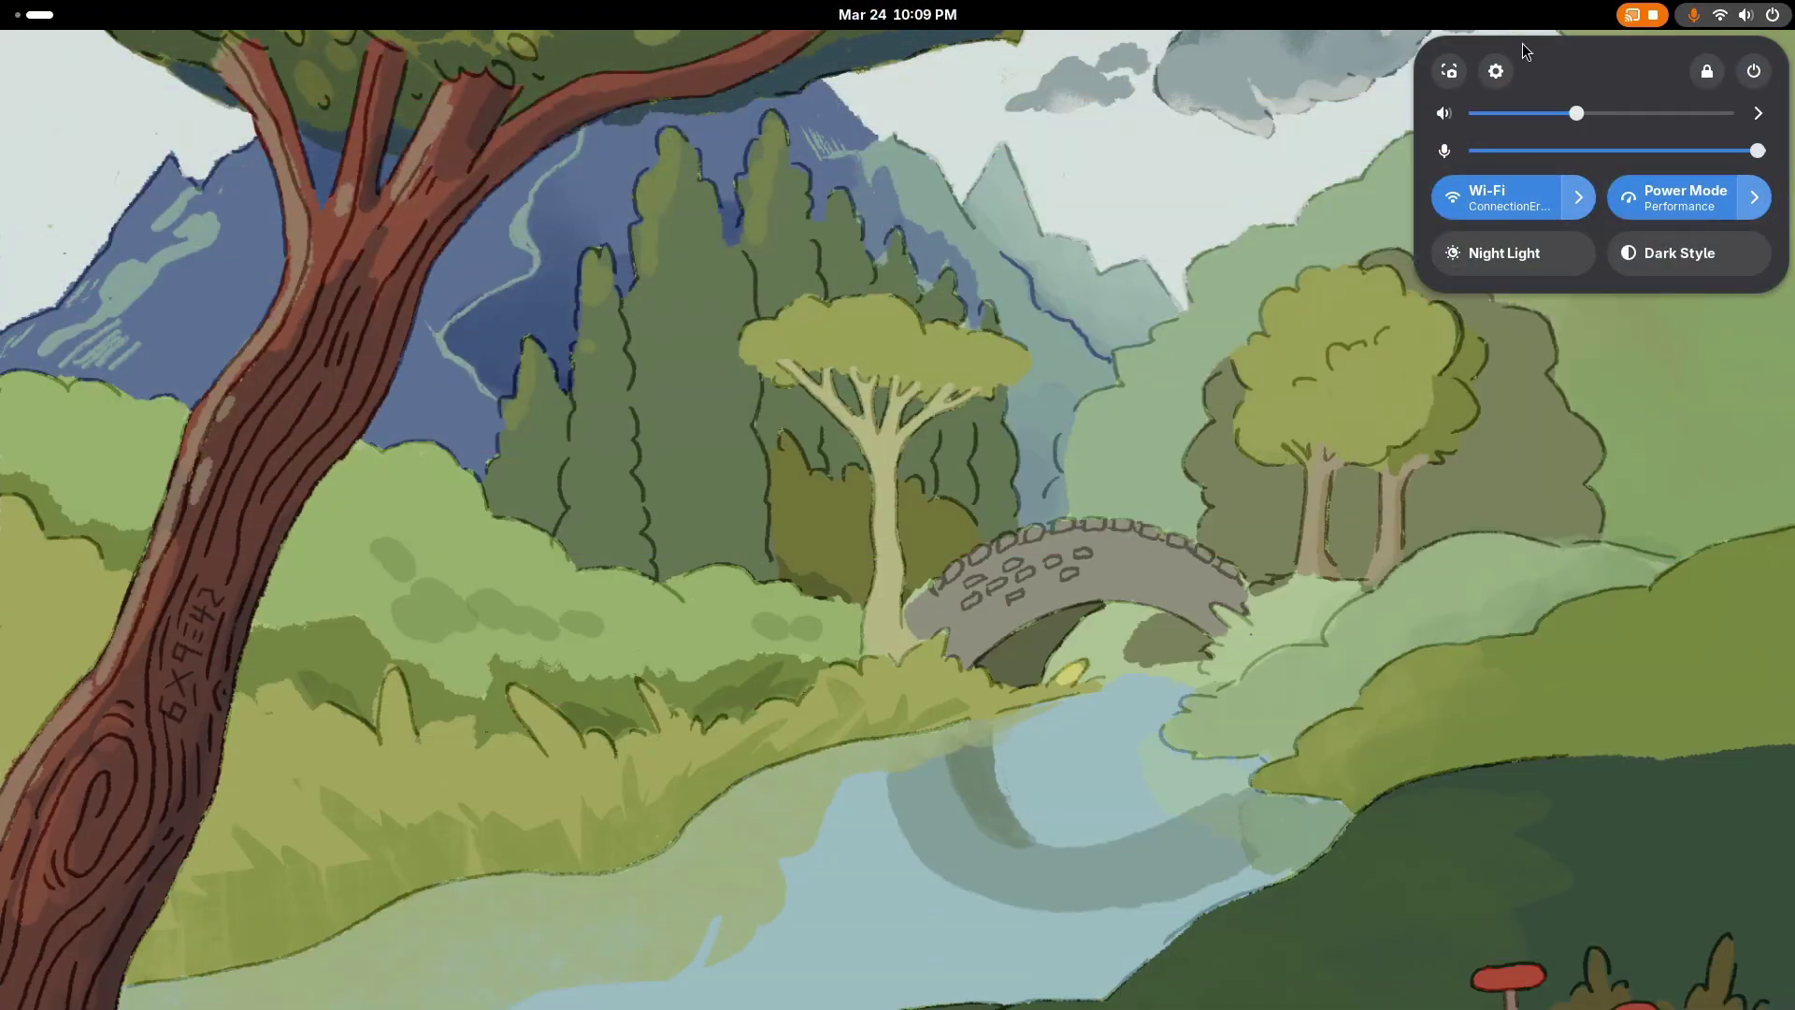
Step: Open Settings and browse the Wi-Fi, Network, Bluetooth and Displays pages
{"action": "left_click", "coordinate": [1496, 71]}
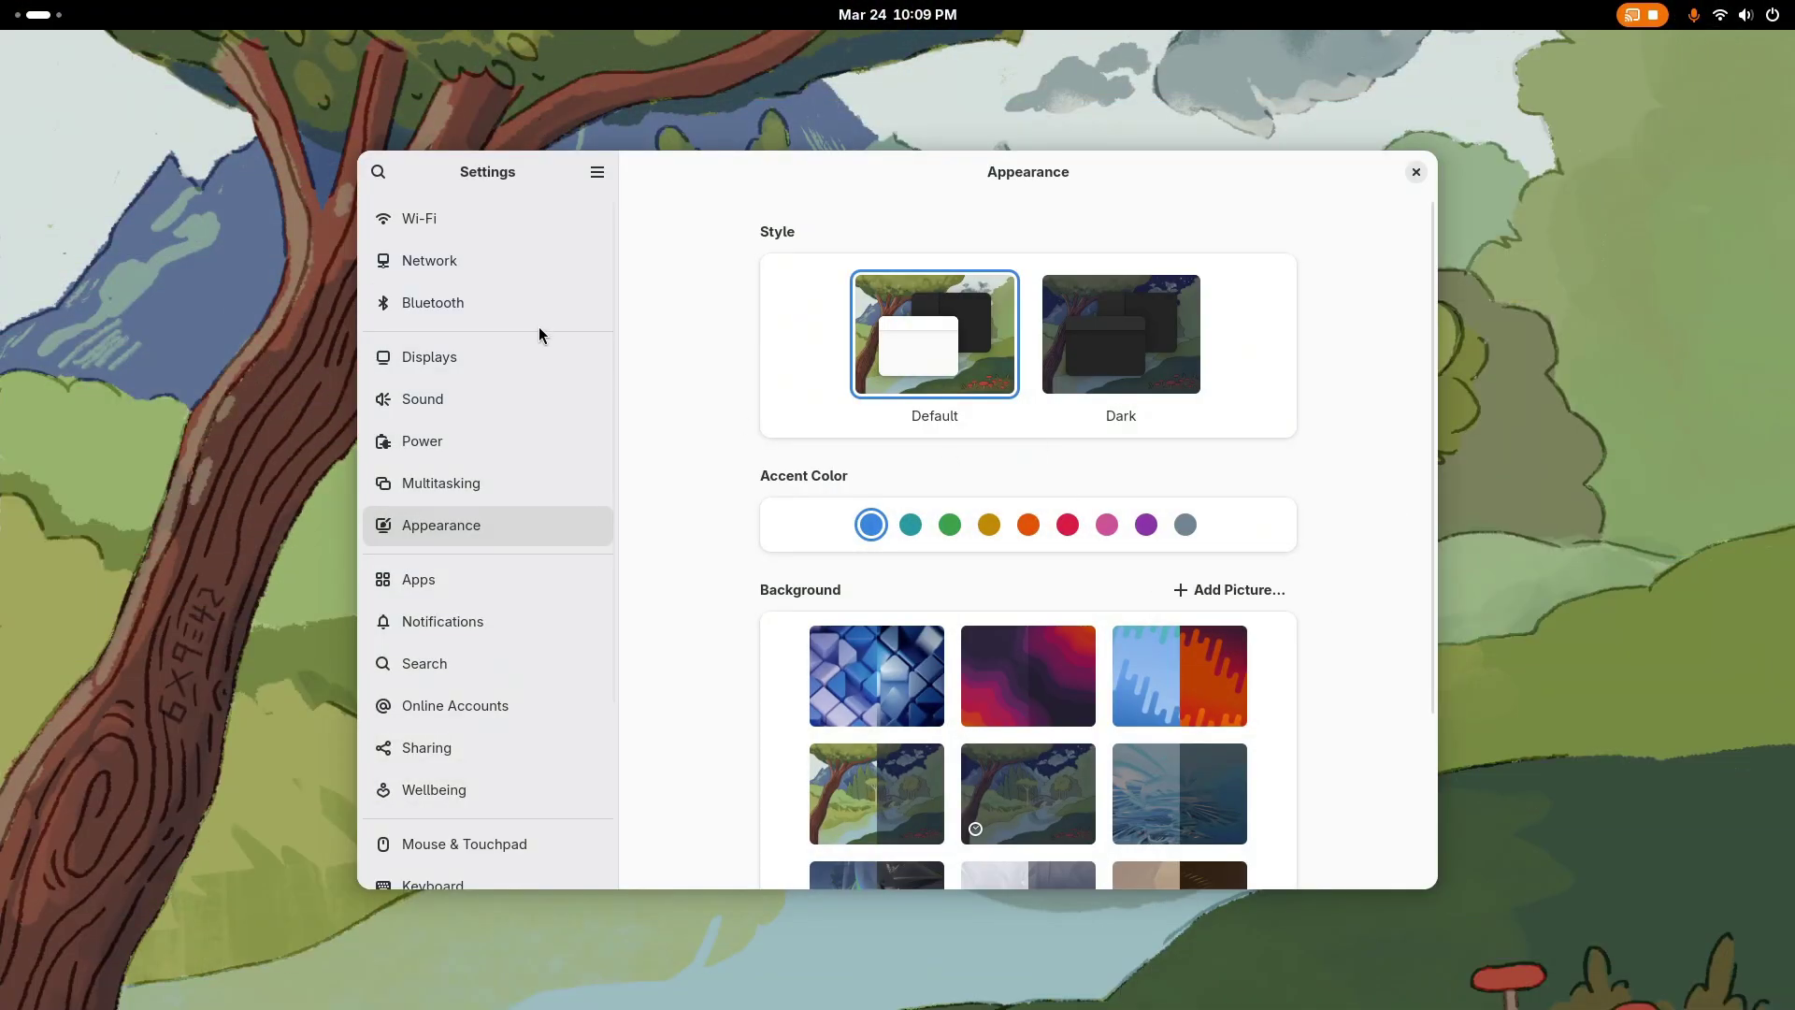
{"action": "left_click", "coordinate": [457, 215]}
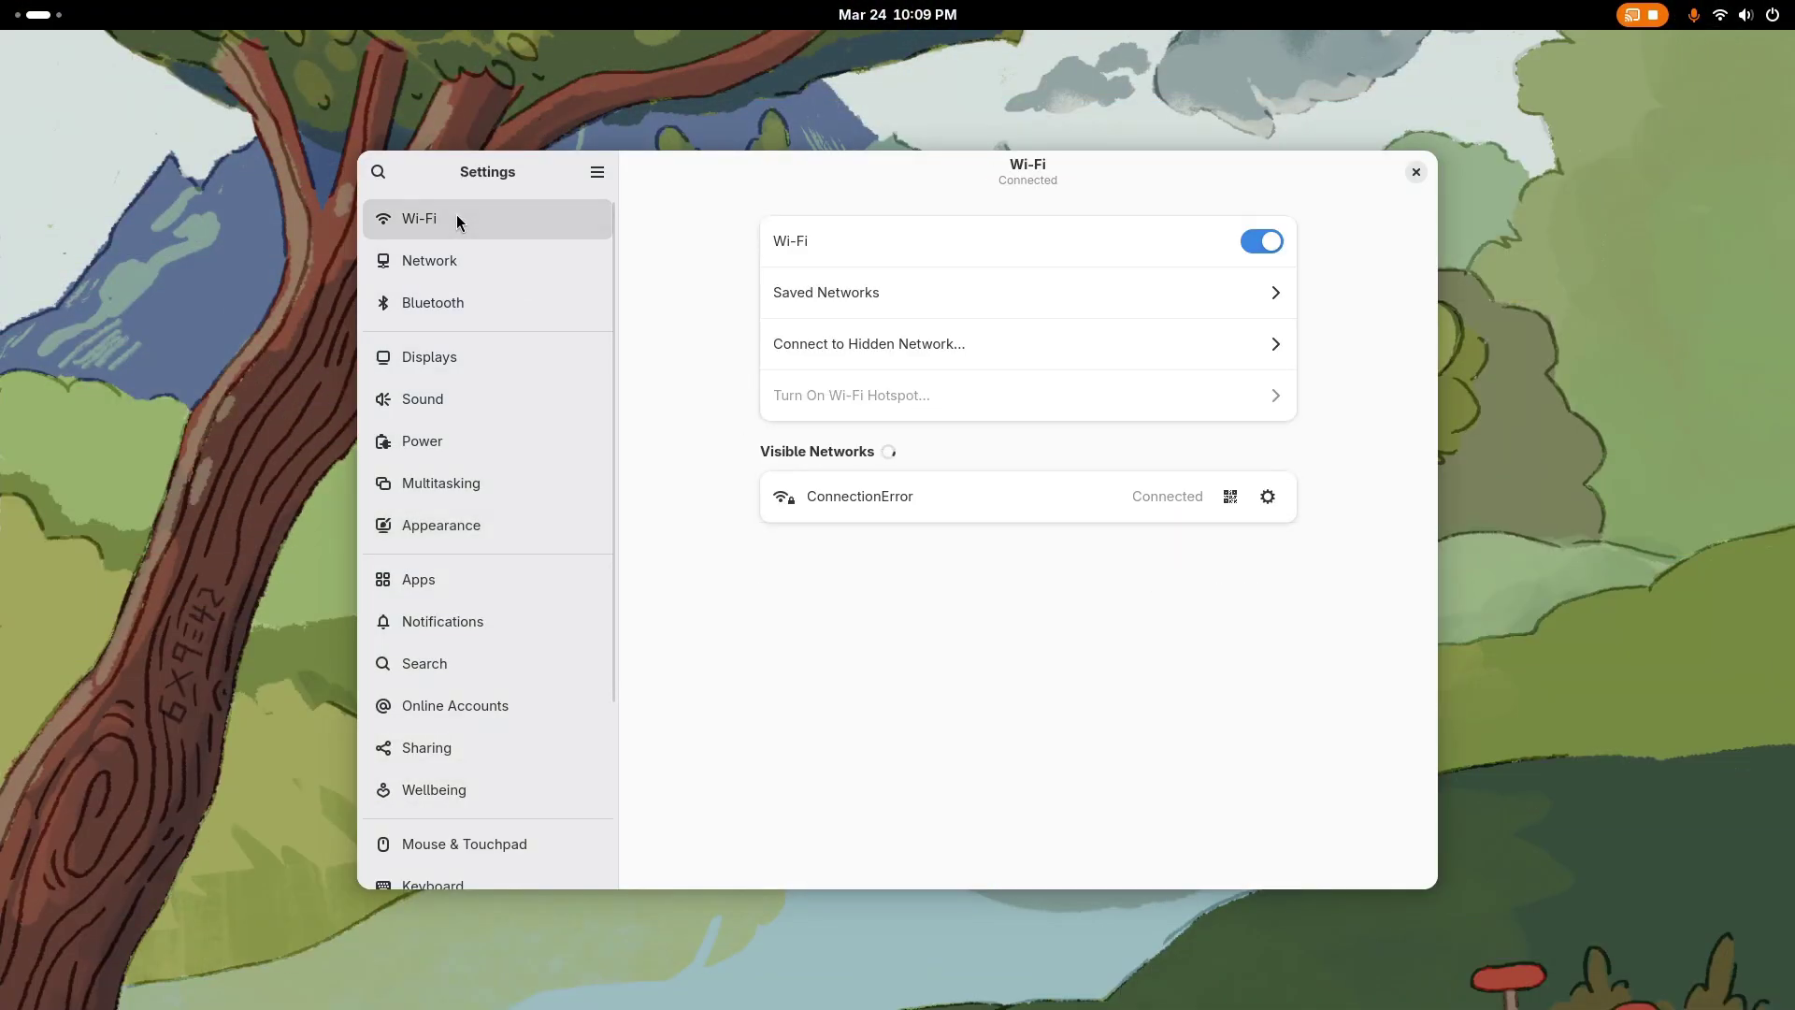
{"action": "left_click", "coordinate": [475, 253]}
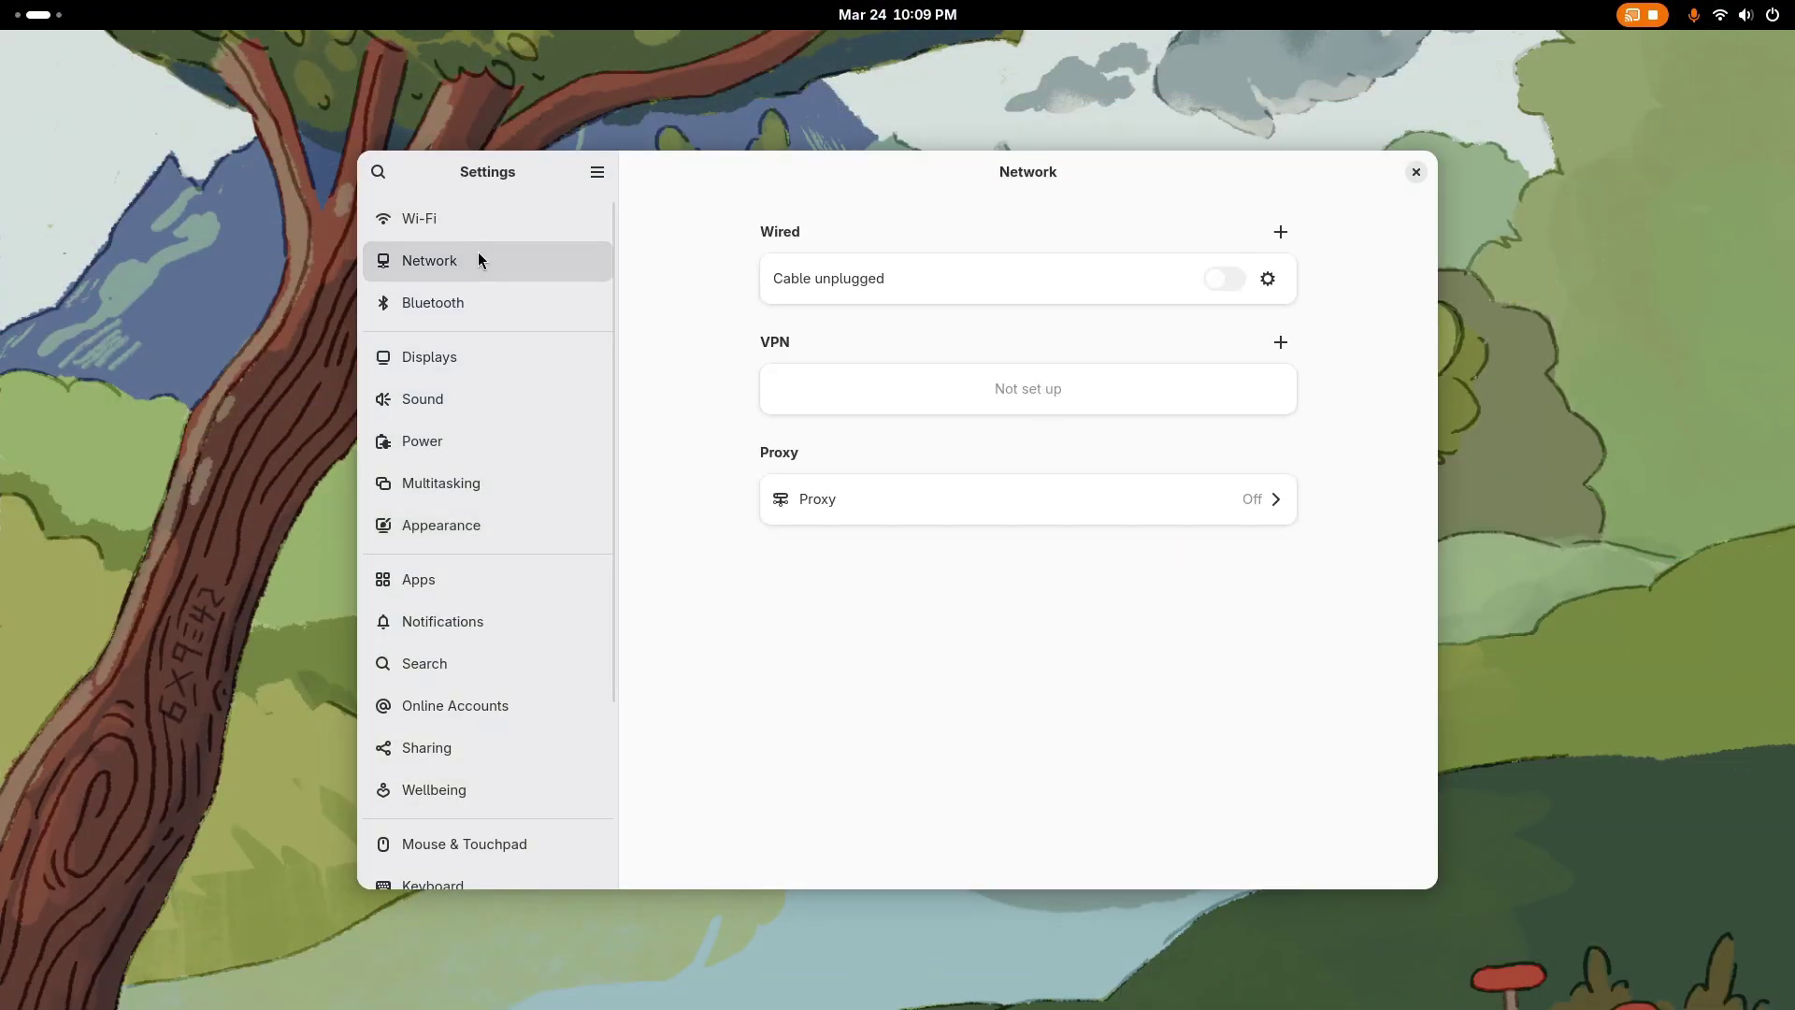
{"action": "left_click", "coordinate": [524, 295]}
{"action": "left_click", "coordinate": [541, 356]}
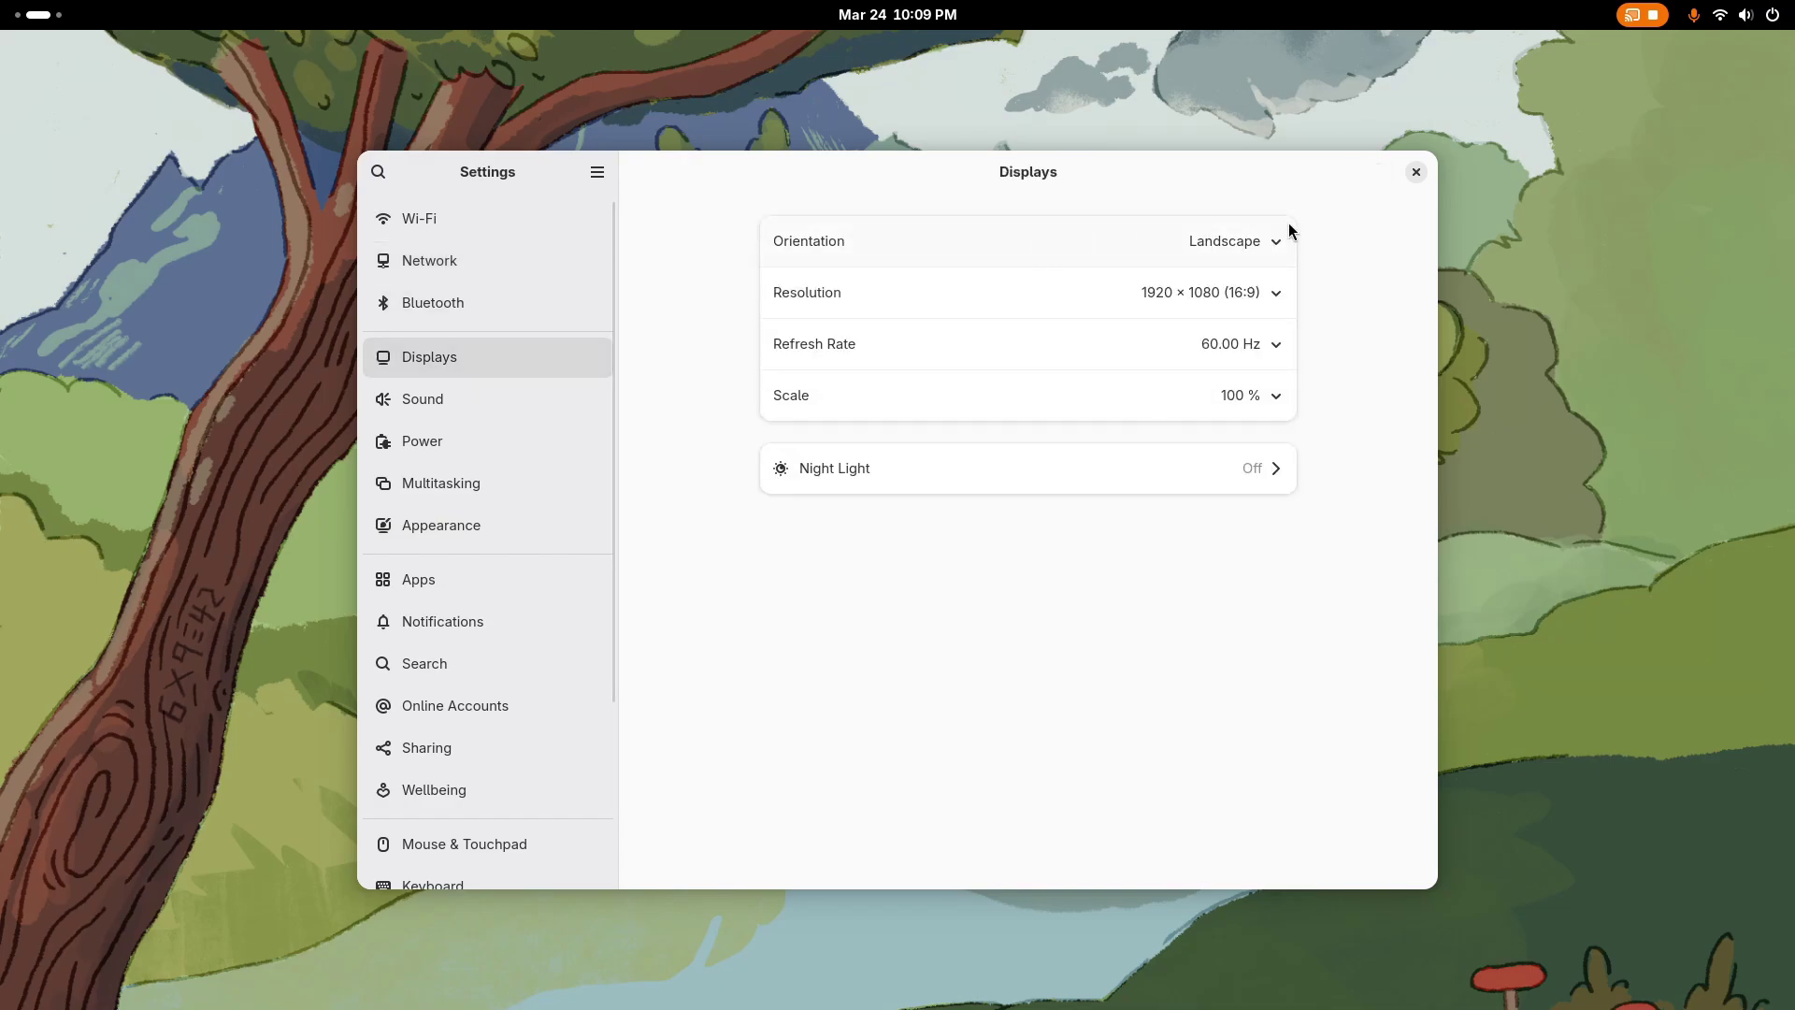
Step: Check the screen orientation choices, keeping Landscape, then view the available resolutions
{"action": "left_click", "coordinate": [1245, 244]}
{"action": "left_click", "coordinate": [1365, 527]}
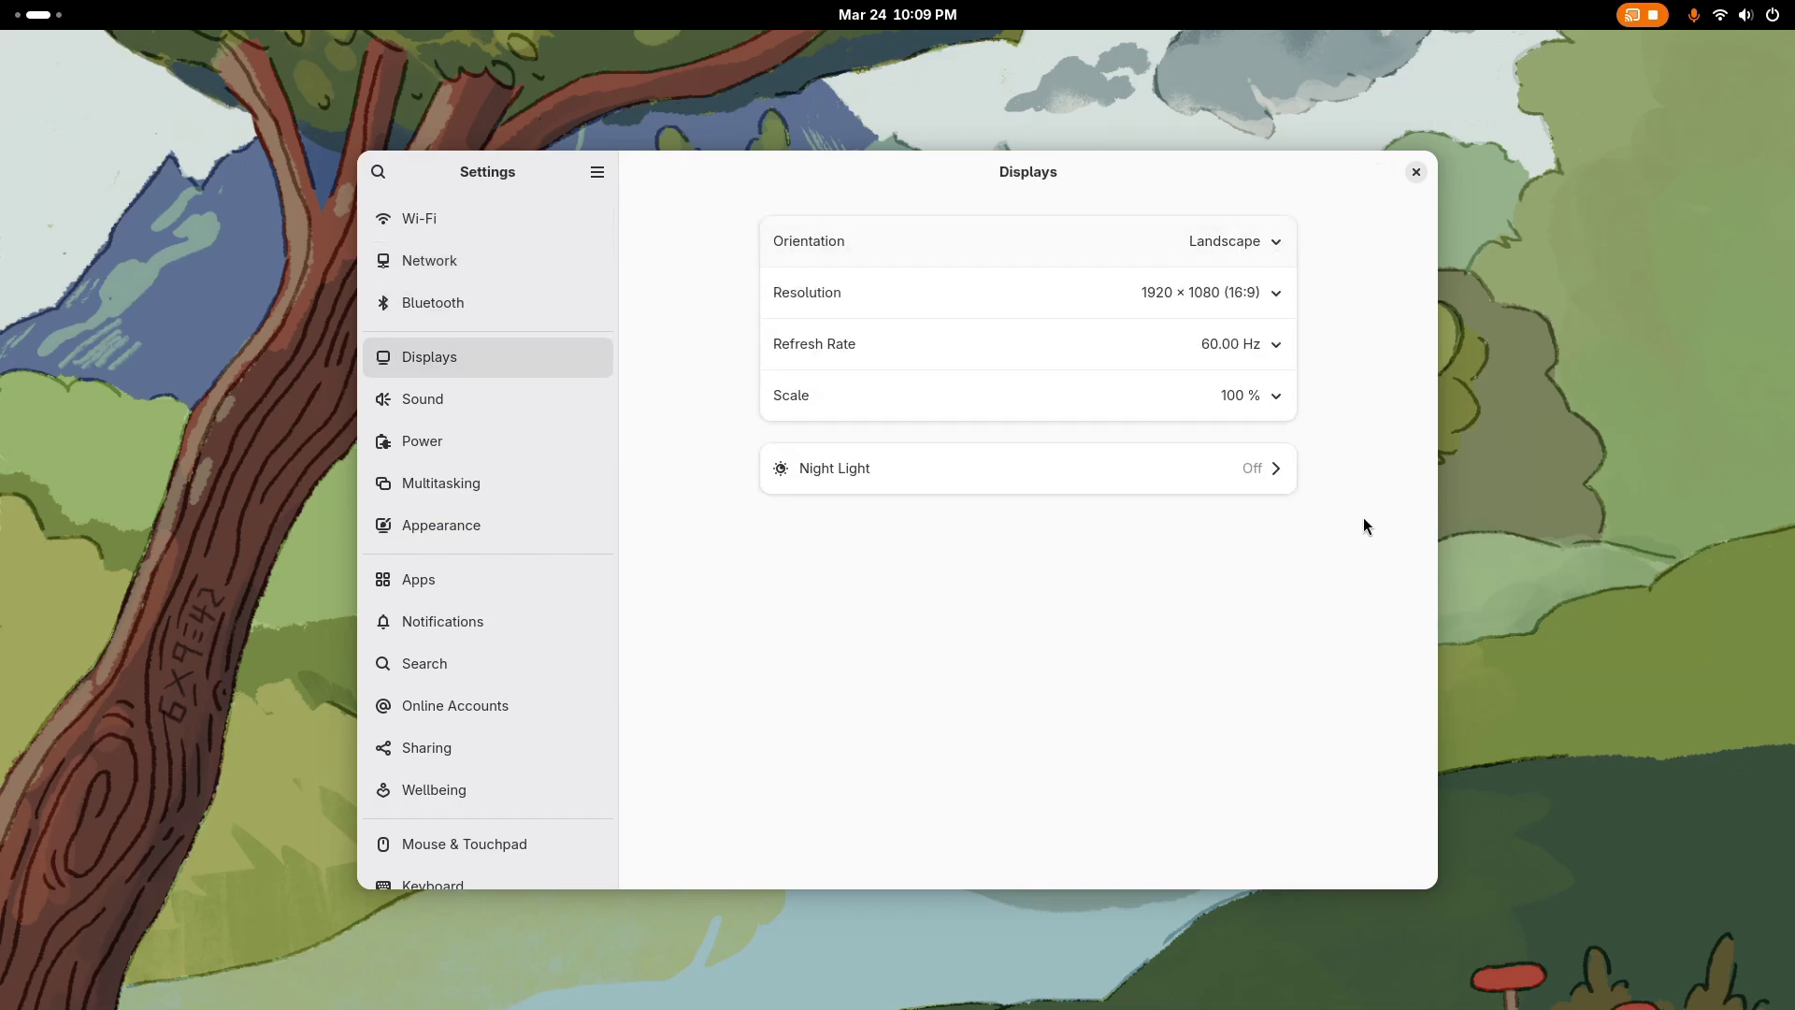
{"action": "left_click", "coordinate": [1242, 301]}
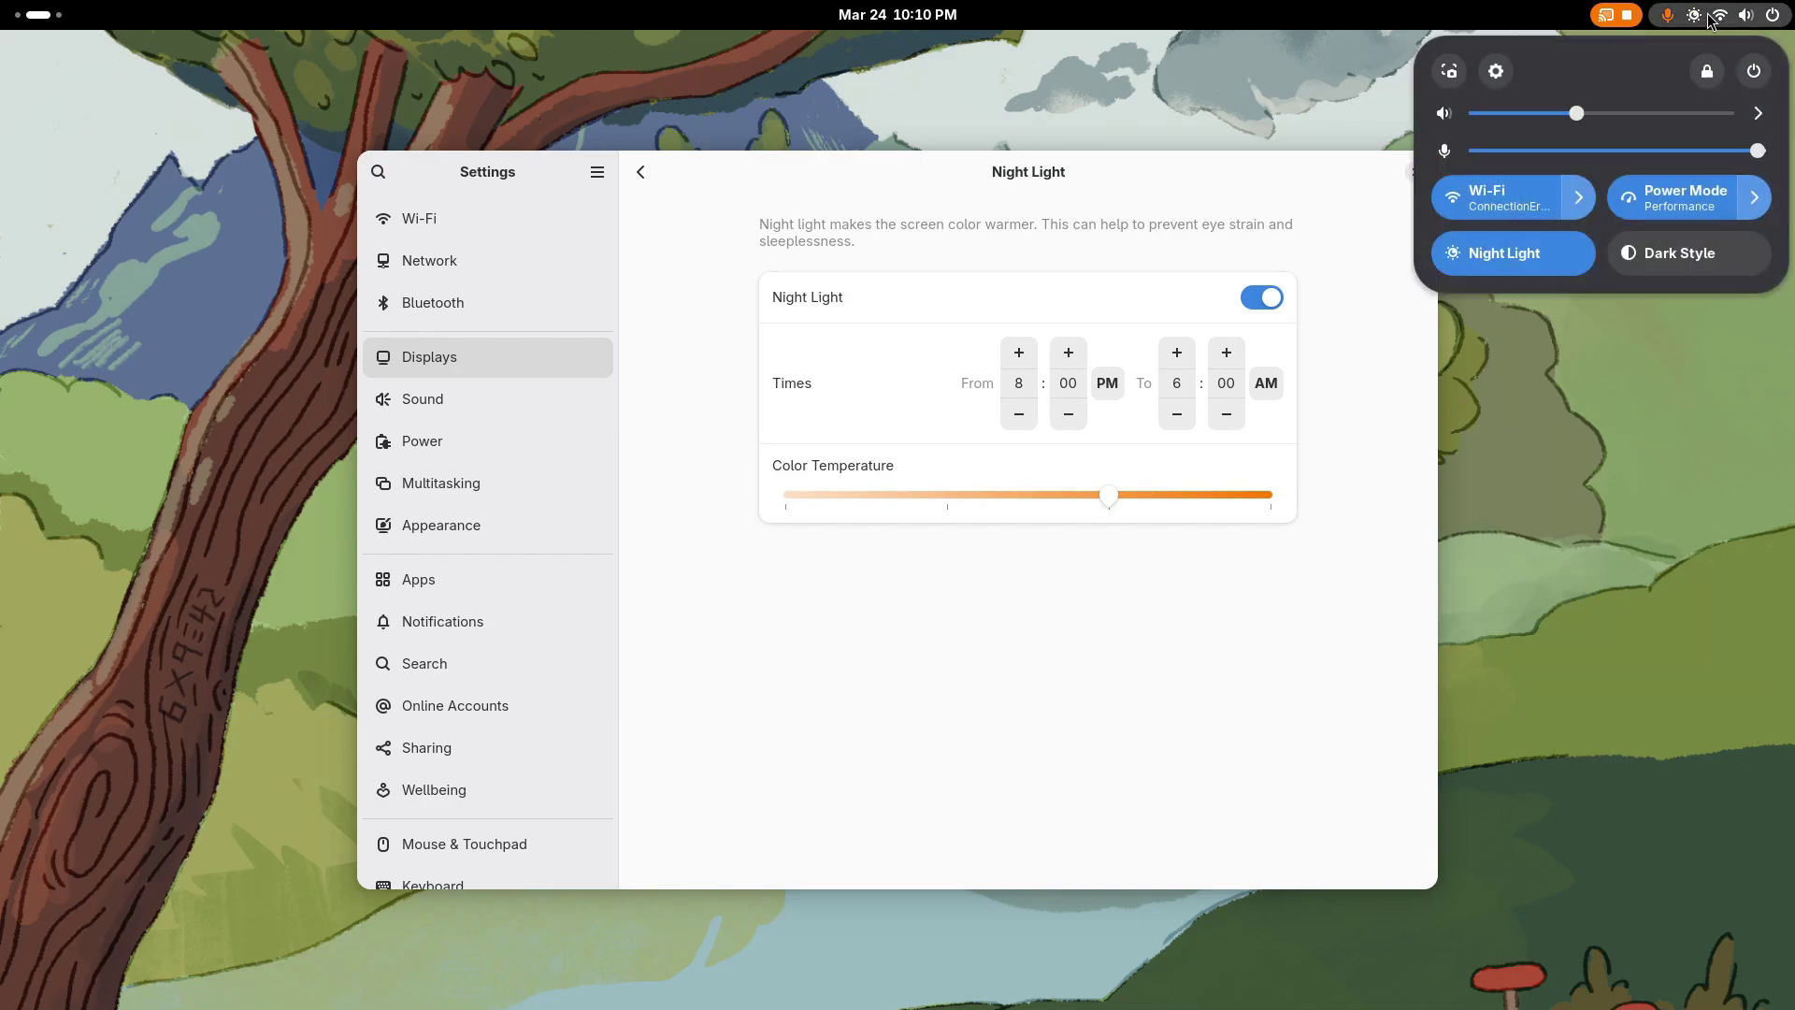
Step: Turn Night Light off and return to the Displays page
{"action": "left_click", "coordinate": [1531, 266]}
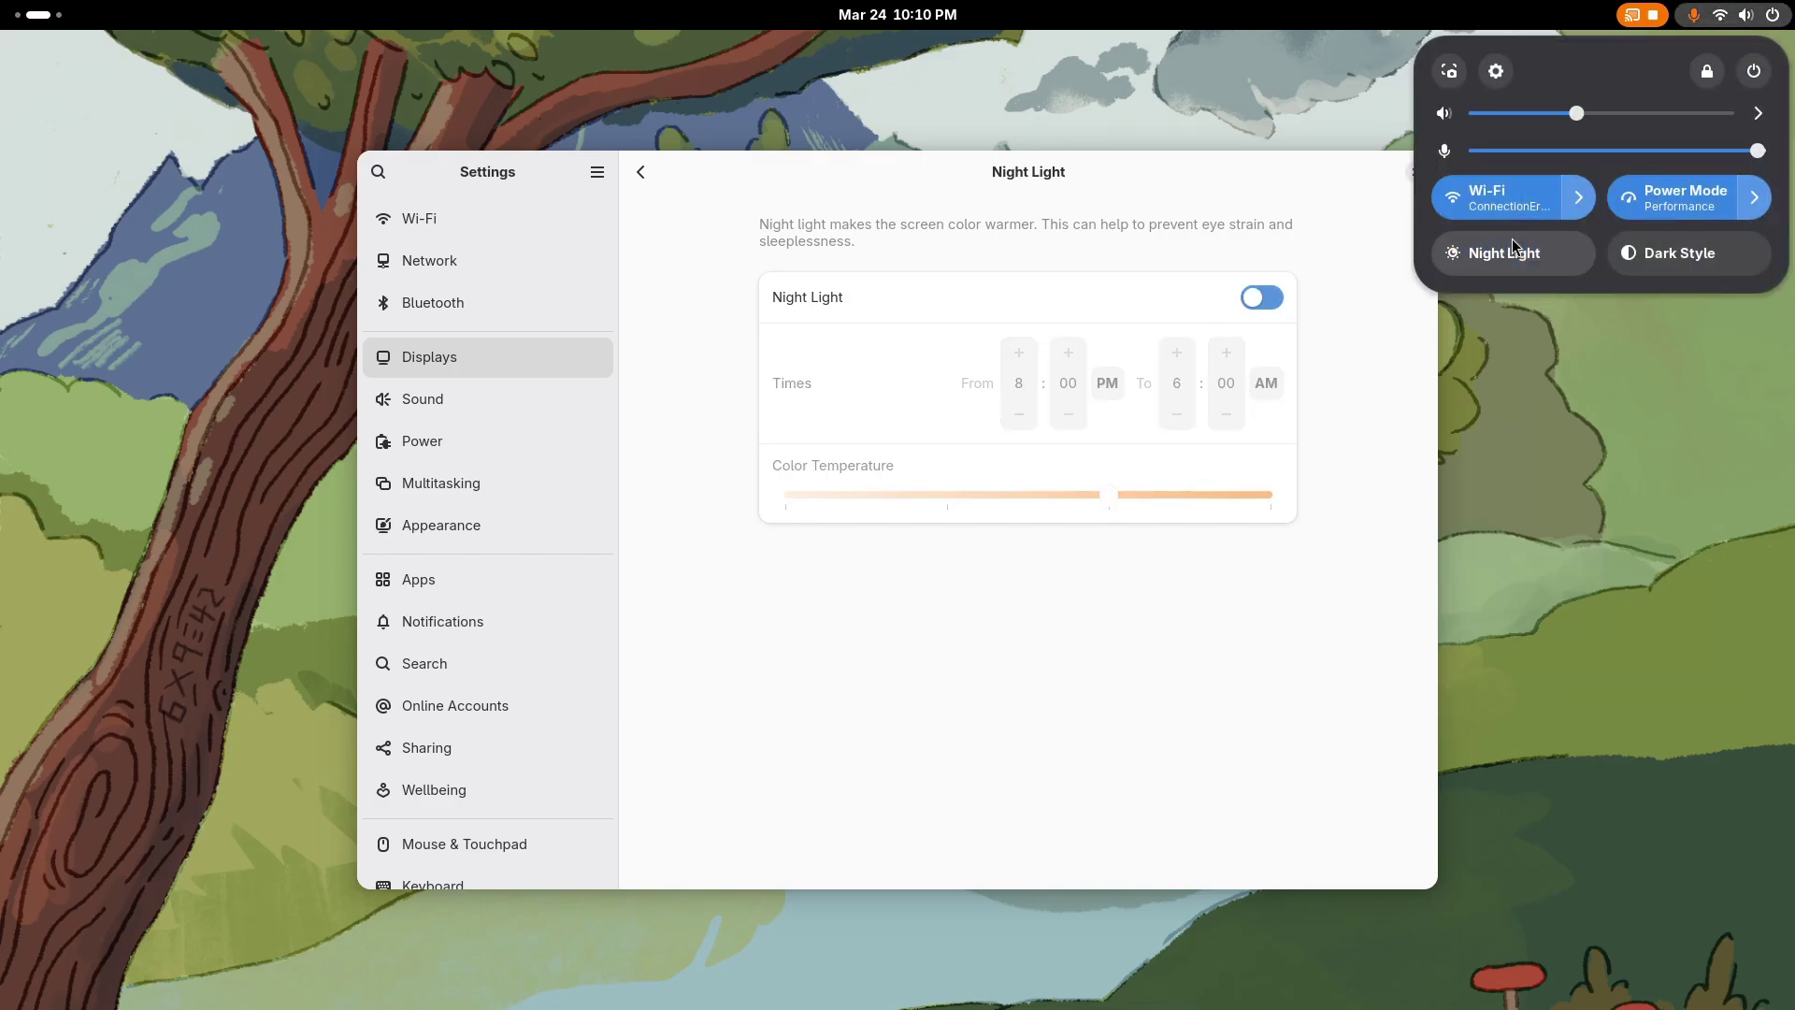
{"action": "left_click", "coordinate": [1384, 377]}
{"action": "left_click", "coordinate": [650, 176]}
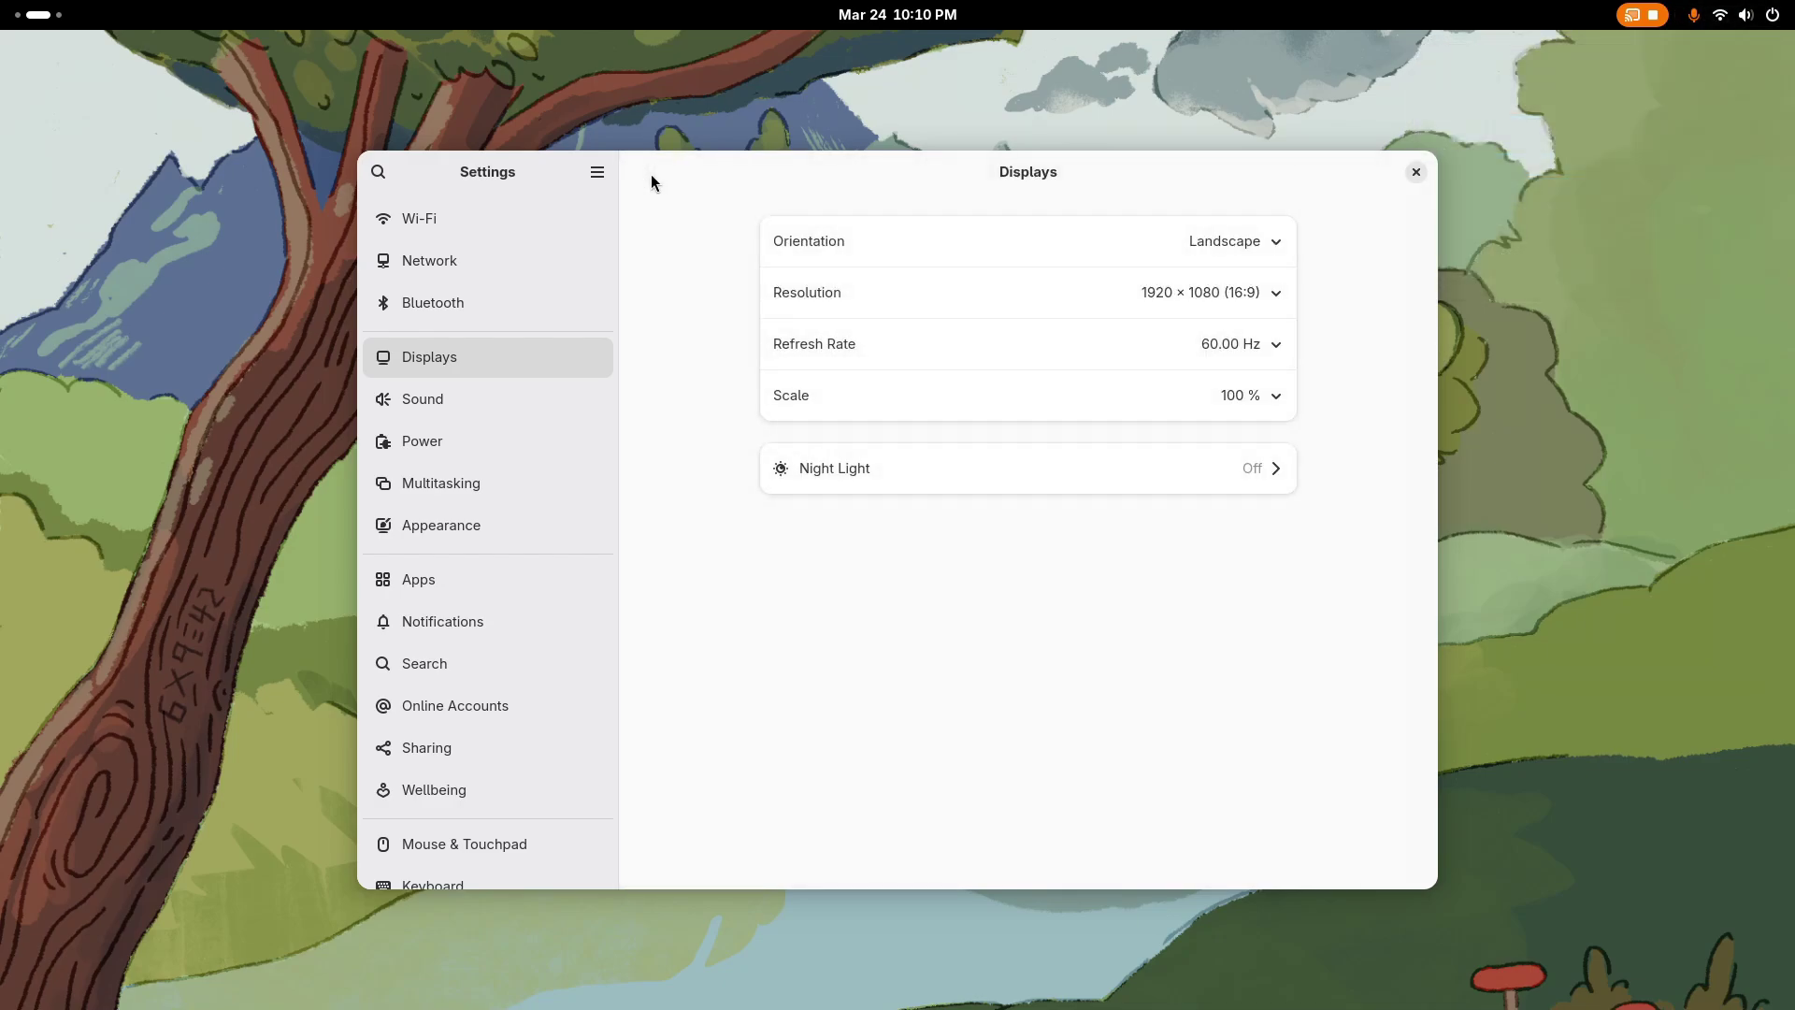
Step: In Sound, view the output device choices and run a speaker test
{"action": "left_click", "coordinate": [479, 411]}
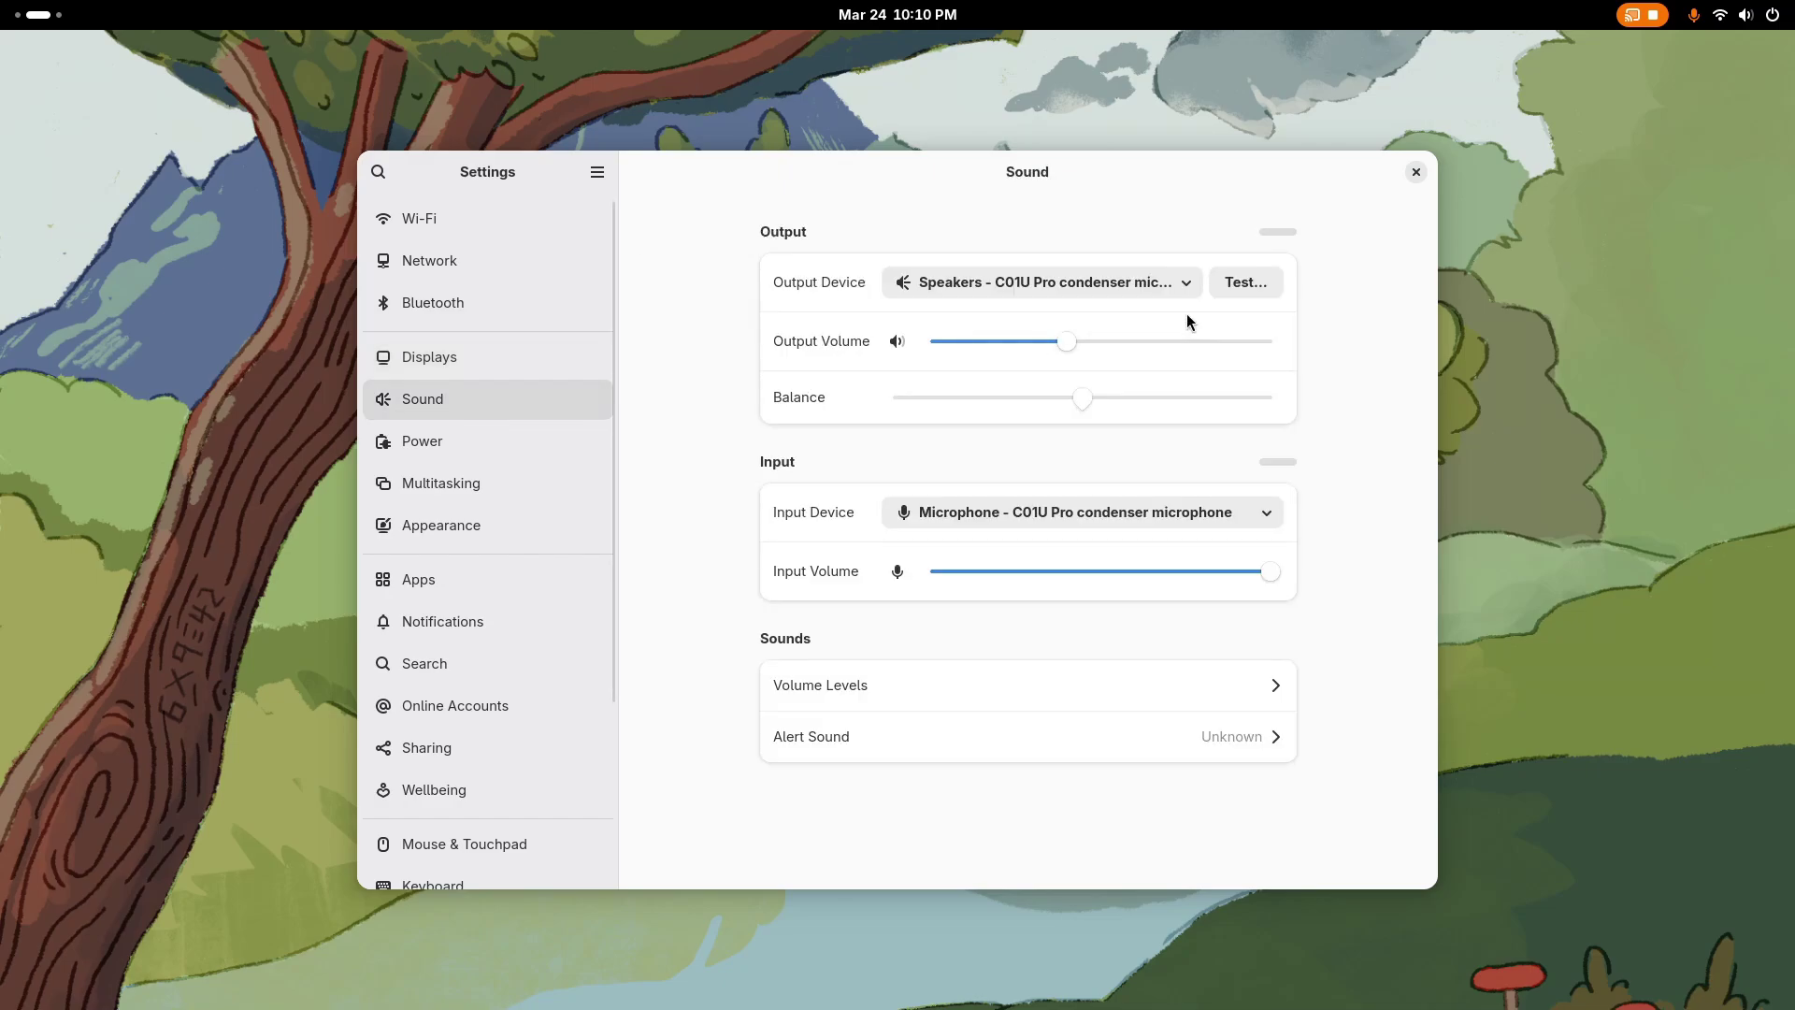
{"action": "left_click", "coordinate": [1184, 282]}
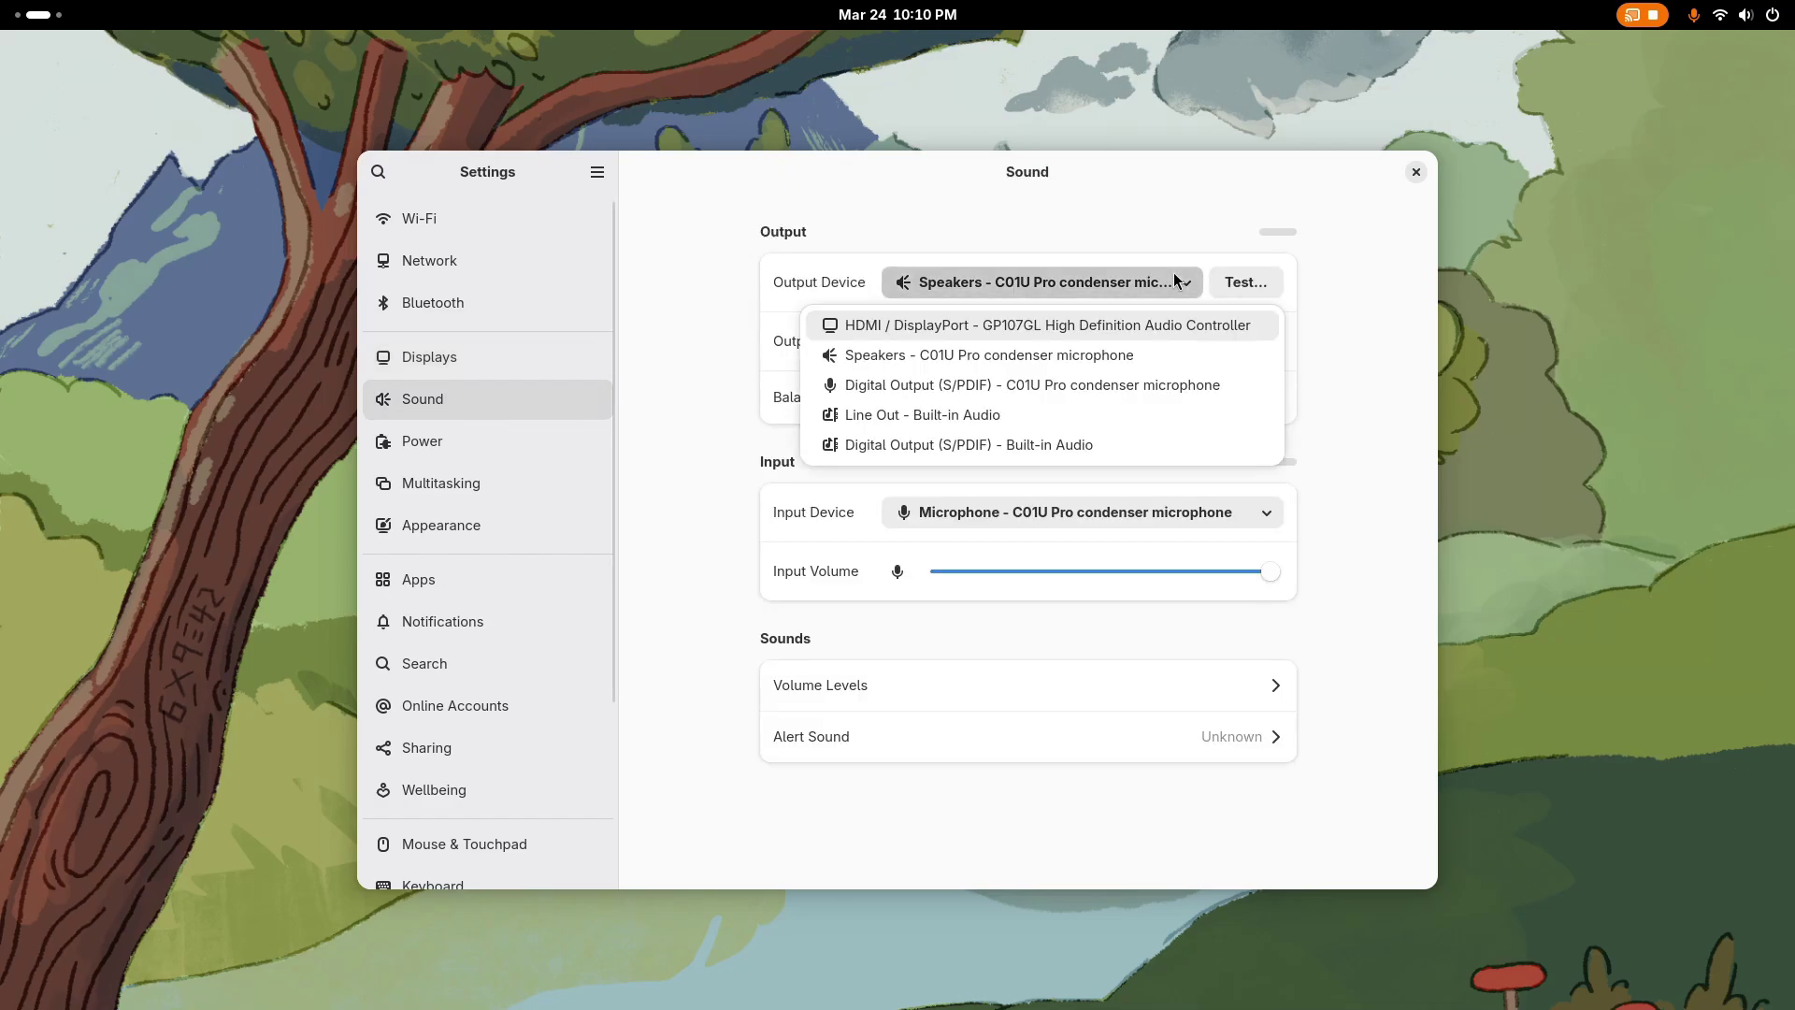
{"action": "left_click", "coordinate": [1333, 404]}
{"action": "left_click", "coordinate": [1245, 282]}
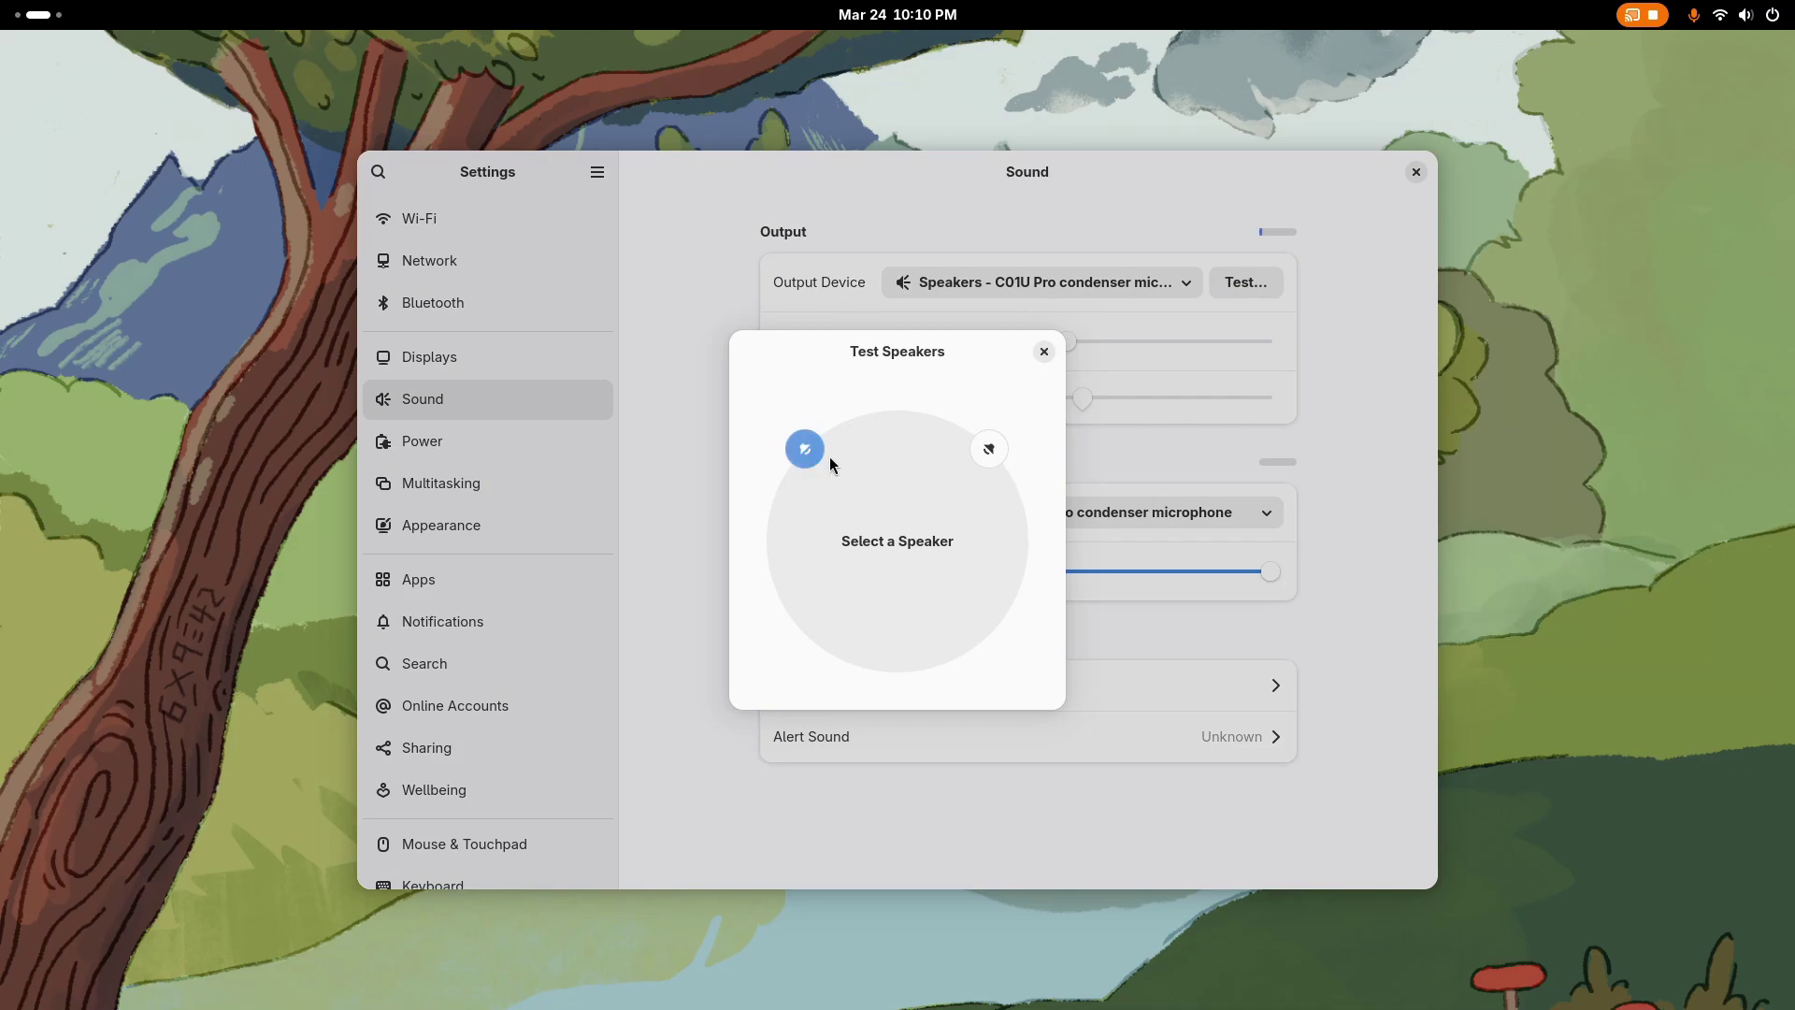
{"action": "left_click", "coordinate": [1043, 353]}
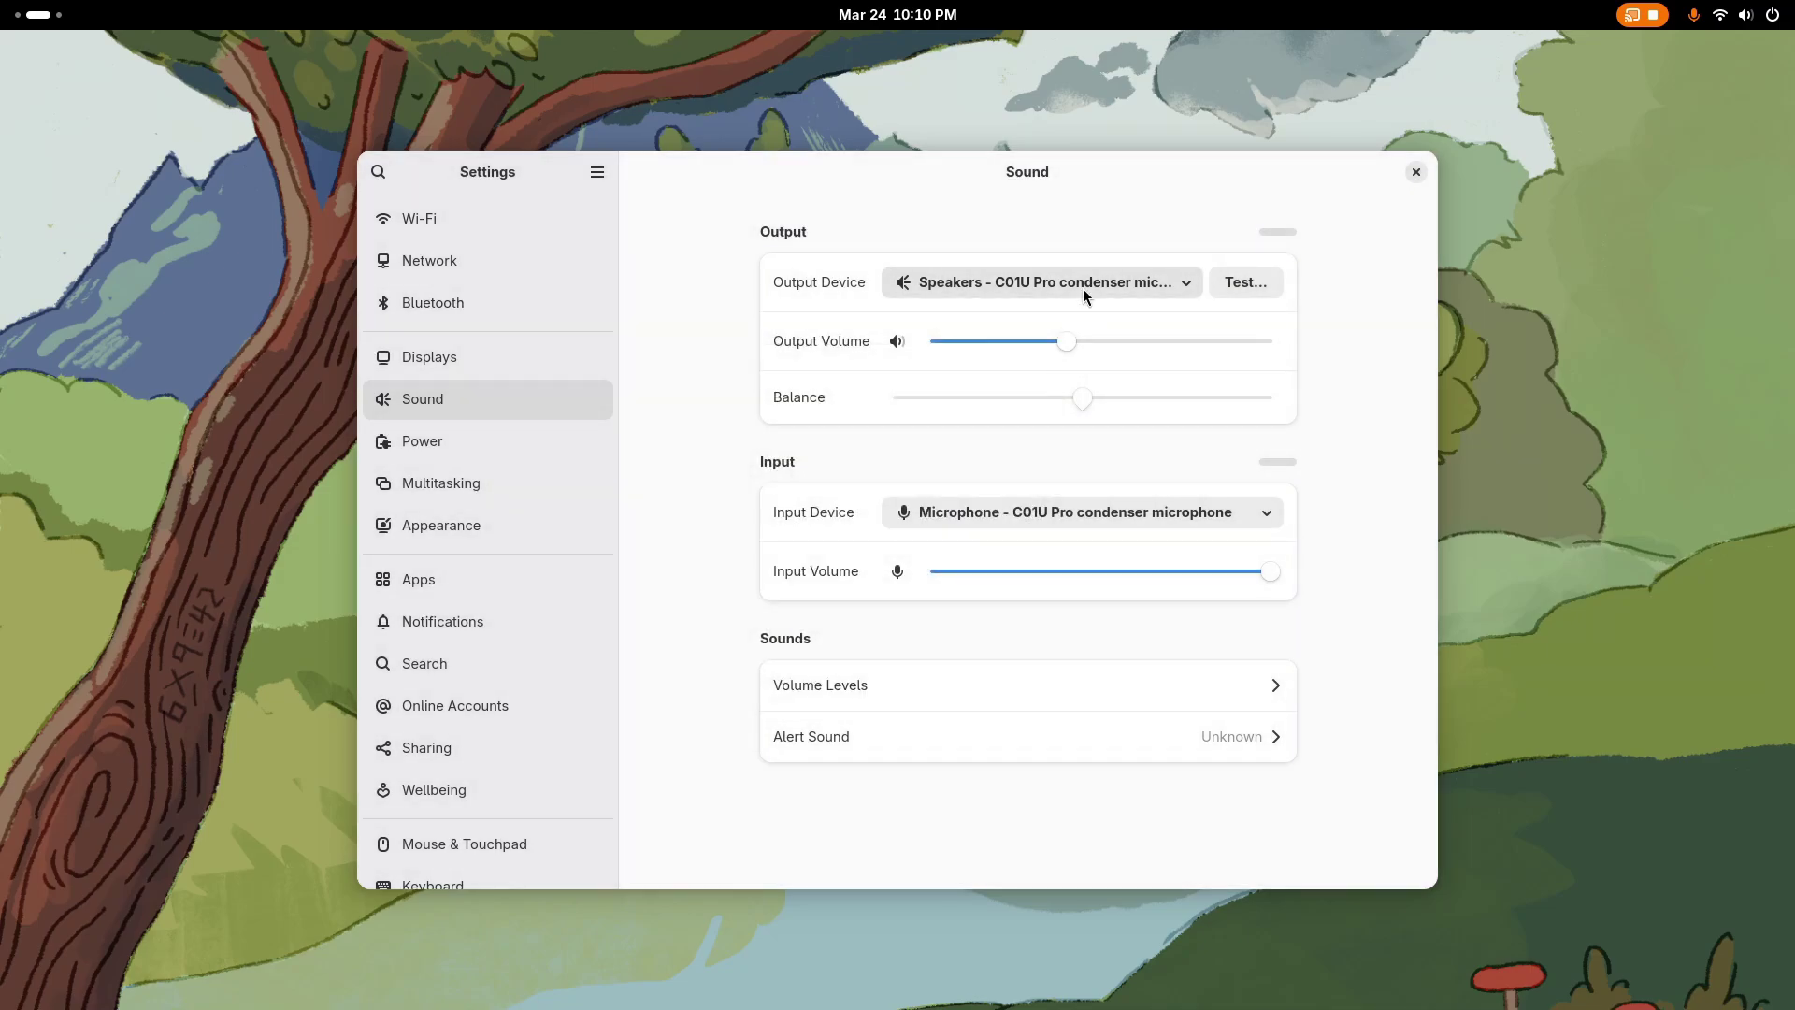
Step: Make Line Out - Built-in Audio the output and test its right speaker
{"action": "left_click", "coordinate": [974, 285]}
{"action": "left_click", "coordinate": [1026, 408]}
{"action": "left_click", "coordinate": [1256, 293]}
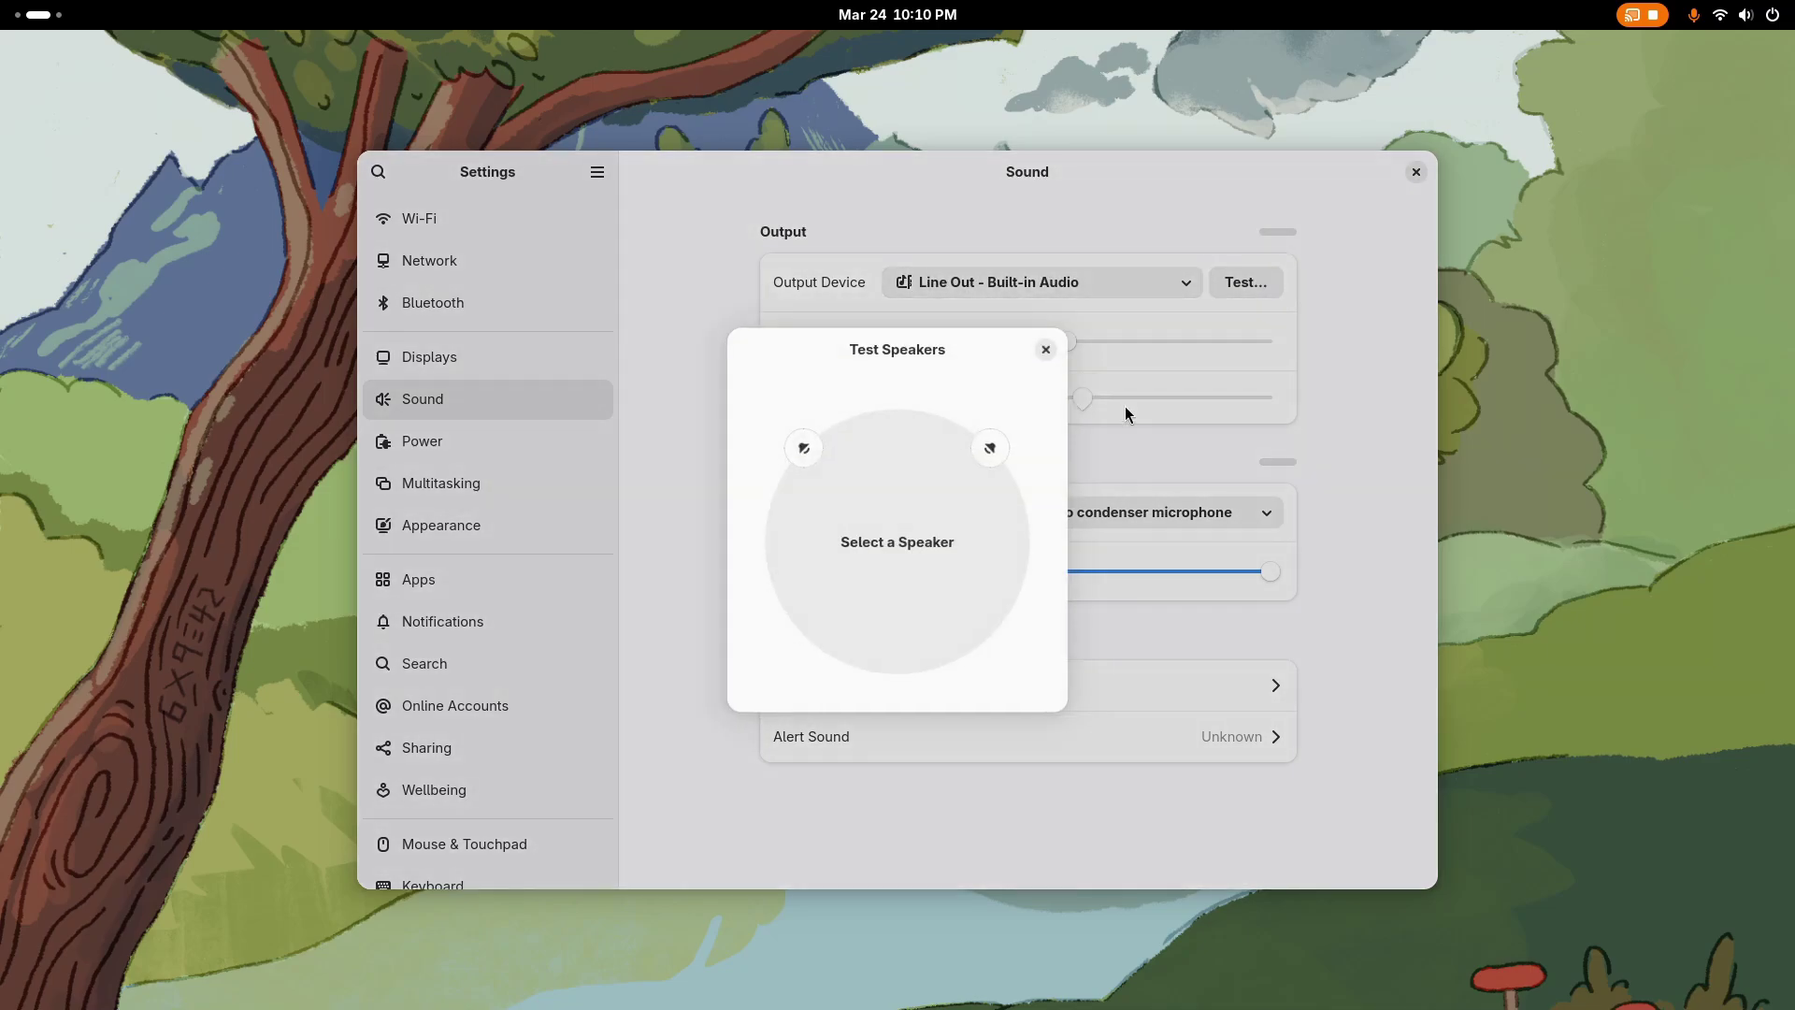
{"action": "left_click", "coordinate": [989, 450]}
{"action": "left_click", "coordinate": [1045, 352]}
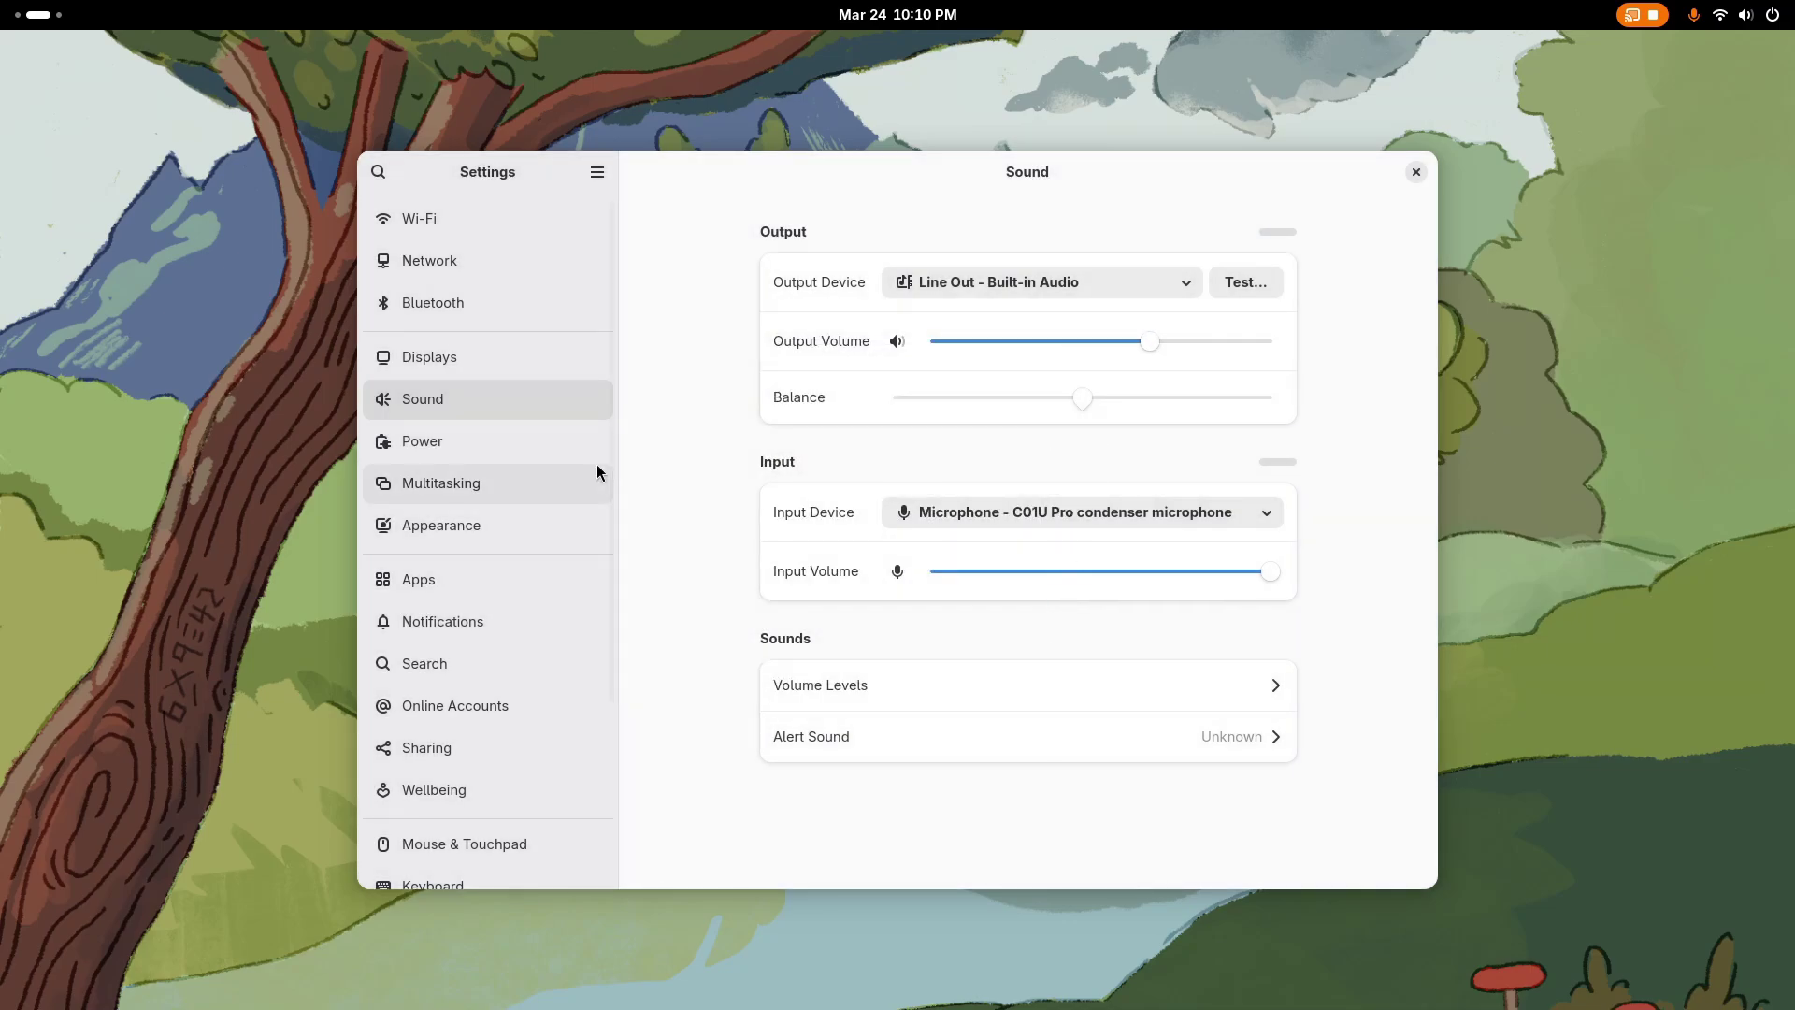
Step: Go to Power and try the Balanced and Power Saver modes
{"action": "left_click", "coordinate": [540, 451]}
{"action": "left_click", "coordinate": [879, 340]}
{"action": "left_click", "coordinate": [858, 372]}
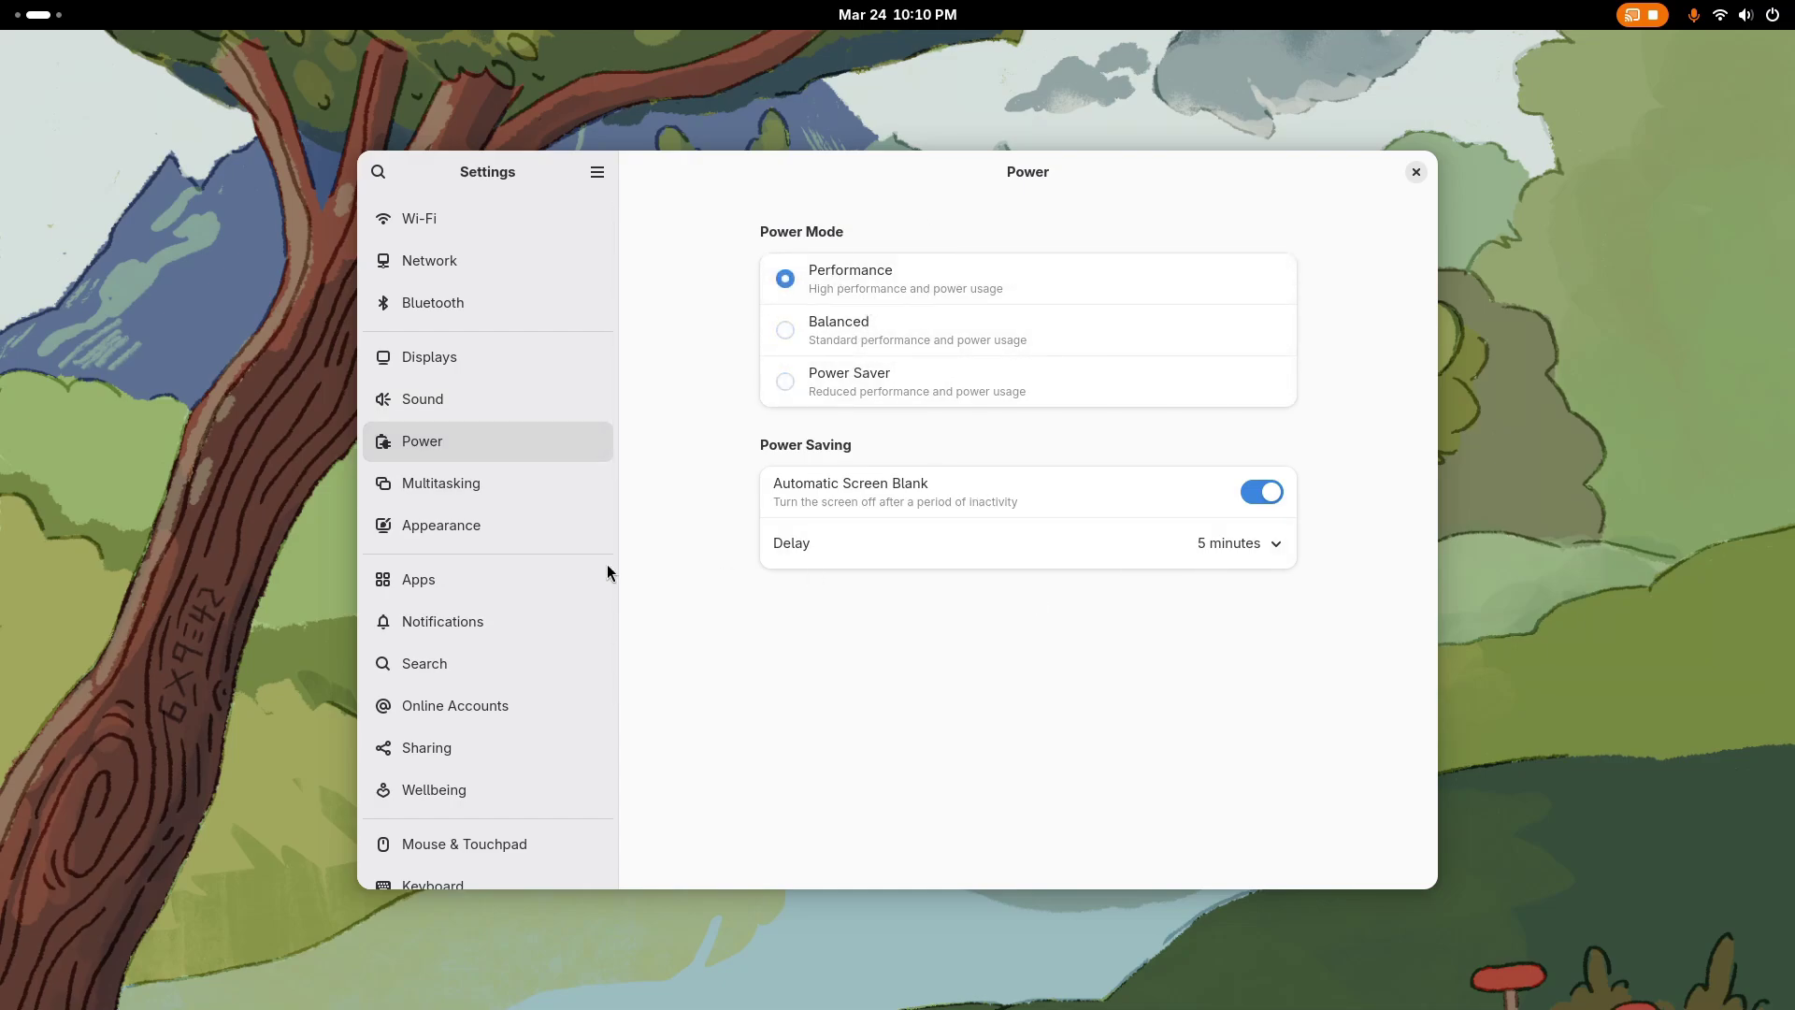
Step: Review Multitasking settings, snapping the Settings window to the left half and restoring it
{"action": "left_click", "coordinate": [458, 486]}
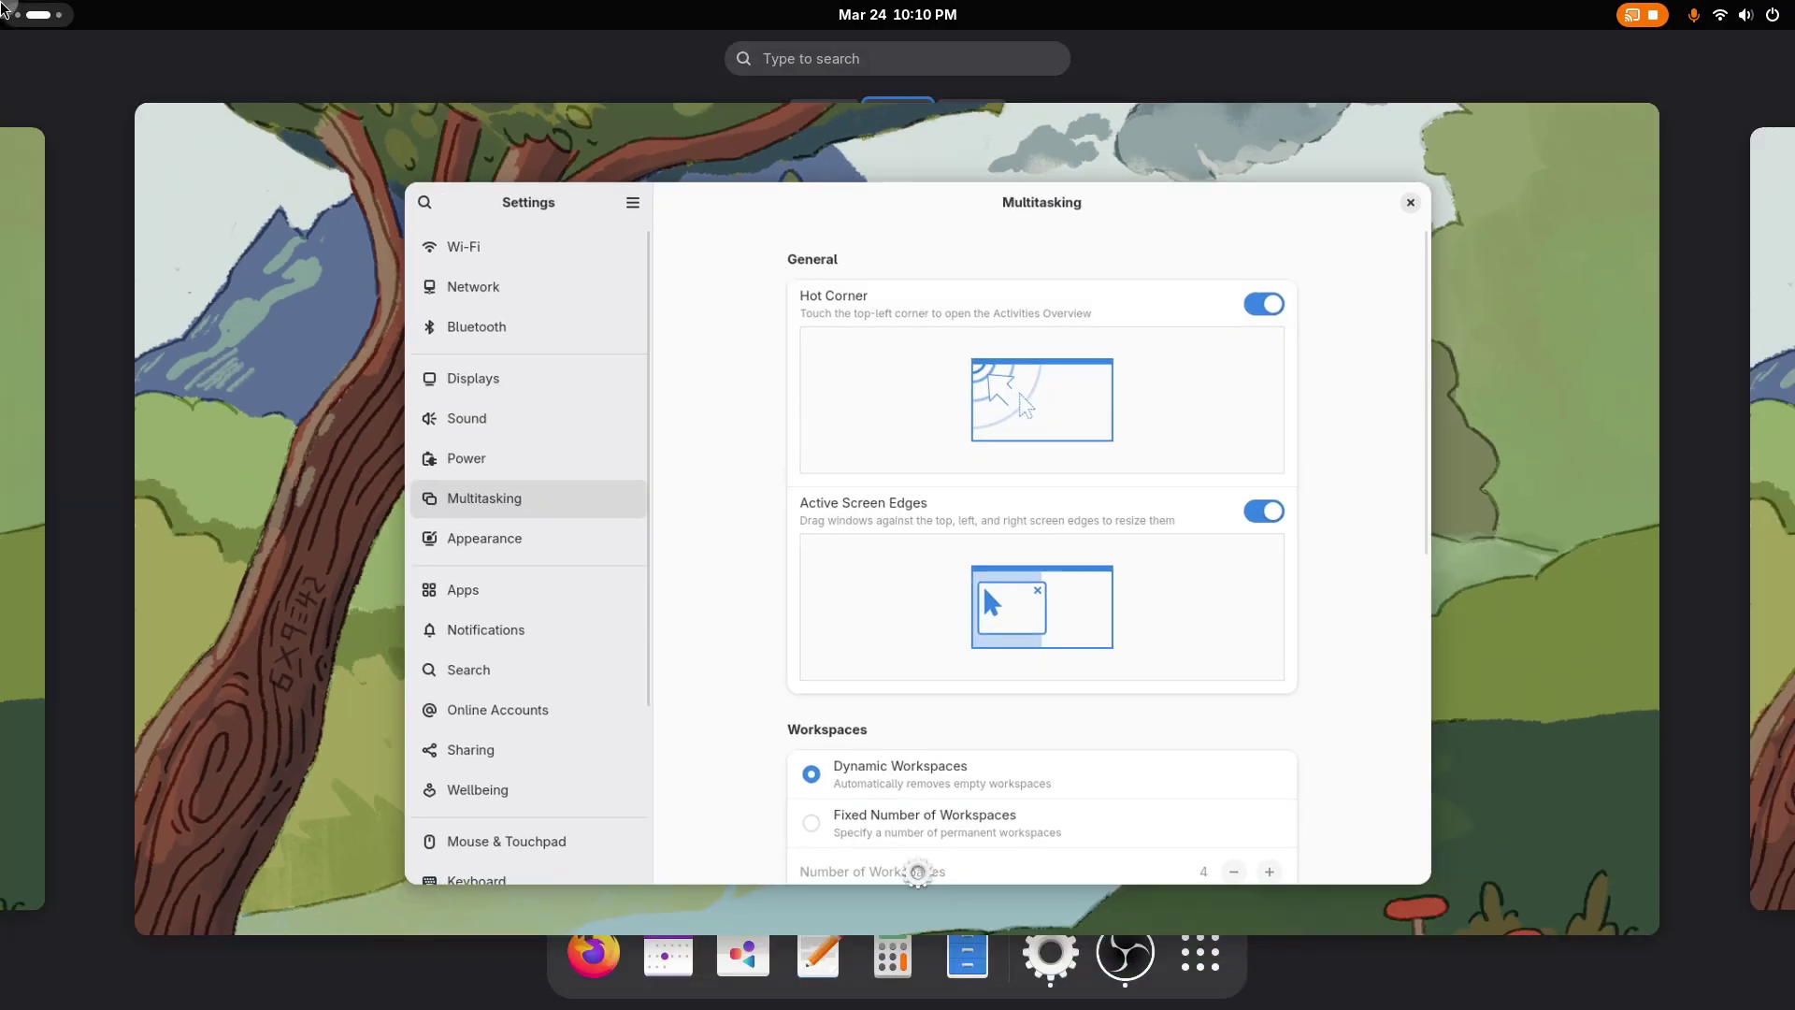
{"action": "key", "text": "super"}
{"action": "left_click", "coordinate": [961, 377]}
{"action": "scroll", "coordinate": [1061, 425], "scroll_direction": "down", "scroll_amount": 3}
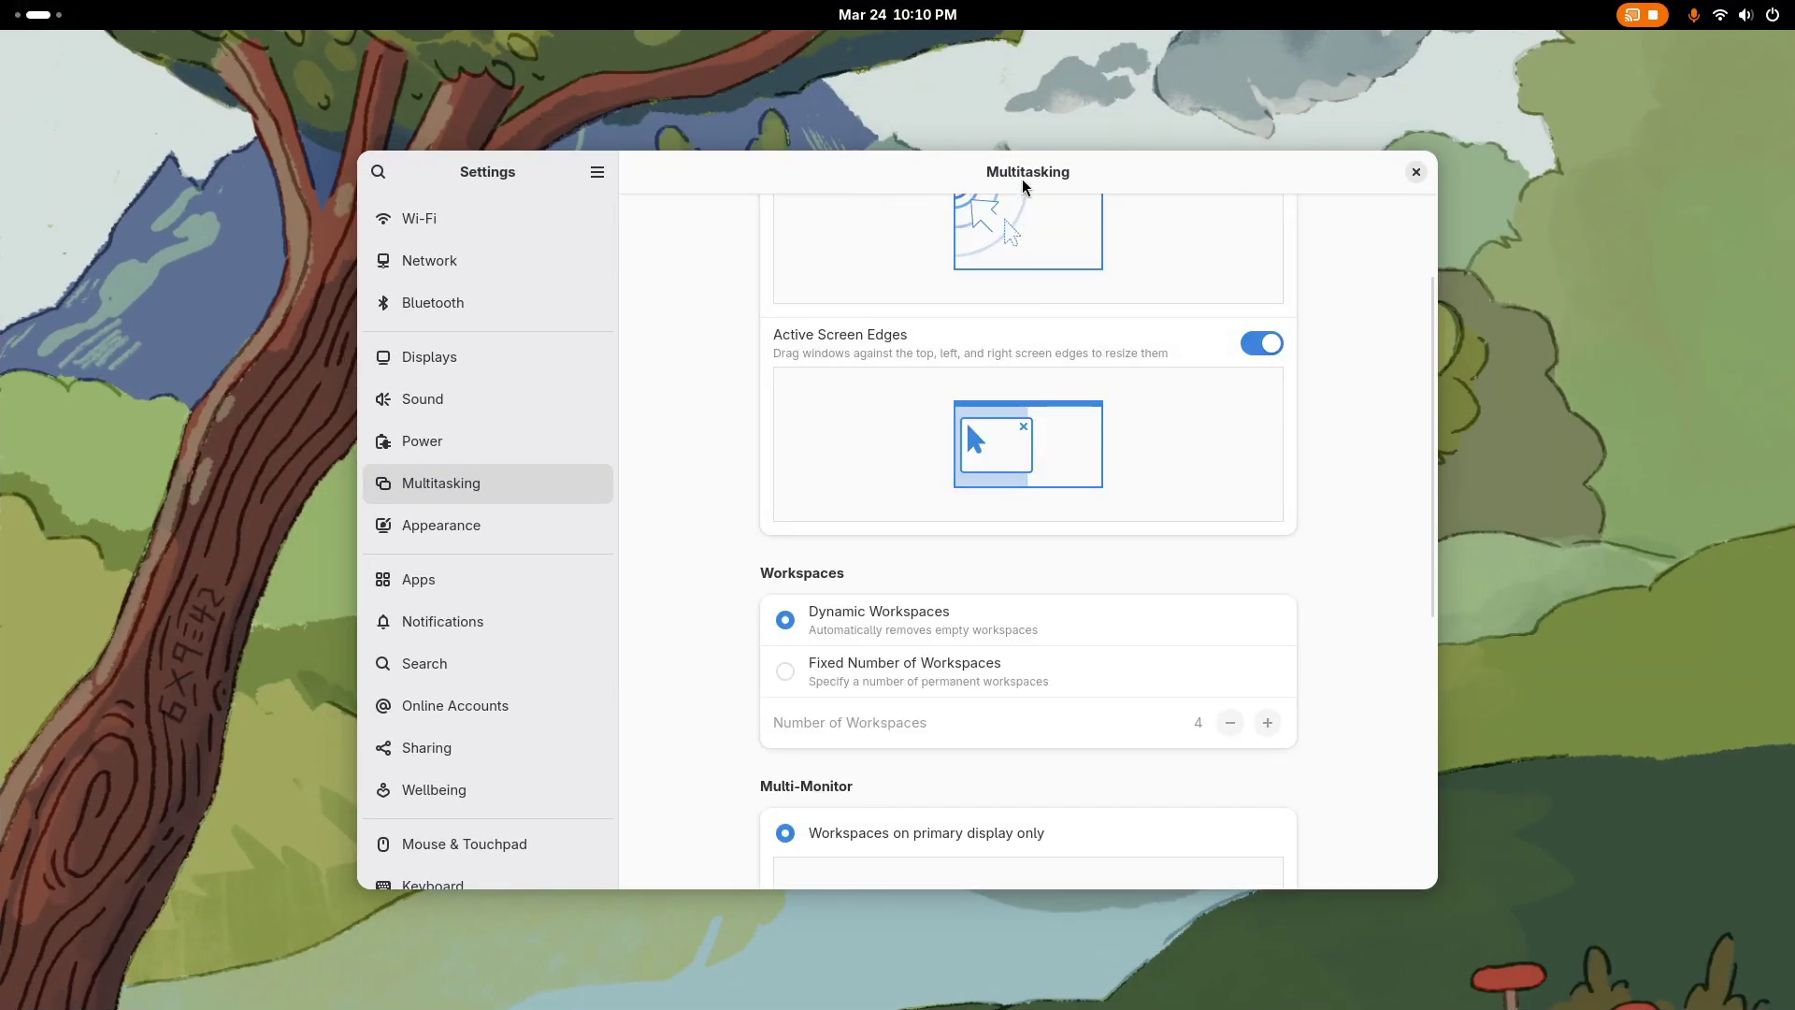
{"action": "left_click_drag", "start_coordinate": [1023, 185], "coordinate": [4, 308]}
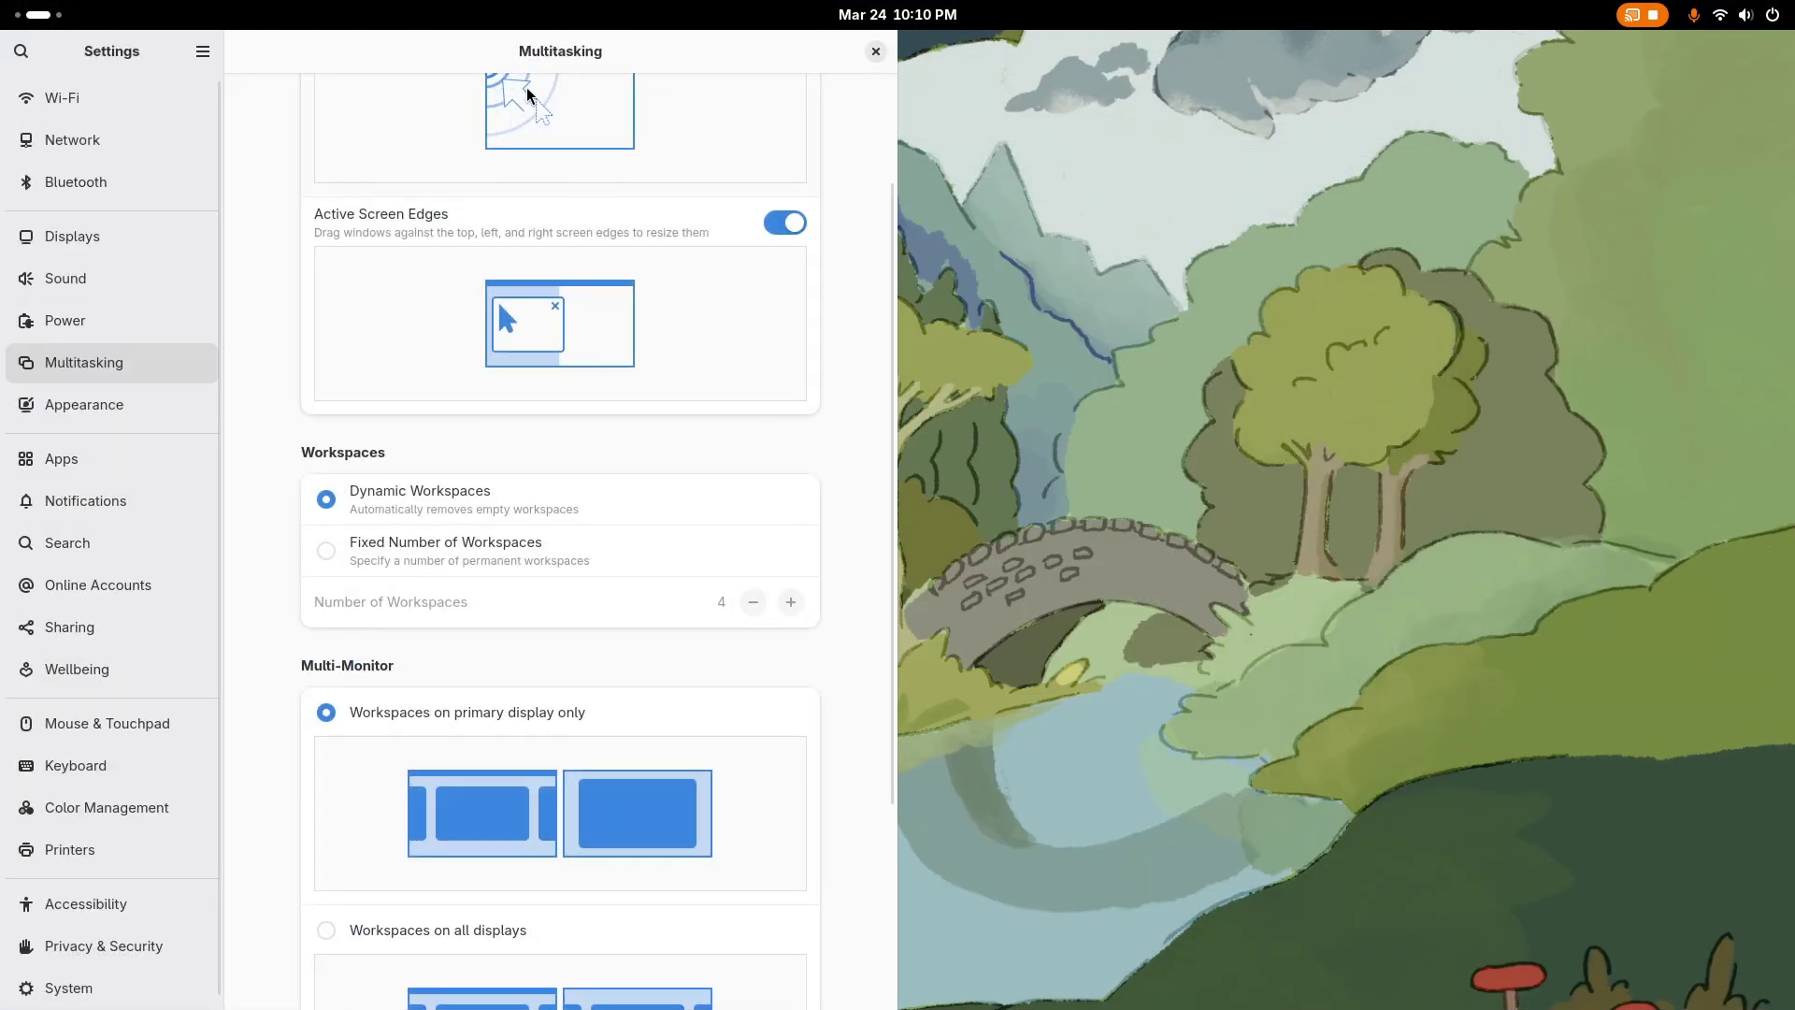
{"action": "left_click_drag", "start_coordinate": [579, 87], "coordinate": [970, 166]}
{"action": "scroll", "coordinate": [1078, 569], "scroll_direction": "down", "scroll_amount": 4}
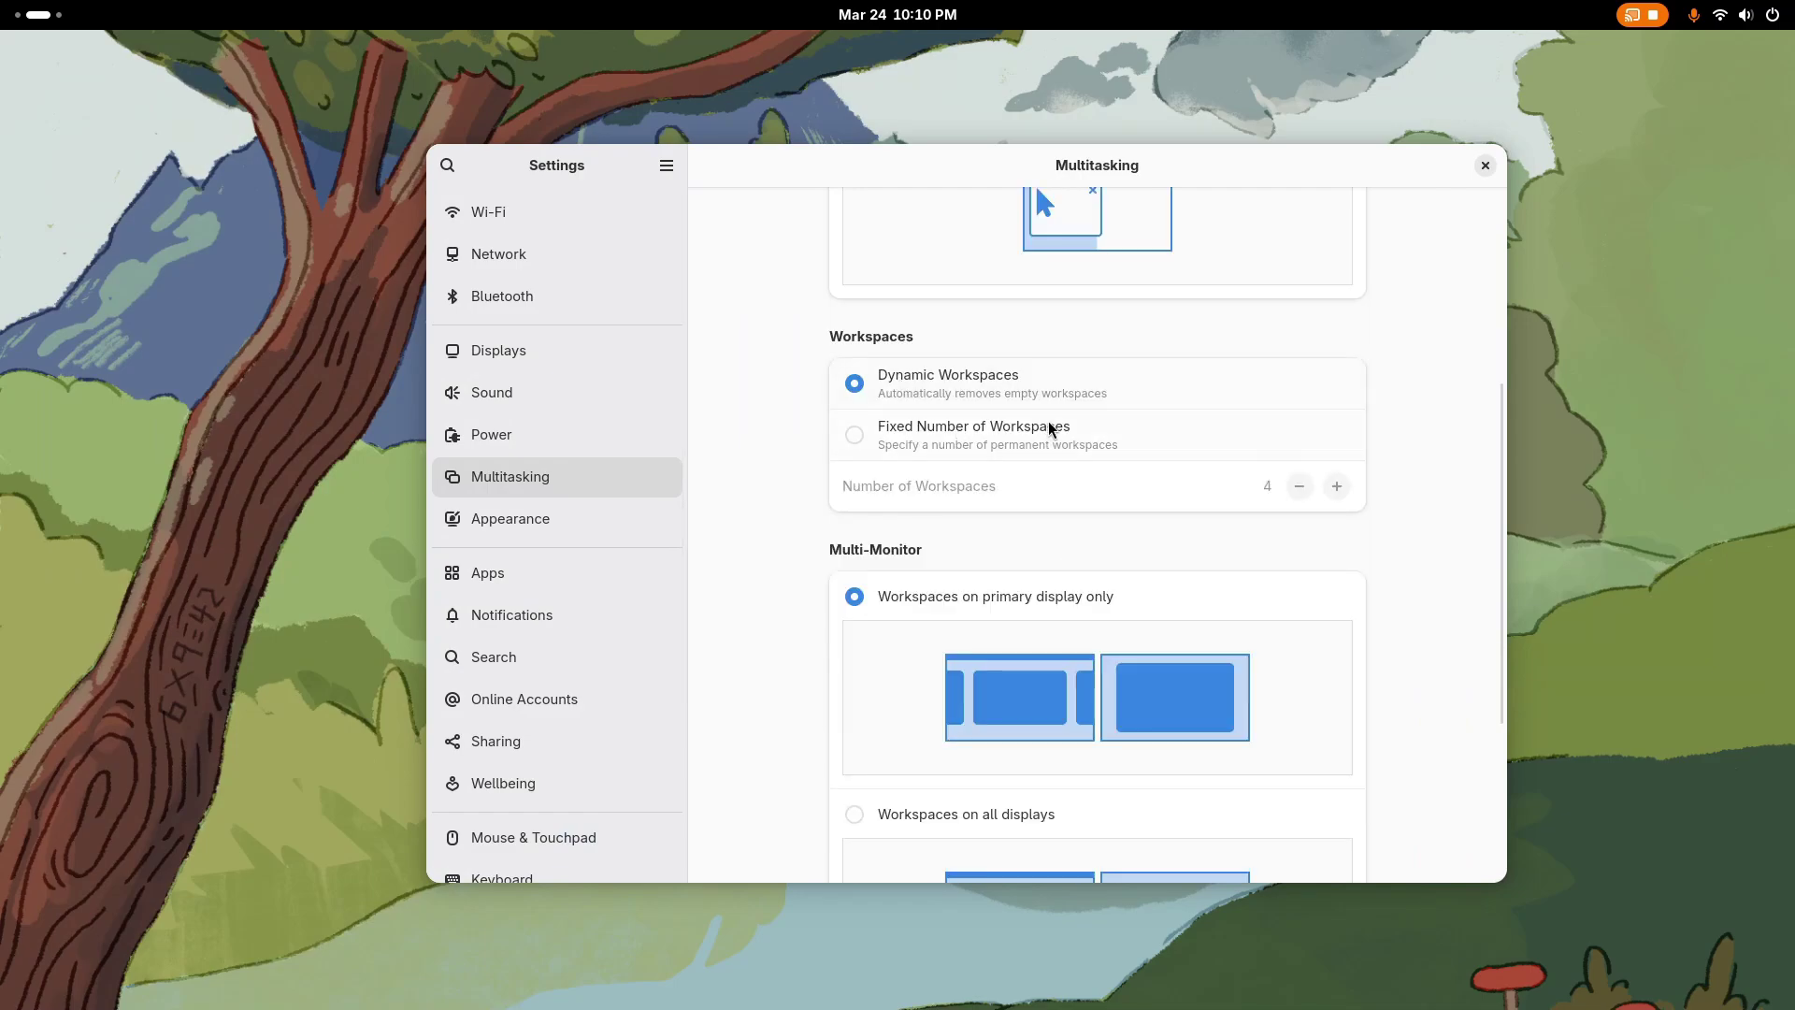
{"action": "scroll", "coordinate": [1085, 496], "scroll_direction": "down", "scroll_amount": 3}
{"action": "scroll", "coordinate": [1084, 570], "scroll_direction": "down", "scroll_amount": 1}
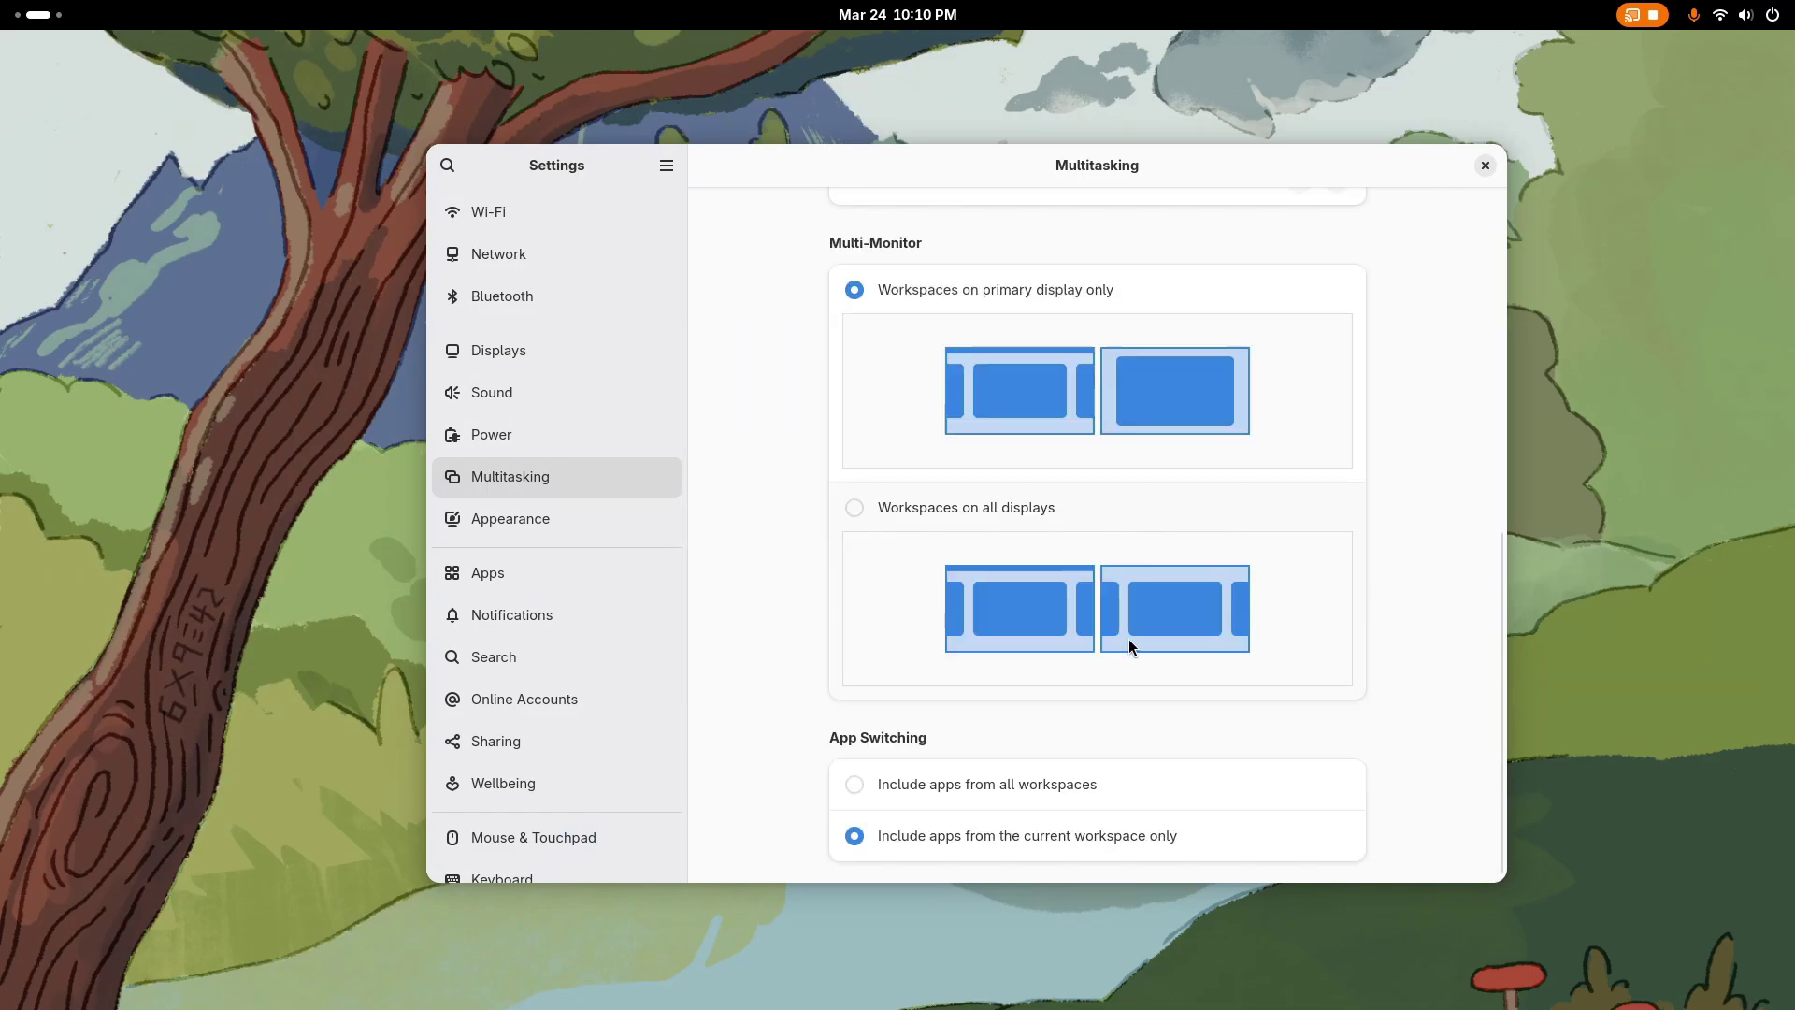
Step: Switch Appearance Style to Dark and back to the light Default style
{"action": "left_click", "coordinate": [592, 531]}
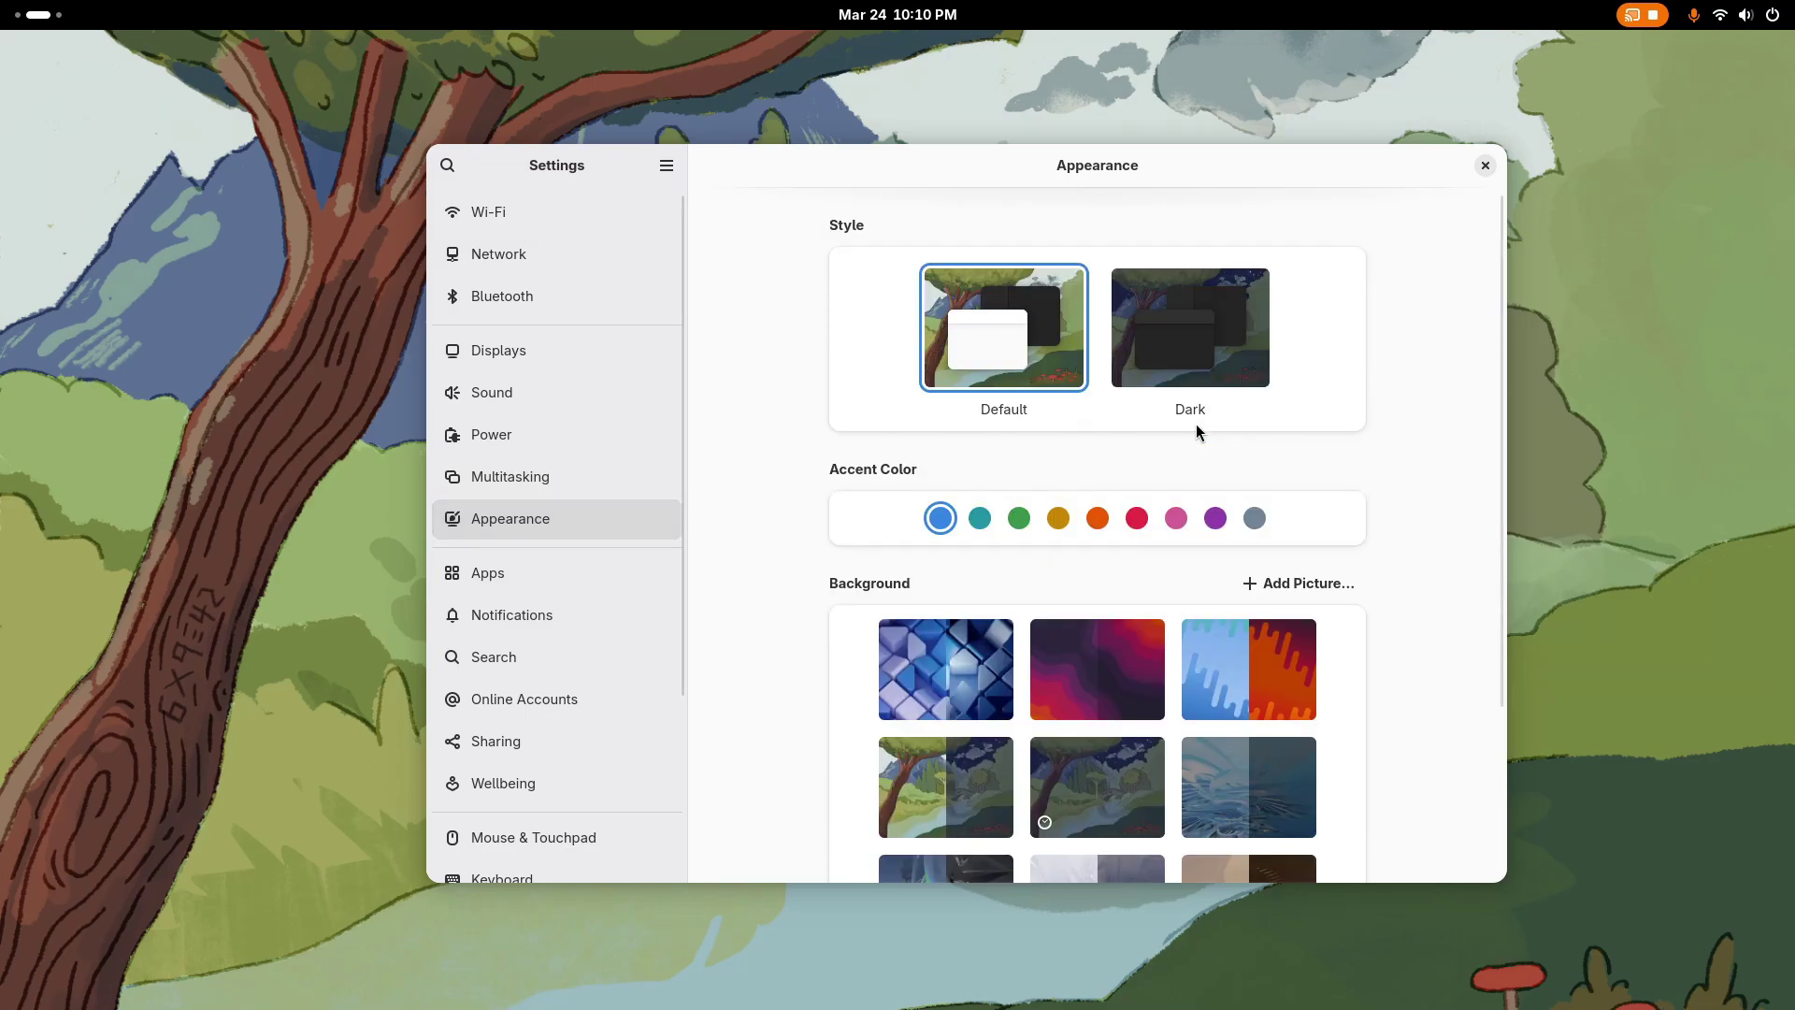
{"action": "left_click", "coordinate": [1190, 376]}
{"action": "left_click", "coordinate": [1024, 358]}
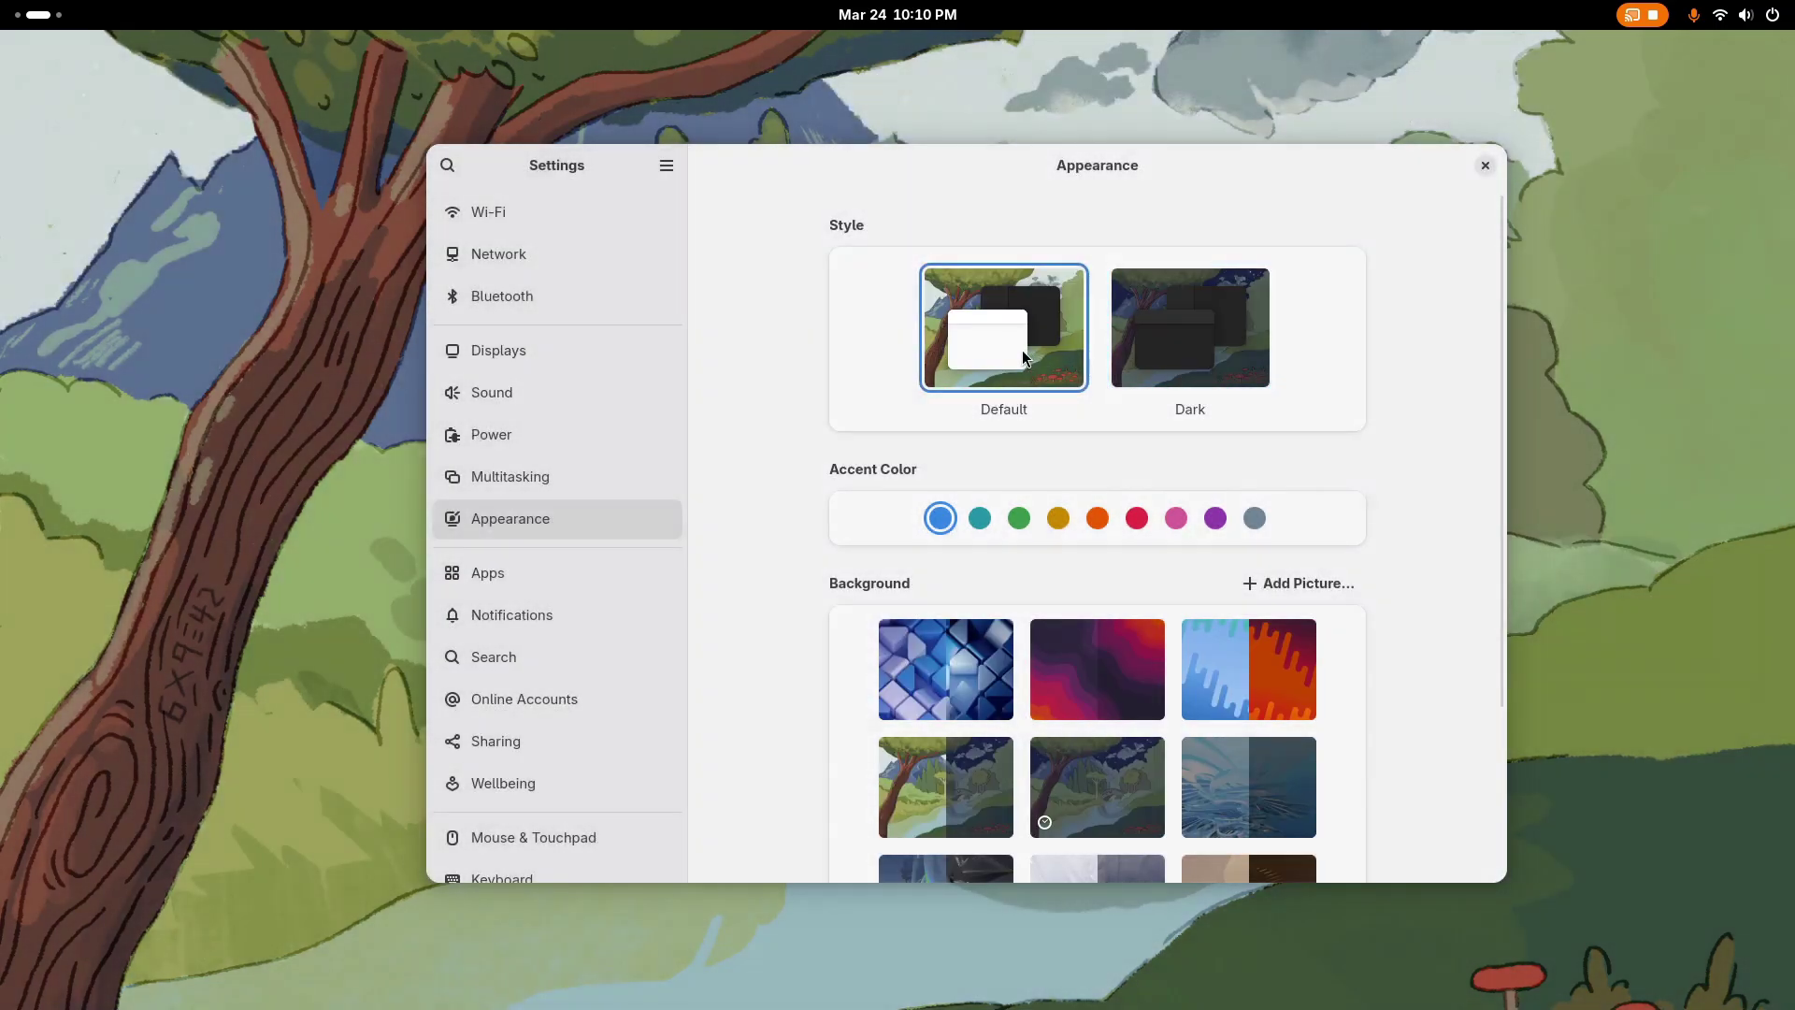
{"action": "scroll", "coordinate": [1176, 582], "scroll_direction": "down", "scroll_amount": 3}
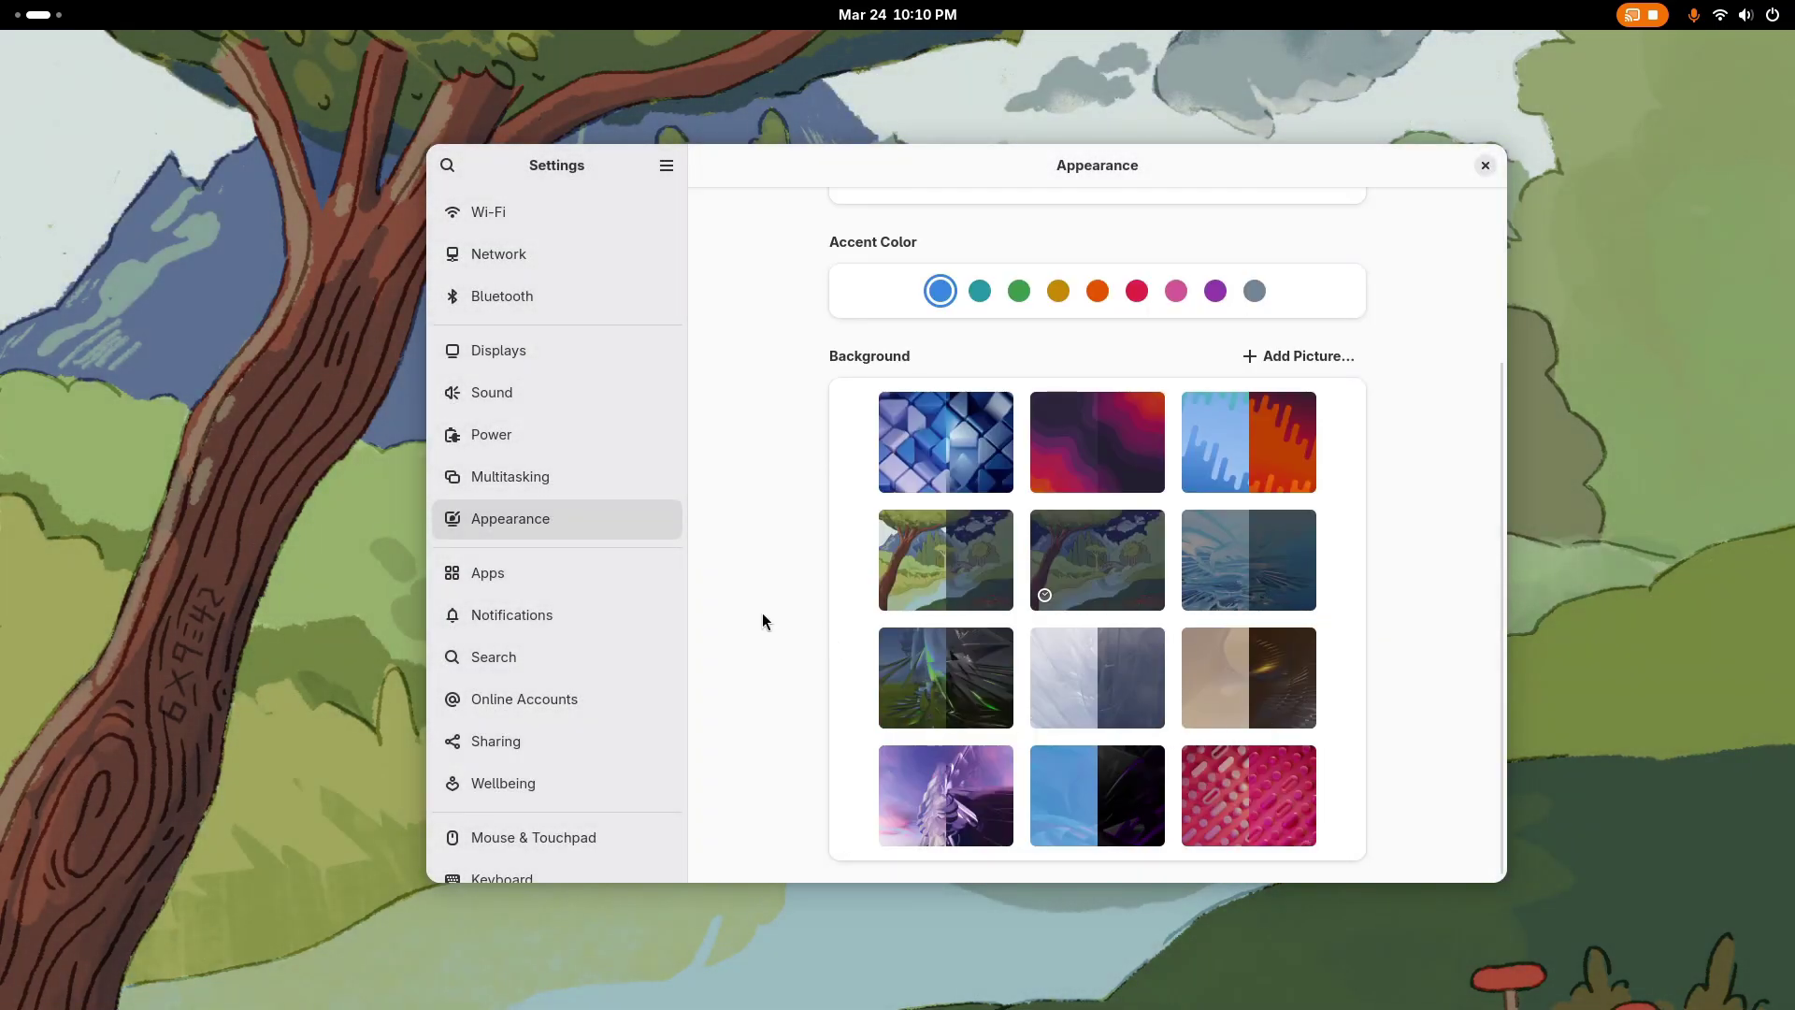
Step: Scroll through the Apps page's list of installed applications
{"action": "left_click", "coordinate": [541, 572]}
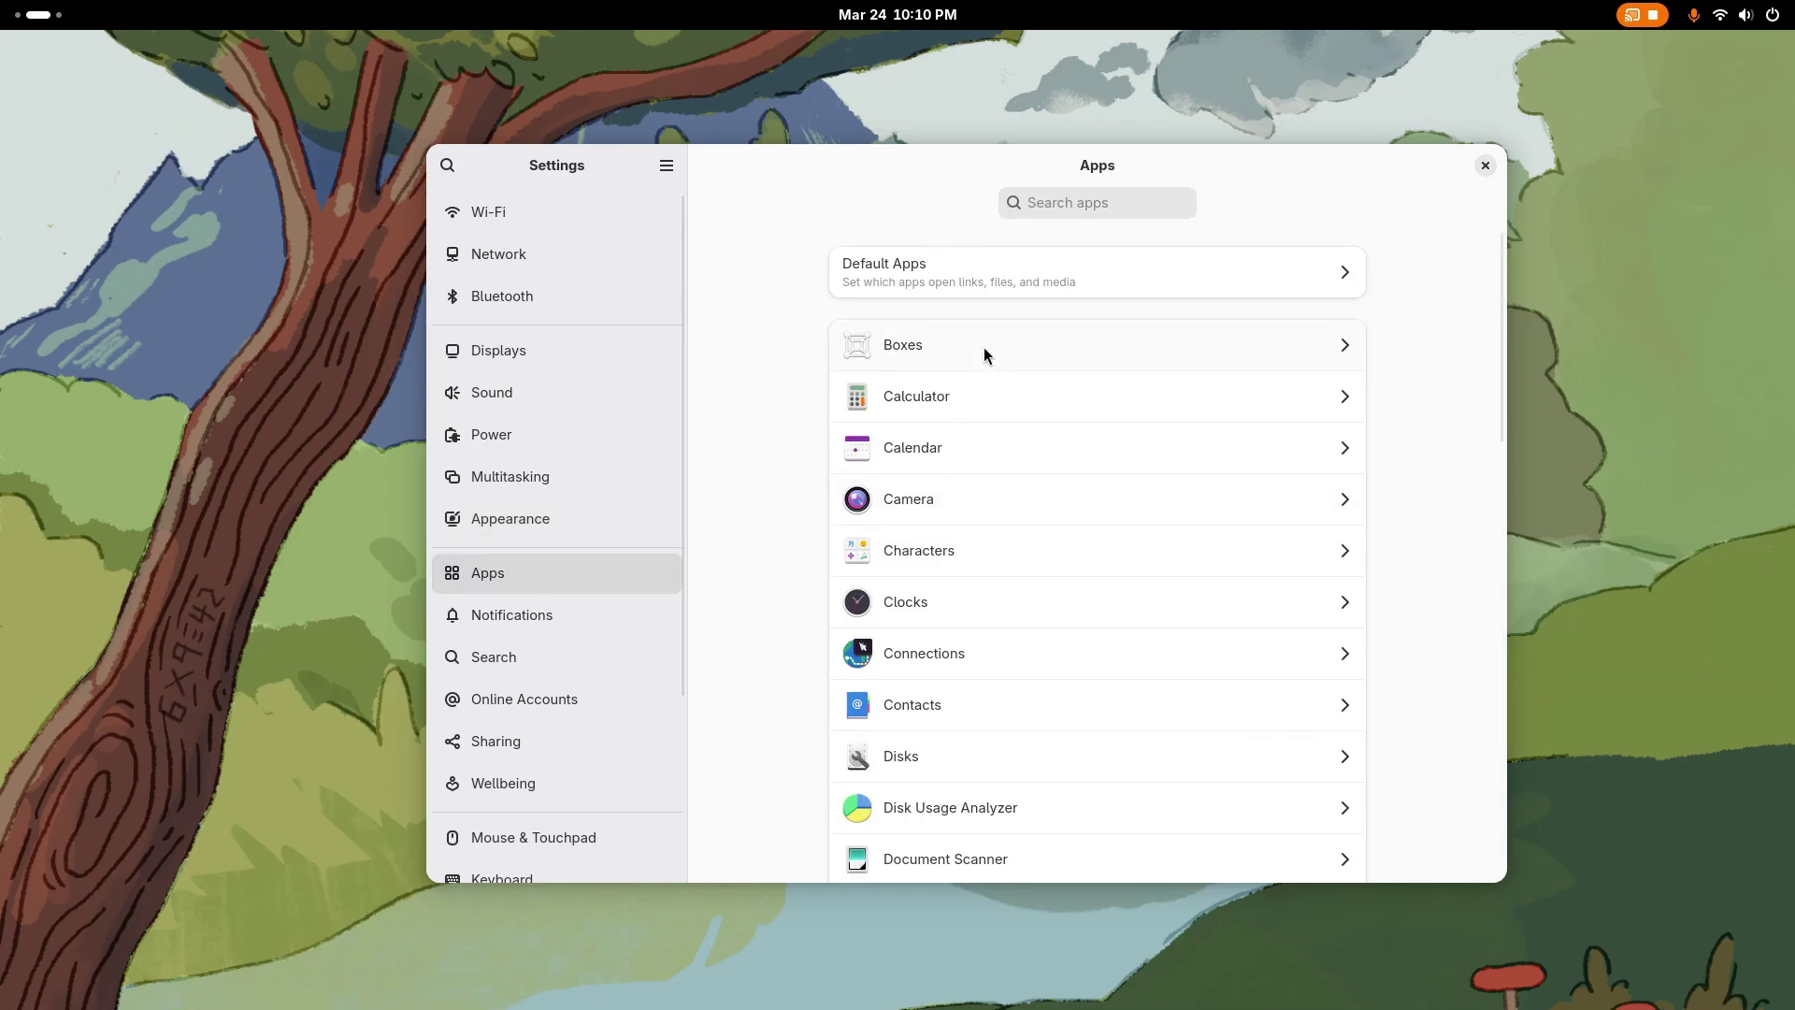
{"action": "scroll", "coordinate": [1032, 379], "scroll_direction": "down", "scroll_amount": 7}
{"action": "scroll", "coordinate": [1035, 374], "scroll_direction": "down", "scroll_amount": 5}
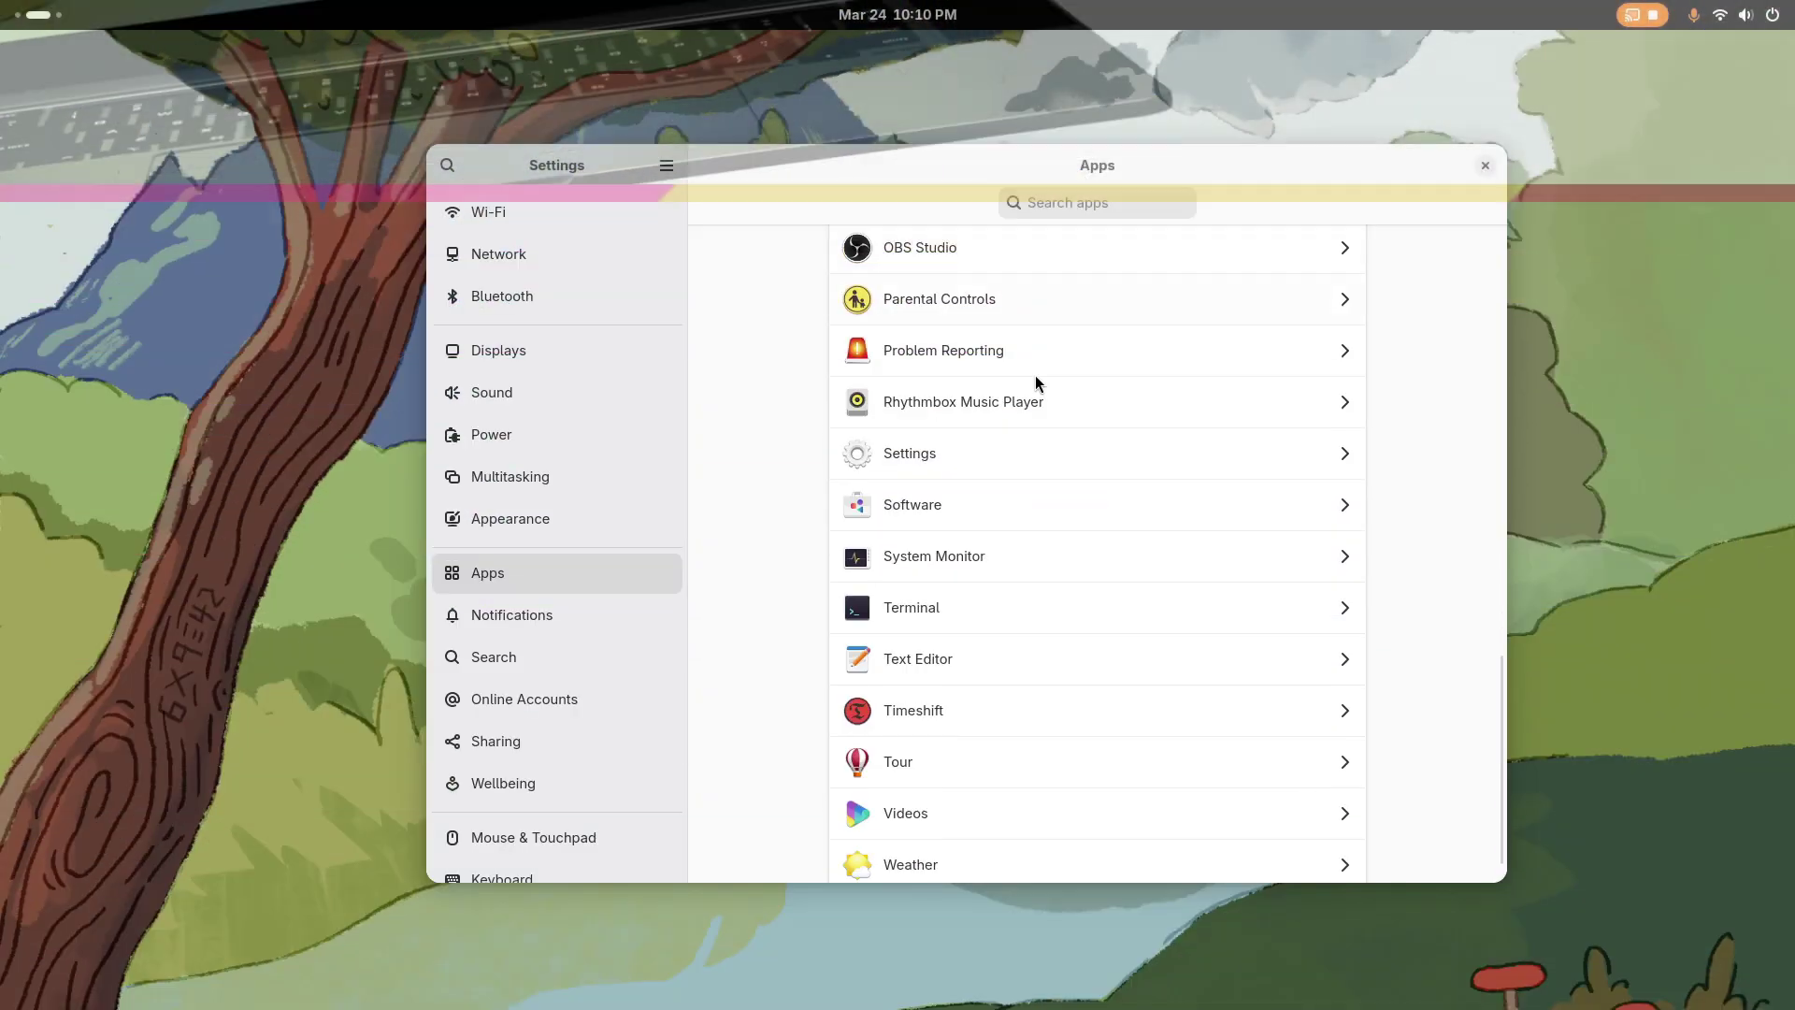
{"action": "scroll", "coordinate": [1035, 374], "scroll_direction": "down", "scroll_amount": 1}
{"action": "scroll", "coordinate": [1035, 374], "scroll_direction": "up", "scroll_amount": 5}
{"action": "scroll", "coordinate": [1055, 446], "scroll_direction": "up", "scroll_amount": 8}
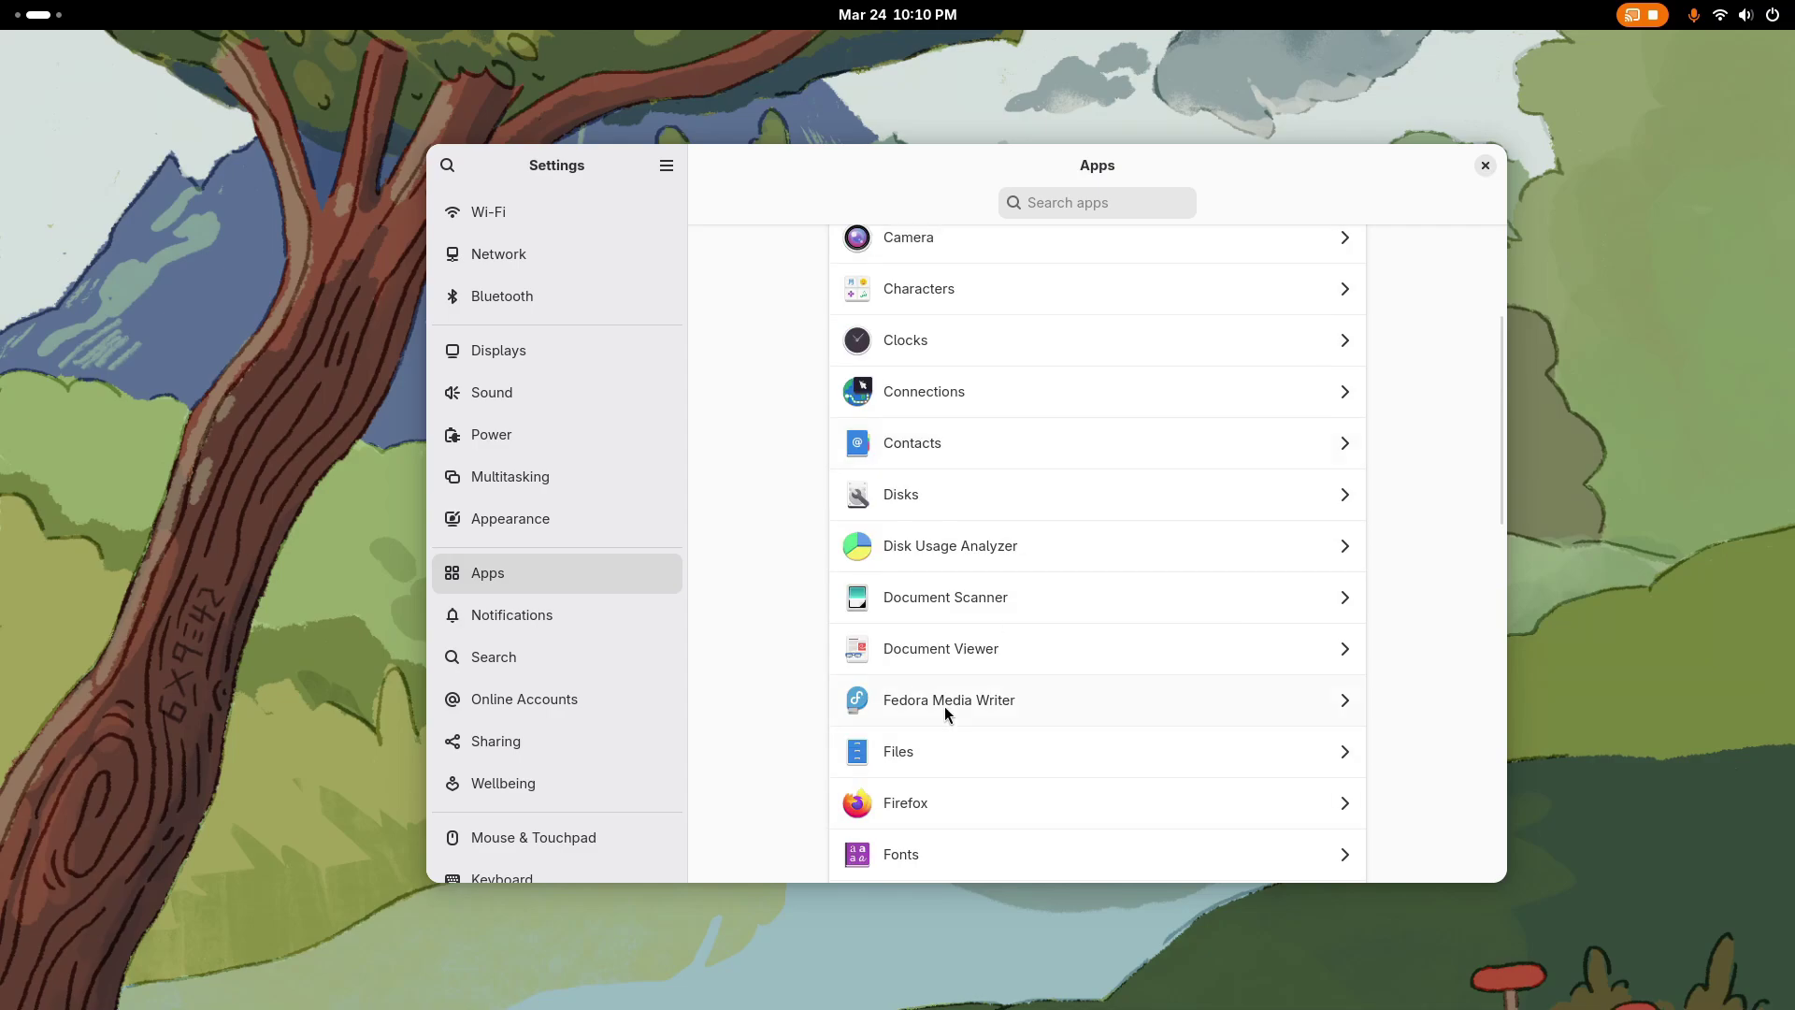
{"action": "left_click", "coordinate": [940, 802]}
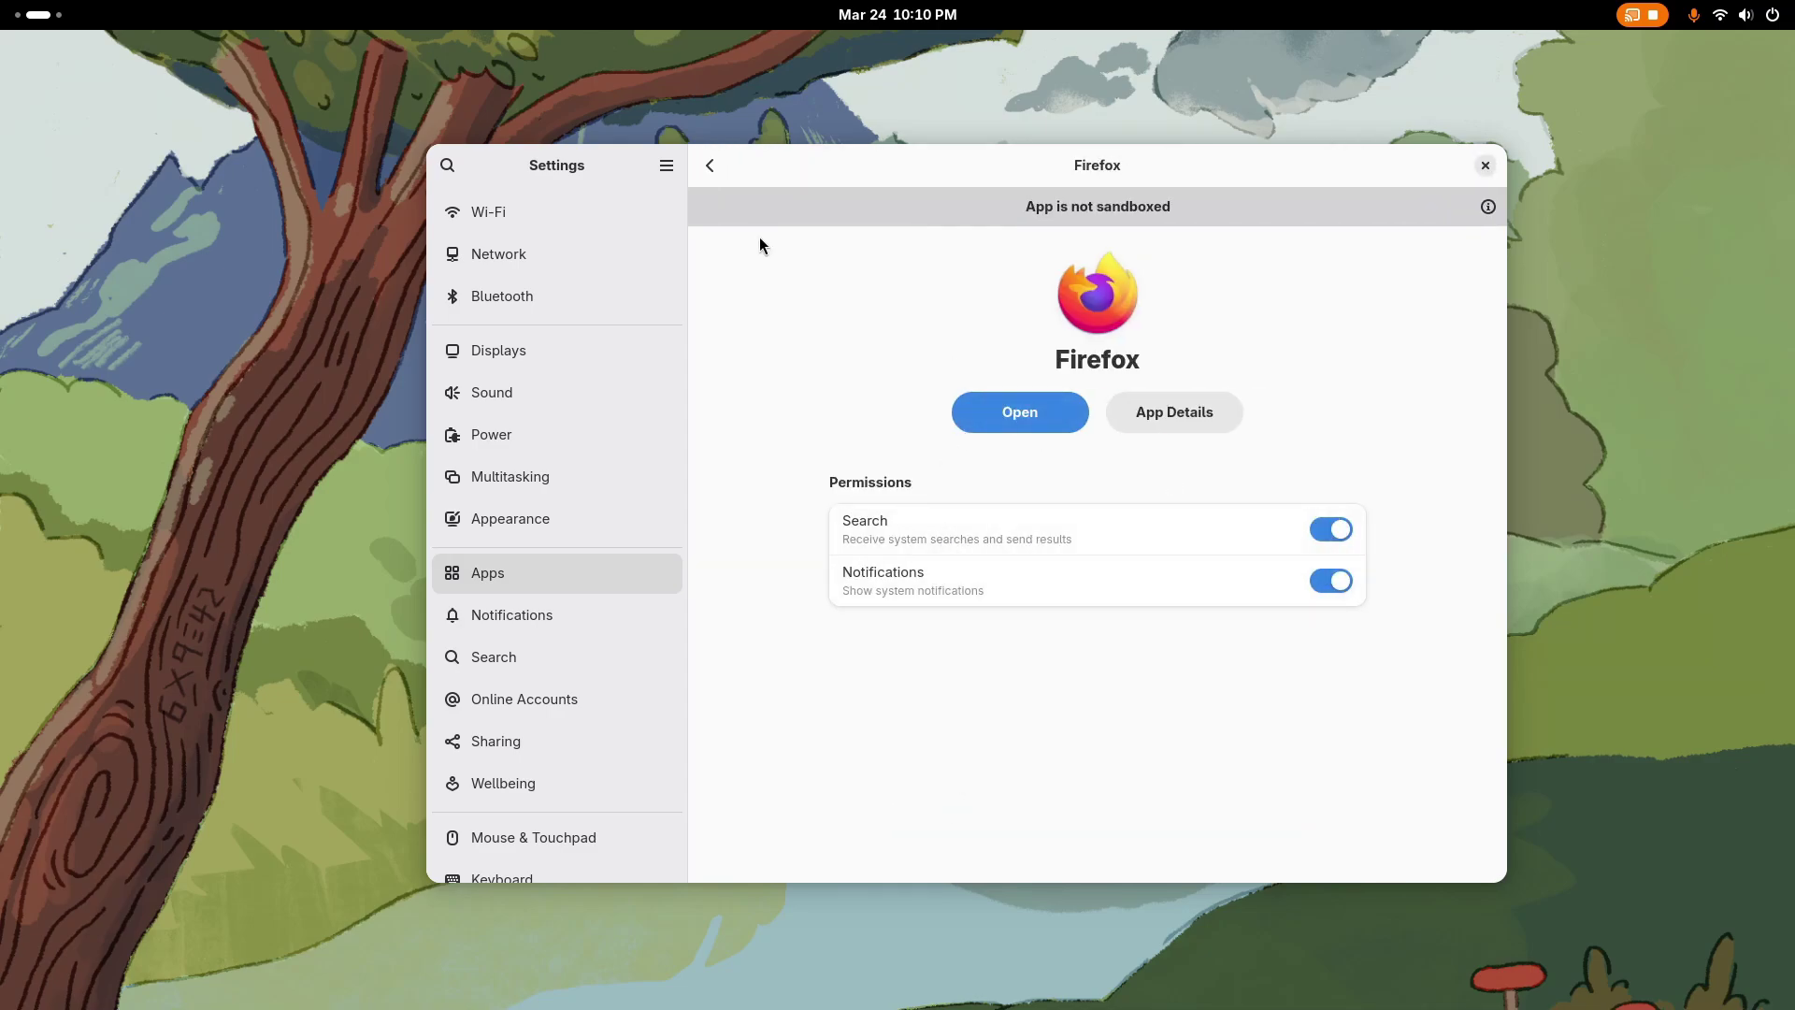
{"action": "left_click", "coordinate": [710, 164]}
{"action": "left_click", "coordinate": [950, 761]}
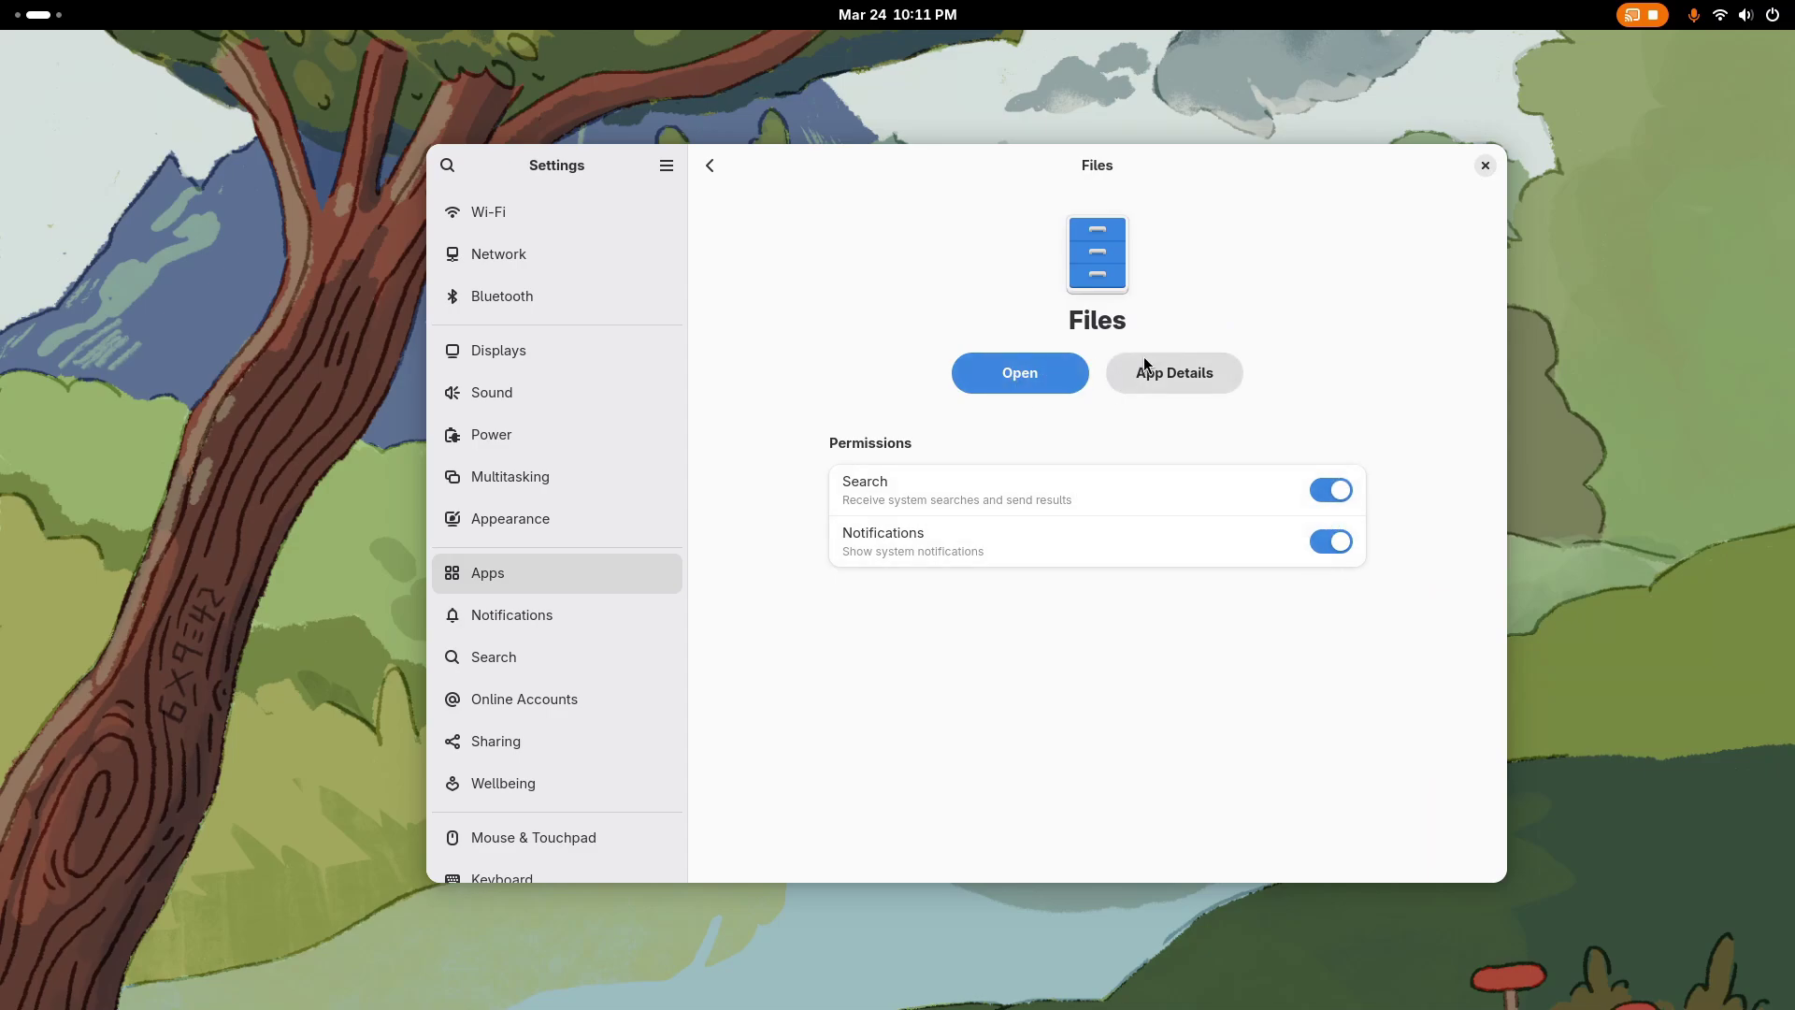
{"action": "left_click", "coordinate": [1153, 378]}
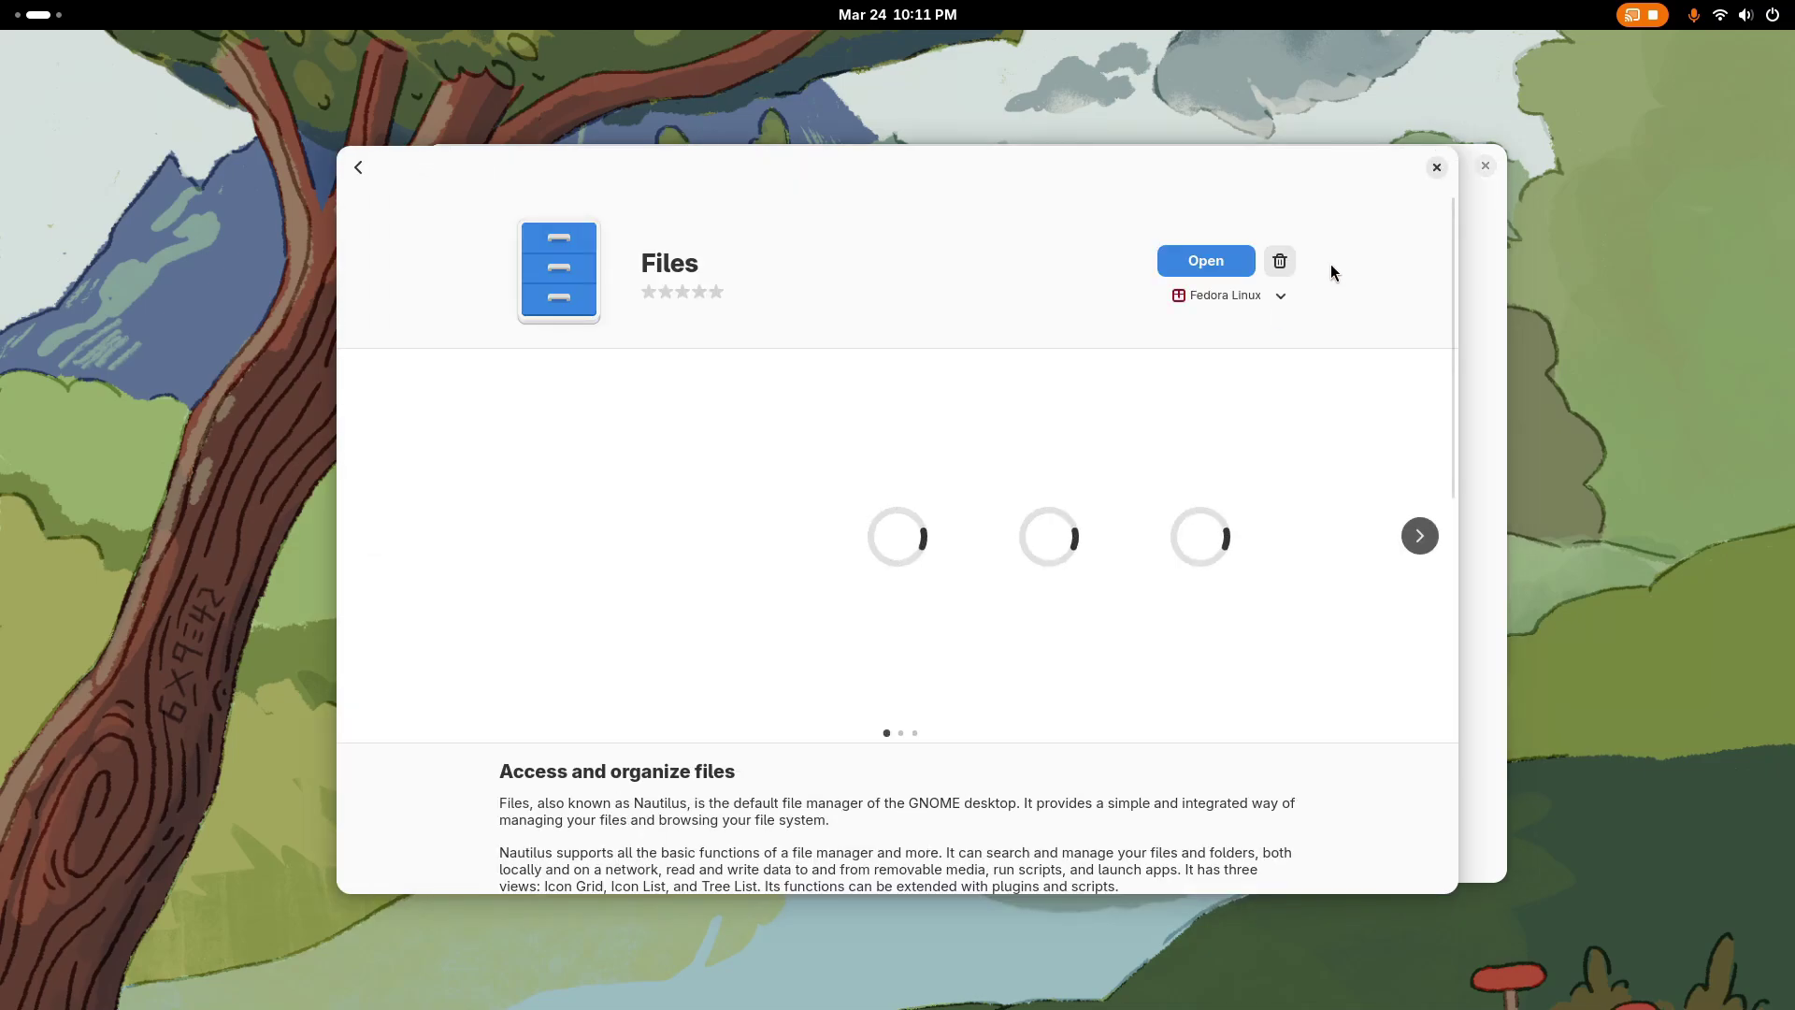
{"action": "left_click", "coordinate": [1437, 168]}
{"action": "left_click", "coordinate": [712, 164]}
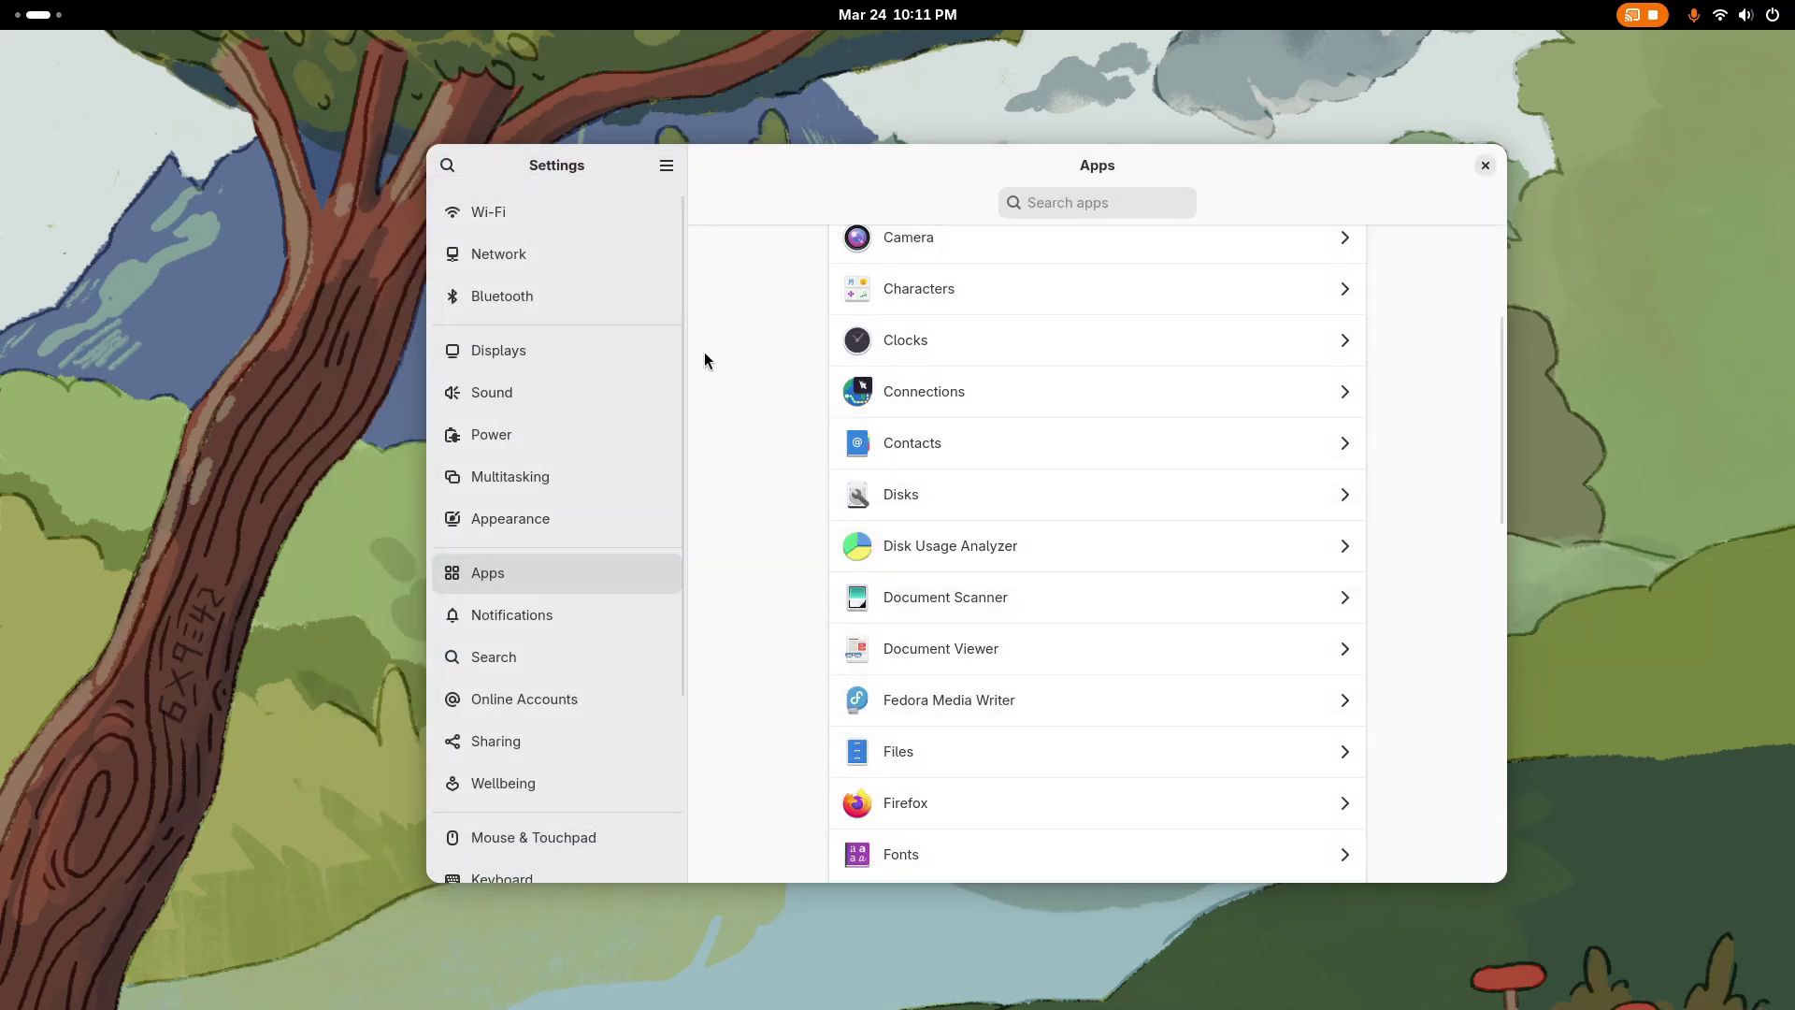
Step: In Notifications, turn Do Not Disturb on, then off again
{"action": "left_click", "coordinate": [644, 613]}
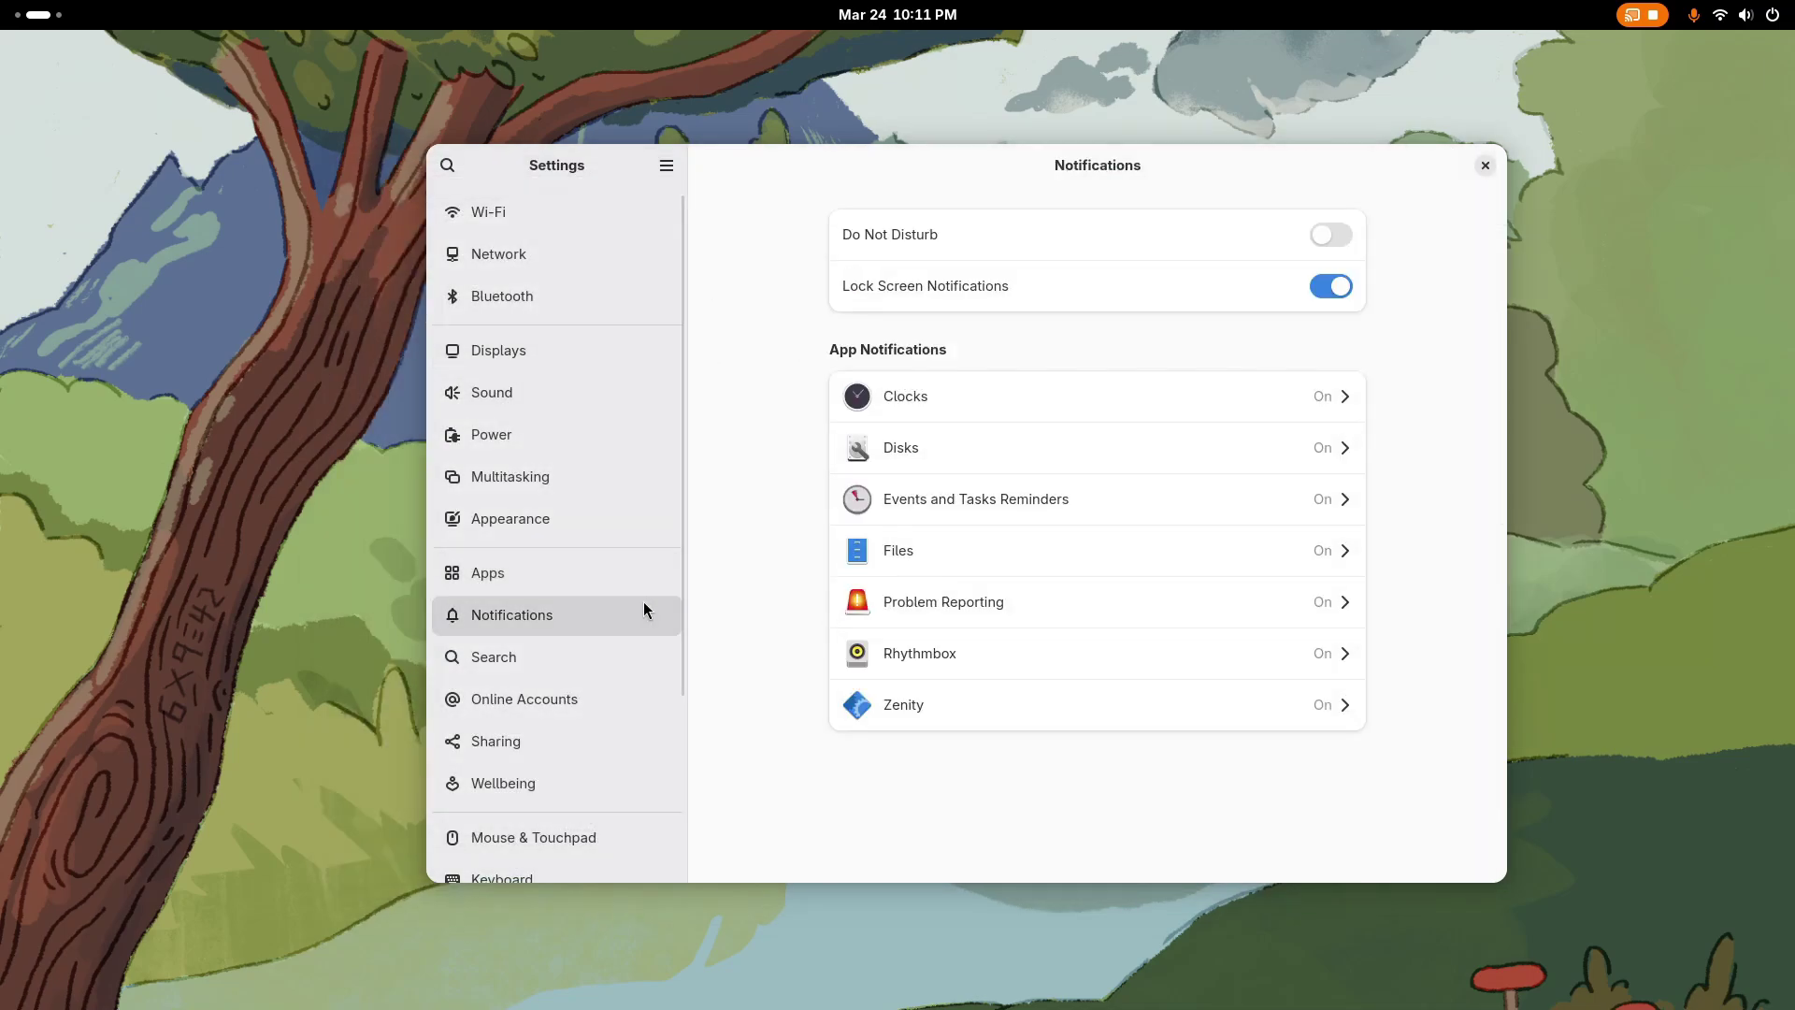
{"action": "left_click", "coordinate": [1318, 235]}
{"action": "left_click", "coordinate": [897, 14]}
{"action": "left_click", "coordinate": [692, 580]}
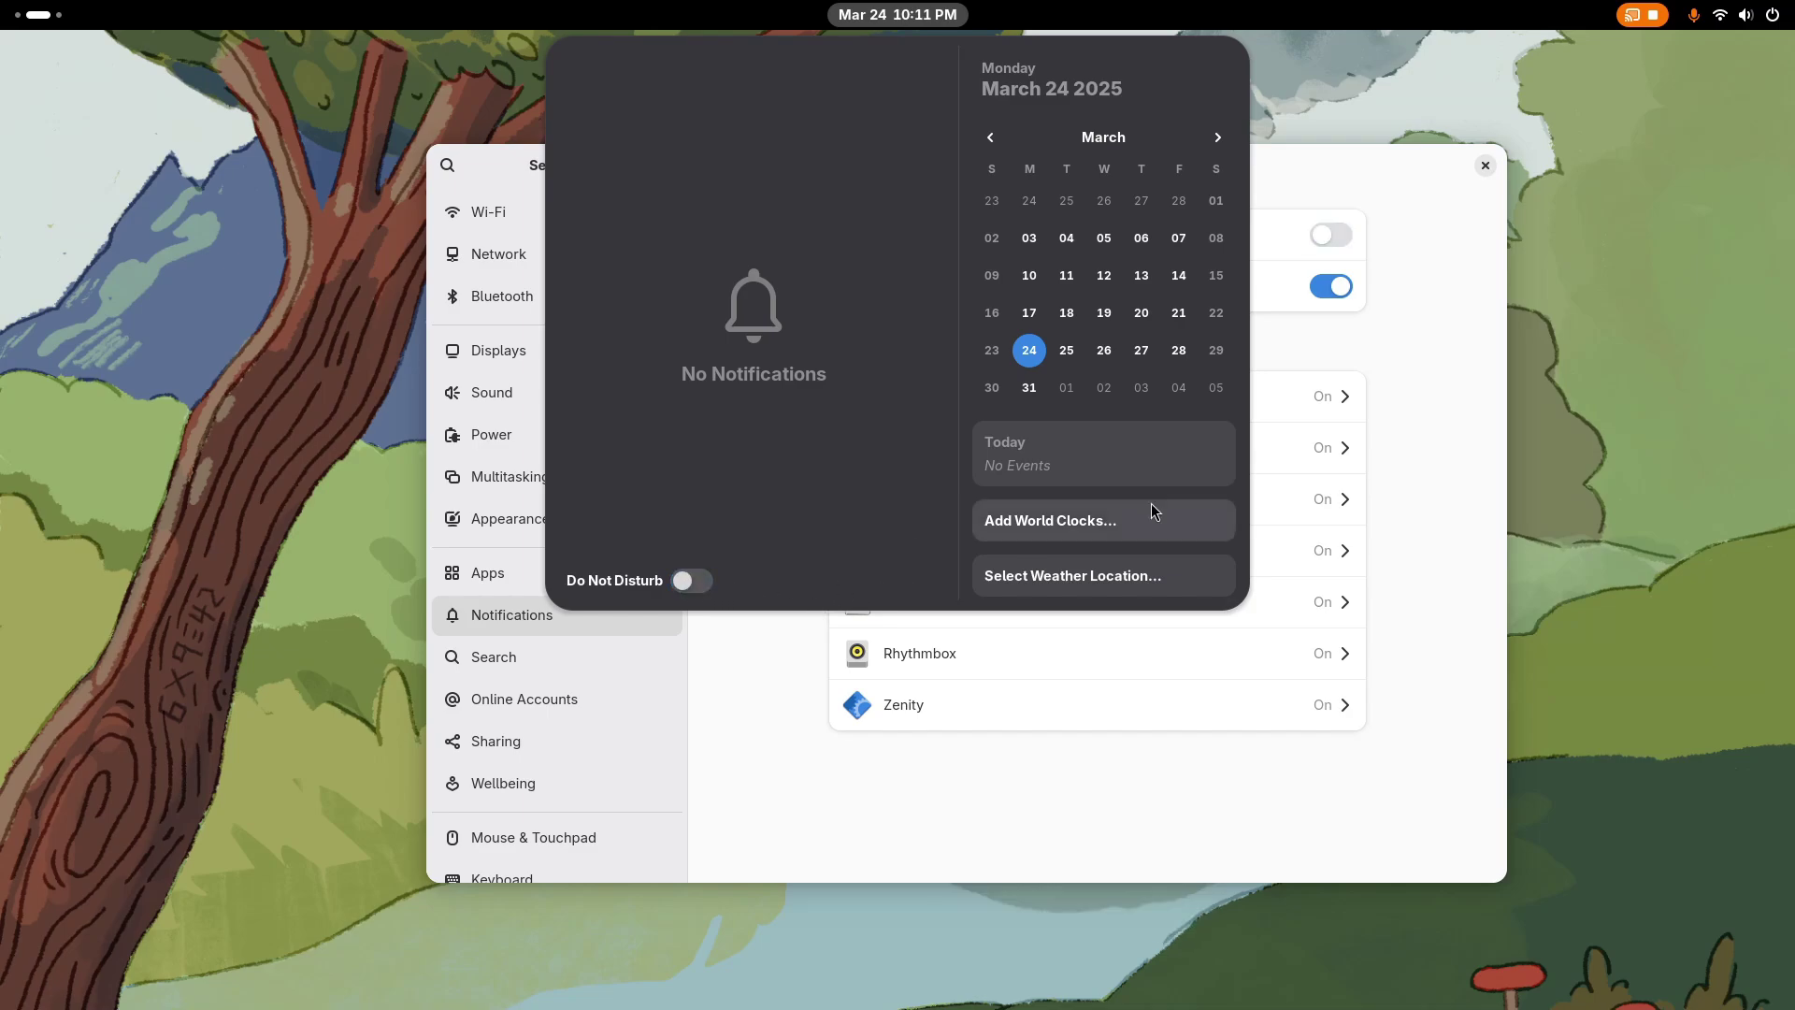
{"action": "left_click", "coordinate": [1447, 365]}
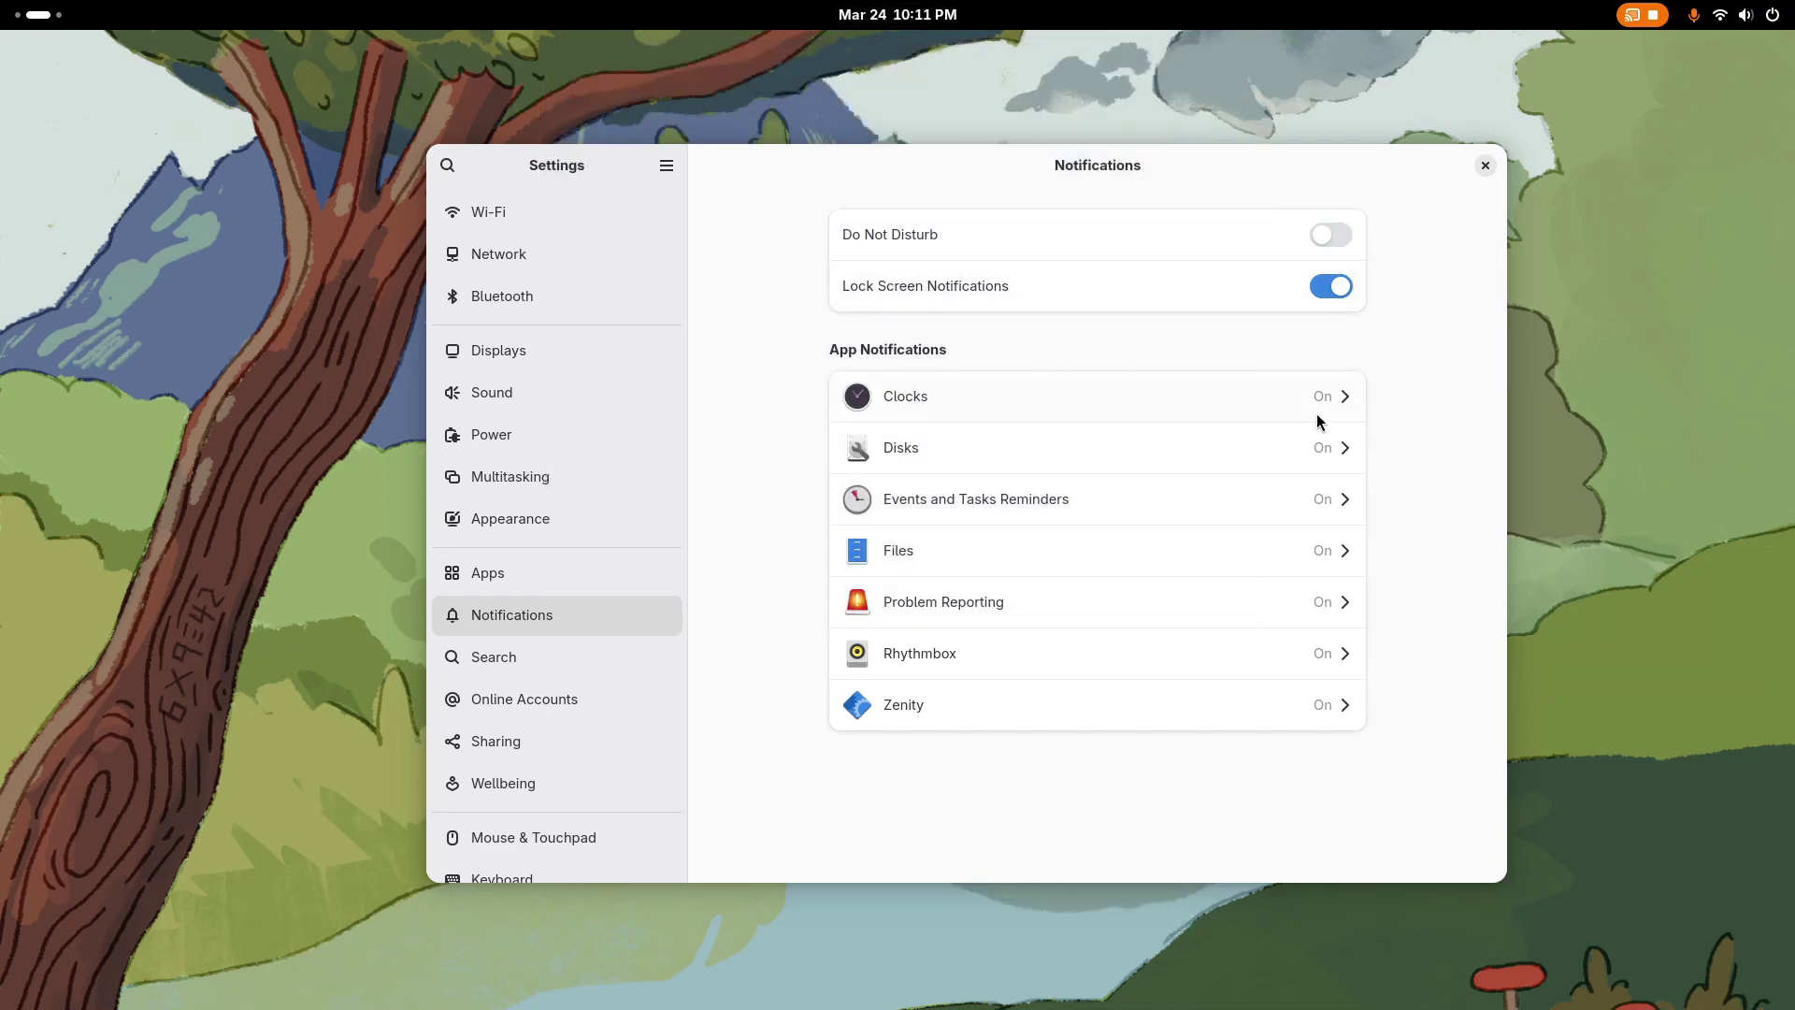
Step: Review the Events and Tasks Reminders notification options and return to the app list
{"action": "left_click", "coordinate": [1154, 514]}
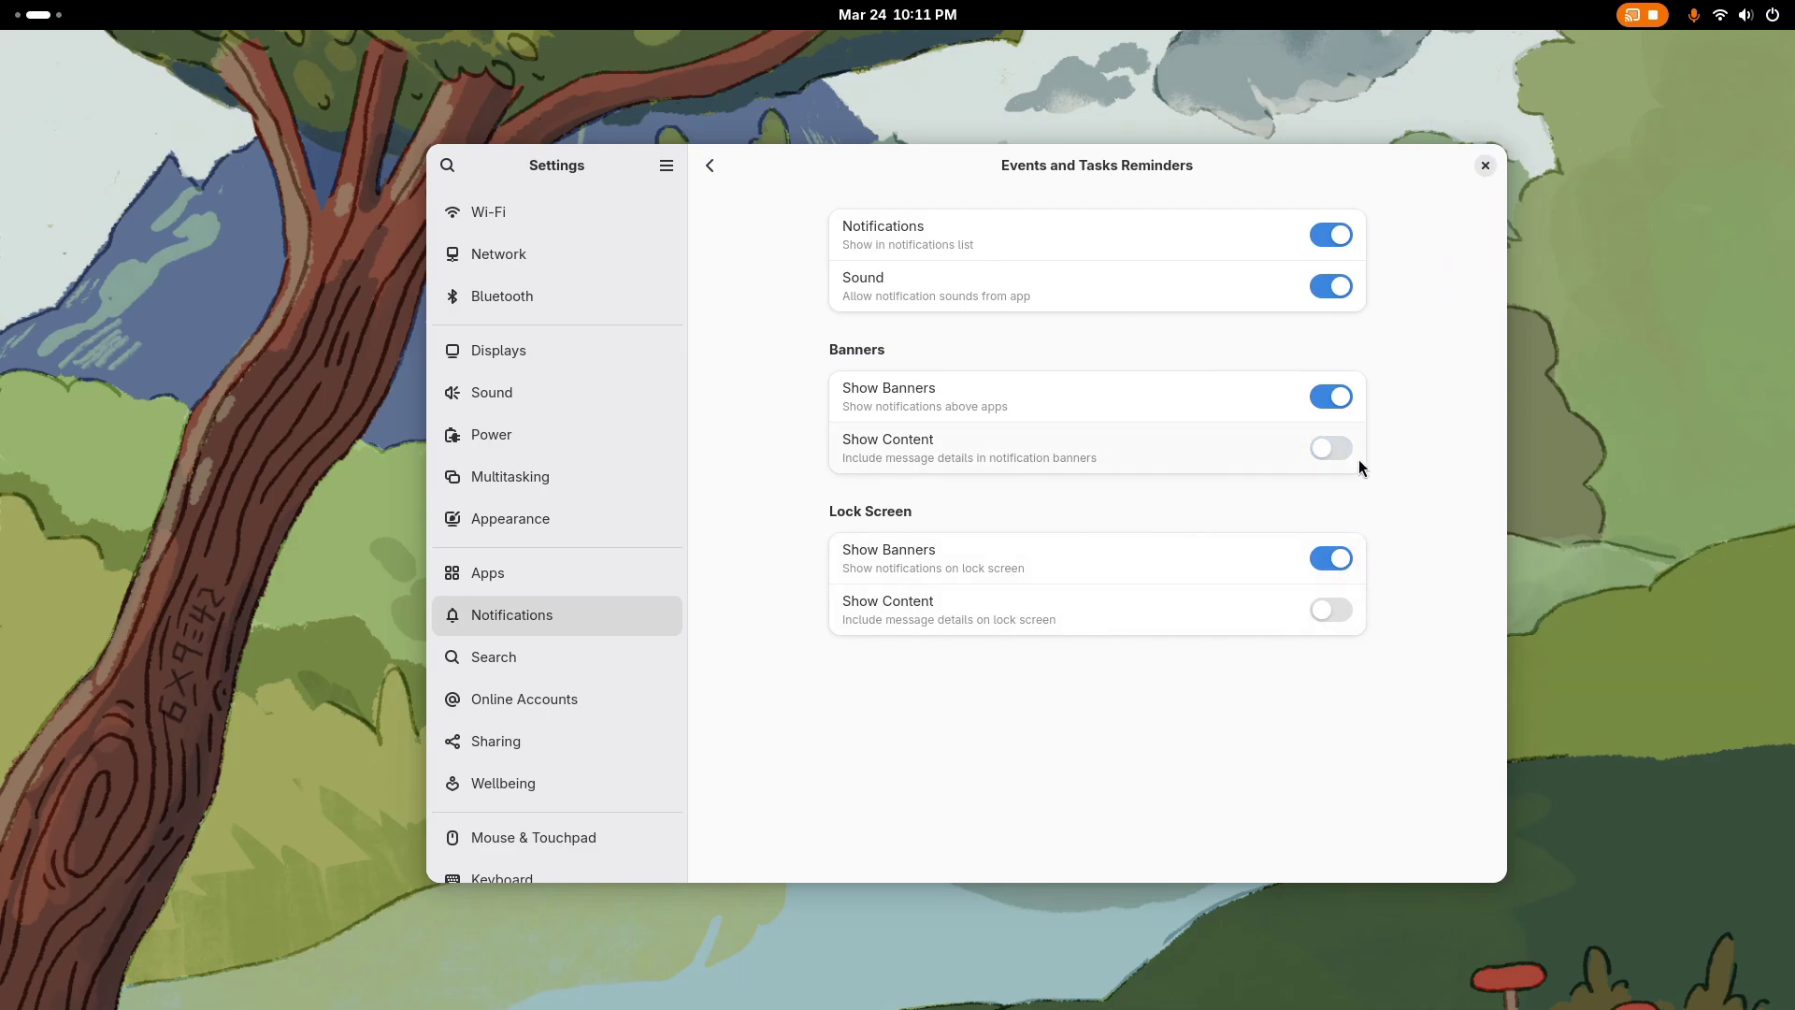
{"action": "left_click", "coordinate": [712, 168]}
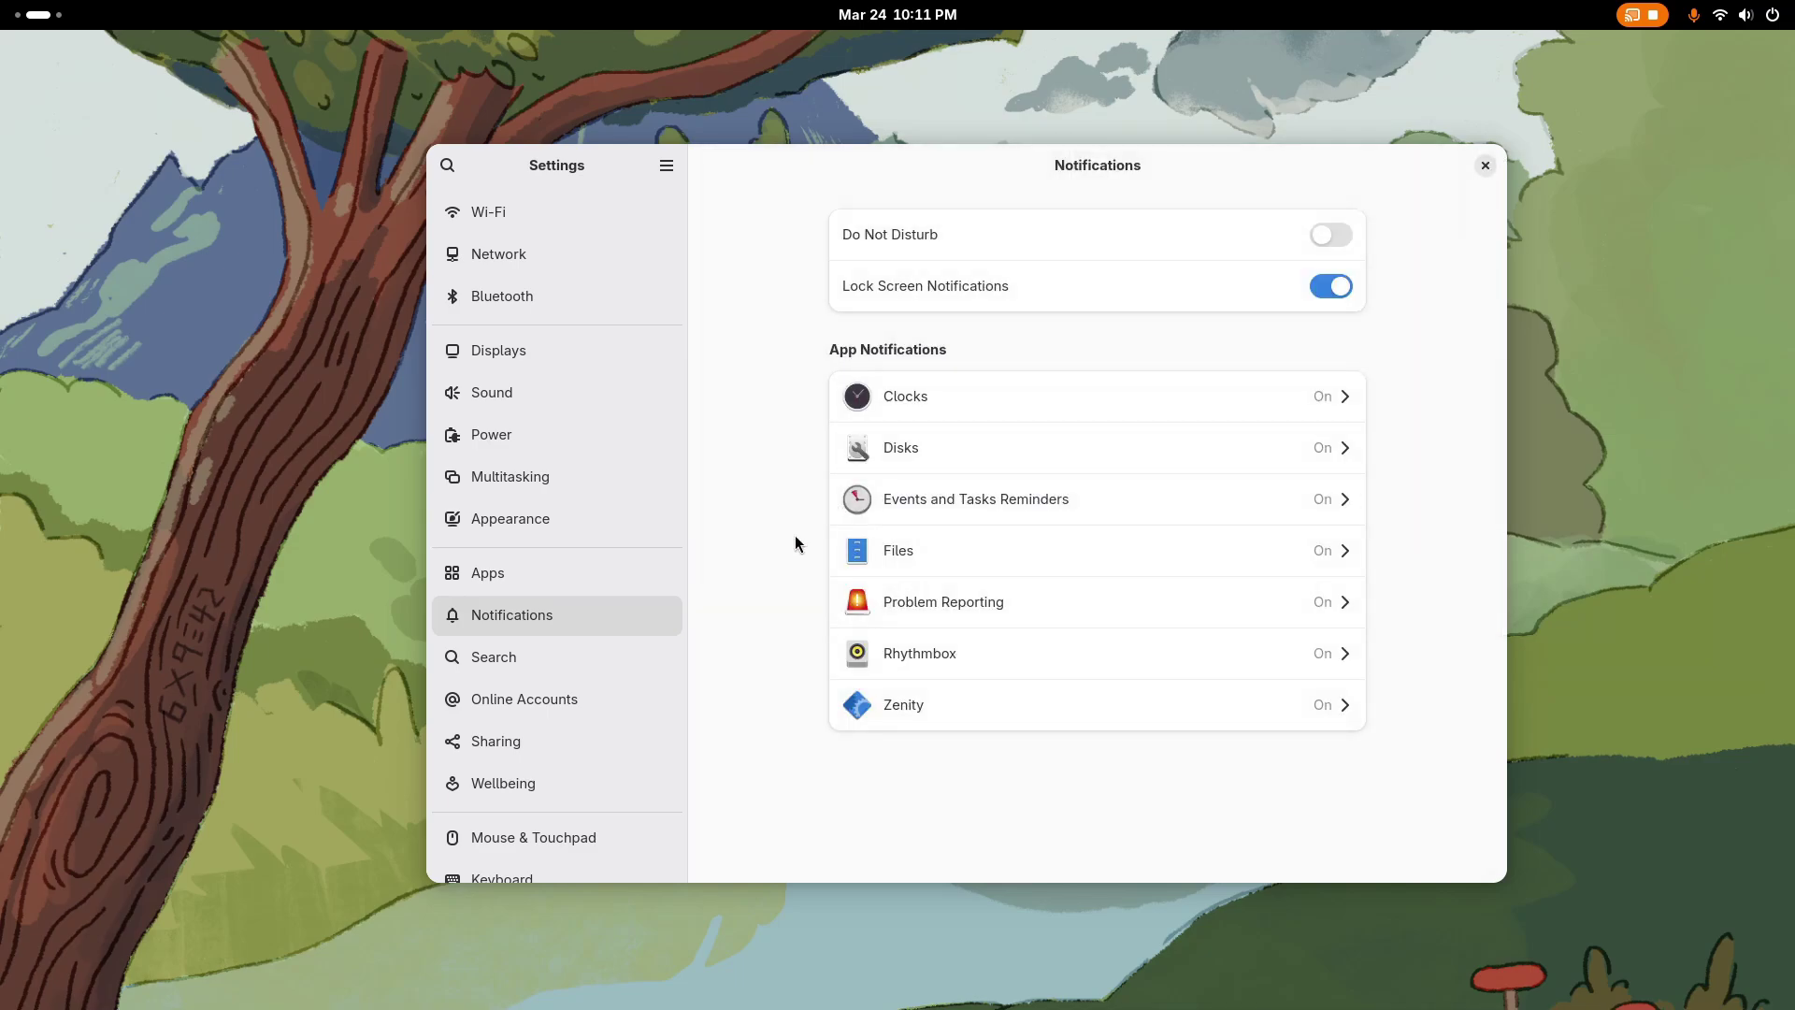
{"action": "left_click", "coordinate": [525, 665]}
Step: Stop Characters from appearing in search results
{"action": "scroll", "coordinate": [1001, 435], "scroll_direction": "down", "scroll_amount": 2}
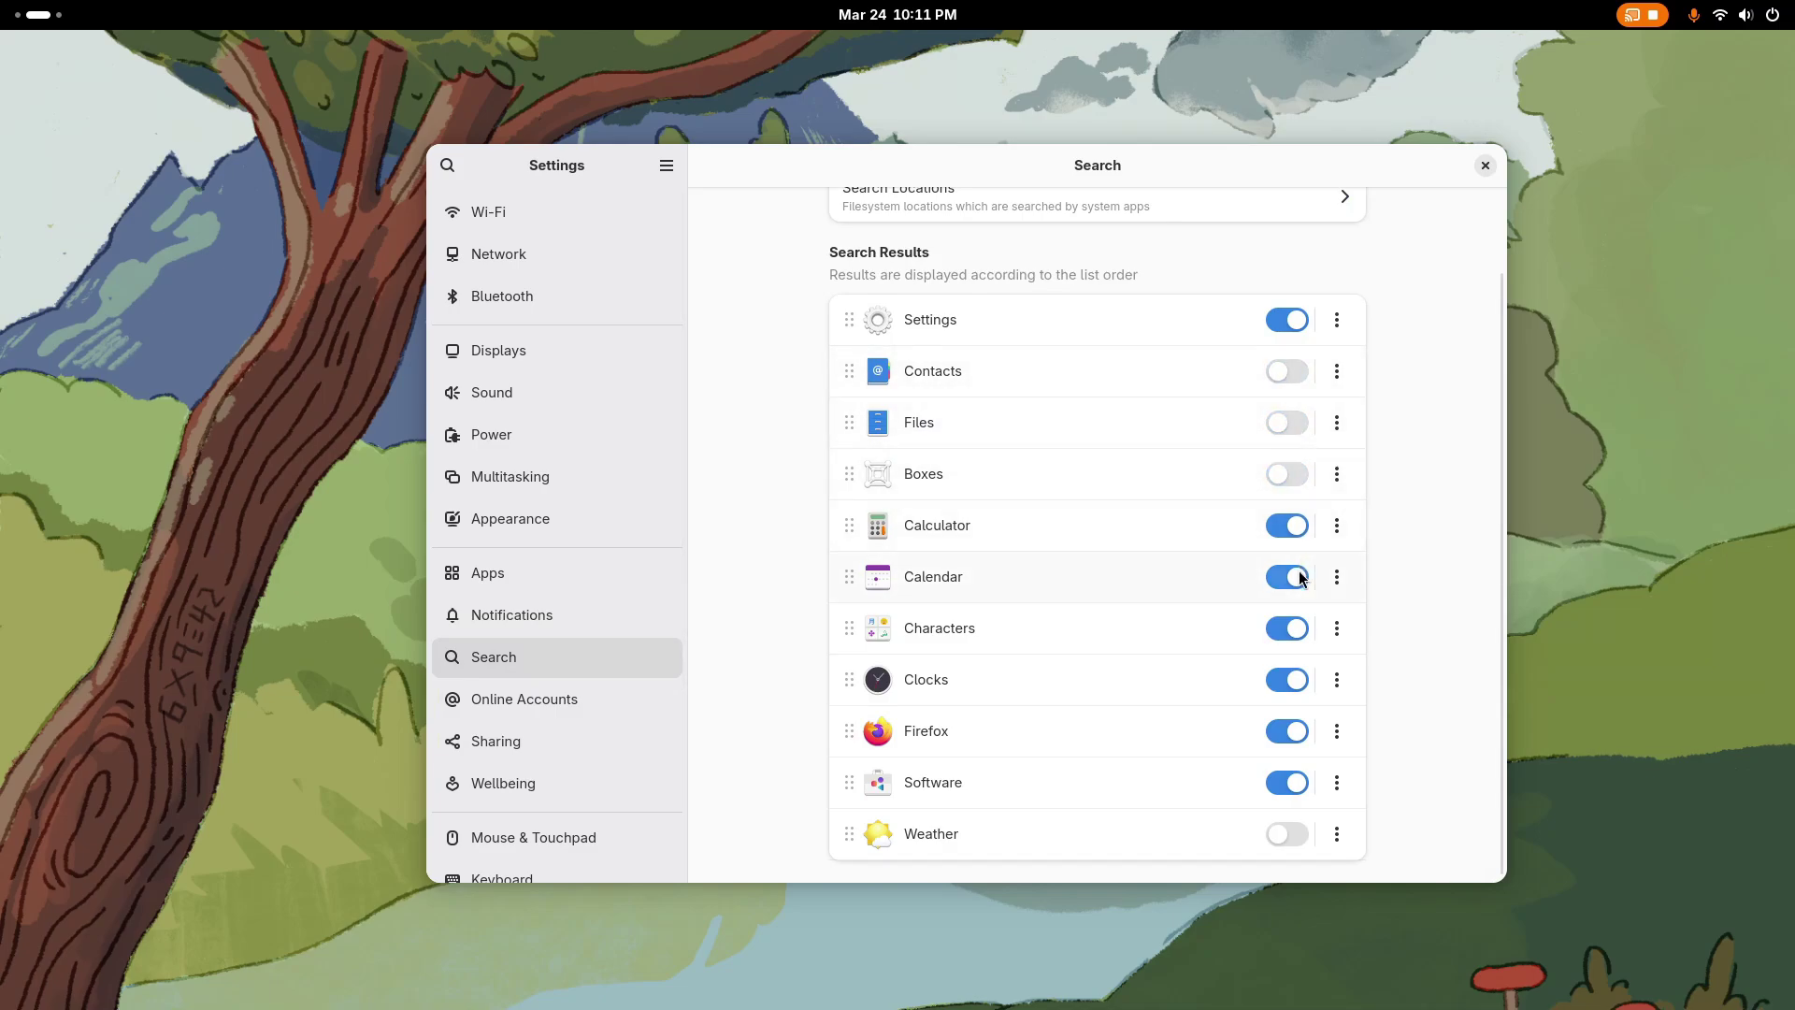
{"action": "left_click", "coordinate": [1300, 630]}
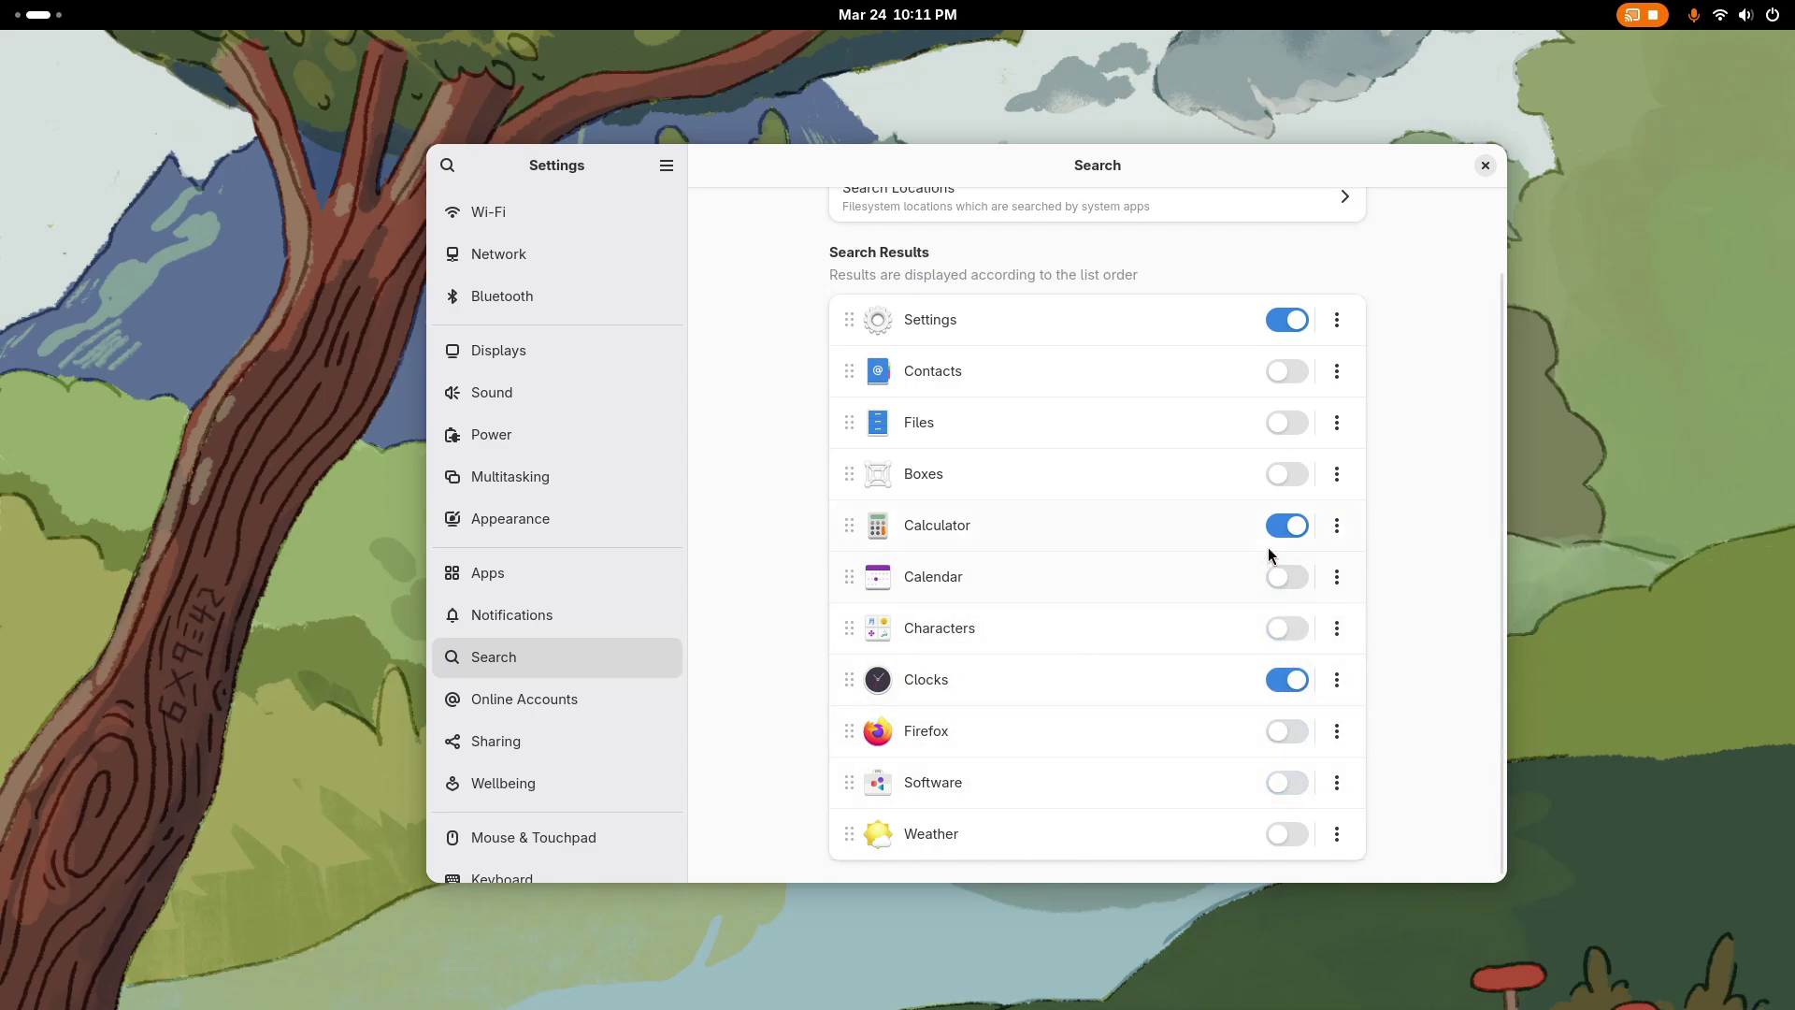
{"action": "scroll", "coordinate": [1272, 552], "scroll_direction": "up", "scroll_amount": 2}
Step: Search 'h' in the Activities overview twice to check which apps still return results
{"action": "key", "text": "super"}
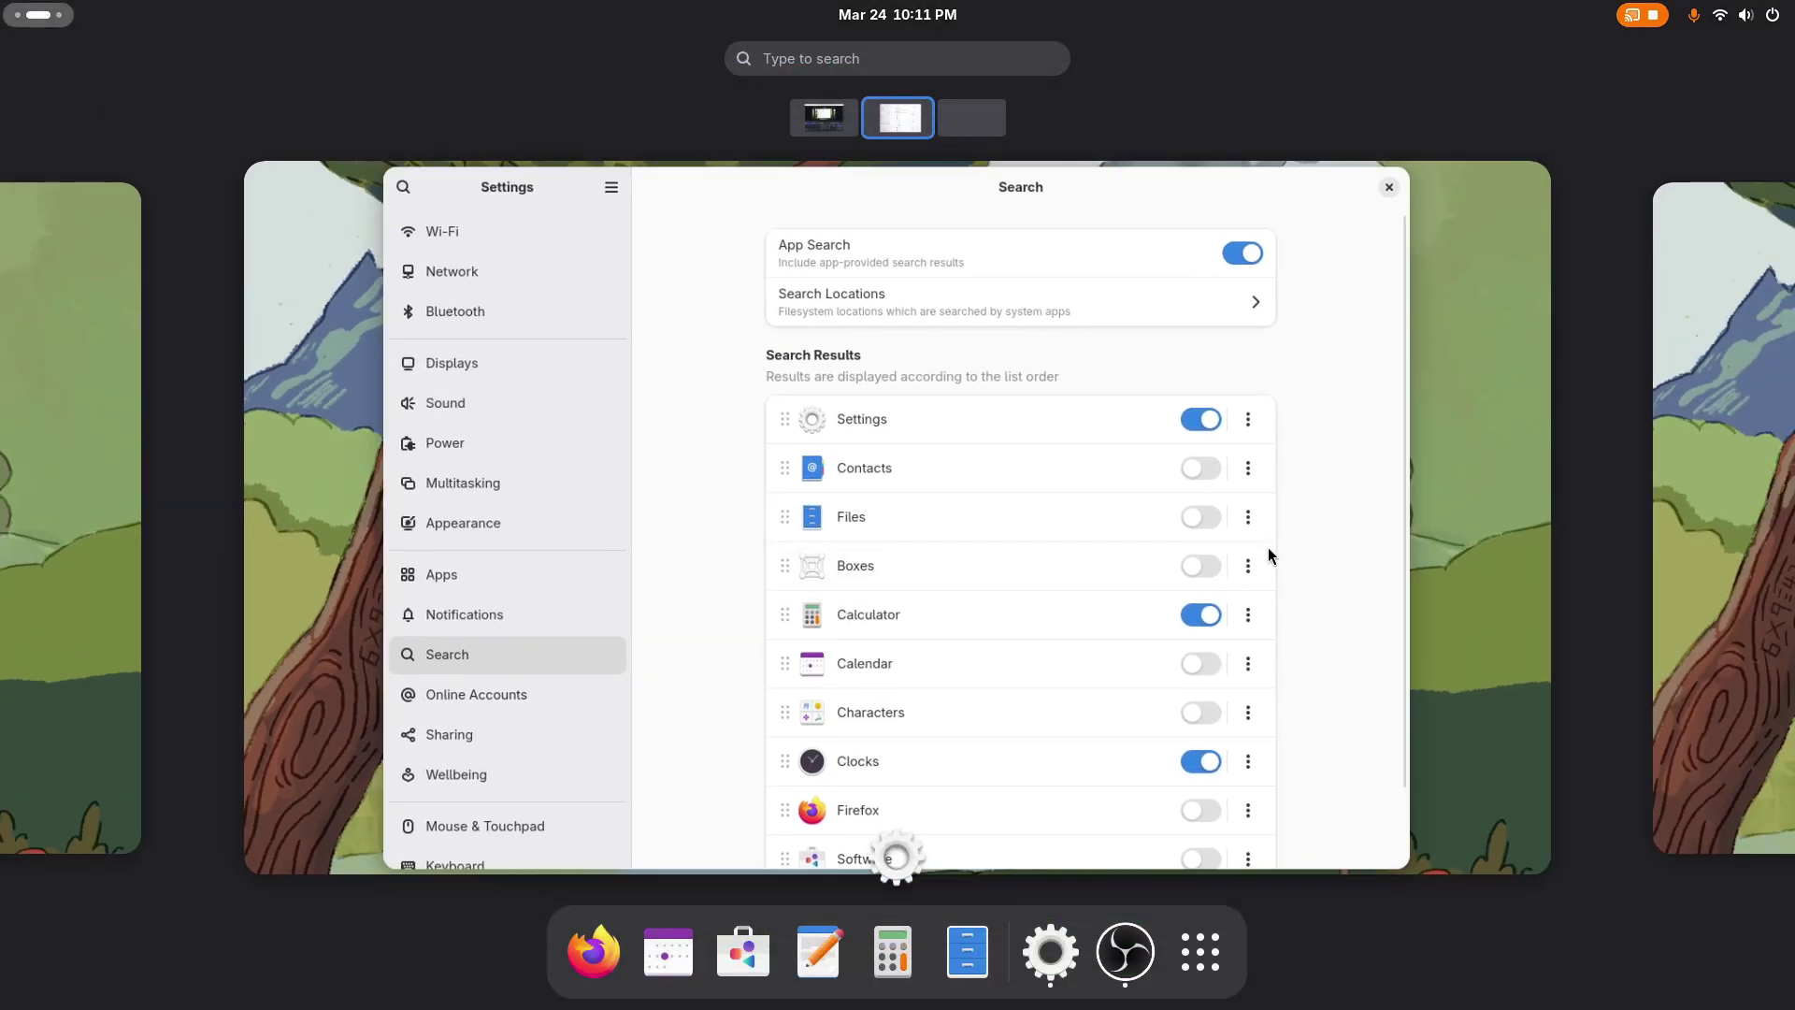
{"action": "type", "text": "h"}
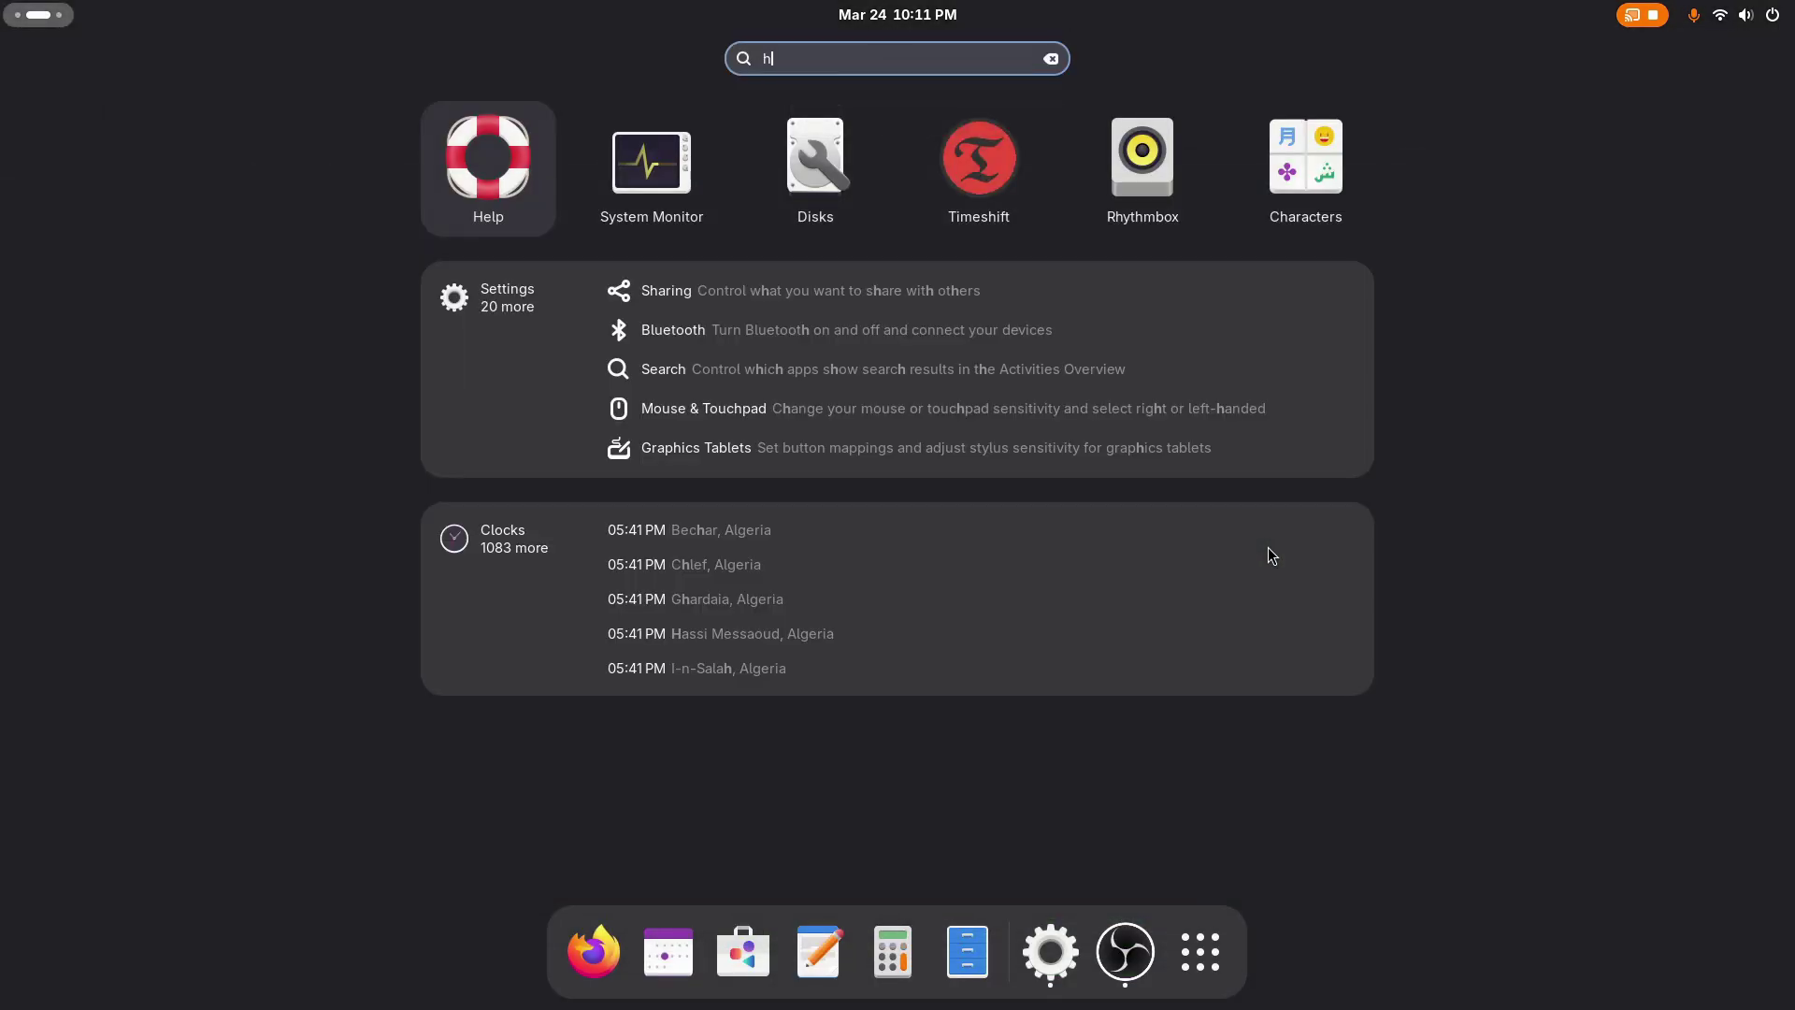
{"action": "left_click", "coordinate": [974, 478]}
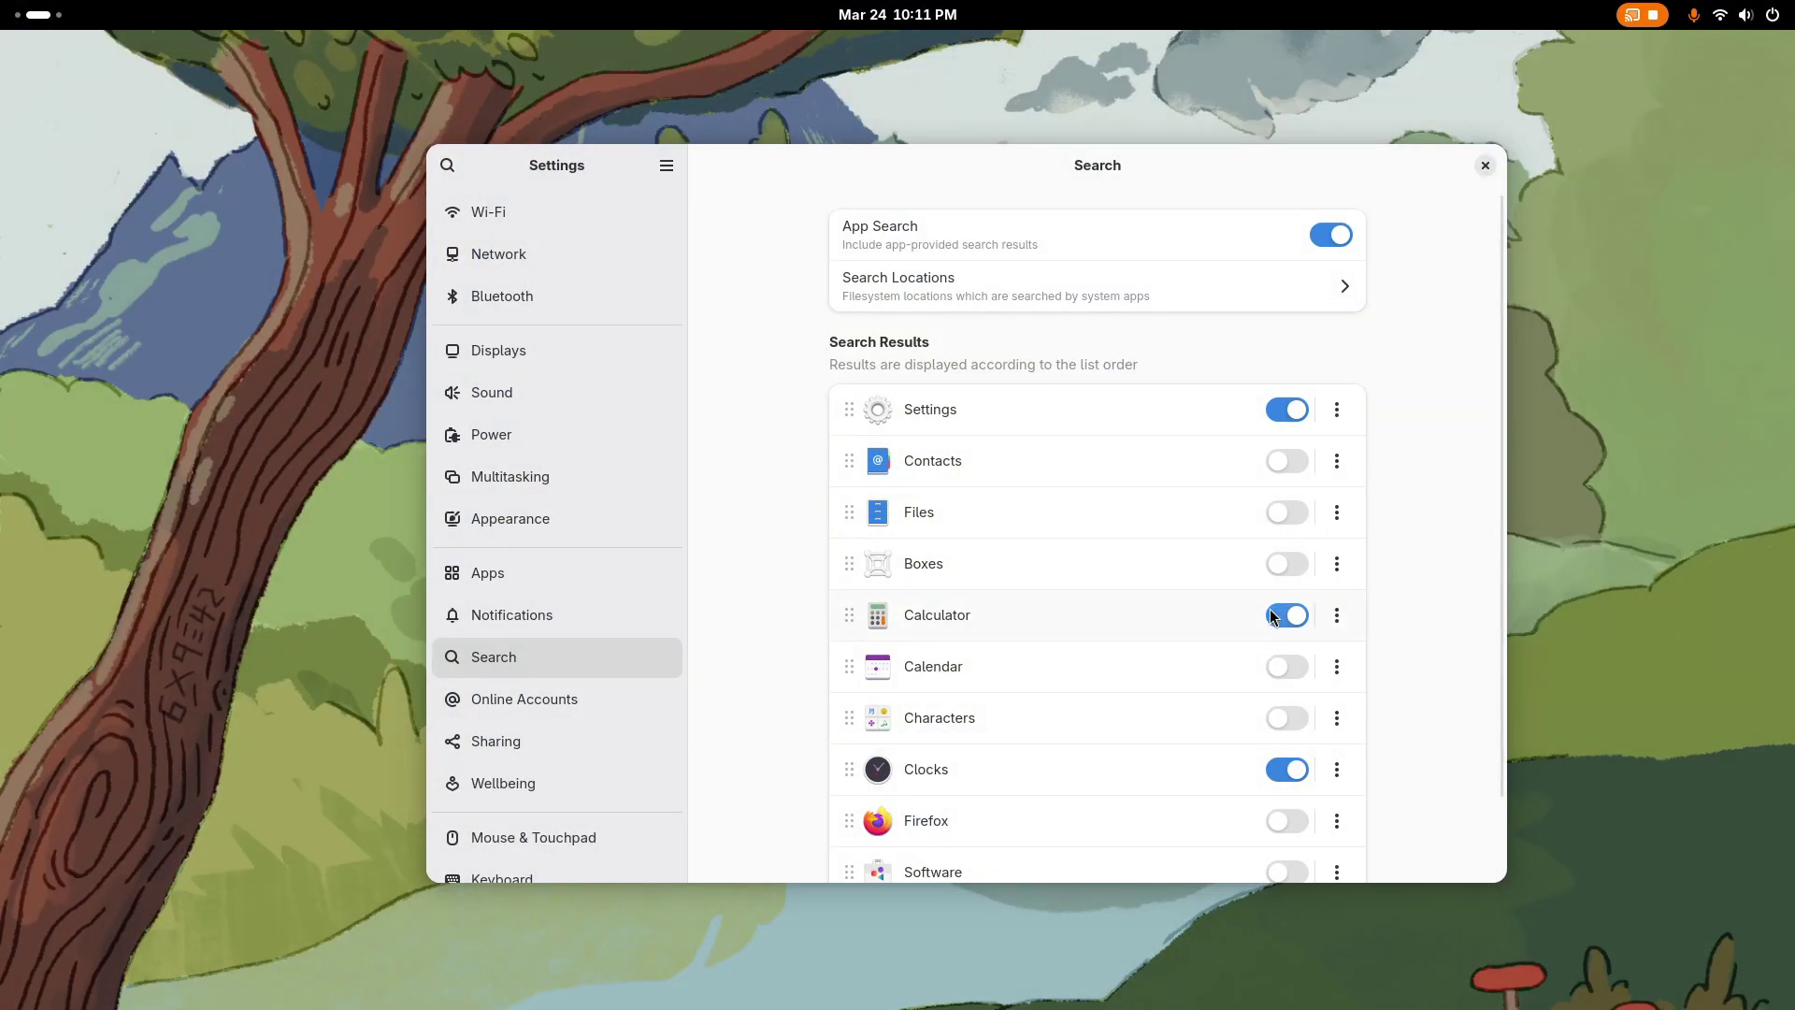
{"action": "key", "text": "super"}
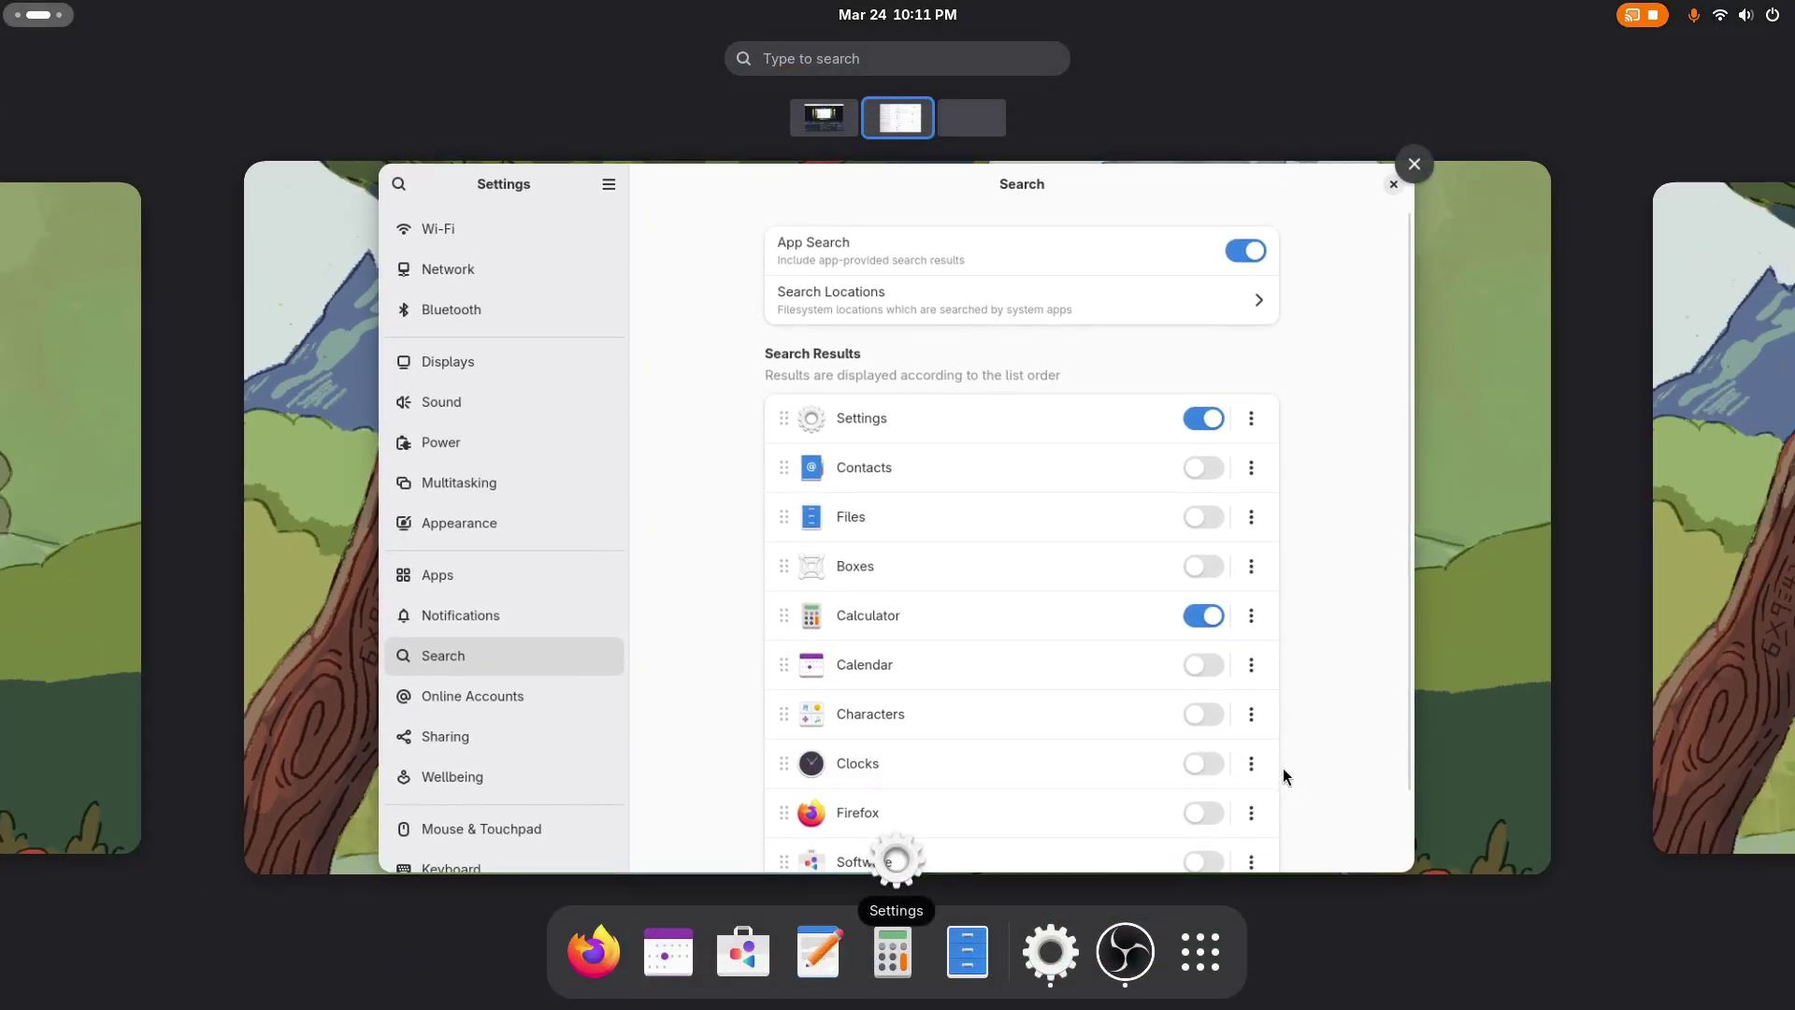
{"action": "type", "text": "h"}
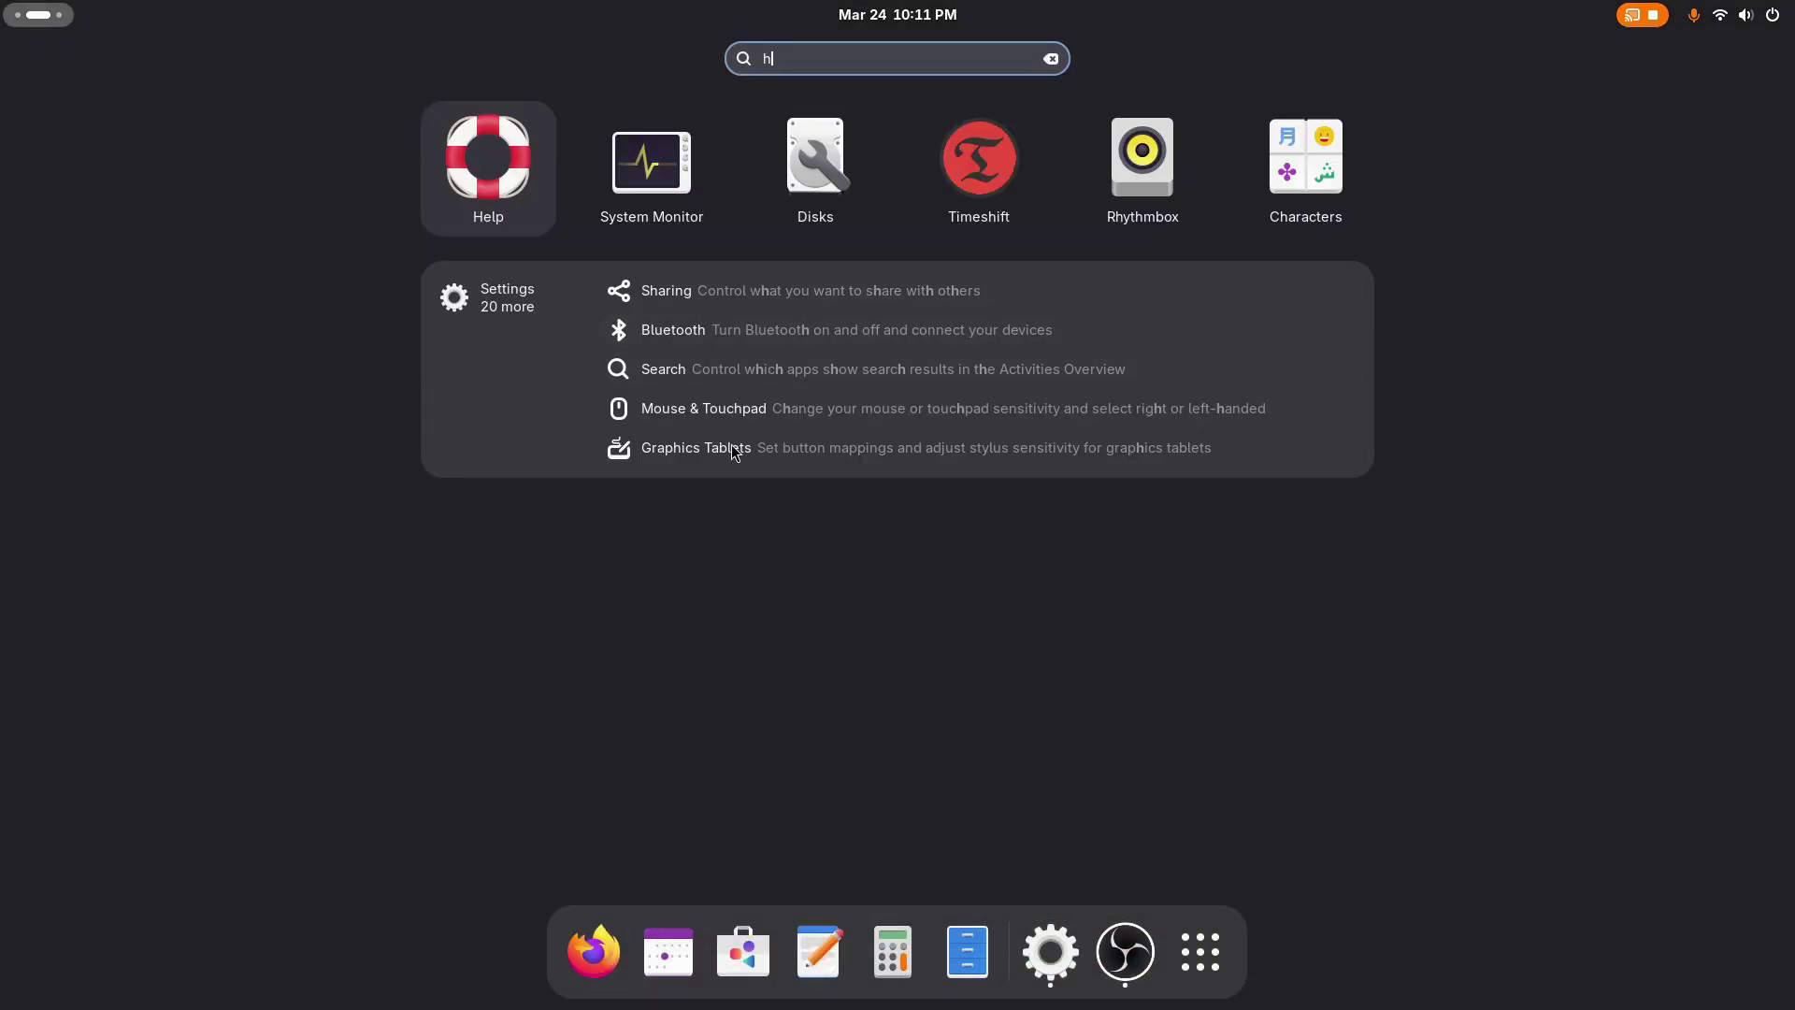
{"action": "left_click", "coordinate": [753, 486]}
{"action": "scroll", "coordinate": [1075, 625], "scroll_direction": "down", "scroll_amount": 2}
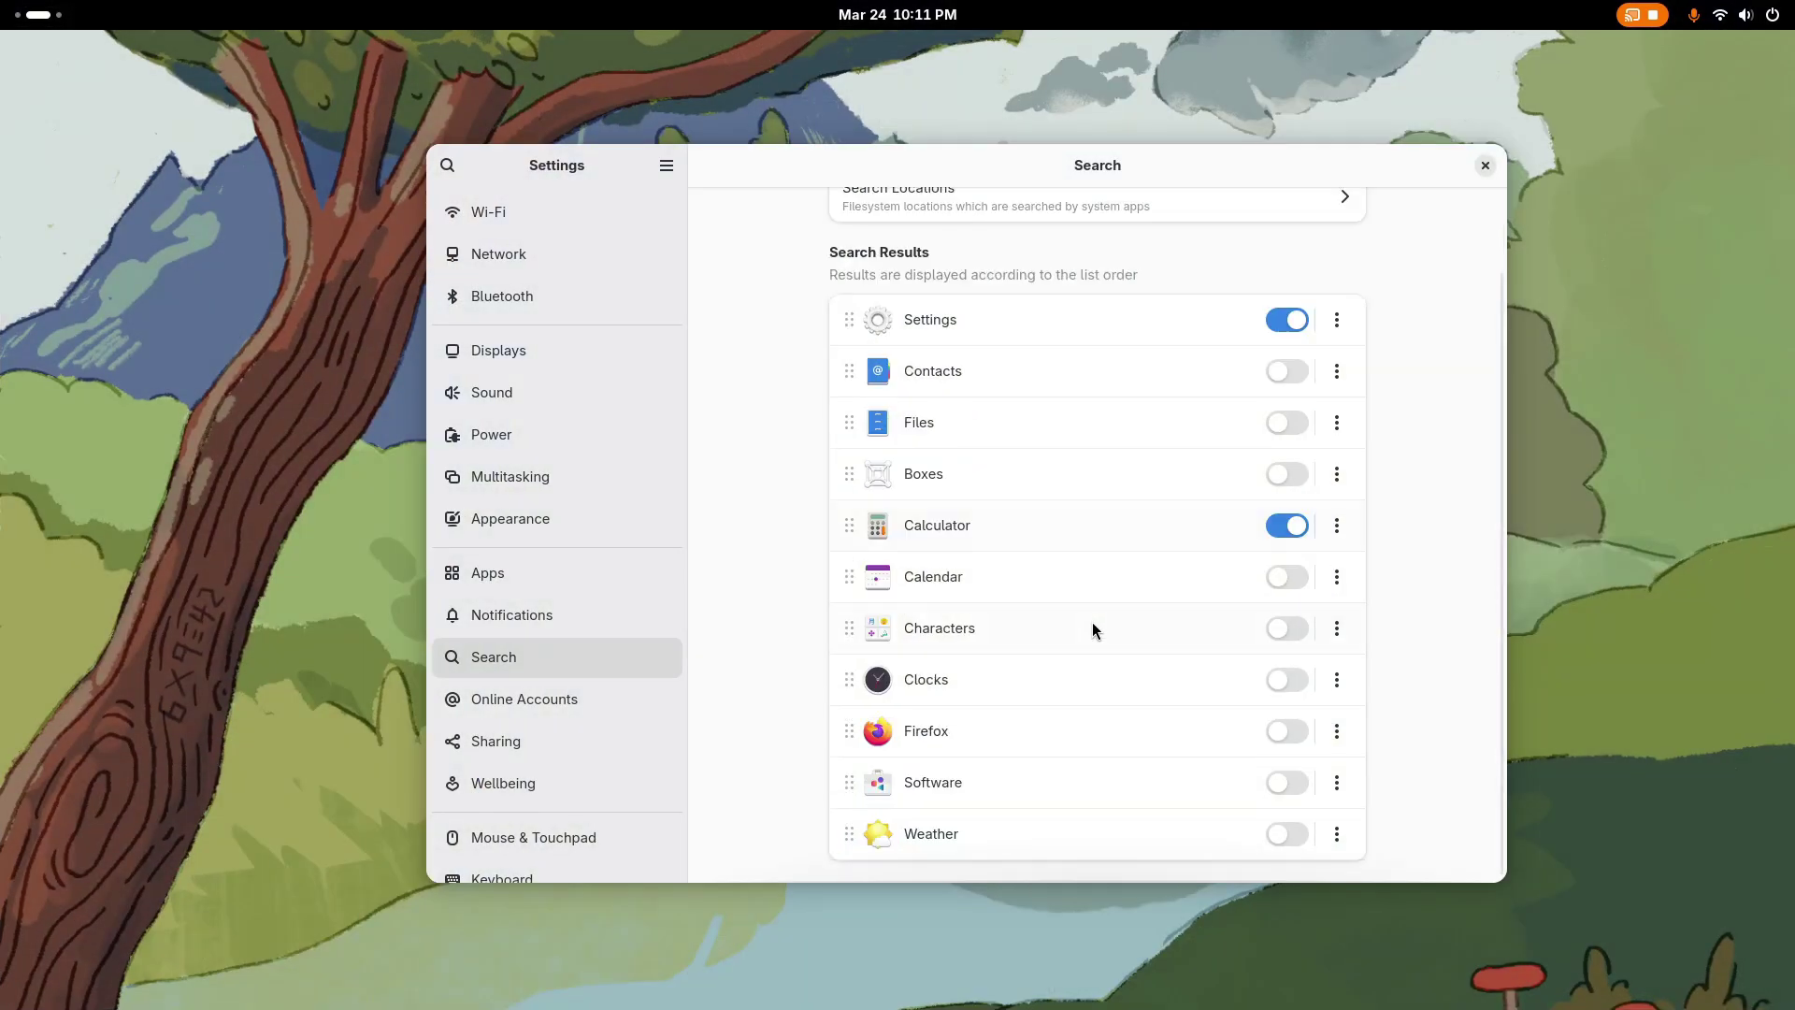
Step: In Online Accounts, preview and close the WebDAV and Google account forms
{"action": "left_click", "coordinate": [554, 701]}
{"action": "left_click", "coordinate": [991, 317]}
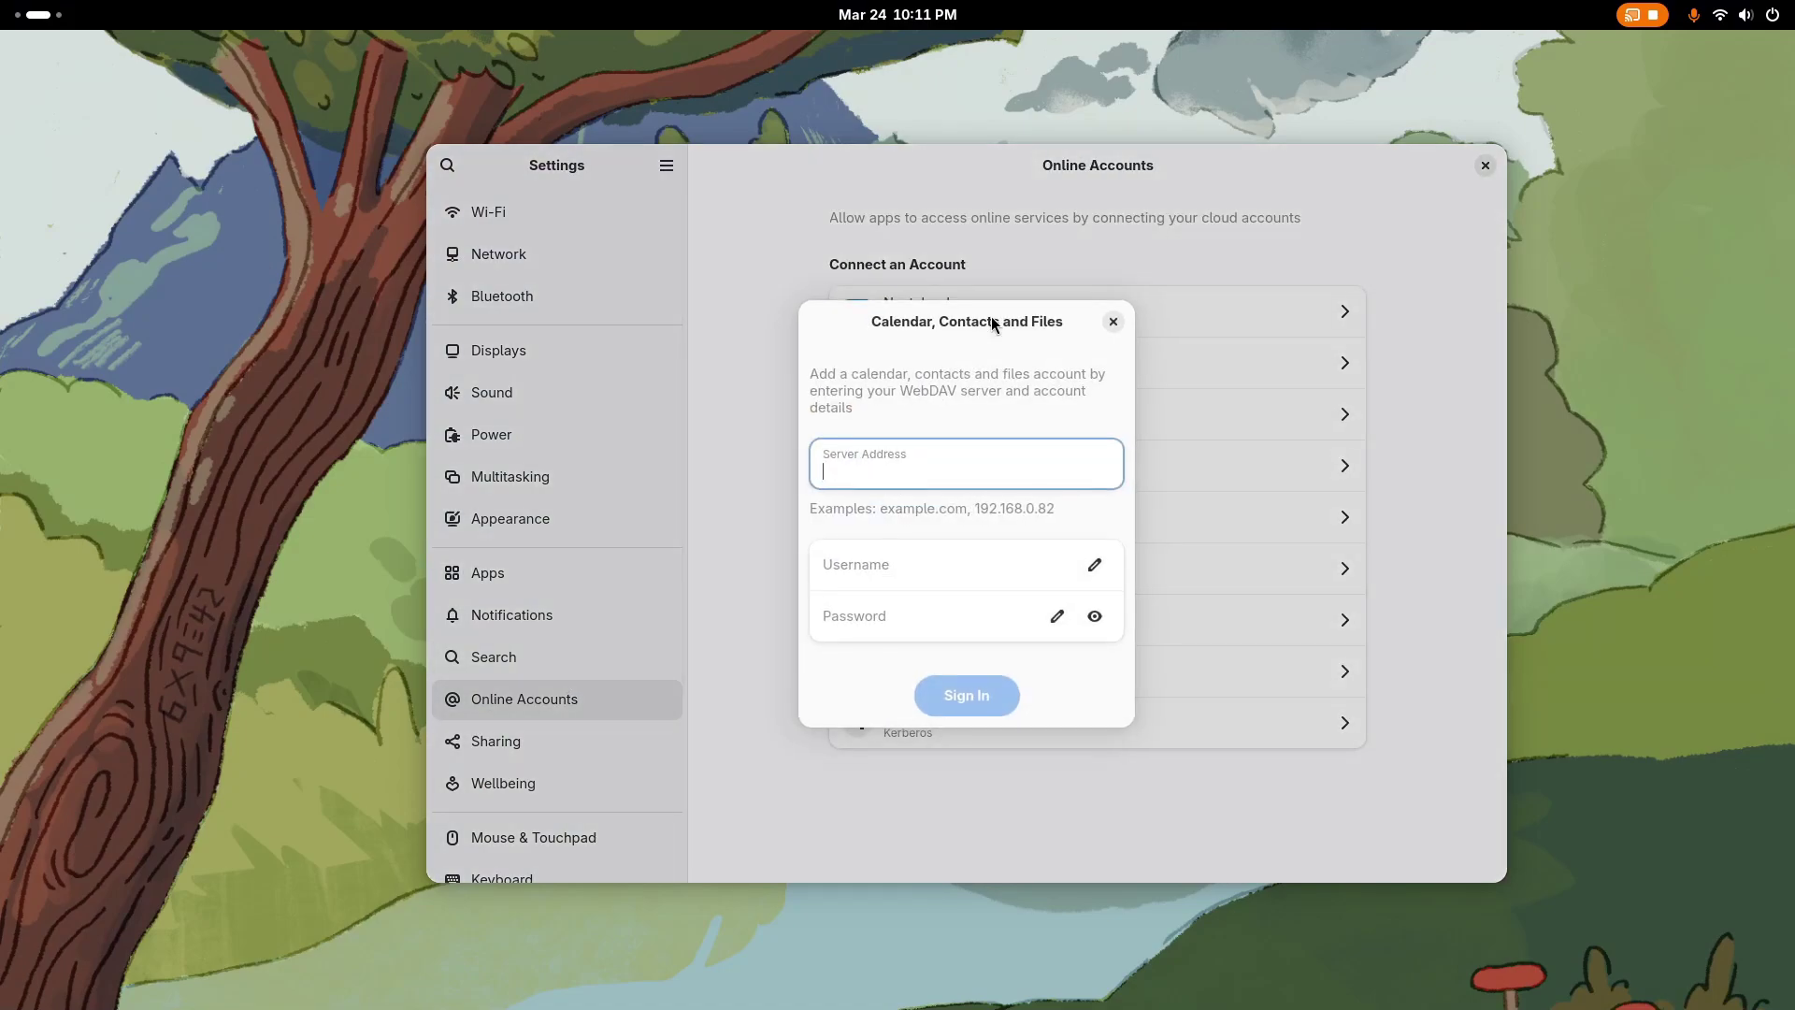
{"action": "key", "text": "Tab"}
{"action": "key", "text": "Tab"}
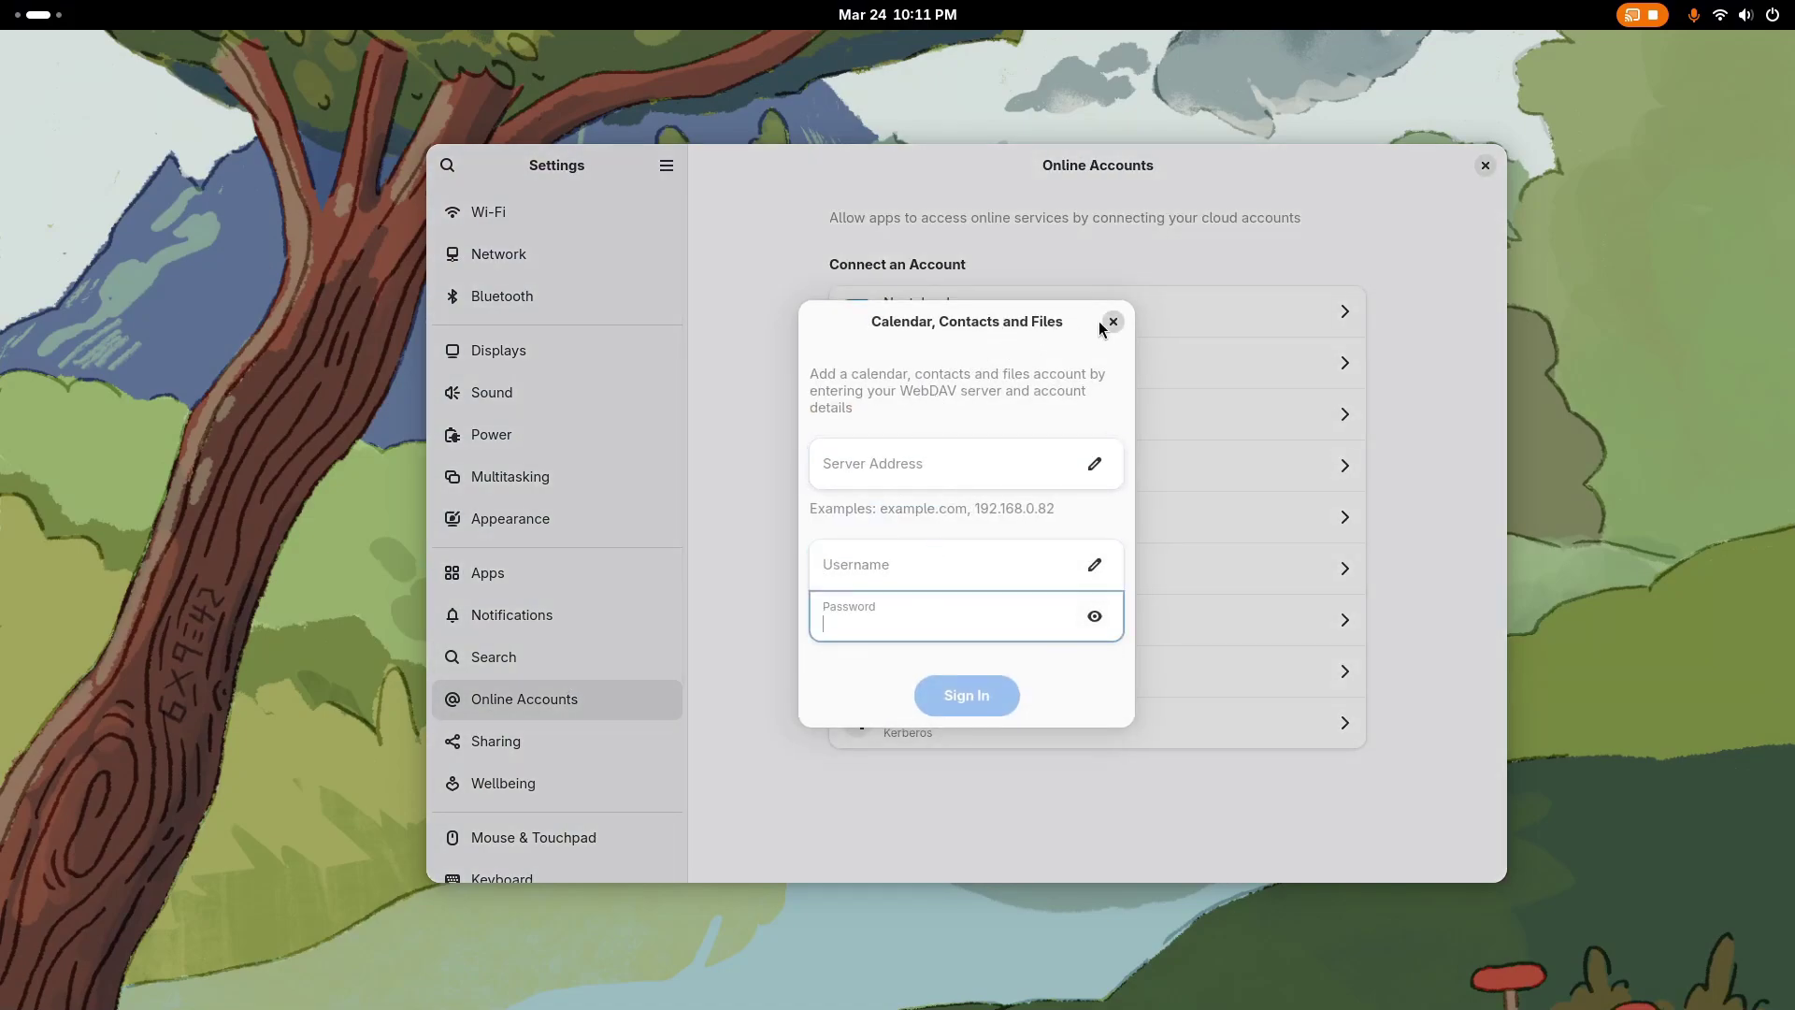
{"action": "left_click", "coordinate": [1100, 322]}
{"action": "left_click", "coordinate": [952, 367]}
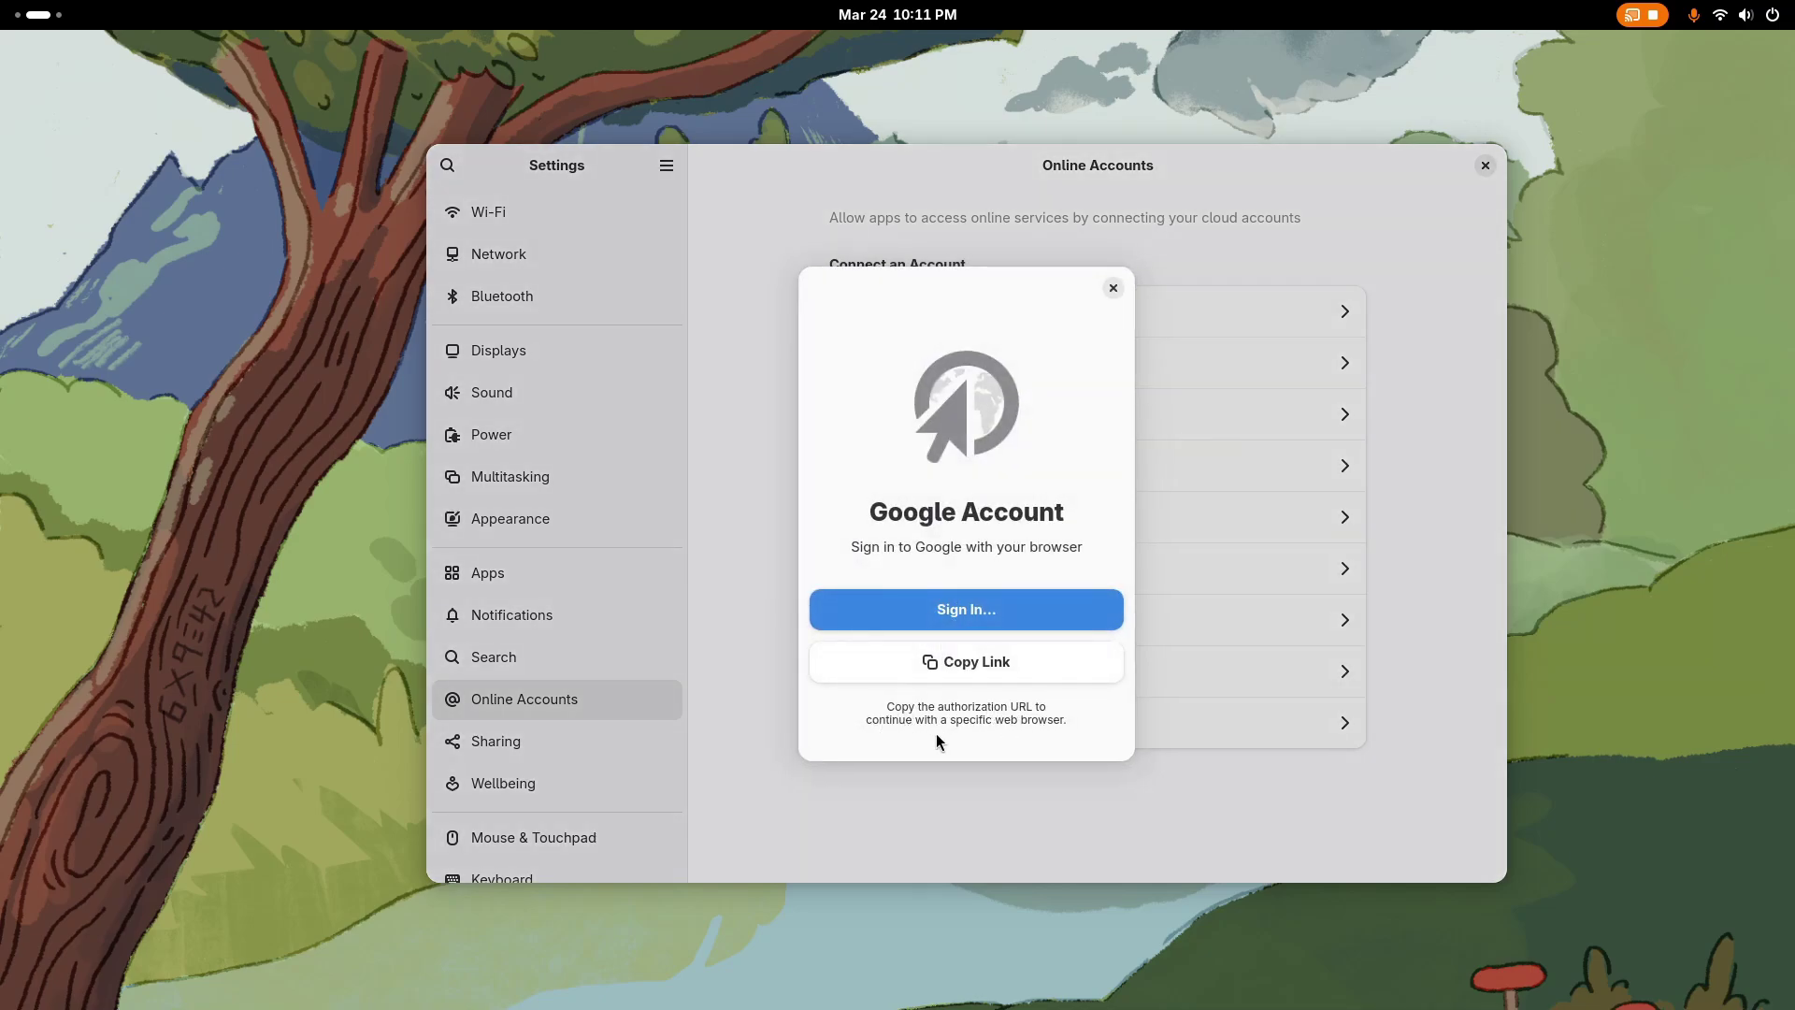
{"action": "left_click", "coordinate": [1111, 289]}
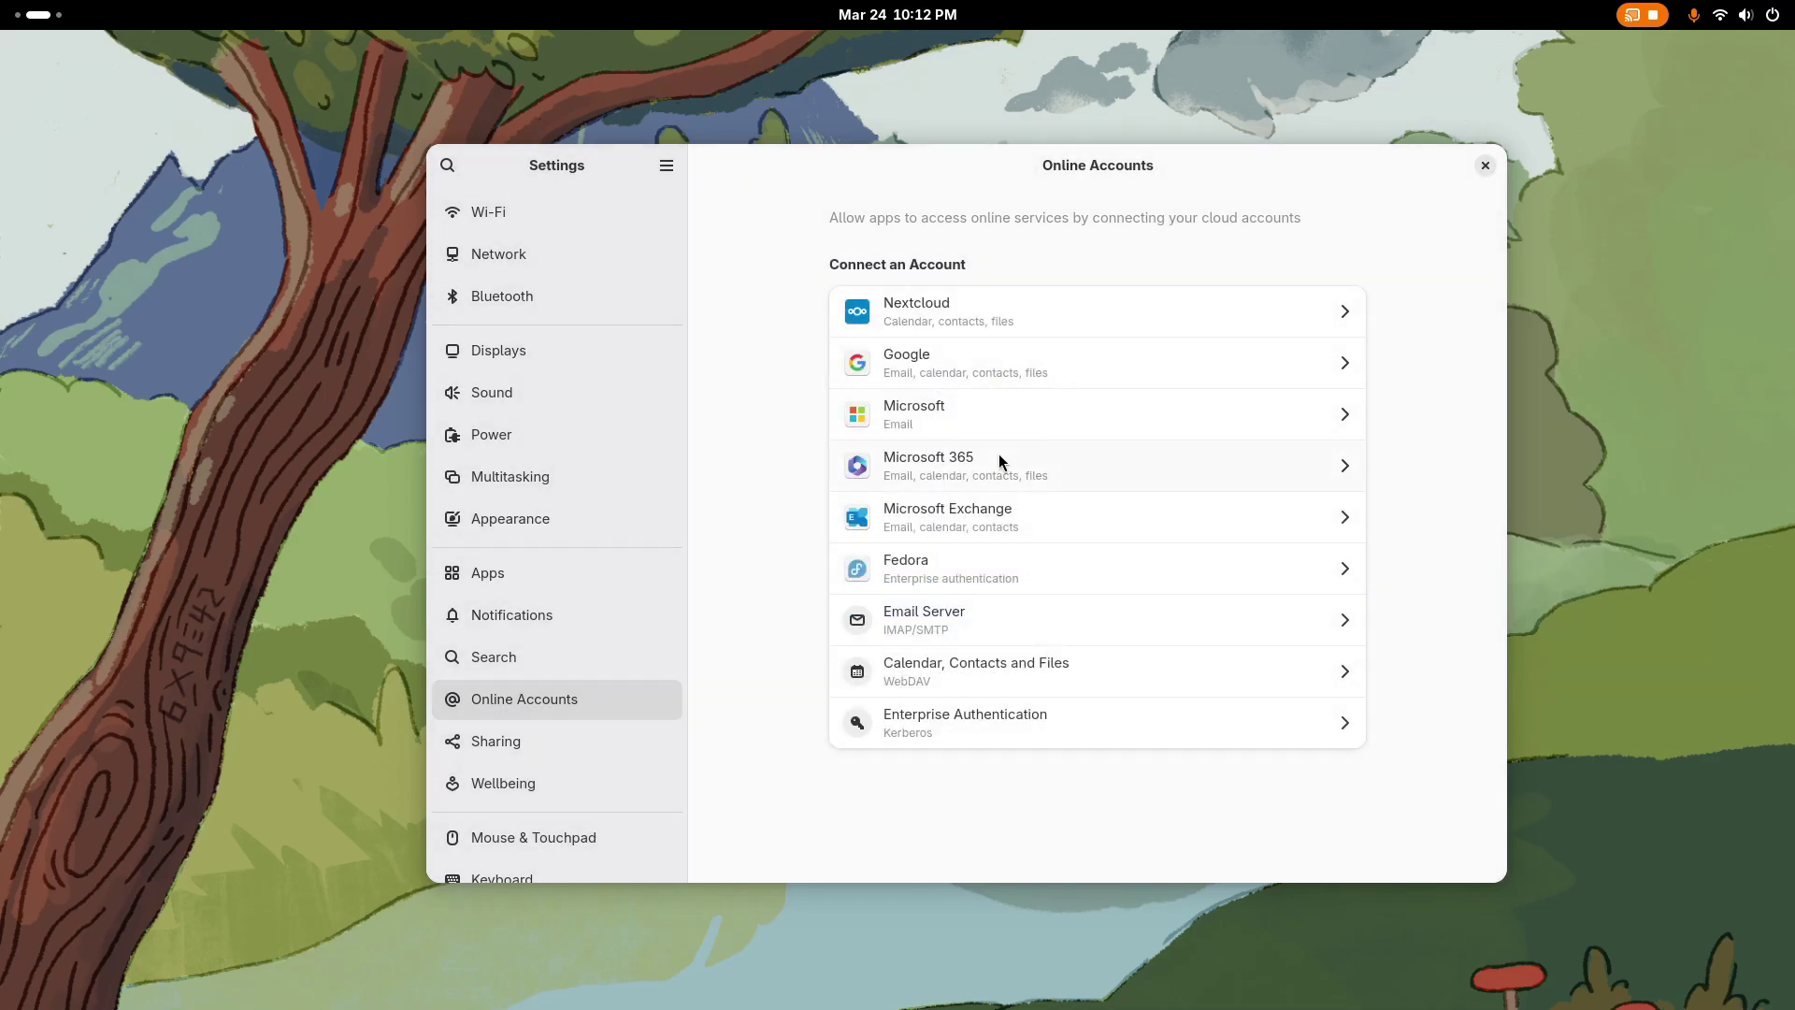
Step: Preview and close the Microsoft 365 and Exchange forms, then start an Email Server account
{"action": "left_click", "coordinate": [998, 455]}
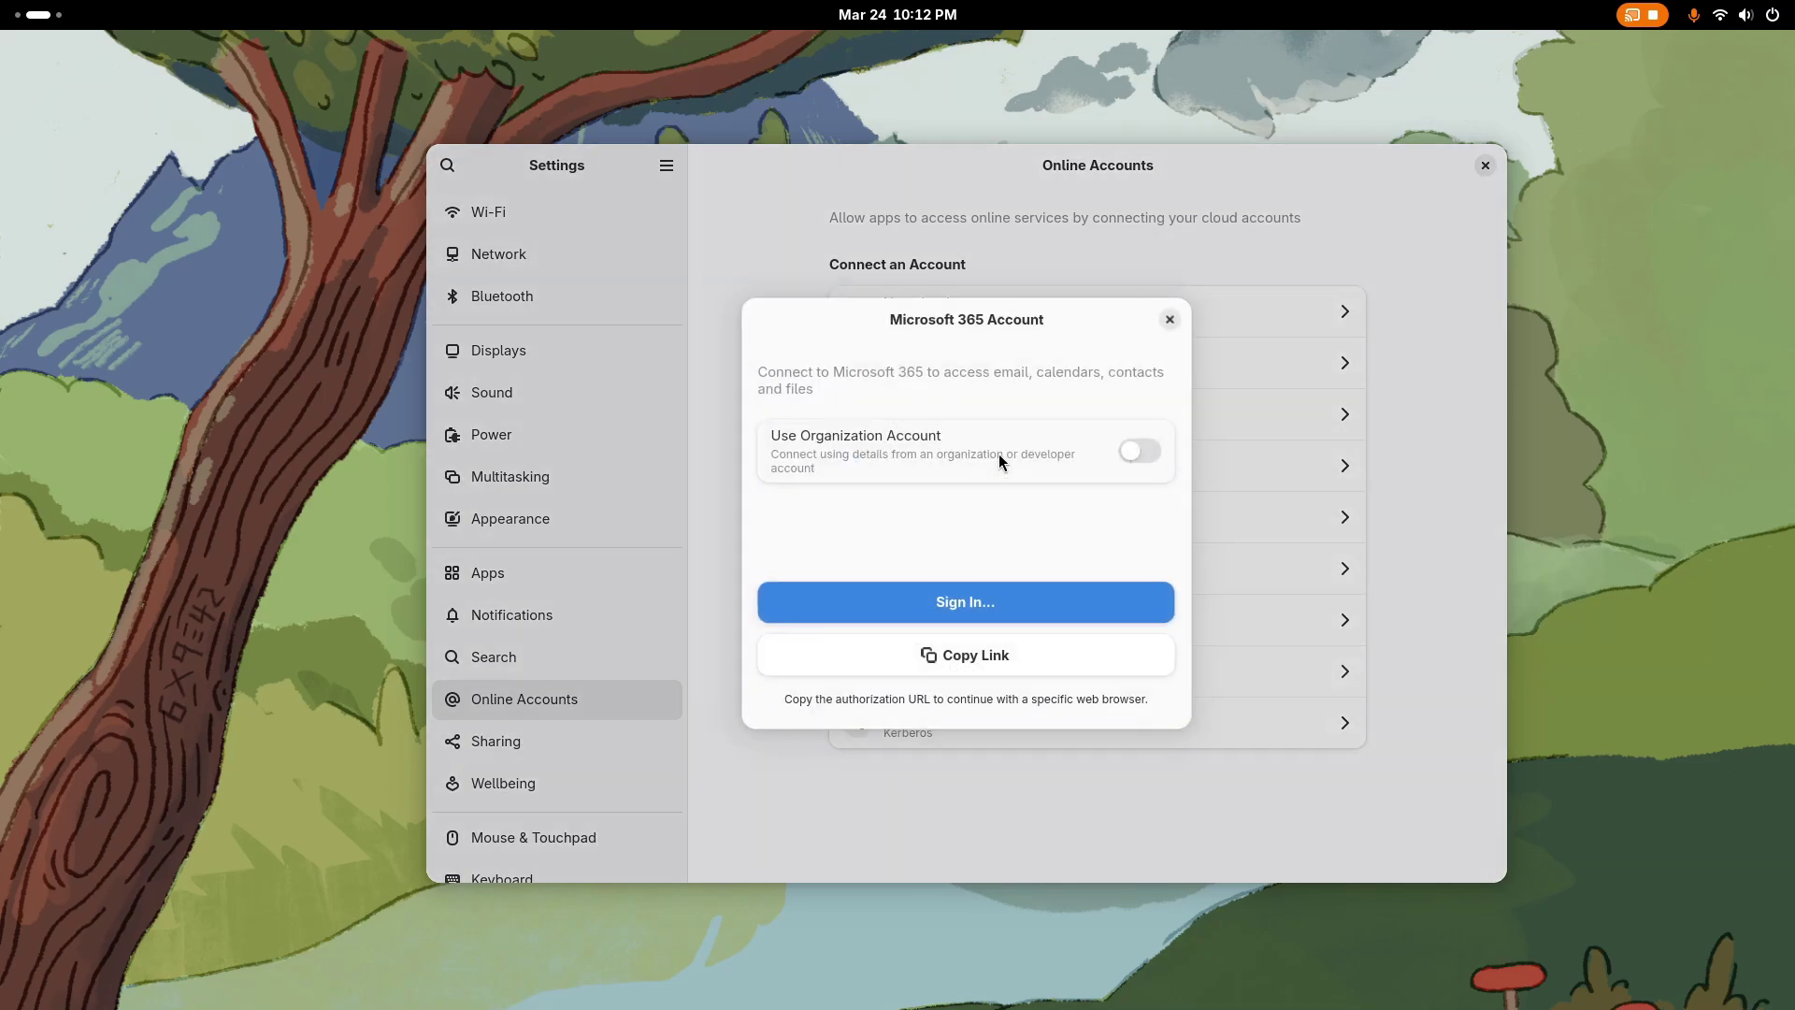
{"action": "left_click", "coordinate": [1174, 323]}
{"action": "left_click", "coordinate": [1018, 525]}
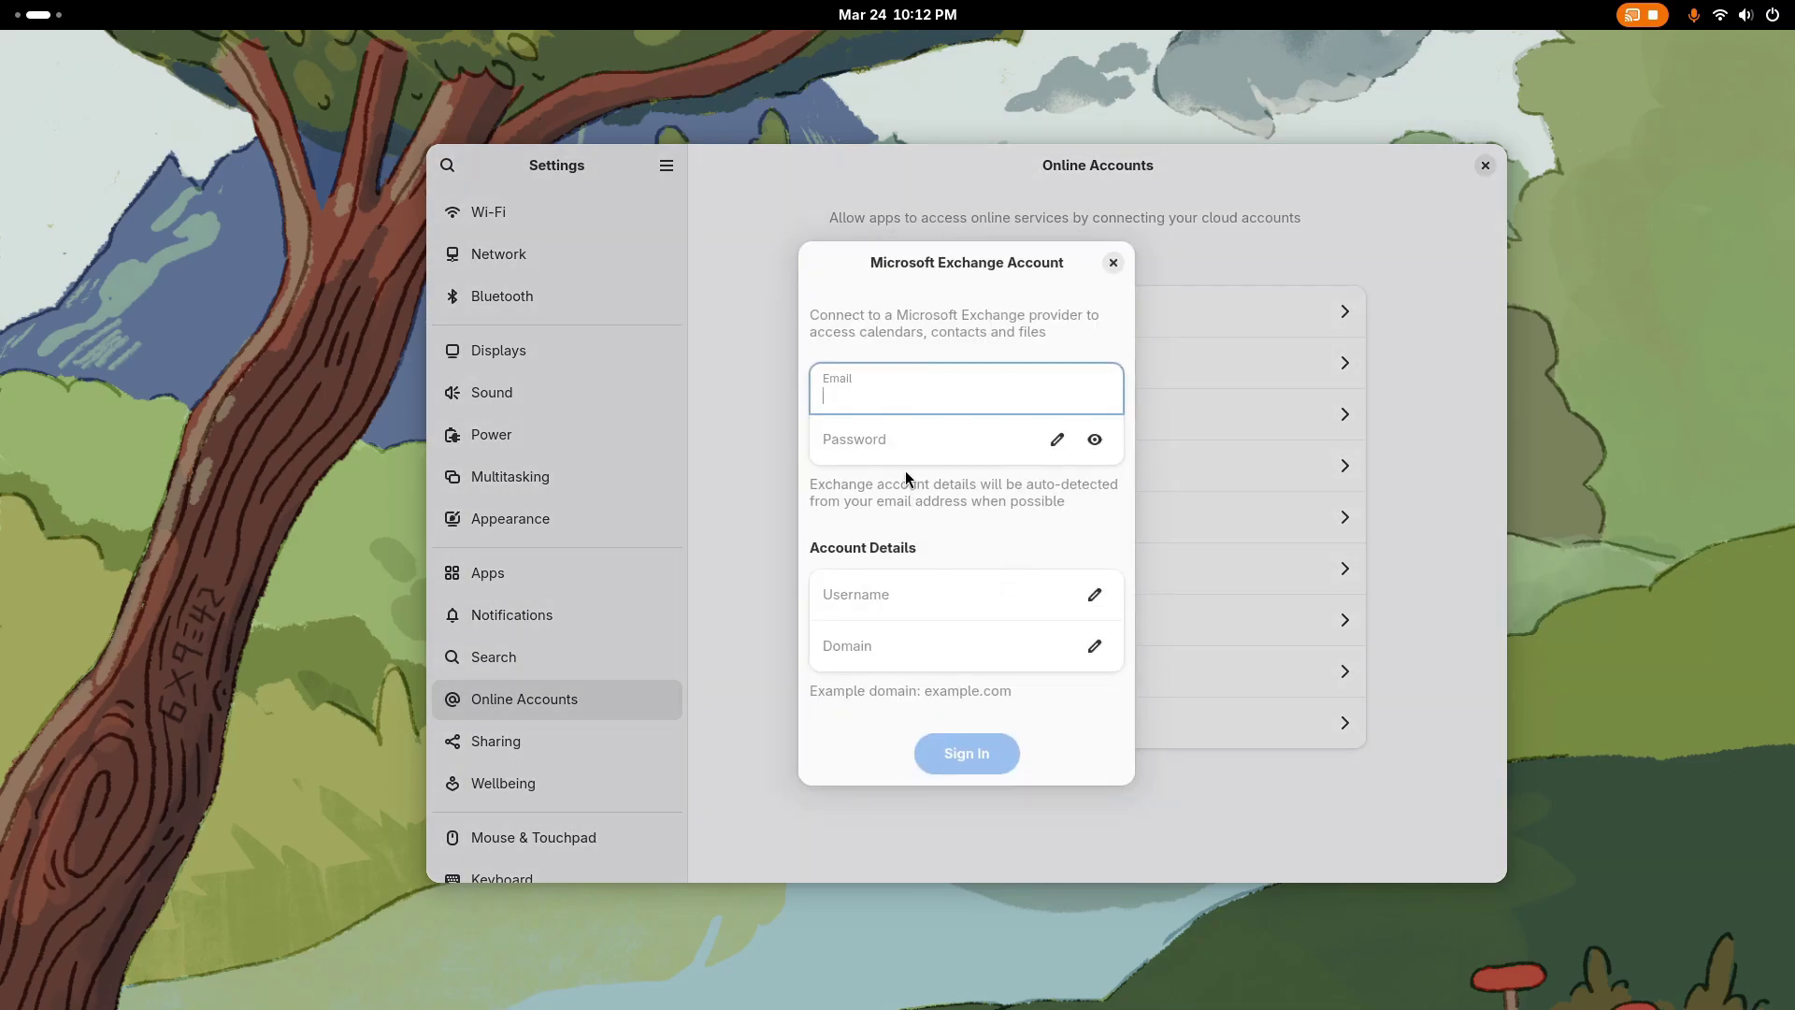
{"action": "key", "text": "Tab"}
{"action": "key", "text": "Tab"}
{"action": "key", "text": "Tab"}
{"action": "left_click", "coordinate": [1112, 263]}
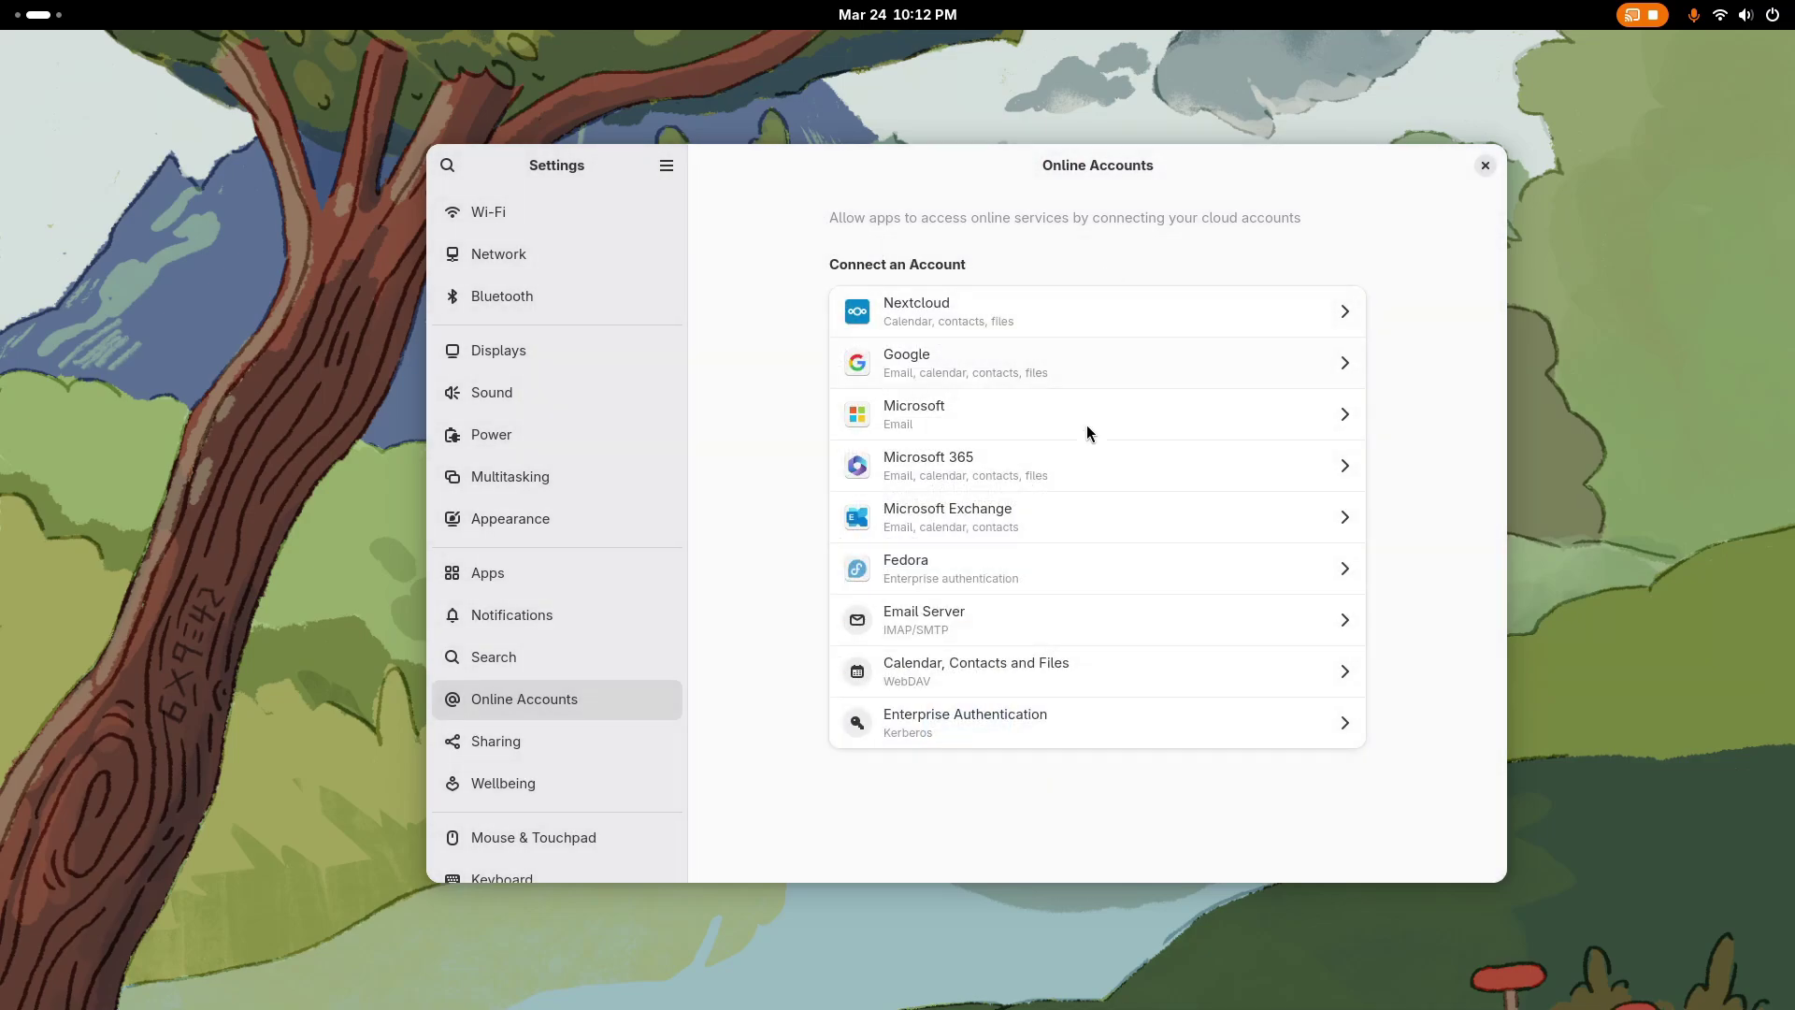
{"action": "left_click", "coordinate": [982, 623]}
{"action": "key", "text": "Tab"}
{"action": "key", "text": "Tab"}
Step: Close the Email form and inspect File Sharing and Media Sharing options, leaving both off
{"action": "left_click", "coordinate": [1169, 254]}
{"action": "left_click", "coordinate": [679, 739]}
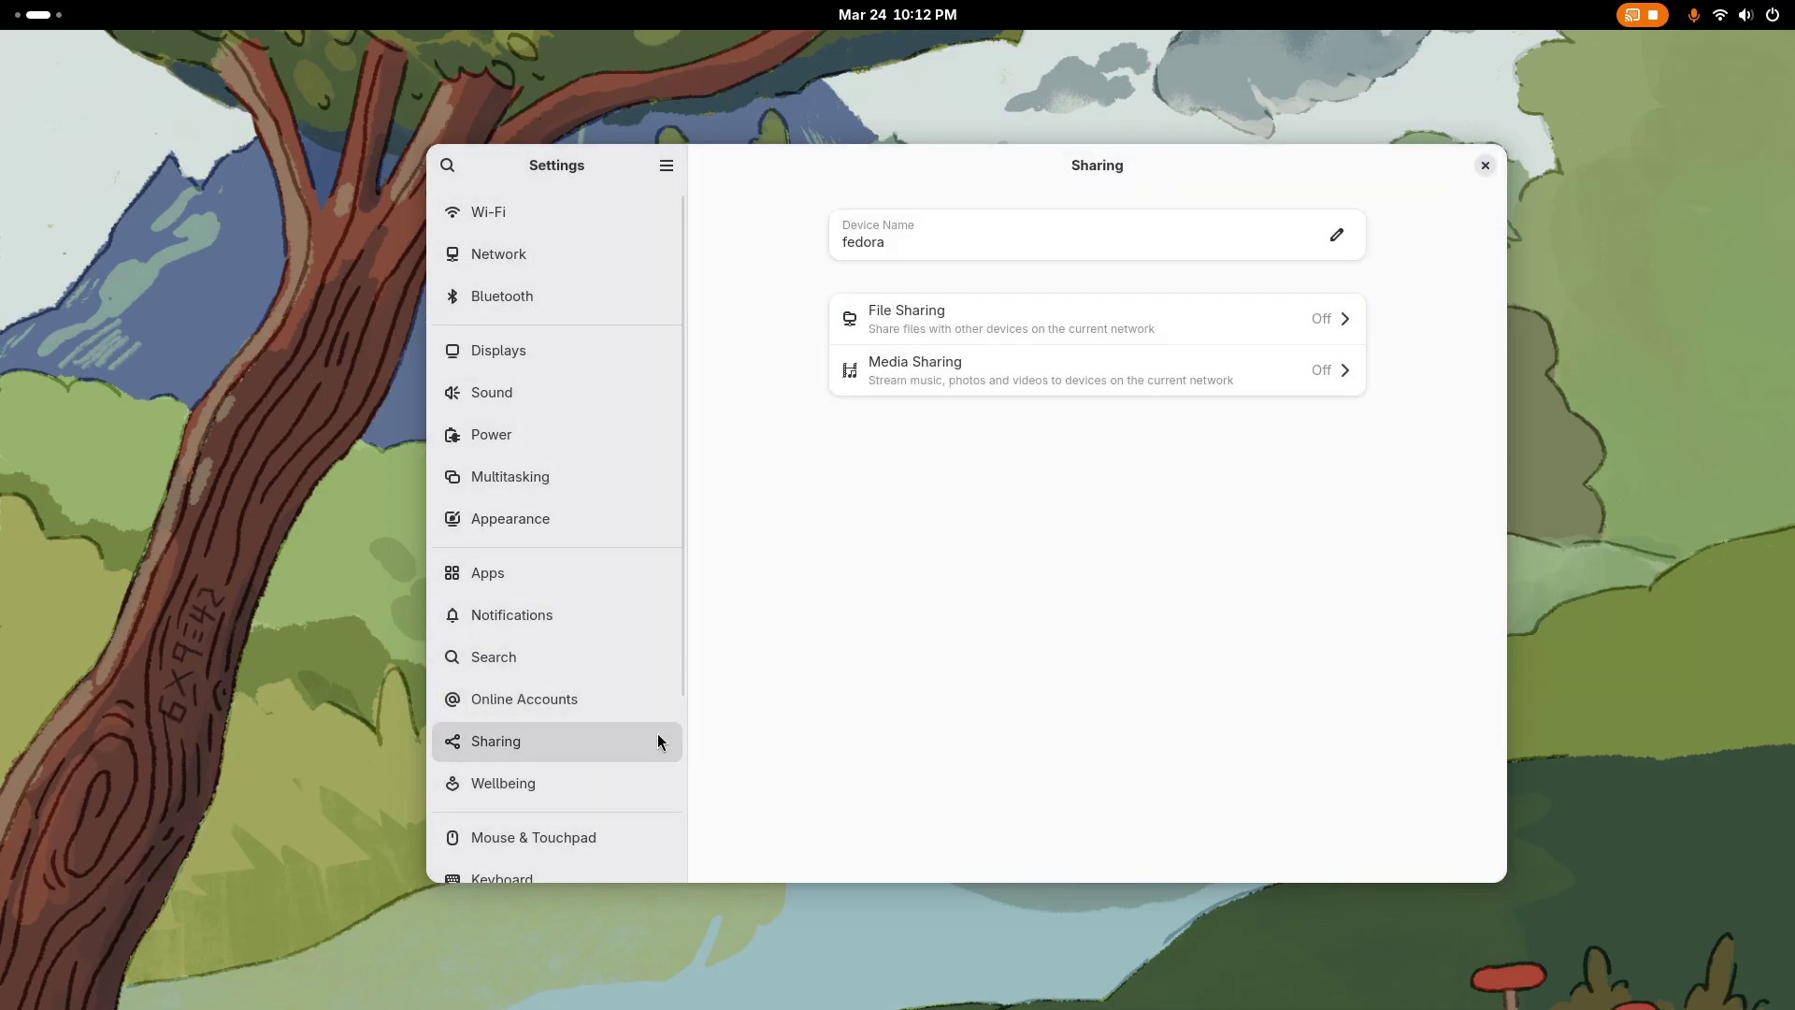
{"action": "left_click", "coordinate": [1253, 327]}
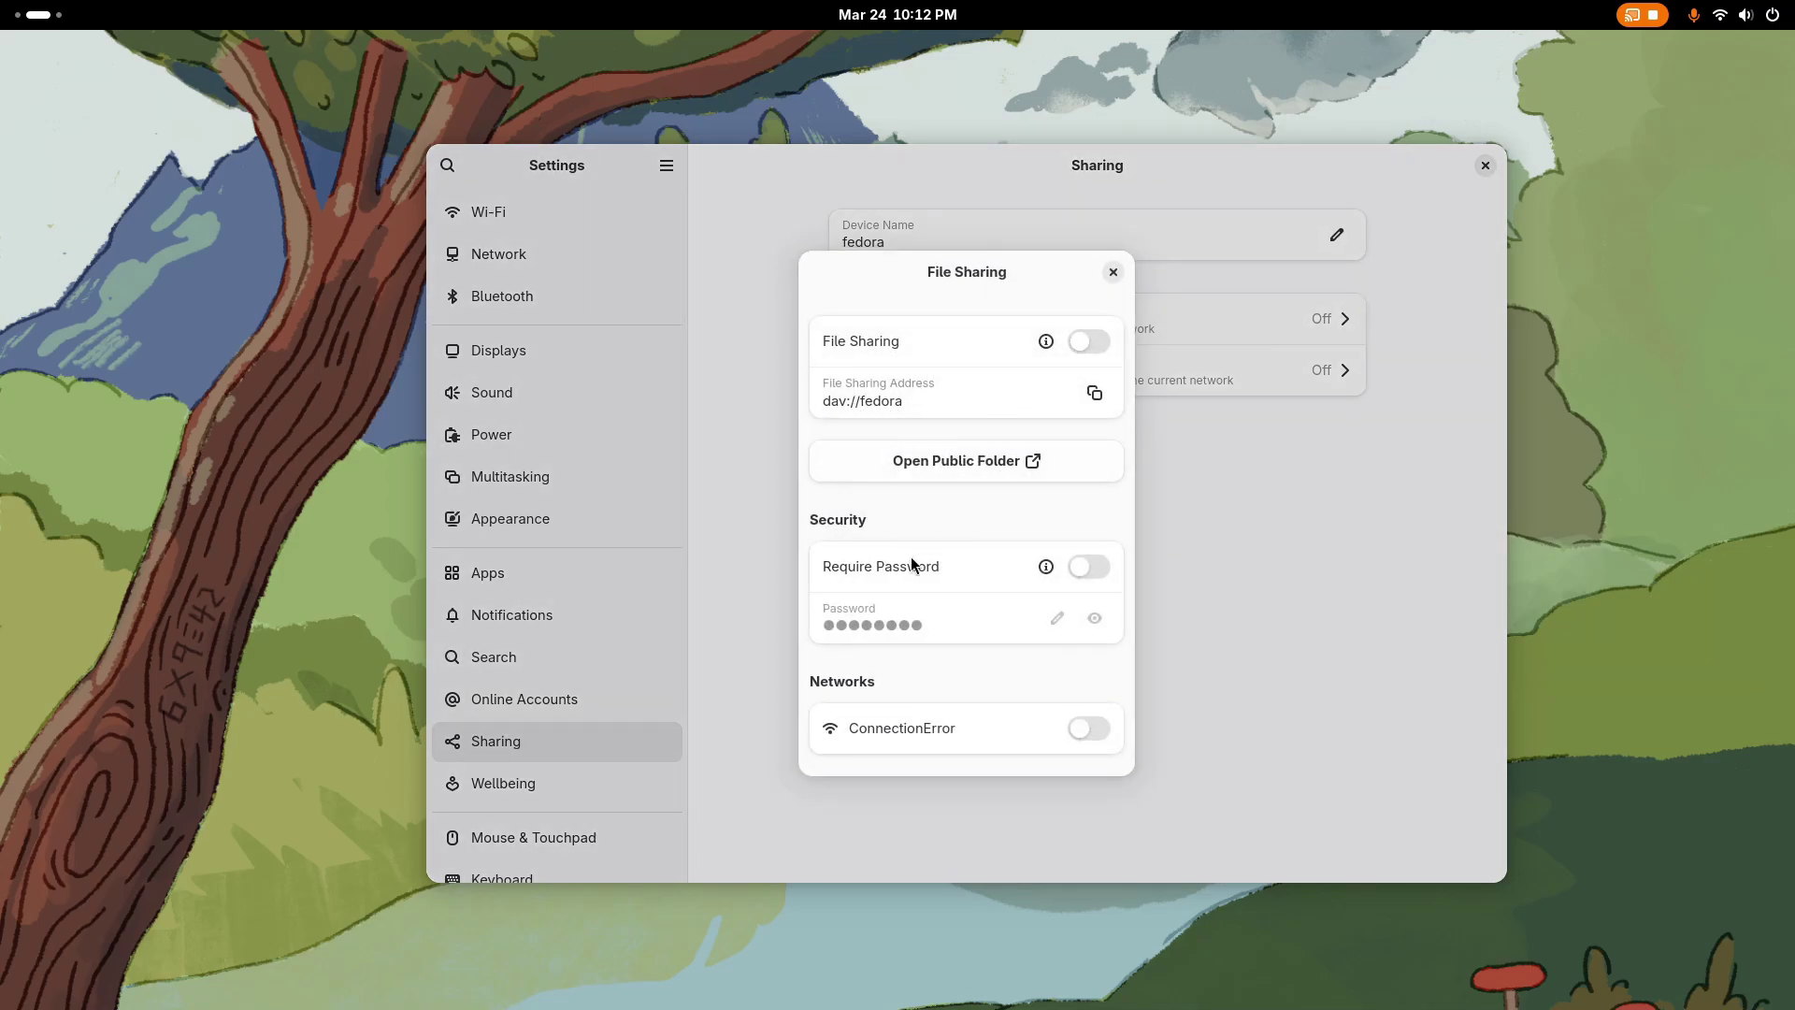
{"action": "left_click", "coordinate": [1112, 277]}
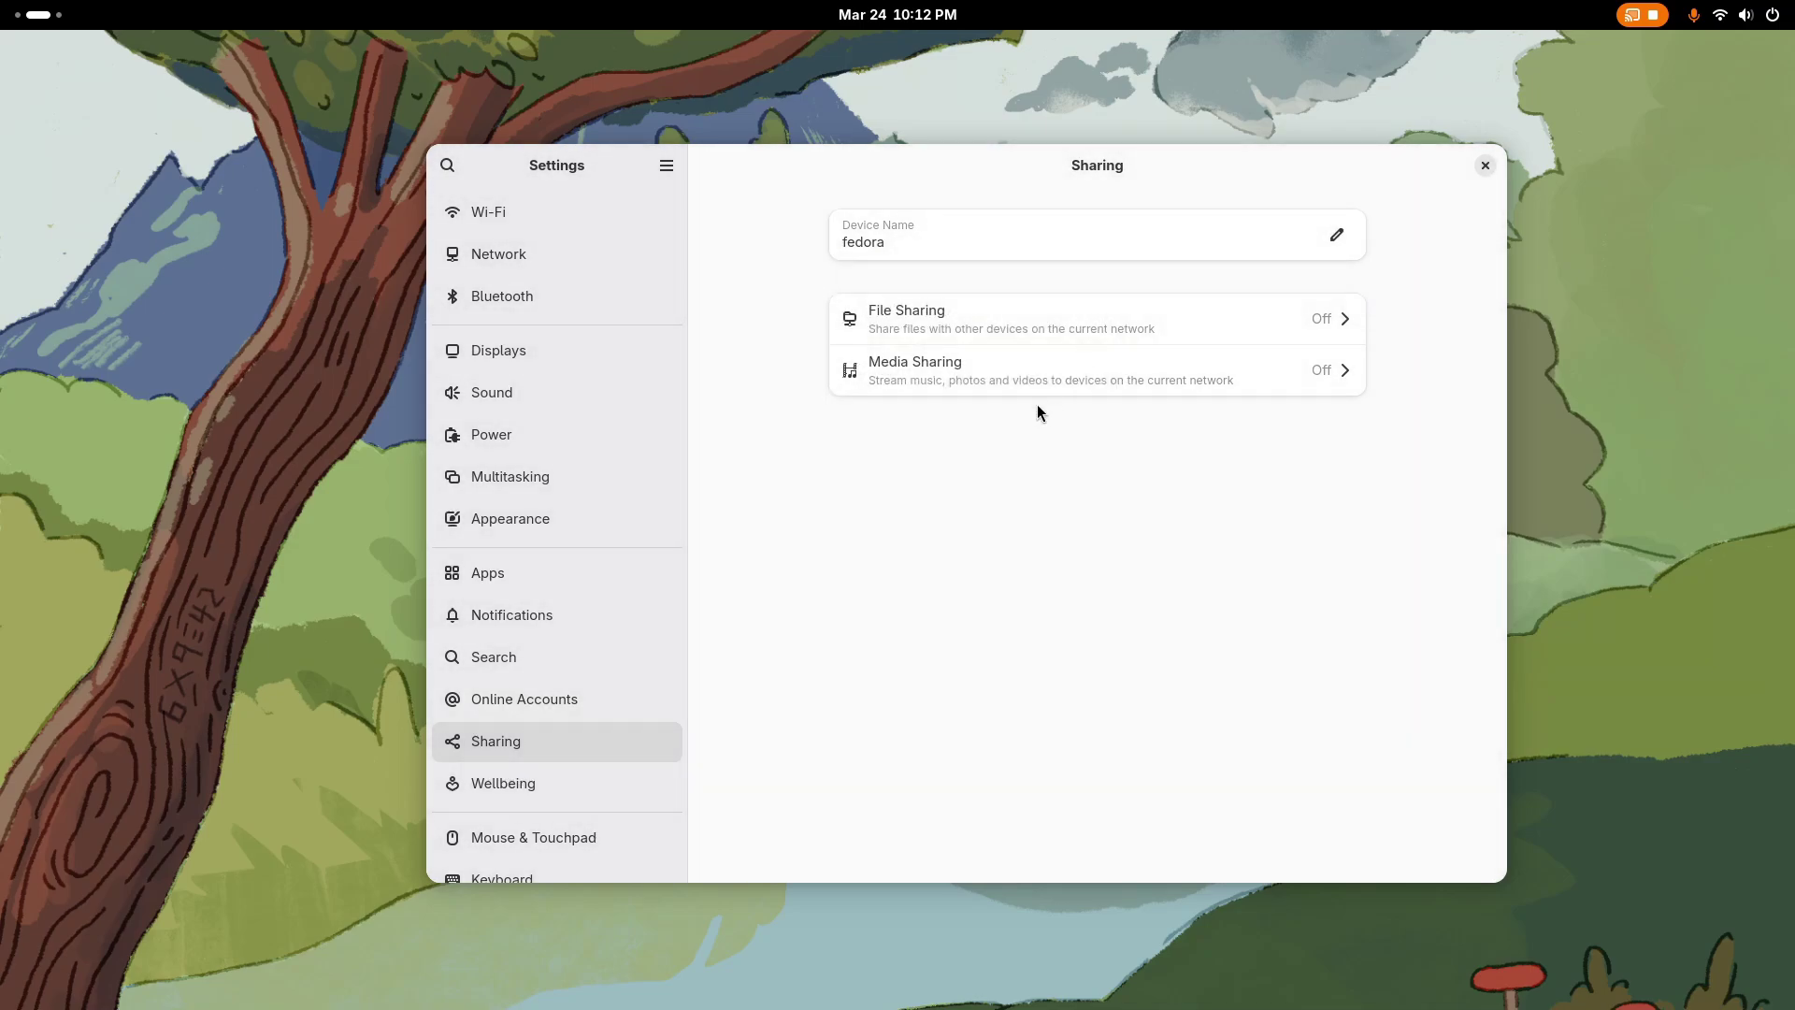
{"action": "left_click", "coordinate": [980, 379]}
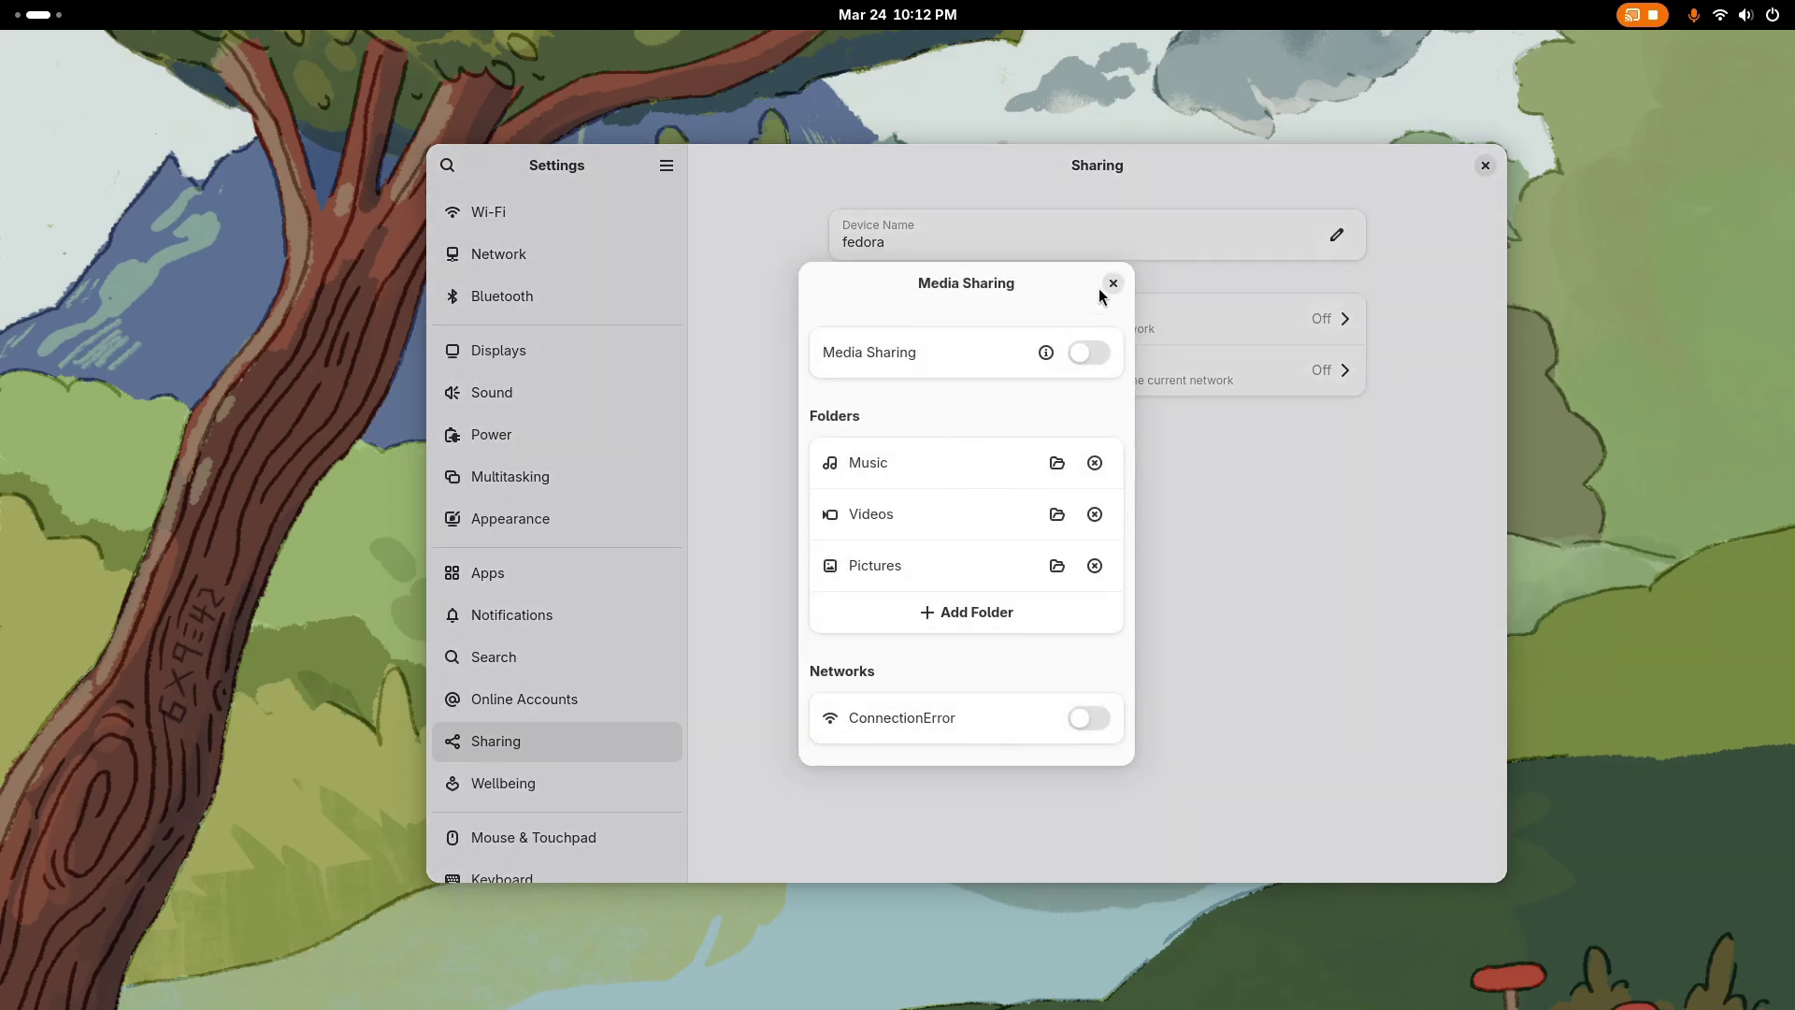
{"action": "left_click", "coordinate": [1113, 284]}
{"action": "scroll", "coordinate": [673, 782], "scroll_direction": "down", "scroll_amount": 5}
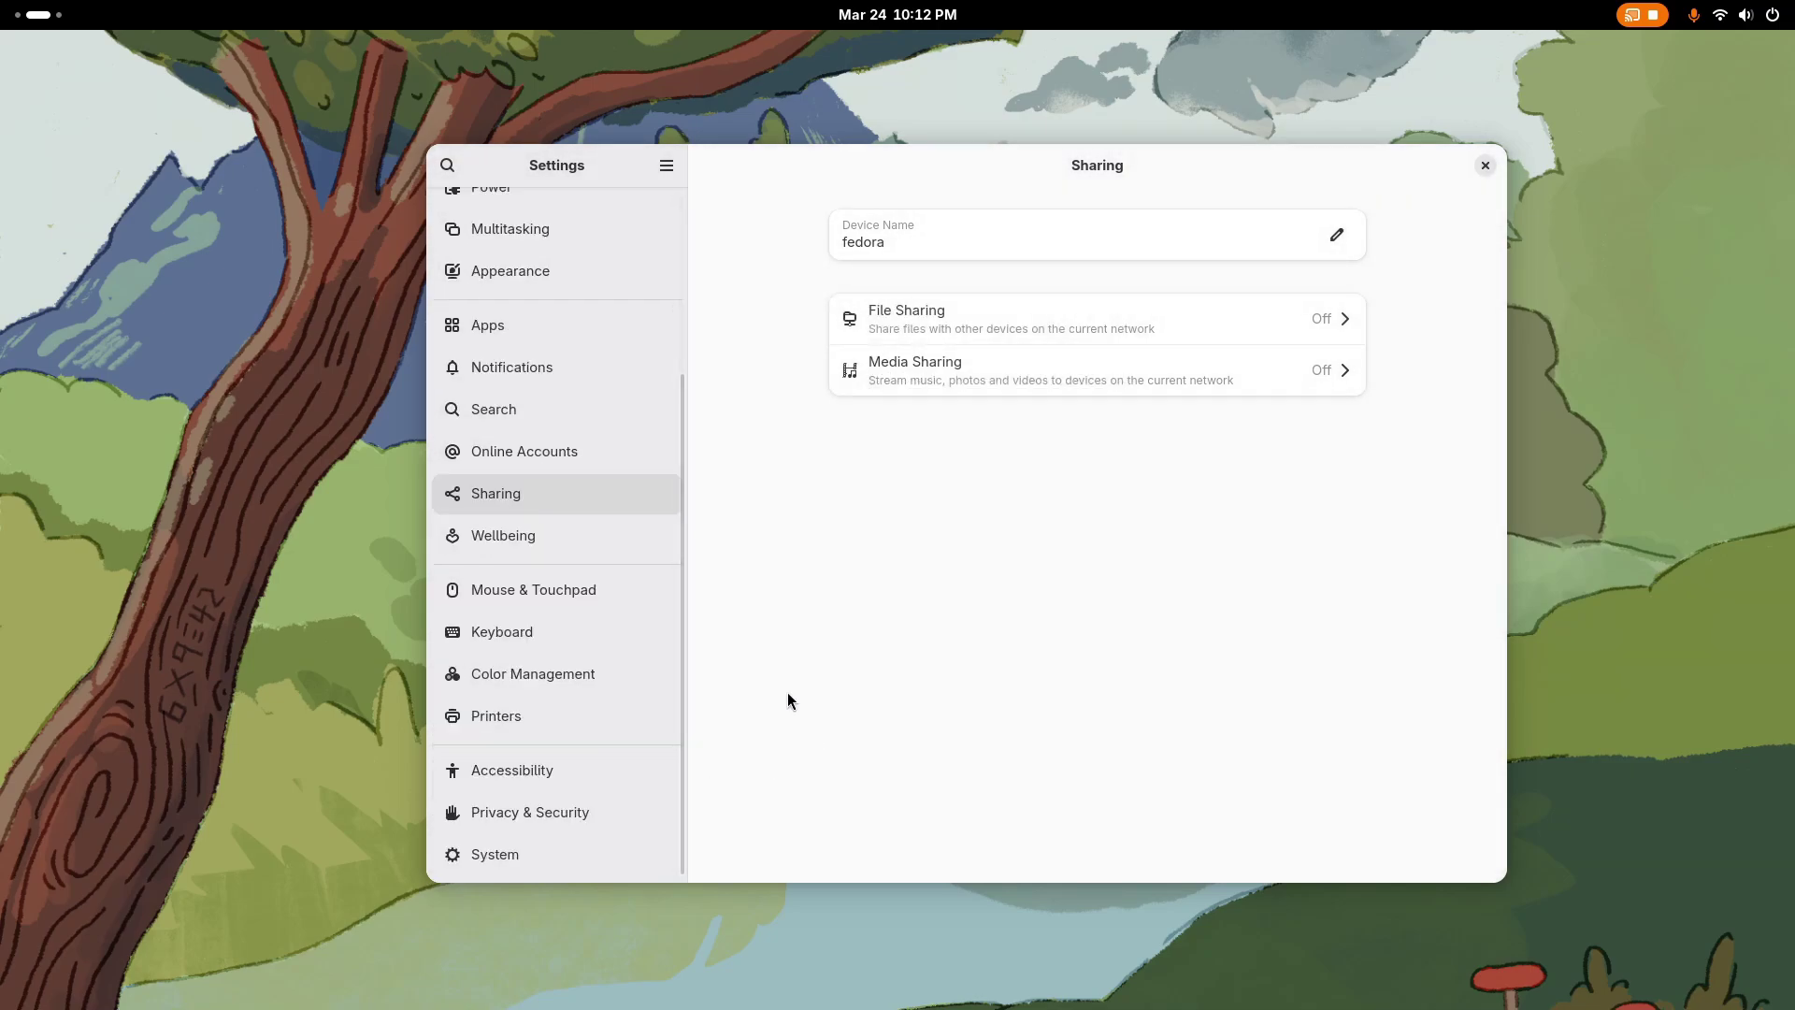
Step: Pass through Wellbeing, then in Mouse & Touchpad switch Primary Button to Right and back to Left
{"action": "left_click", "coordinate": [620, 533]}
{"action": "scroll", "coordinate": [1260, 458], "scroll_direction": "down", "scroll_amount": 2}
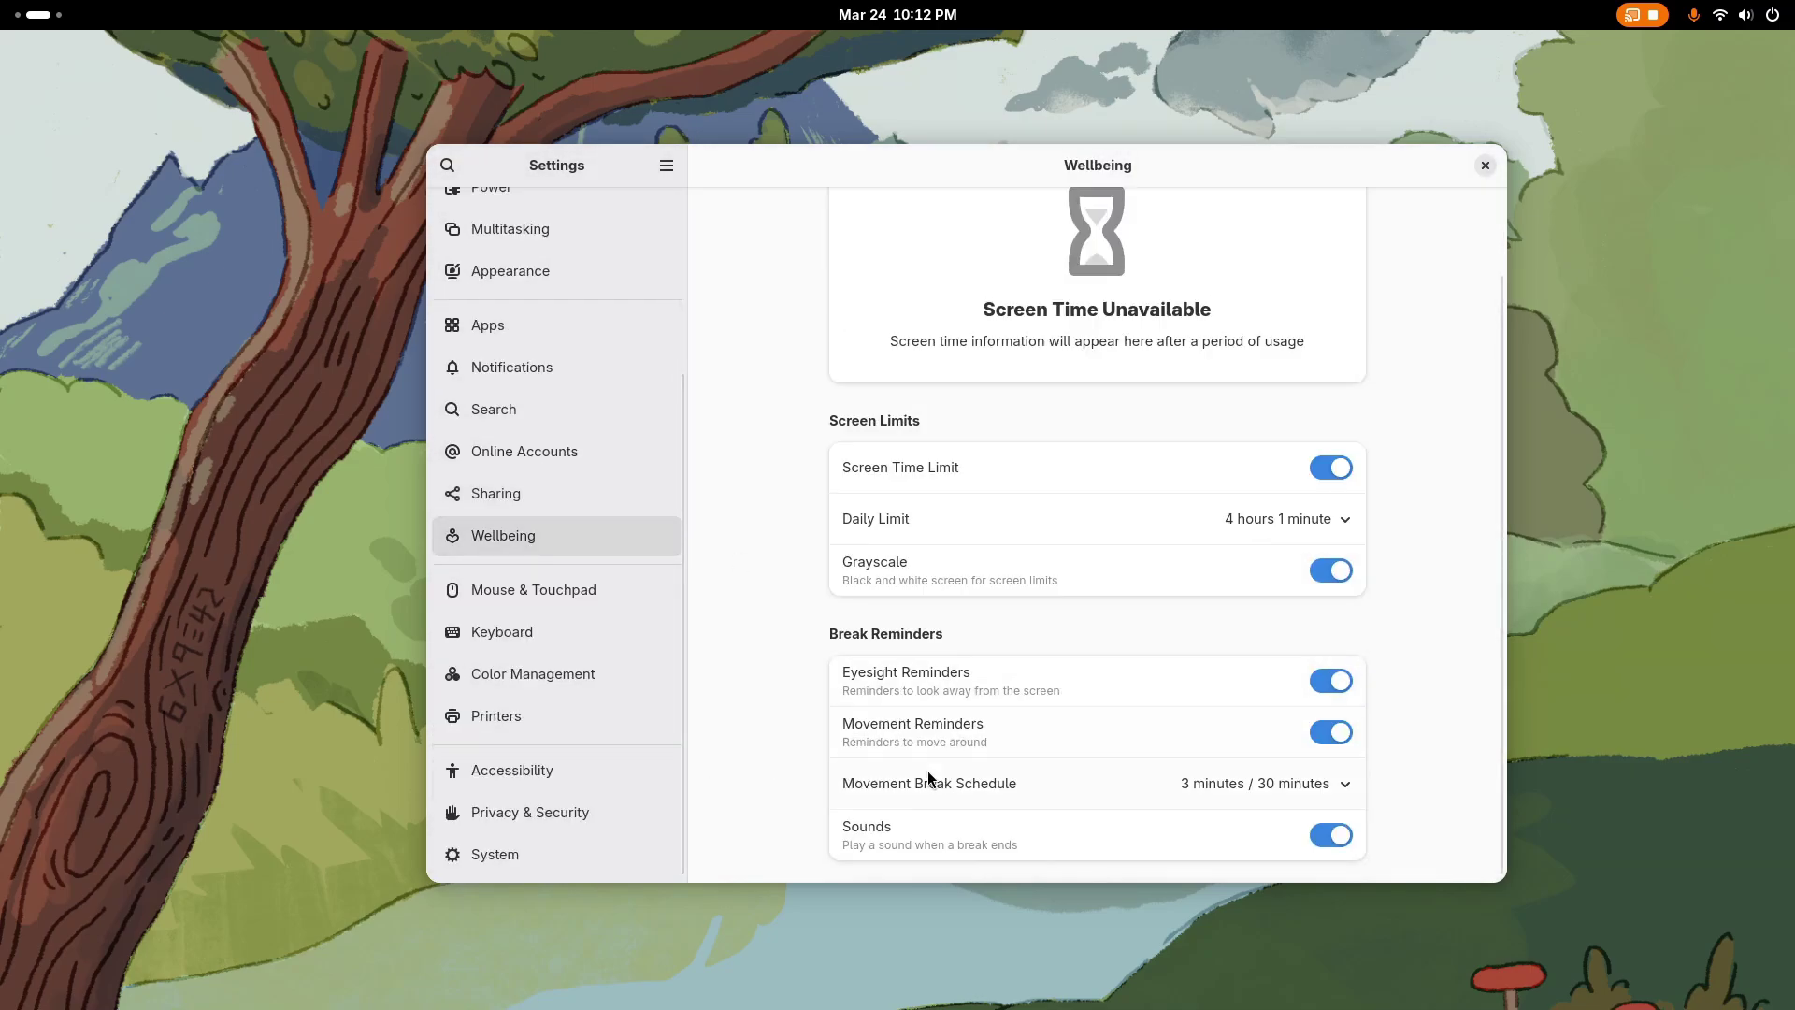
{"action": "left_click", "coordinate": [571, 599]}
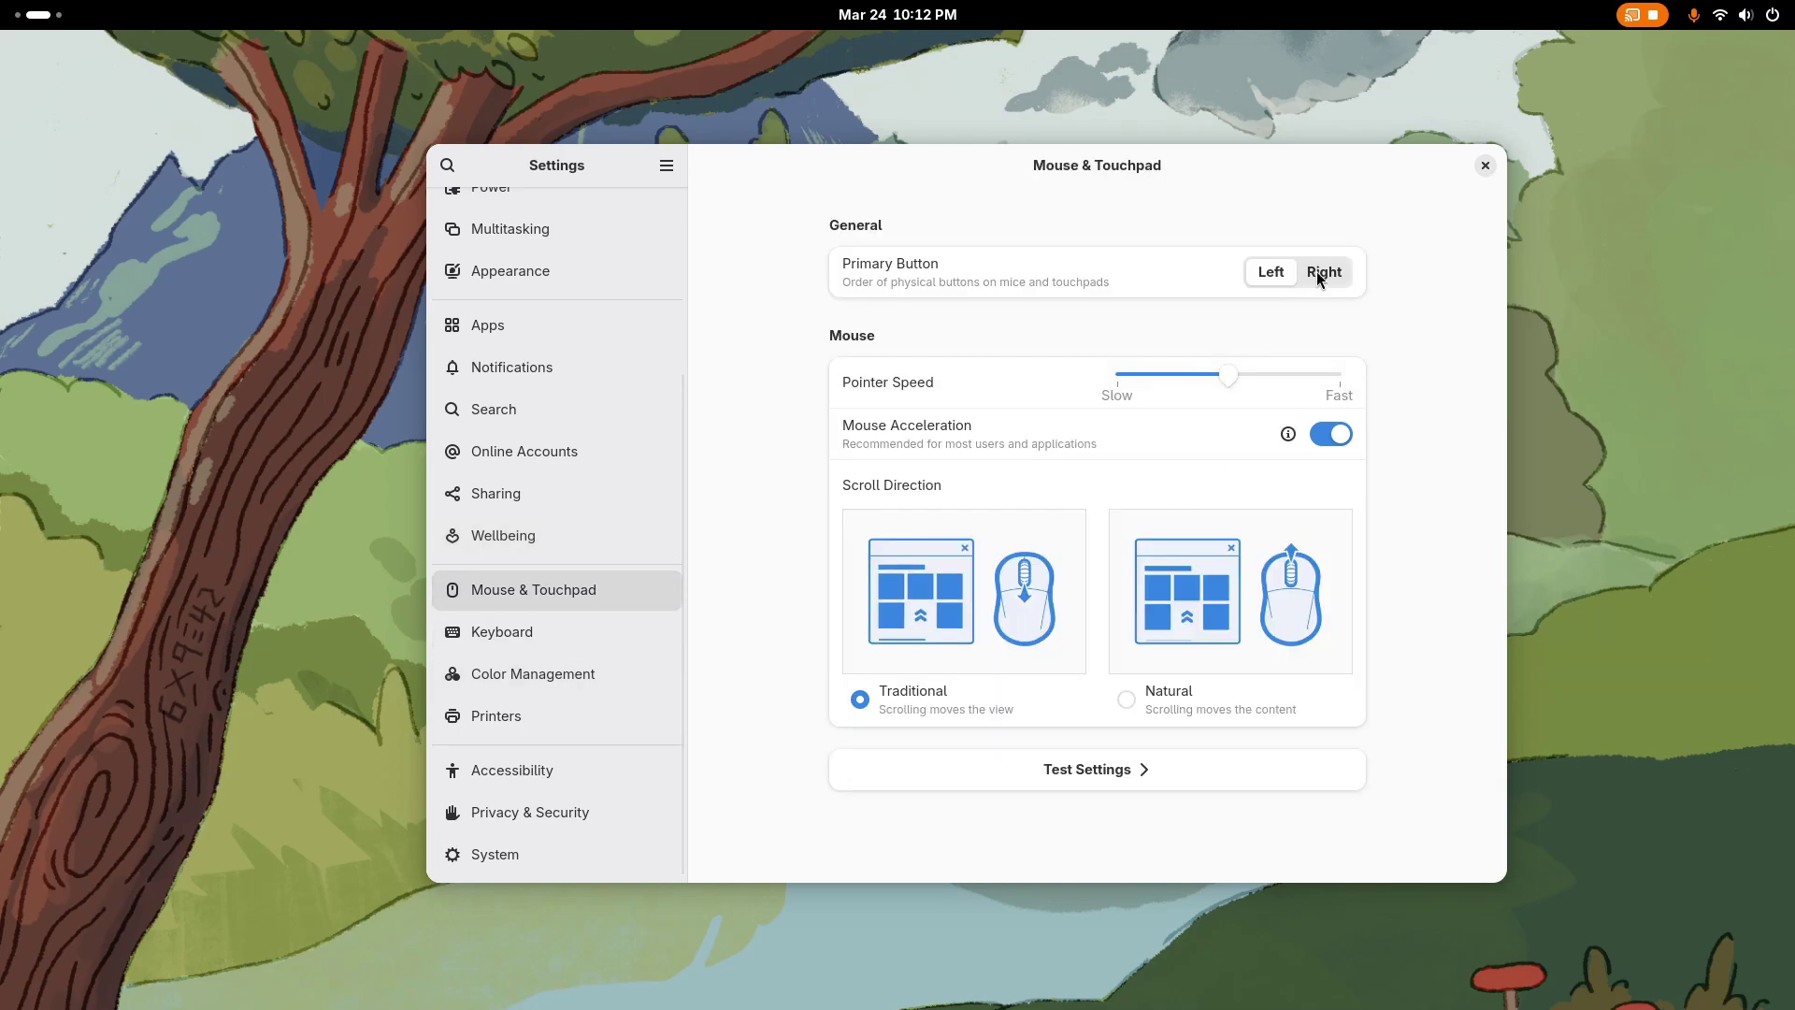
{"action": "left_click", "coordinate": [1320, 273]}
{"action": "left_click", "coordinate": [1280, 272]}
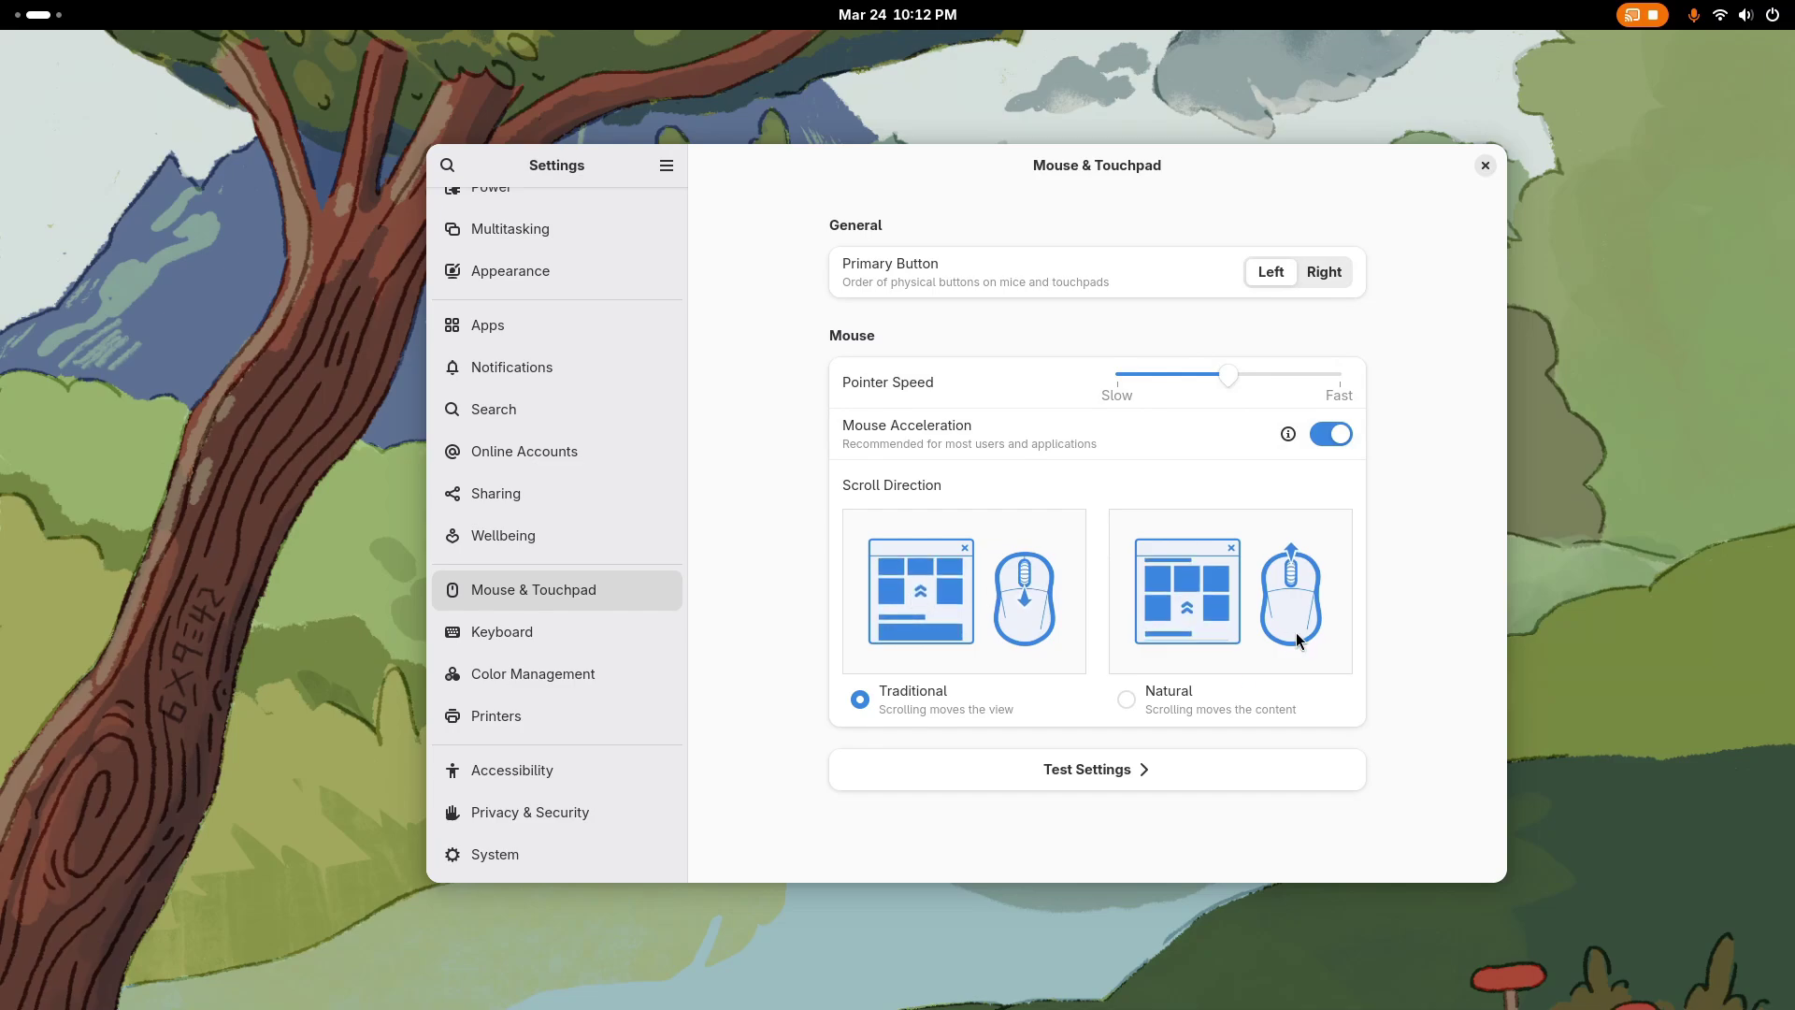
Step: Run the mouse Test Settings, checking double-click and scrolling detection
{"action": "left_click", "coordinate": [1147, 788]}
{"action": "double_click", "coordinate": [958, 511]}
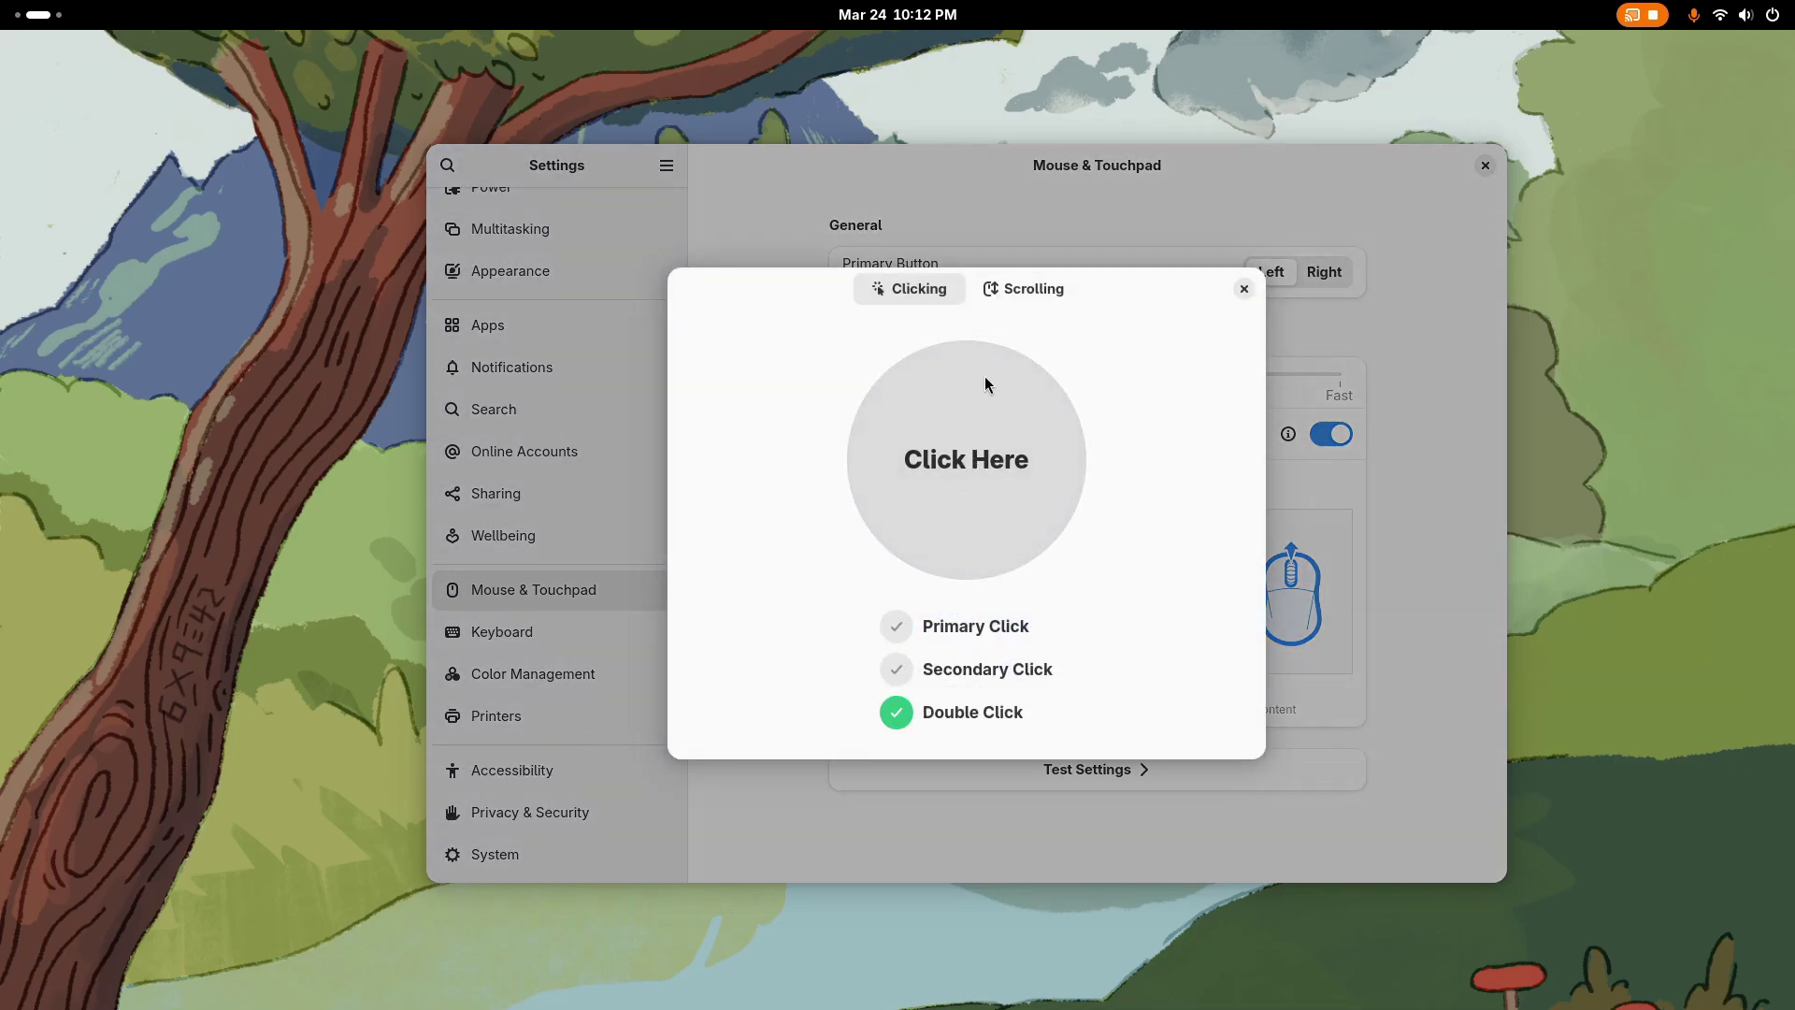
{"action": "left_click", "coordinate": [1024, 290]}
{"action": "scroll", "coordinate": [1014, 524], "scroll_direction": "down", "scroll_amount": 10}
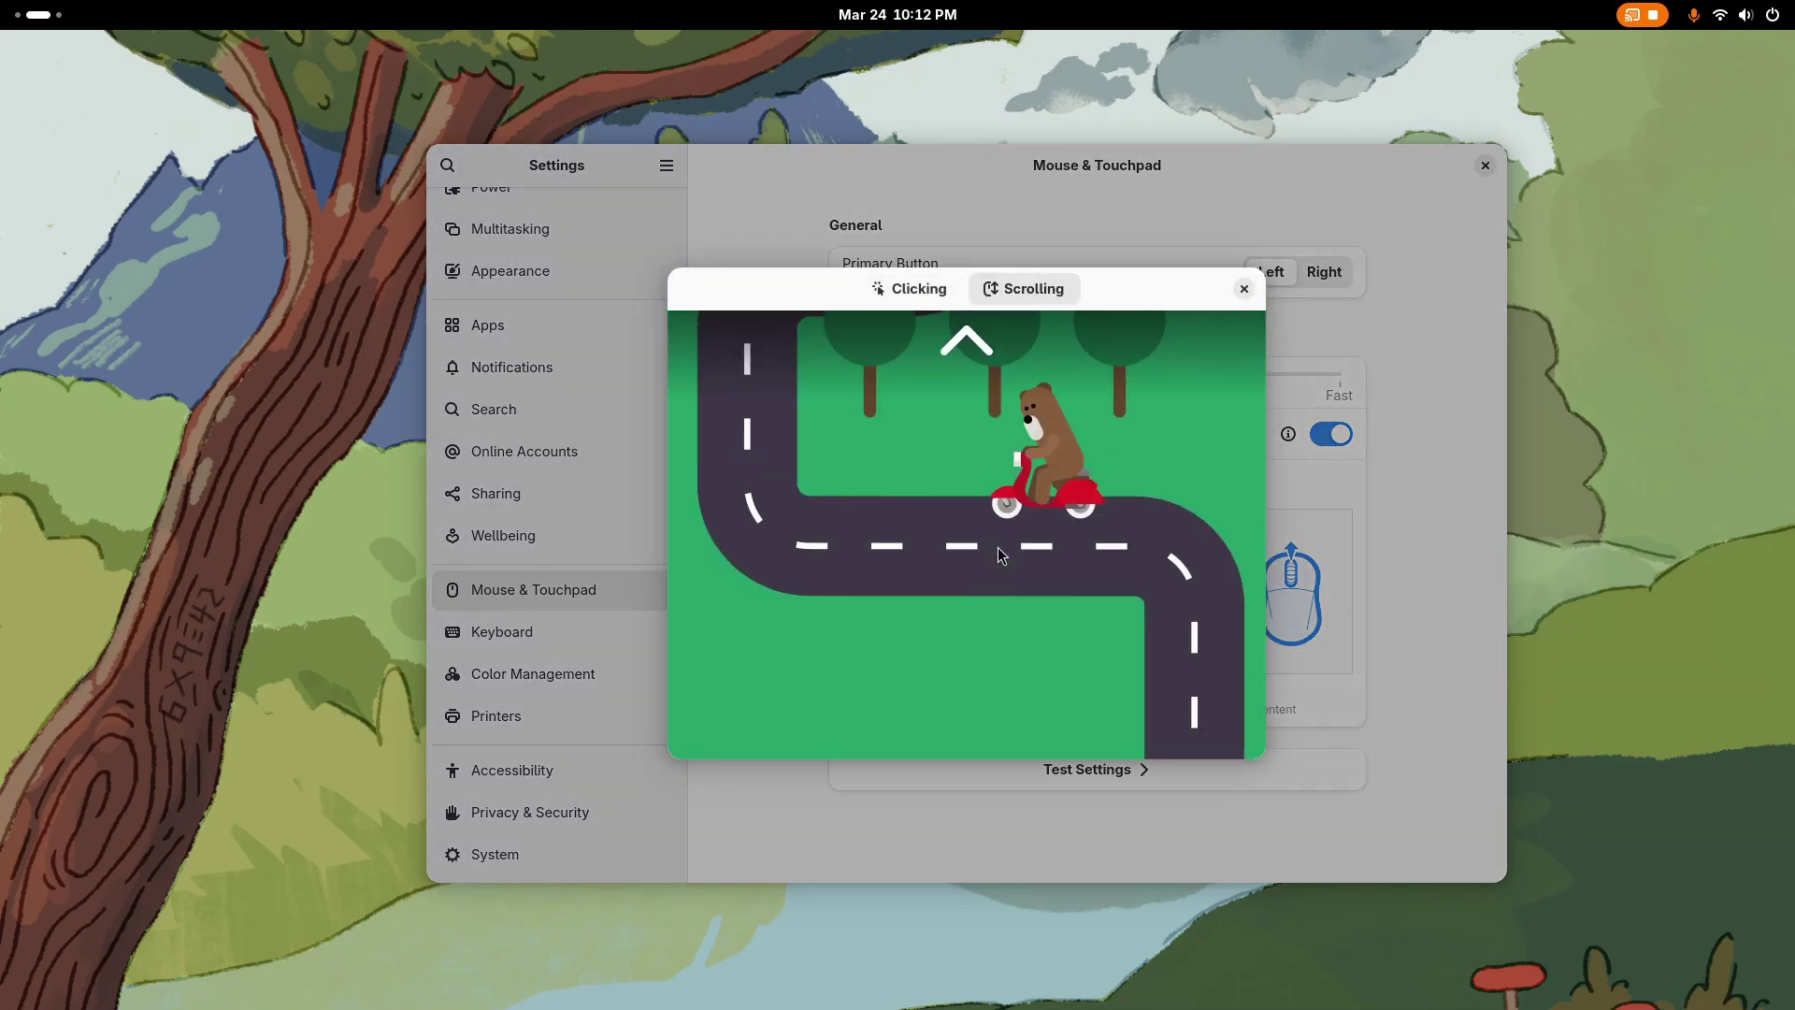
{"action": "left_click", "coordinate": [1244, 289]}
{"action": "left_click", "coordinate": [550, 645]}
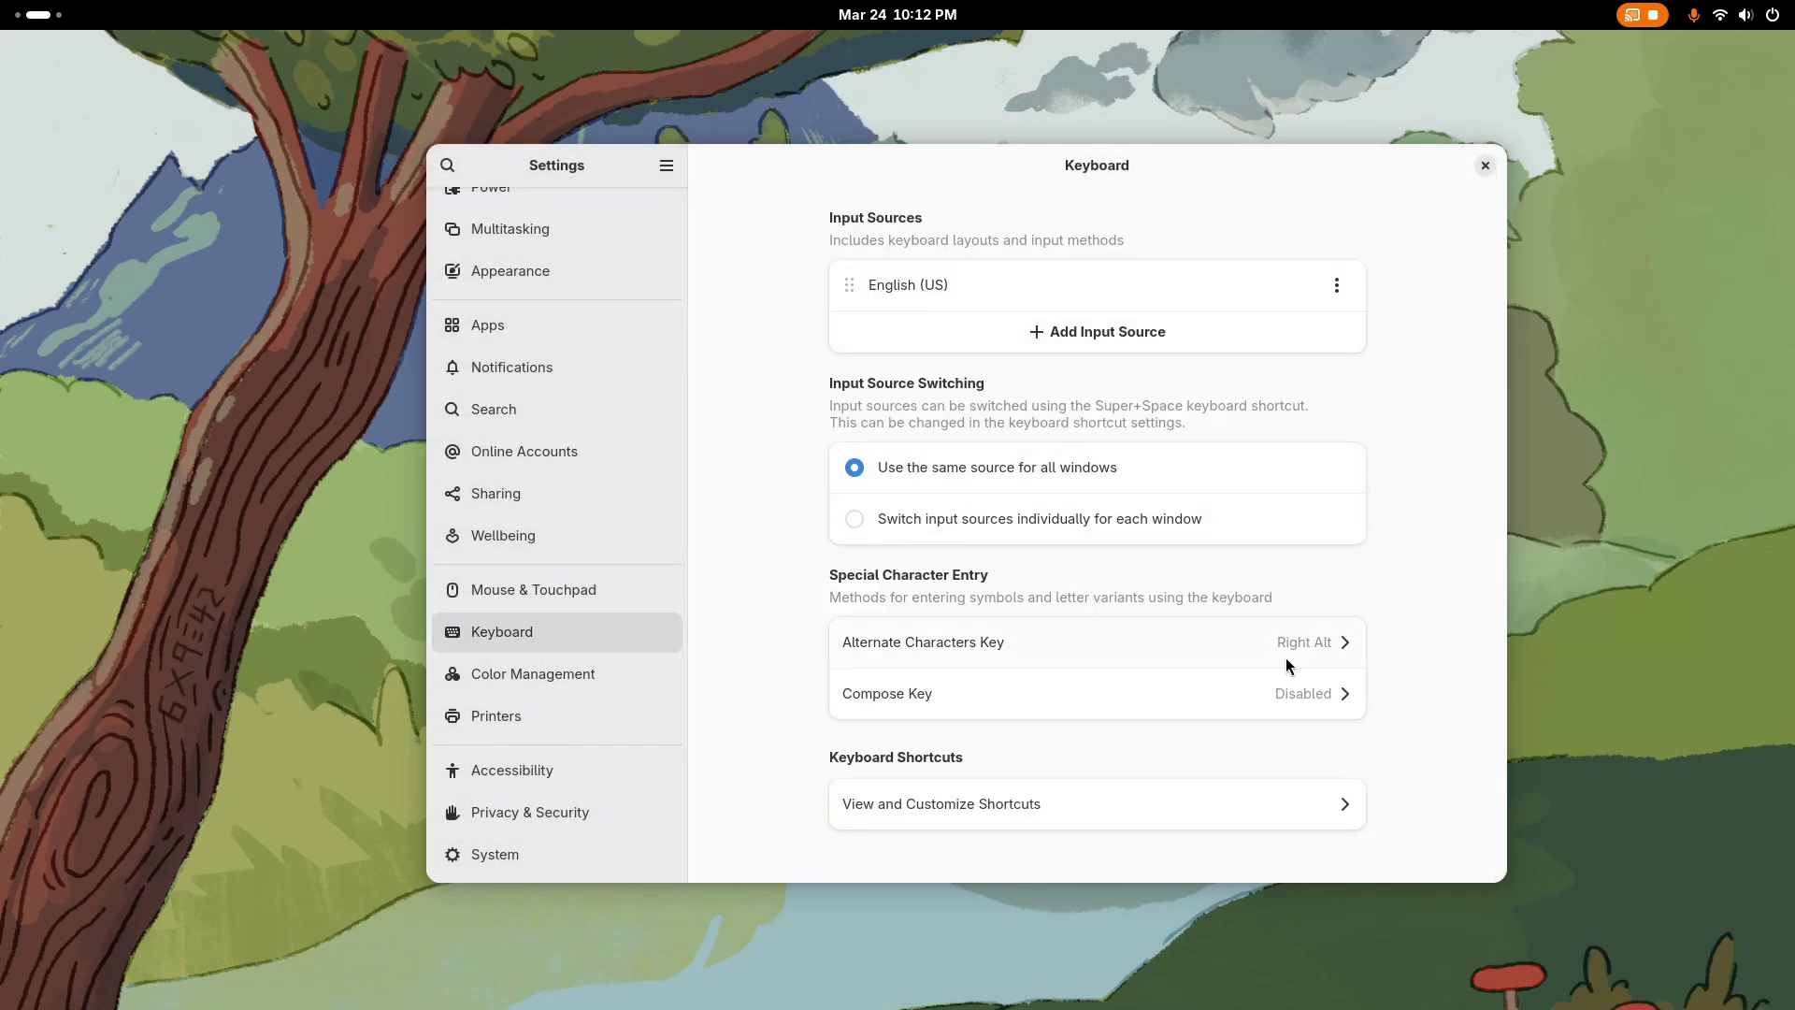
Step: View the C24F390 Monitor's automatic Samsung colour profile note, then switch to Printers
{"action": "left_click", "coordinate": [587, 684]}
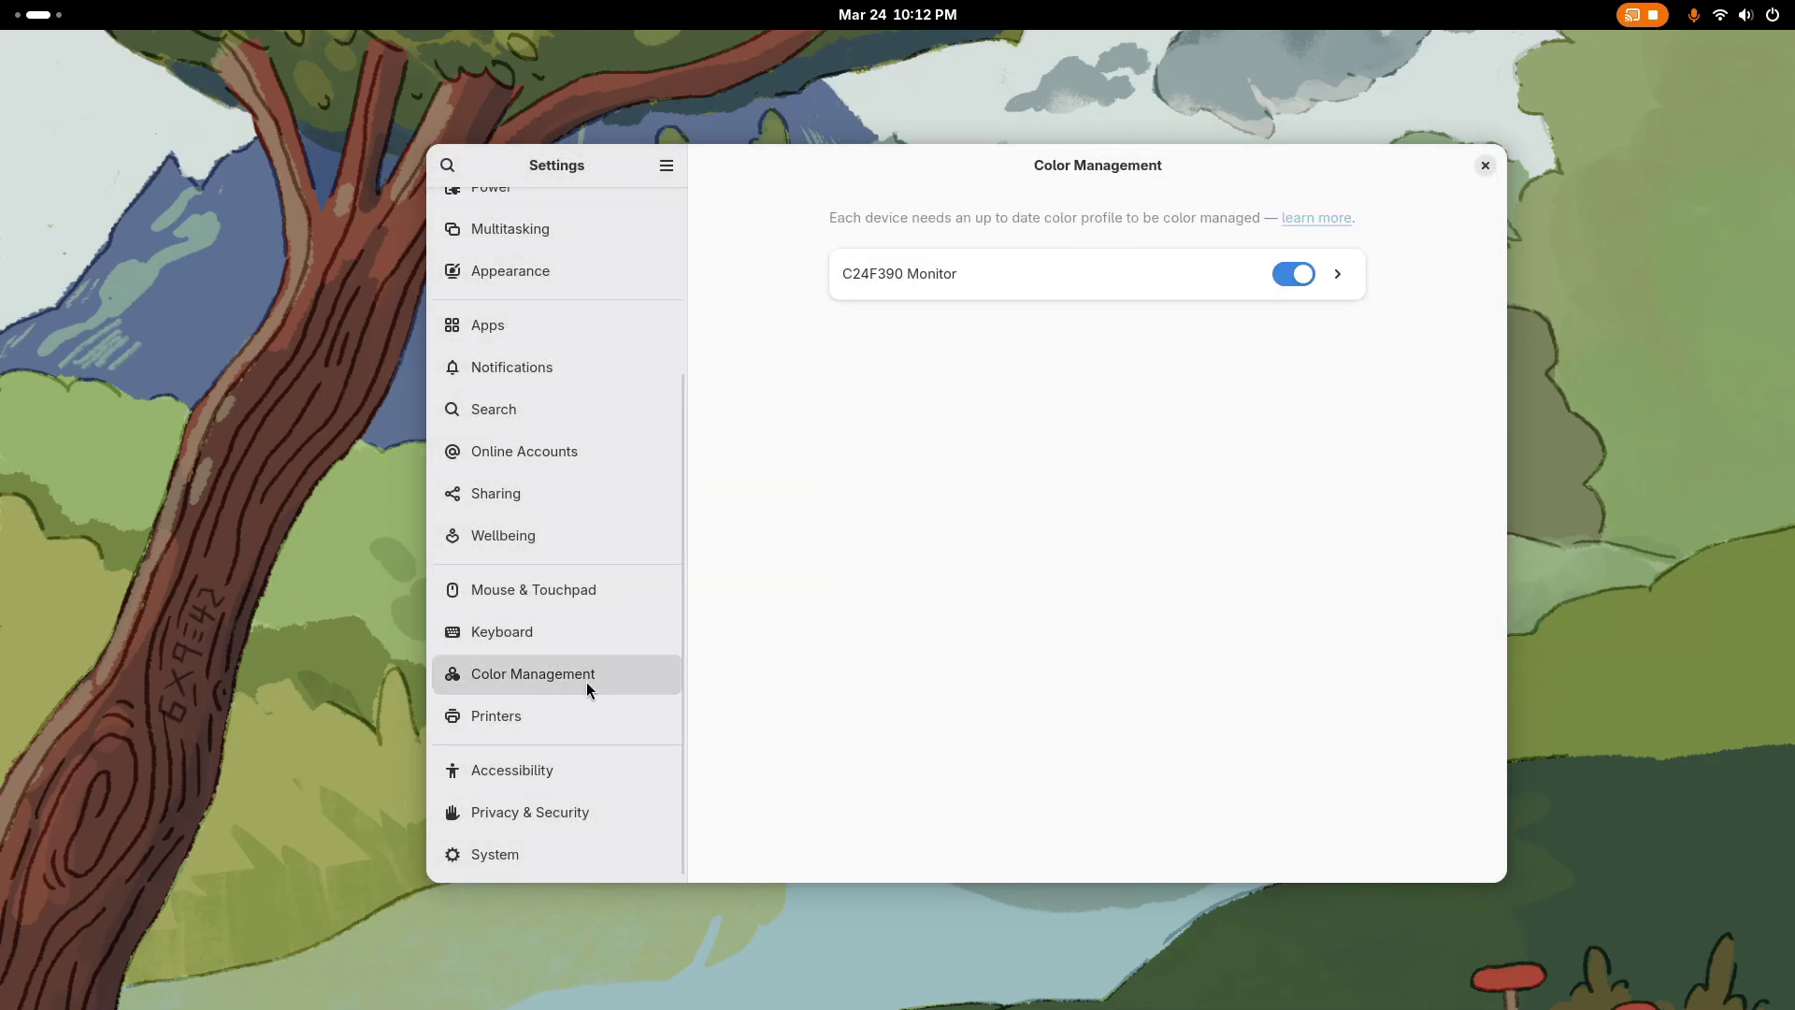
{"action": "left_click", "coordinate": [1337, 274]}
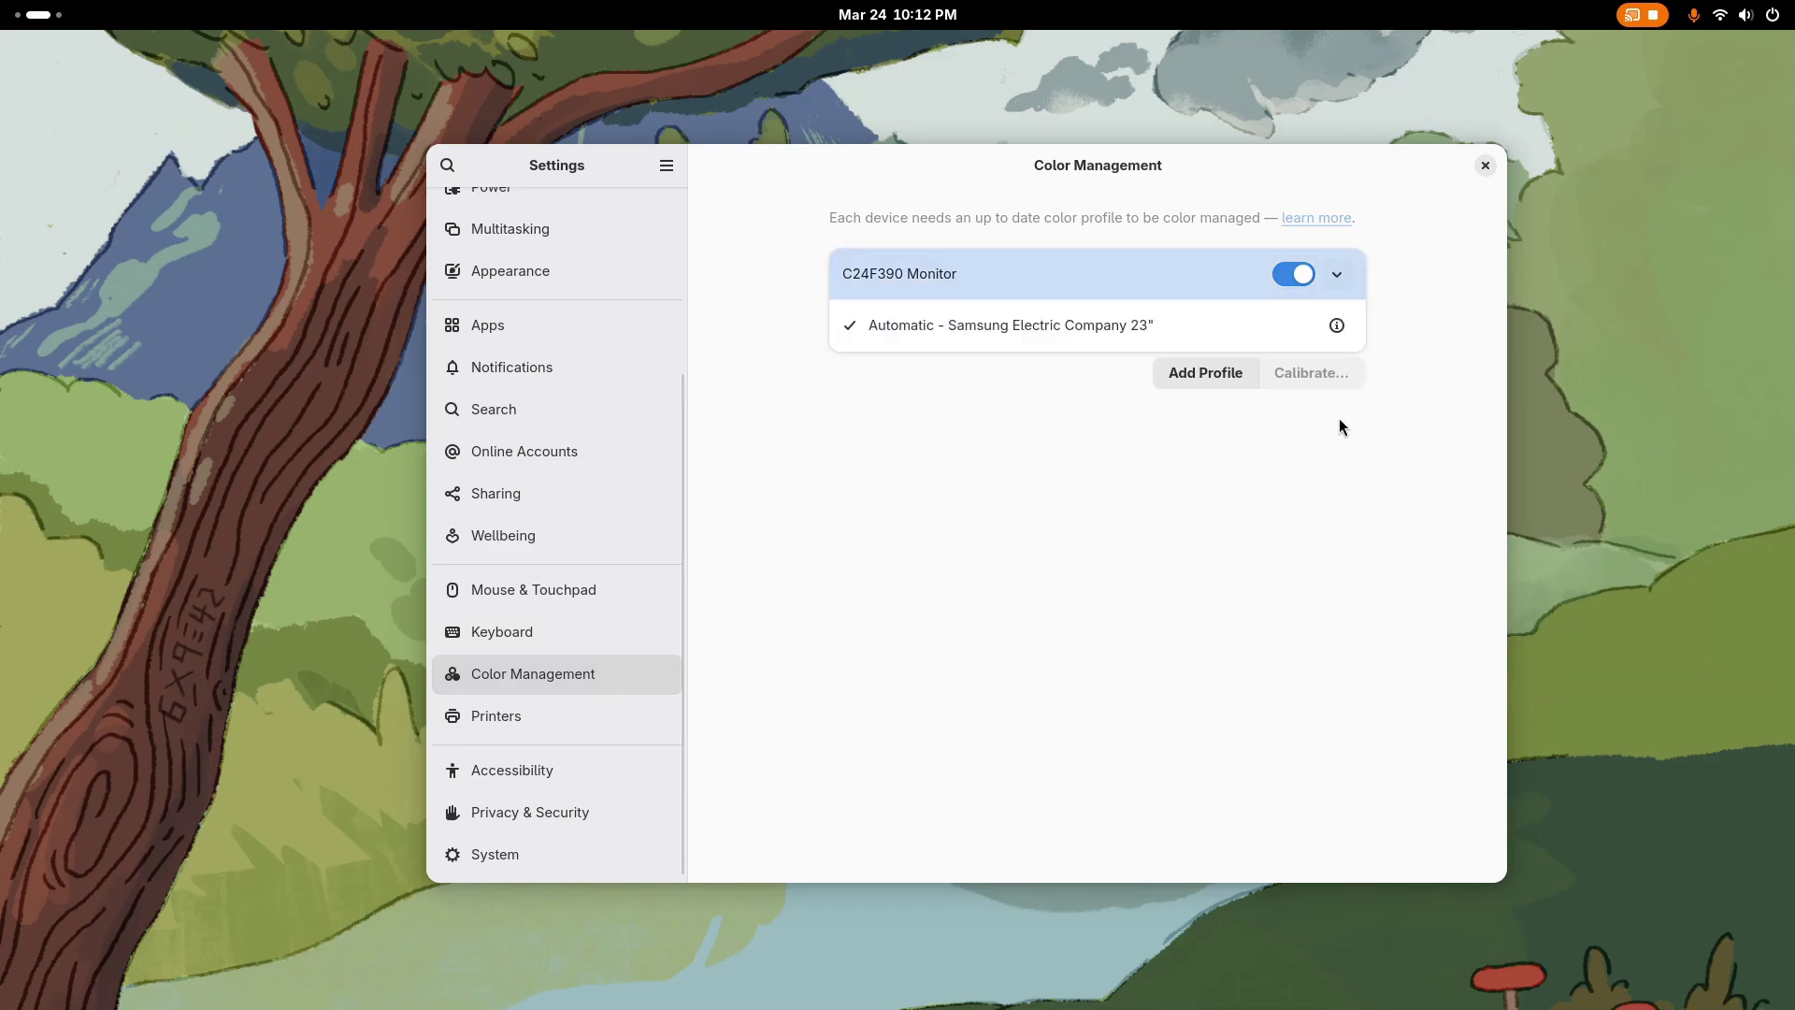
{"action": "left_click", "coordinate": [1337, 325]}
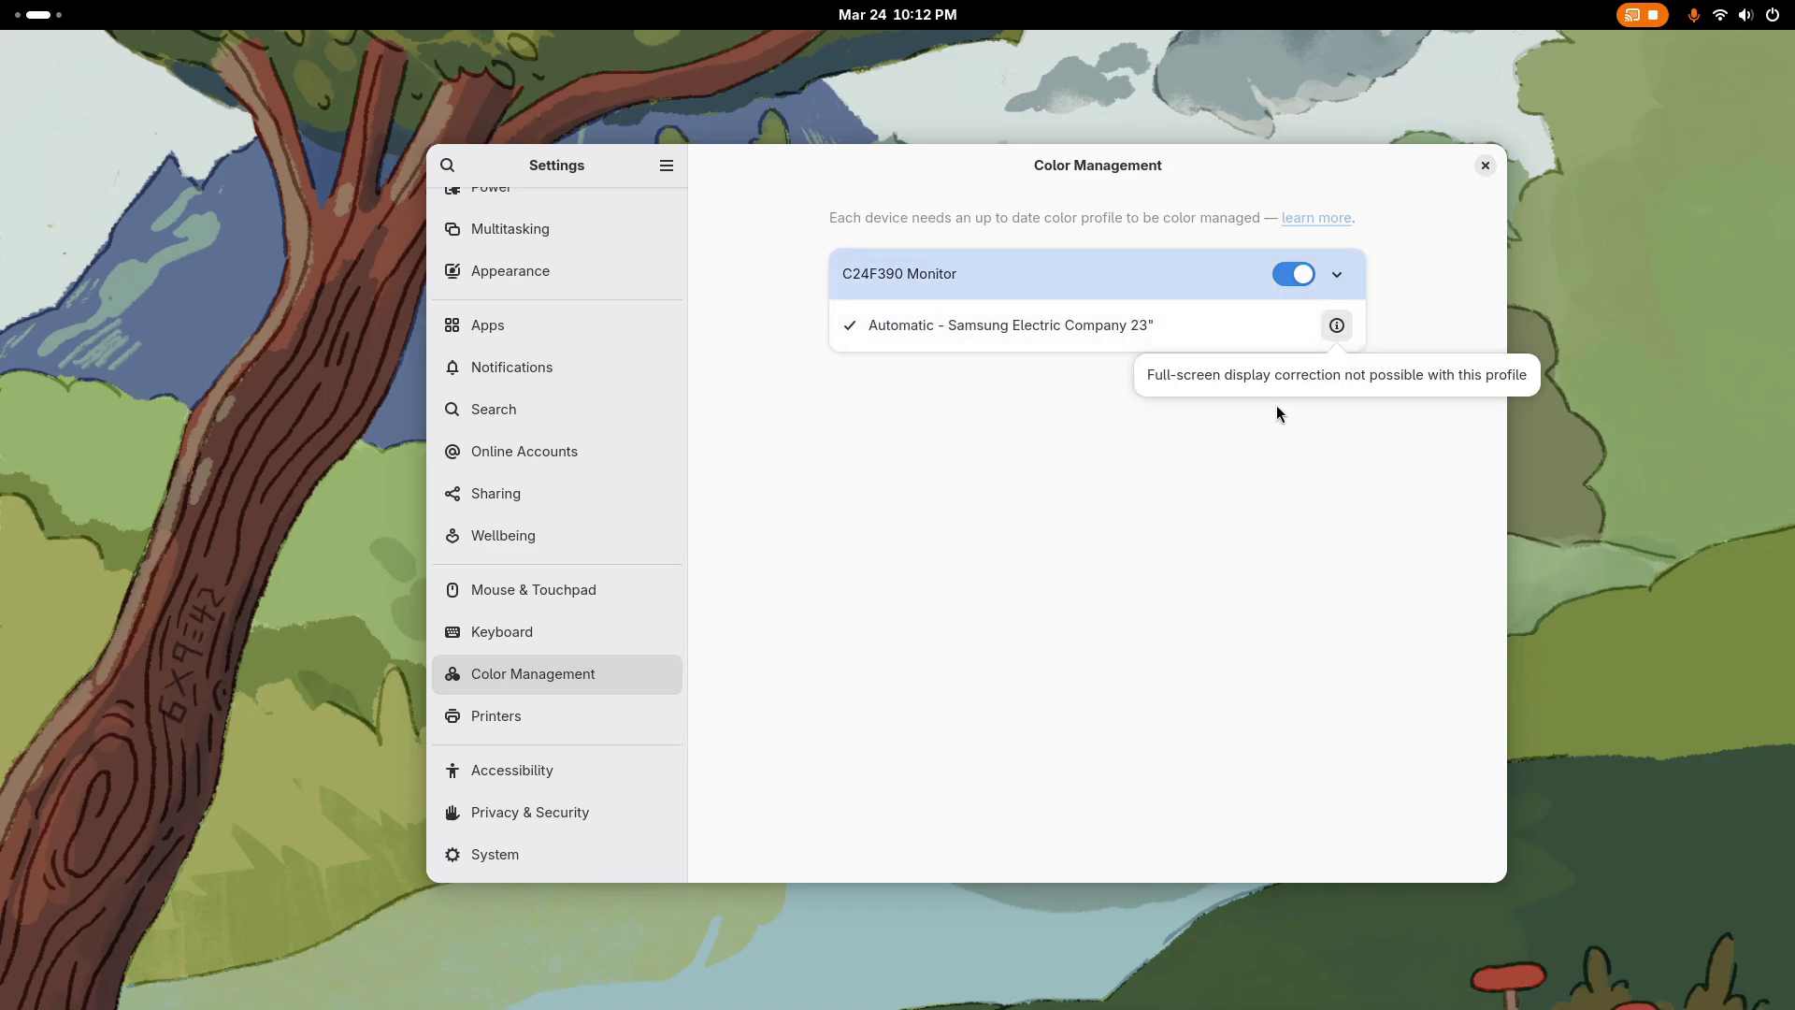
{"action": "left_click", "coordinate": [1334, 533]}
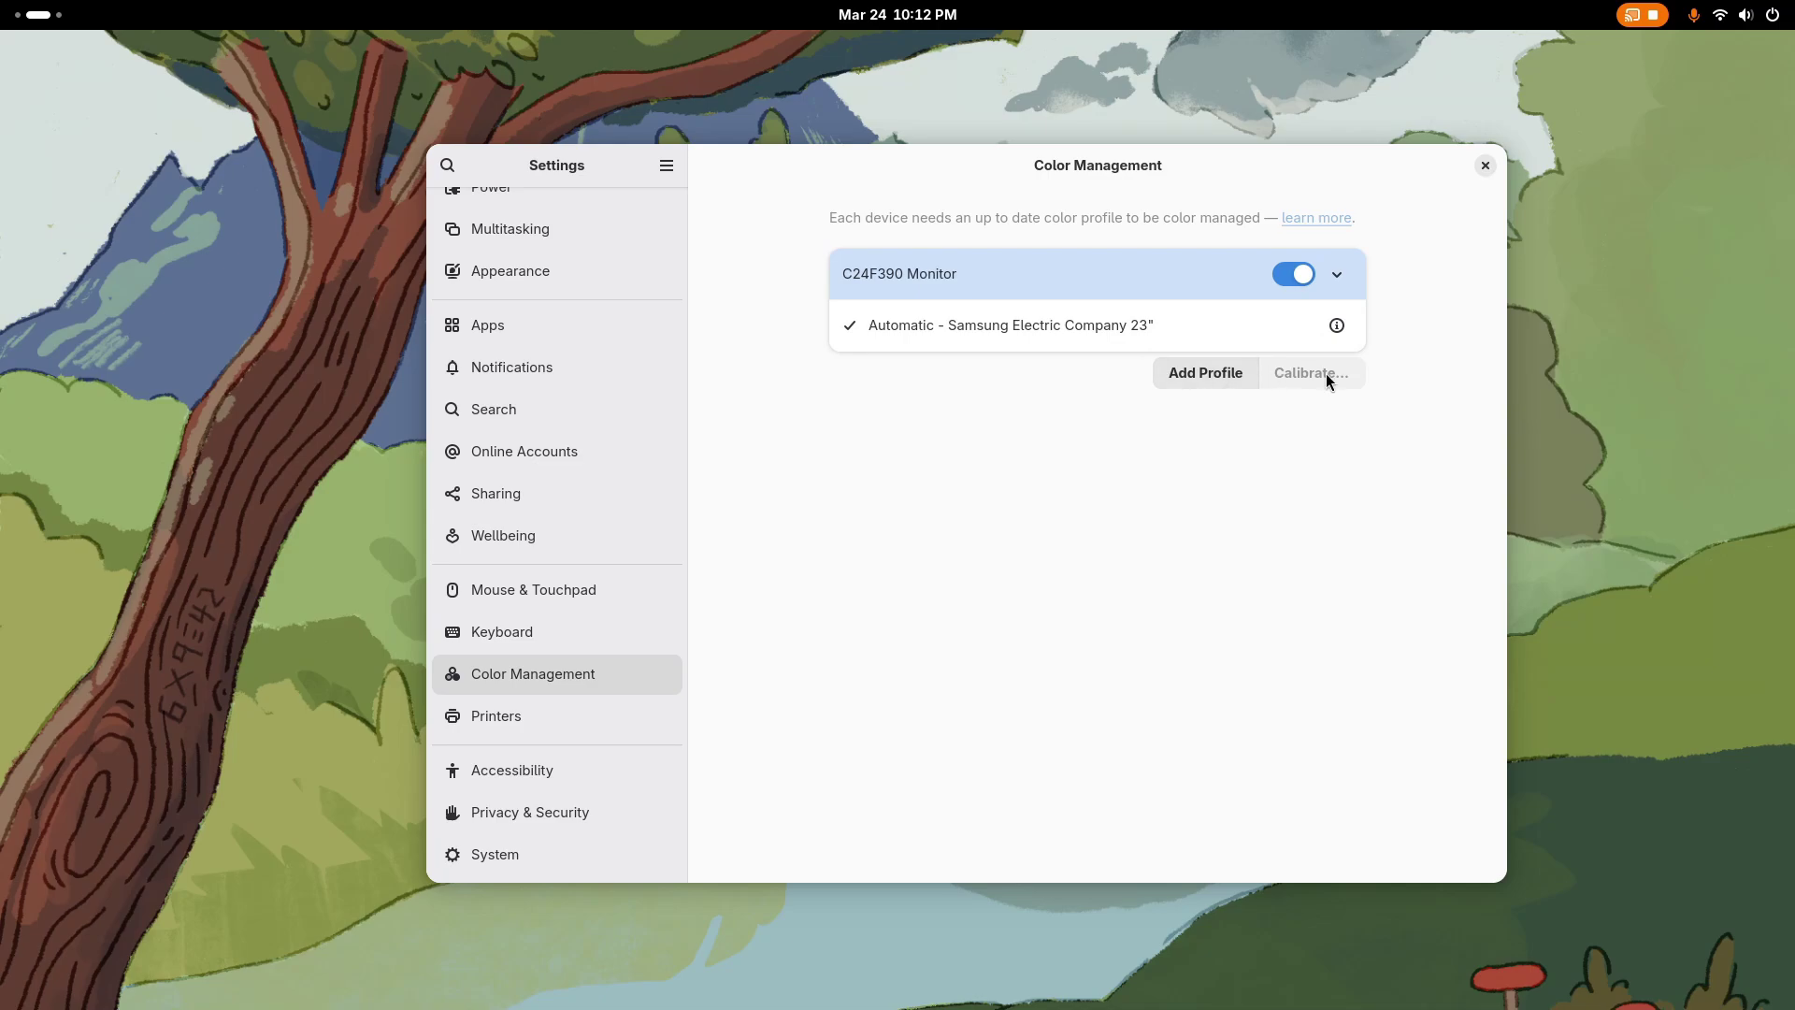
{"action": "left_click", "coordinate": [548, 715]}
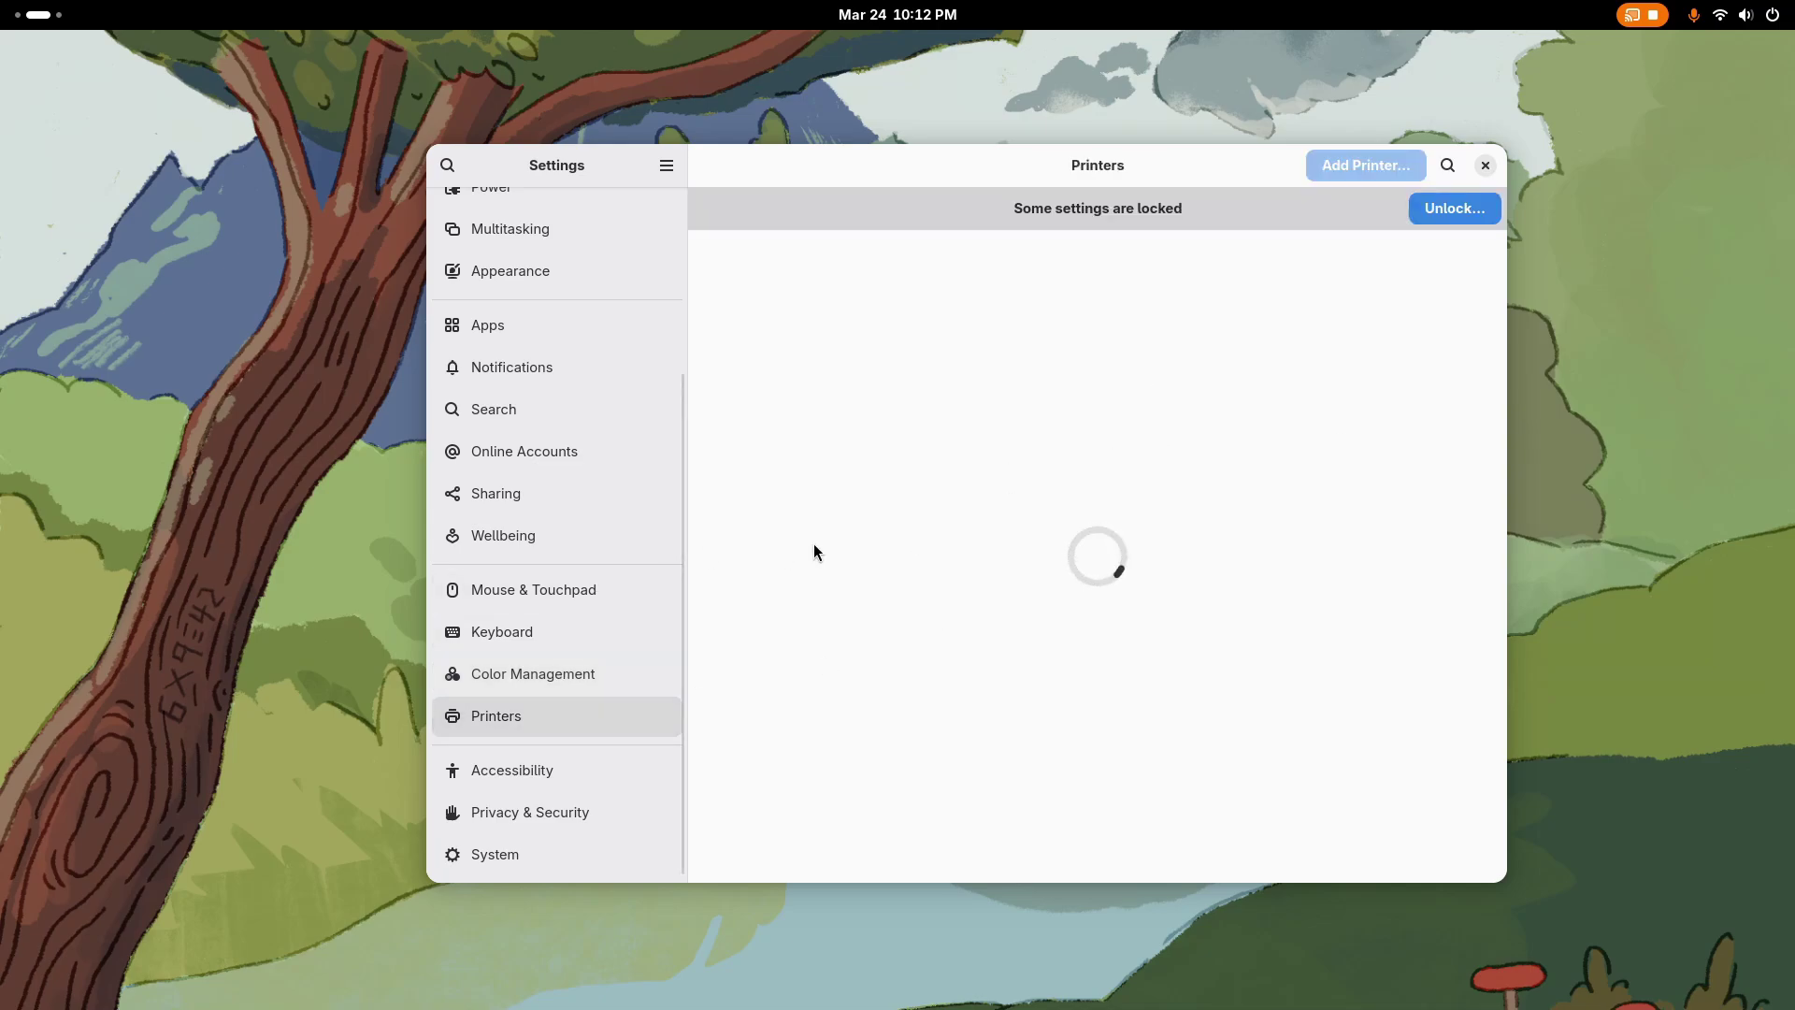
Step: Open Accessibility's Seeing options and view Cursor Size choices, leaving it at Default
{"action": "left_click", "coordinate": [559, 762]}
{"action": "left_click", "coordinate": [1026, 311]}
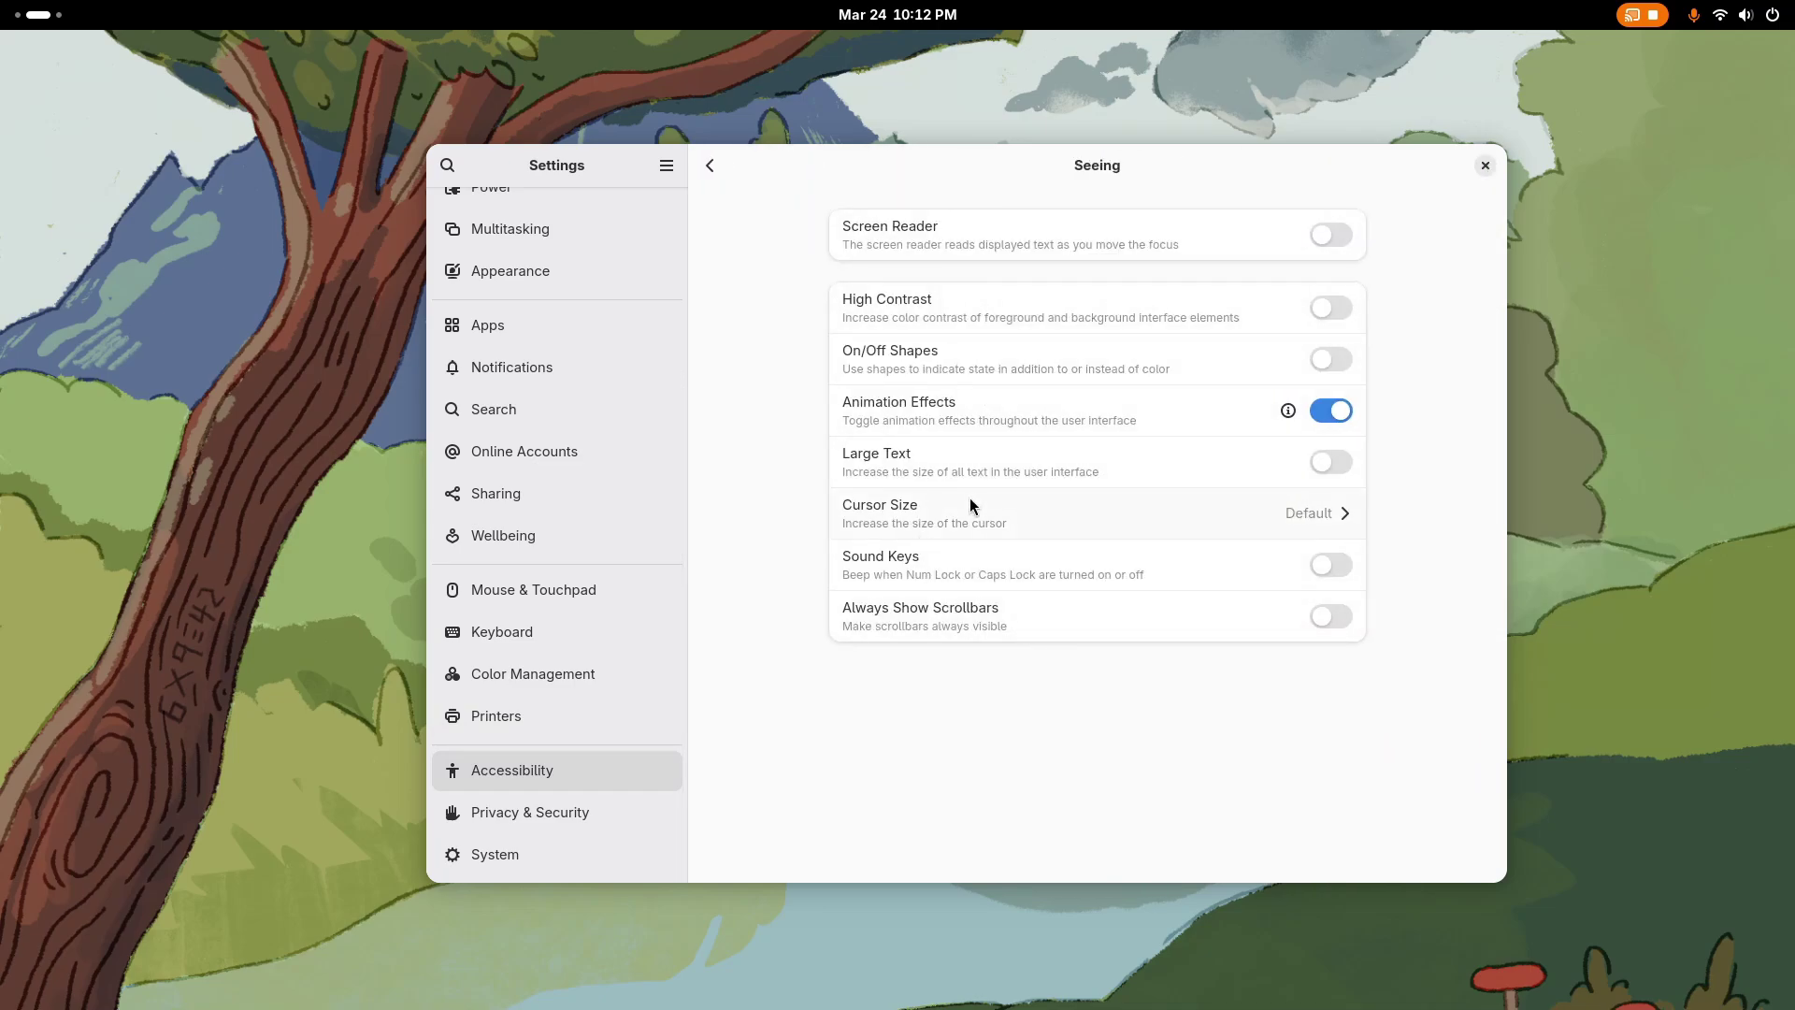
{"action": "left_click", "coordinate": [1293, 519]}
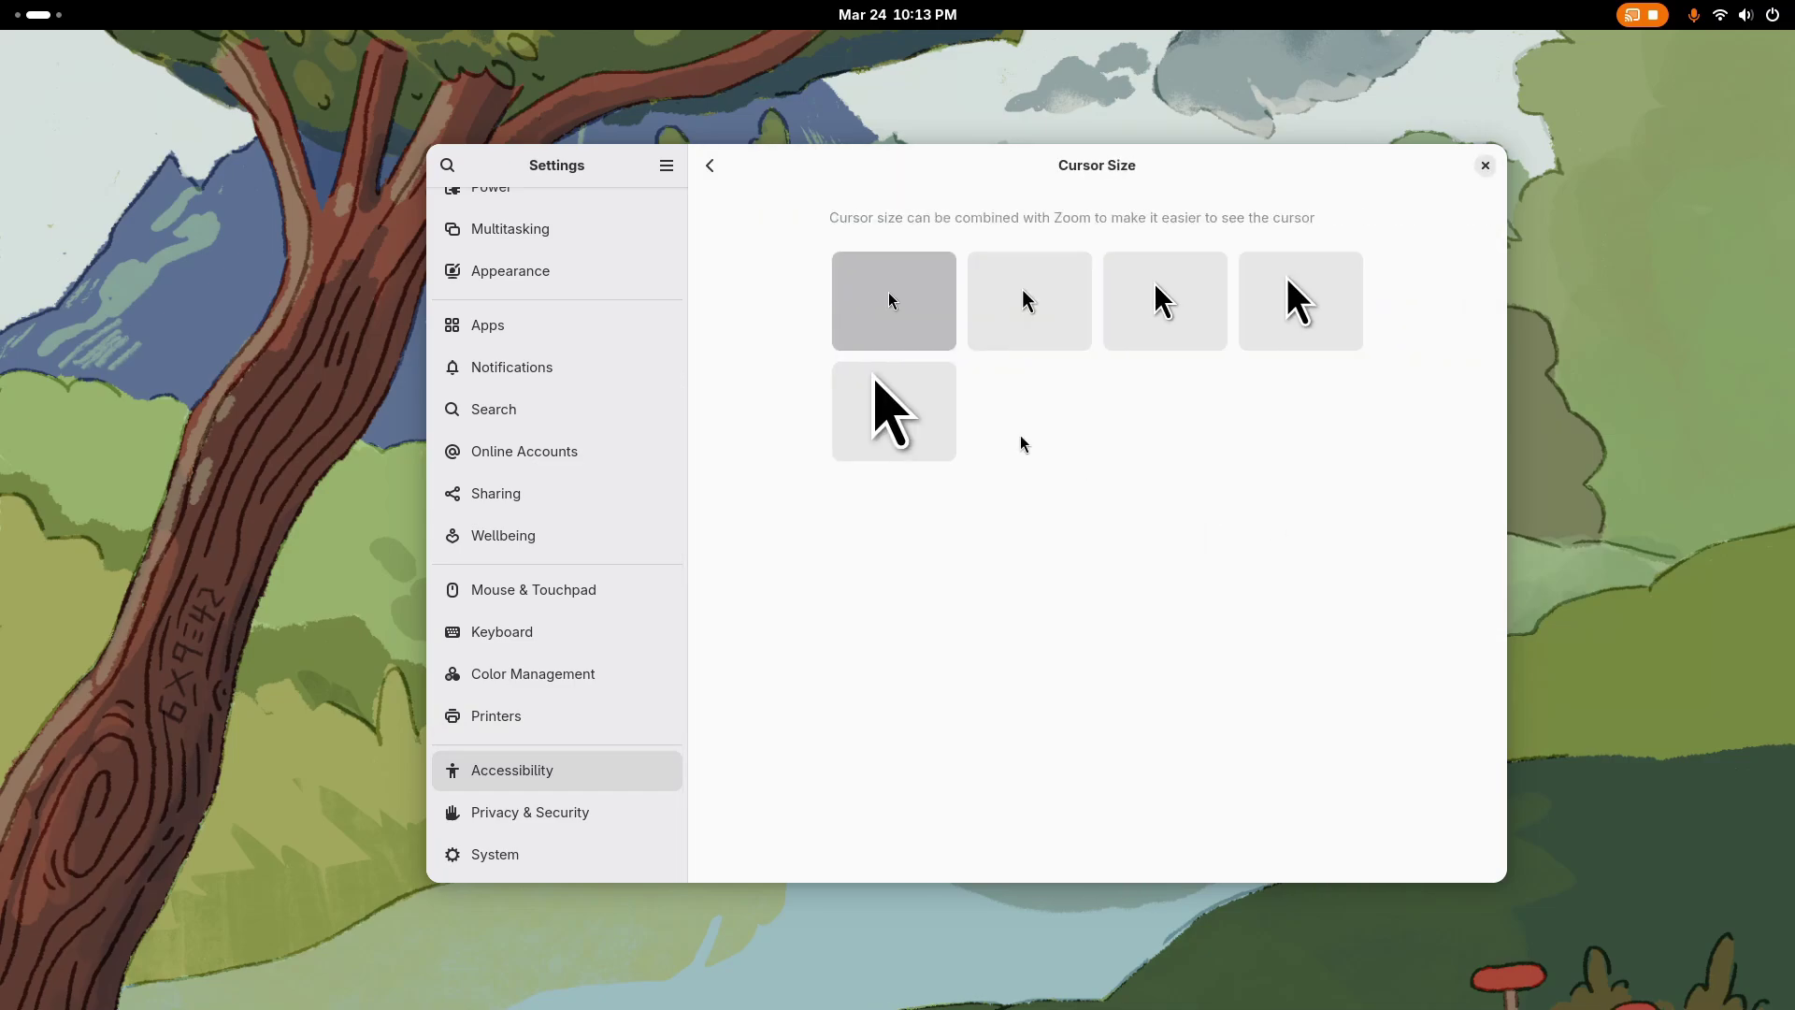
{"action": "left_click", "coordinate": [709, 166]}
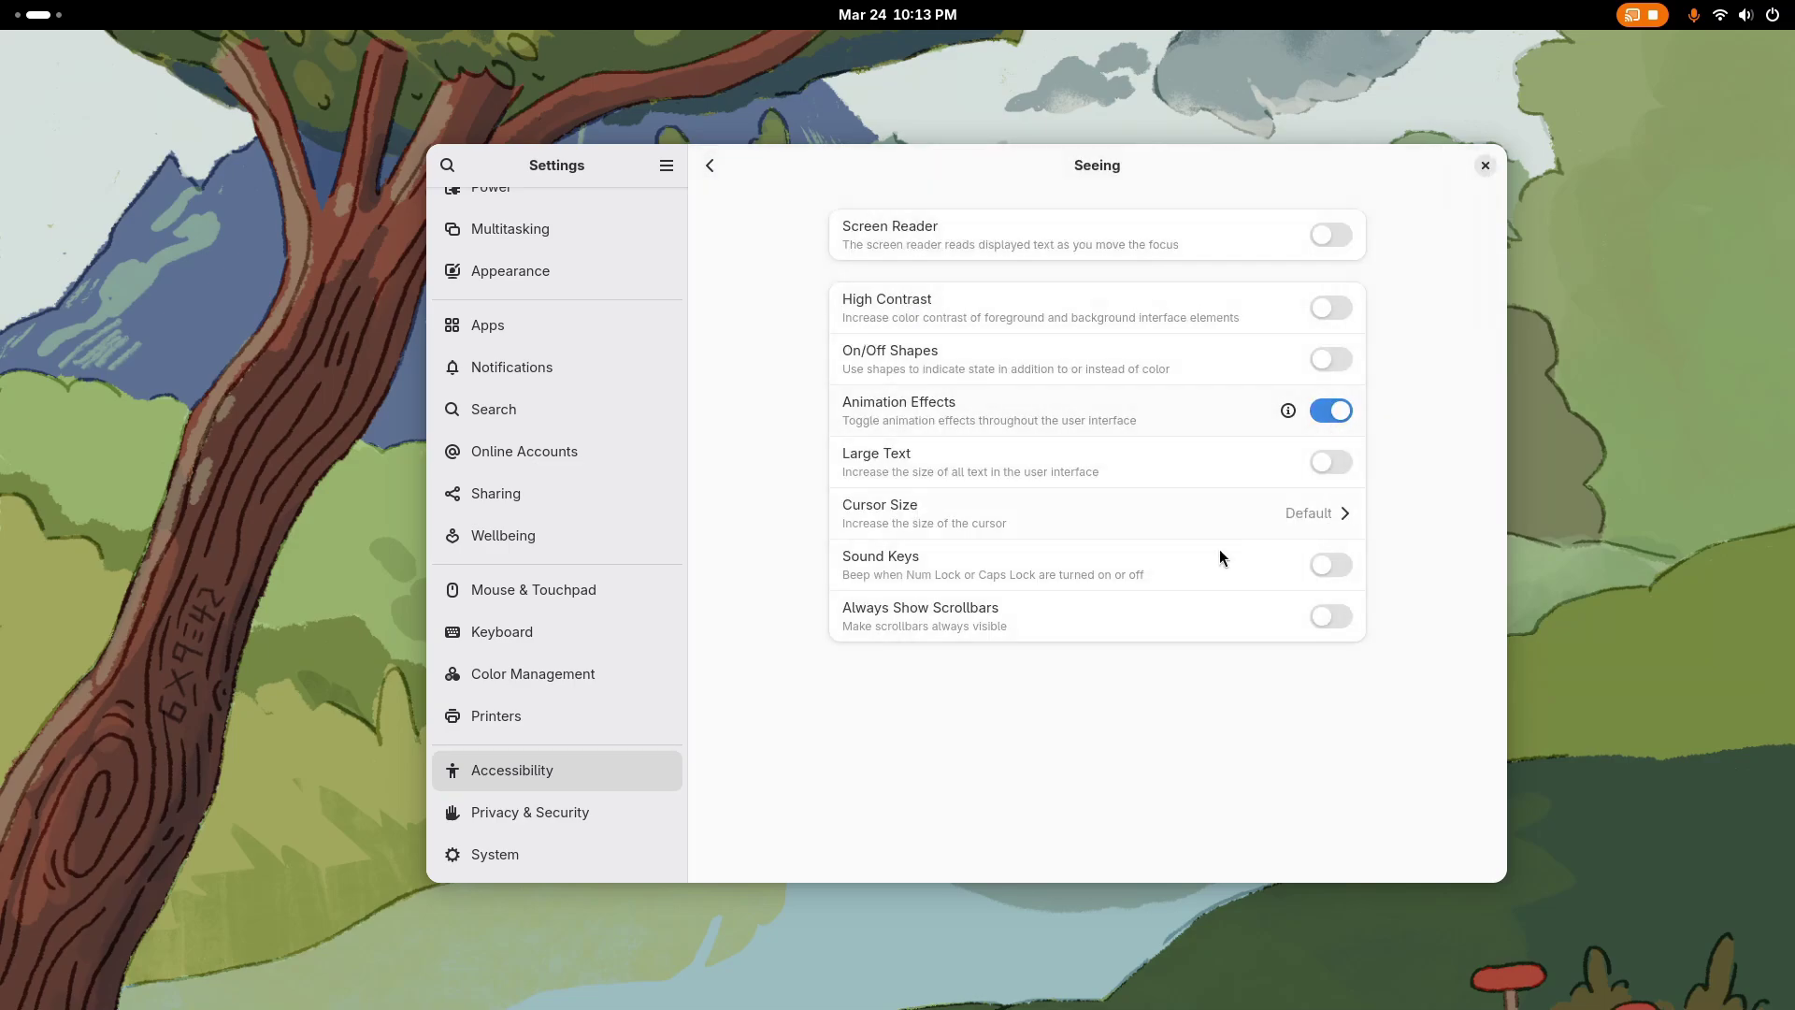
Step: Return to the Accessibility list and open Hearing, with Overamplification and Visual Alerts left off
{"action": "left_click", "coordinate": [699, 167]}
{"action": "left_click", "coordinate": [929, 358]}
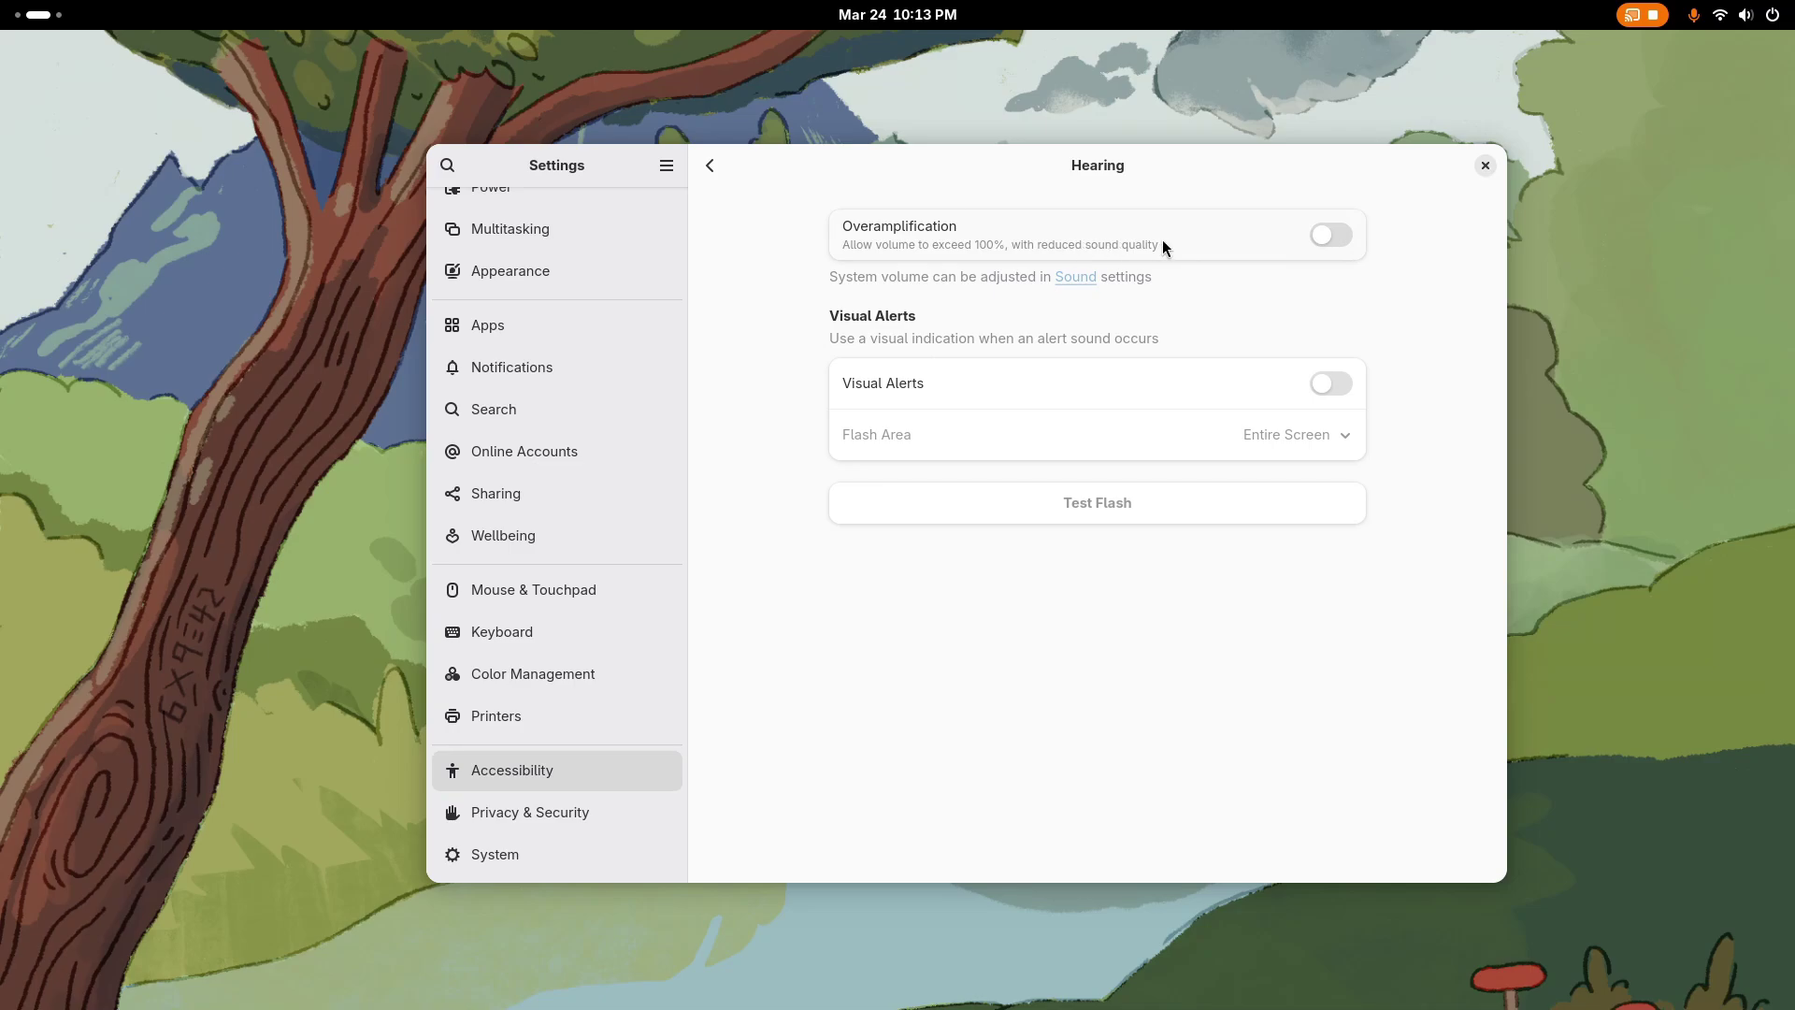
Step: Open the Typing accessibility options and expand, then collapse, the Repeat Keys settings
{"action": "left_click", "coordinate": [711, 168]}
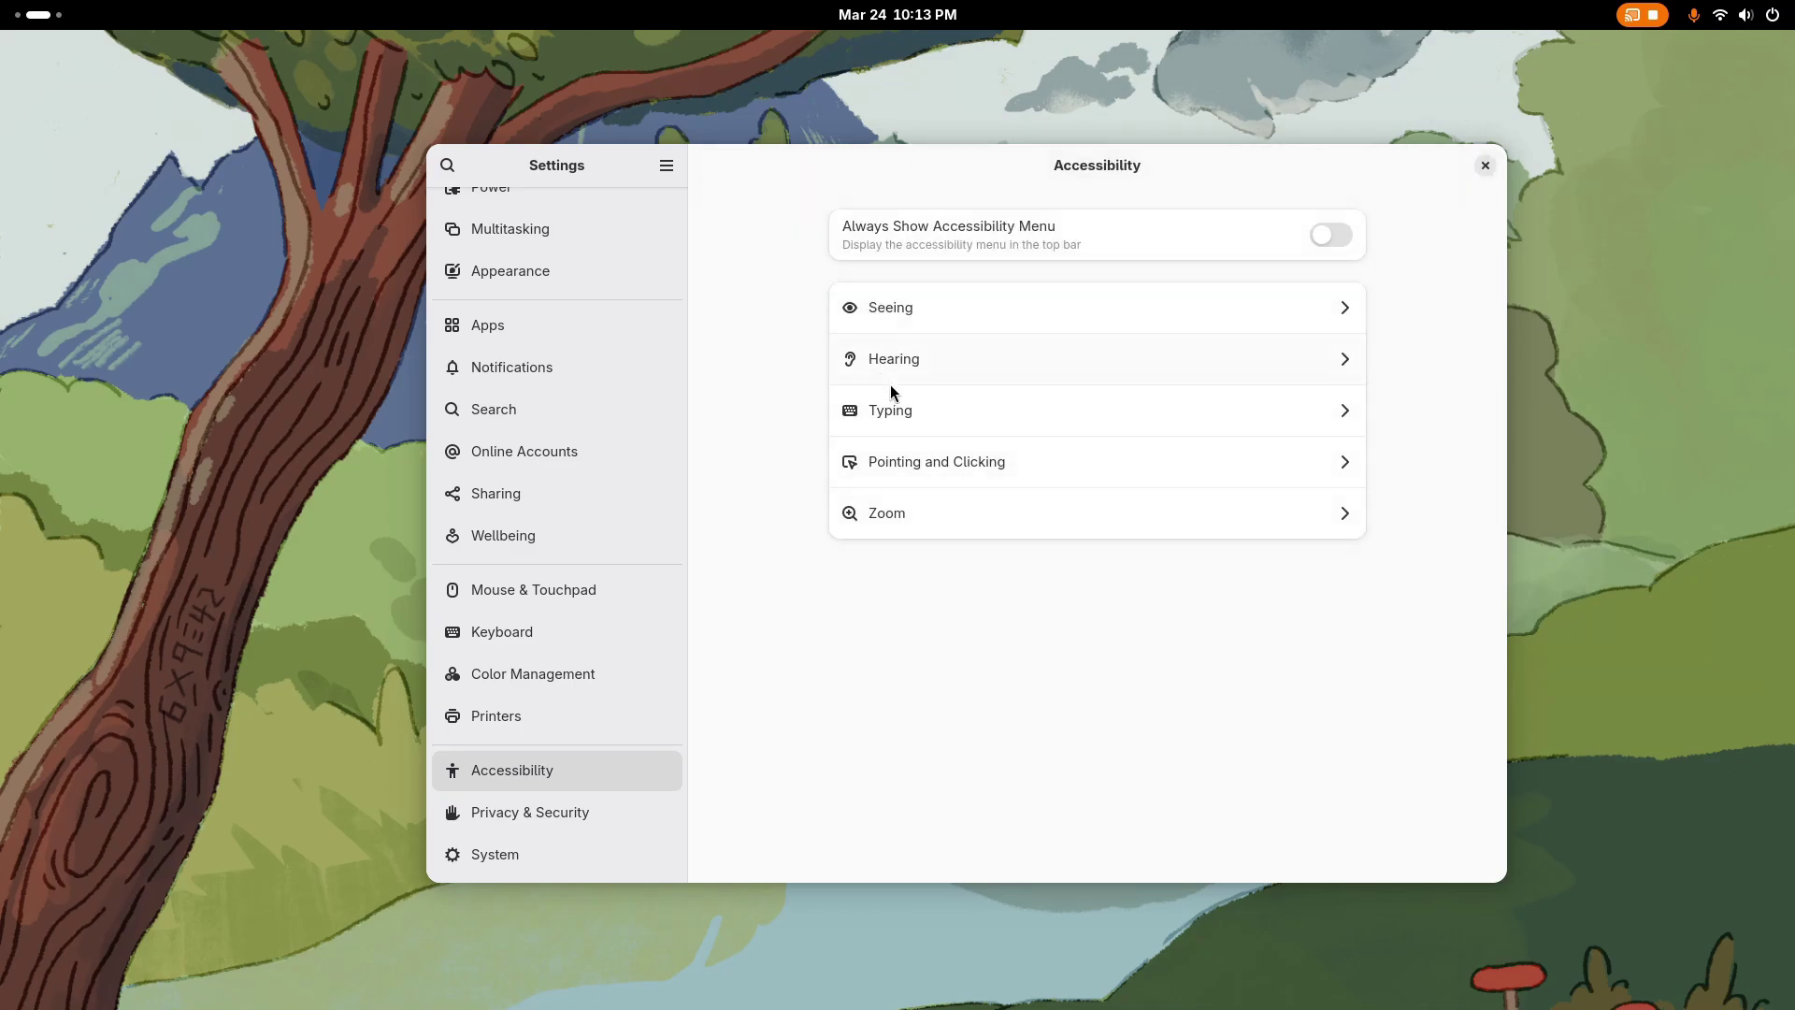
{"action": "left_click", "coordinate": [922, 413]}
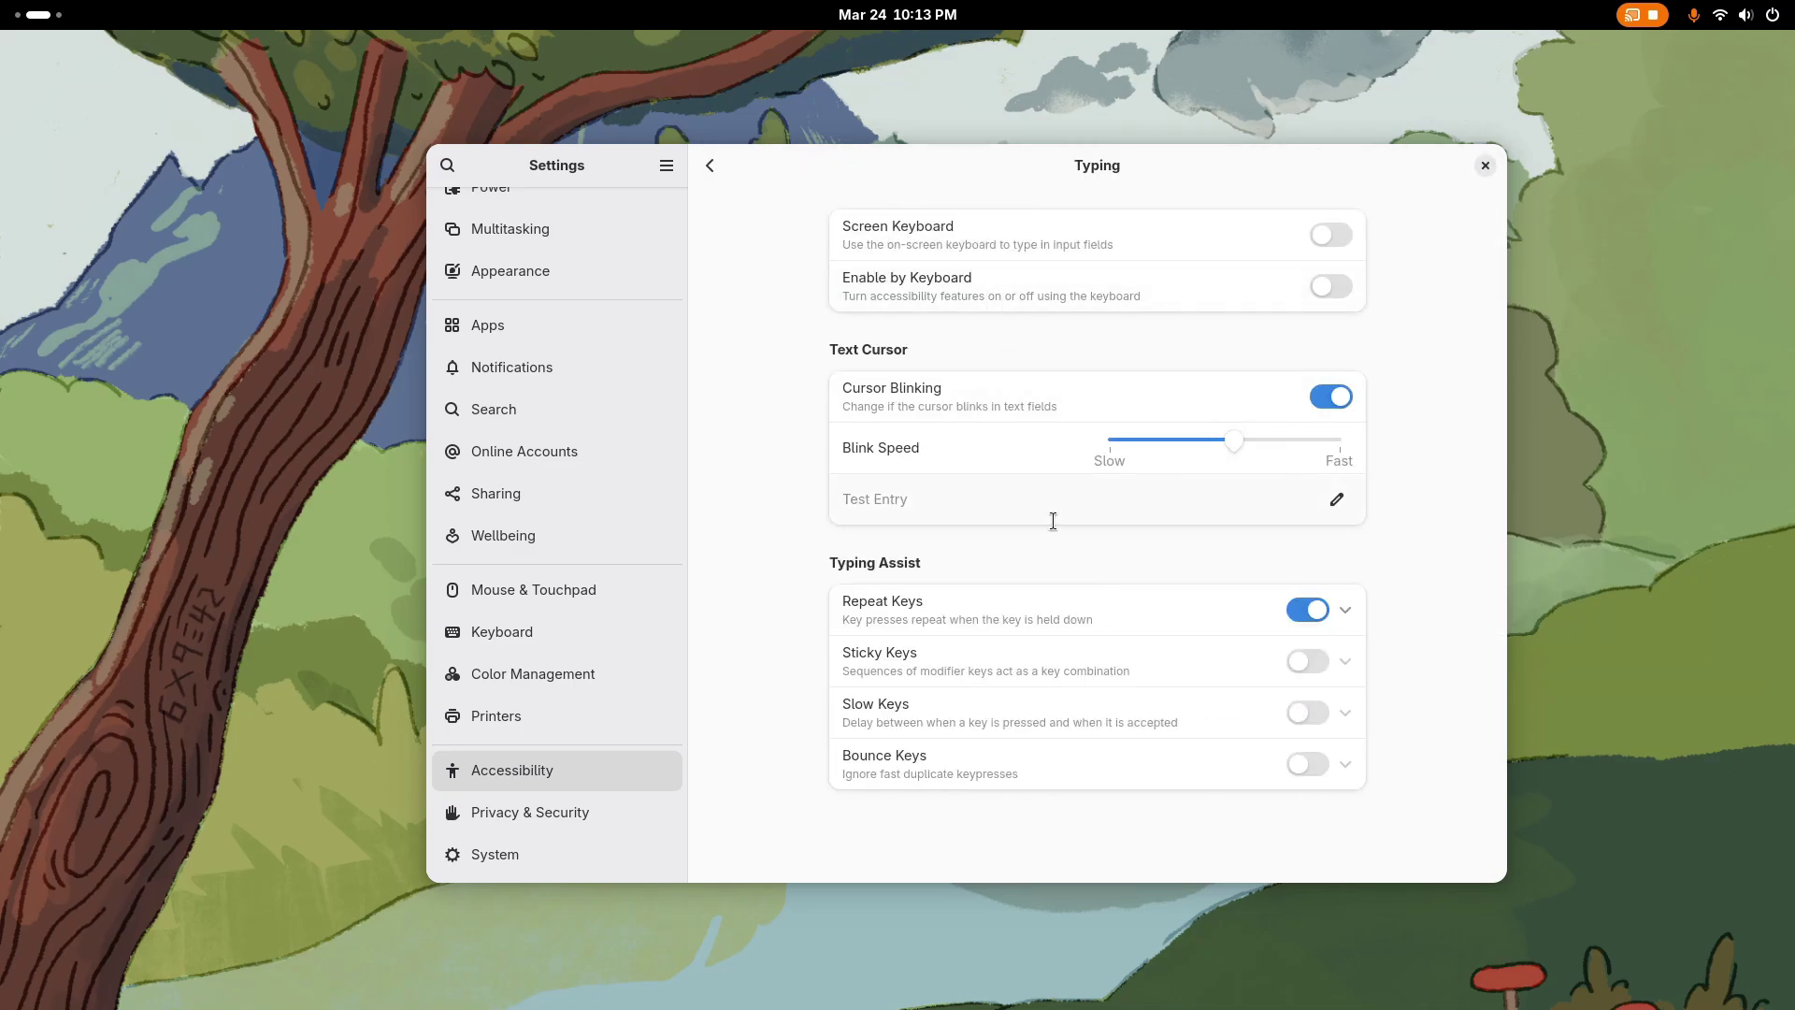
{"action": "left_click", "coordinate": [1346, 619]}
{"action": "left_click", "coordinate": [1345, 612]}
Step: Browse the Pointing and Clicking and Zoom options, then return to the Accessibility overview
{"action": "left_click", "coordinate": [711, 167]}
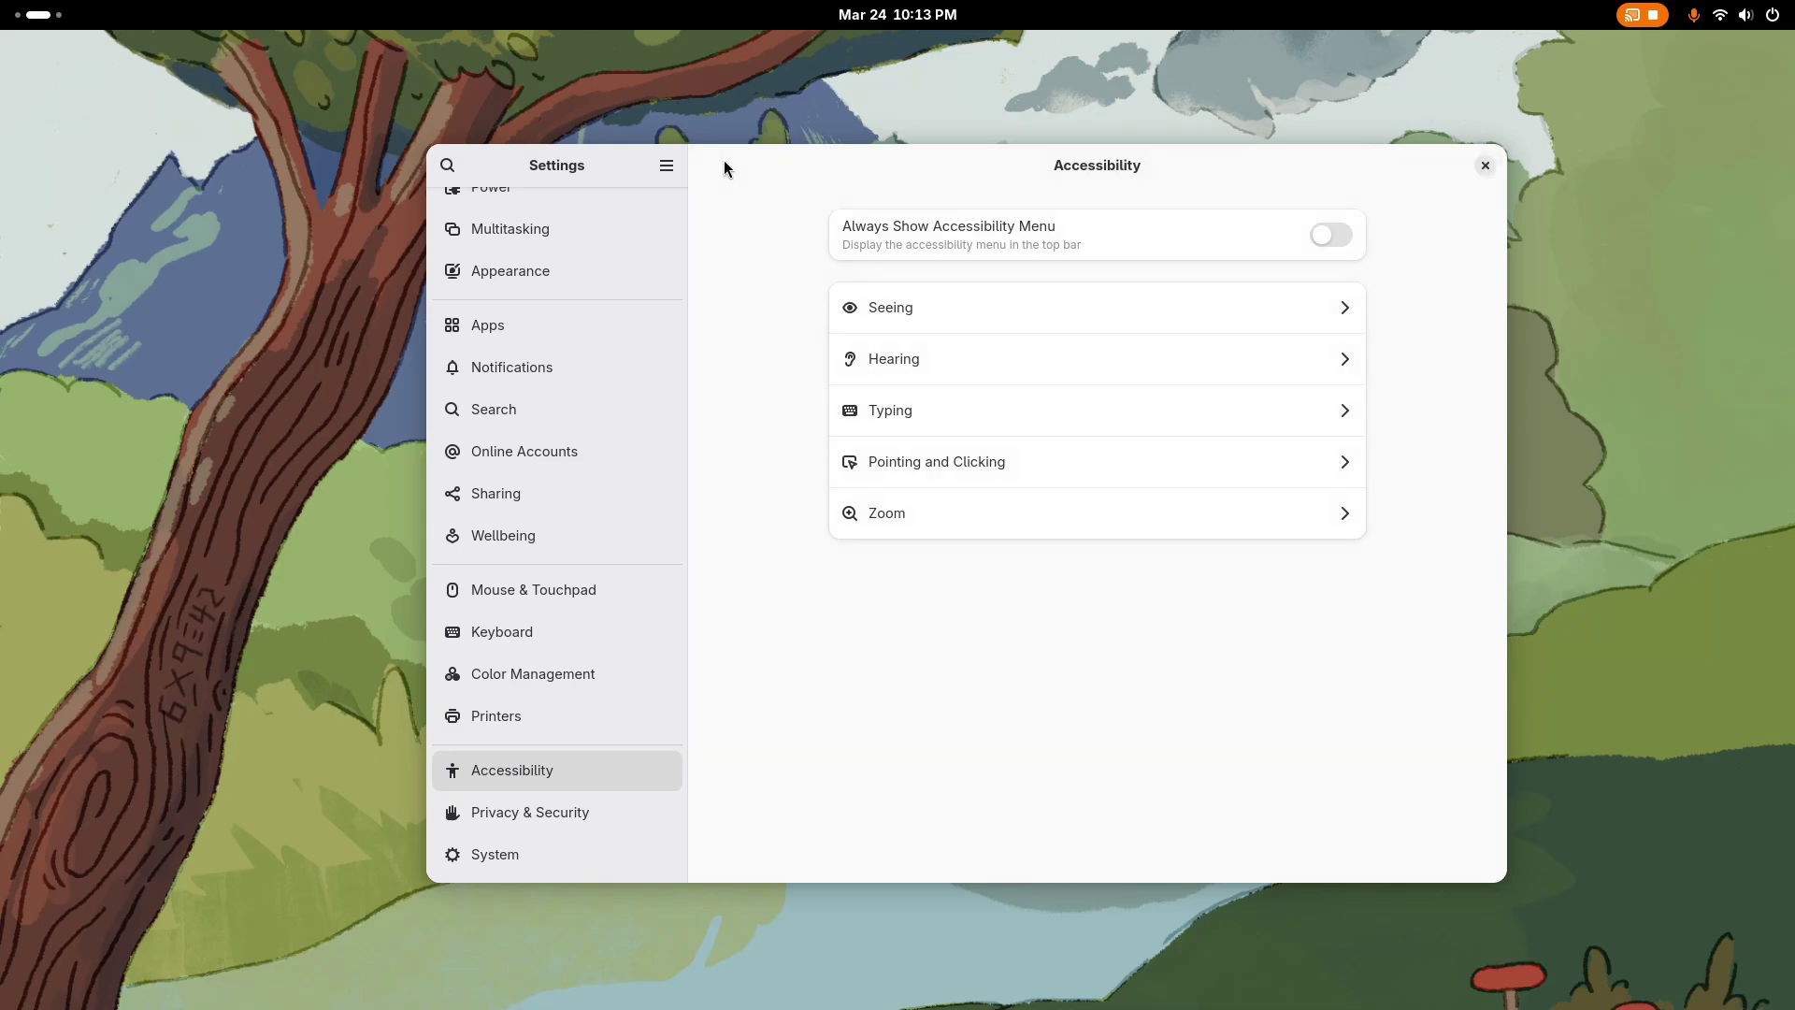
{"action": "left_click", "coordinate": [1006, 477]}
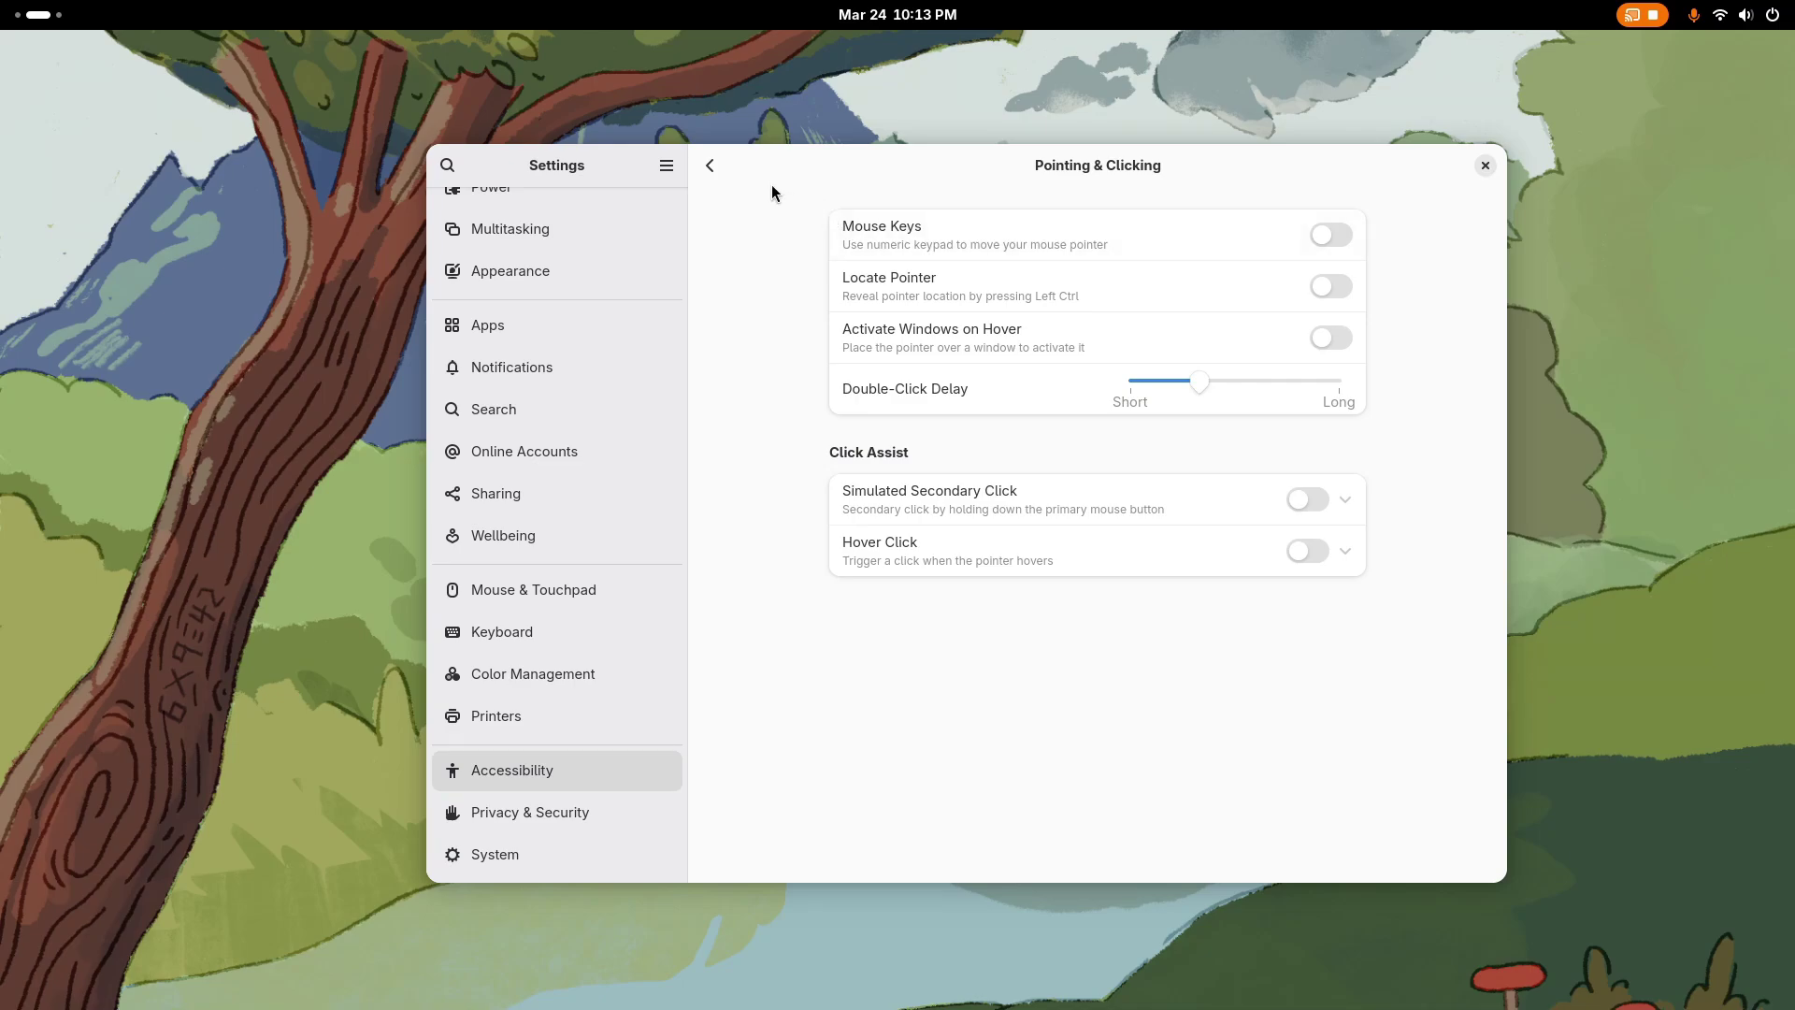
{"action": "left_click", "coordinate": [708, 176]}
{"action": "left_click", "coordinate": [968, 523]}
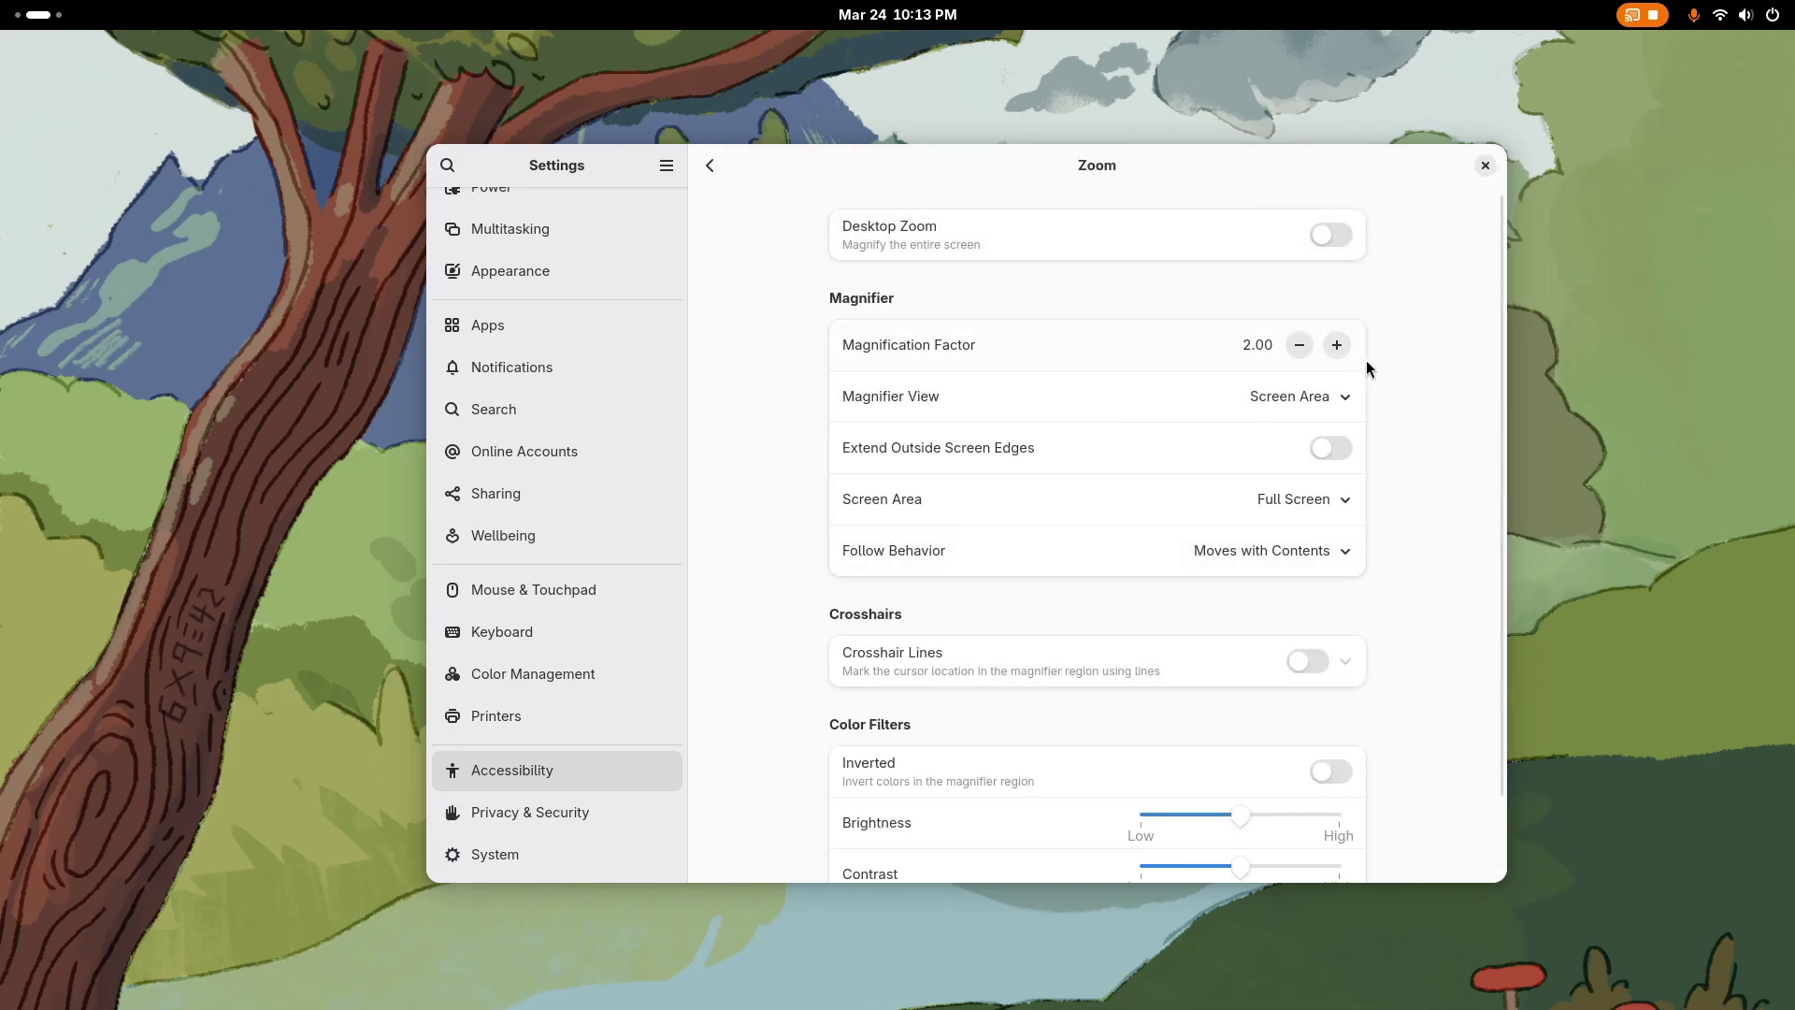
{"action": "scroll", "coordinate": [1387, 677], "scroll_direction": "down", "scroll_amount": 1}
{"action": "scroll", "coordinate": [1387, 676], "scroll_direction": "up", "scroll_amount": 1}
{"action": "key", "text": "alt+Left"}
Step: In Privacy & Security, browse the Screen Lock, Location and File History & Trash pages
{"action": "left_click", "coordinate": [537, 817]}
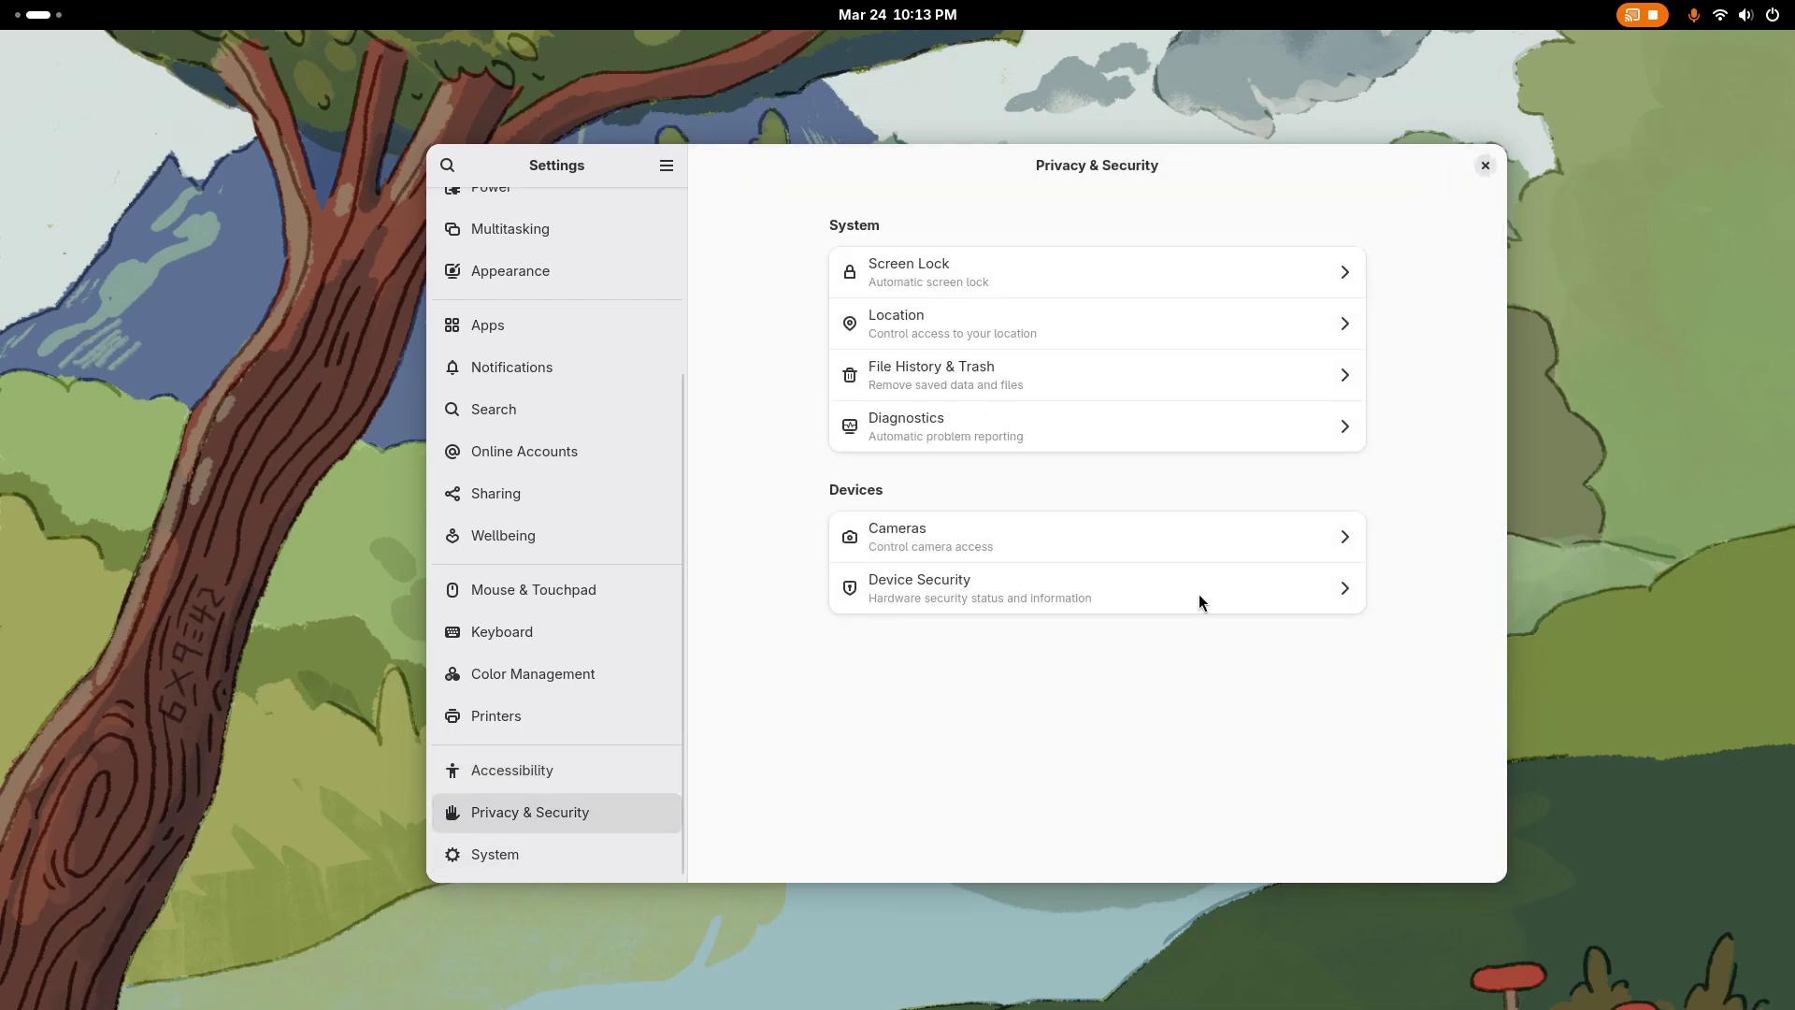
{"action": "left_click", "coordinate": [1002, 282]}
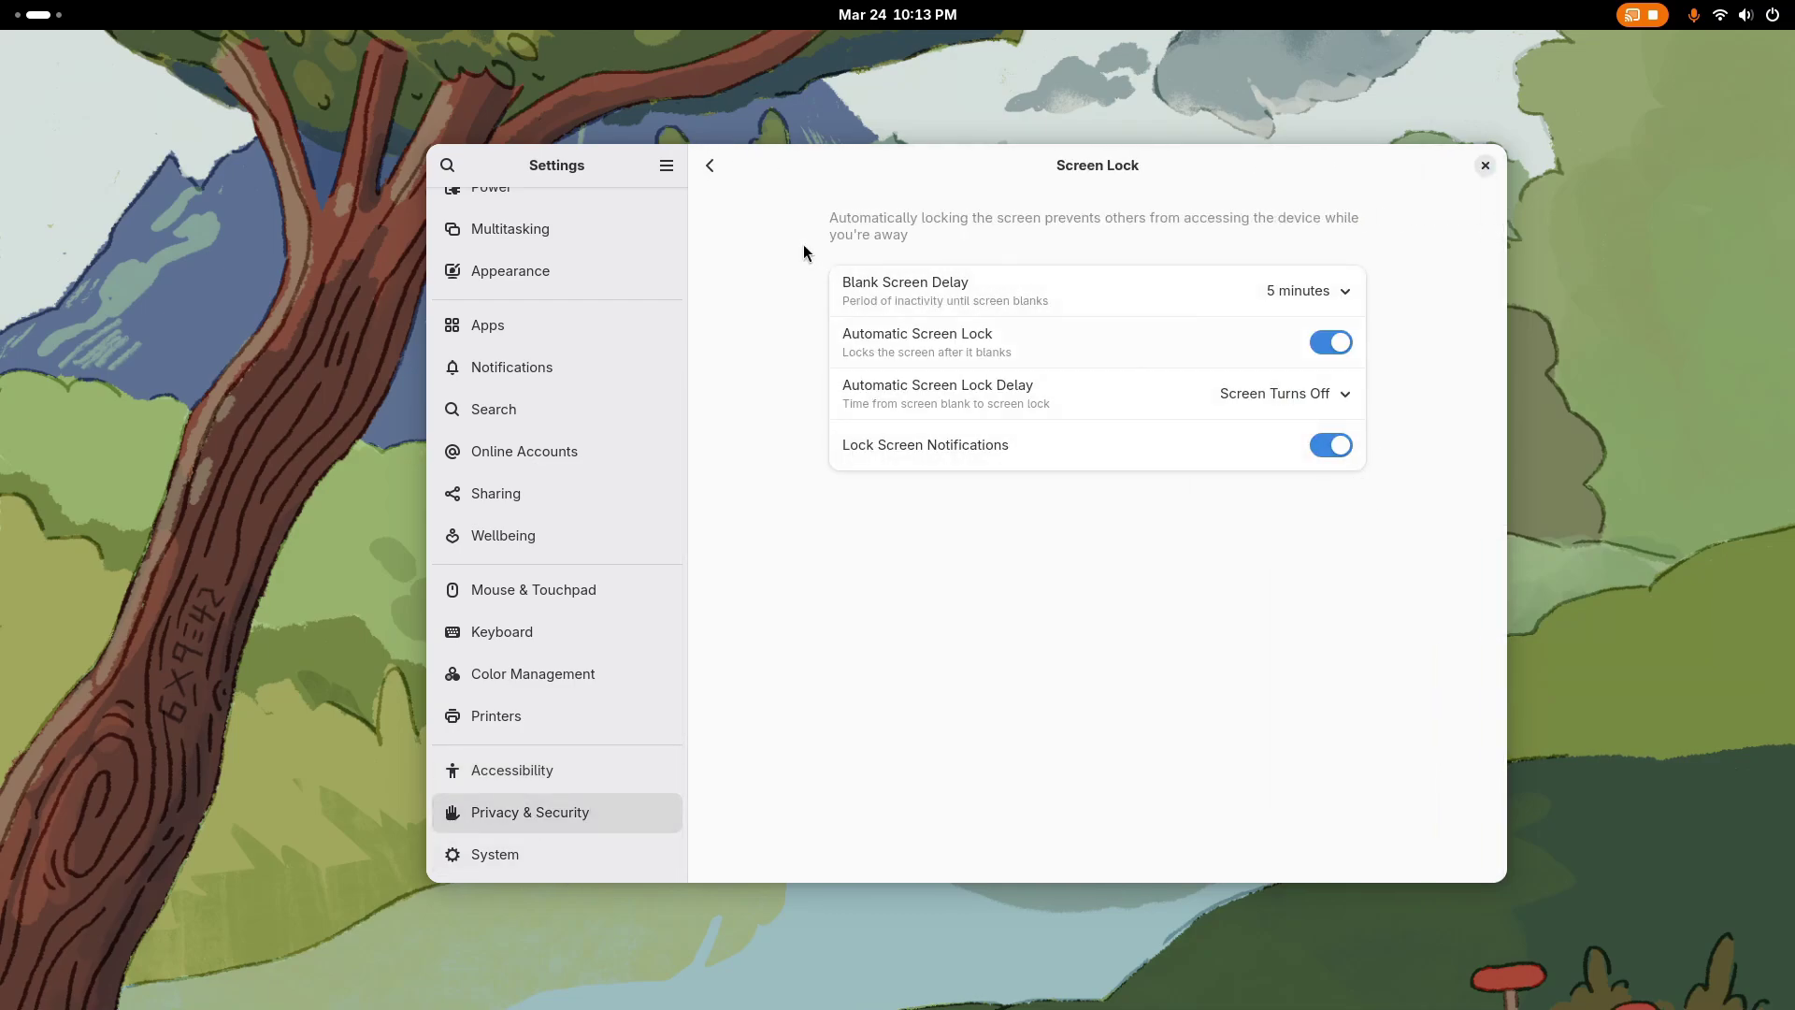
{"action": "left_click", "coordinate": [710, 166]}
{"action": "left_click", "coordinate": [996, 317]}
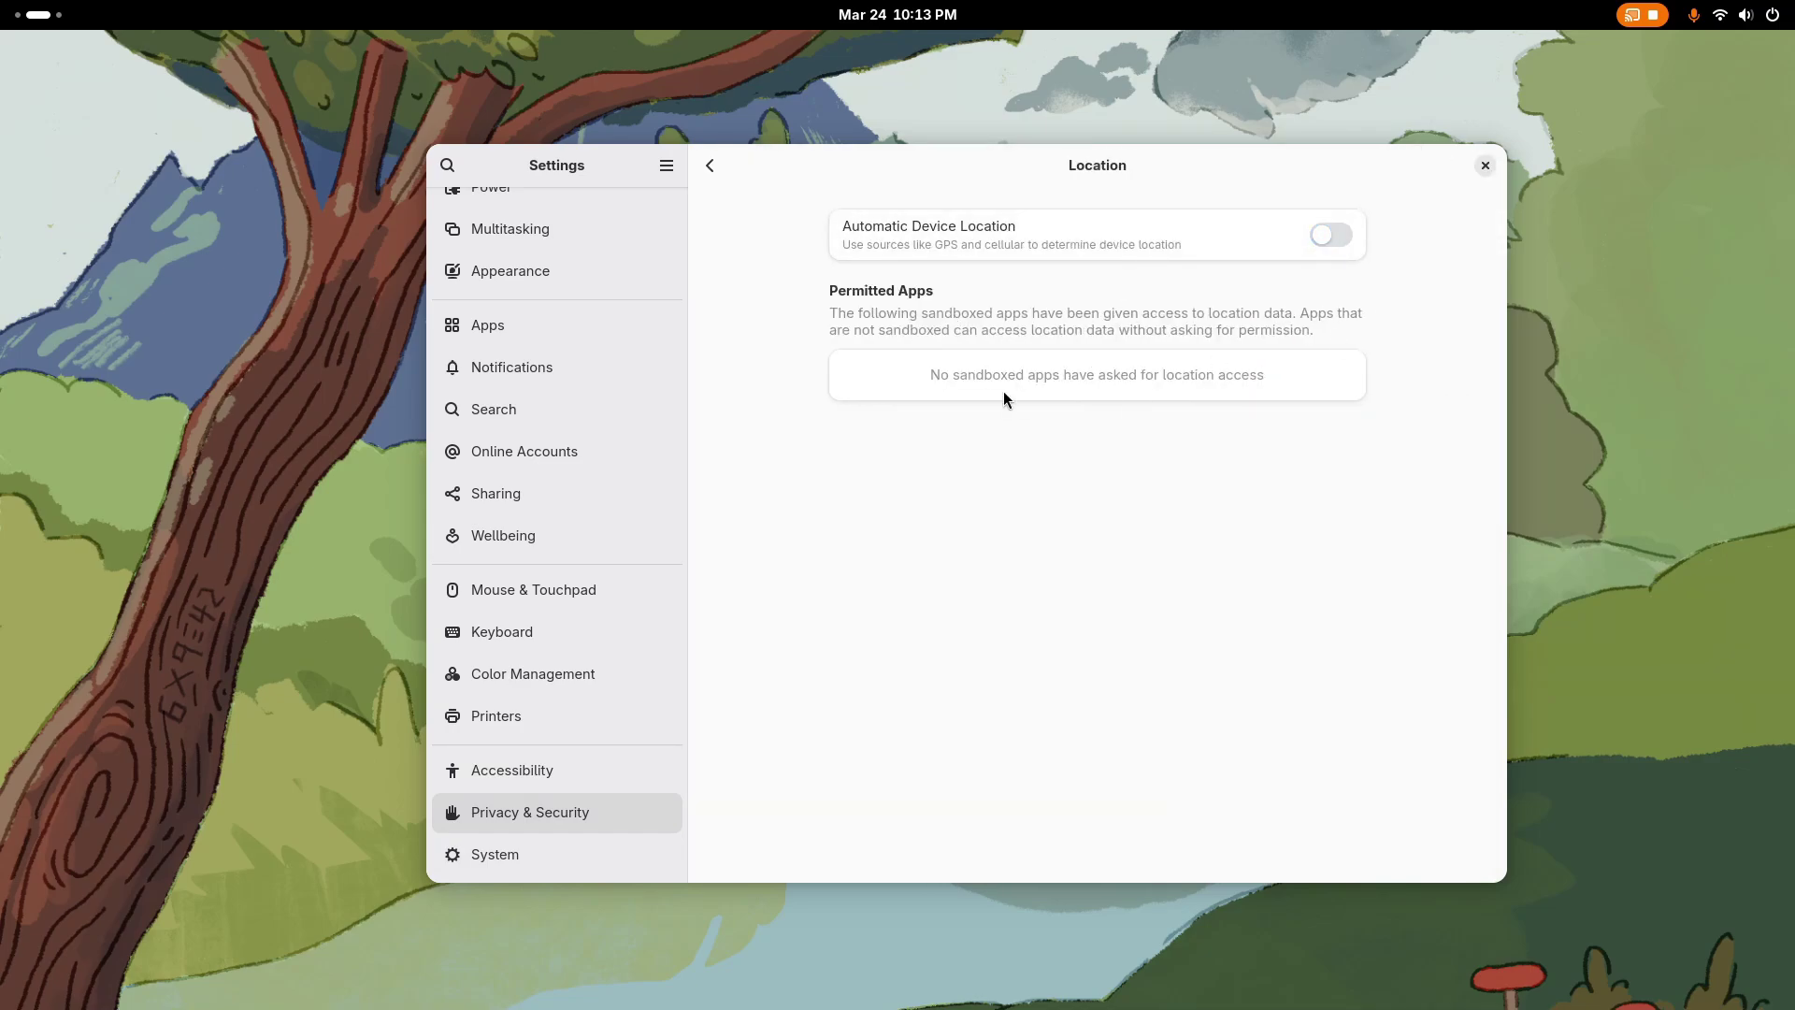
{"action": "left_click", "coordinate": [712, 168]}
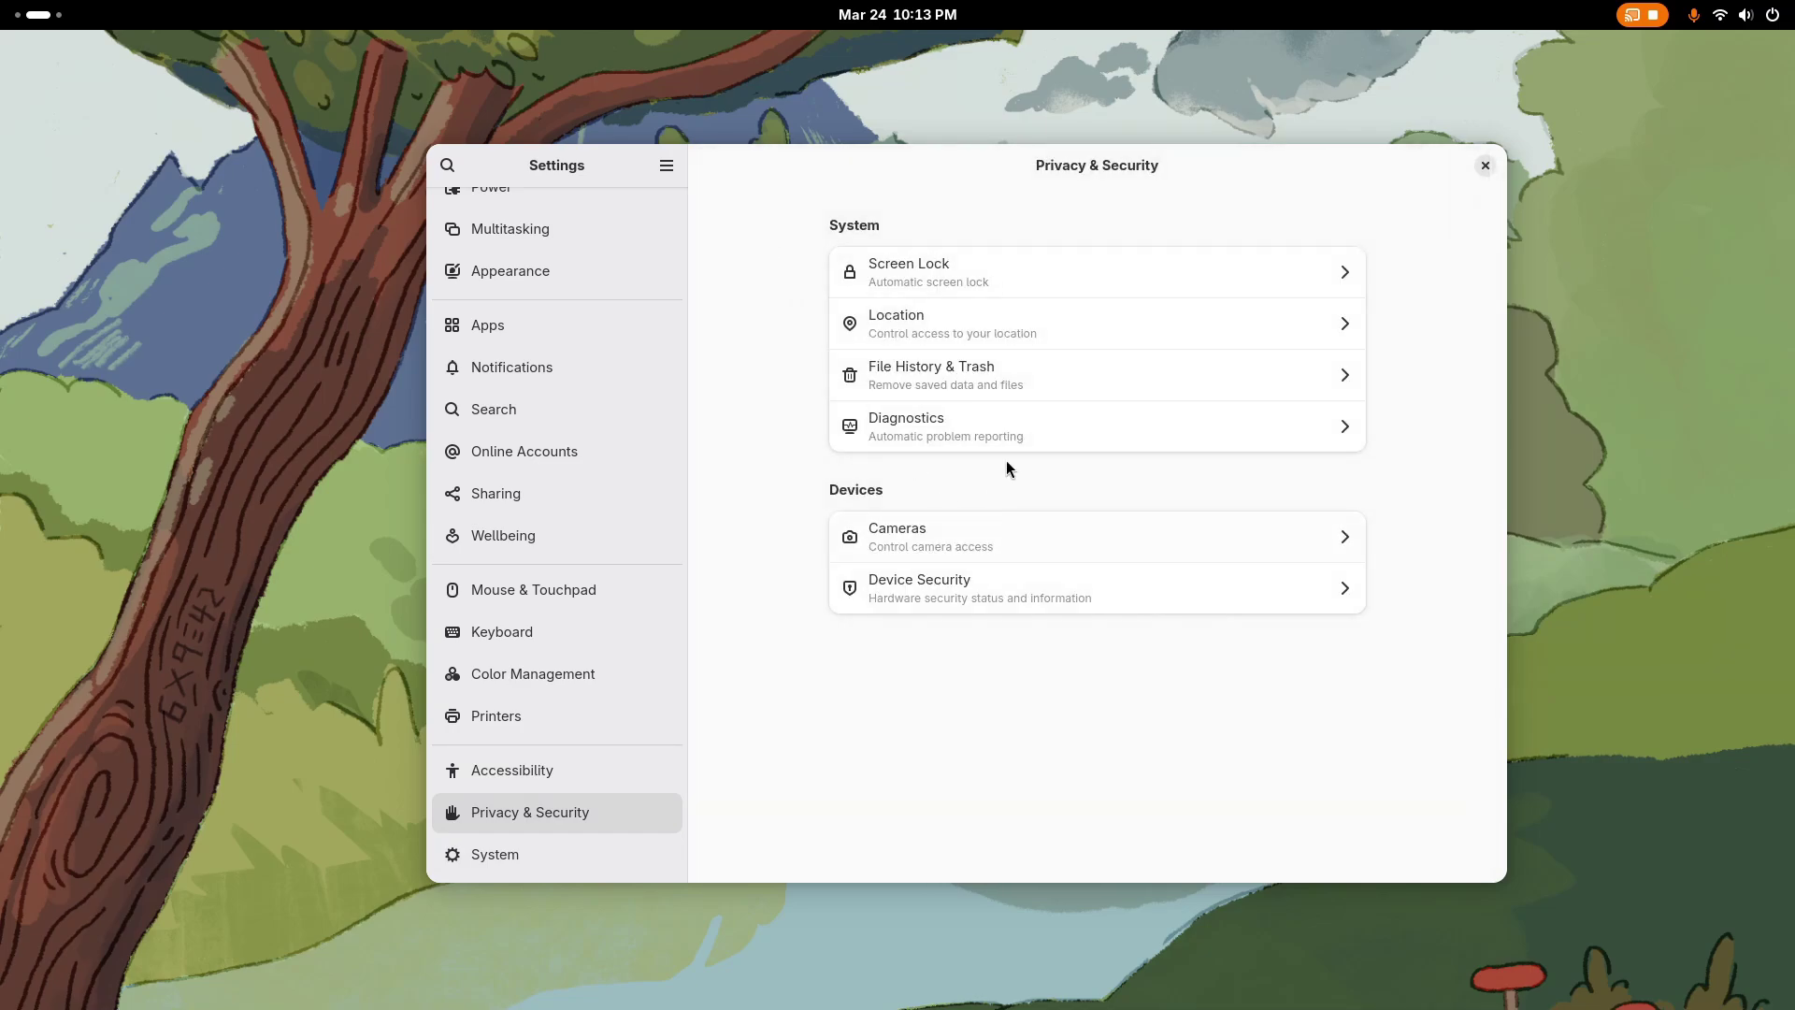
{"action": "left_click", "coordinate": [1018, 389]}
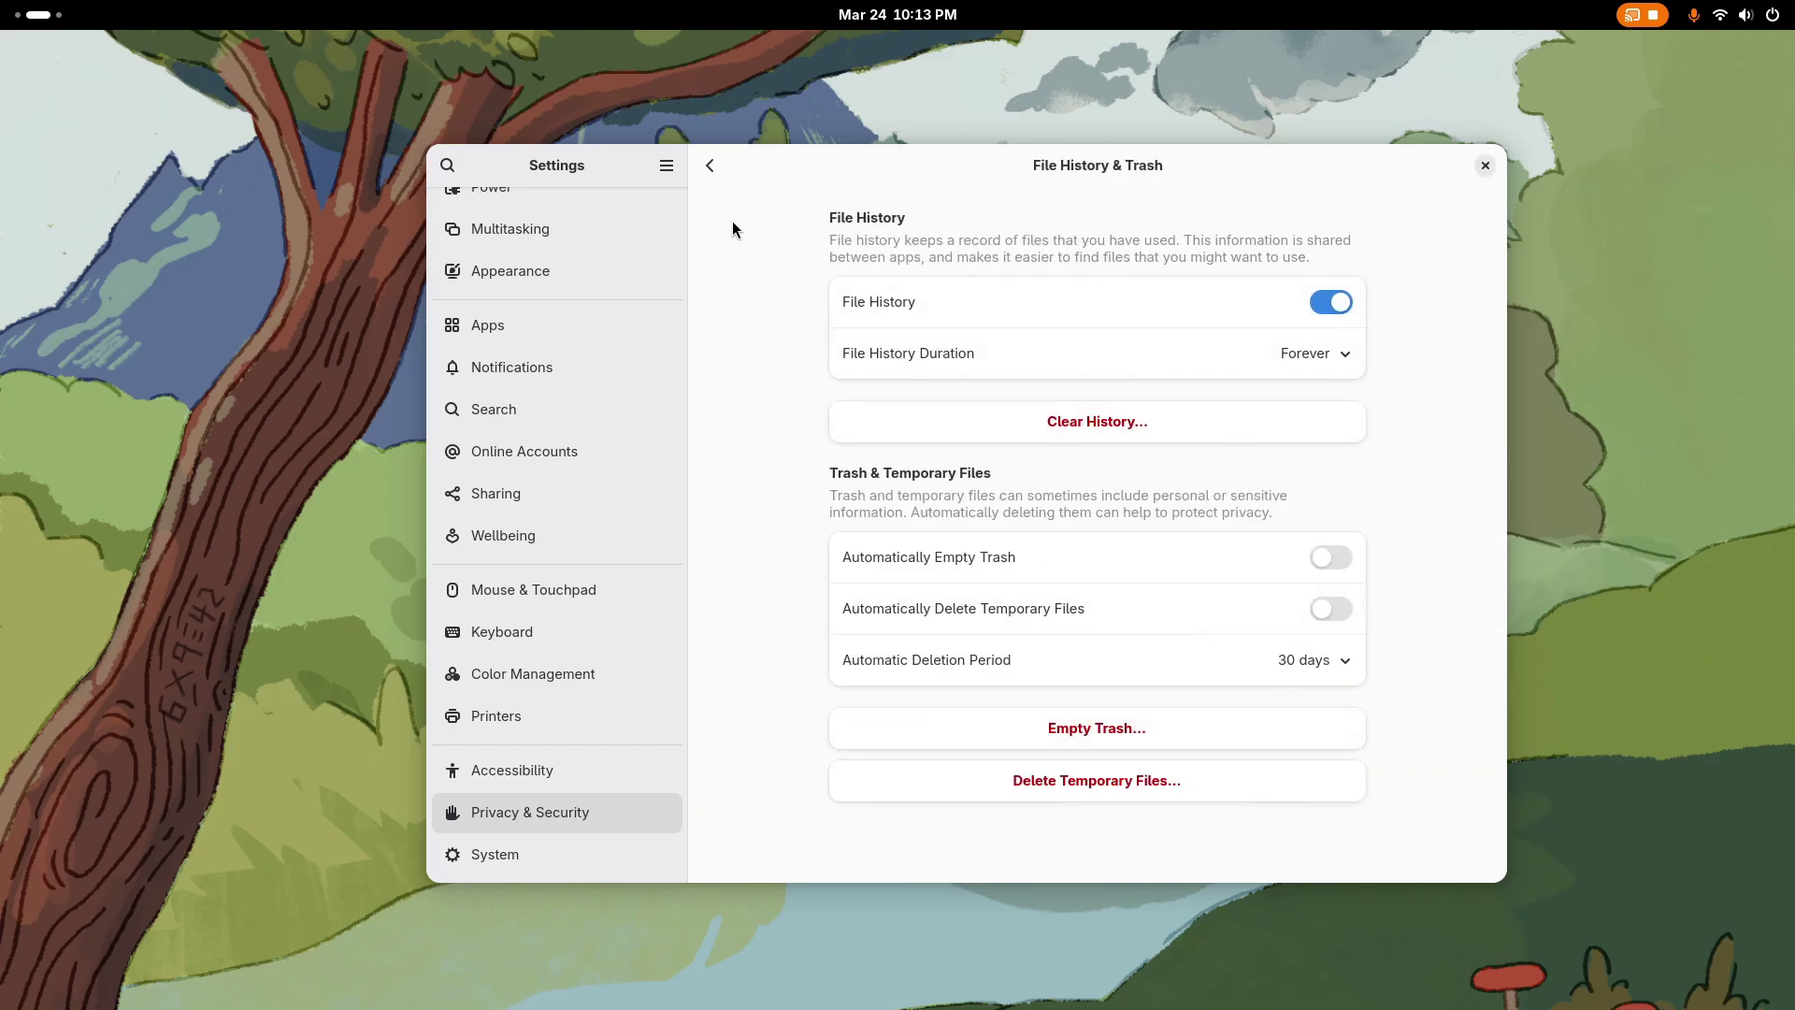
{"action": "left_click", "coordinate": [709, 170]}
Step: Turn off Automatic Problem Reporting in Diagnostics, then view the Cameras access page
{"action": "left_click", "coordinate": [925, 415]}
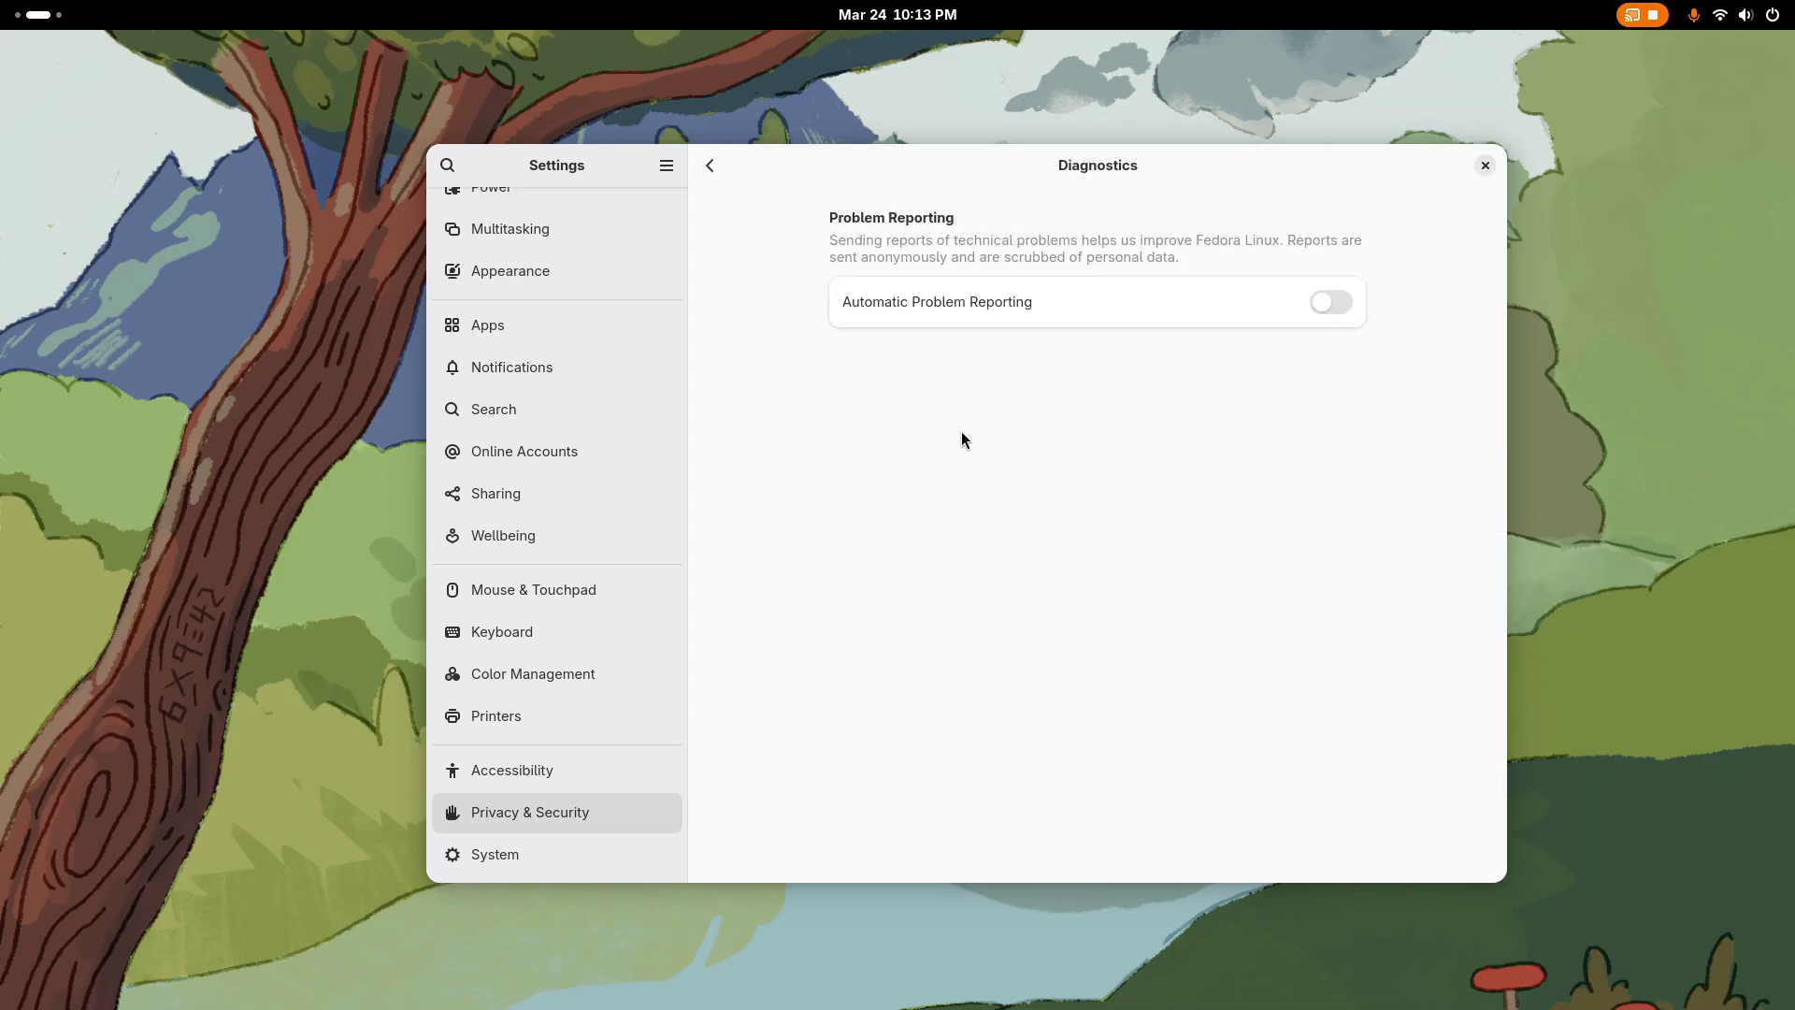
{"action": "left_click", "coordinate": [1335, 308]}
{"action": "left_click", "coordinate": [712, 167]}
{"action": "left_click", "coordinate": [1051, 546]}
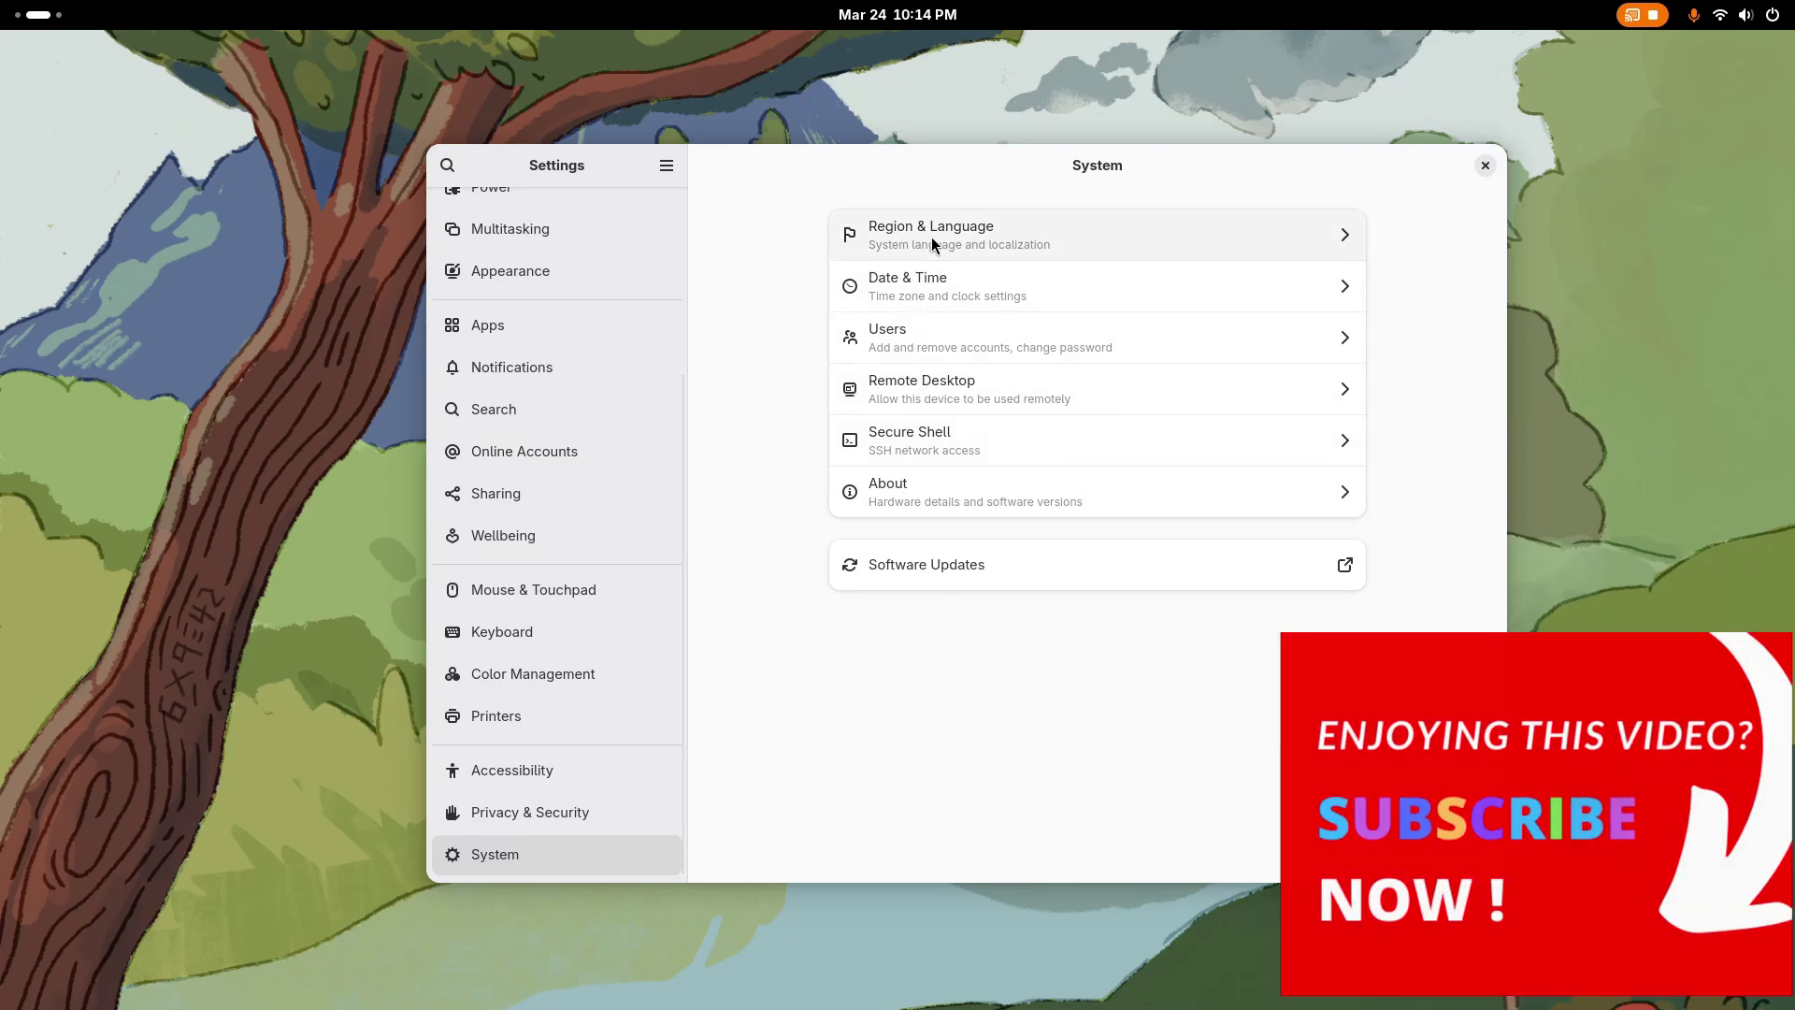
Step: Browse the Region & Language, Date & Time and Users pages under System
{"action": "left_click", "coordinate": [931, 240]}
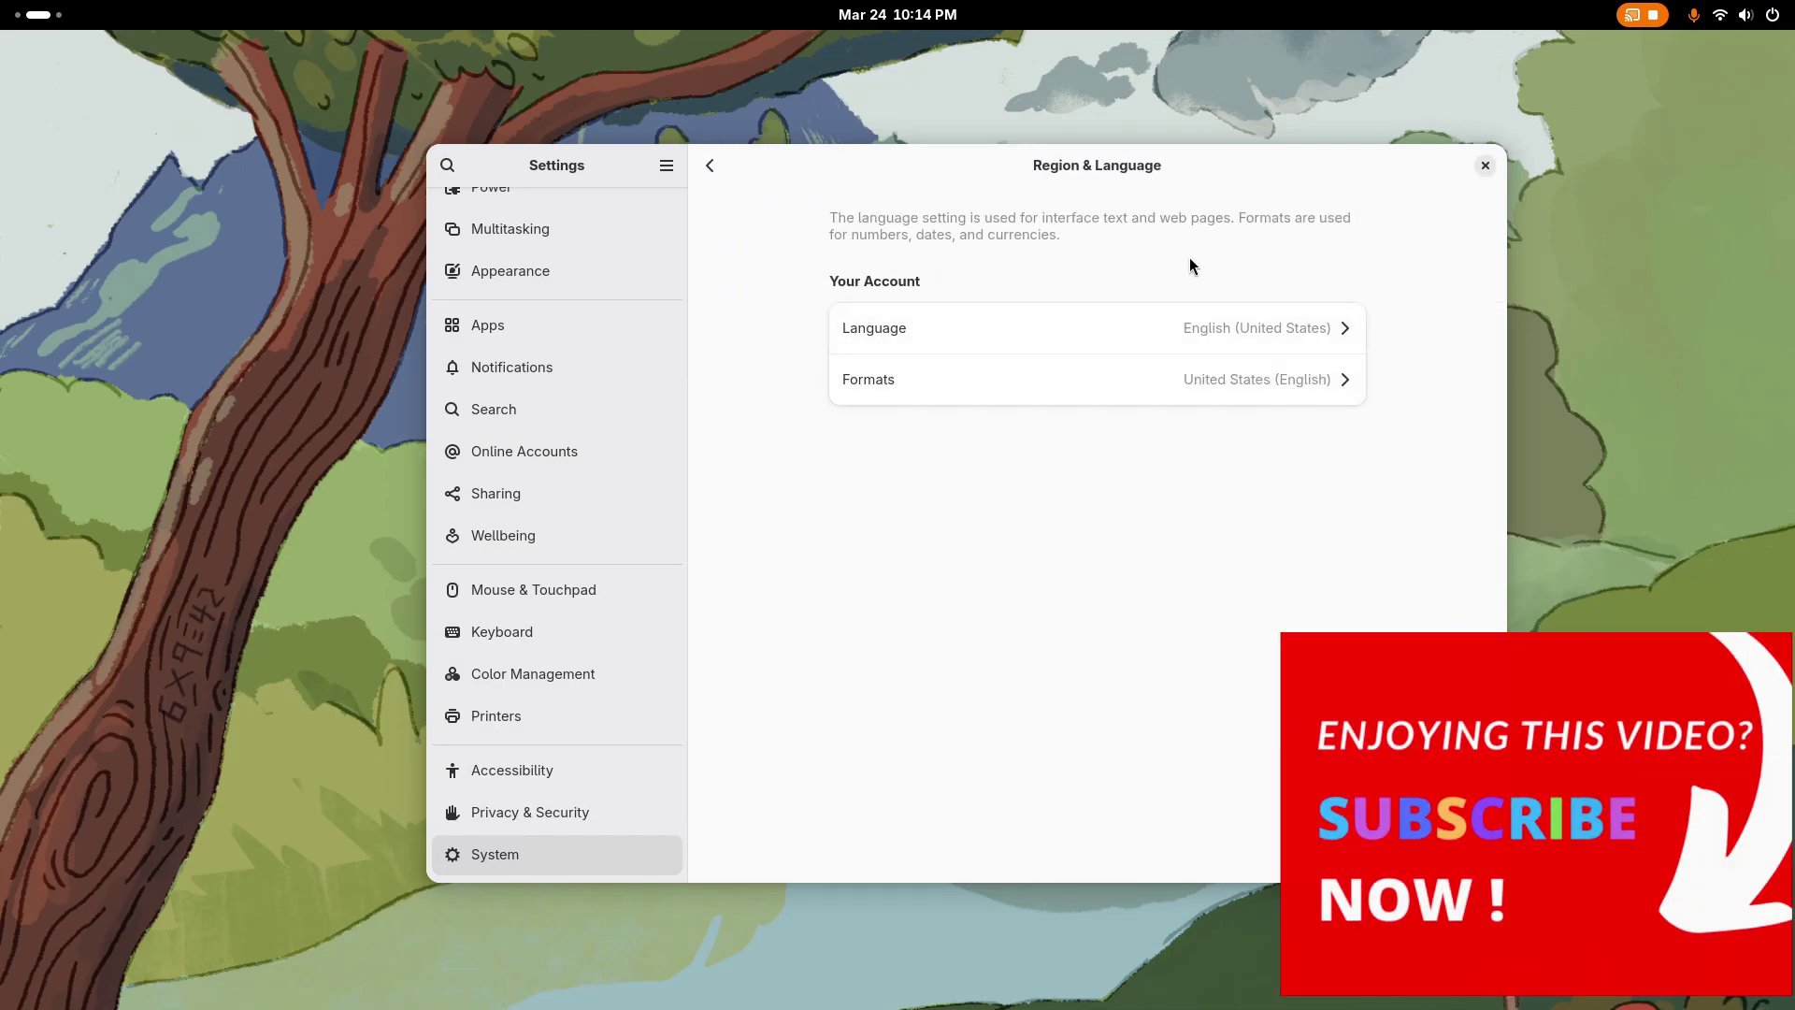
{"action": "left_click", "coordinate": [709, 167]}
{"action": "left_click", "coordinate": [1019, 290]}
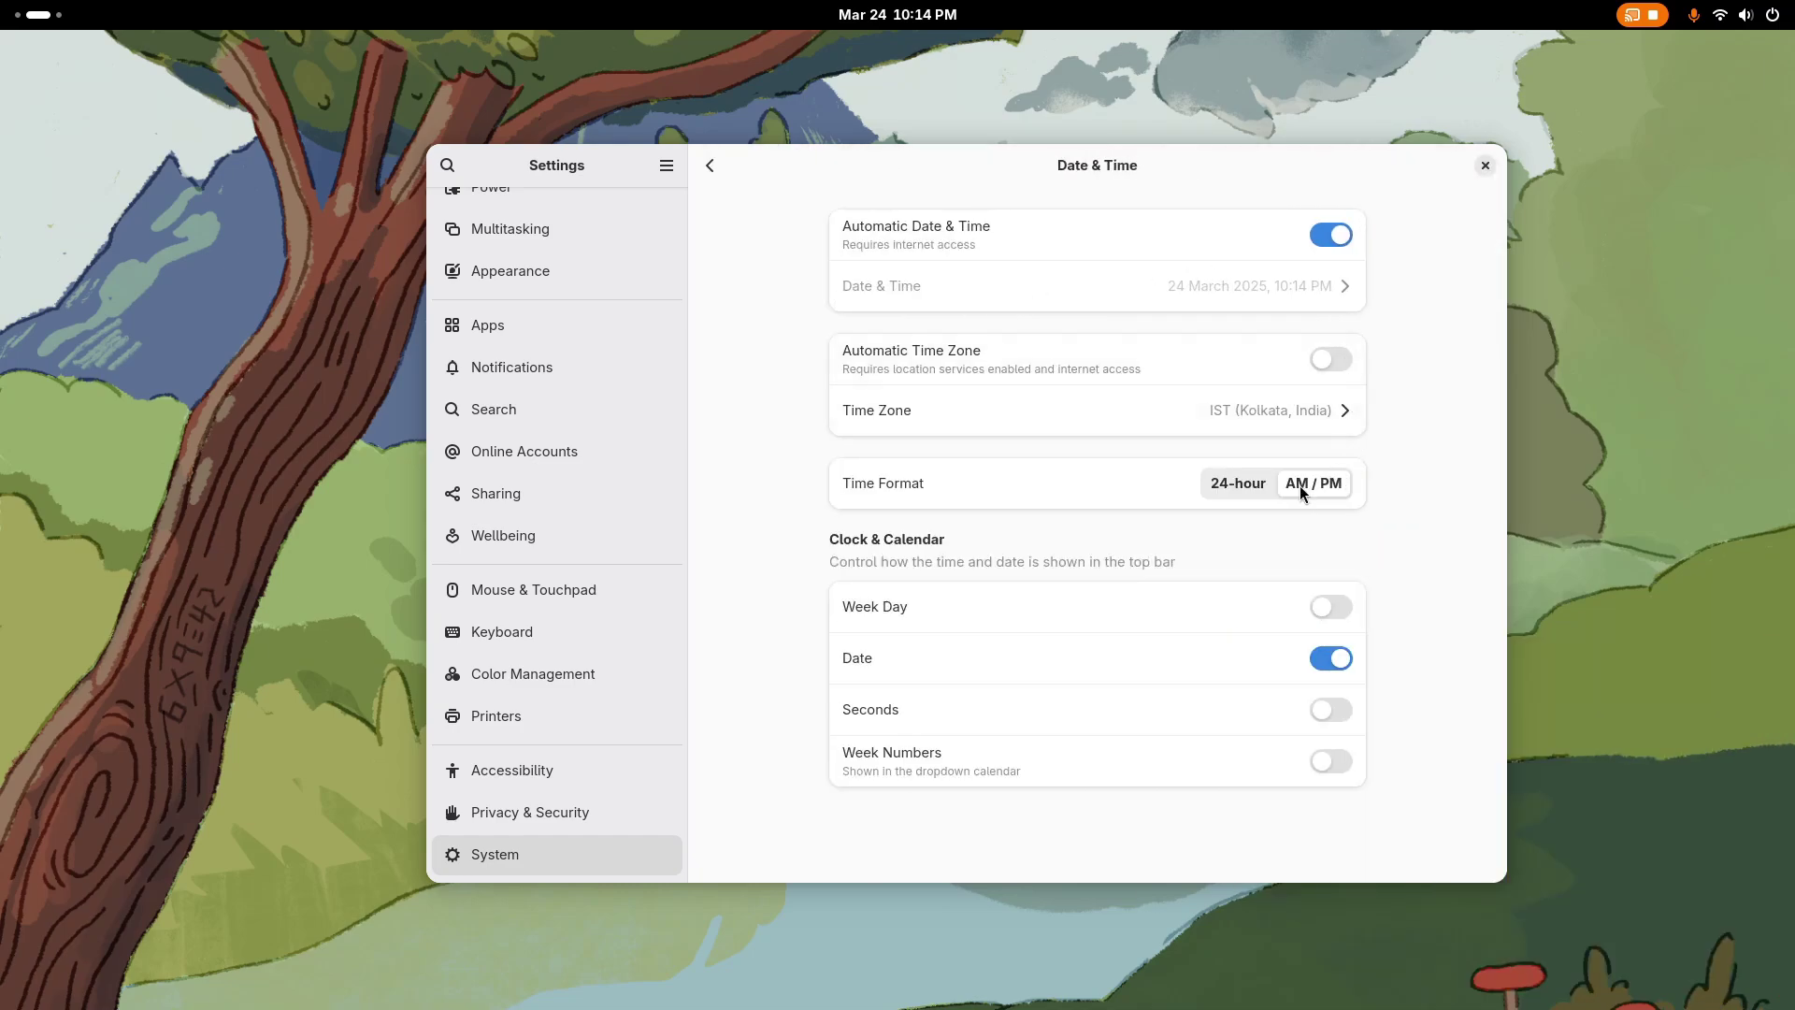
{"action": "left_click", "coordinate": [710, 168]}
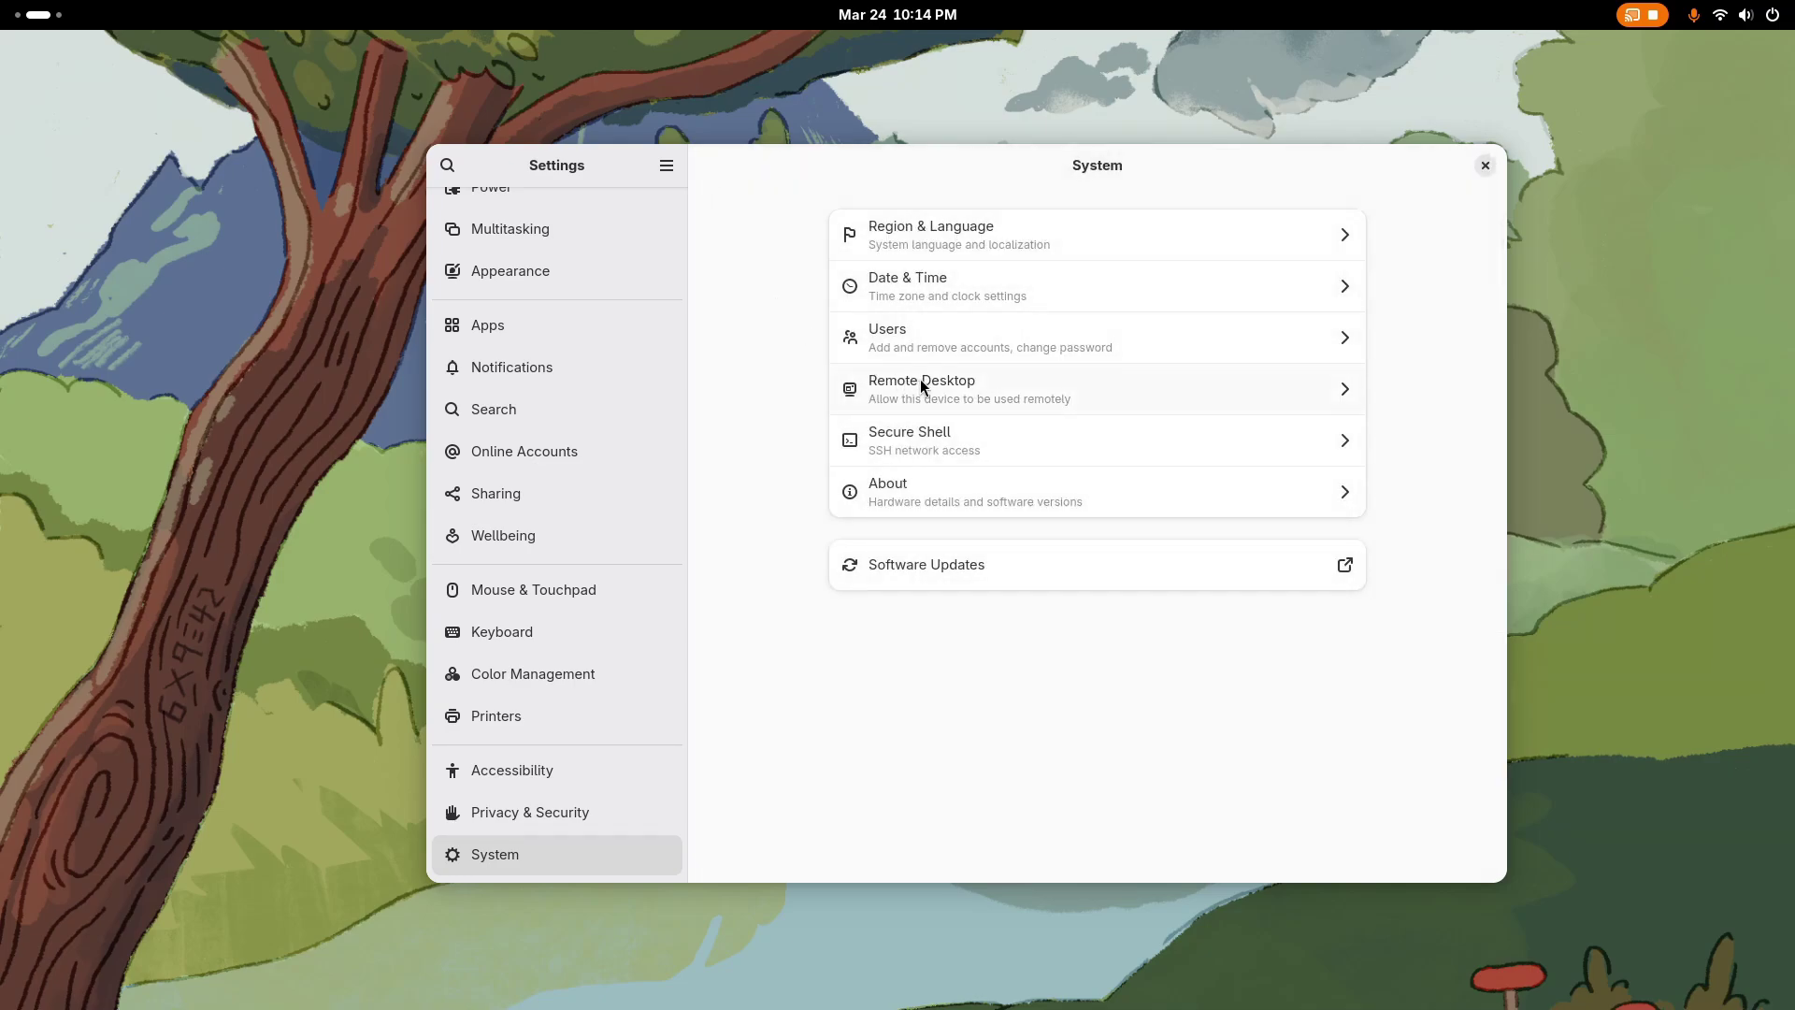
{"action": "left_click", "coordinate": [944, 329]}
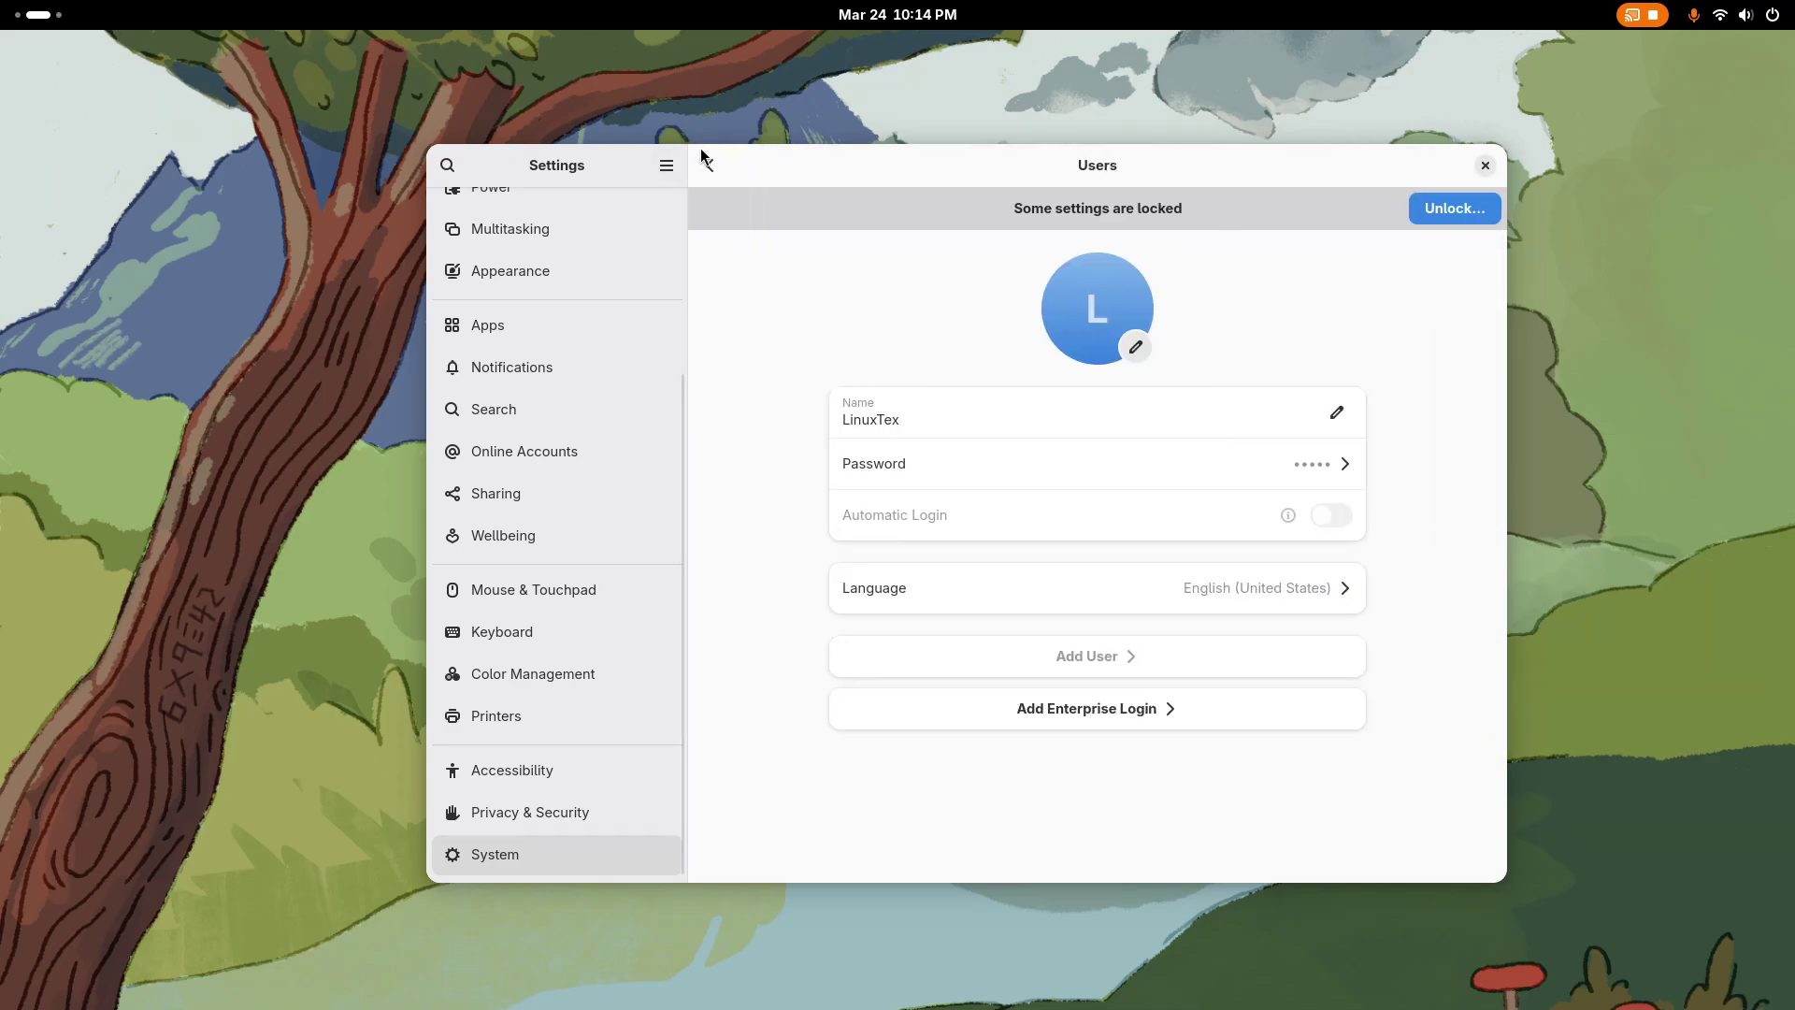
{"action": "left_click", "coordinate": [710, 169]}
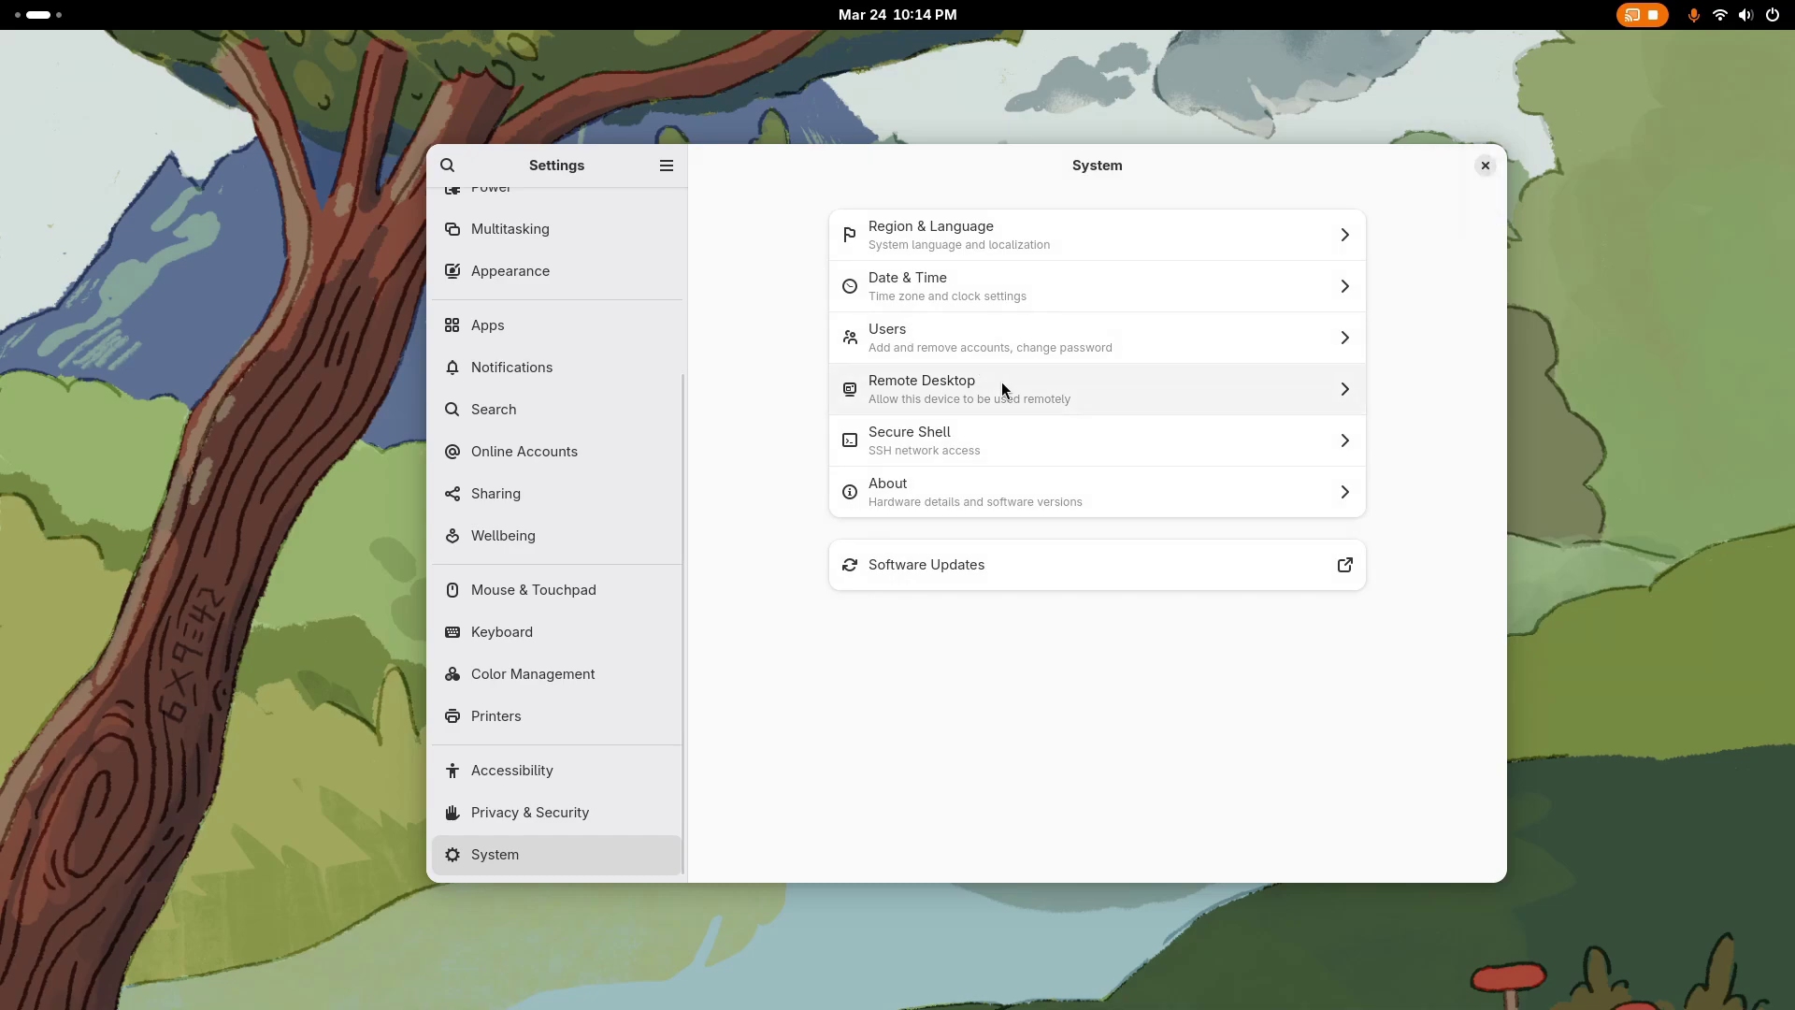
Step: View Remote Desktop after cancelling the keyring prompt, then open and close Secure Shell
{"action": "left_click", "coordinate": [1003, 390]}
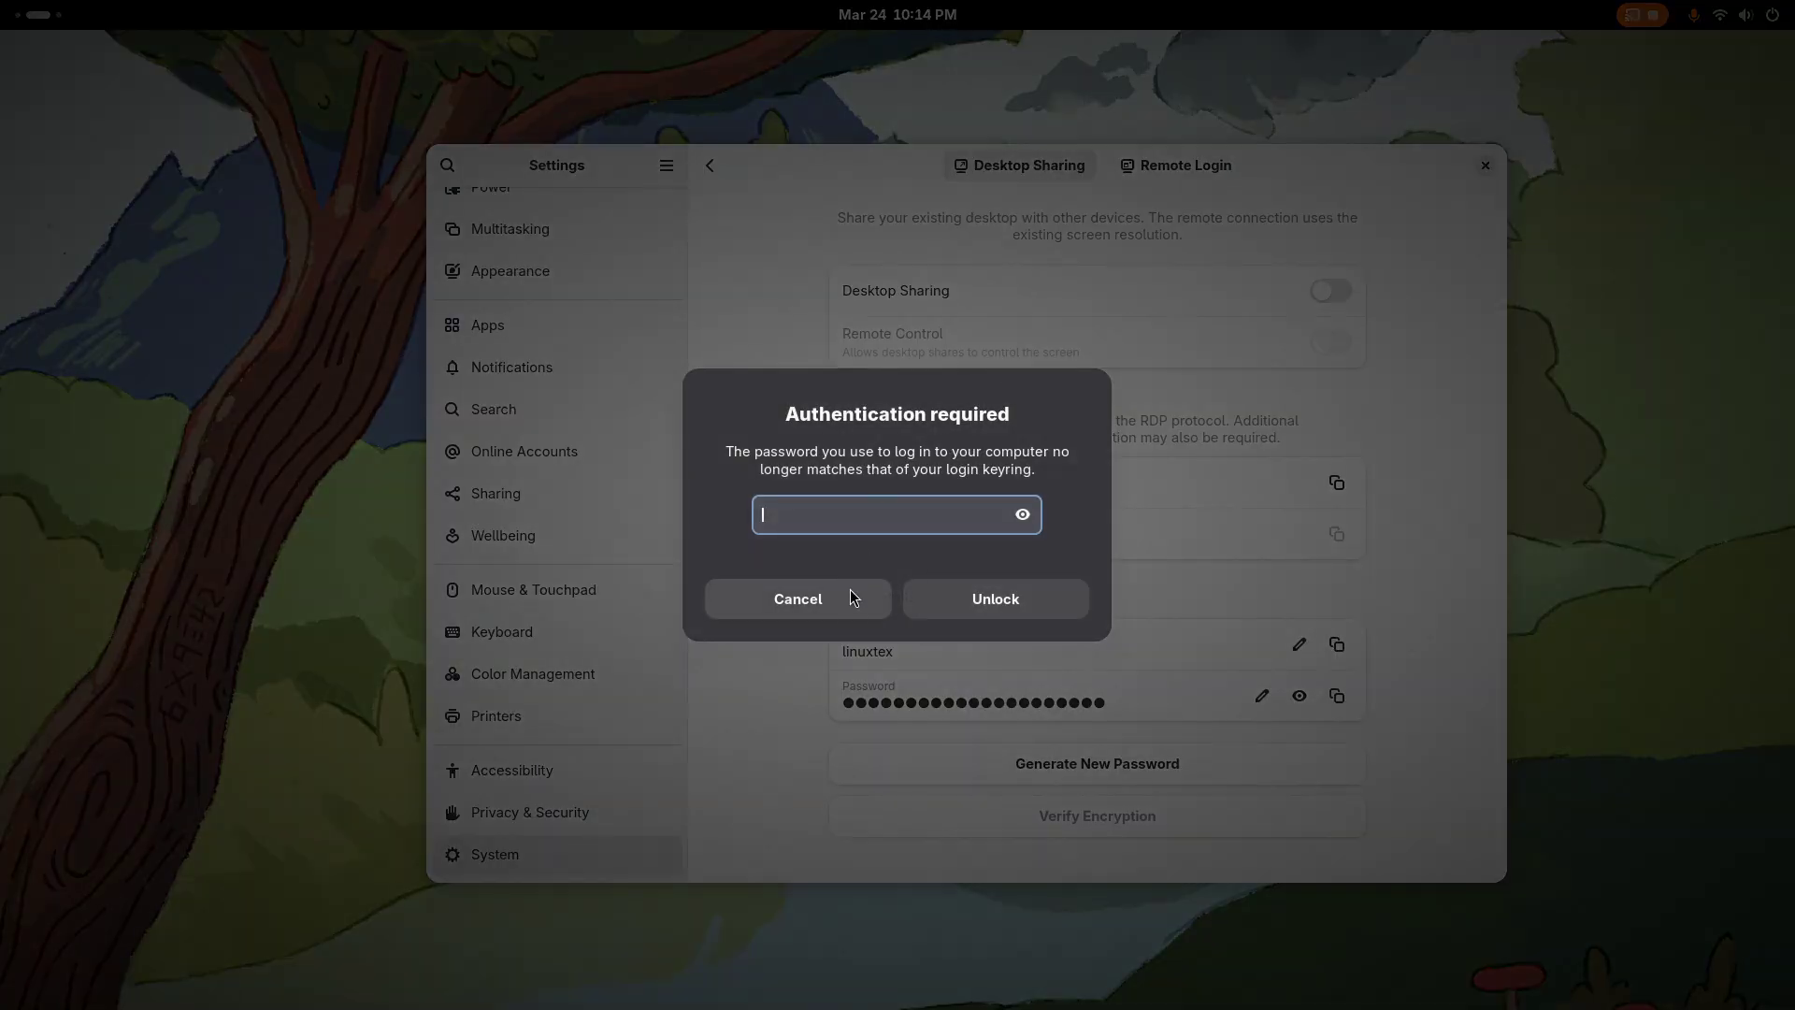
{"action": "left_click", "coordinate": [853, 593]}
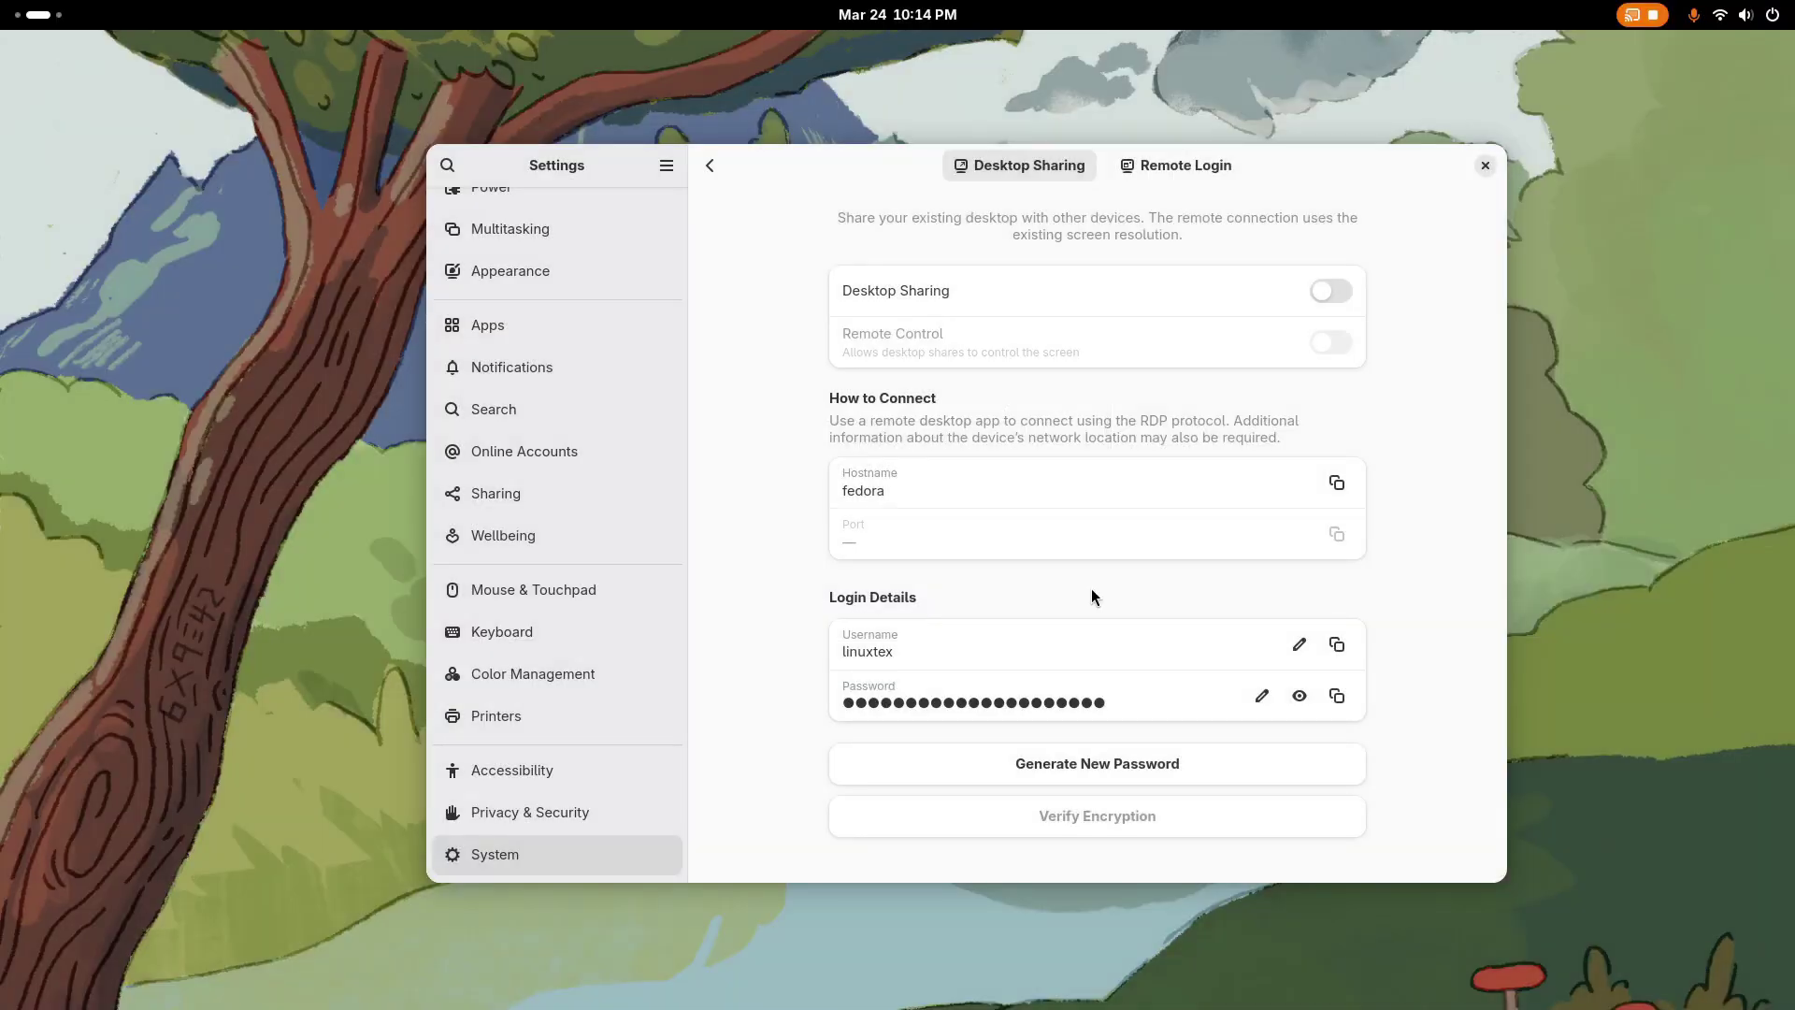
{"action": "left_click", "coordinate": [713, 168]}
{"action": "left_click", "coordinate": [995, 449]}
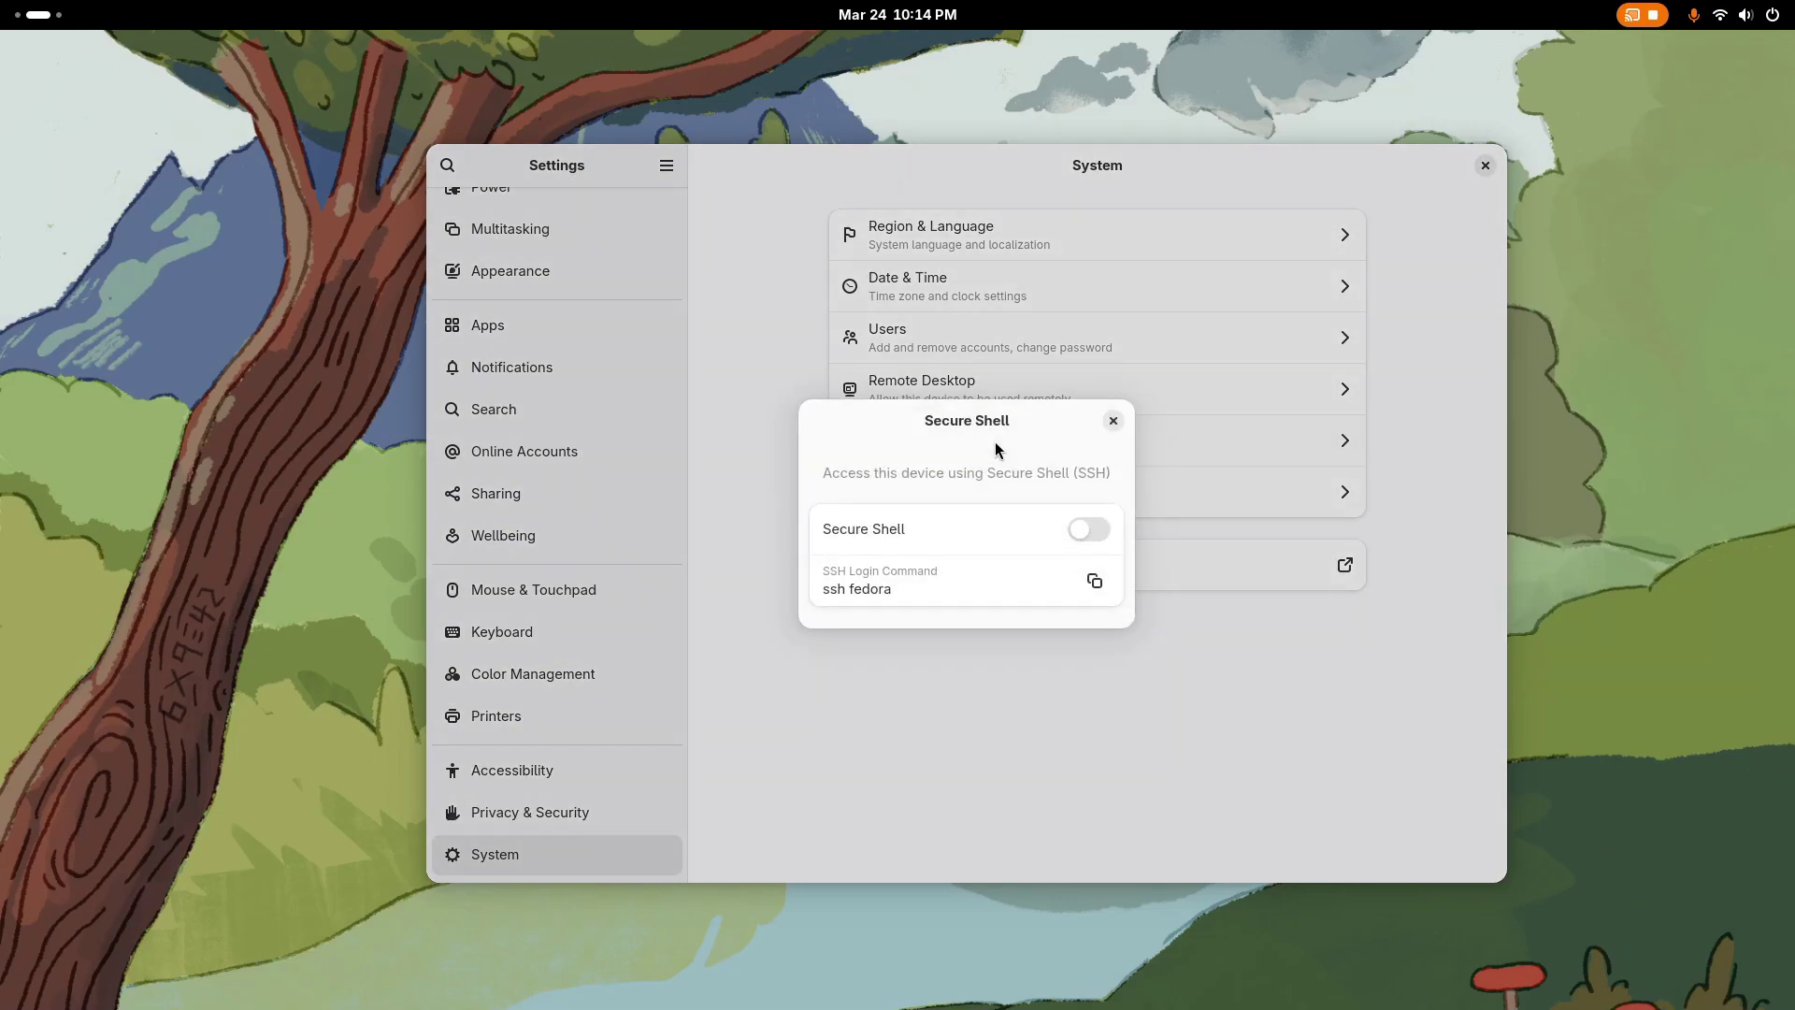
{"action": "left_click", "coordinate": [1112, 422]}
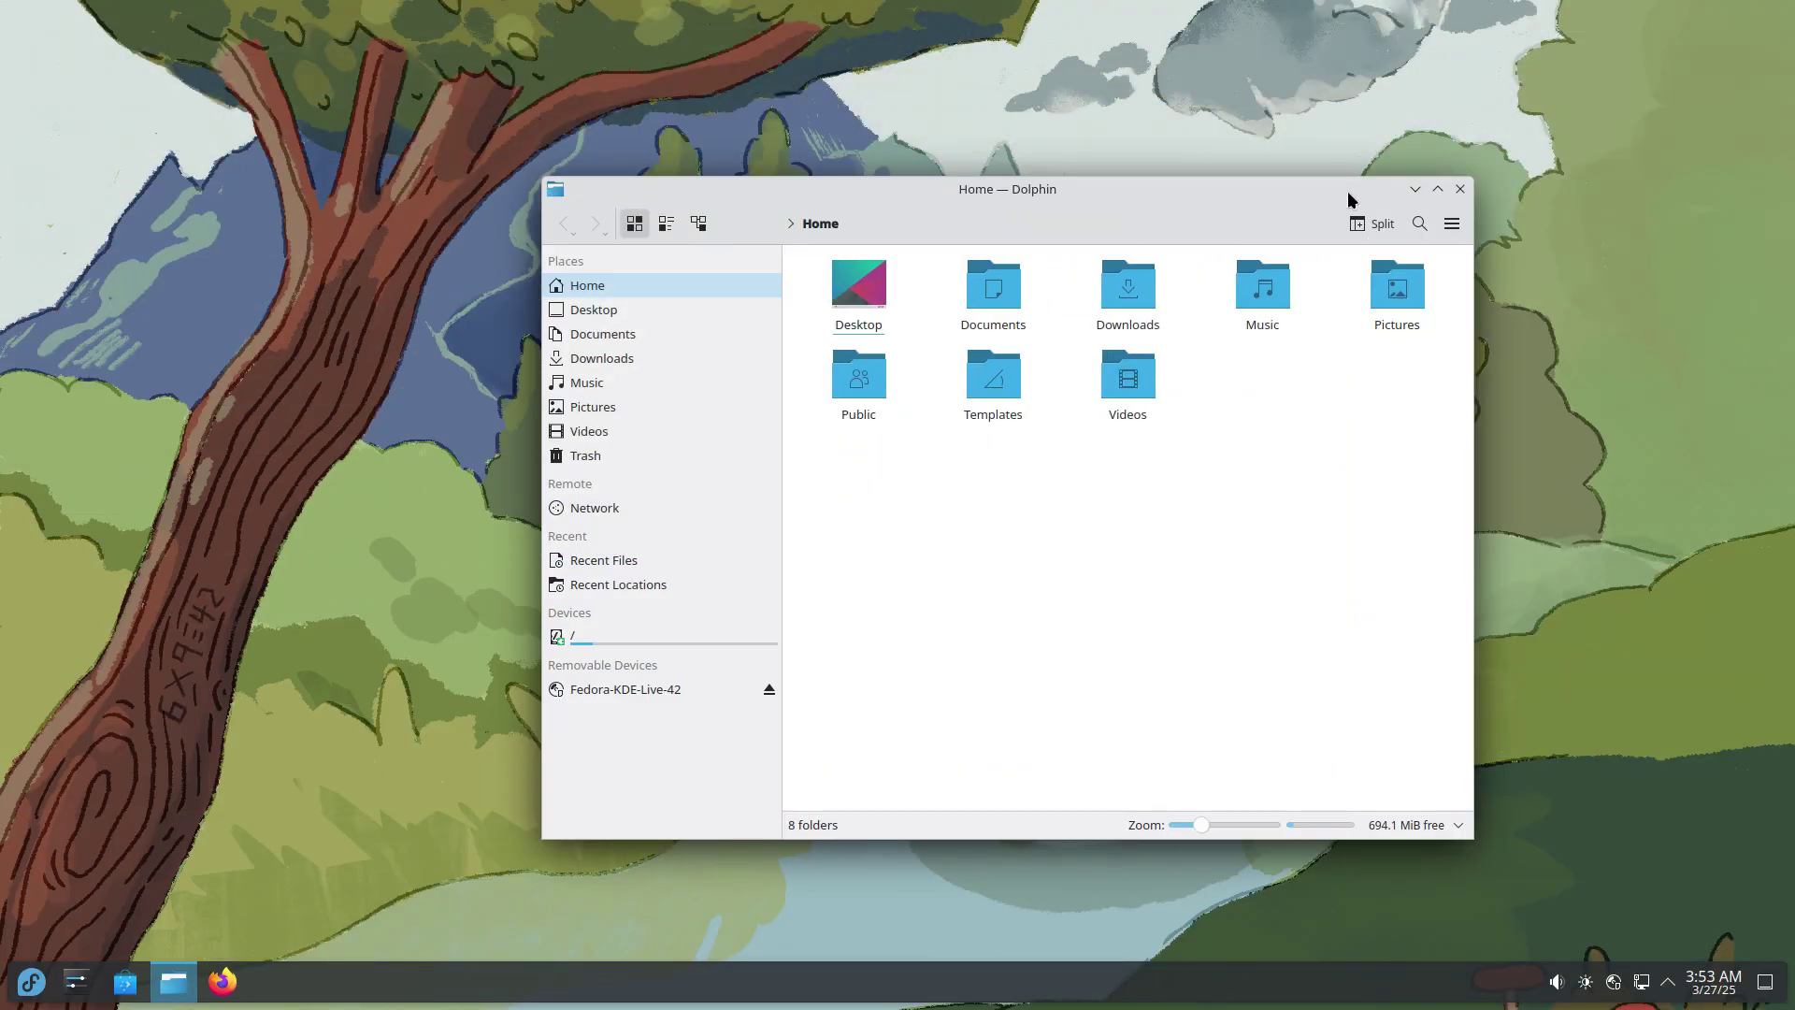
Step: Move the Dolphin window up-left and browse Desktop, Documents, then Downloads under Places
{"action": "left_click_drag", "start_coordinate": [1349, 194], "coordinate": [1257, 119]}
{"action": "left_click", "coordinate": [591, 234]}
{"action": "left_click", "coordinate": [586, 260]}
{"action": "left_click", "coordinate": [582, 284]}
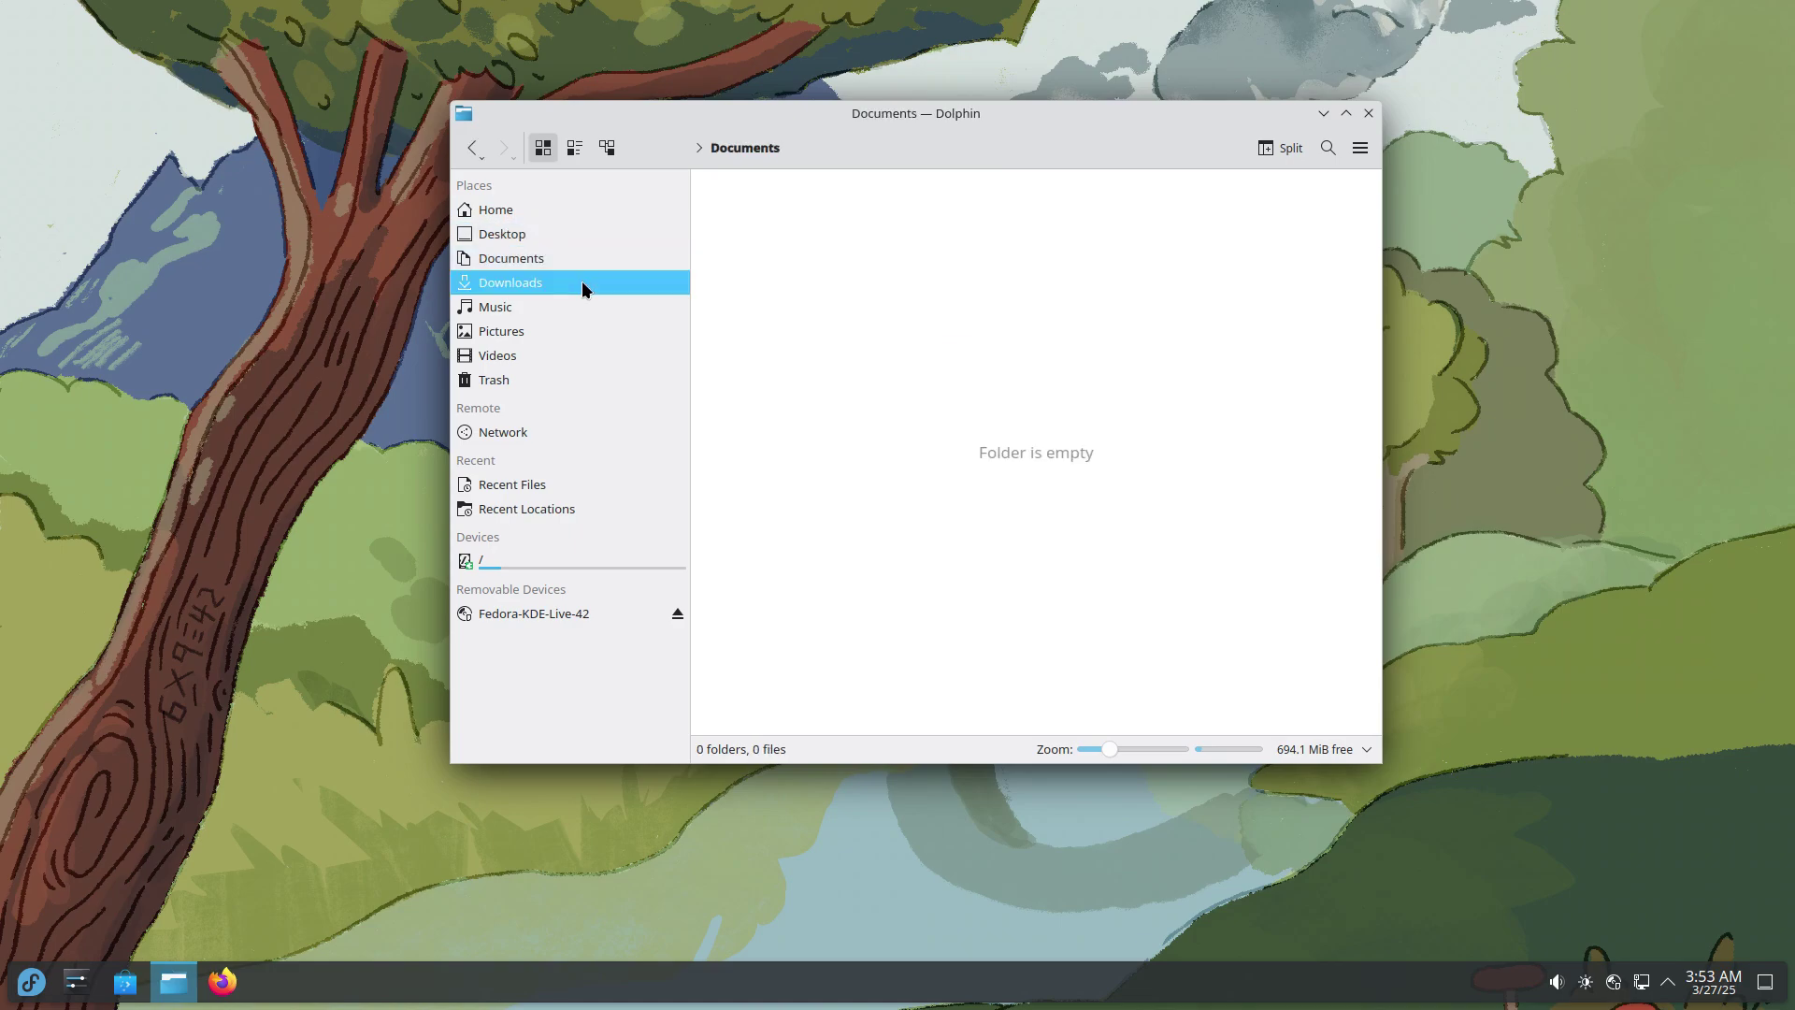
Step: Visit Pictures, return to Home, and toggle the Split view on and off
{"action": "left_click", "coordinate": [562, 329]}
{"action": "left_click", "coordinate": [527, 211]}
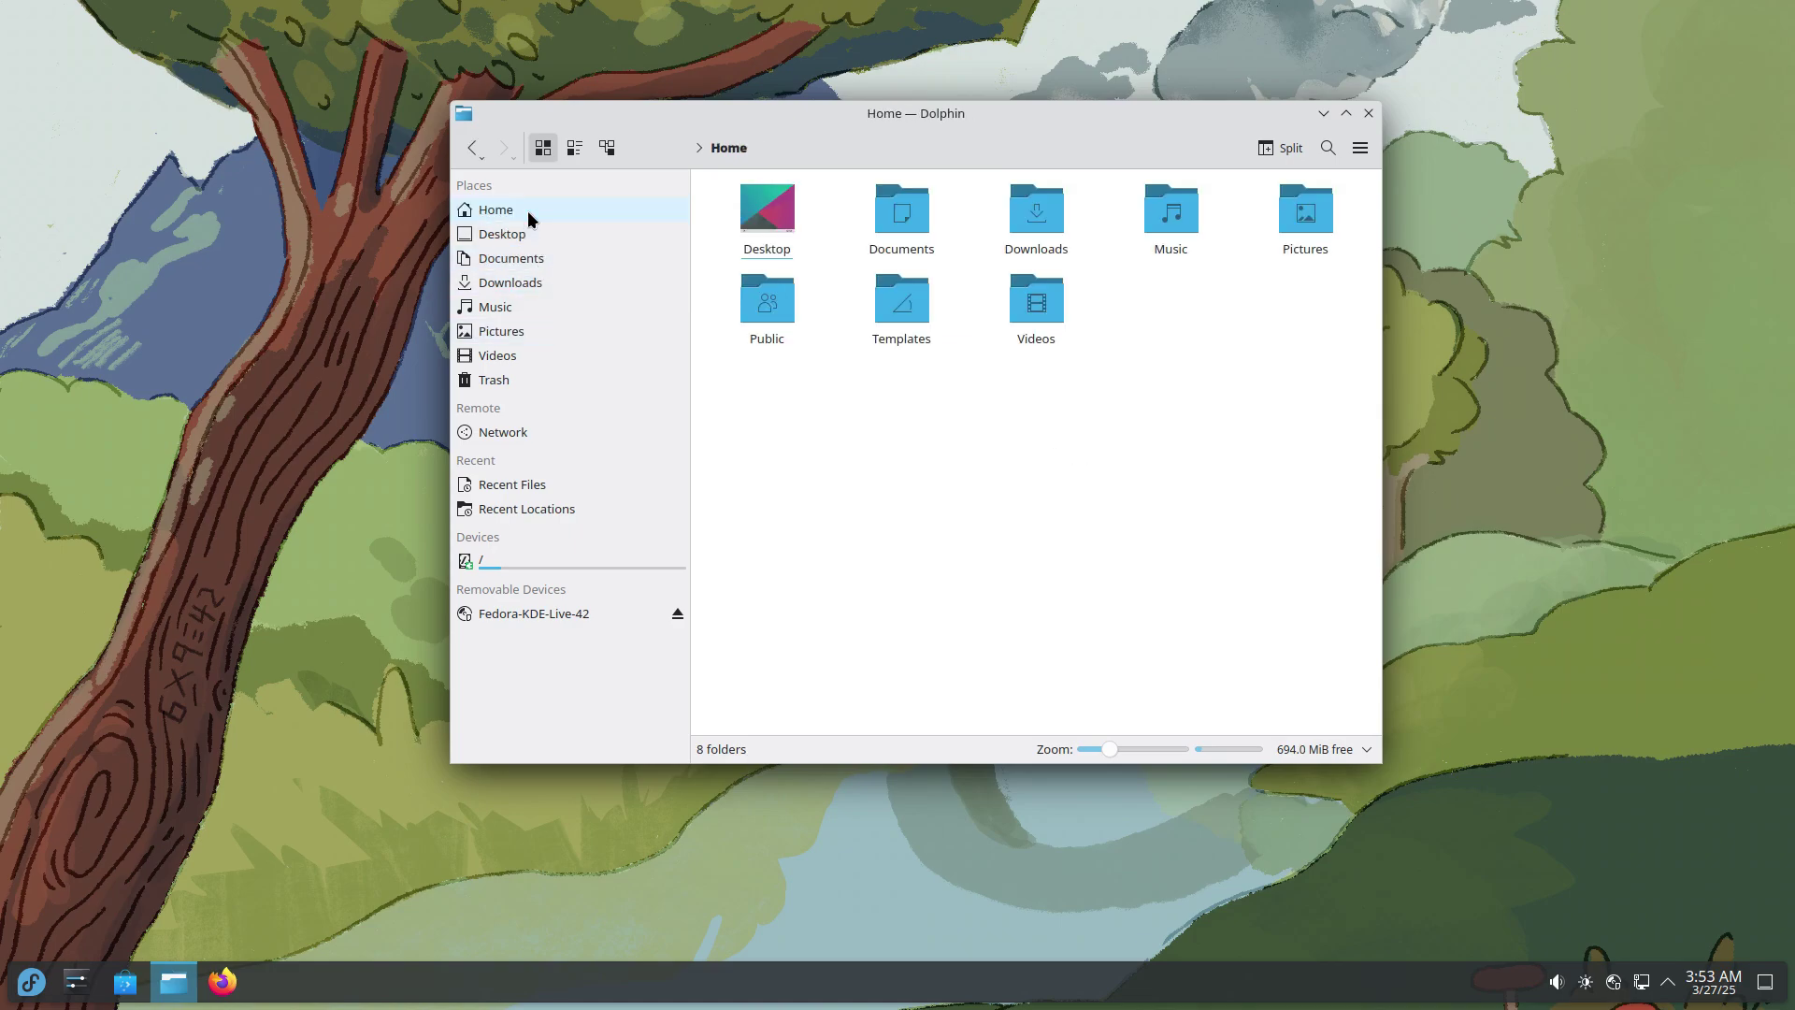
{"action": "left_click", "coordinate": [1269, 149]}
{"action": "left_click", "coordinate": [1270, 149]}
Step: Check the main menu, switch between Details and Icons views, then close Dolphin
{"action": "left_click", "coordinate": [1360, 150]}
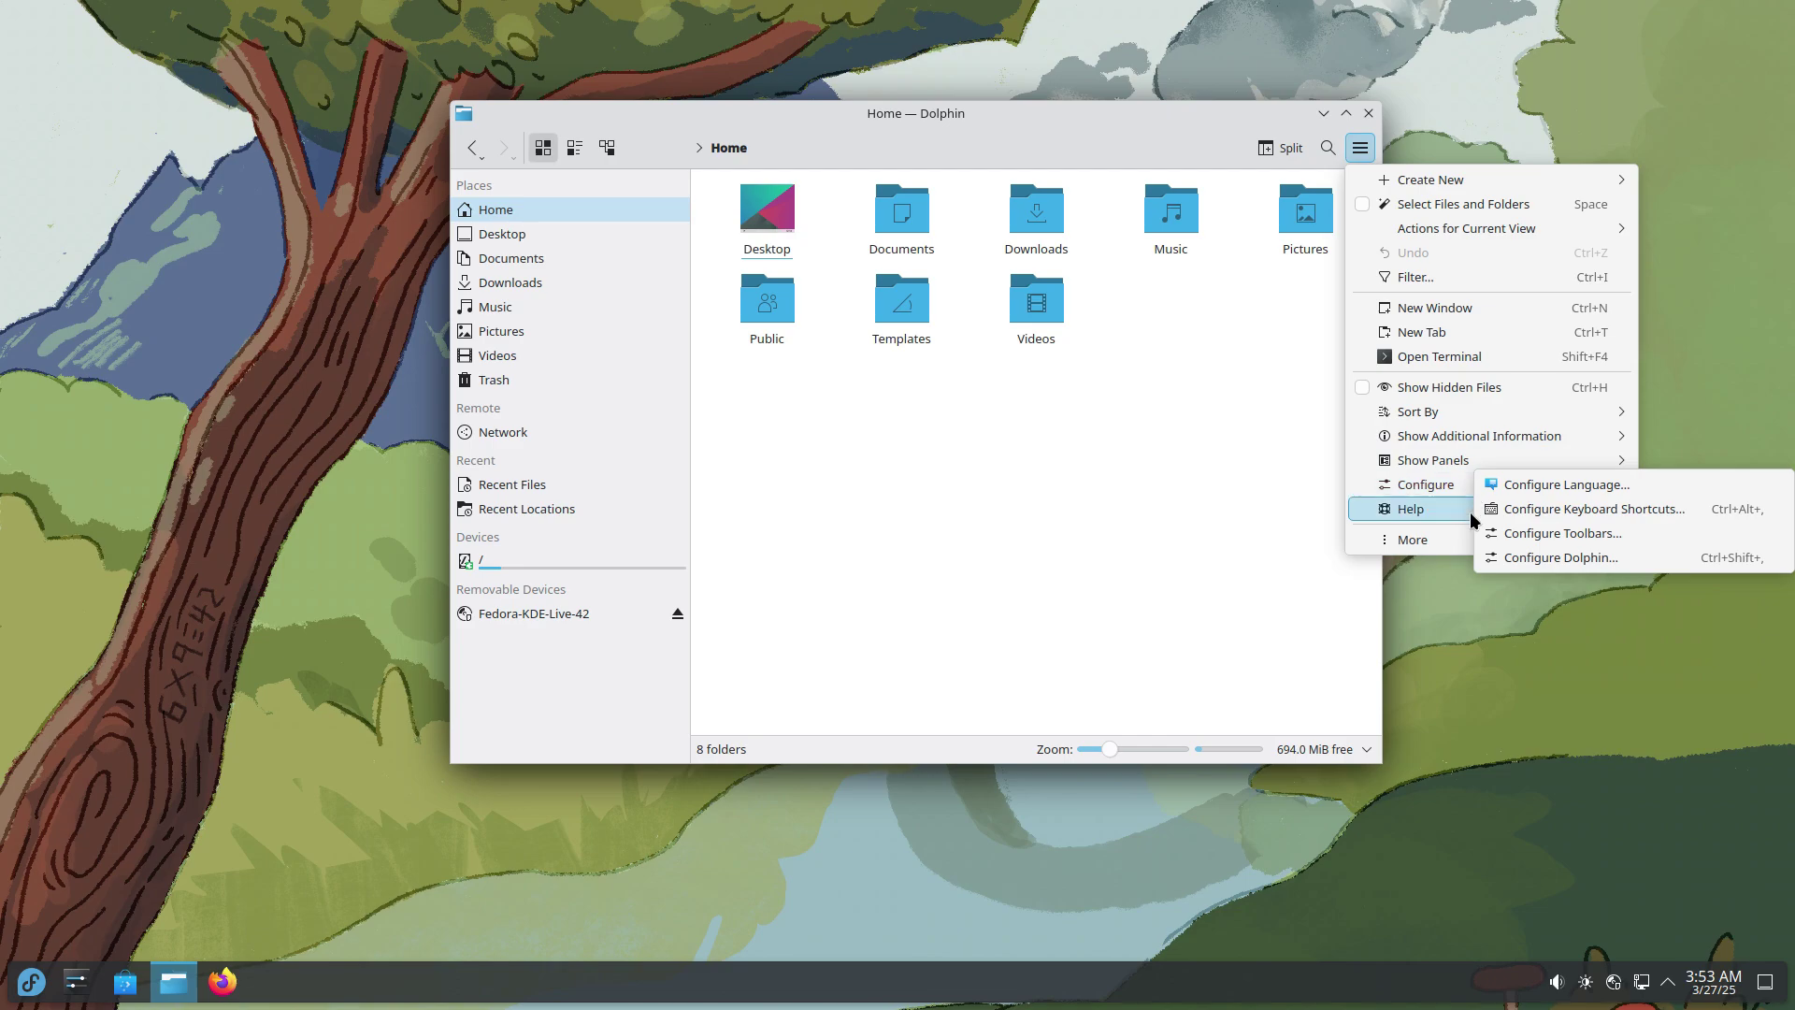
{"action": "left_click", "coordinate": [1035, 443]}
{"action": "left_click", "coordinate": [575, 157]}
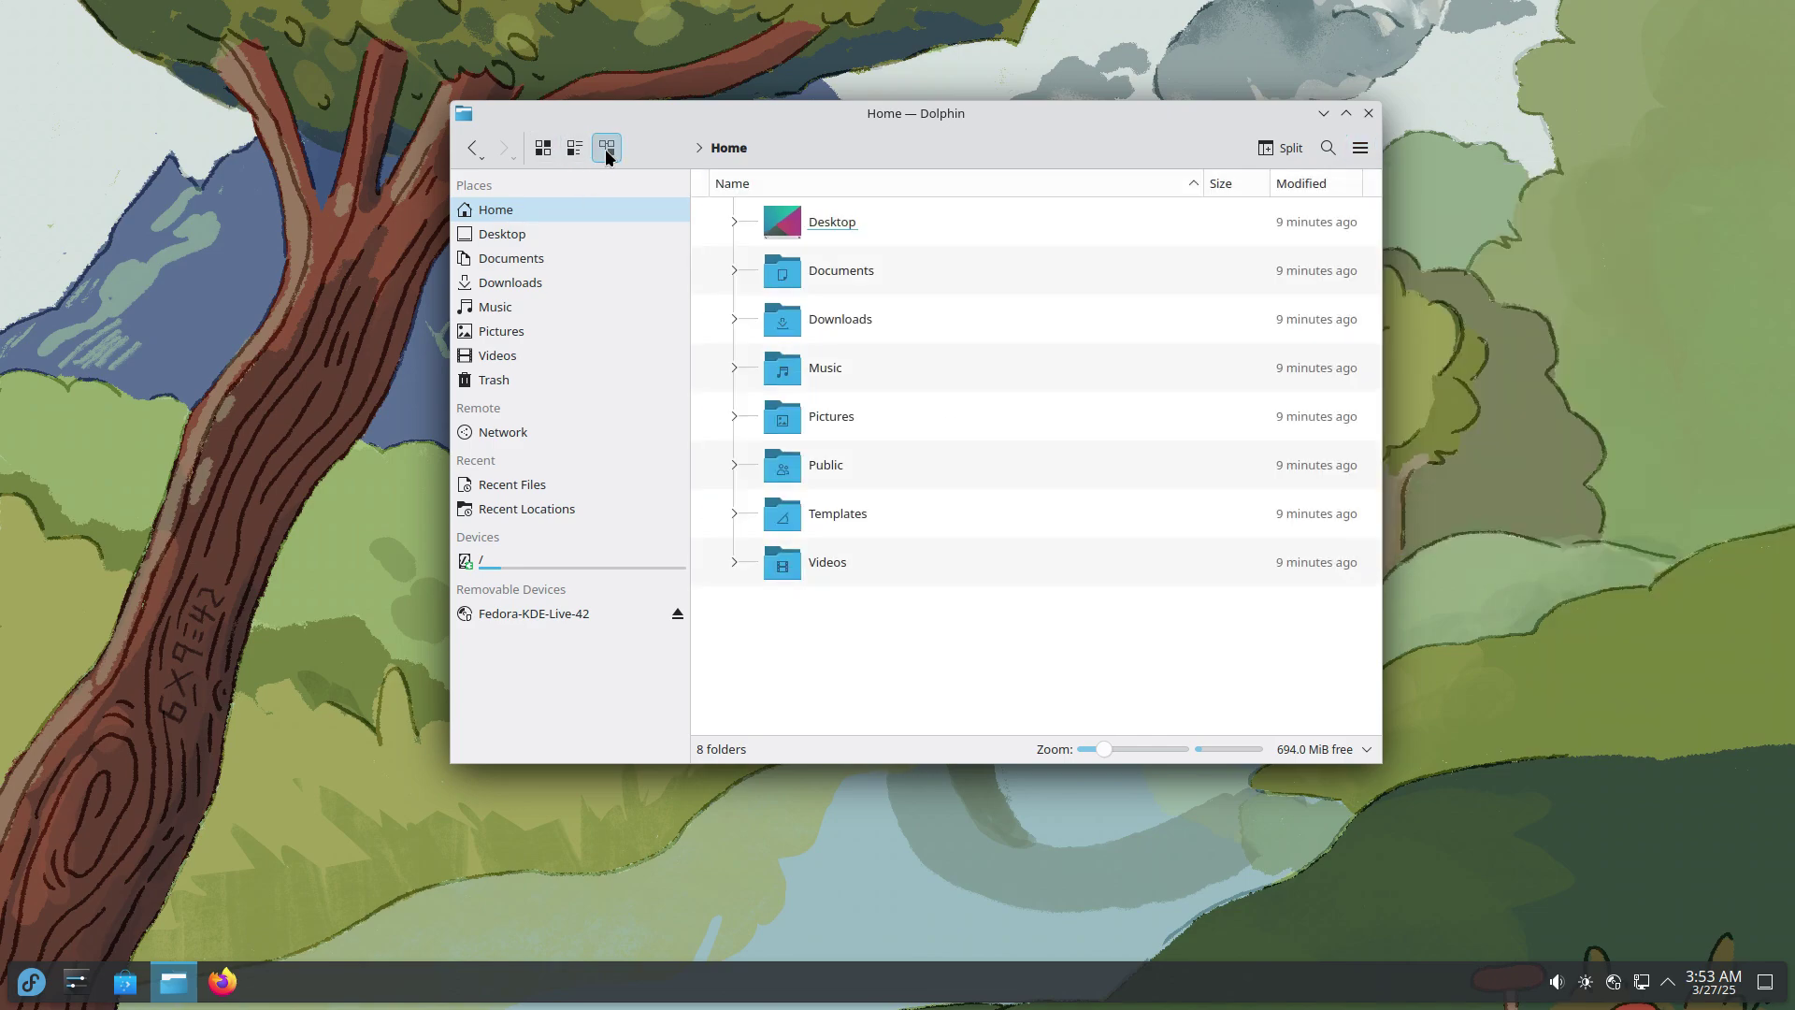
{"action": "left_click", "coordinate": [543, 148]}
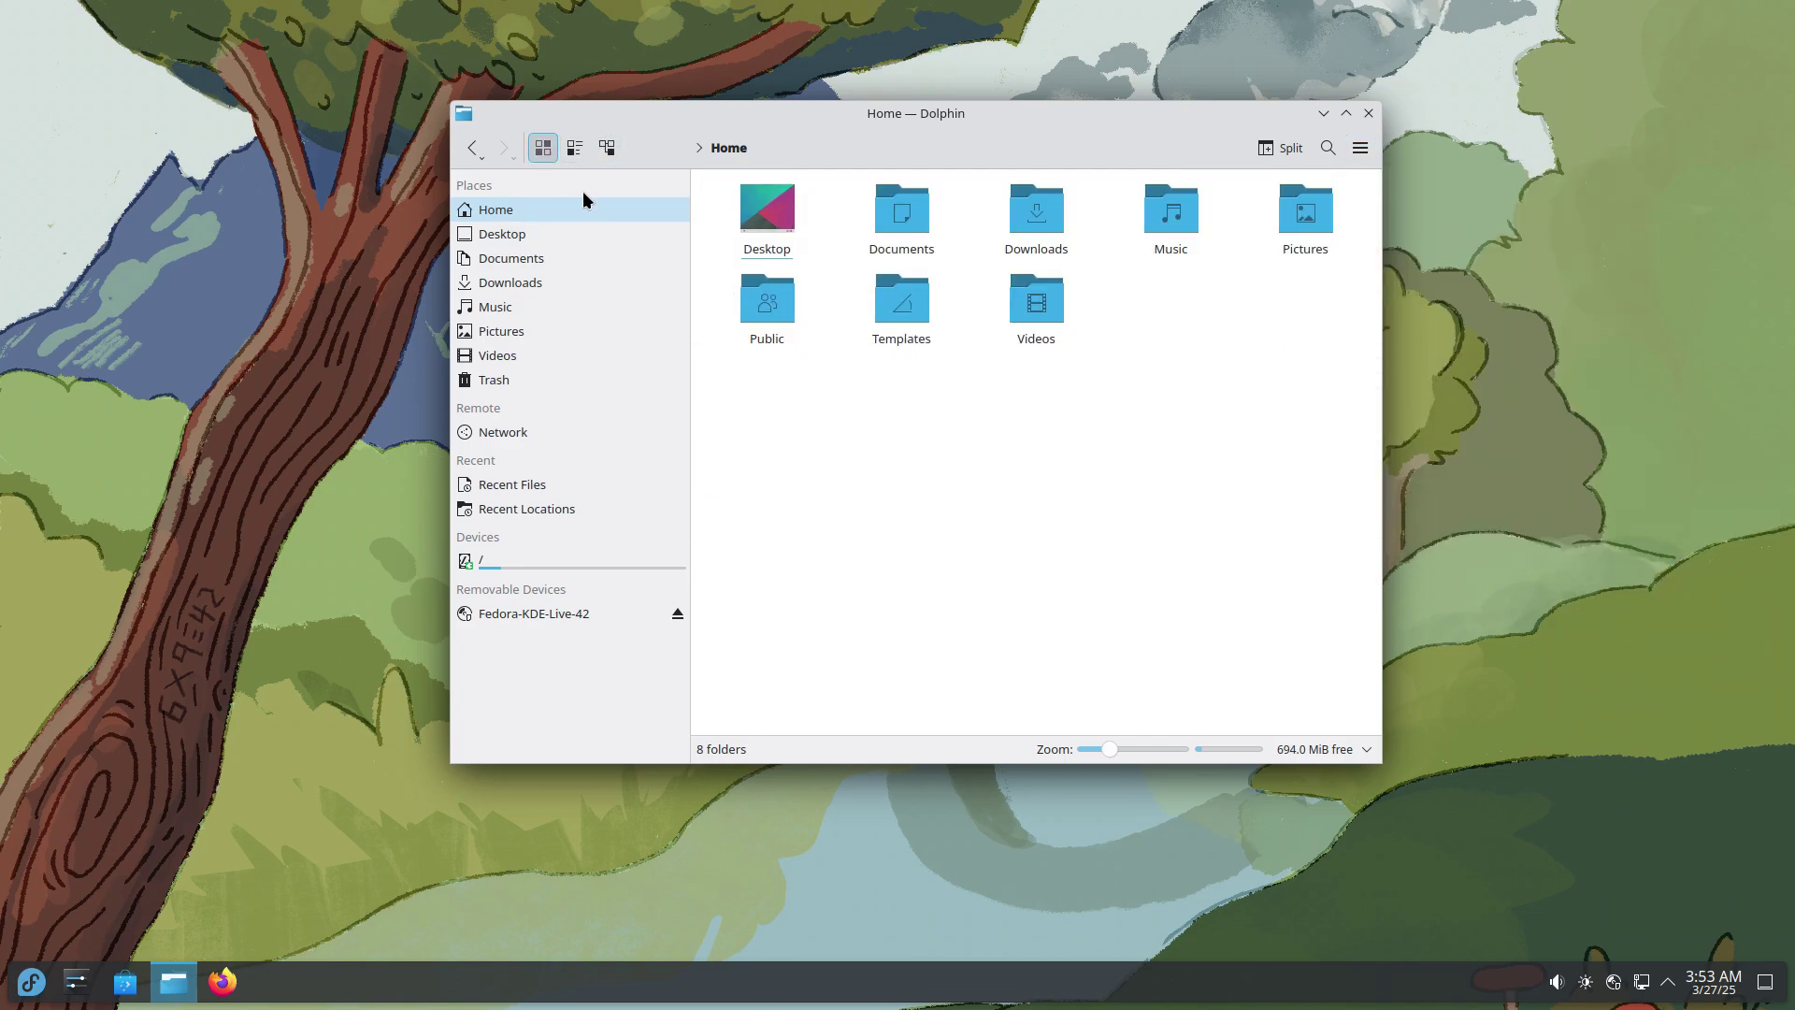
{"action": "left_click", "coordinate": [1369, 113]}
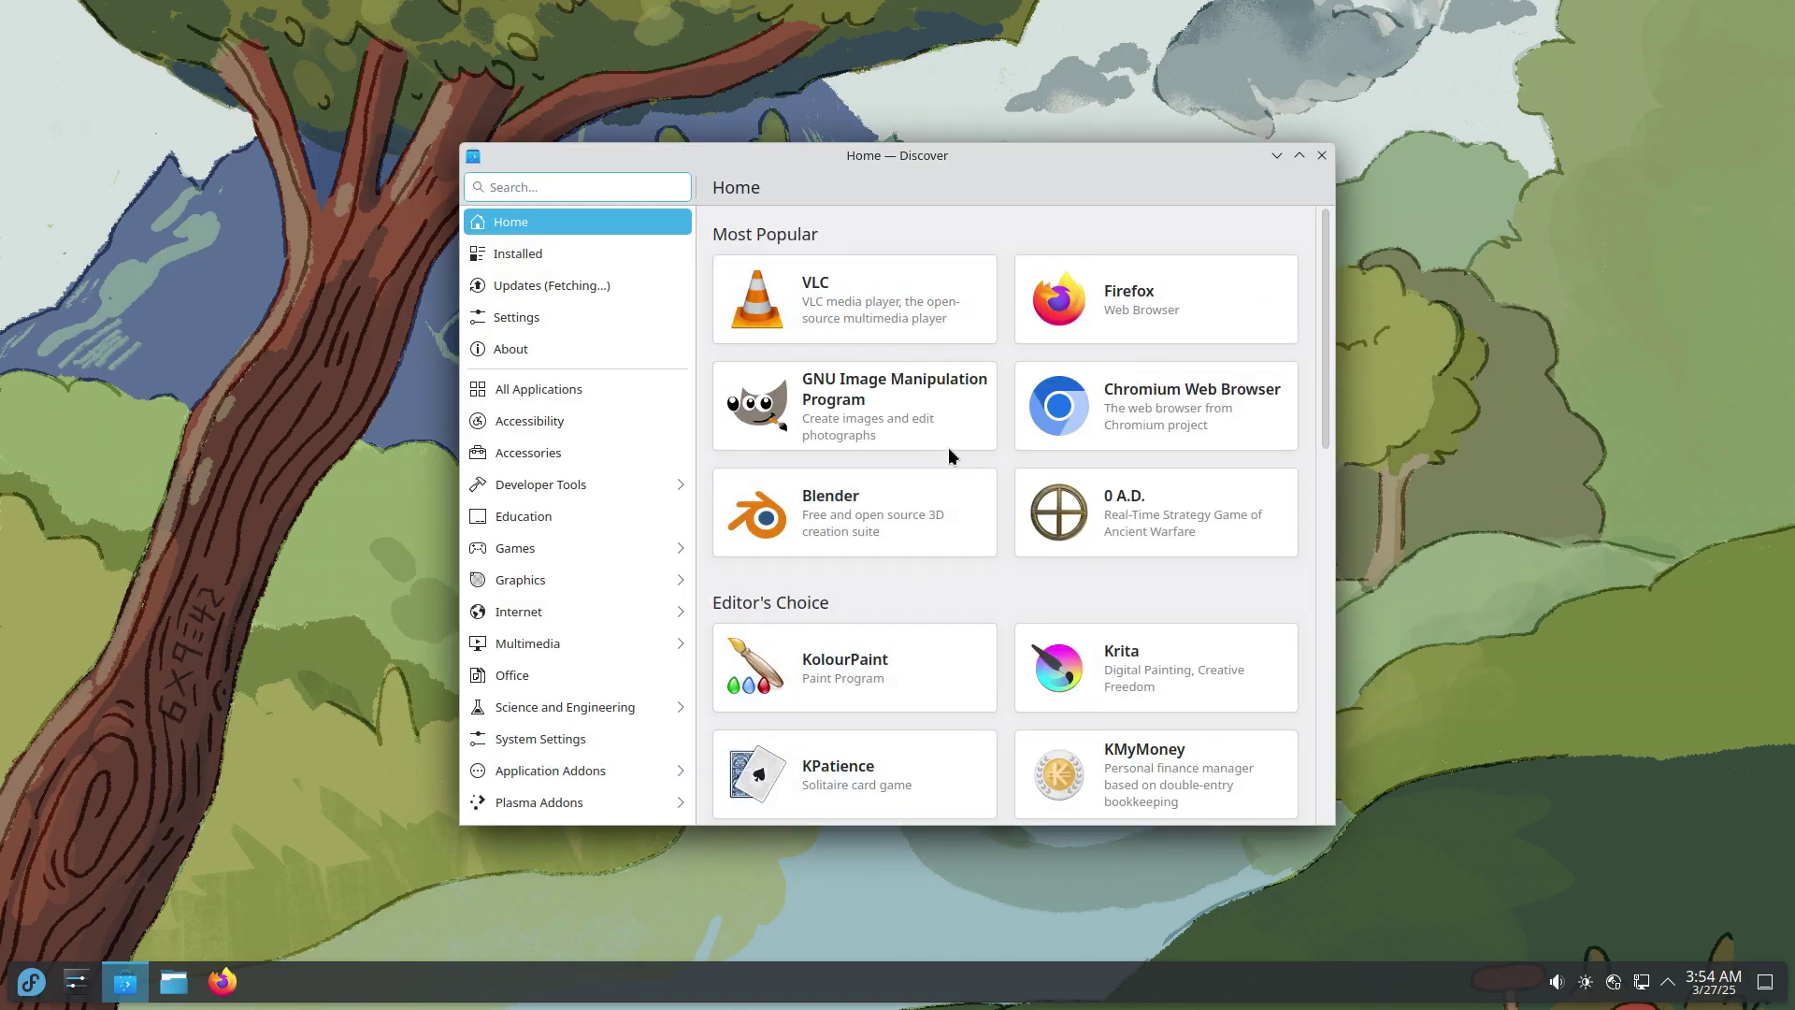
Step: Scroll through Discover's Home page and view the Installed applications
{"action": "scroll", "coordinate": [948, 461], "scroll_direction": "down", "scroll_amount": 8}
{"action": "scroll", "coordinate": [948, 461], "scroll_direction": "down", "scroll_amount": 3}
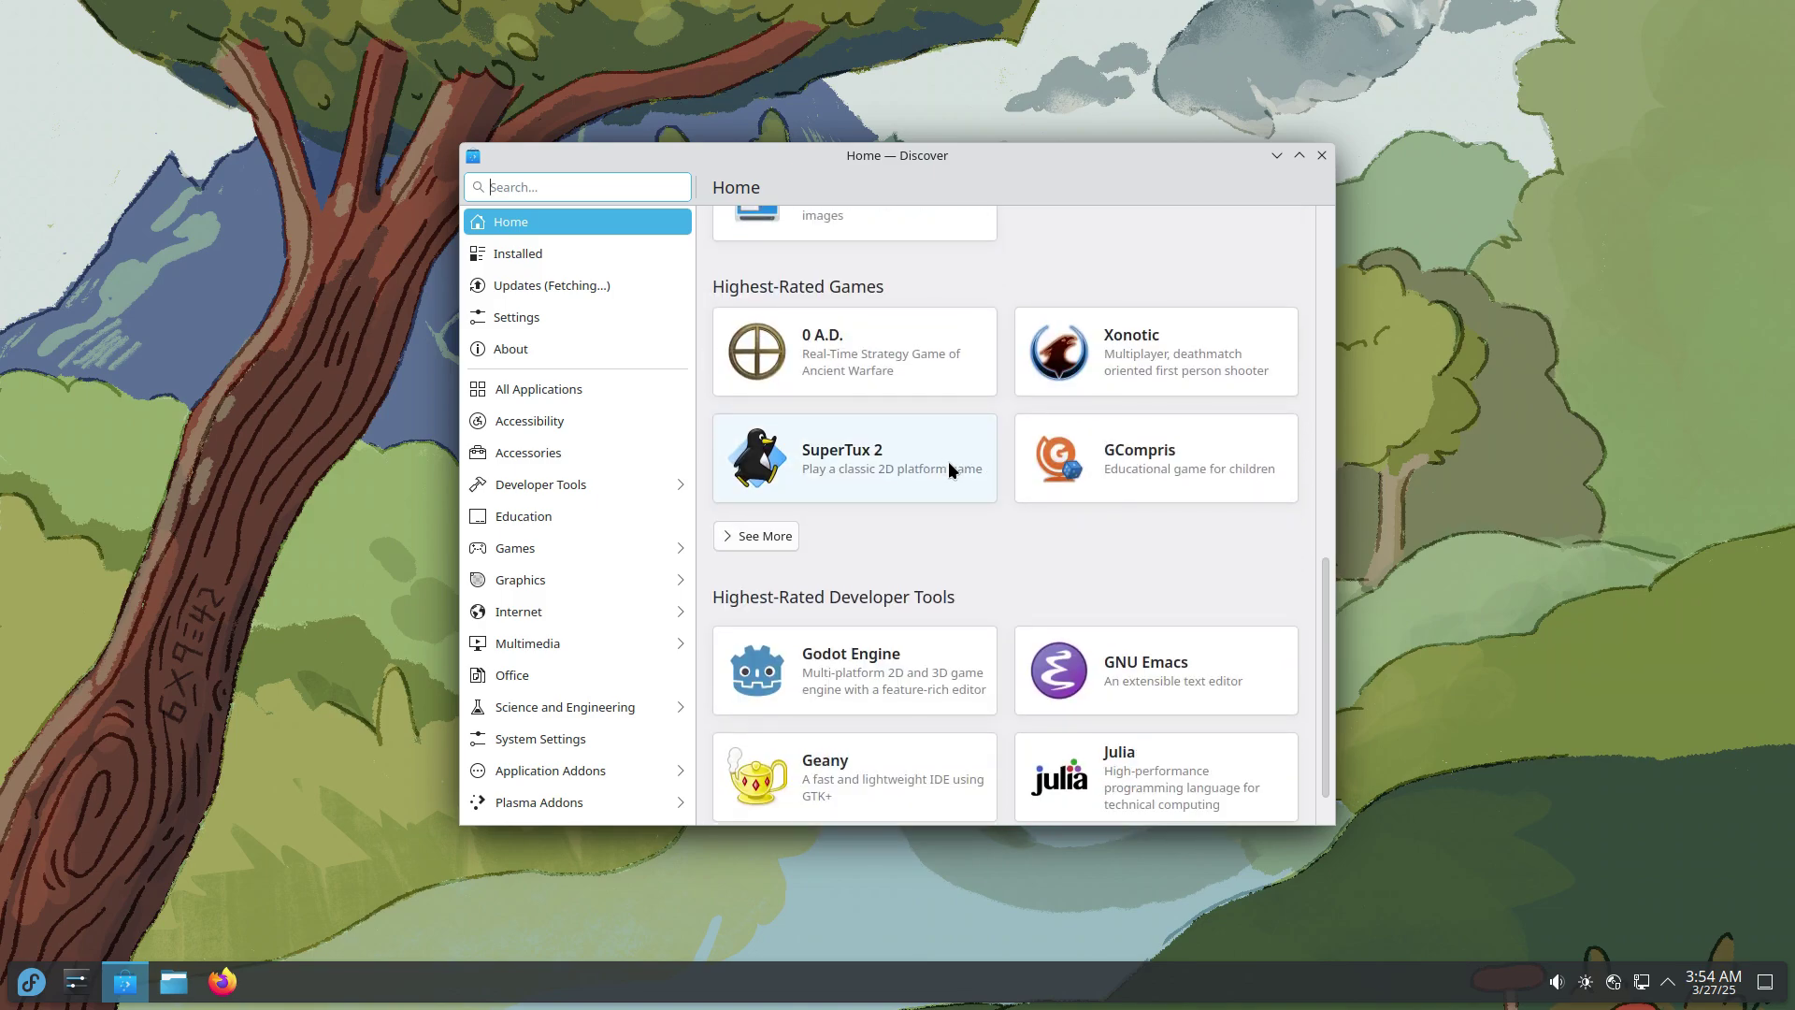
{"action": "scroll", "coordinate": [948, 461], "scroll_direction": "up", "scroll_amount": 12}
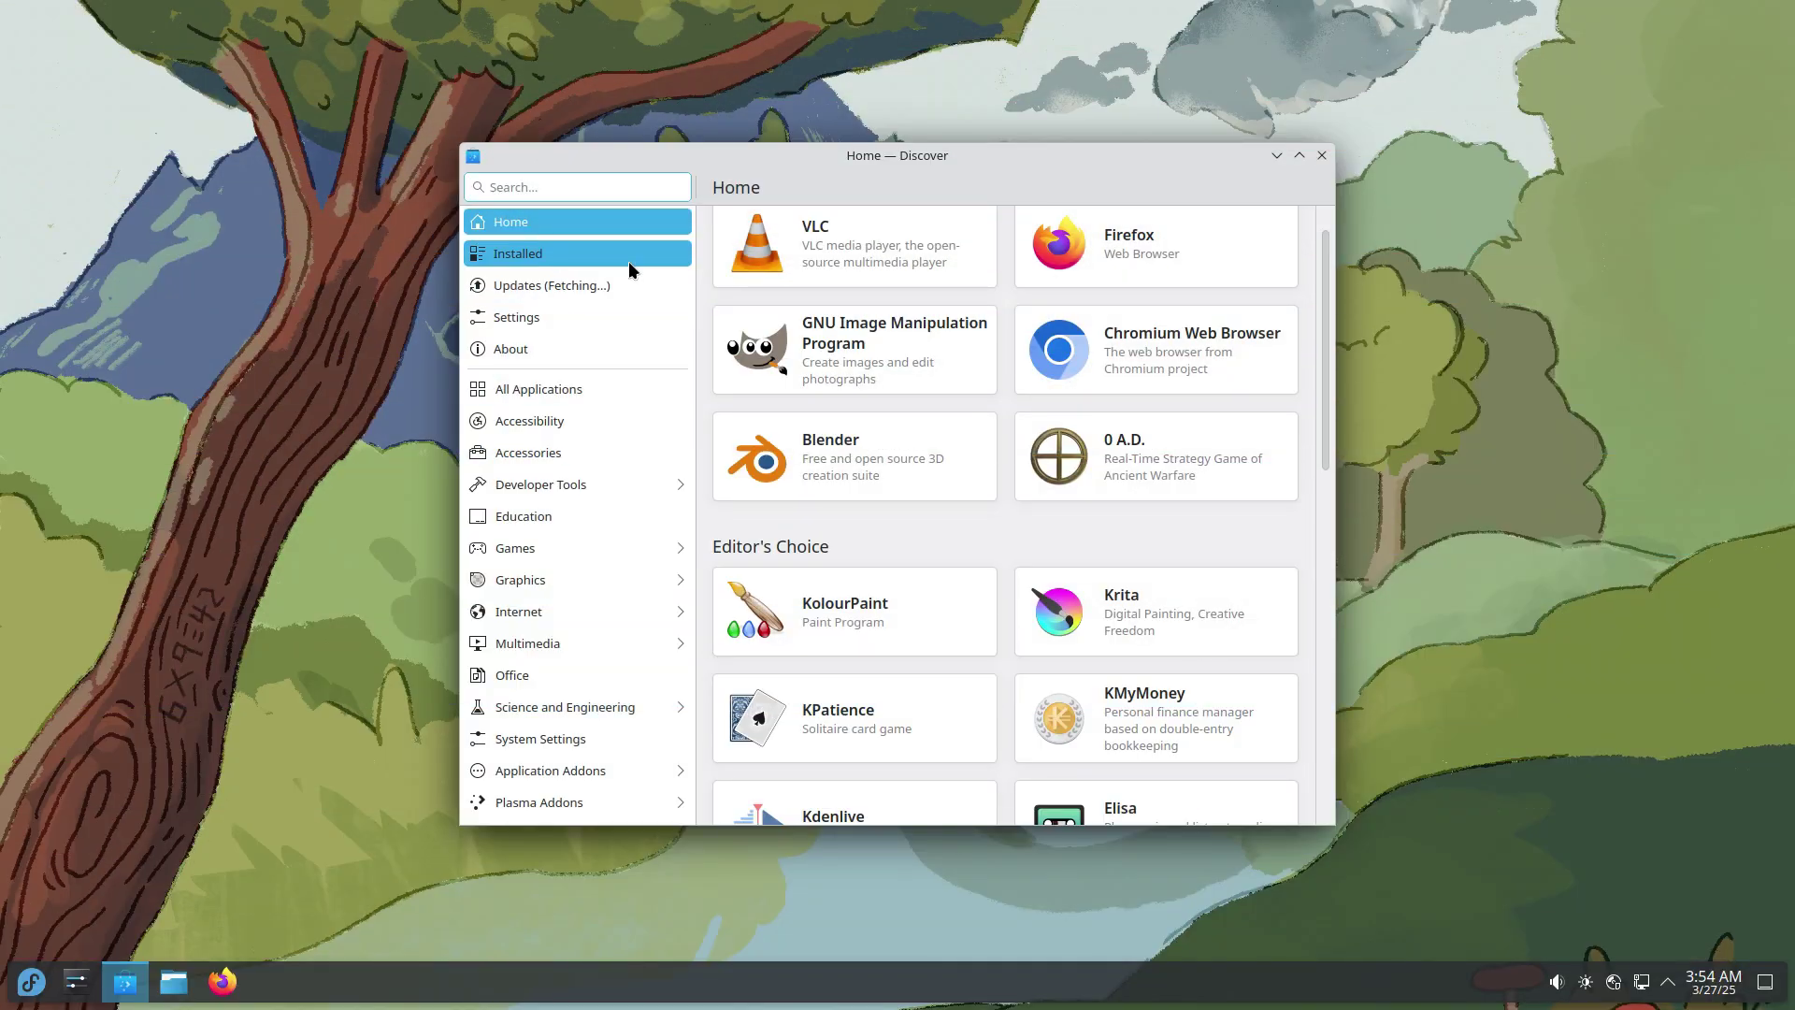
{"action": "left_click", "coordinate": [628, 261]}
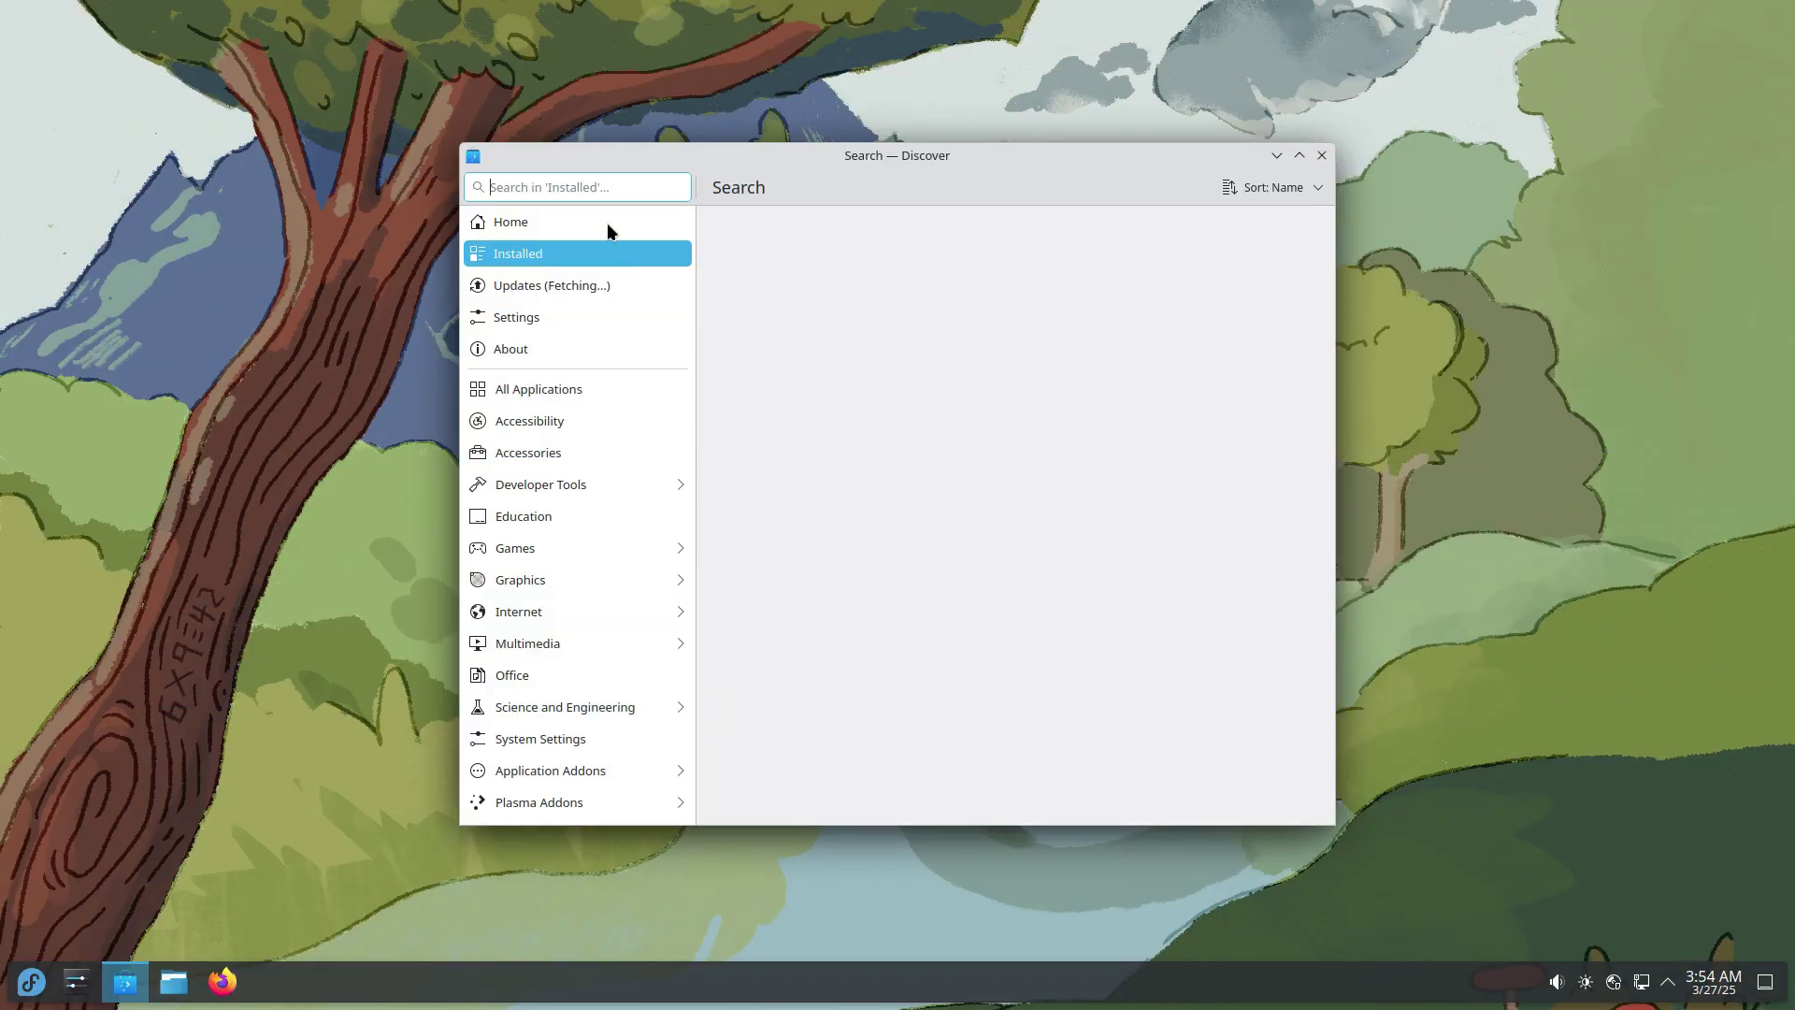
Step: Return to Discover's Home page, scroll the popular apps, and open Kdenlive
{"action": "left_click", "coordinate": [608, 222]}
{"action": "scroll", "coordinate": [916, 373], "scroll_direction": "down", "scroll_amount": 2}
{"action": "scroll", "coordinate": [916, 378], "scroll_direction": "down", "scroll_amount": 8}
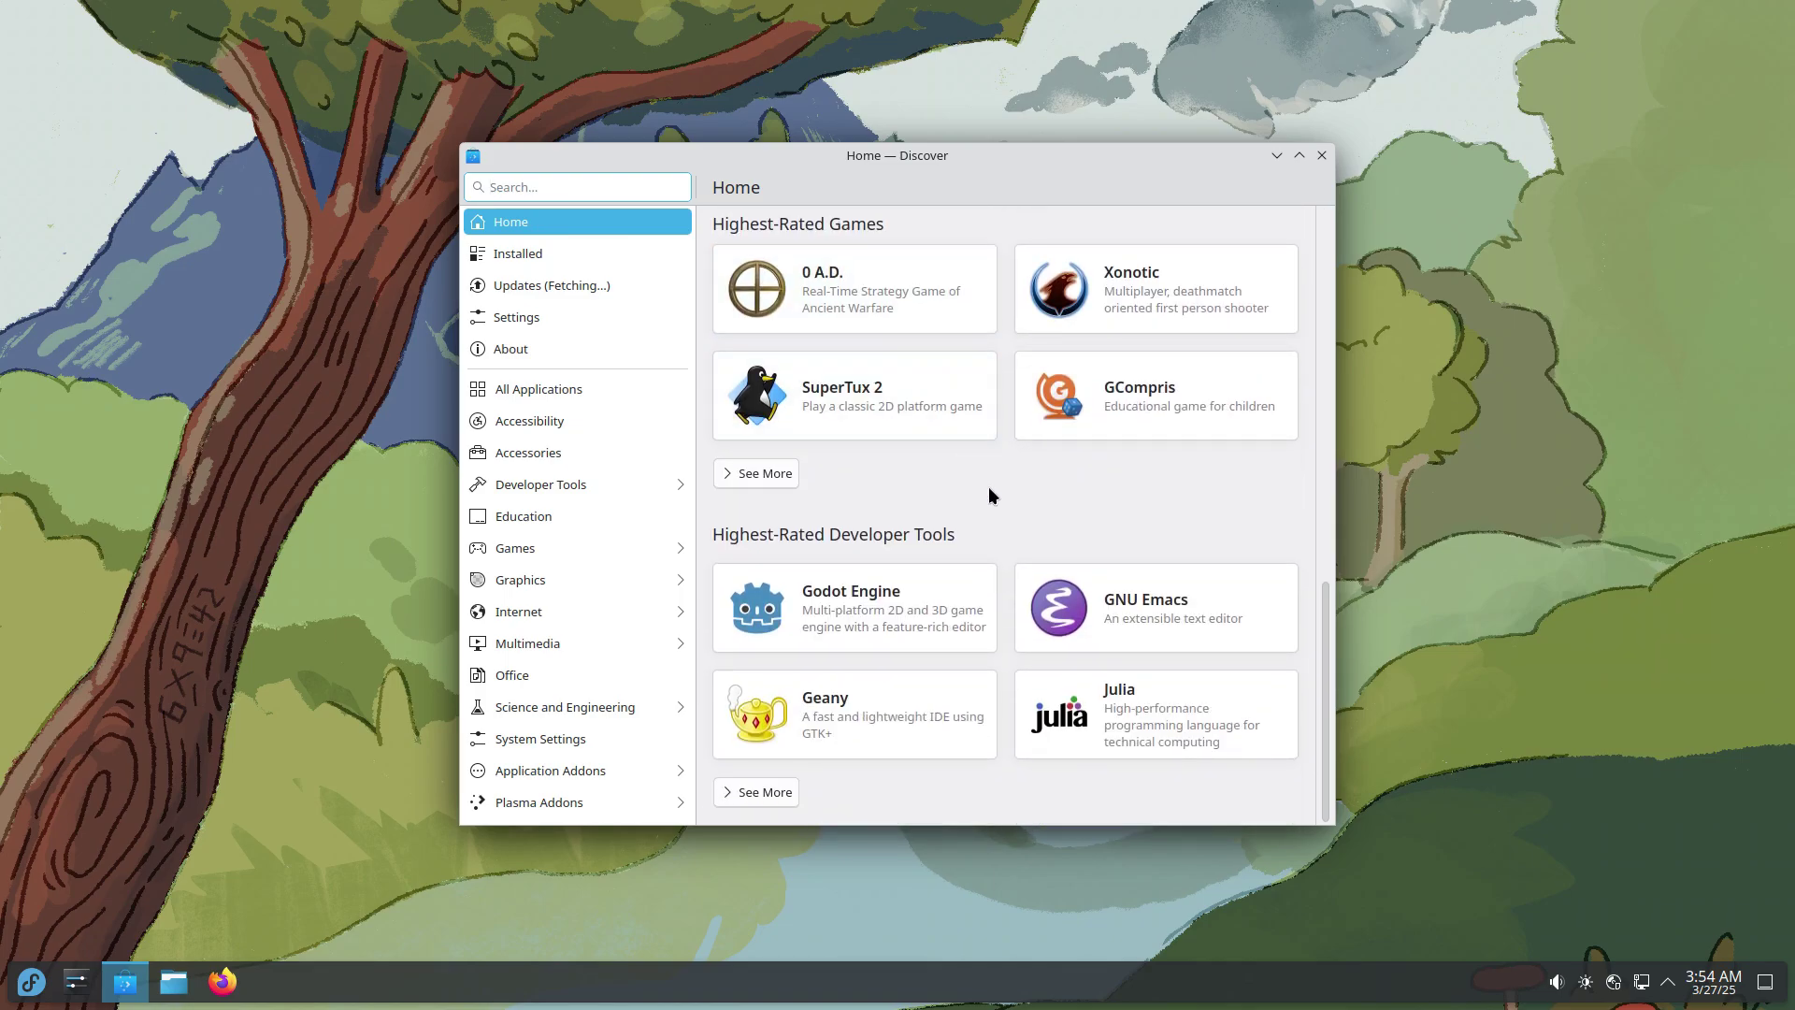
{"action": "scroll", "coordinate": [989, 493], "scroll_direction": "up", "scroll_amount": 8}
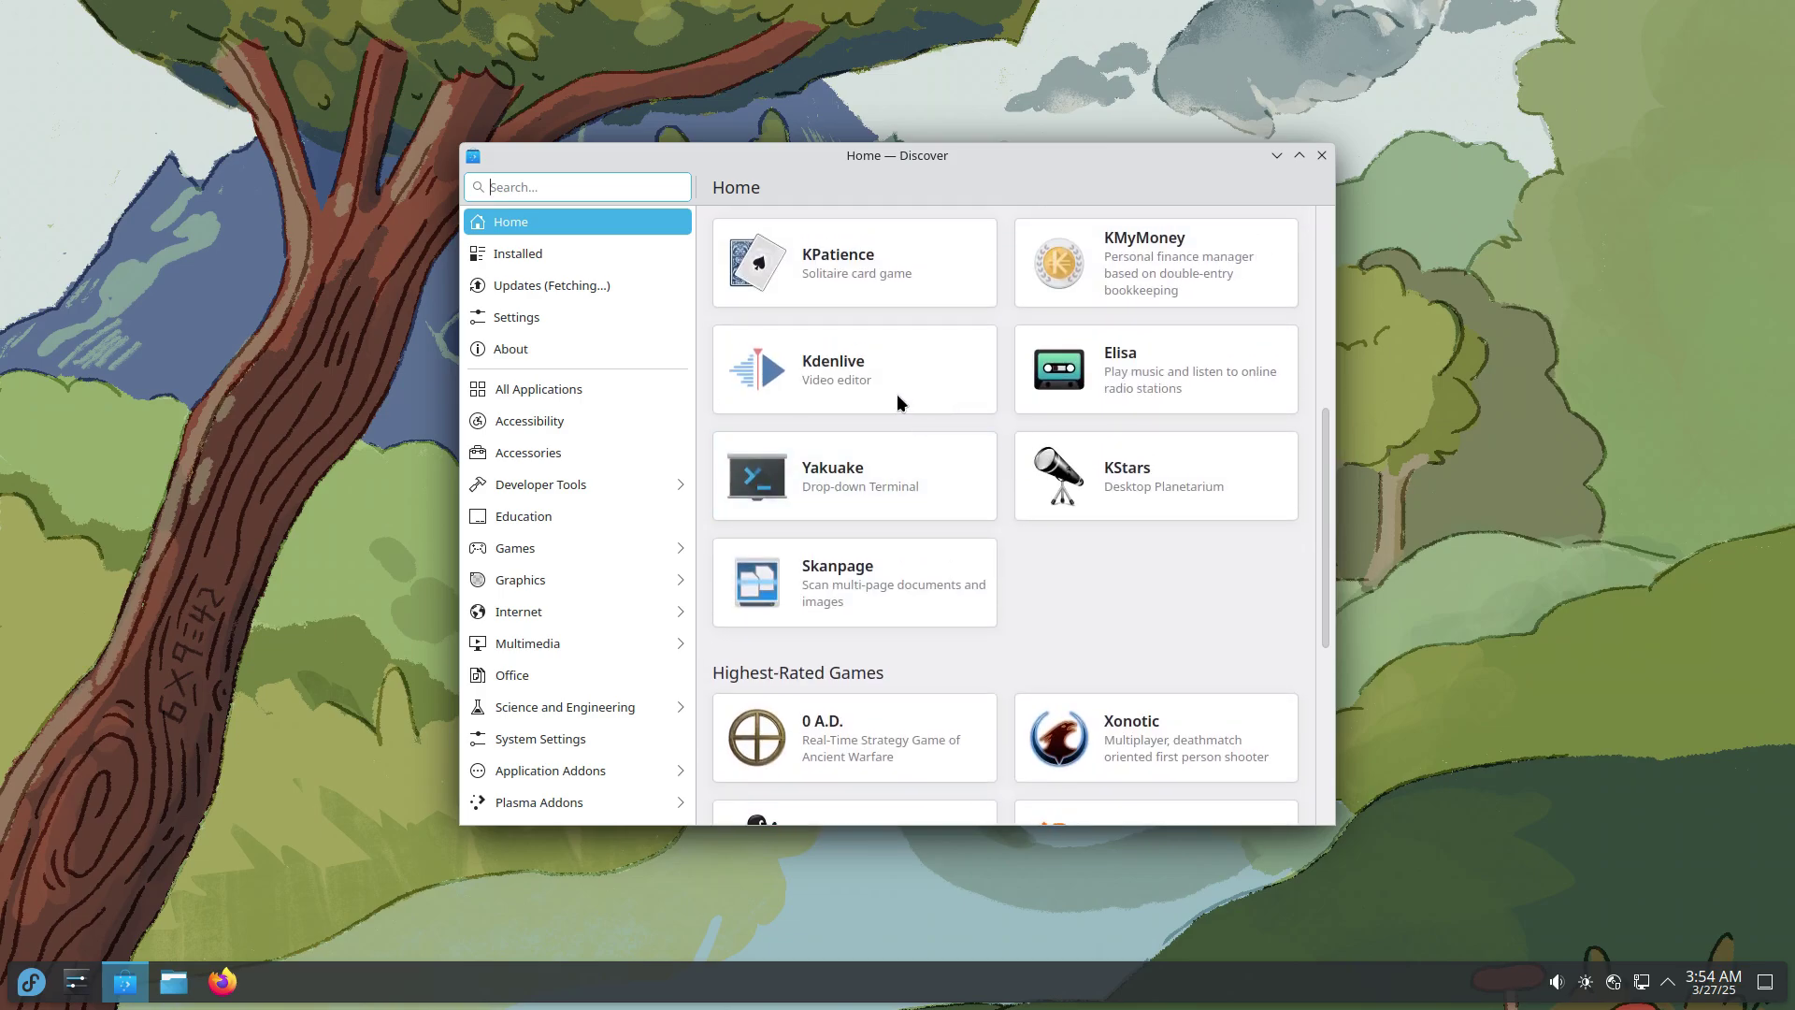
{"action": "left_click", "coordinate": [896, 394]}
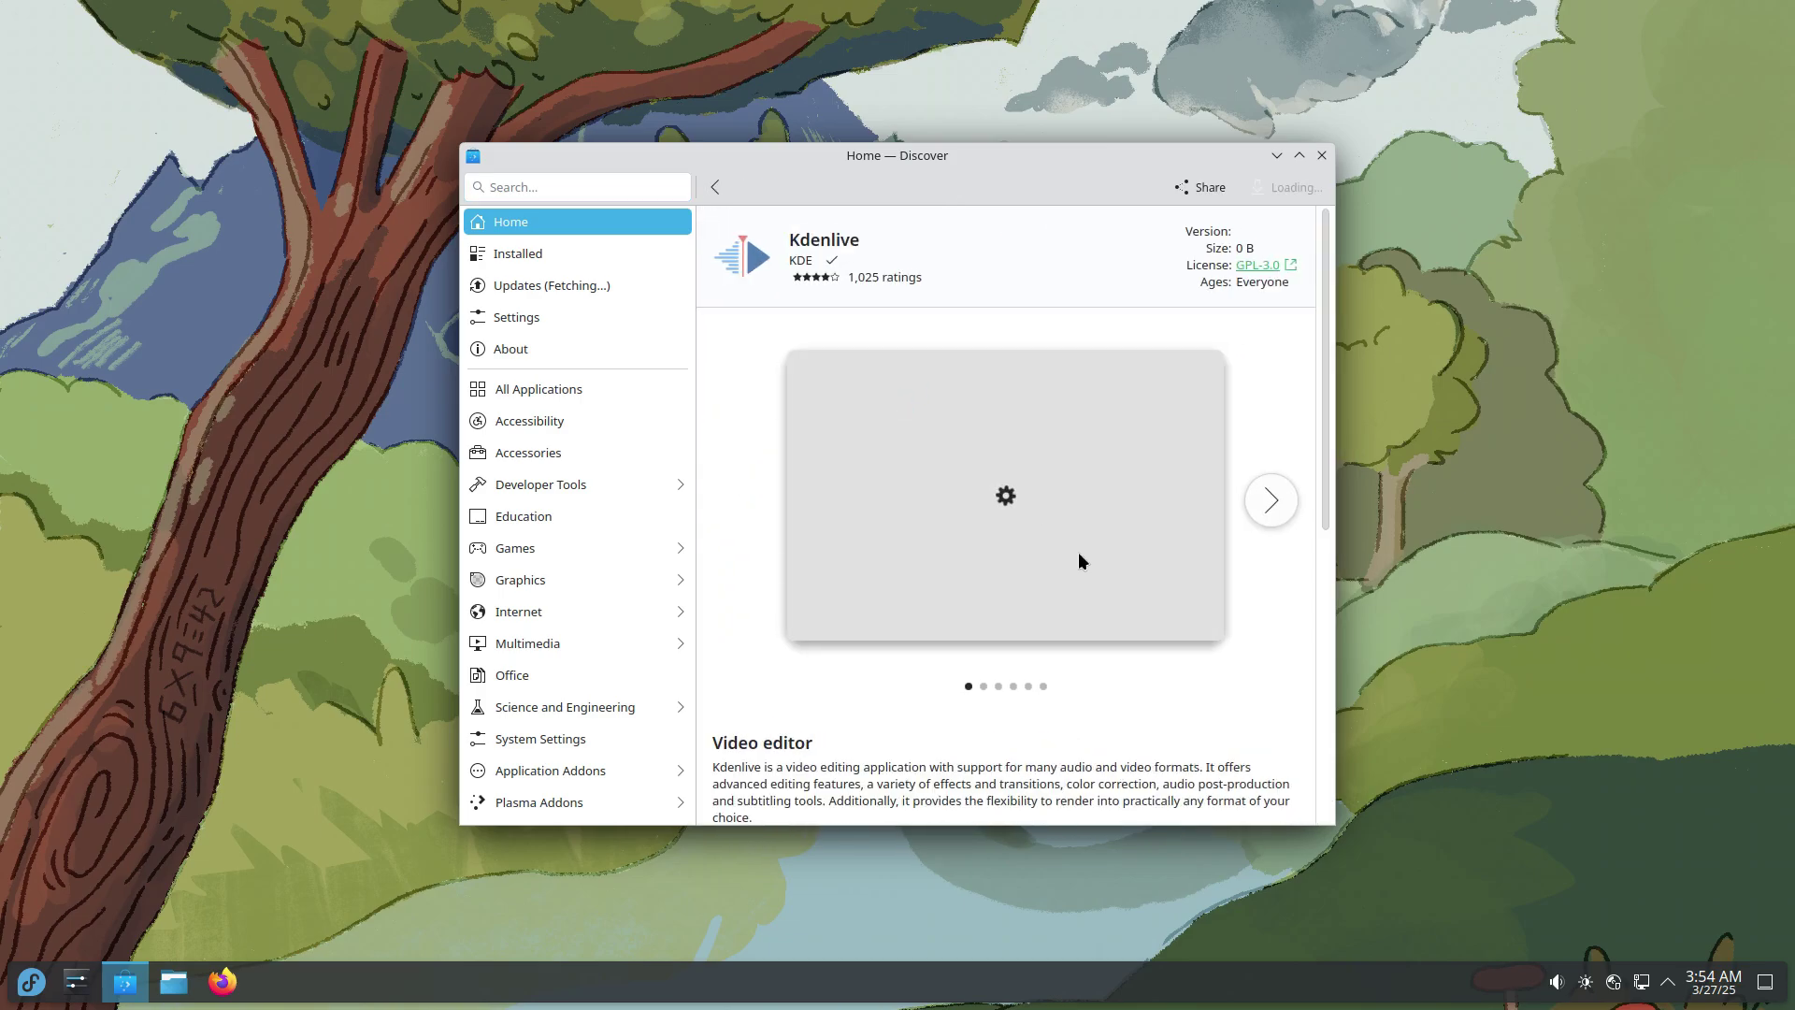
Step: Scroll Kdenlive's details page and start browsing its screenshot gallery
{"action": "scroll", "coordinate": [1135, 602], "scroll_direction": "down", "scroll_amount": 5}
{"action": "scroll", "coordinate": [1176, 632], "scroll_direction": "down", "scroll_amount": 2}
{"action": "scroll", "coordinate": [1175, 632], "scroll_direction": "up", "scroll_amount": 6}
{"action": "left_click", "coordinate": [1274, 519]}
{"action": "left_click", "coordinate": [729, 502]}
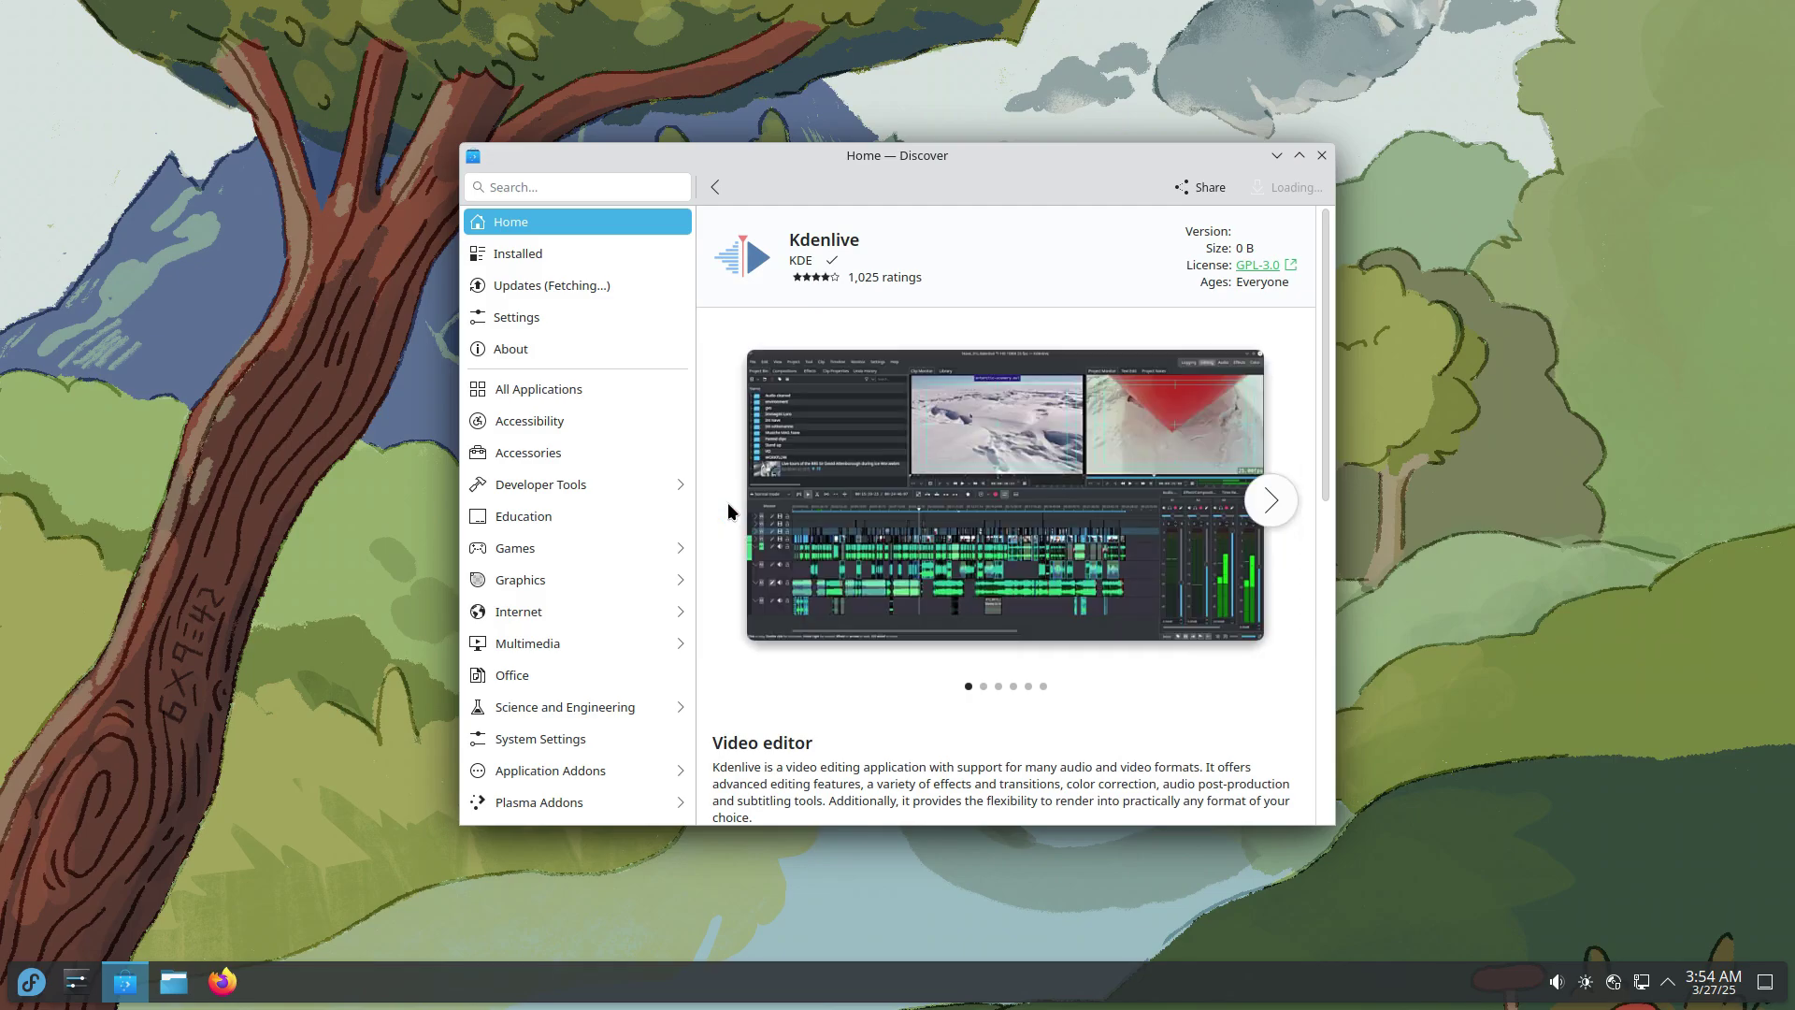
Step: Advance to the fourth Kdenlive screenshot, scroll the description, then go back one screenshot
{"action": "left_click", "coordinate": [1277, 507]}
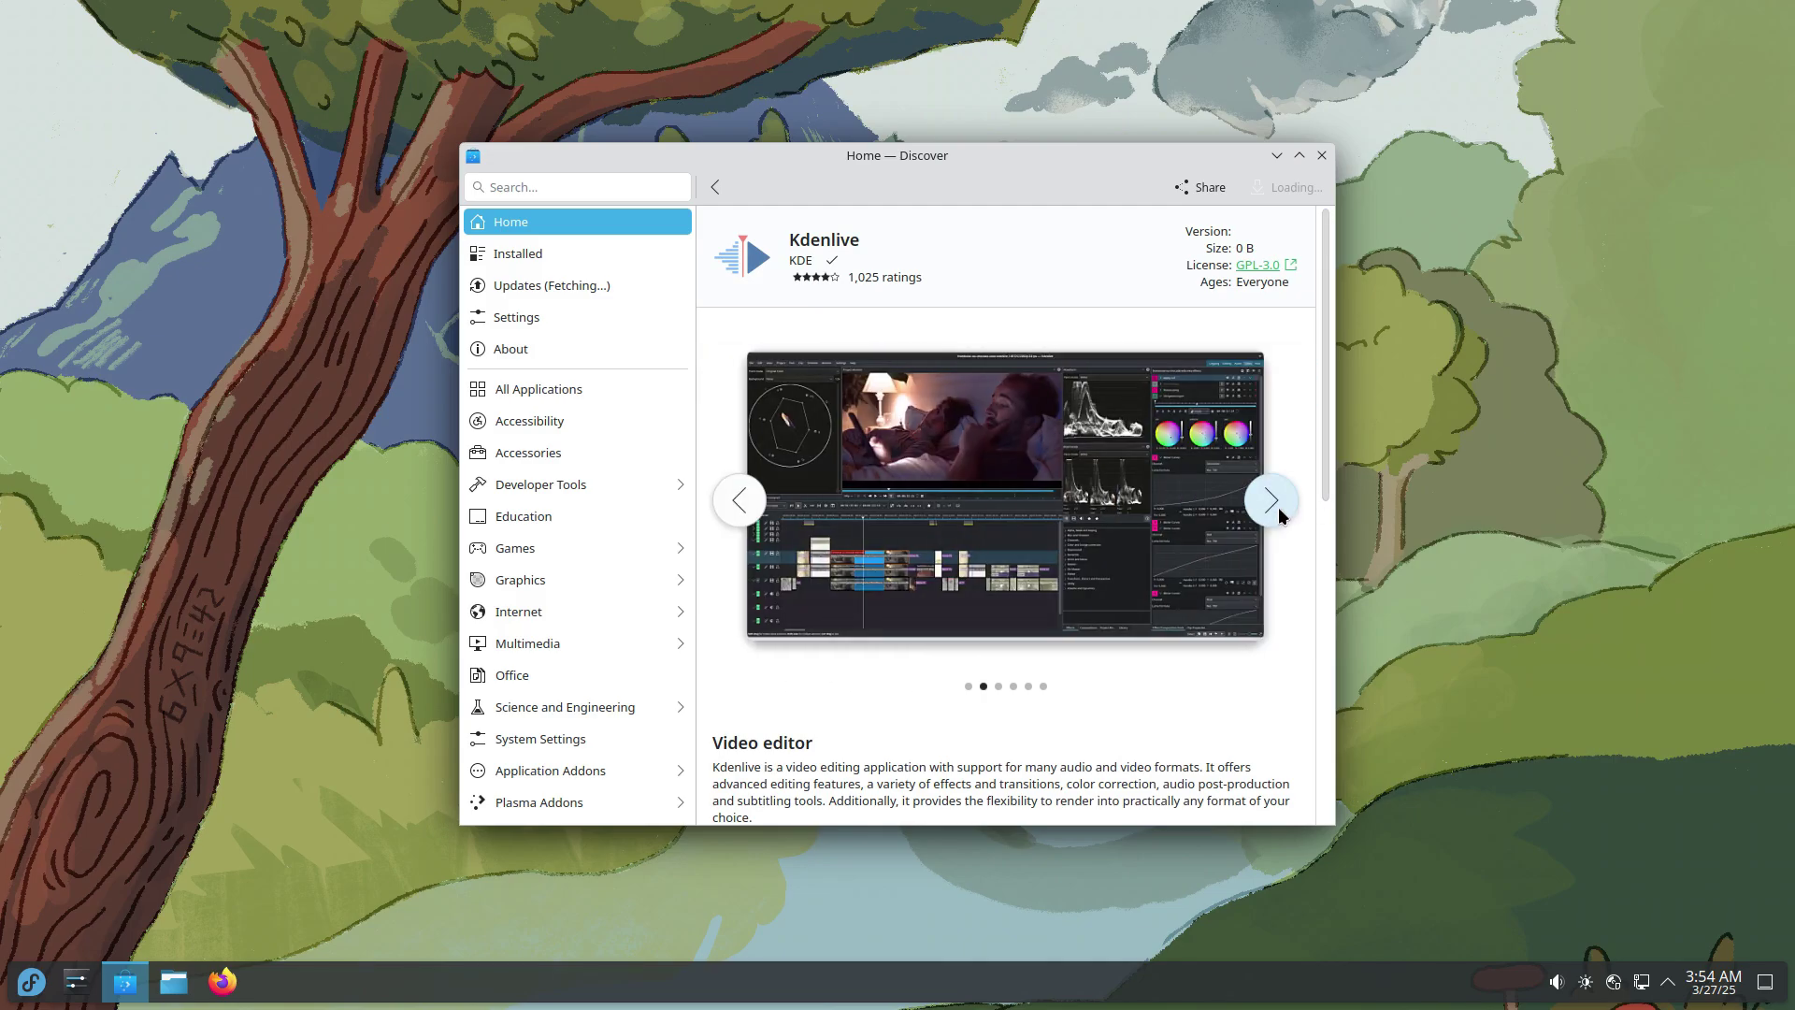
{"action": "left_click", "coordinate": [1277, 507]}
{"action": "left_click", "coordinate": [1277, 507]}
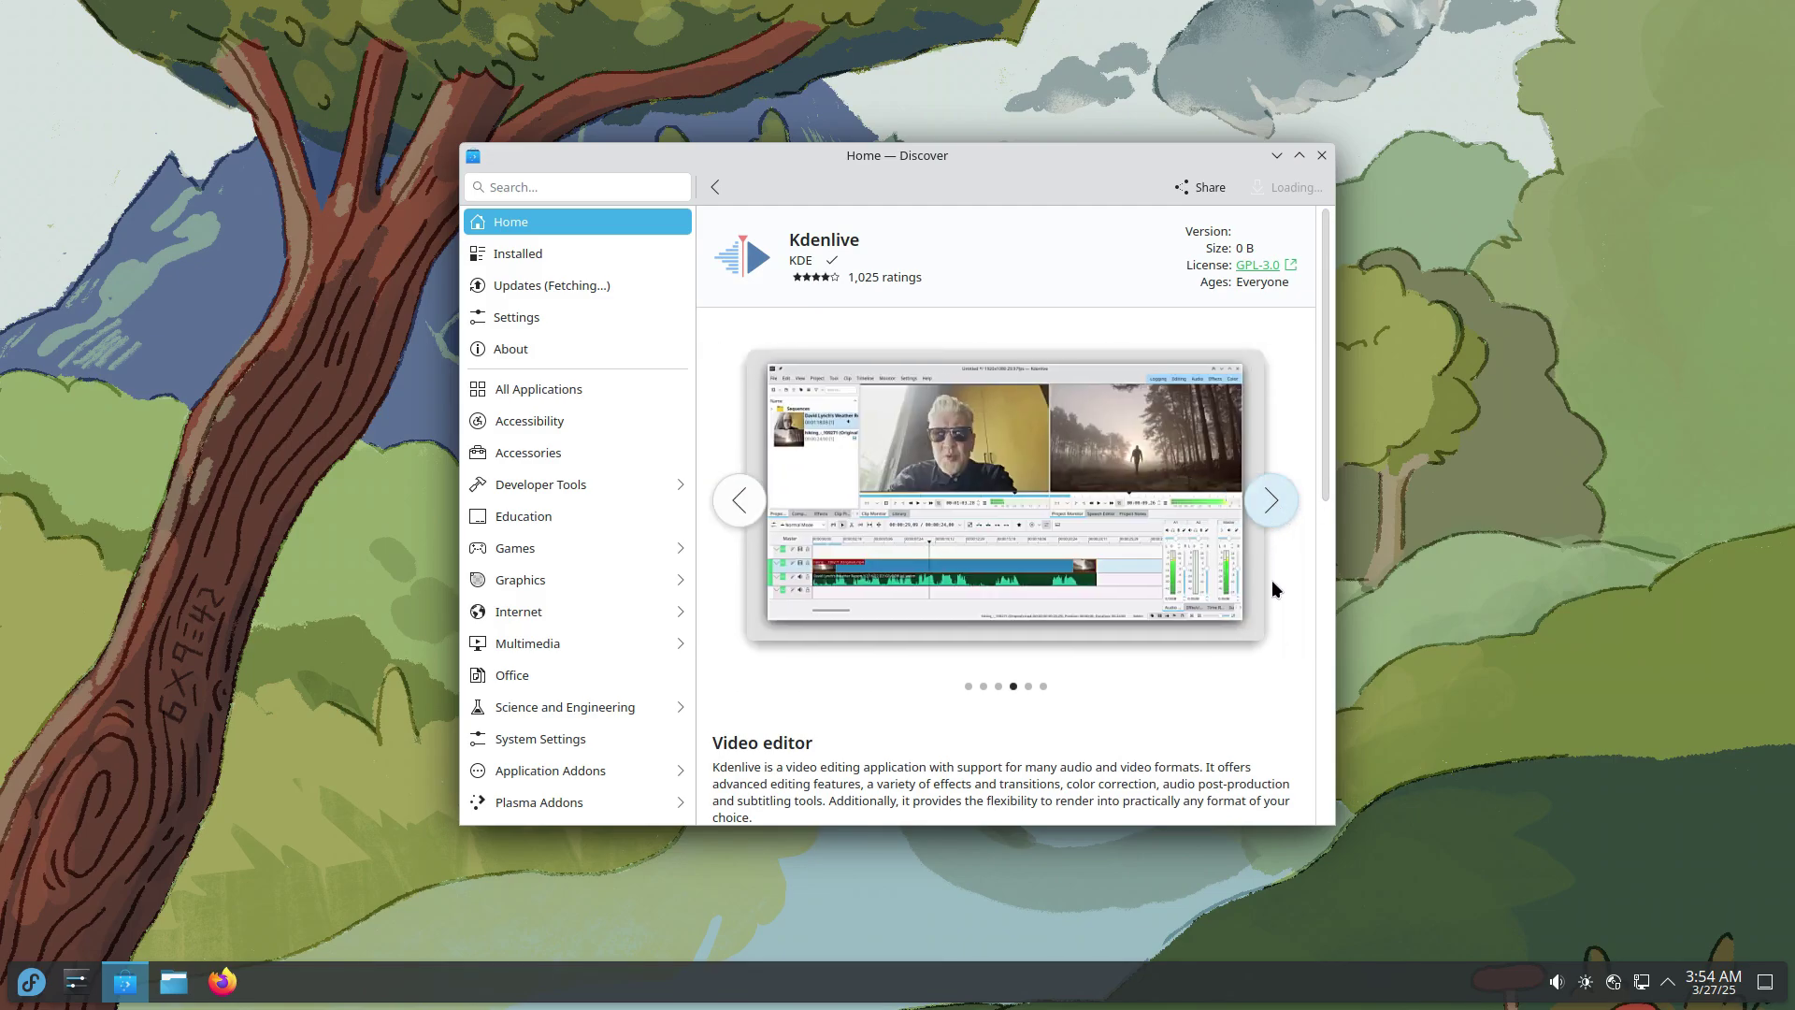
{"action": "scroll", "coordinate": [1271, 580], "scroll_direction": "down", "scroll_amount": 3}
{"action": "scroll", "coordinate": [1271, 580], "scroll_direction": "down", "scroll_amount": 5}
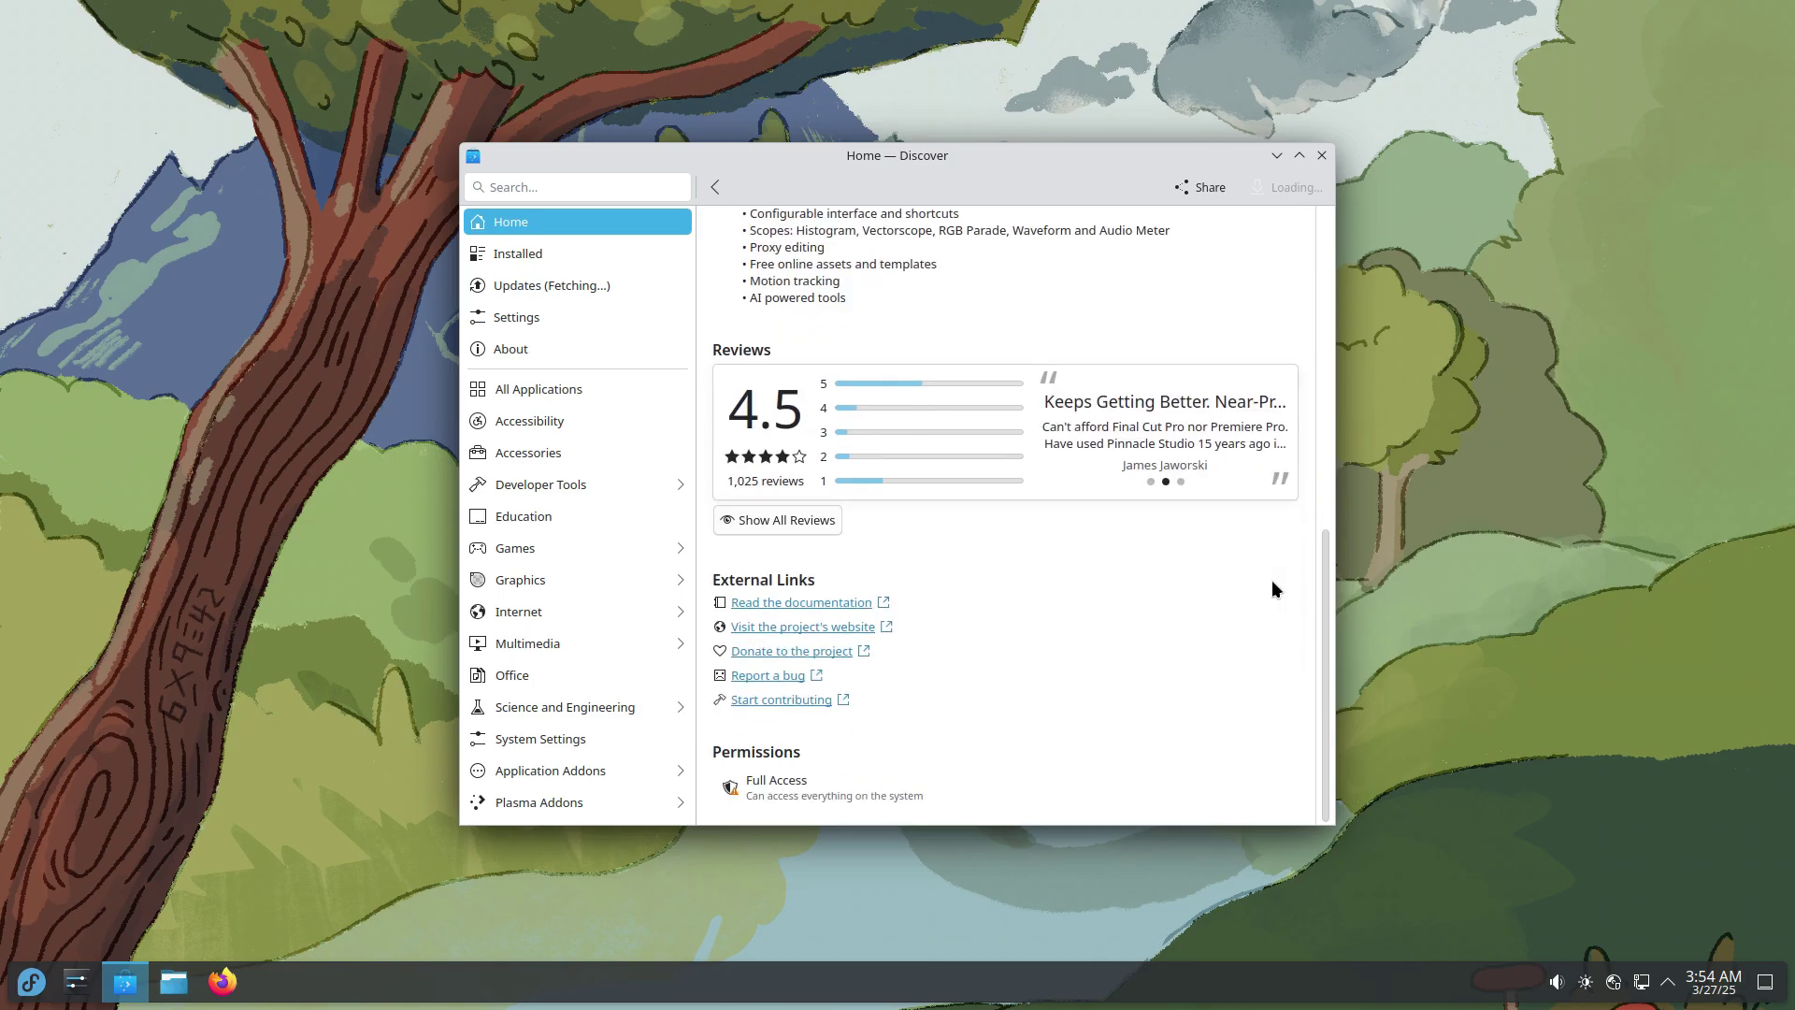
{"action": "scroll", "coordinate": [1271, 580], "scroll_direction": "up", "scroll_amount": 6}
{"action": "scroll", "coordinate": [1272, 582], "scroll_direction": "up", "scroll_amount": 2}
{"action": "left_click", "coordinate": [740, 500]}
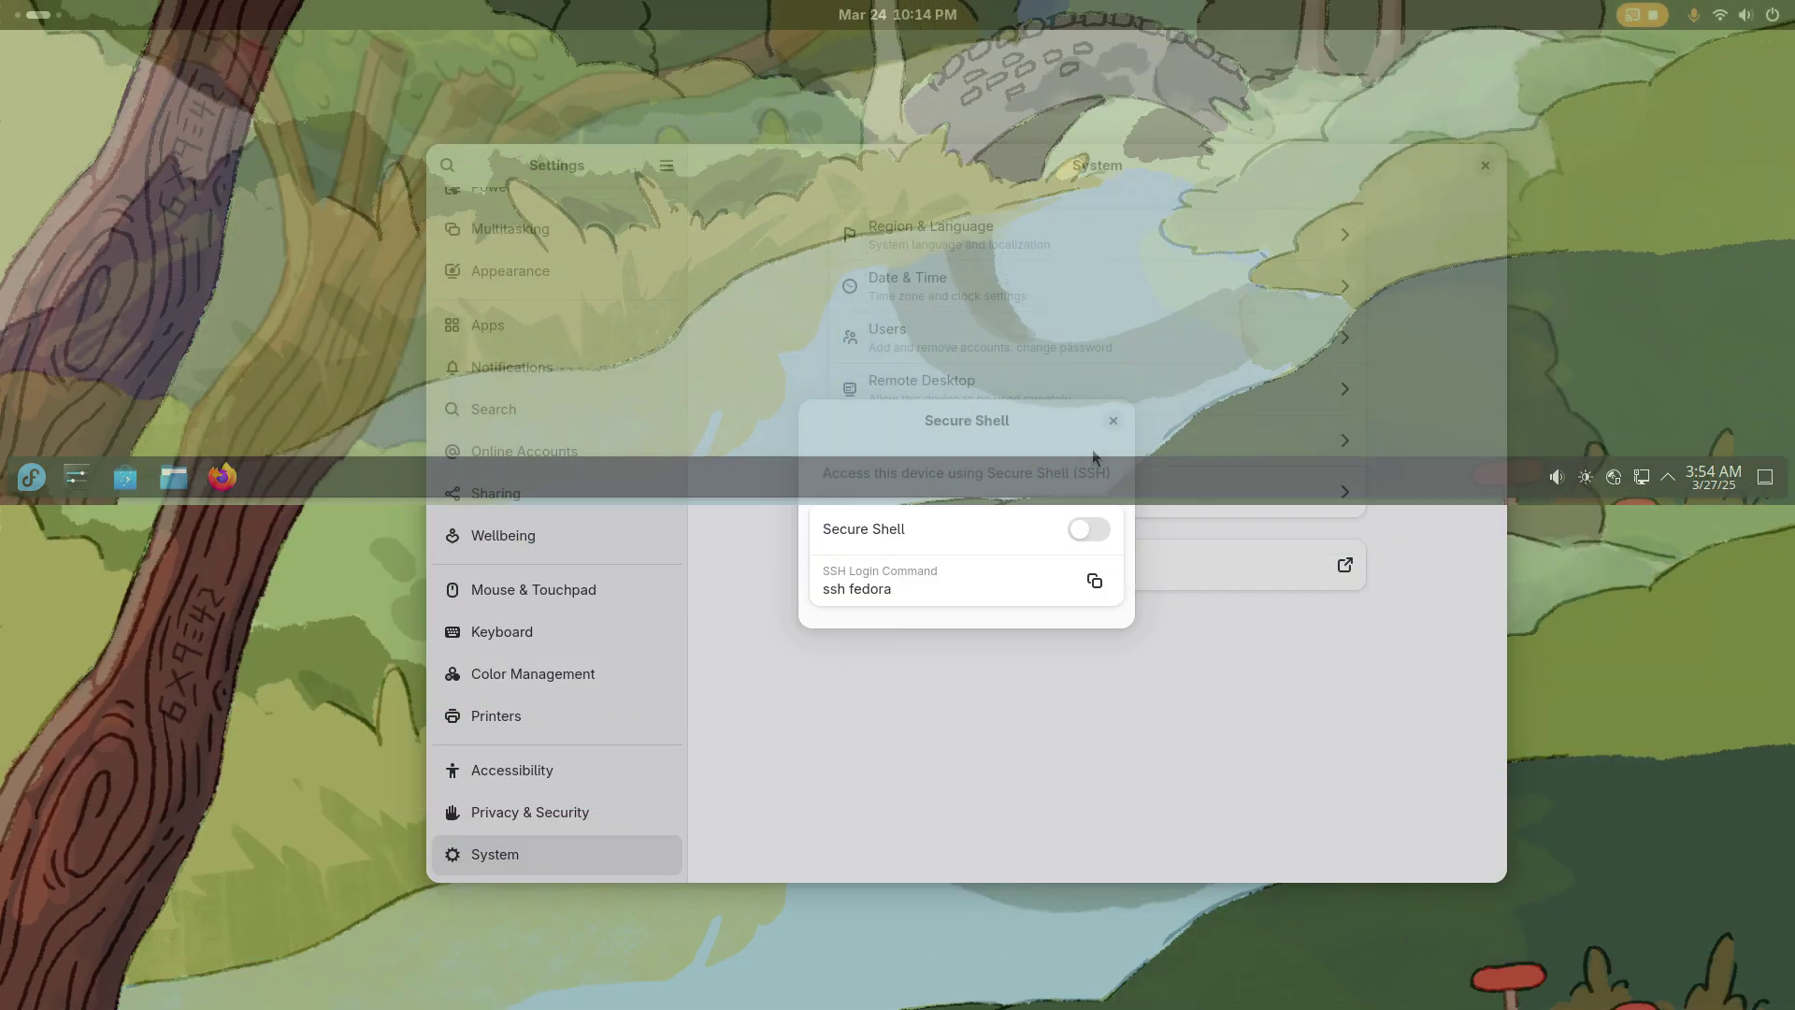
{"action": "left_click", "coordinate": [1110, 418]}
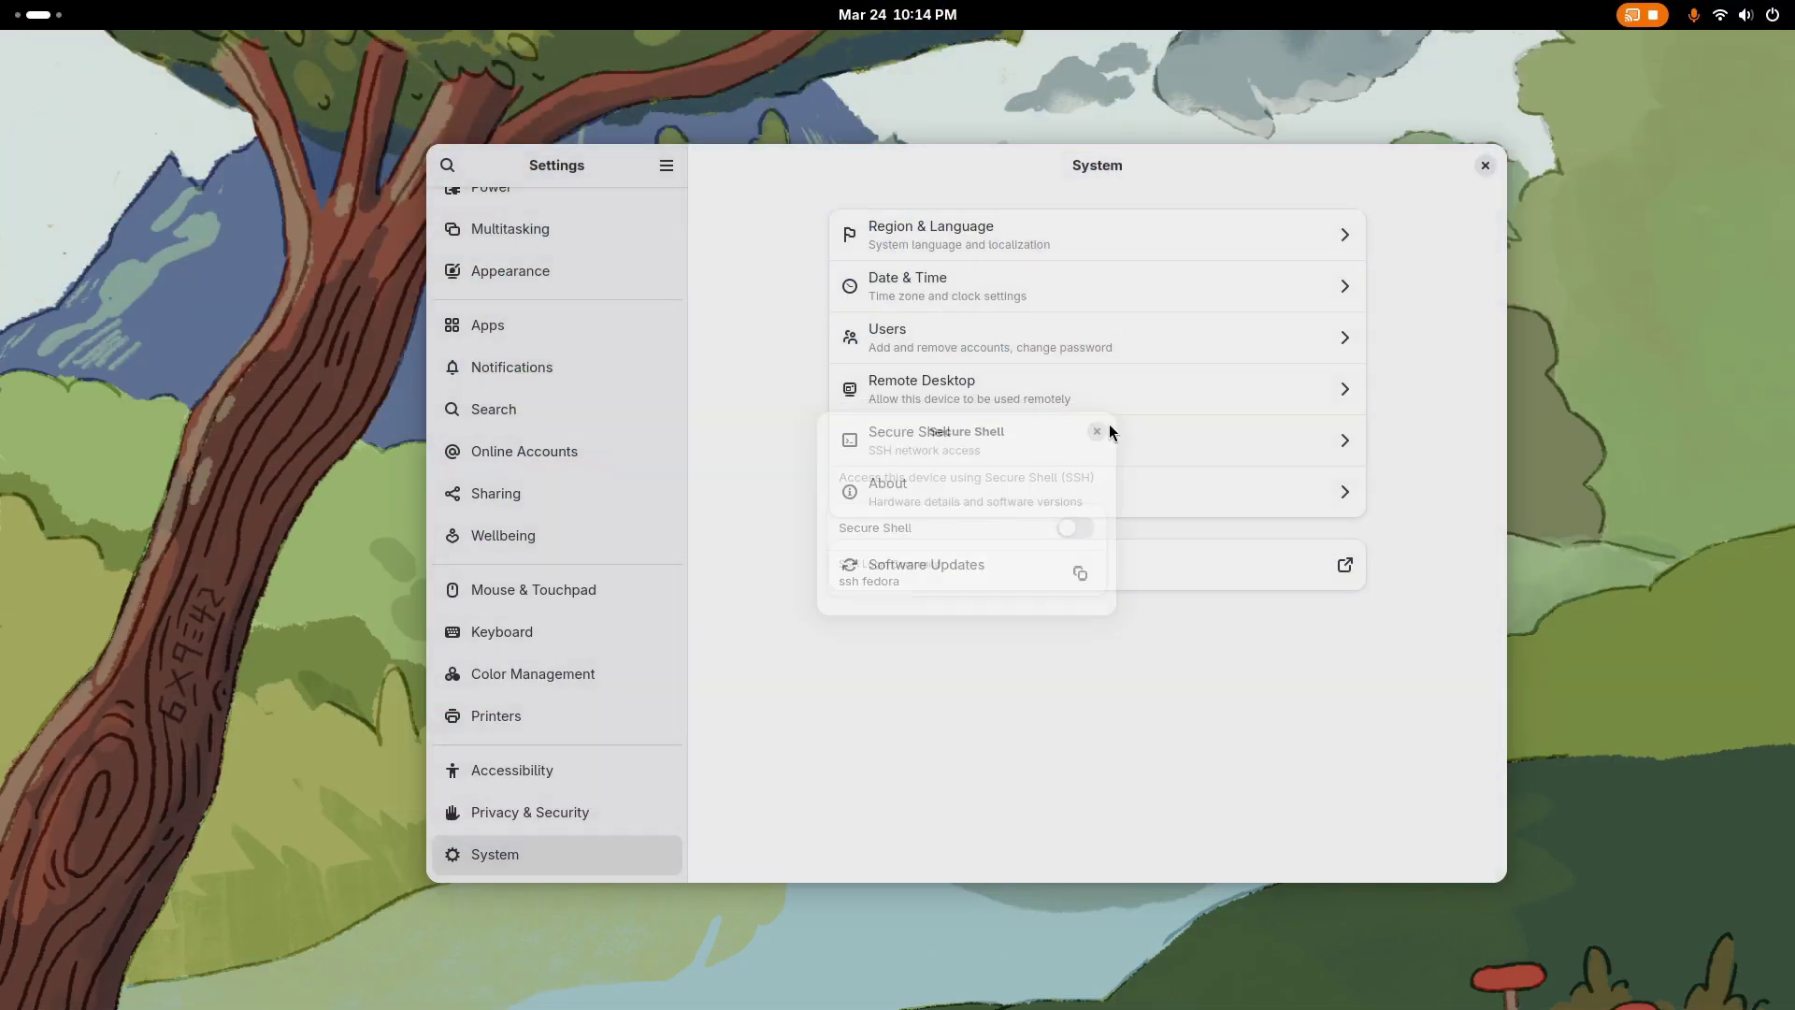
{"action": "left_click", "coordinate": [998, 498]}
{"action": "left_click", "coordinate": [966, 412]}
{"action": "left_click", "coordinate": [993, 465]}
{"action": "left_click_drag", "start_coordinate": [943, 515], "coordinate": [1003, 515]}
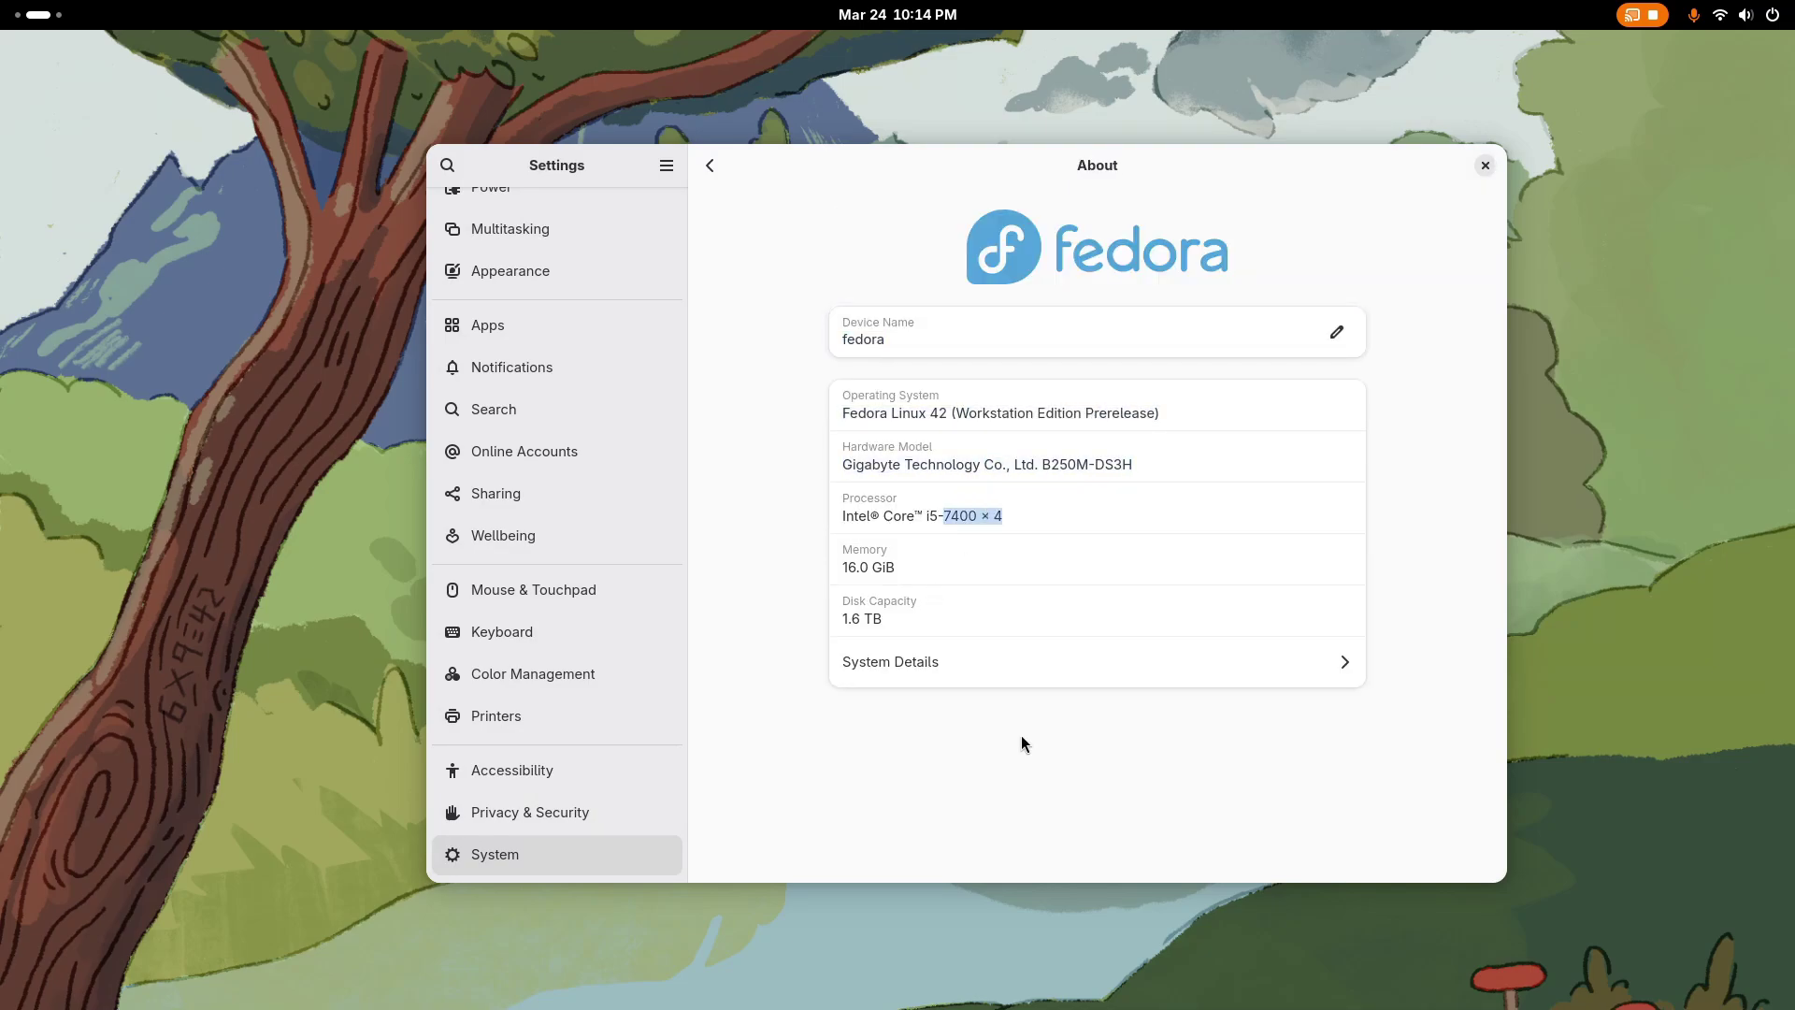
{"action": "left_click", "coordinate": [989, 665]}
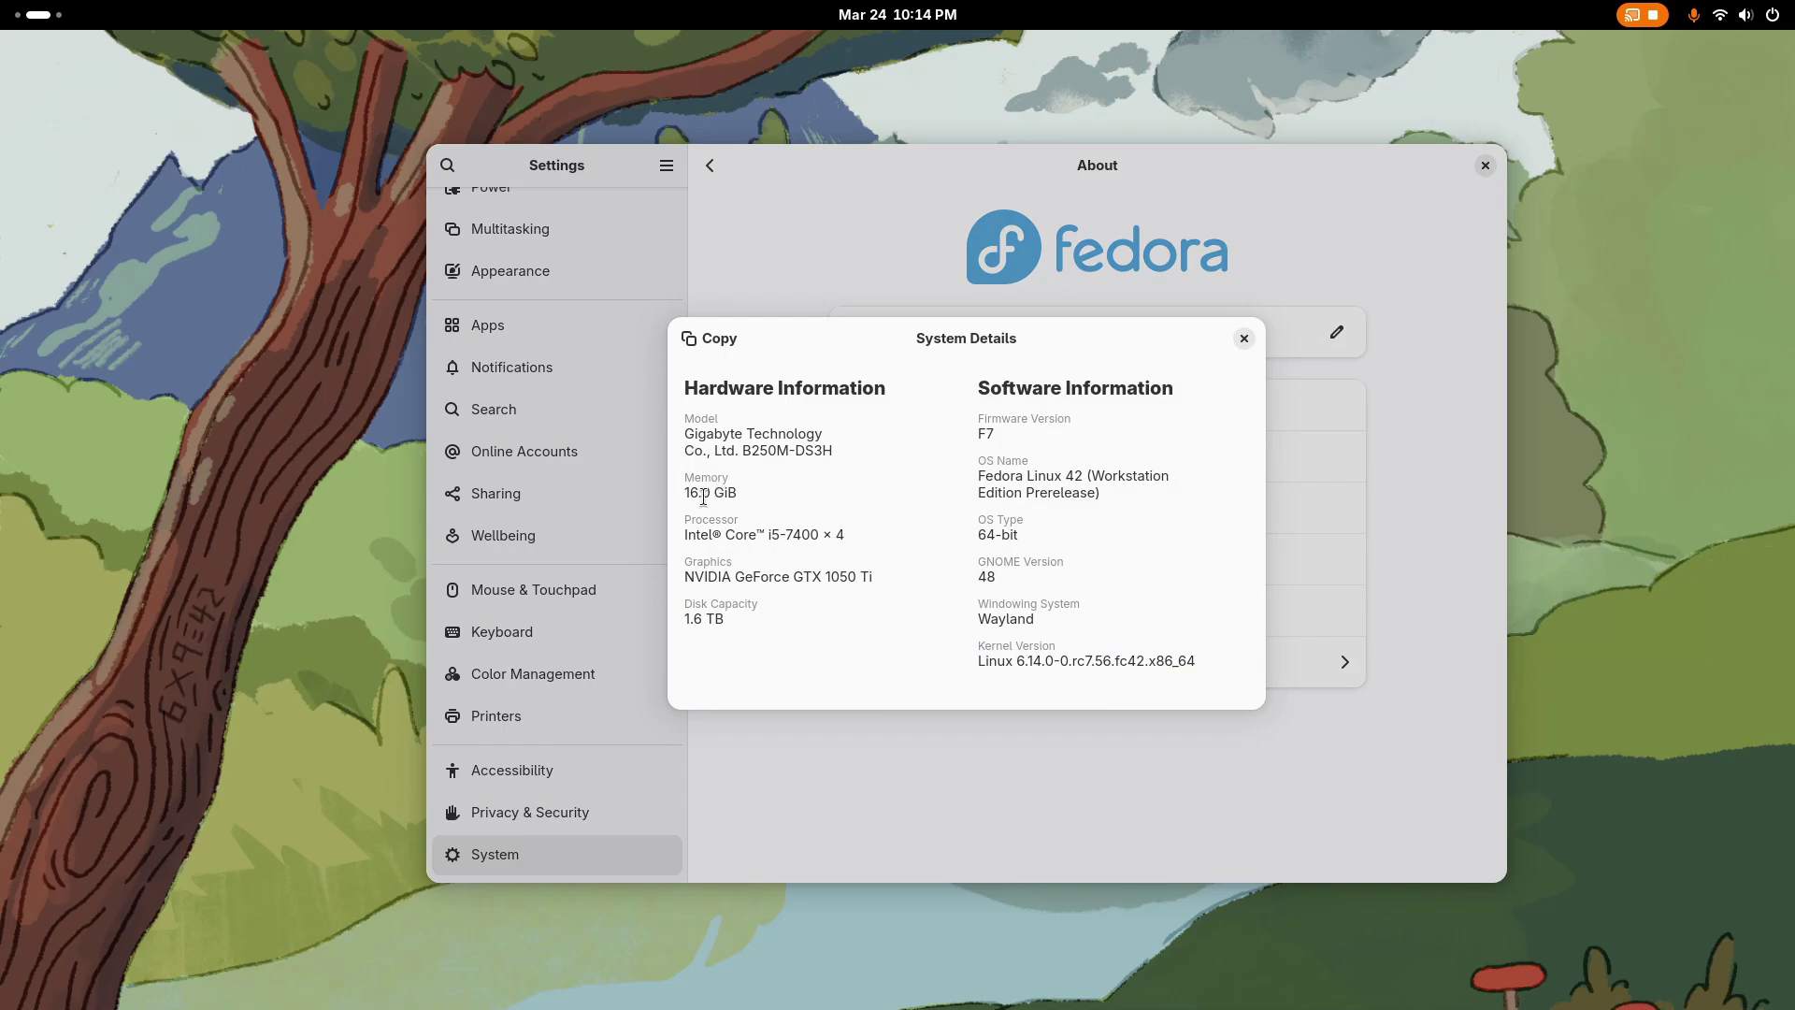
{"action": "left_click", "coordinate": [1243, 339]}
{"action": "left_click", "coordinate": [710, 166]}
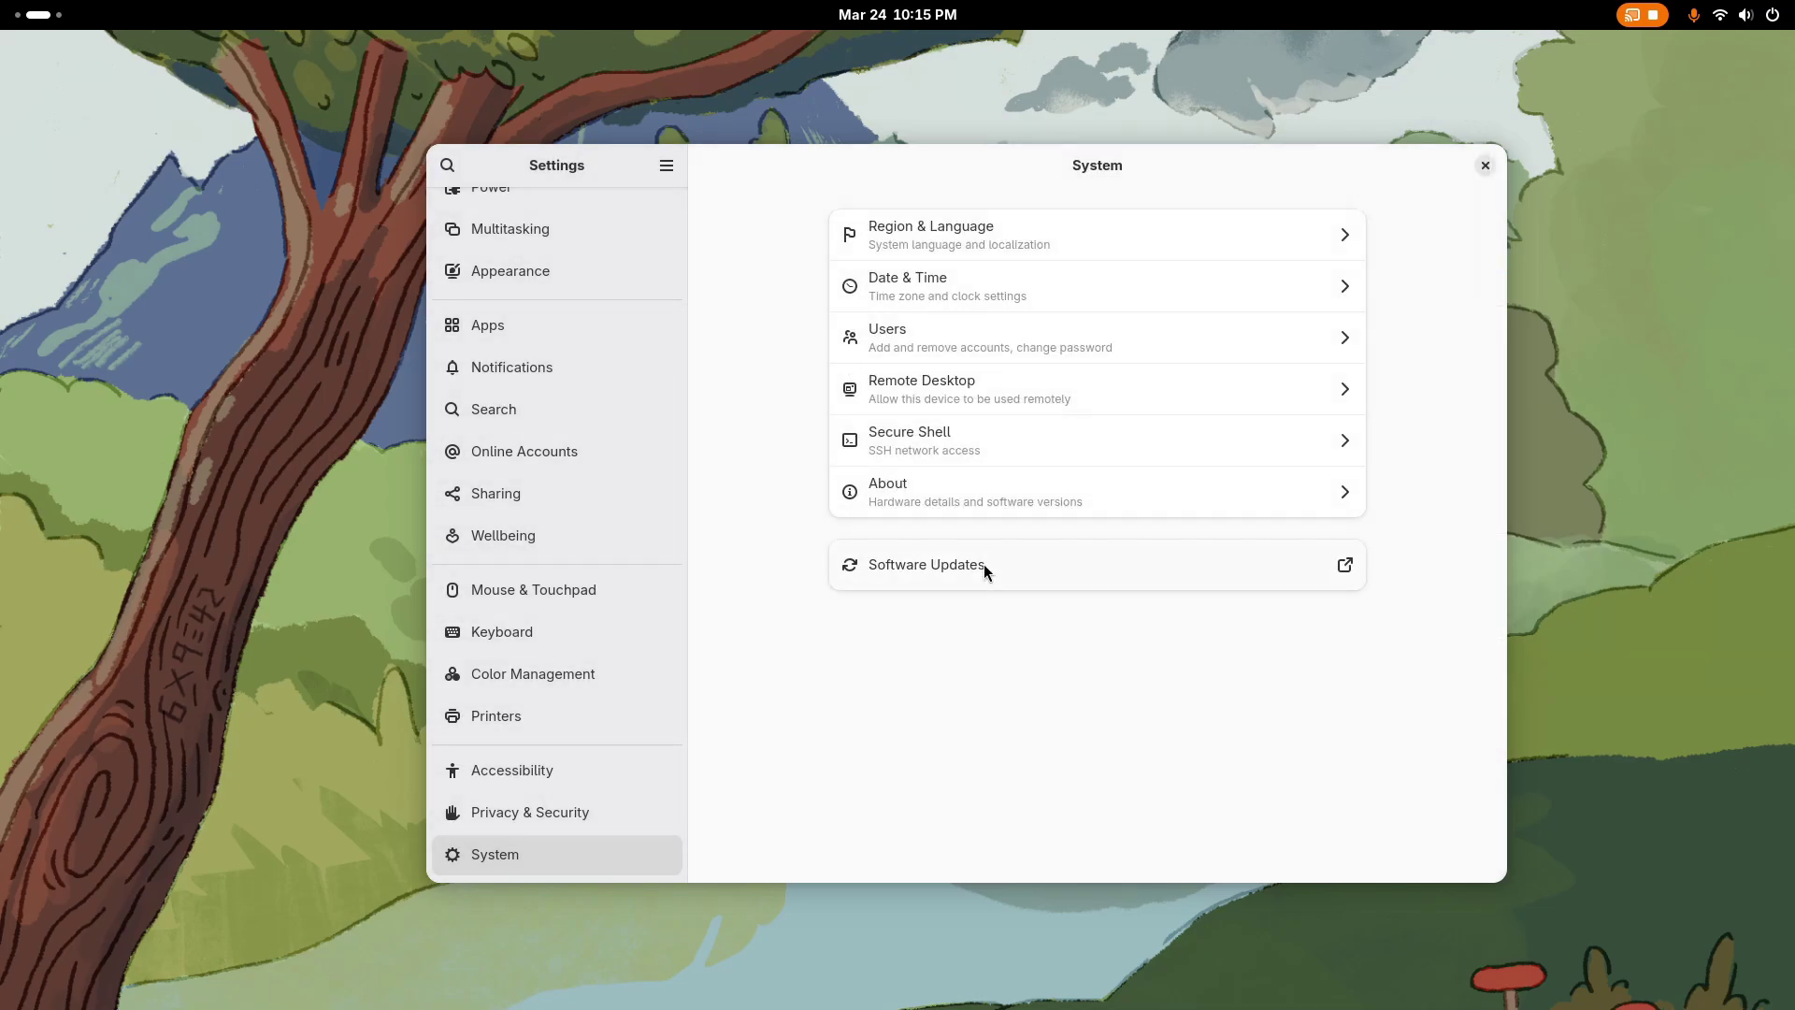
{"action": "left_click", "coordinate": [983, 565]}
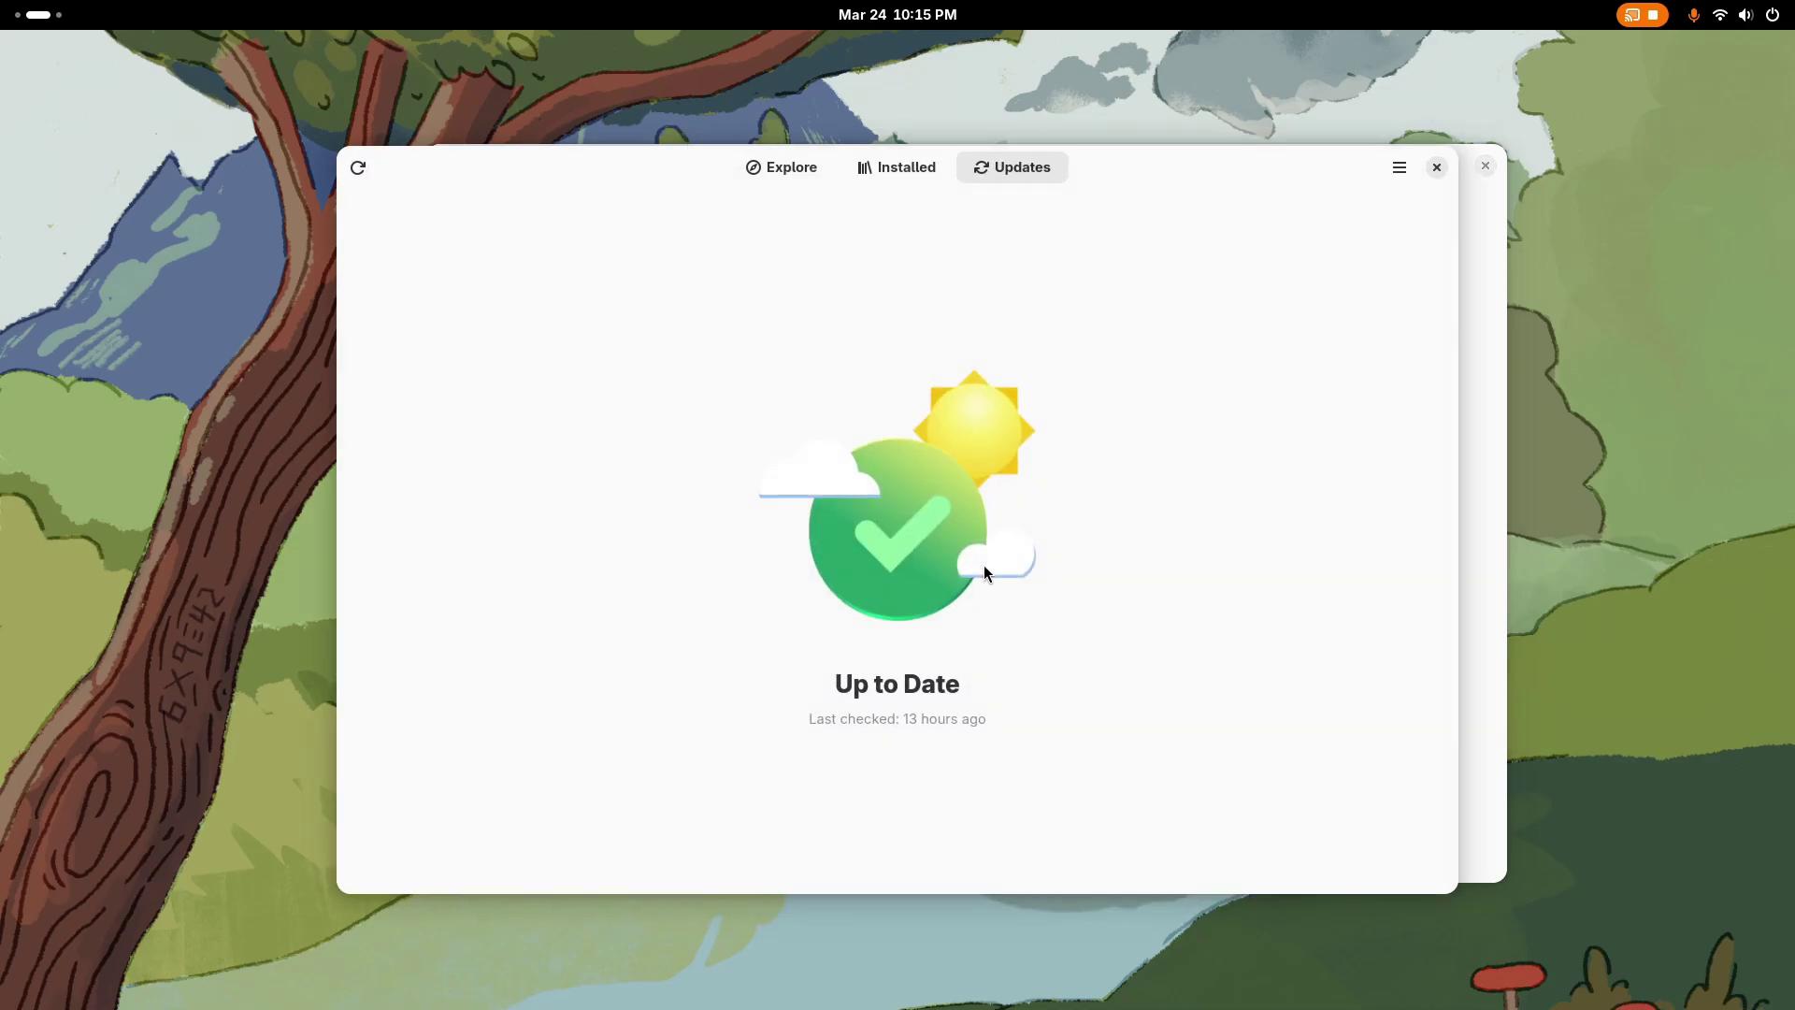
{"action": "left_click", "coordinate": [1438, 166]}
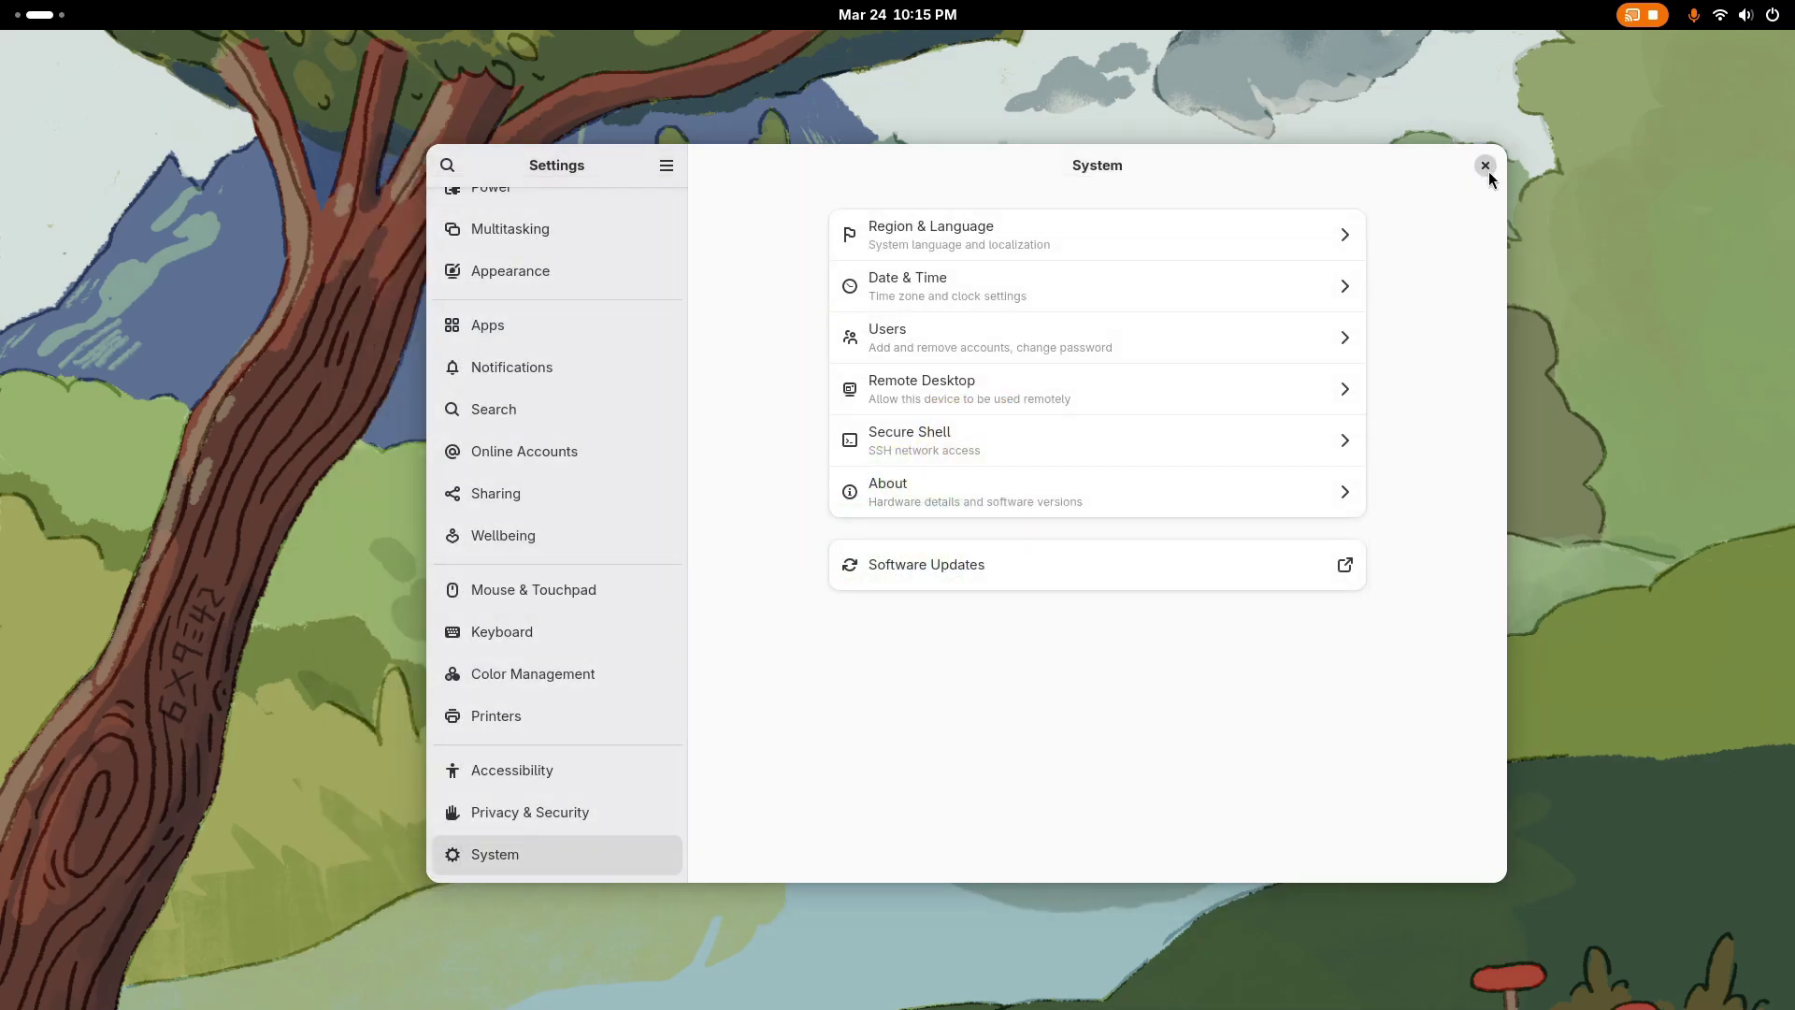